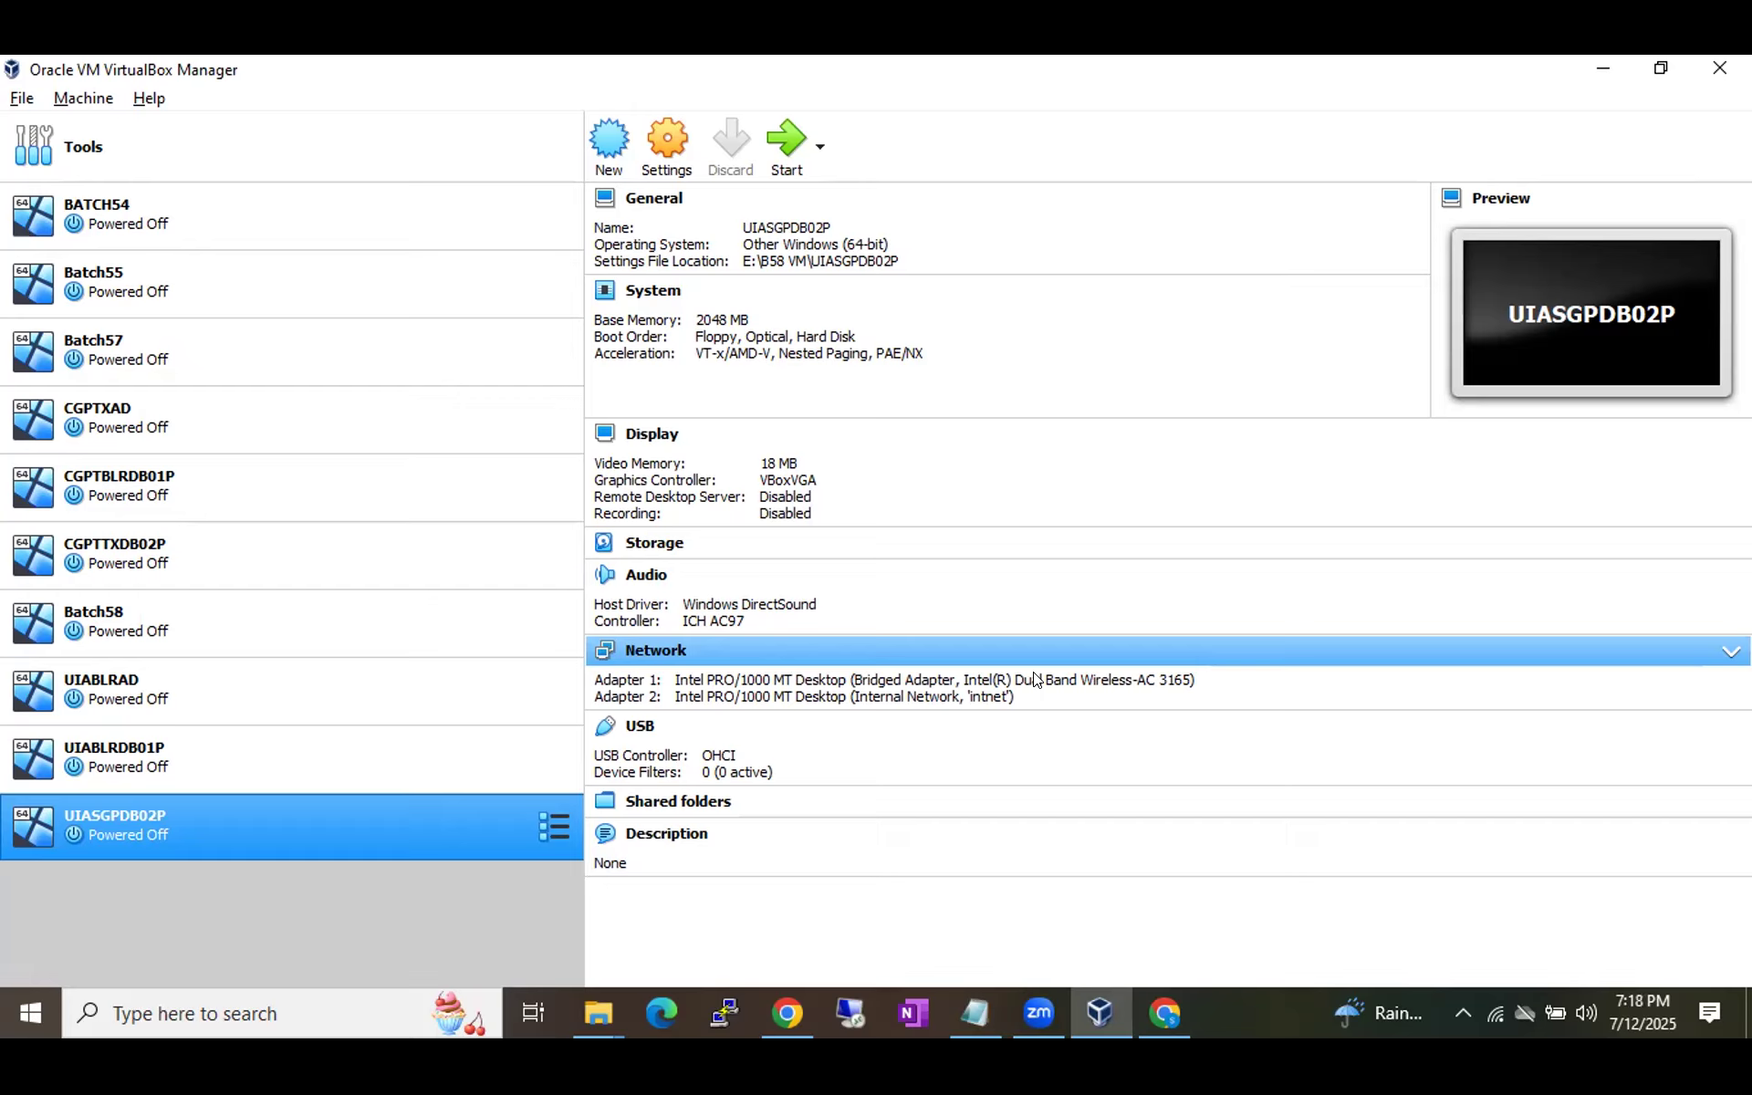
# Move the VirtualBox Manager out of the way to show the desktop with the Reports folder and Recycle Bin.
pyautogui.rightClick(1214, 1013)
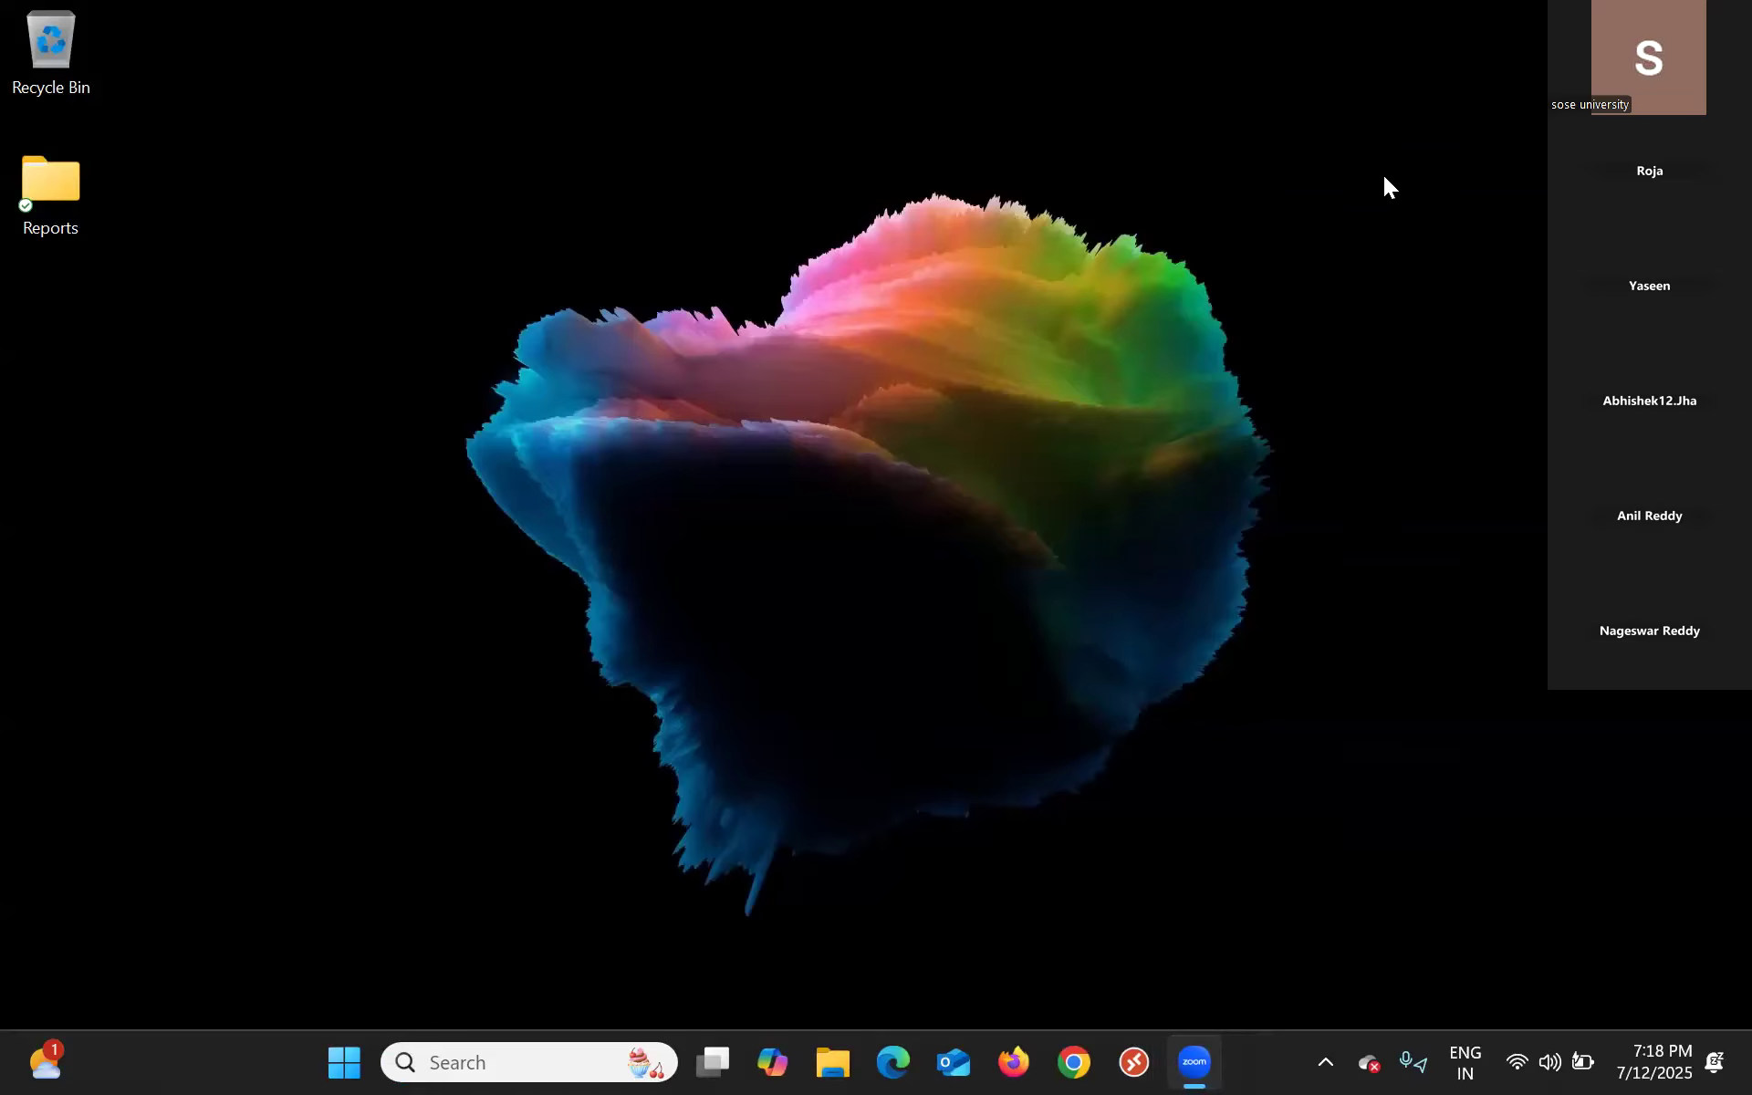
# Launch Firefox, open a new private window, and search Google for 'oracle virtual box'.
pyautogui.click(1013, 1061)
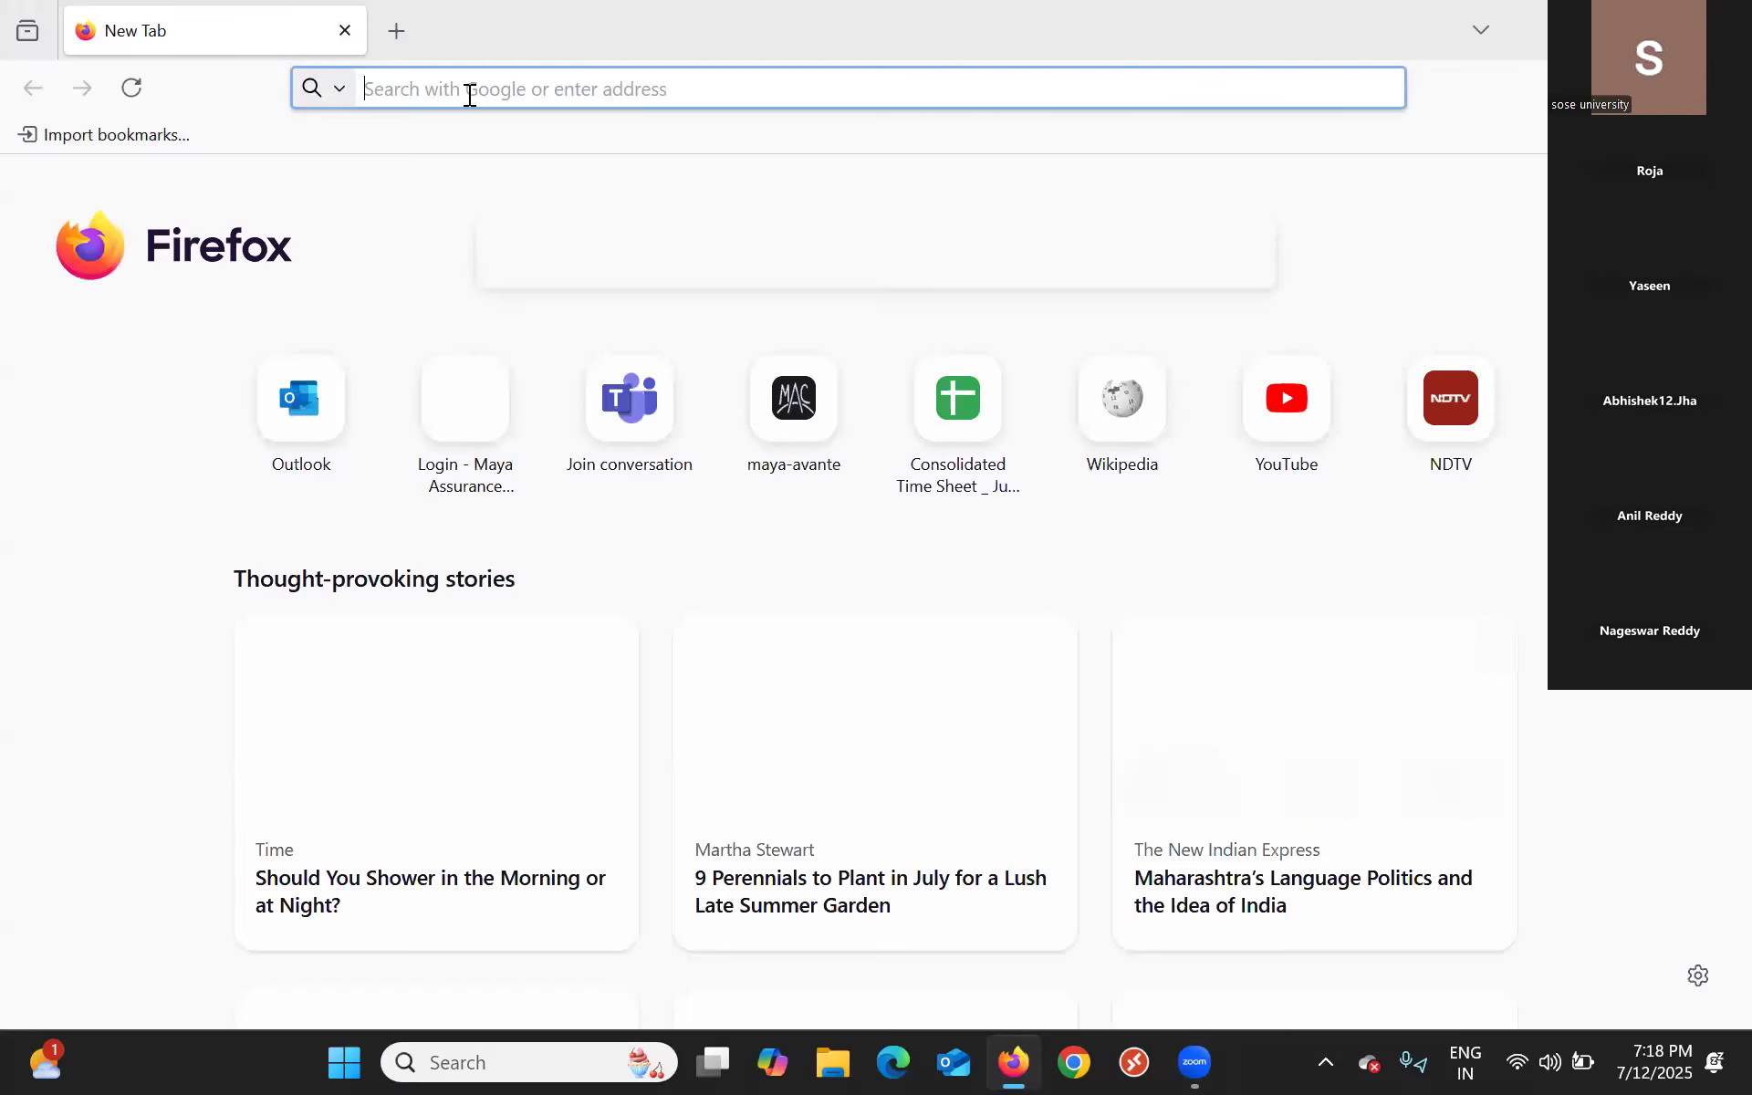
pyautogui.click(396, 31)
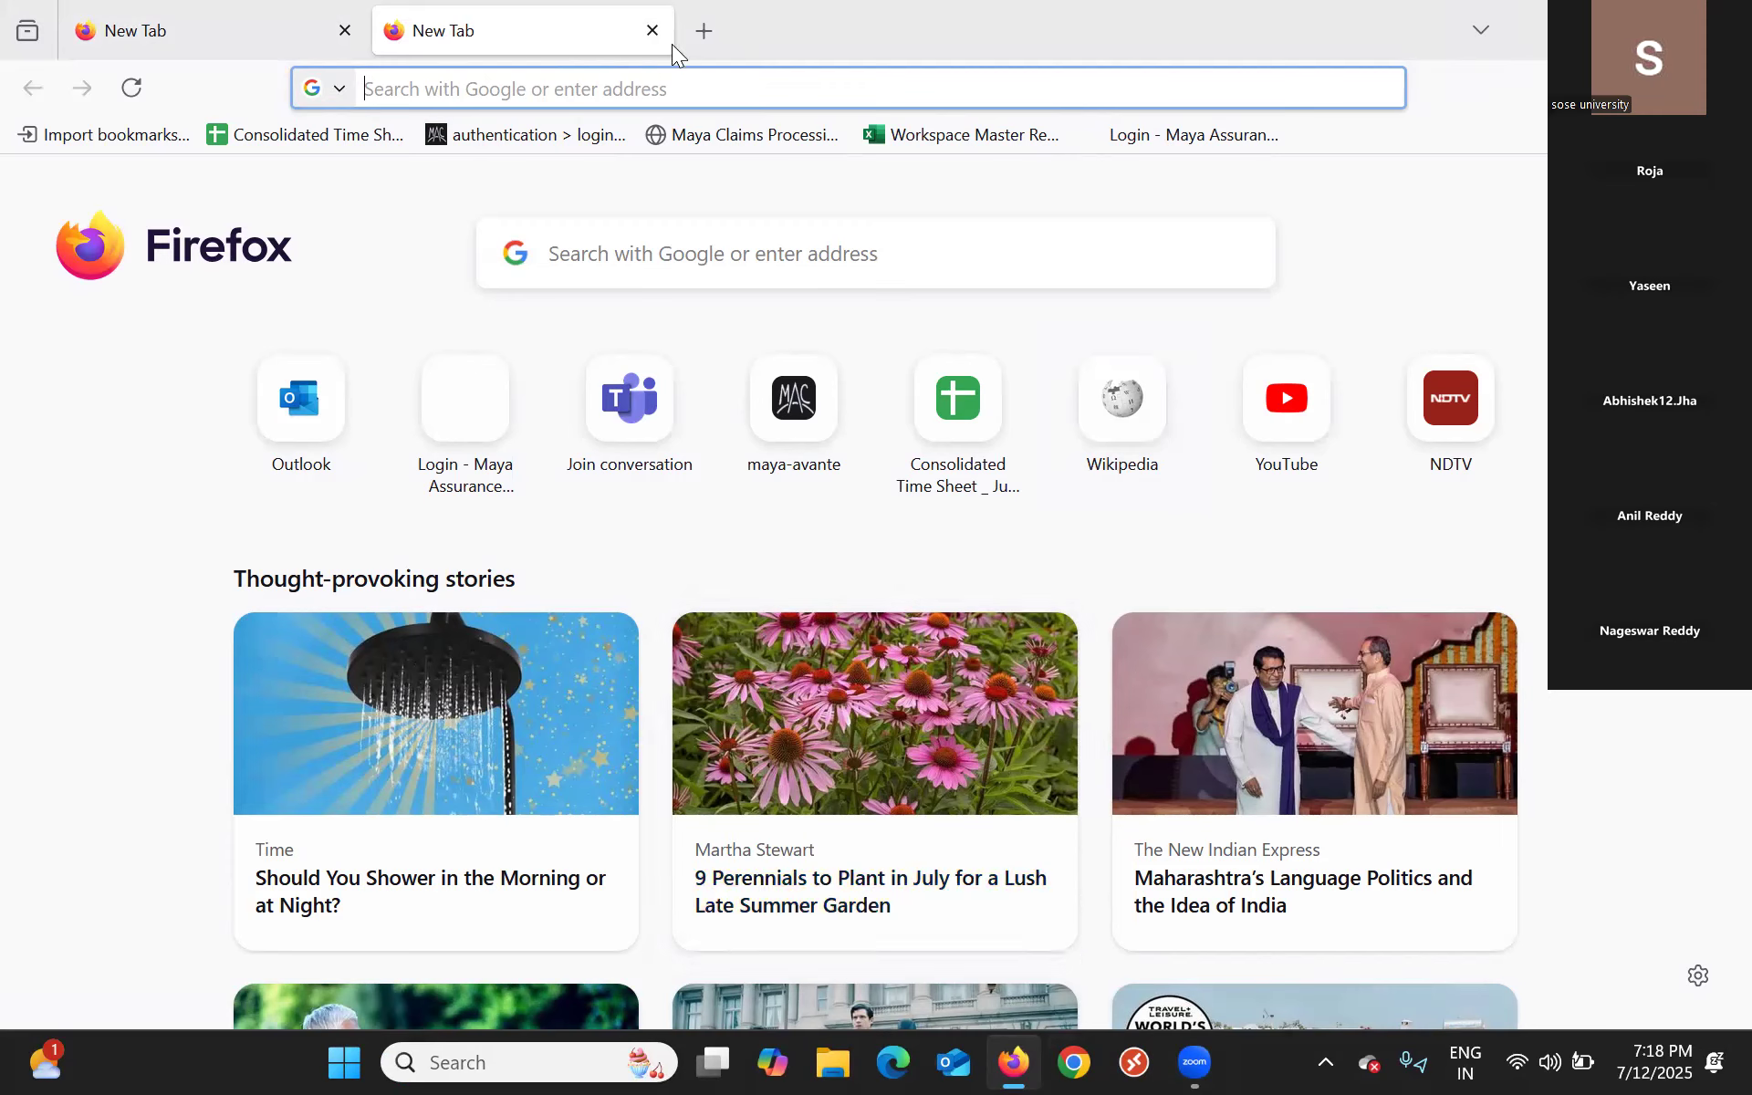
pyautogui.click(1719, 88)
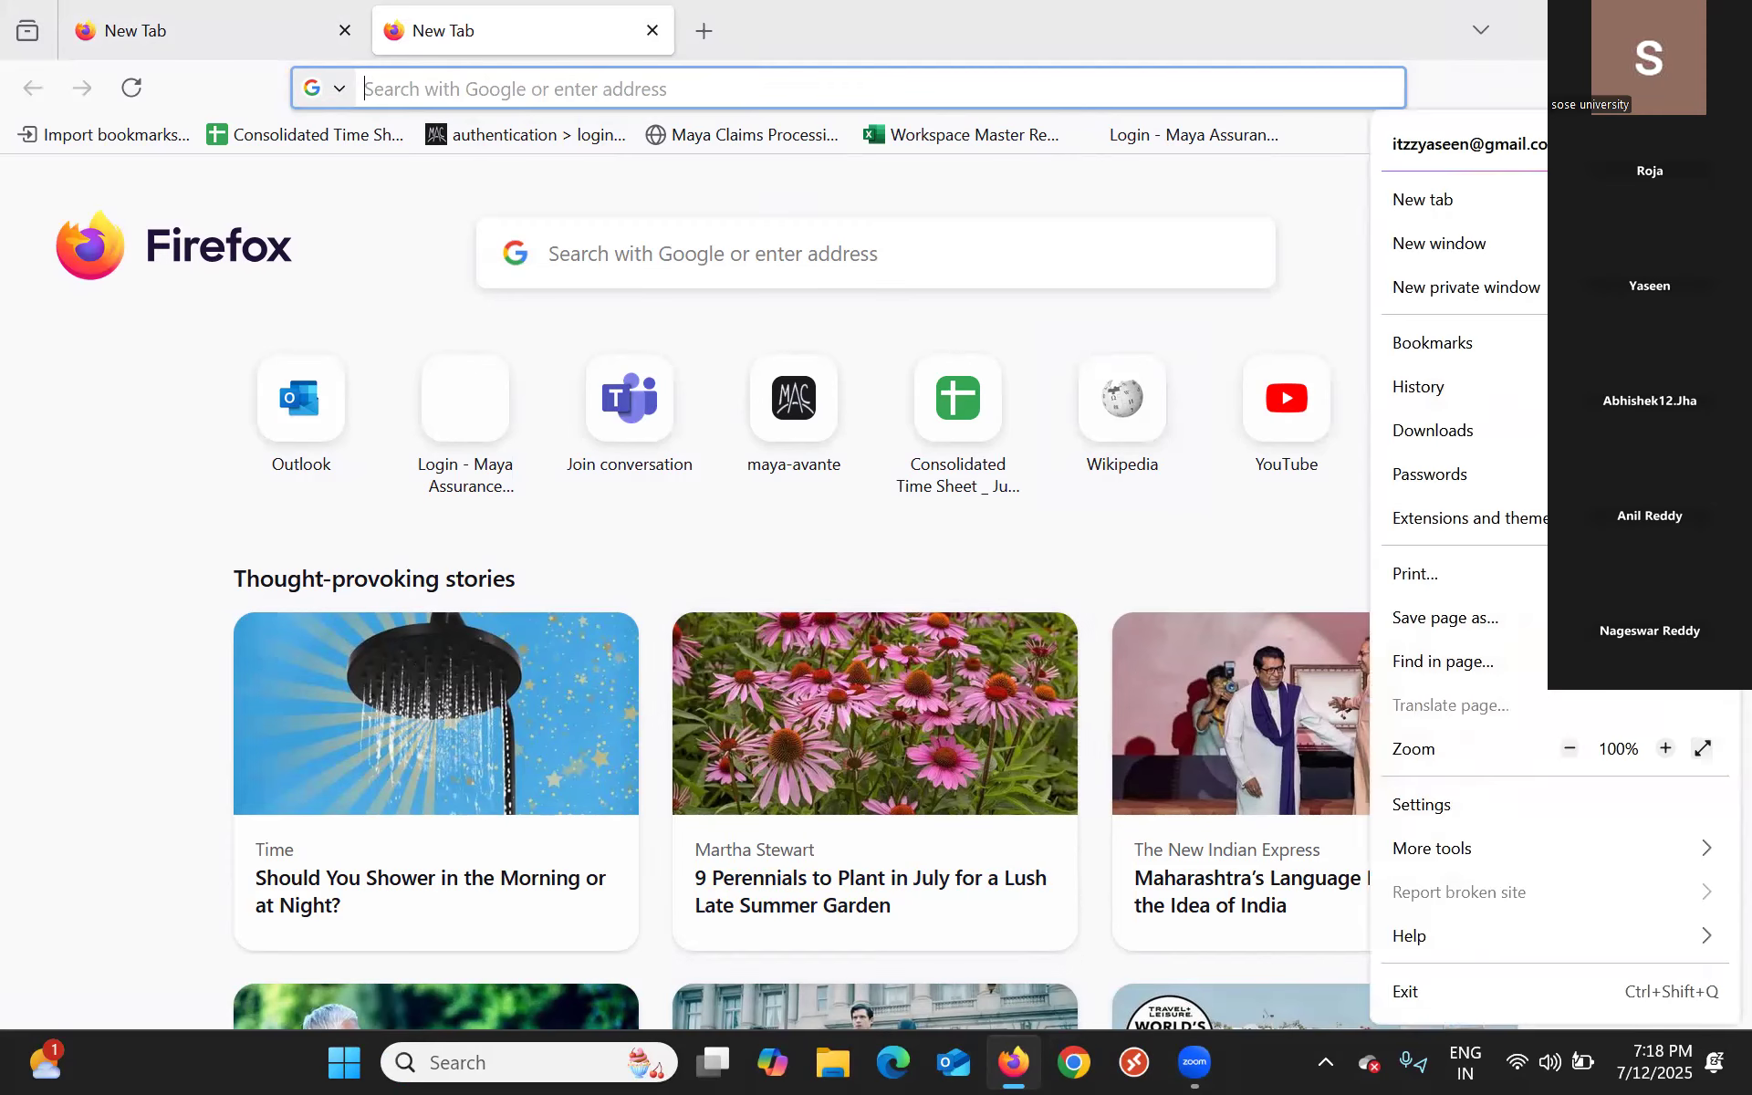
pyautogui.click(1467, 288)
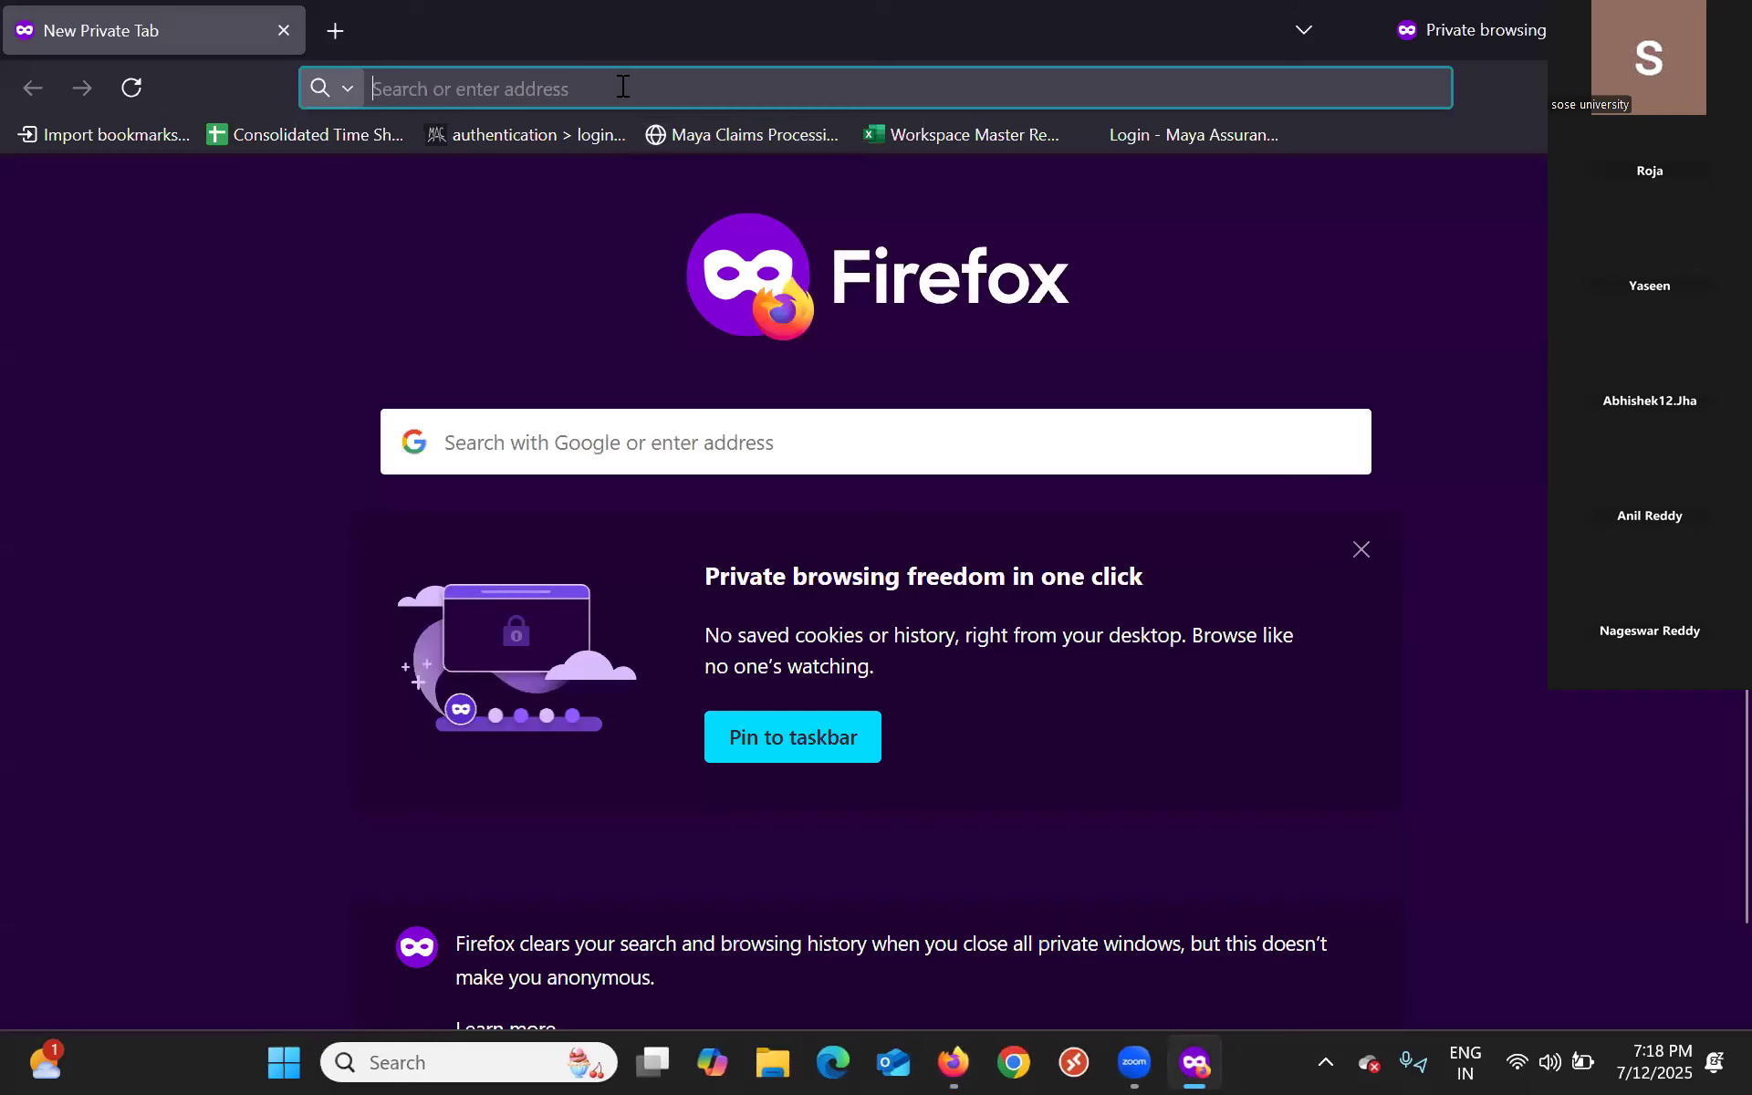
pyautogui.click(622, 86)
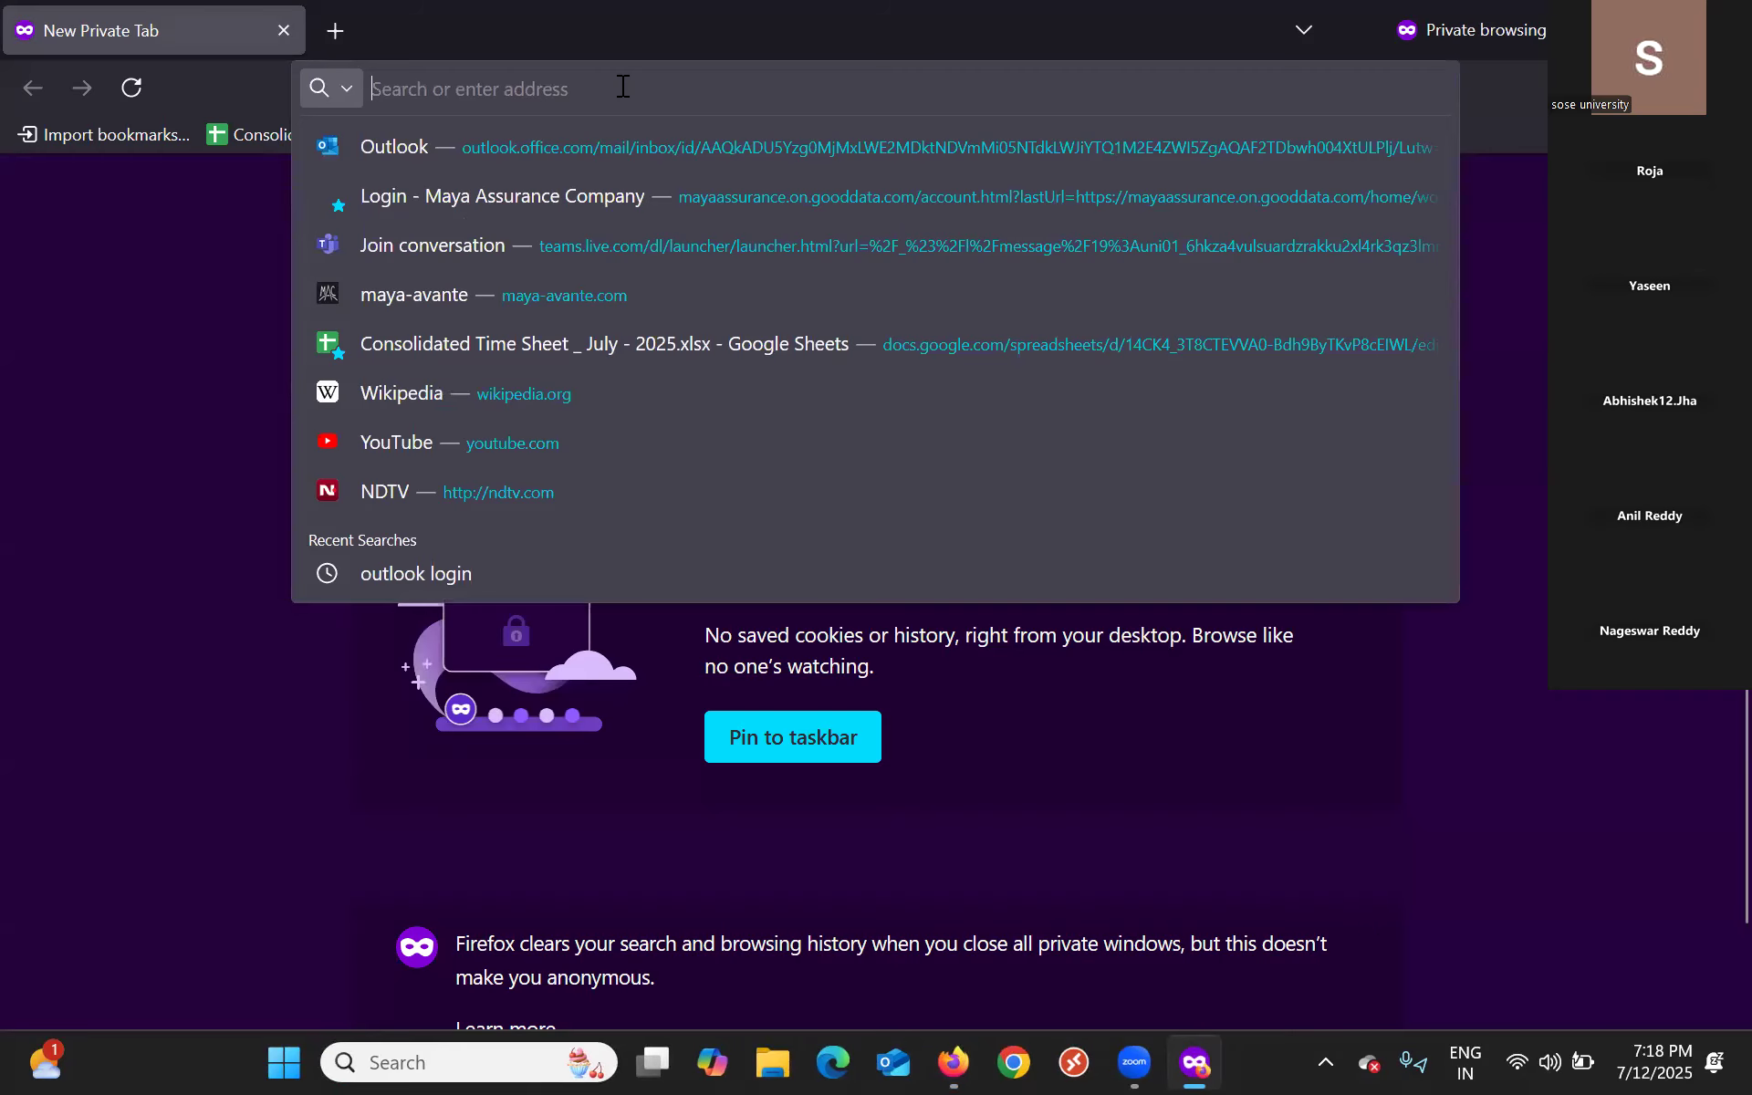
pyautogui.write('orac')
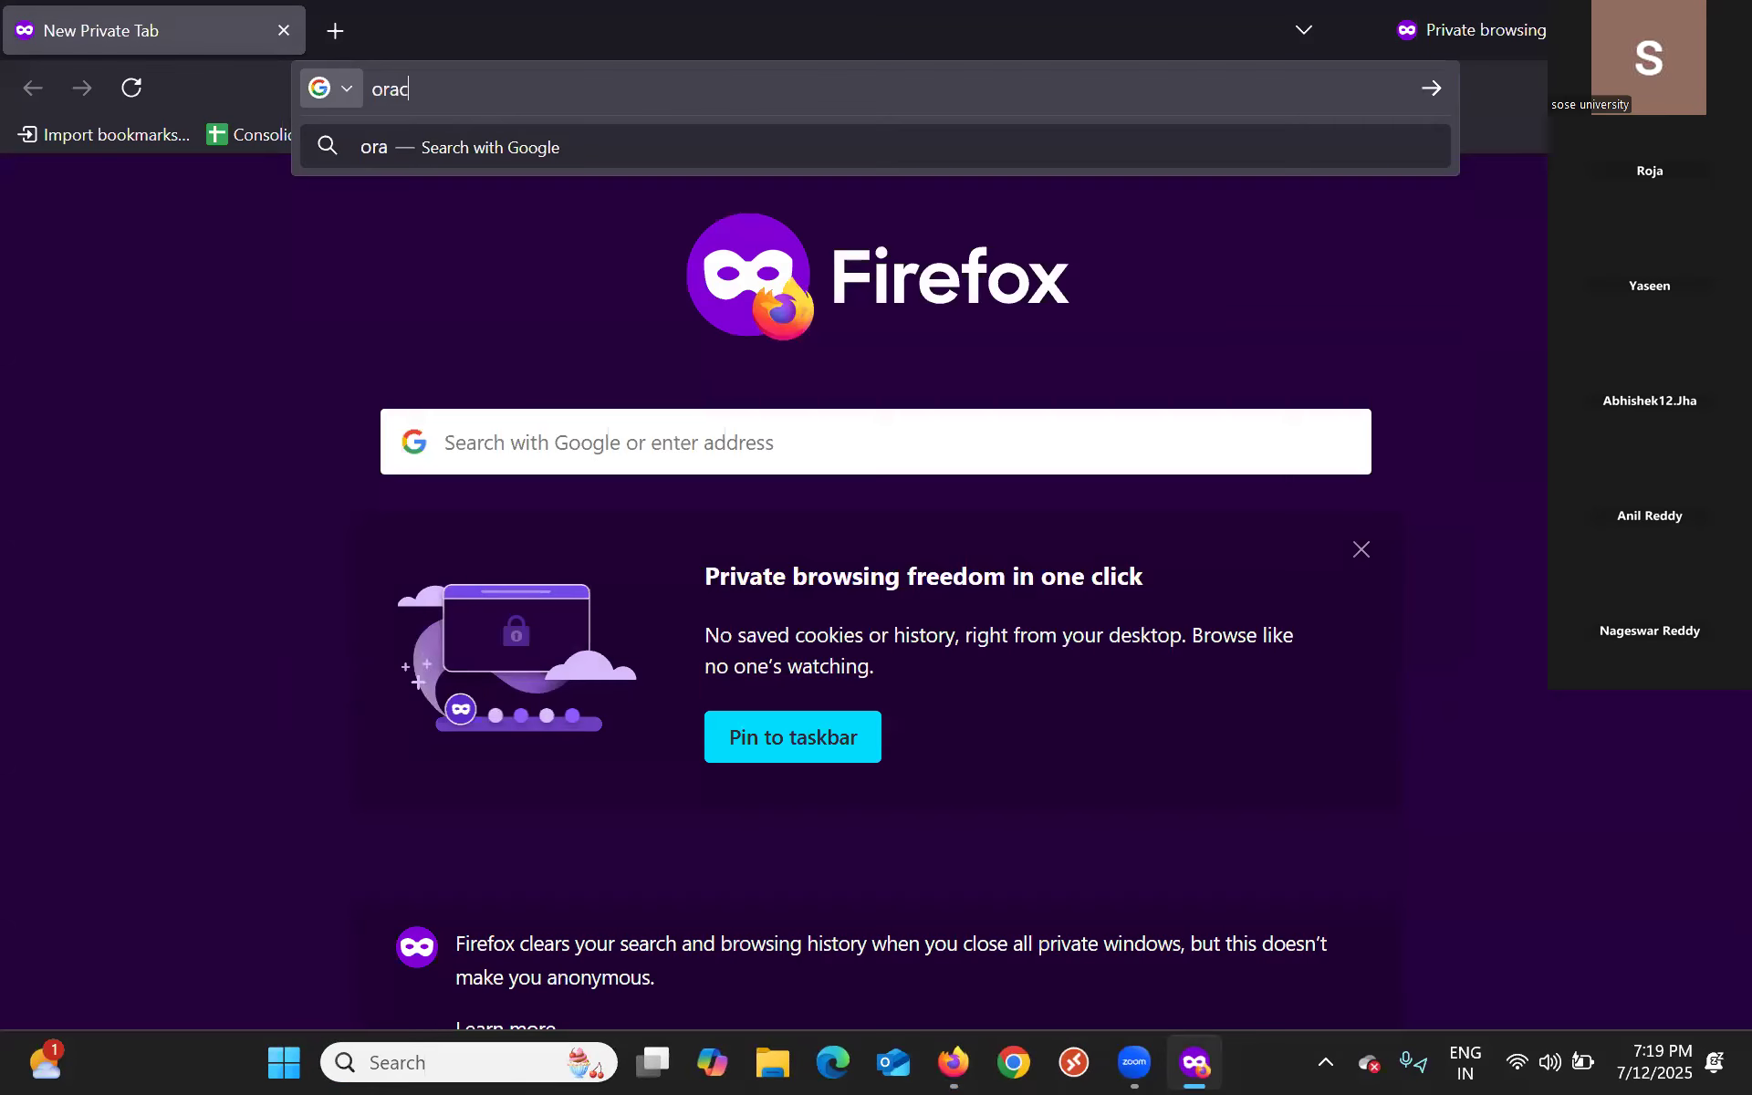
pyautogui.write('le v')
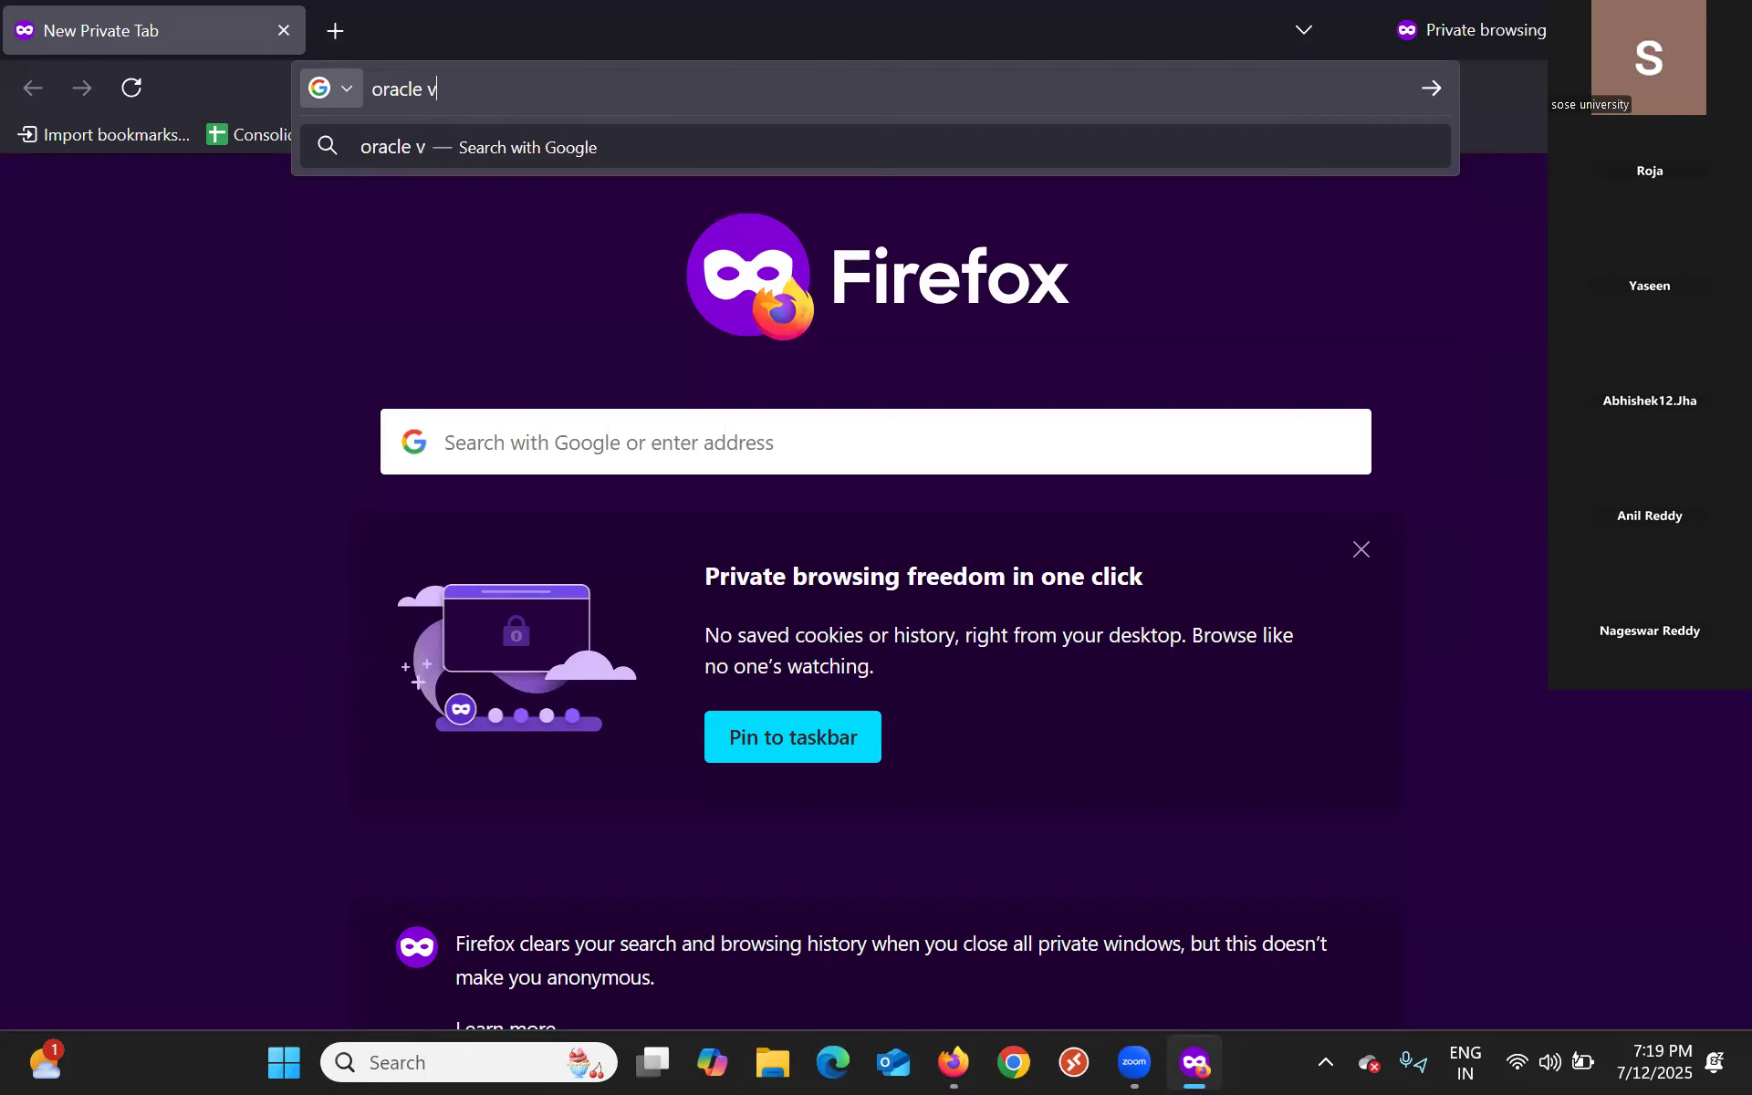
pyautogui.write('irtual')
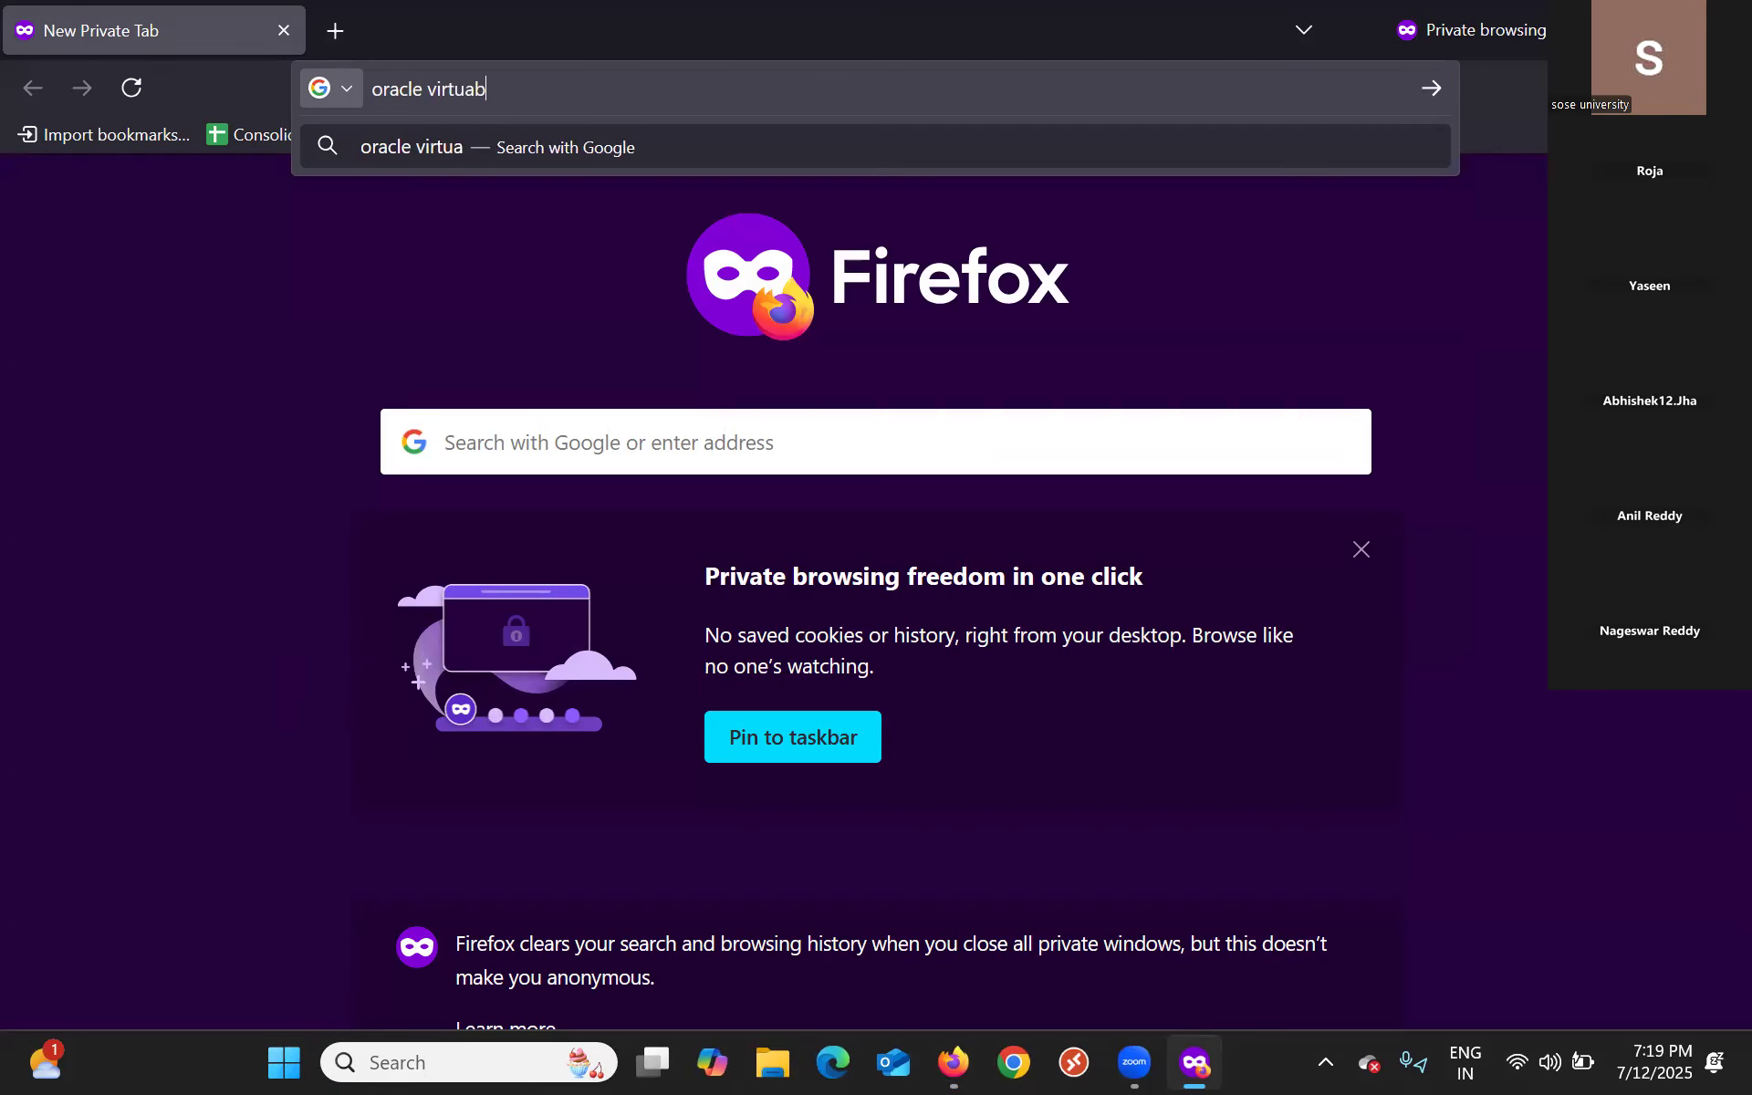
pyautogui.write(' box')
pyautogui.press('Return')
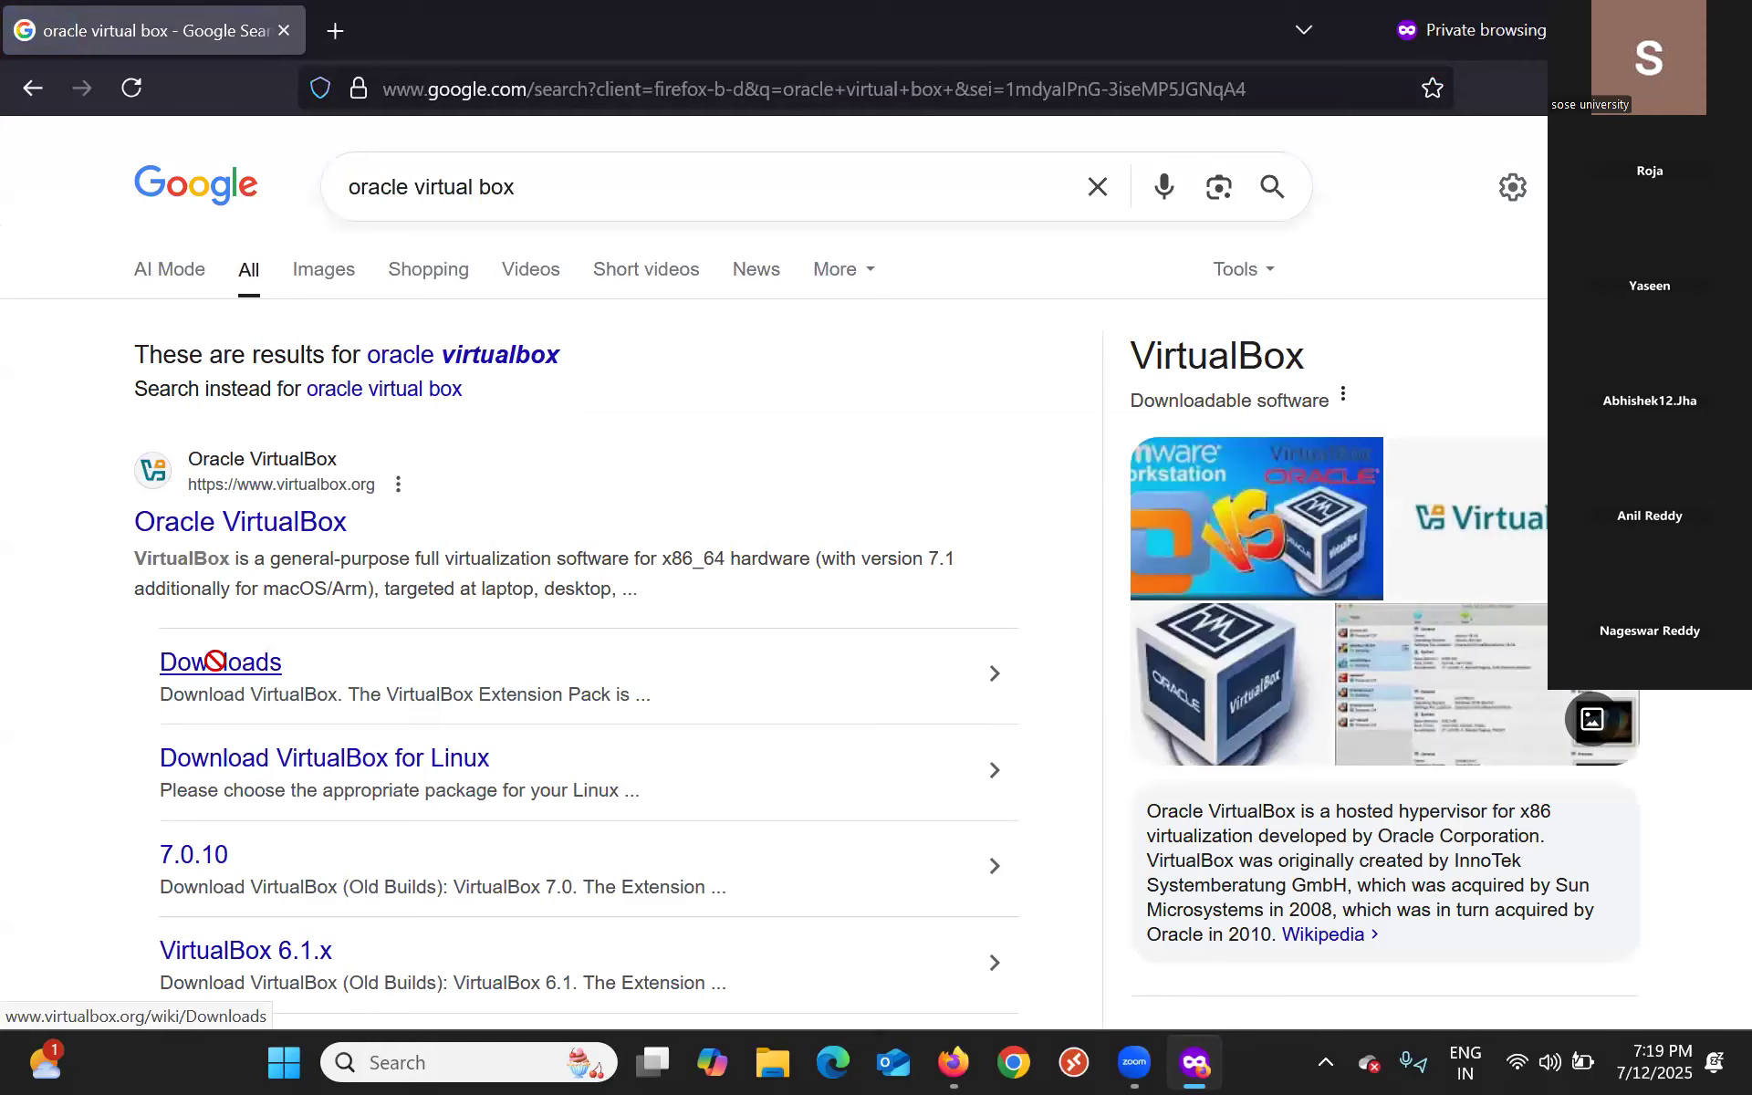
# Open the official VirtualBox.org result, go to its Downloads page, and scroll through the 7.1.10 packages and older builds.
pyautogui.click(277, 536)
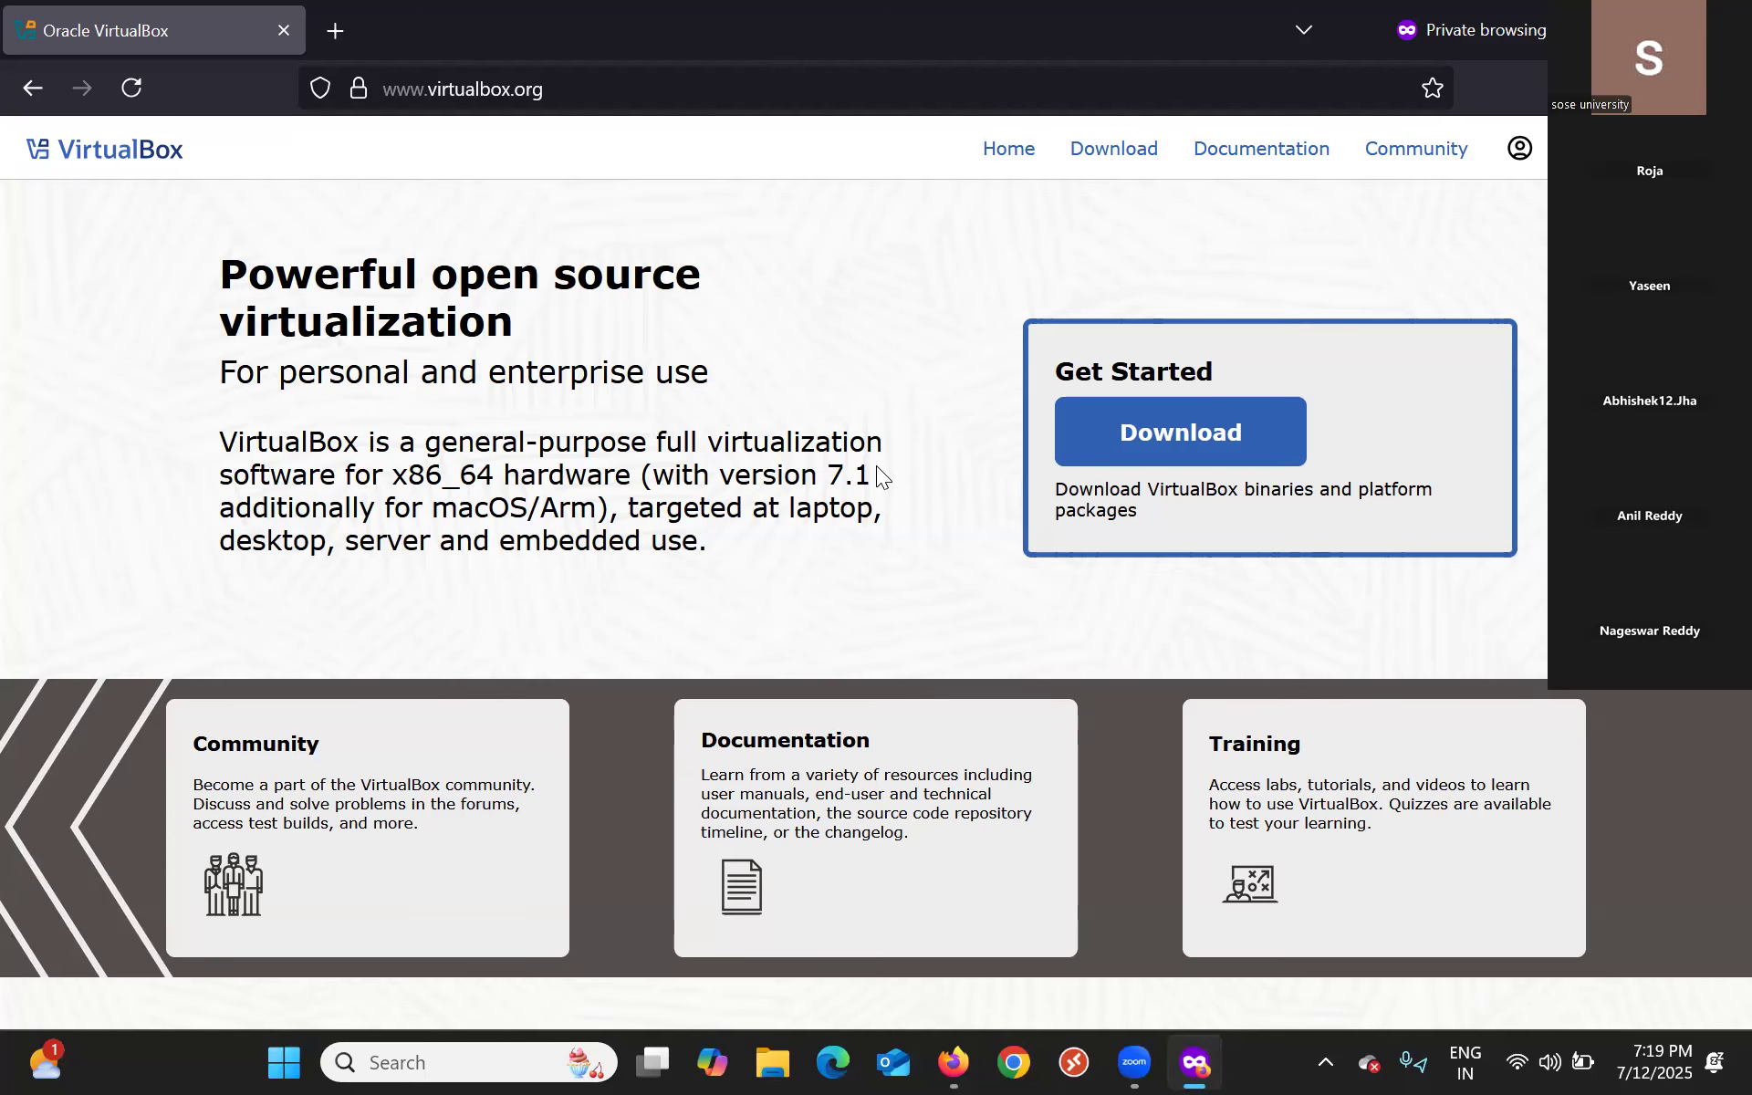
pyautogui.scroll(-8, 876, 466)
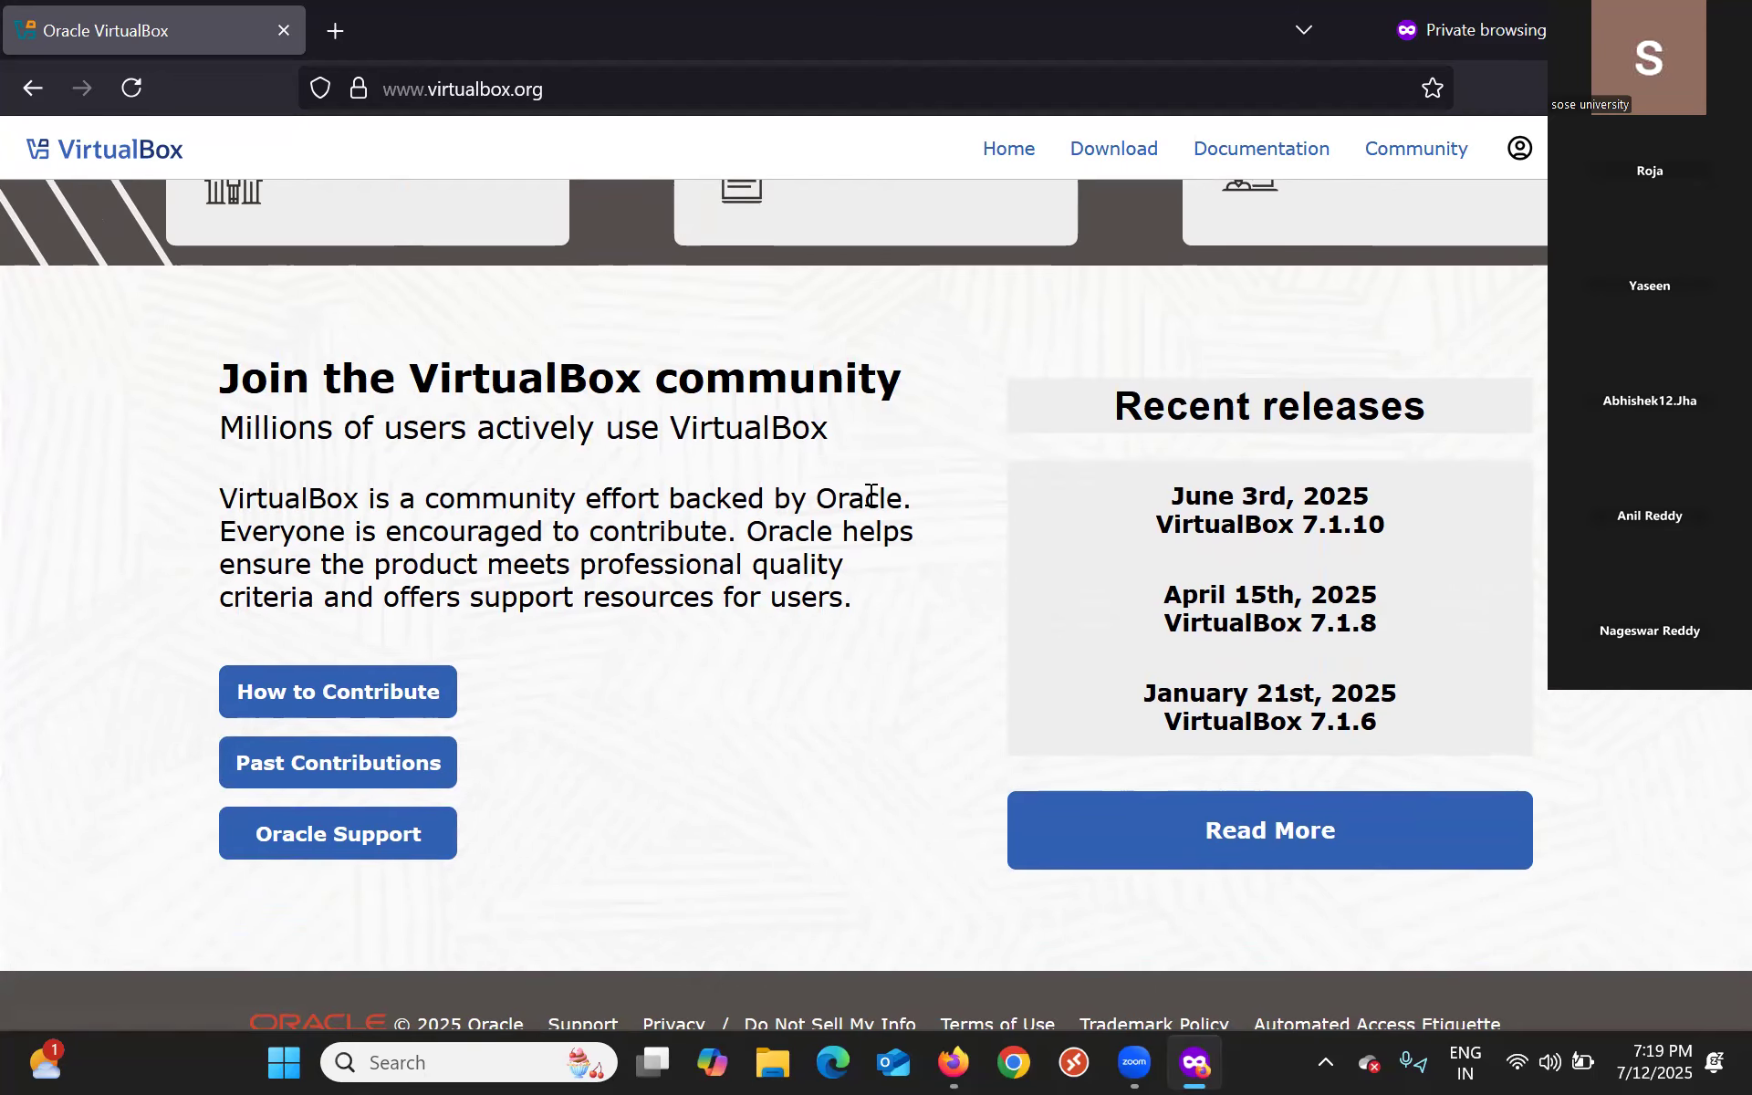
pyautogui.click(1113, 152)
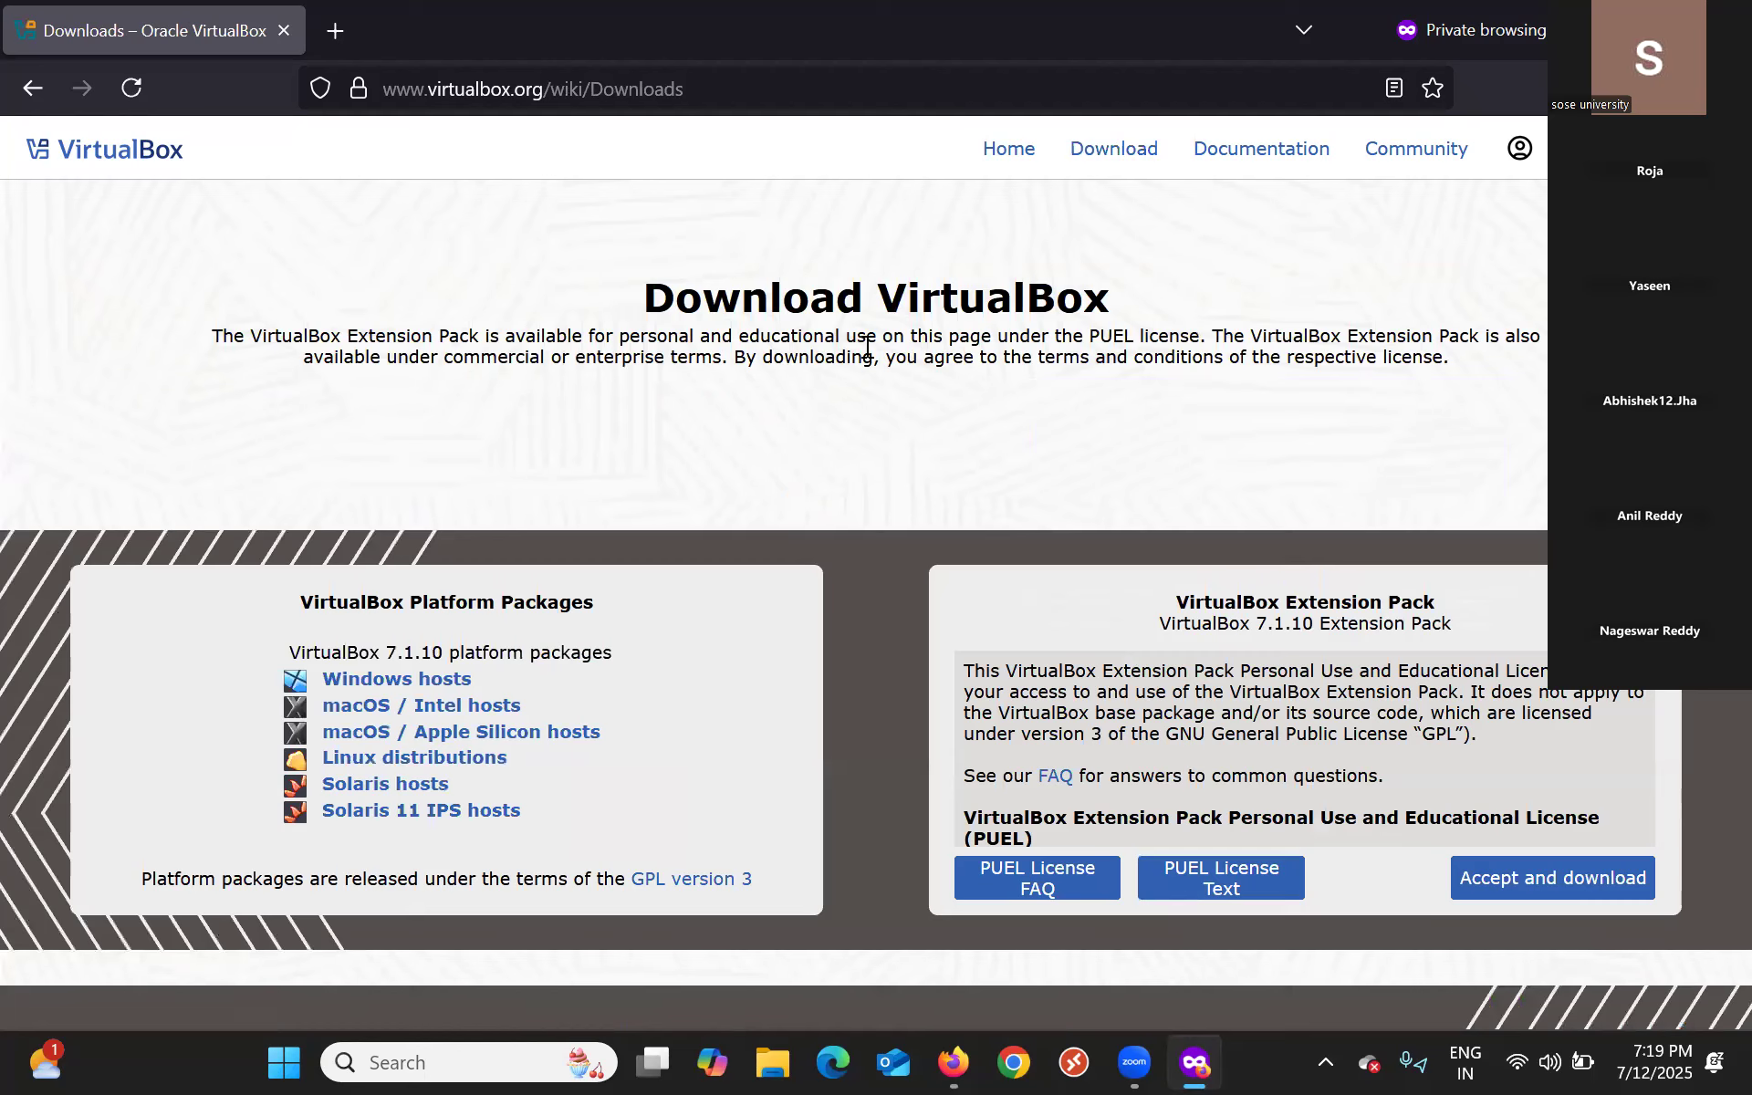
pyautogui.scroll(-3, 867, 347)
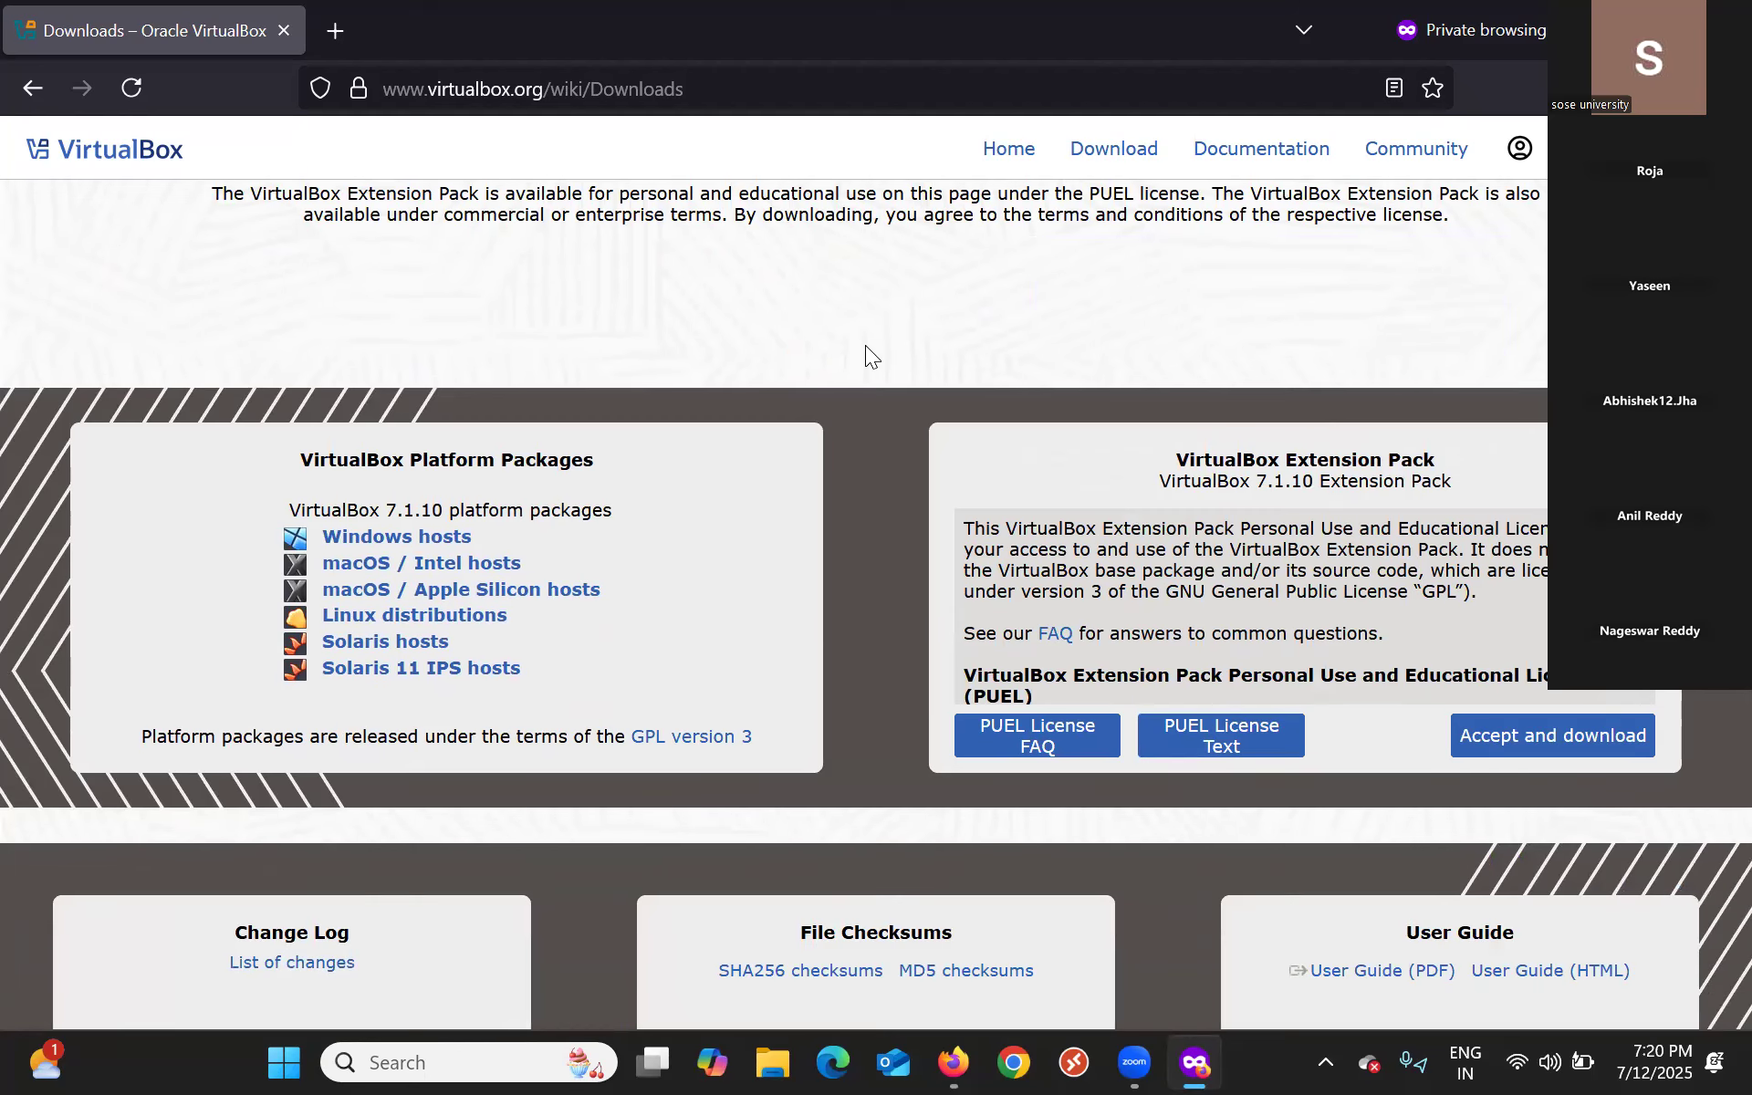
pyautogui.scroll(-6, 865, 345)
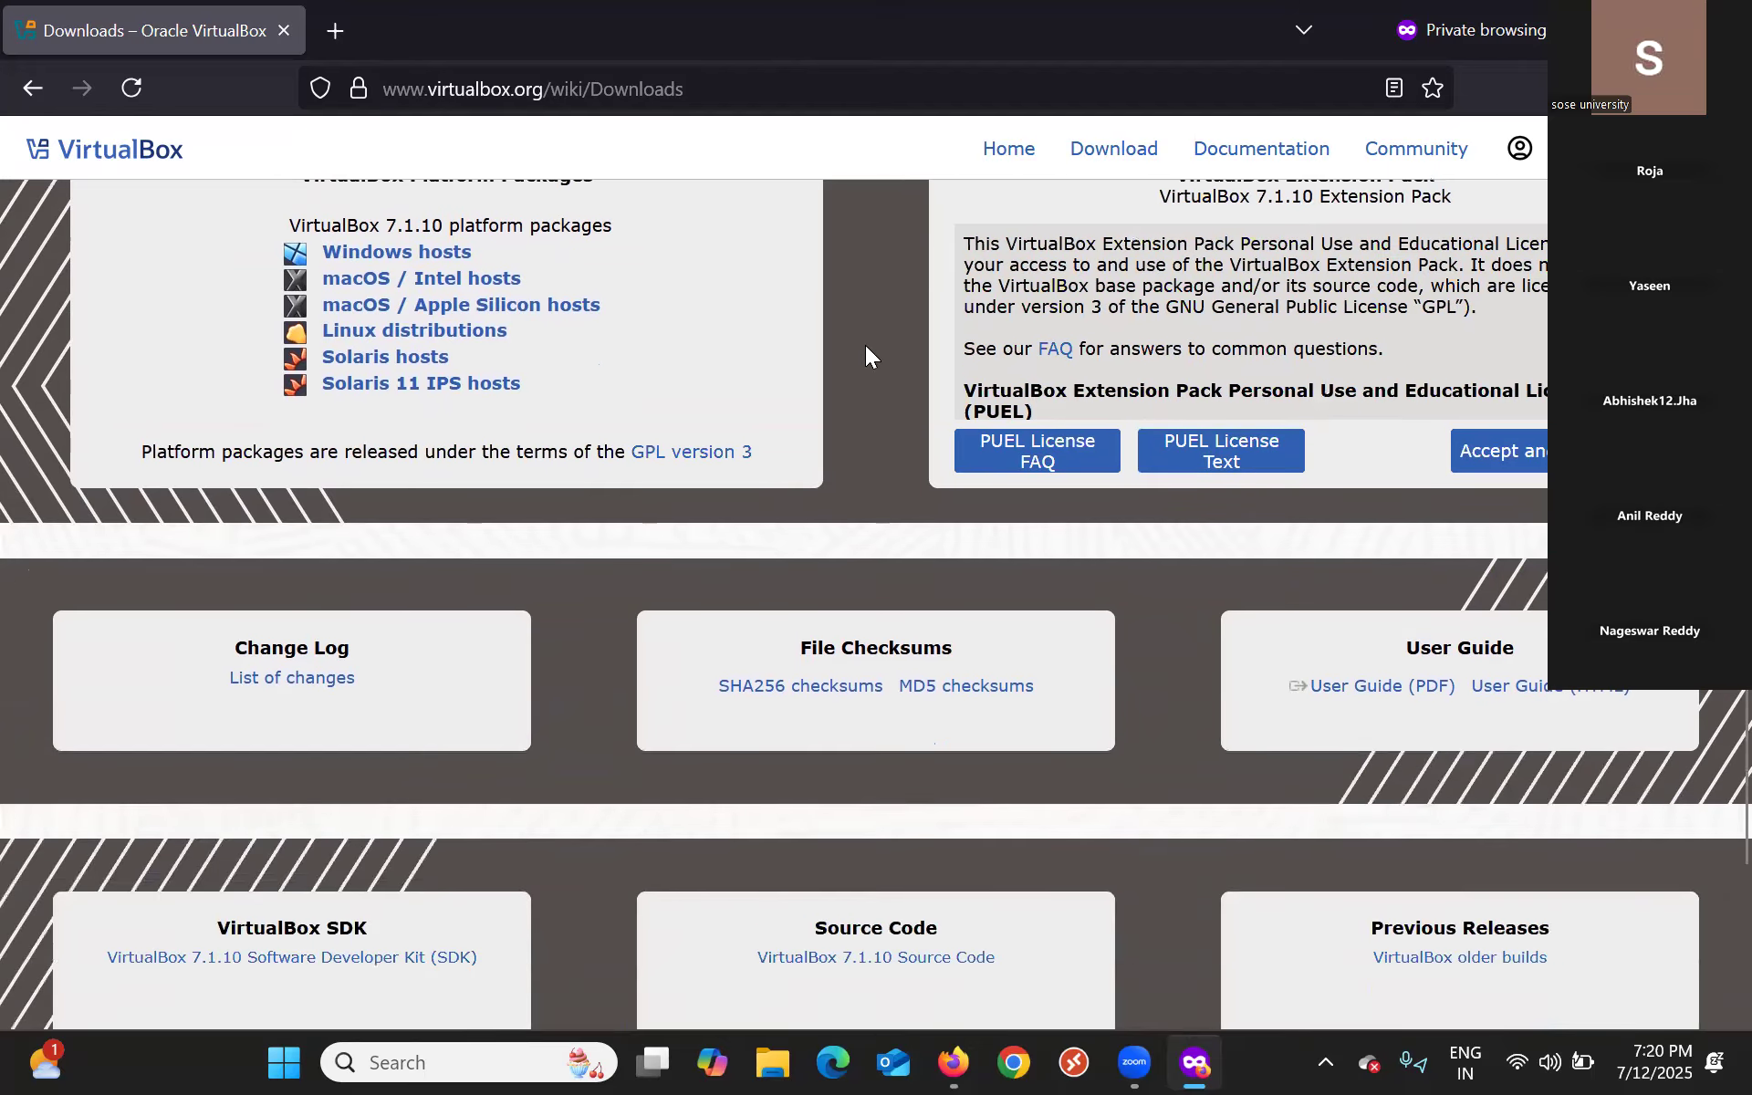
pyautogui.scroll(-3, 865, 345)
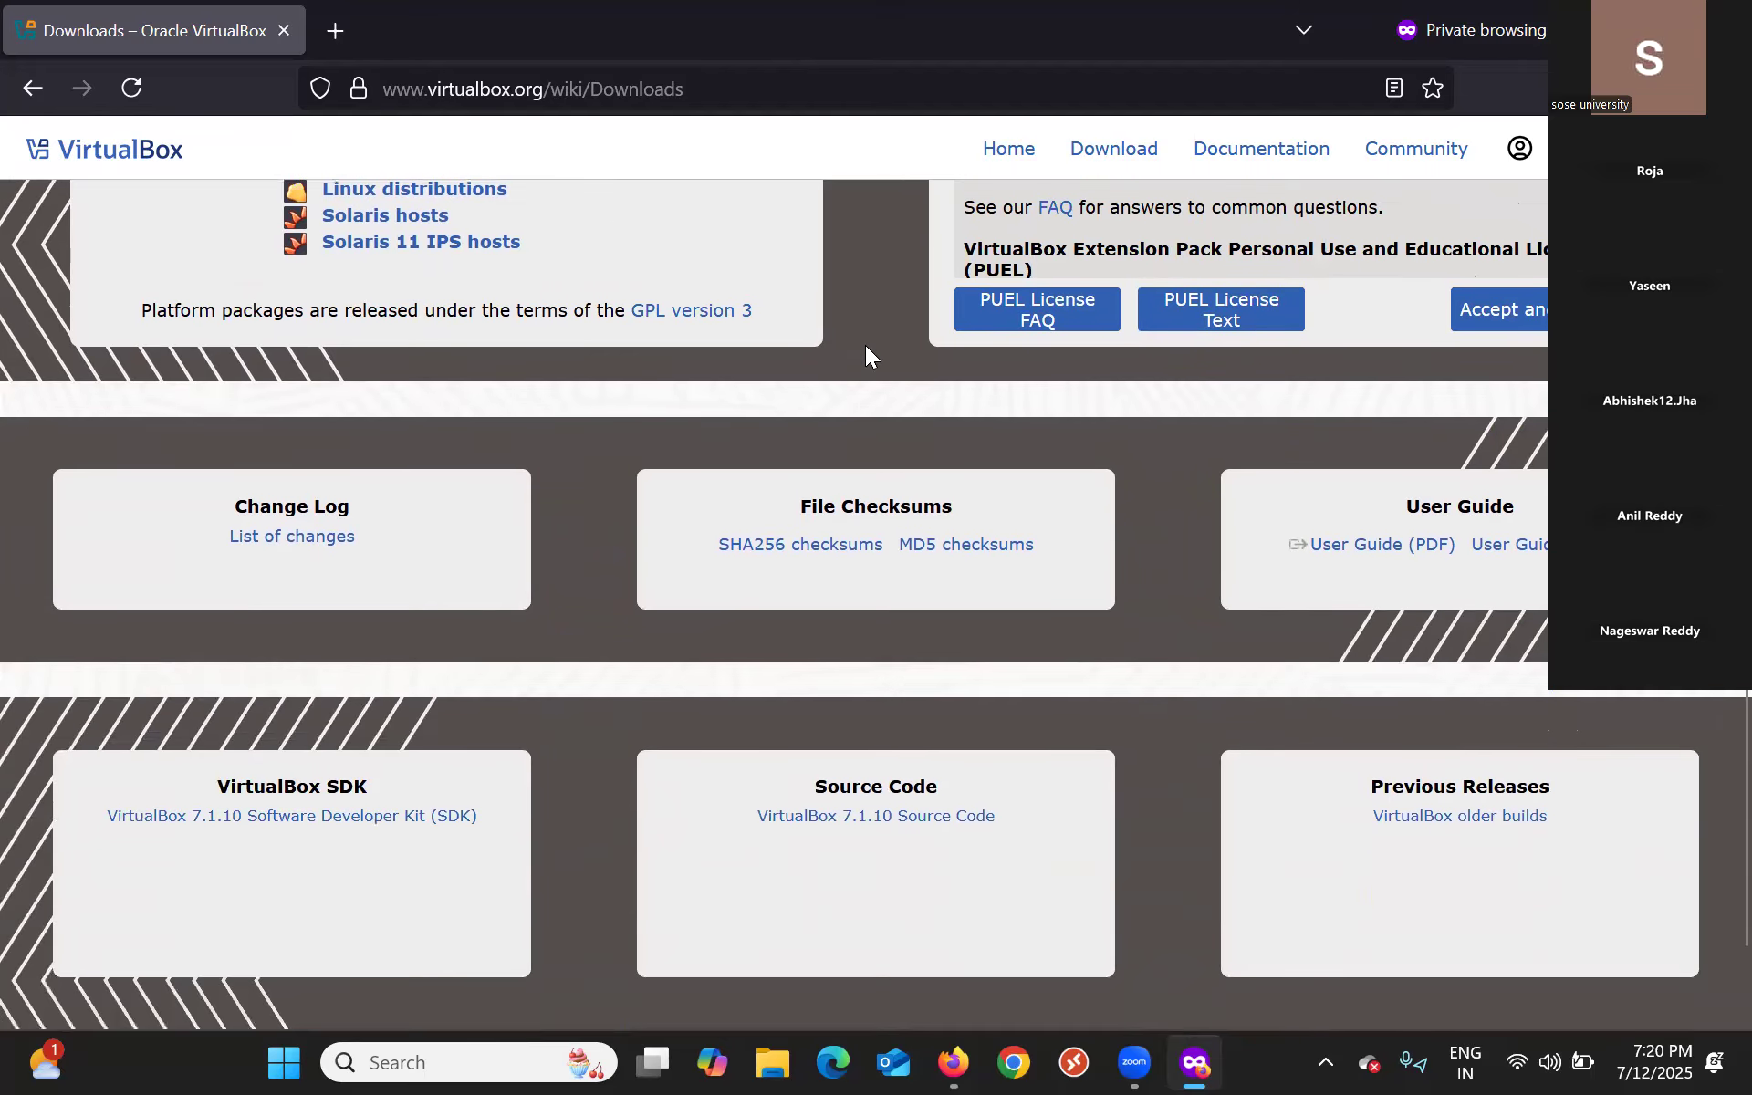
pyautogui.scroll(-3, 995, 507)
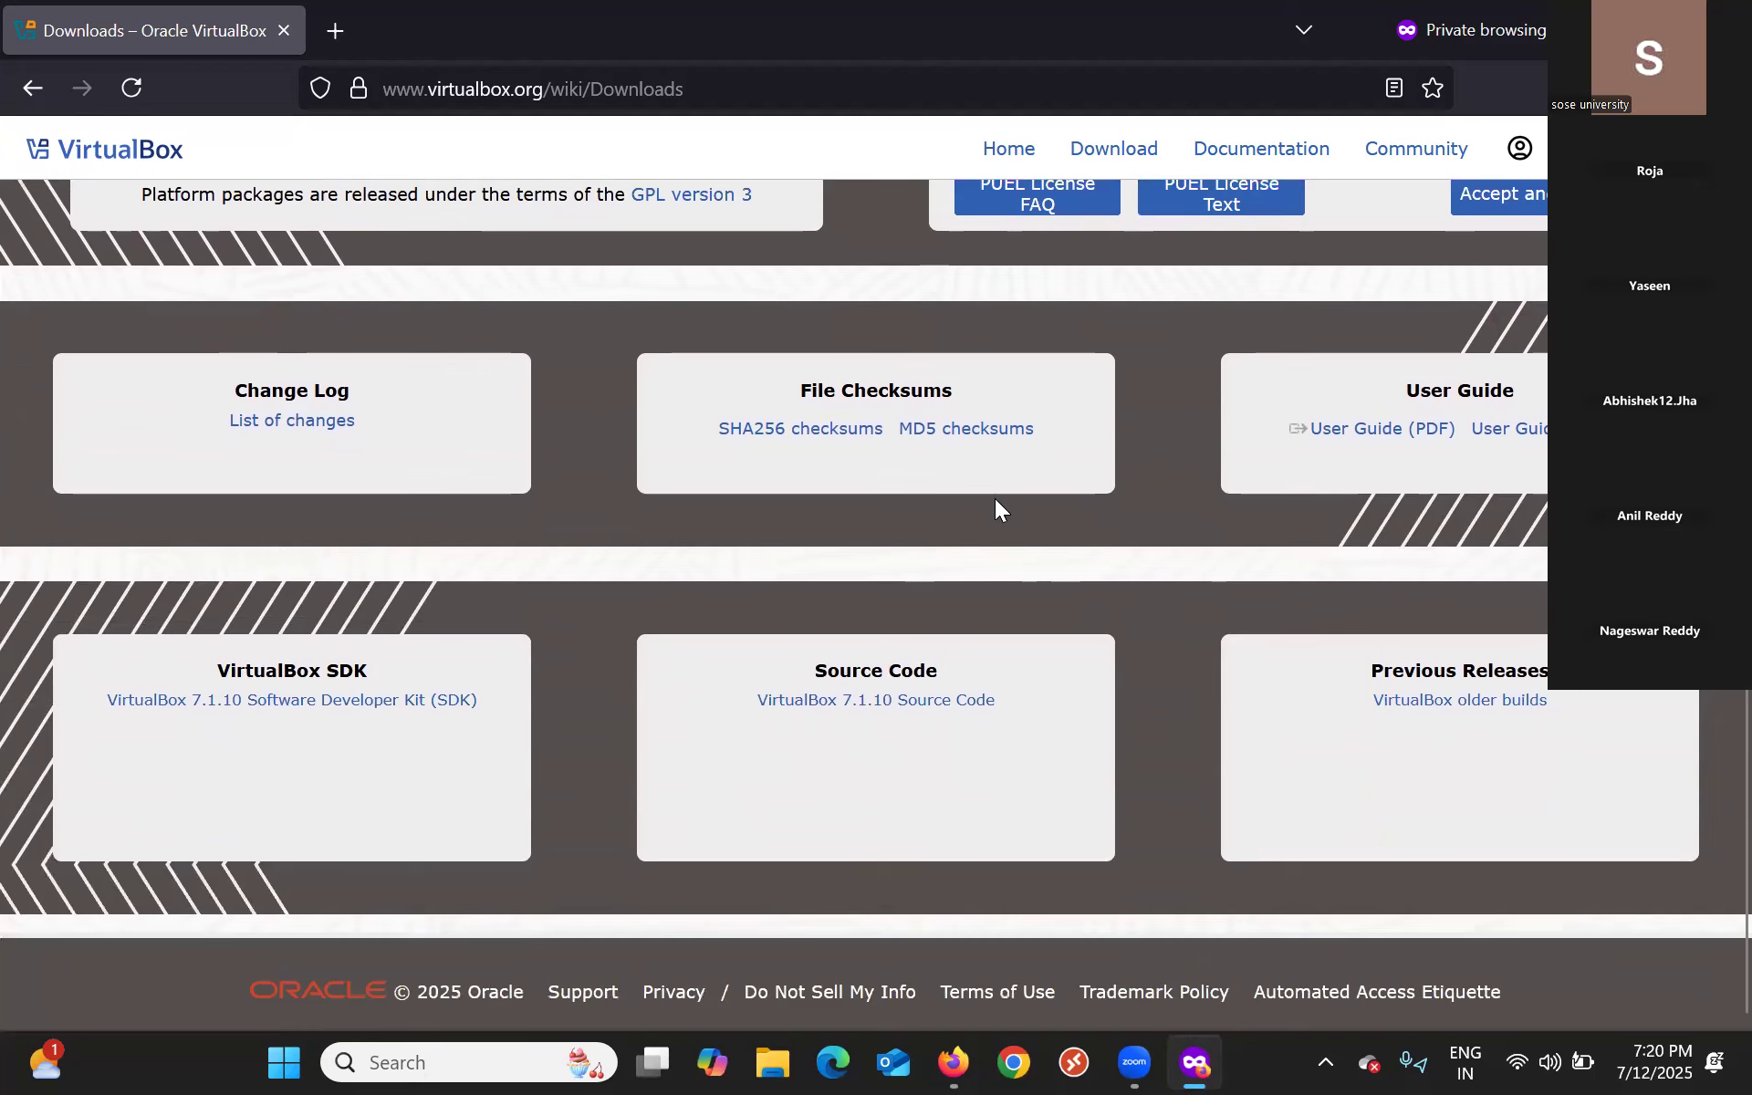
# Open the VirtualBox older builds list and then the VirtualBox 6.1 page listing the 6.1.50 packages.
pyautogui.click(1415, 702)
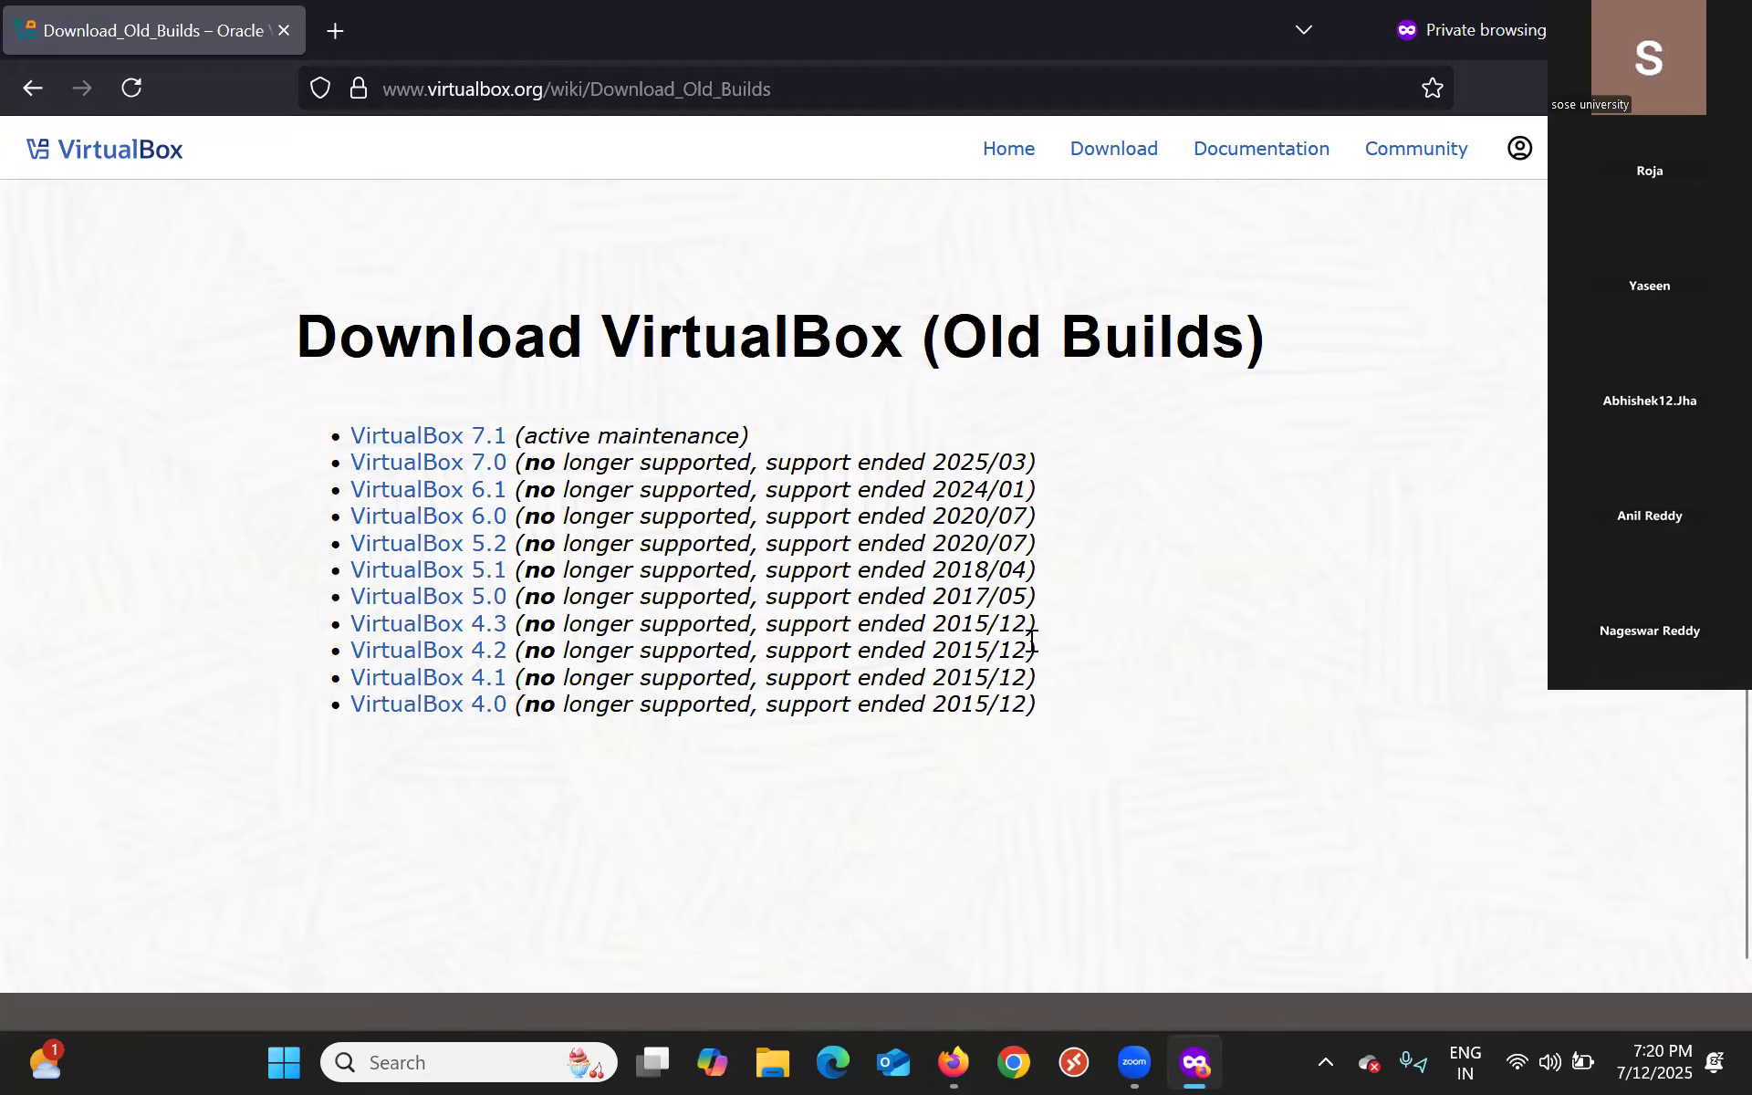
pyautogui.click(430, 490)
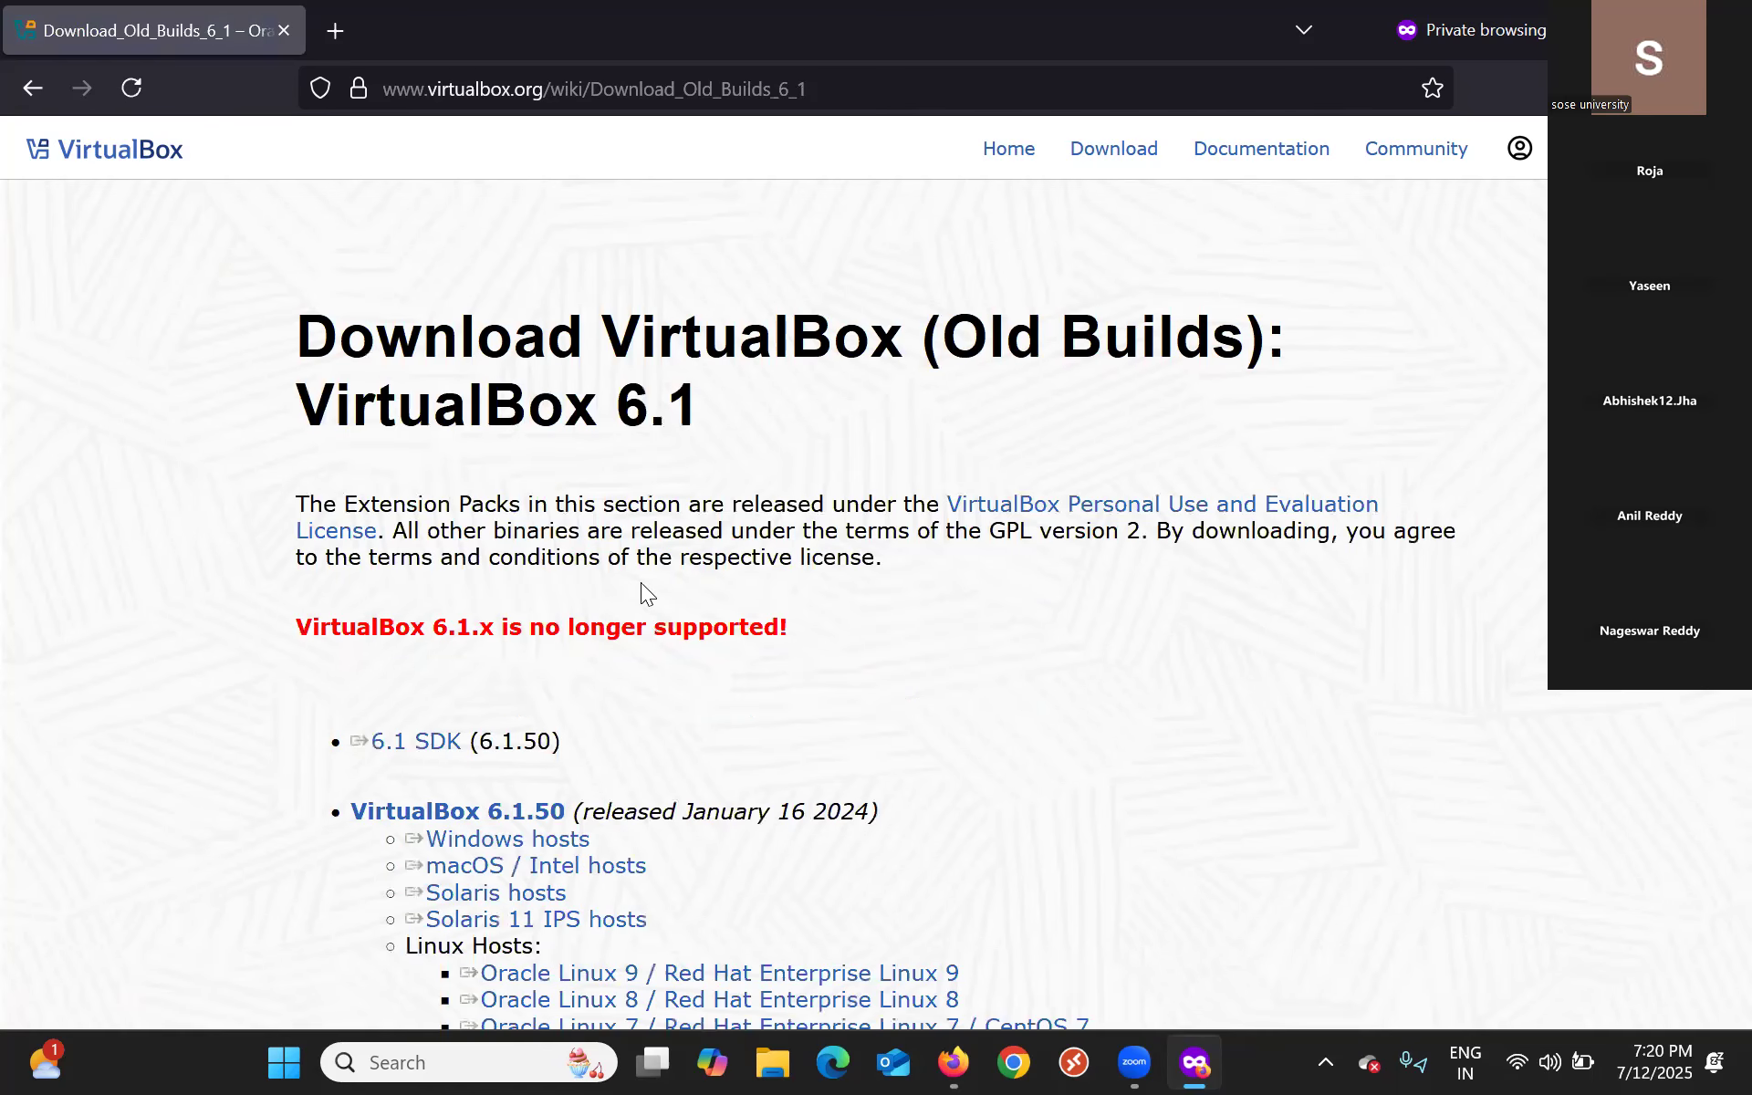
pyautogui.scroll(-2, 865, 606)
pyautogui.scroll(-1, 866, 606)
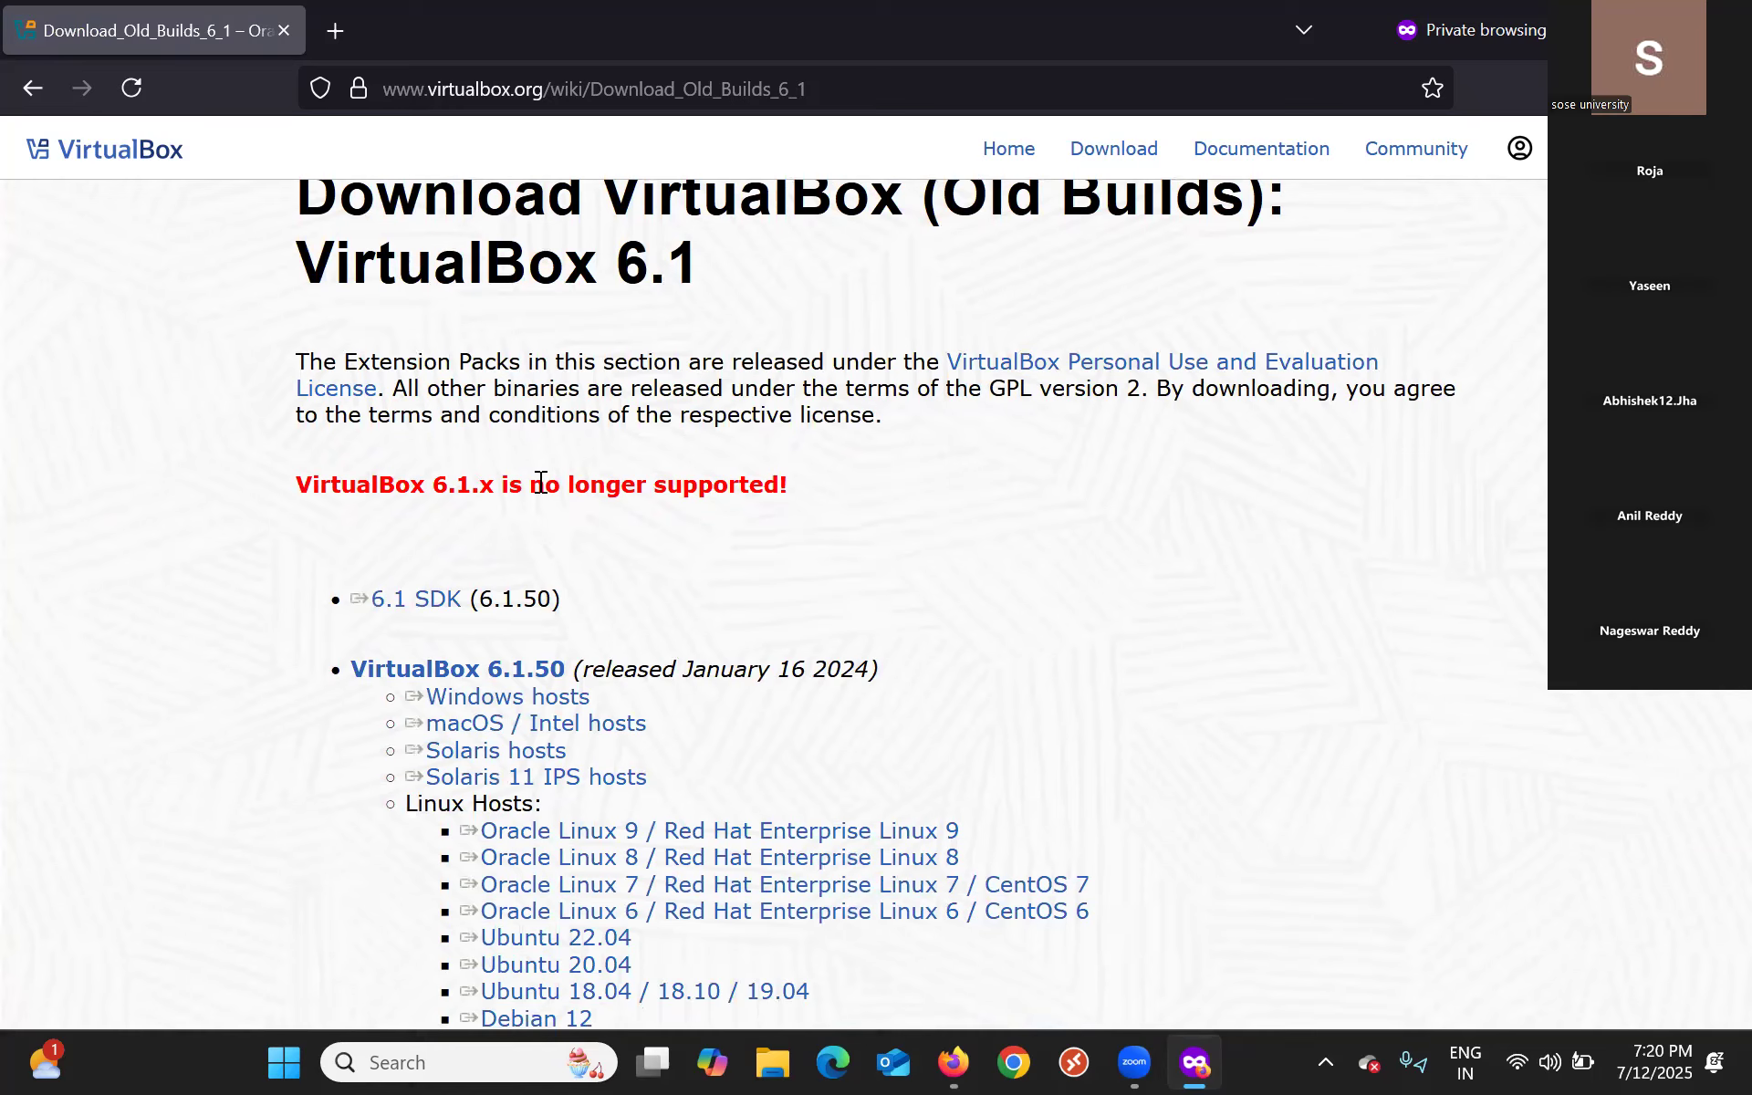
# Download the 6.1.50 Windows hosts installer, VirtualBox-6.1.50-161033-Win.exe, until it completes at 107 MB.
pyautogui.click(488, 701)
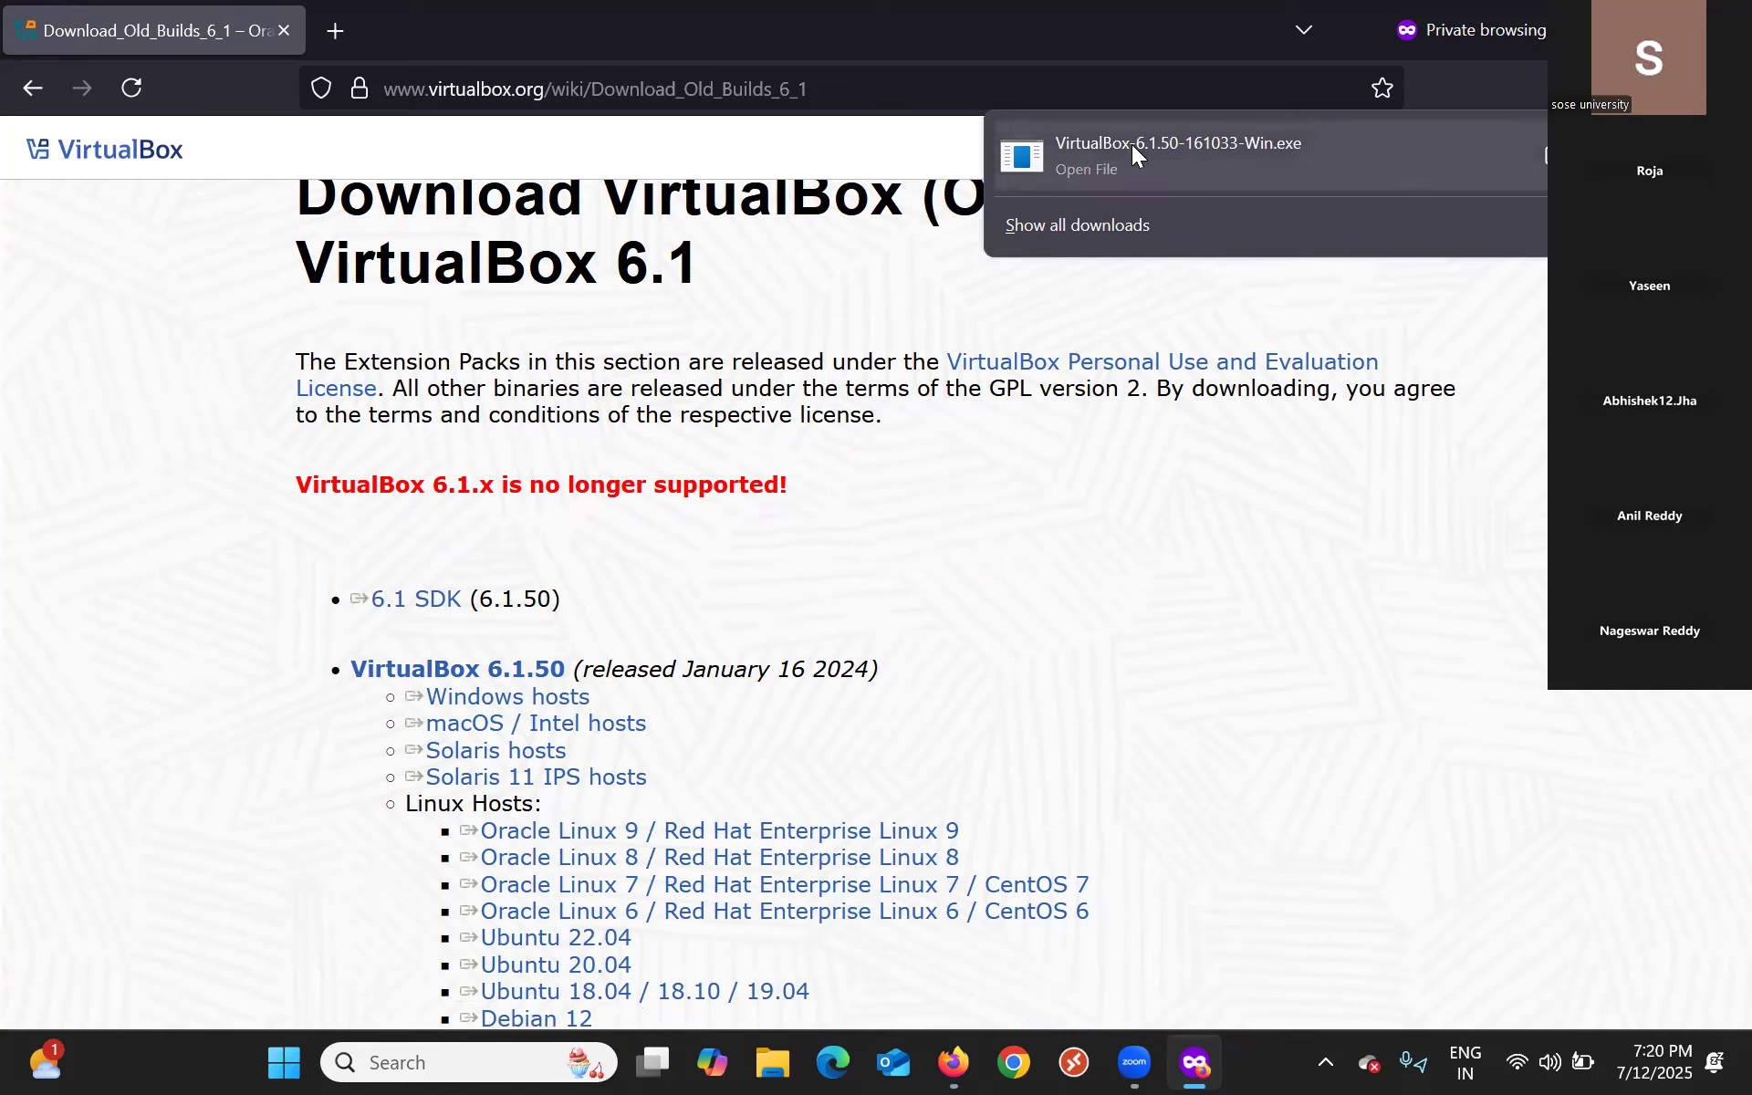
pyautogui.click(1132, 144)
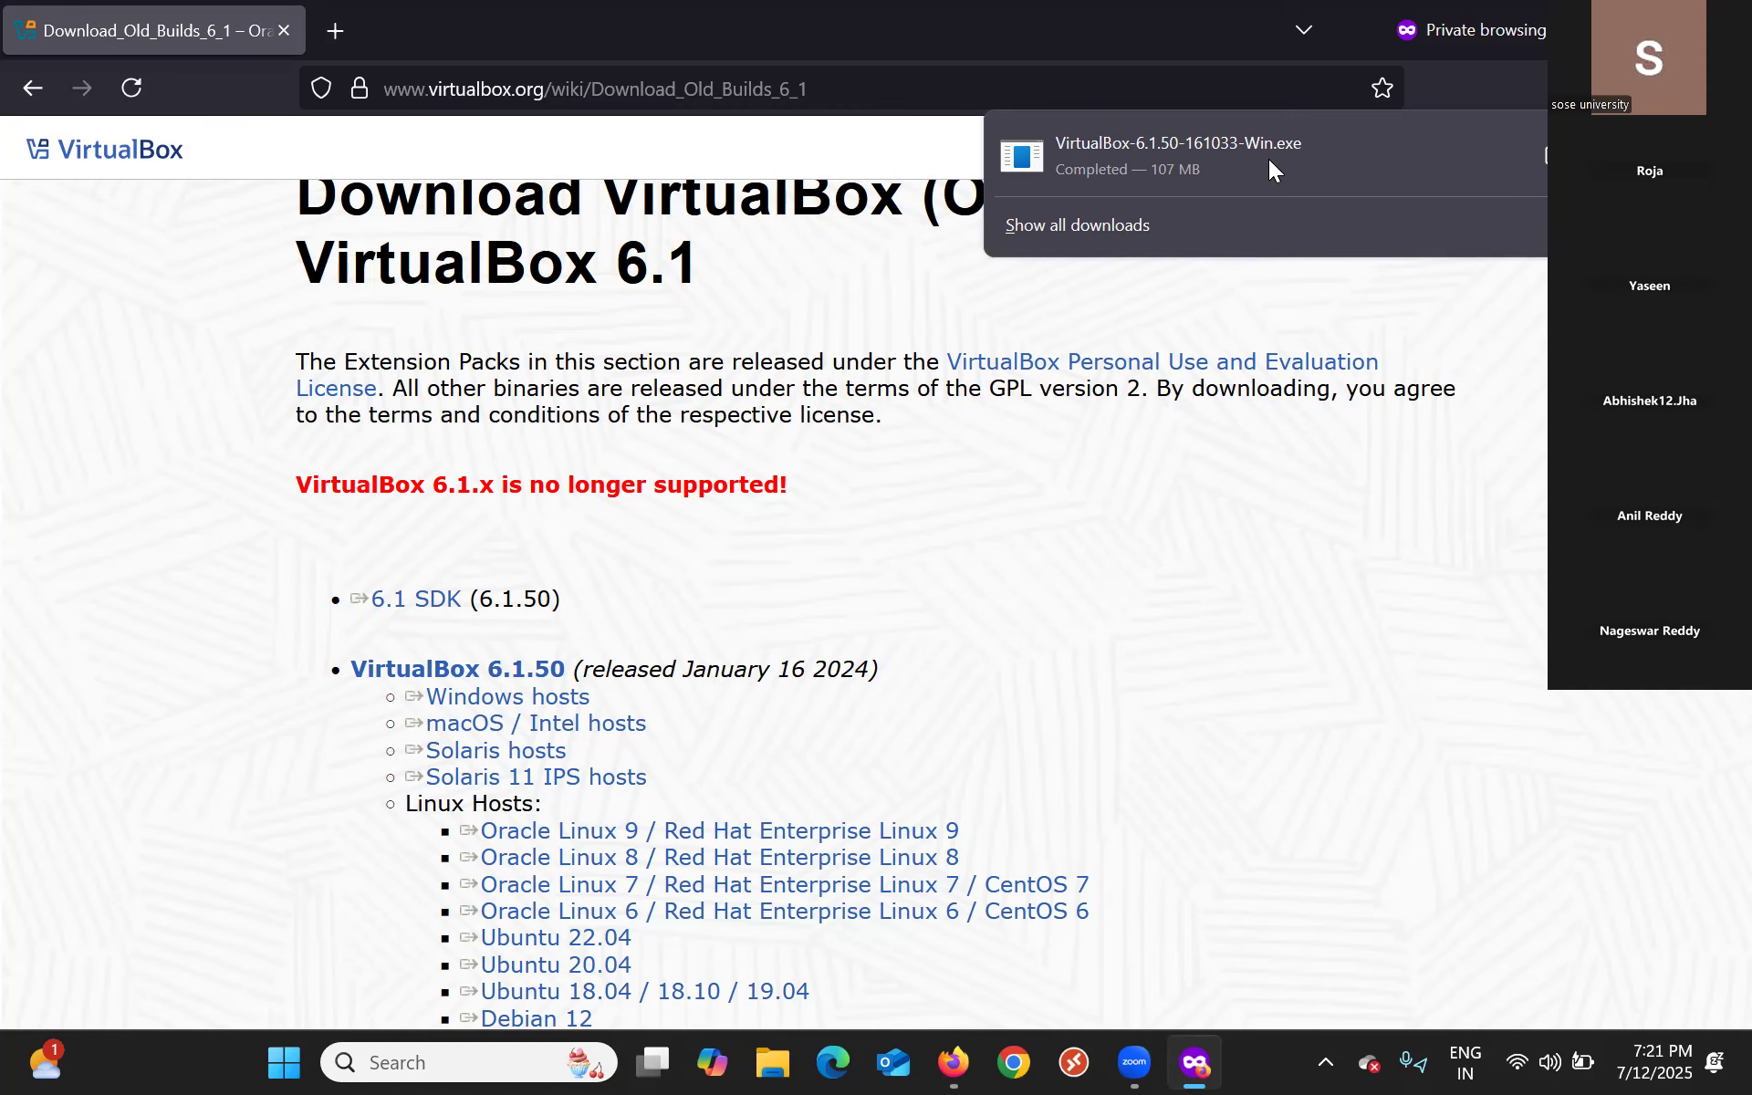
# Show VirtualBox-6.1.50-161033-Win.exe in the Downloads folder and run it as administrator.
pyautogui.click(1540, 157)
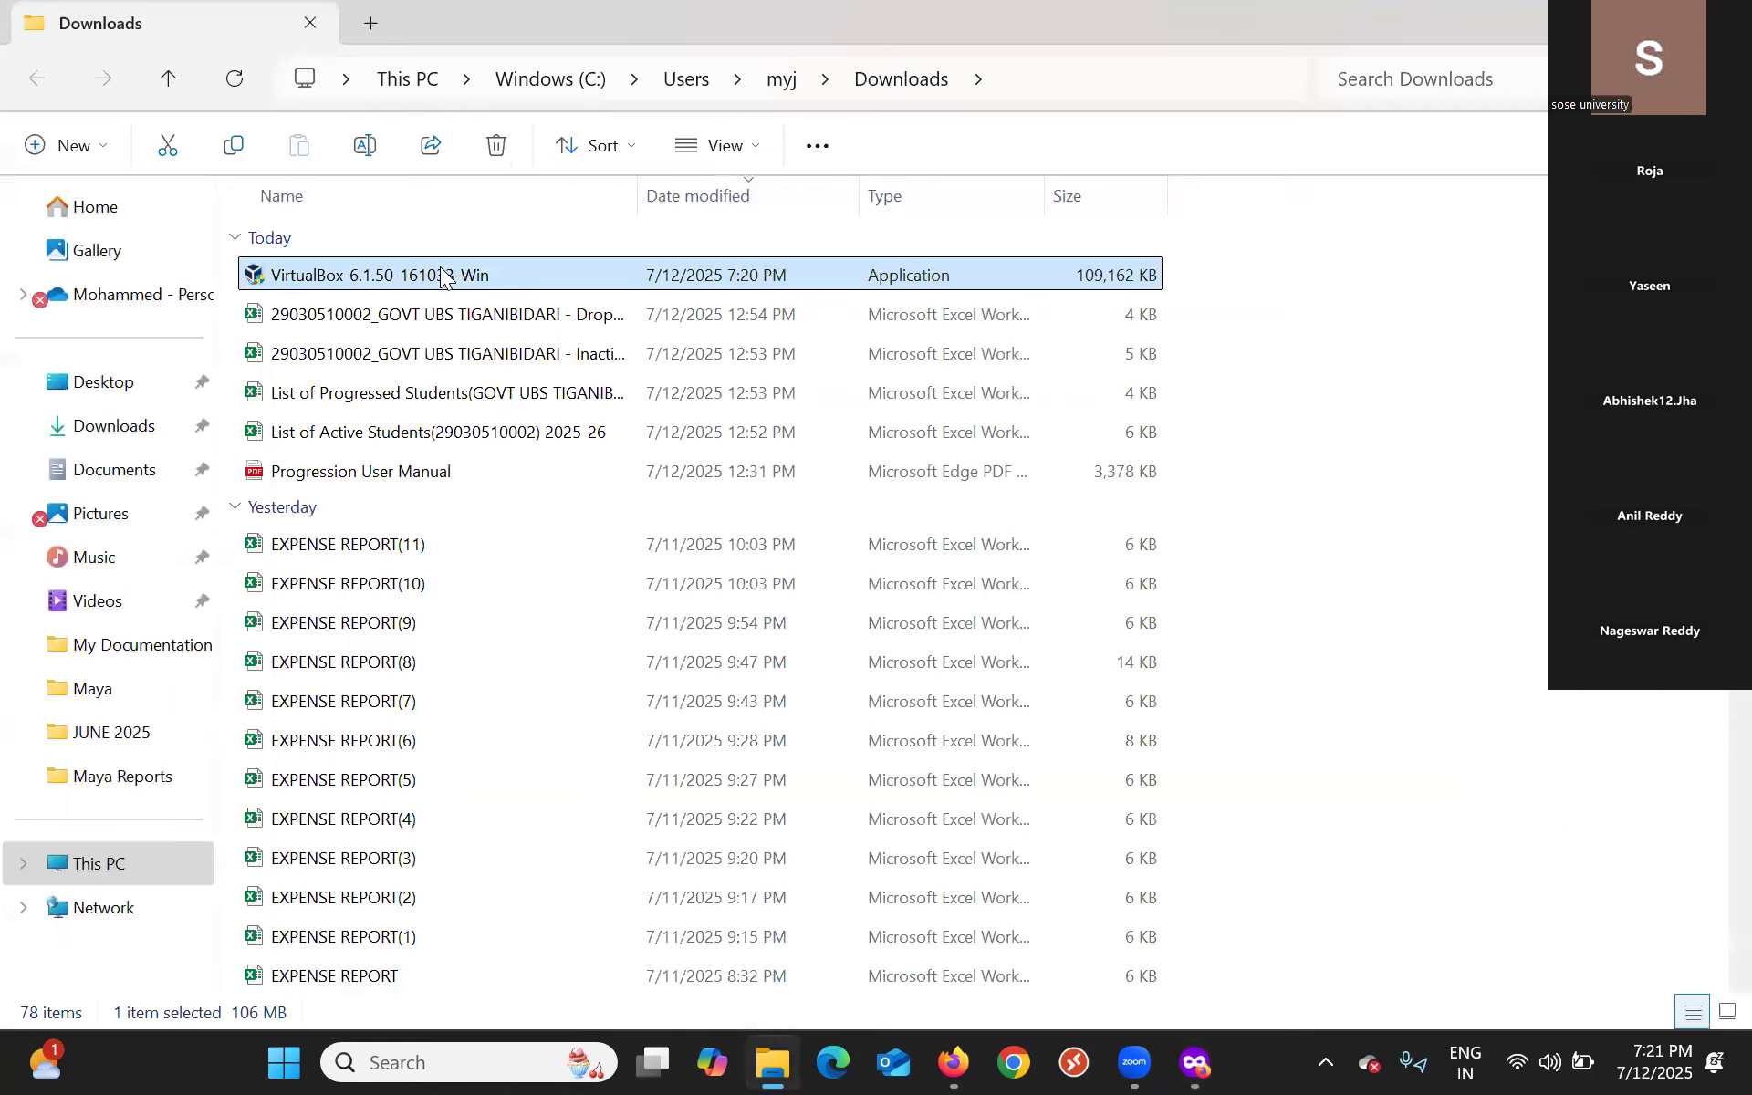
pyautogui.rightClick(441, 274)
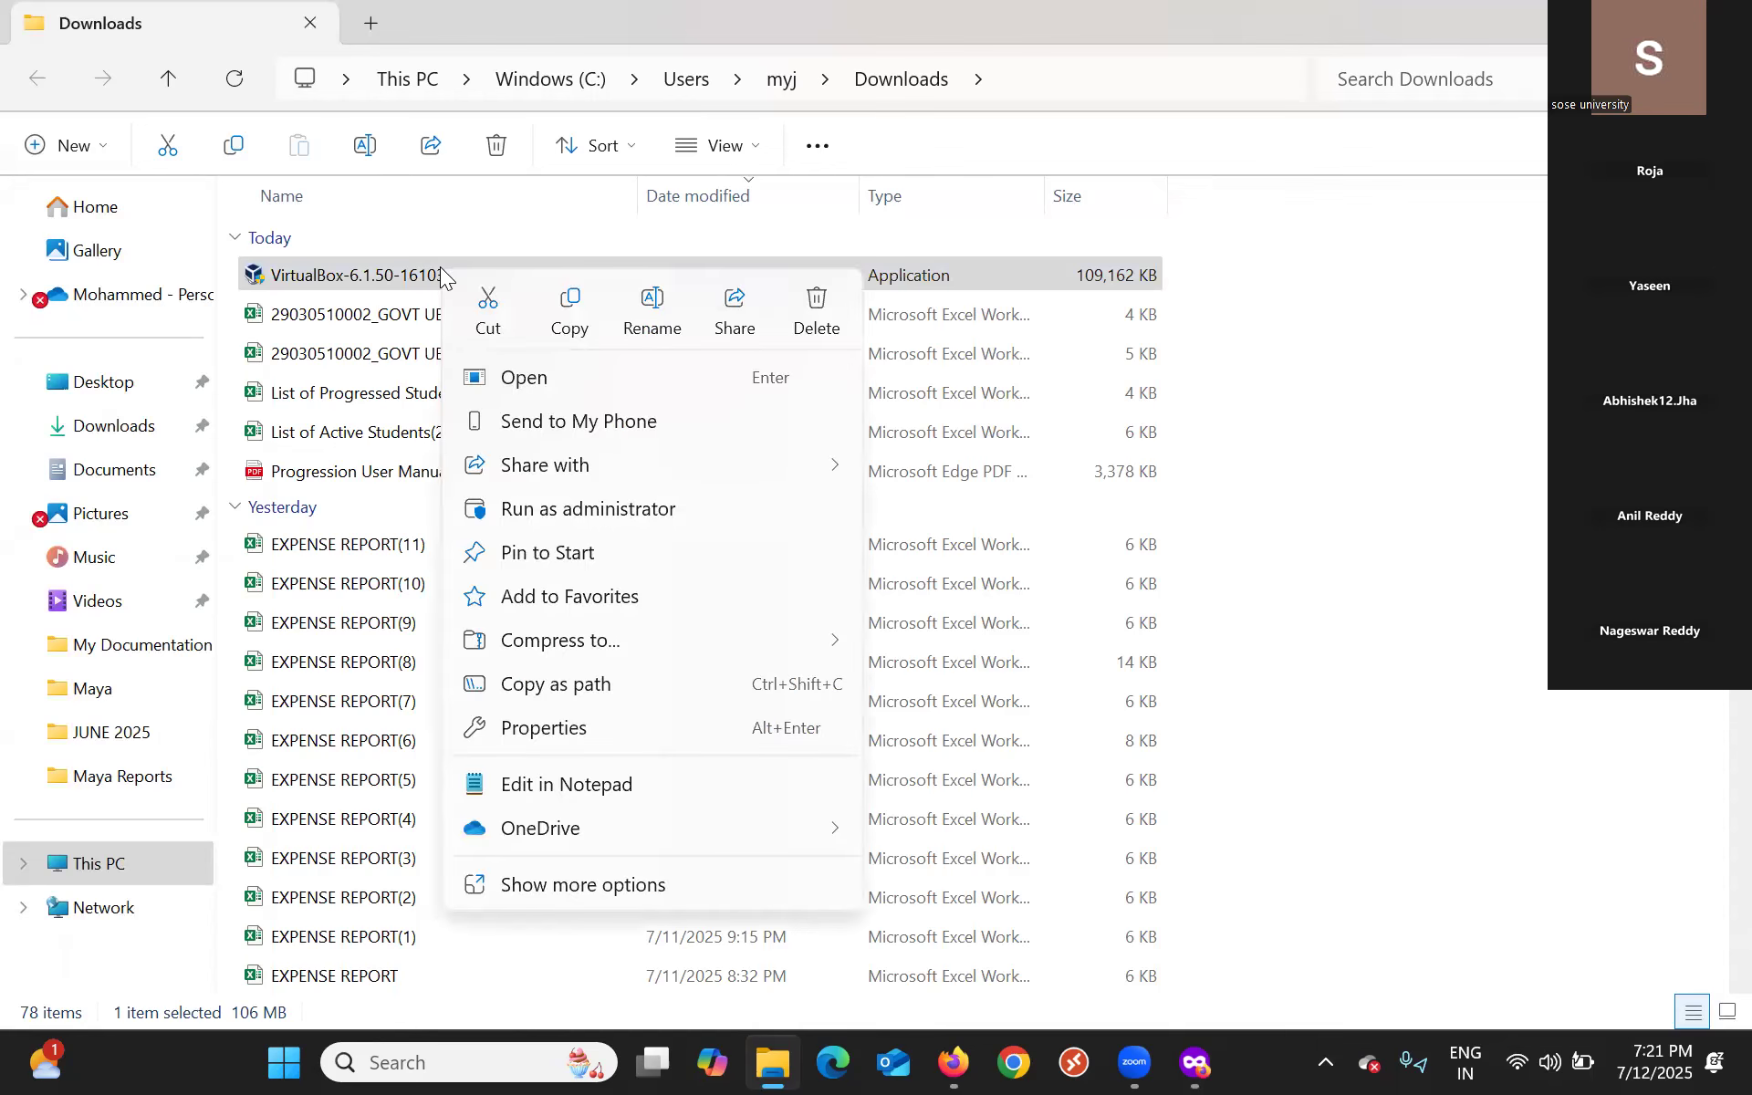
pyautogui.click(636, 517)
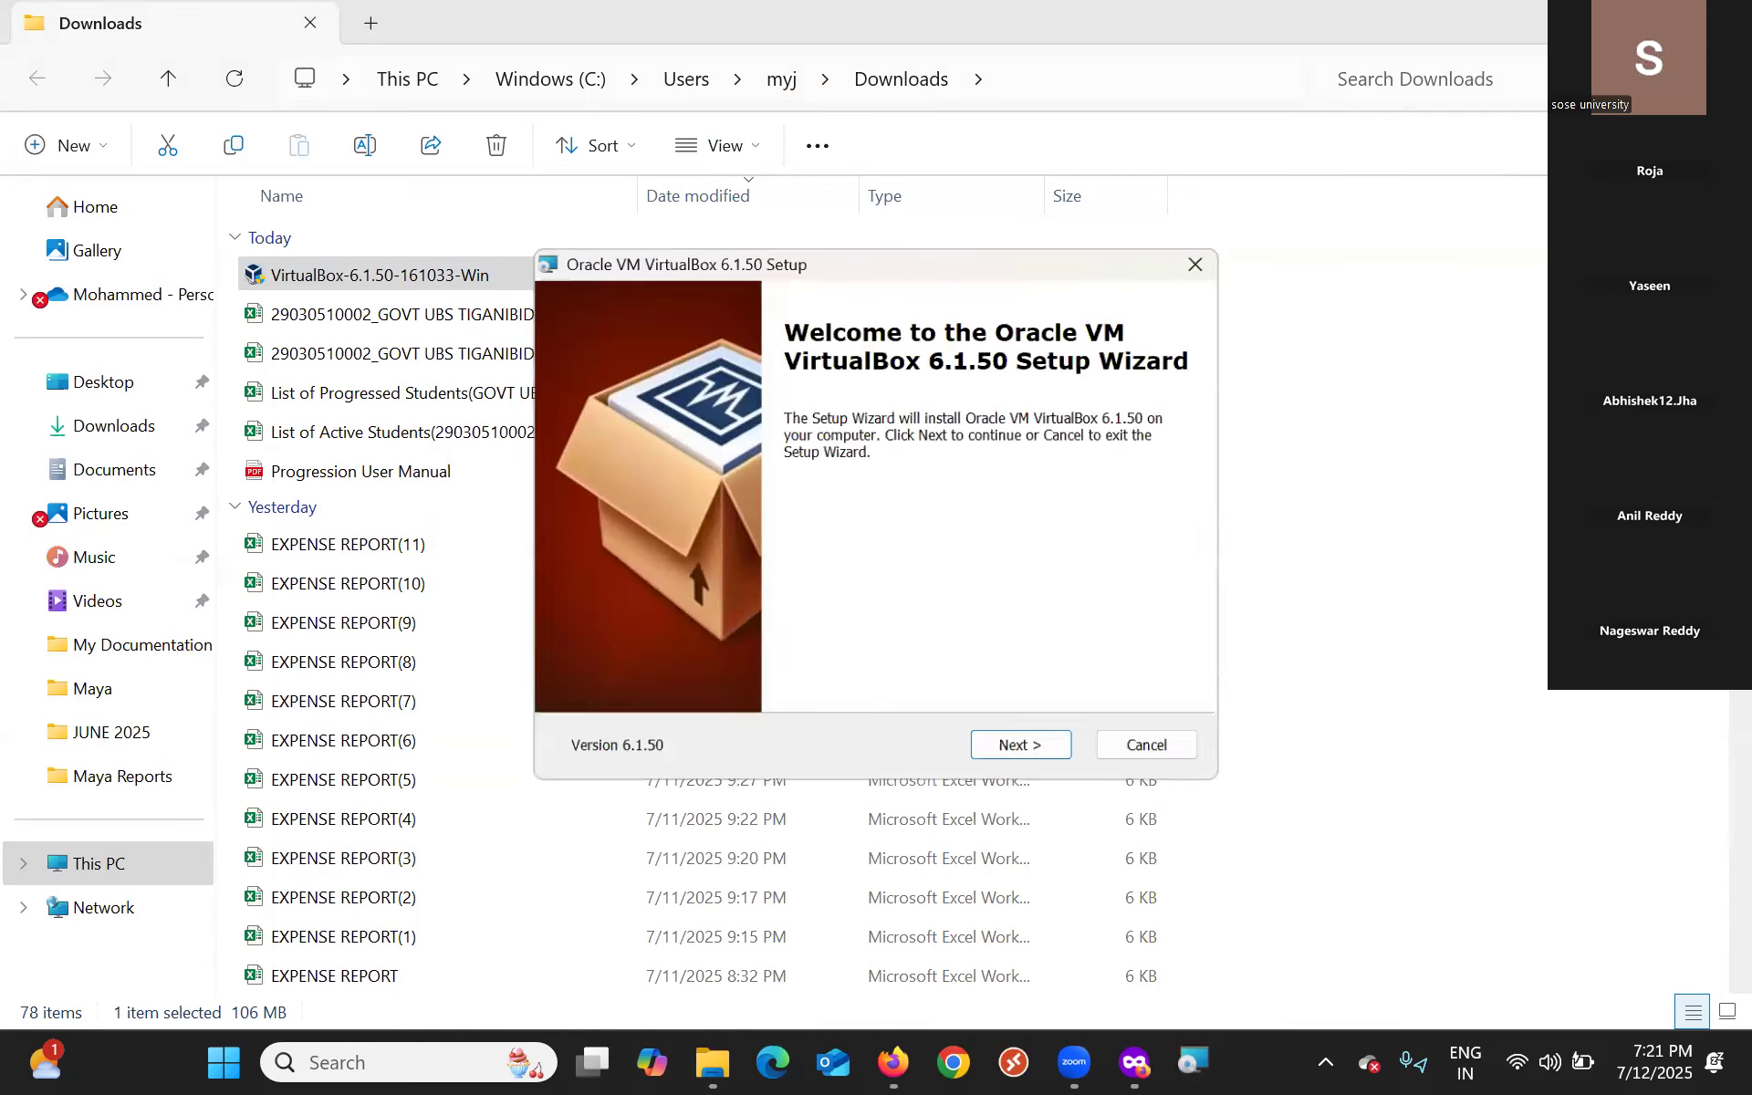
# Minimize the Downloads folder so the 6.1.50 Setup Wizard welcome page sits above Firefox.
pyautogui.click(1594, 23)
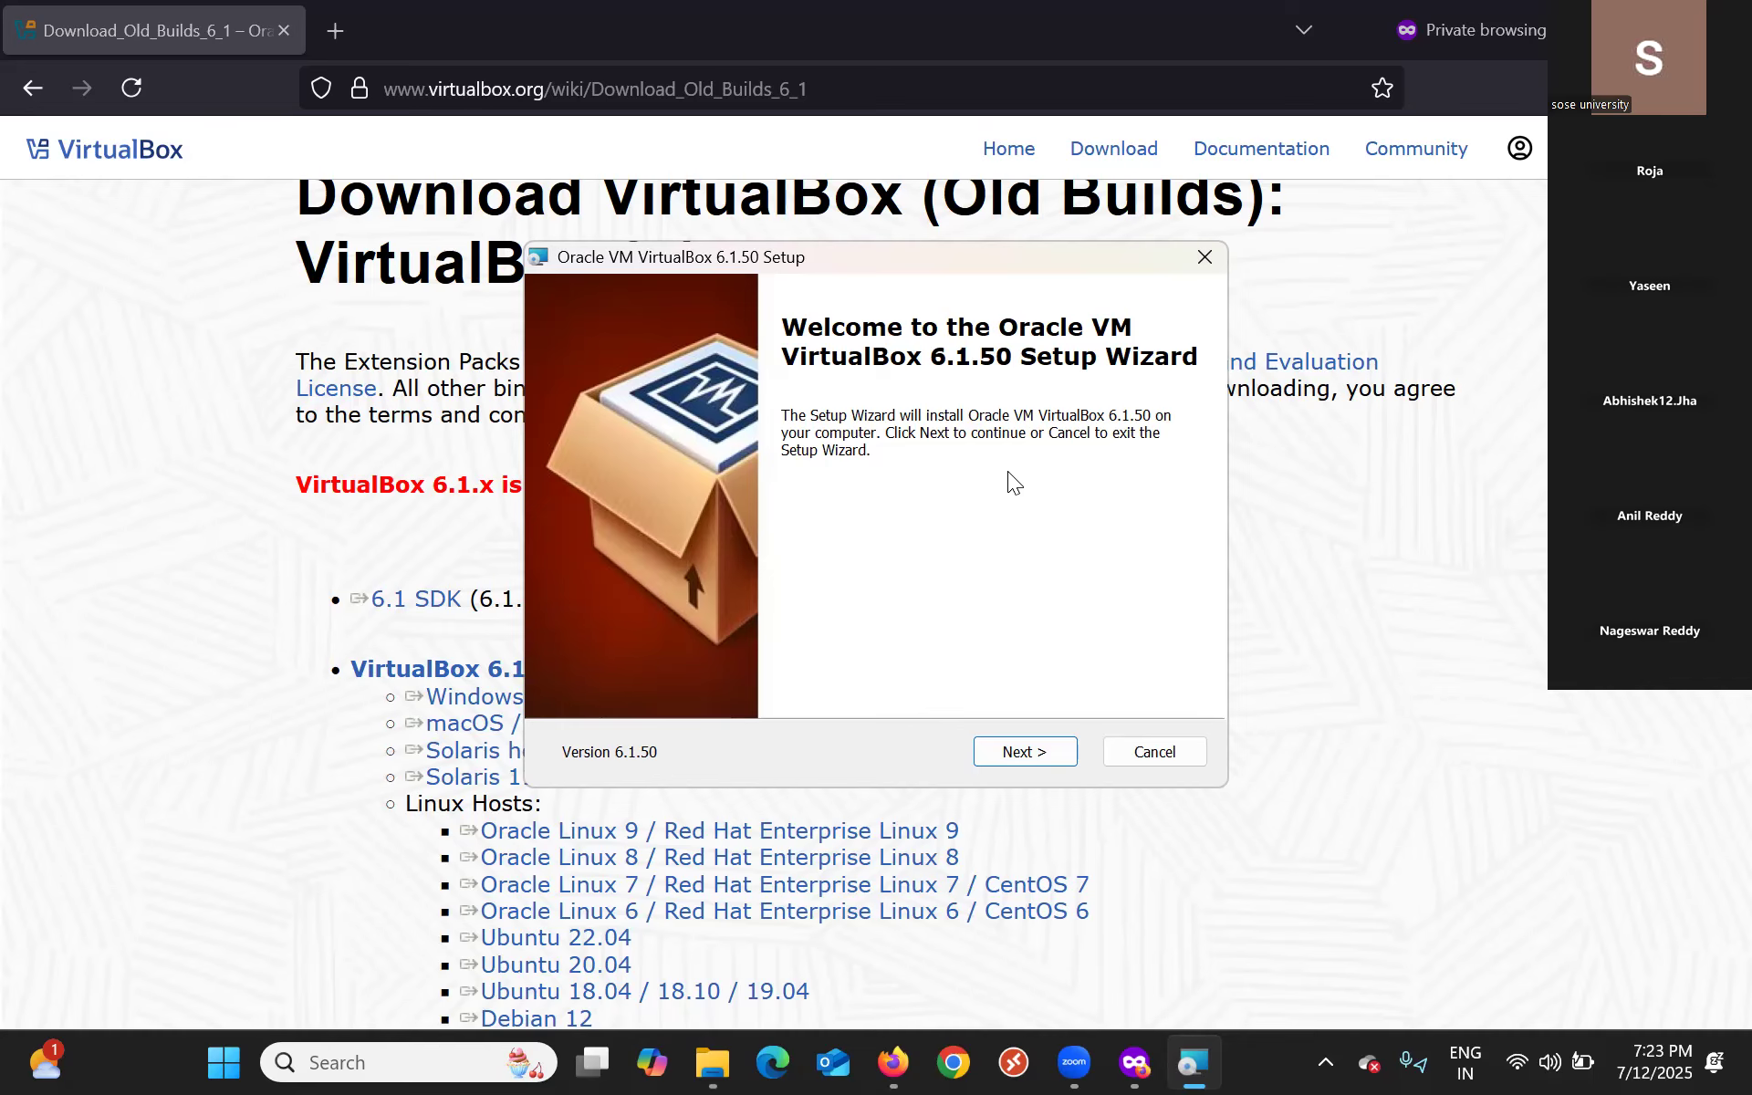
# Install VirtualBox 6.1.50 to C:\Program Files\Oracle\VirtualBox\ with default features and shortcuts, accepting the network warning.
pyautogui.click(1051, 759)
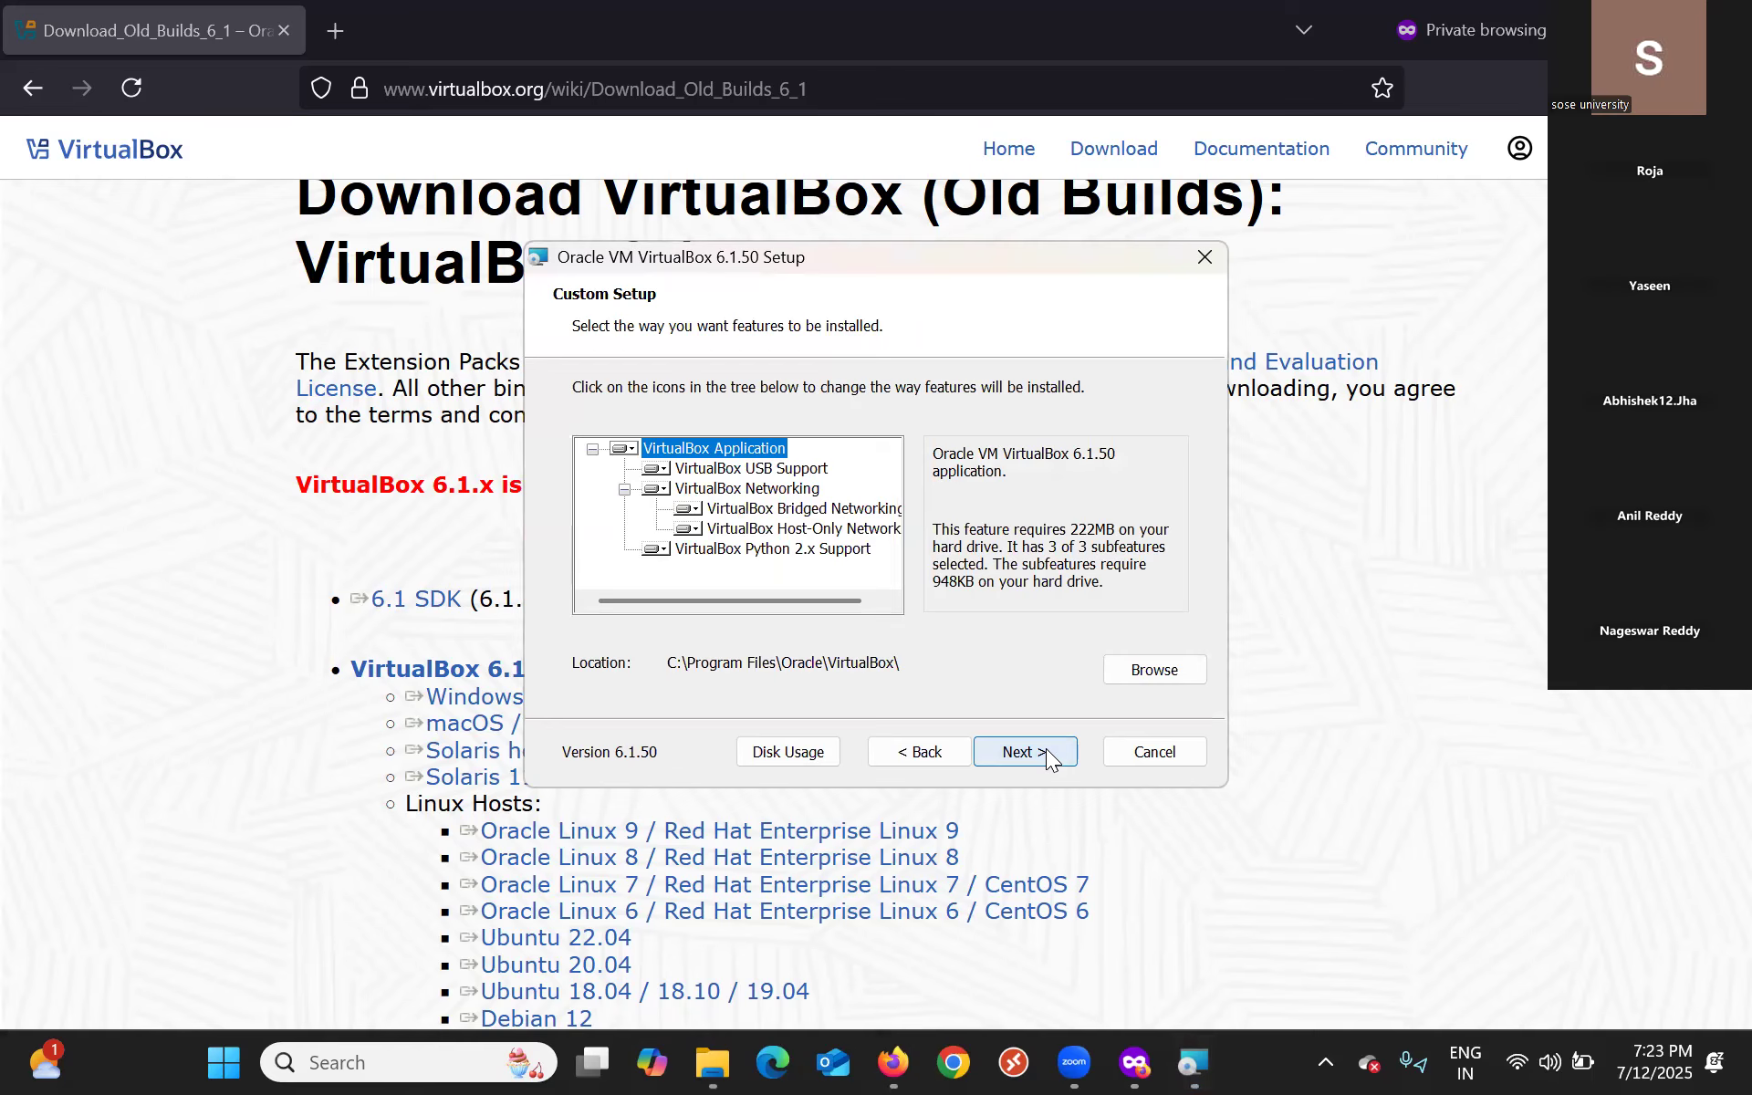
pyautogui.click(1047, 752)
pyautogui.click(1047, 752)
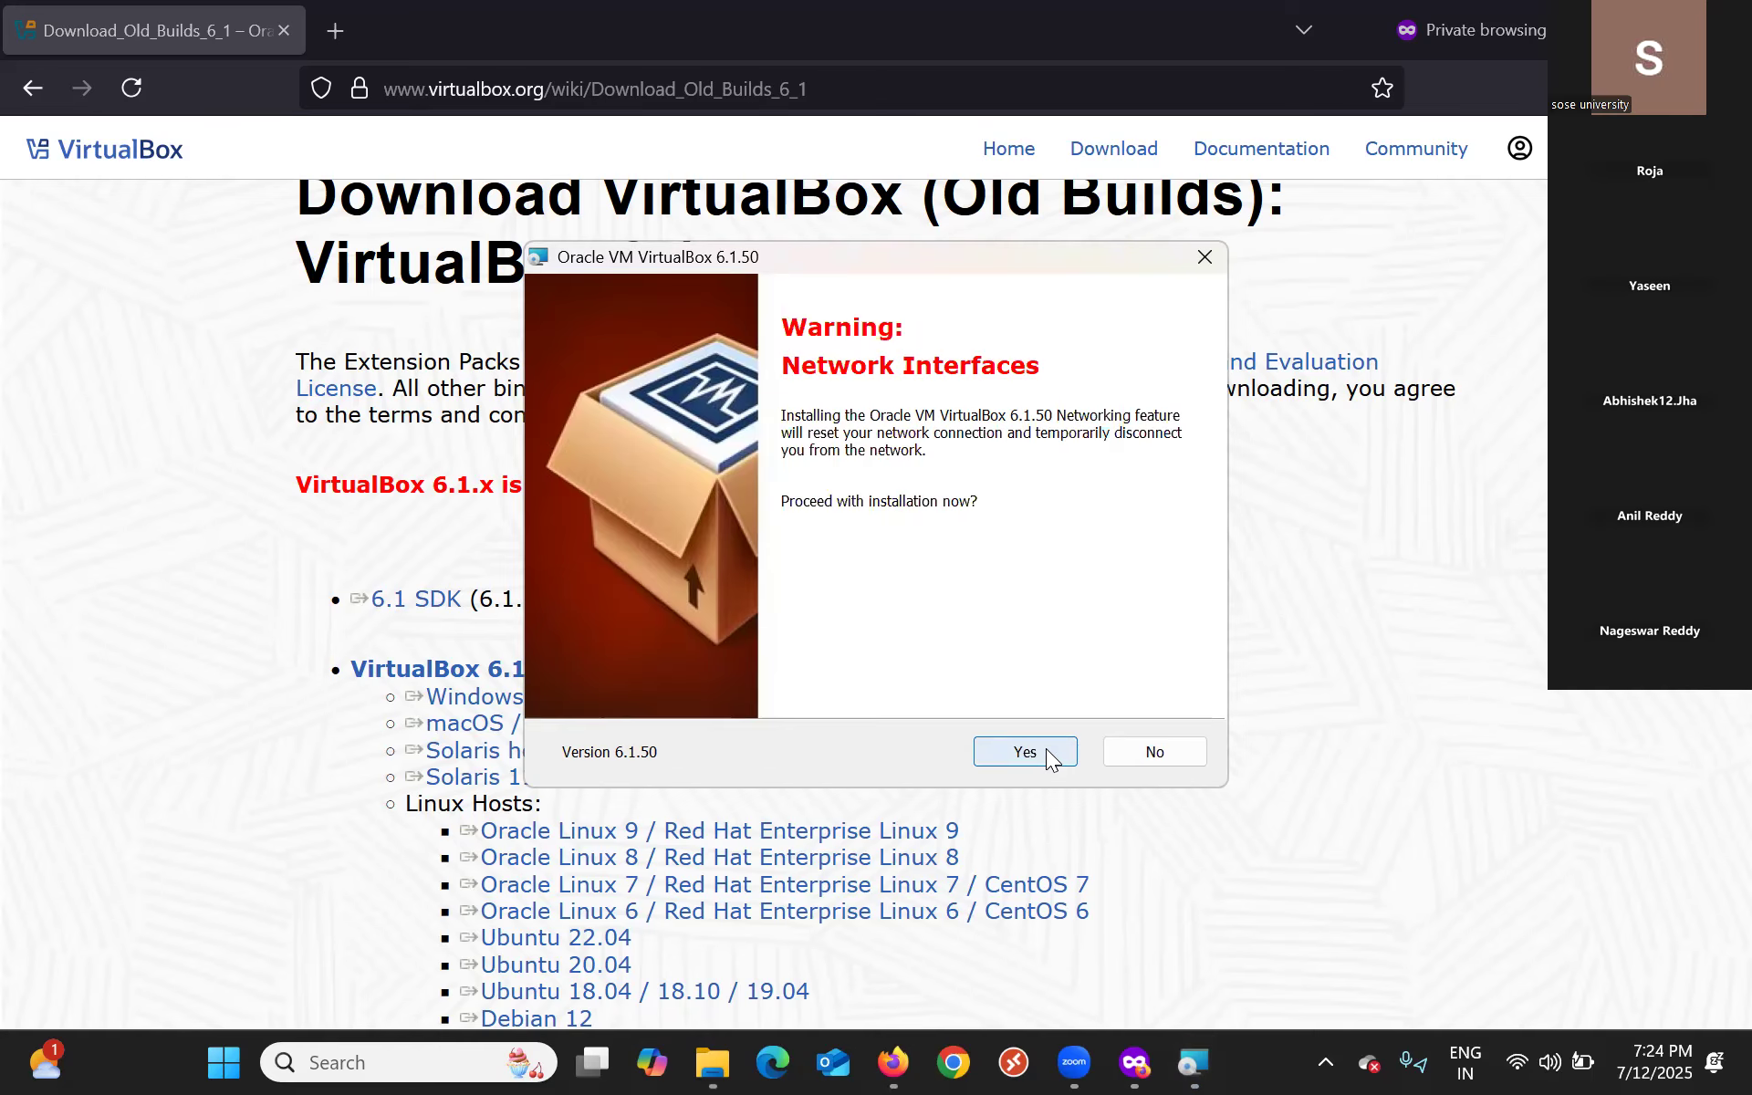
pyautogui.click(1020, 752)
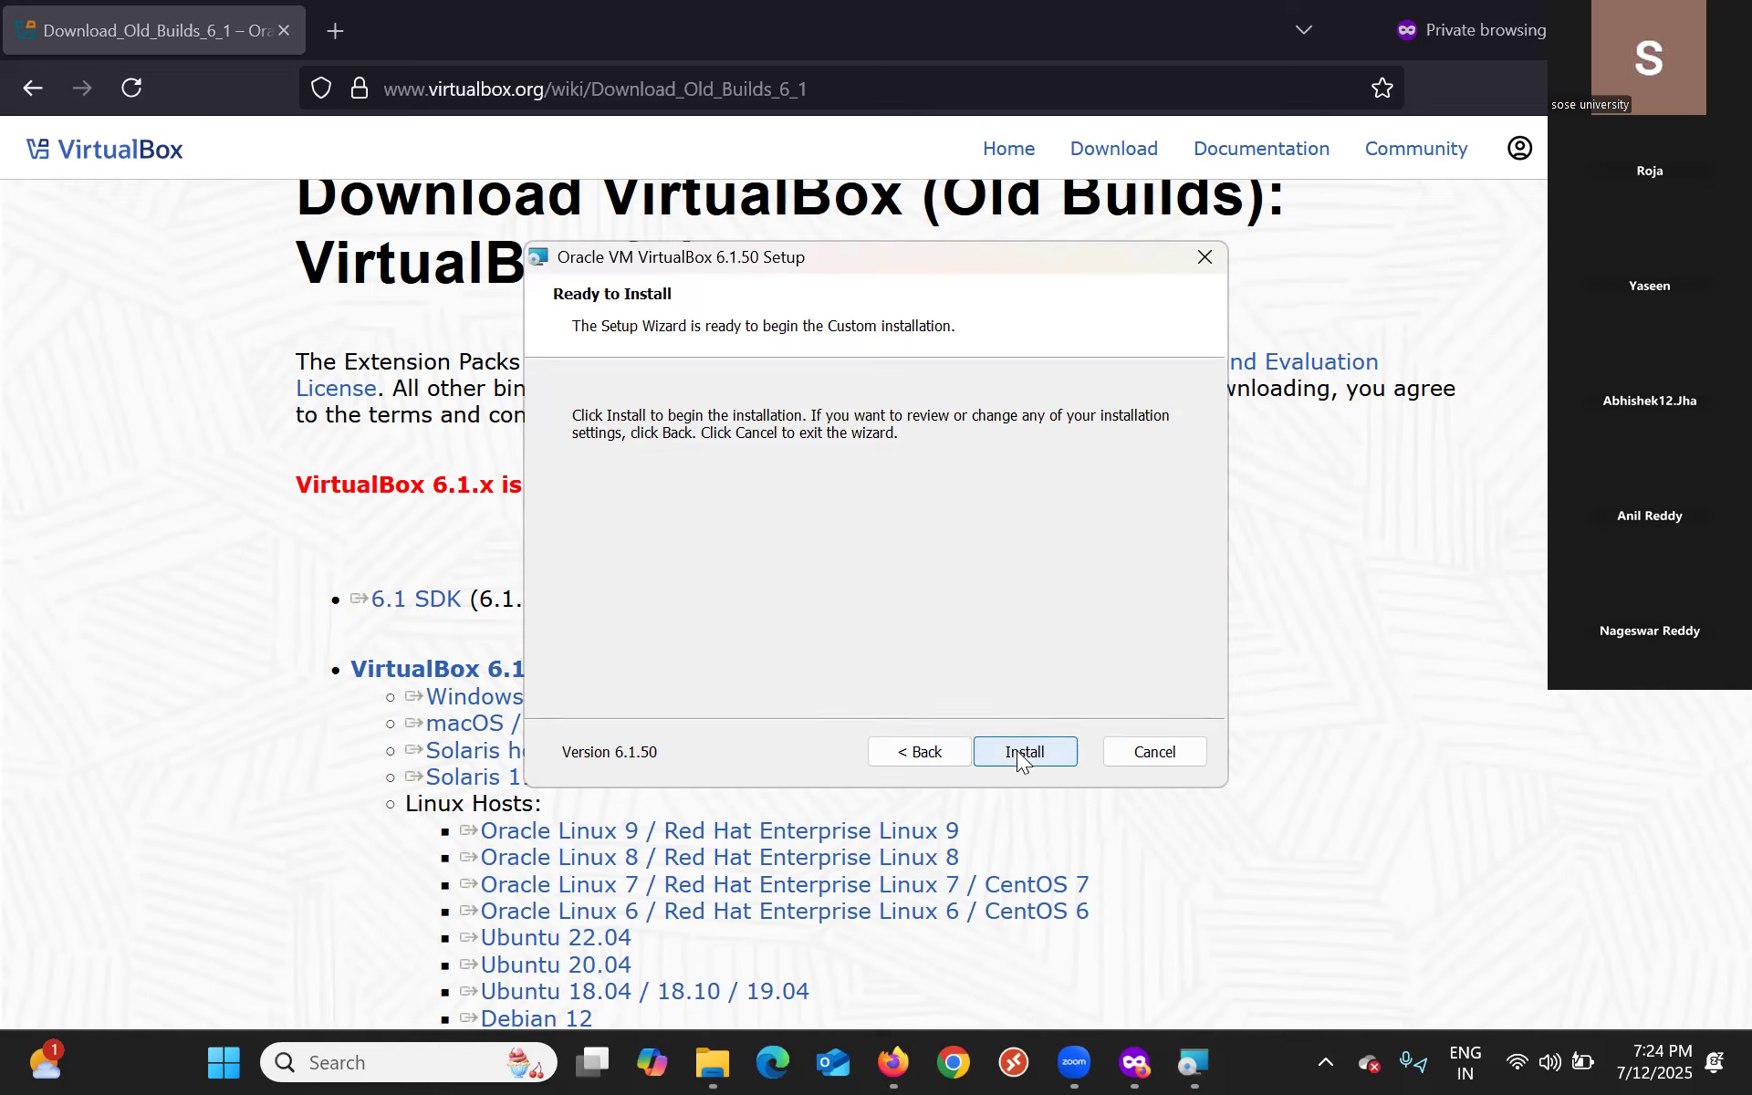
pyautogui.click(1017, 750)
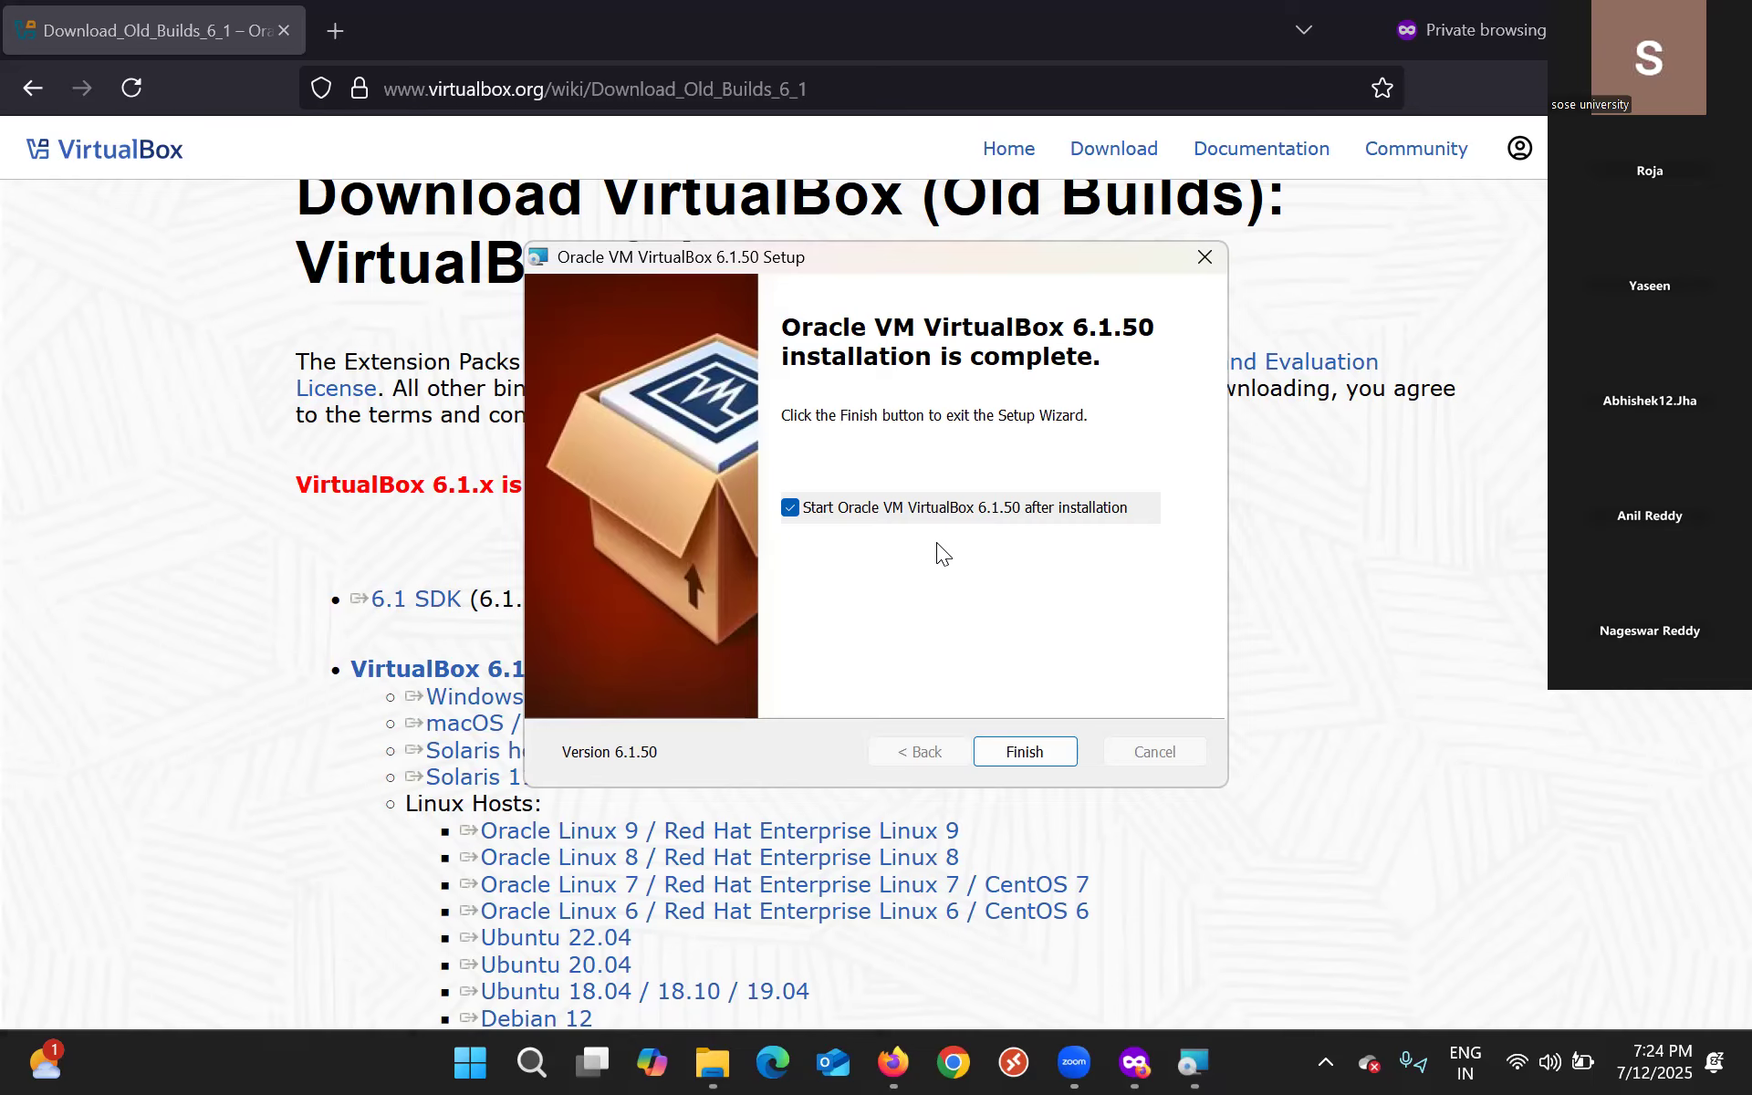
# Finish setup, bring the Manager forward from the taskbar, dismiss the new-version notice, and maximize the window.
pyautogui.click(1024, 751)
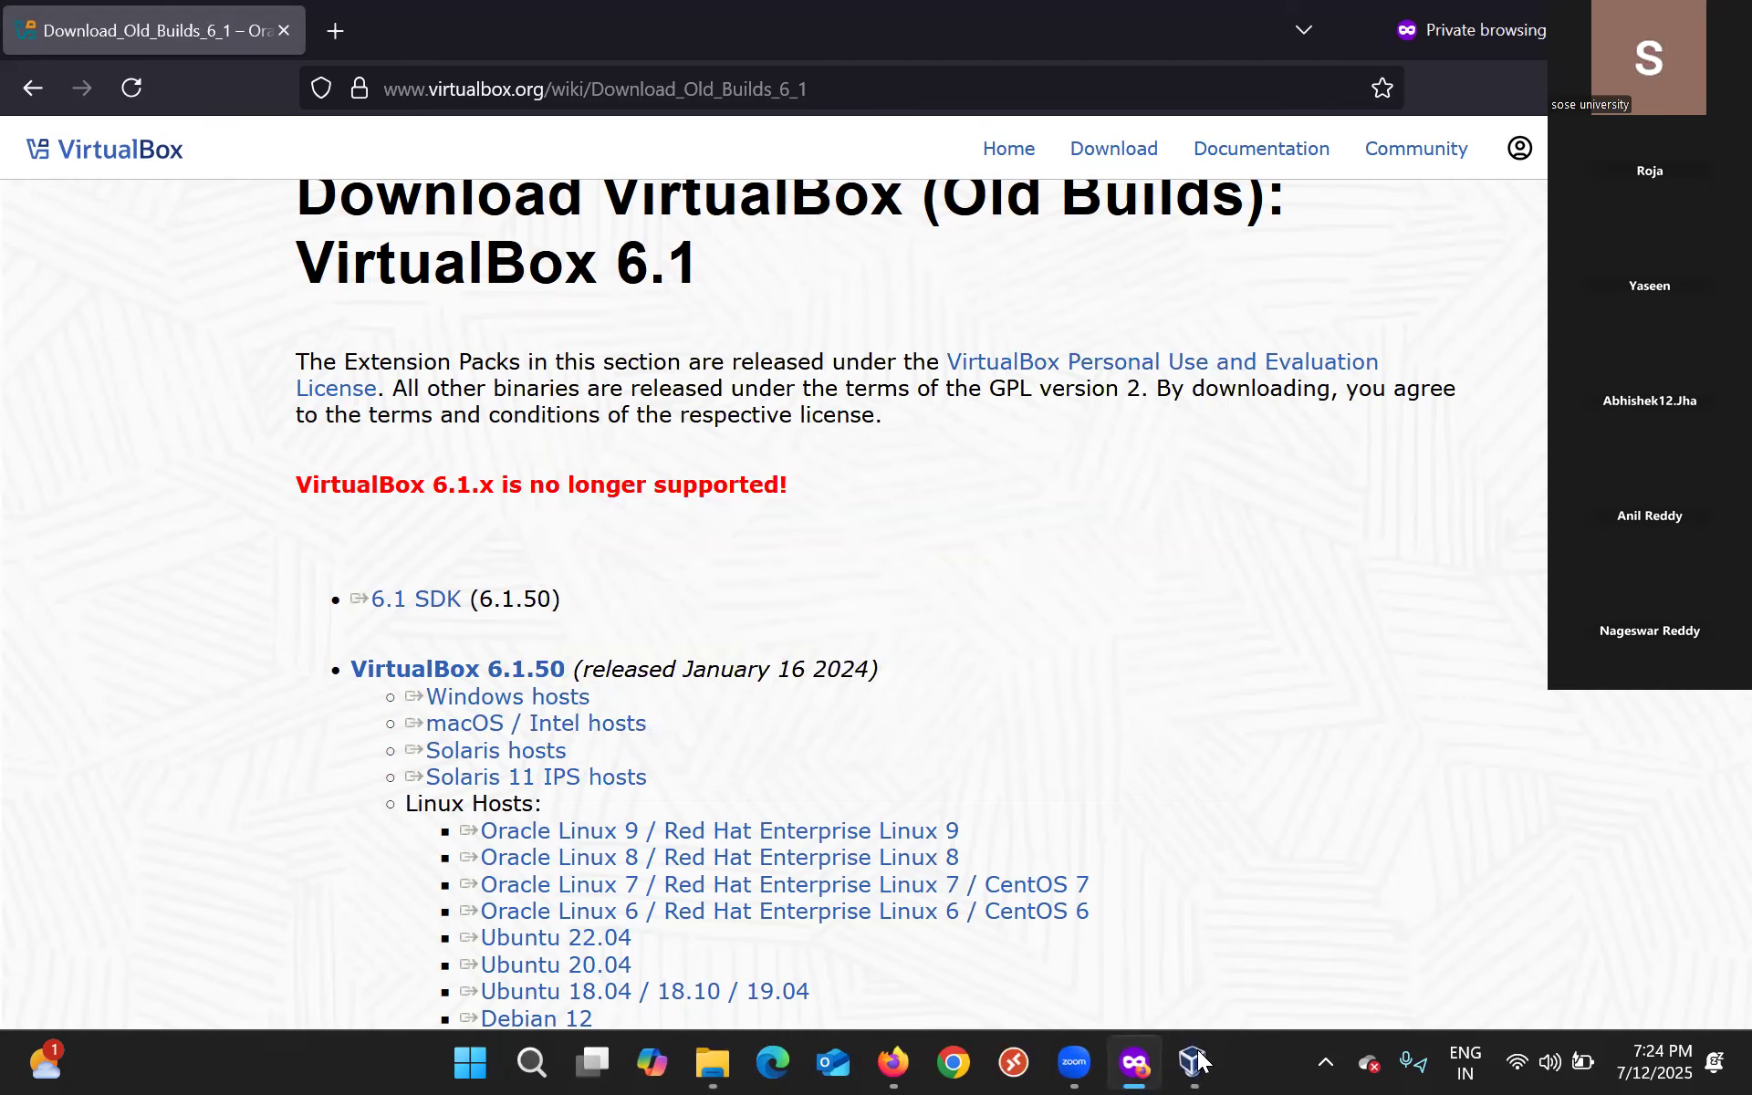
pyautogui.moveTo(1193, 1062)
pyautogui.click(1218, 926)
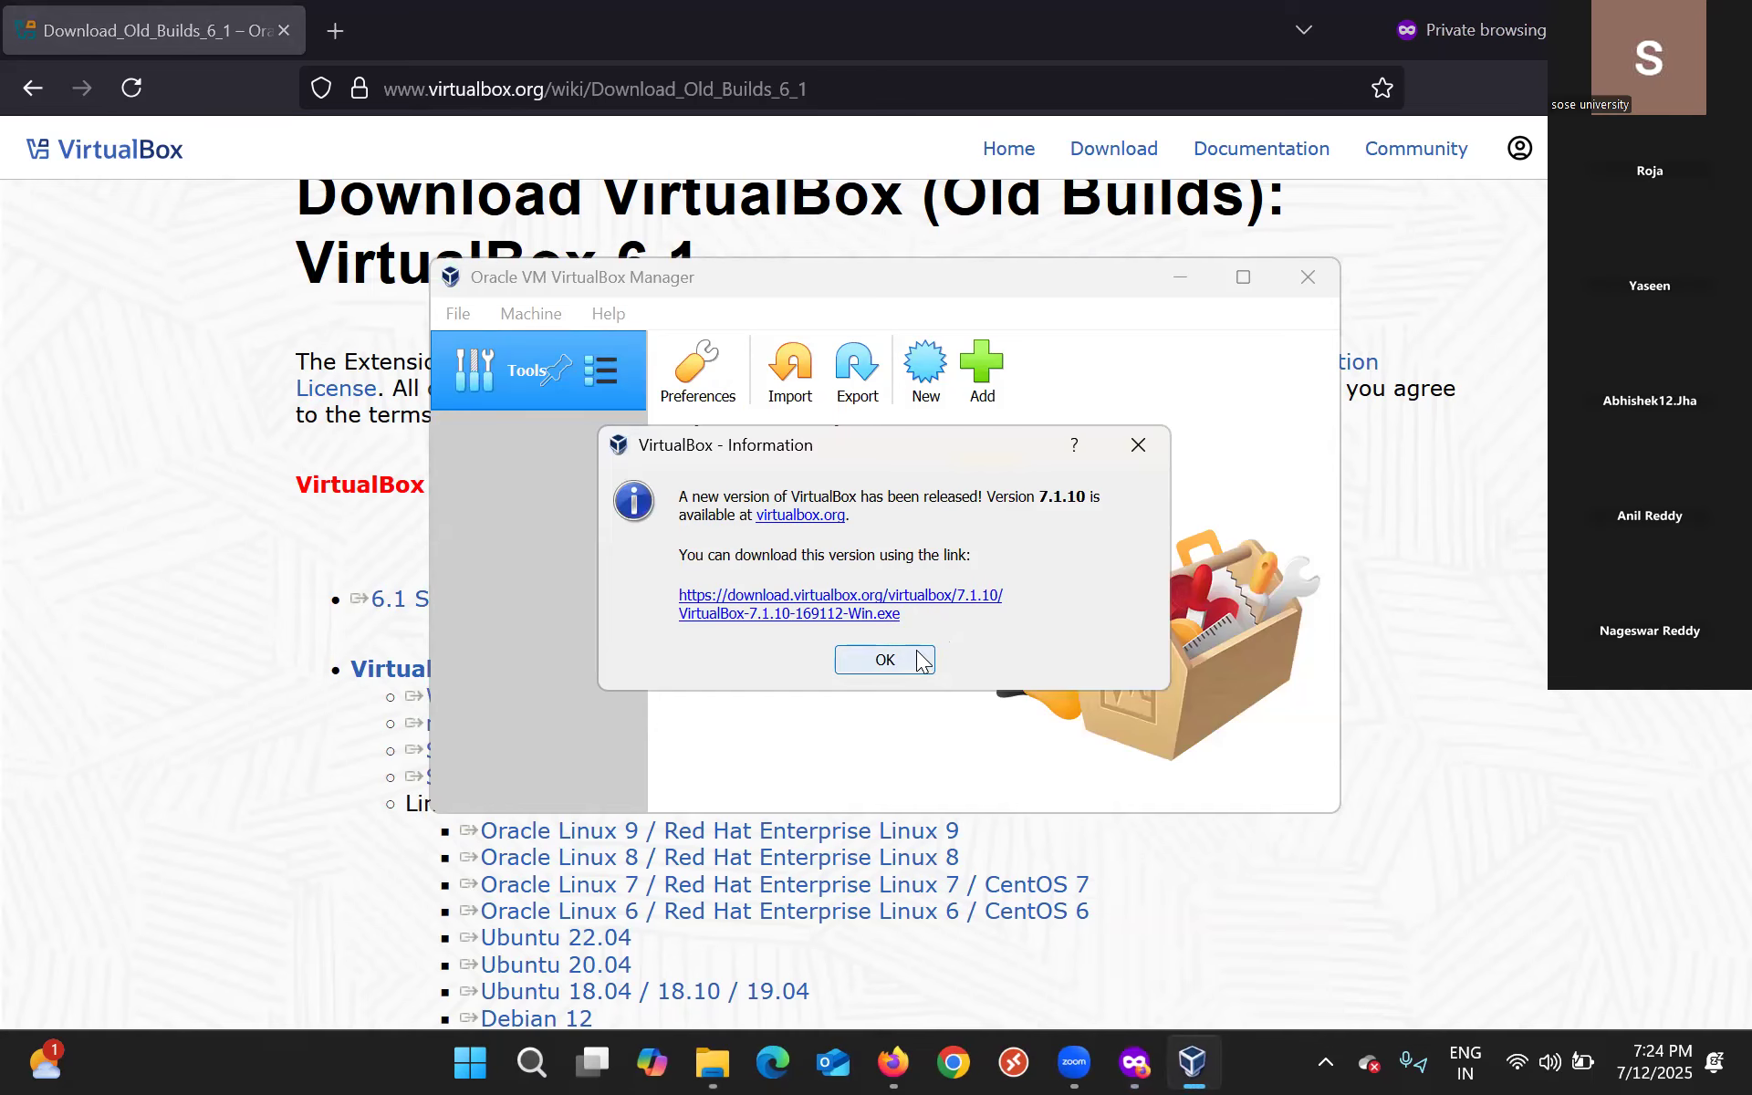
pyautogui.click(1138, 445)
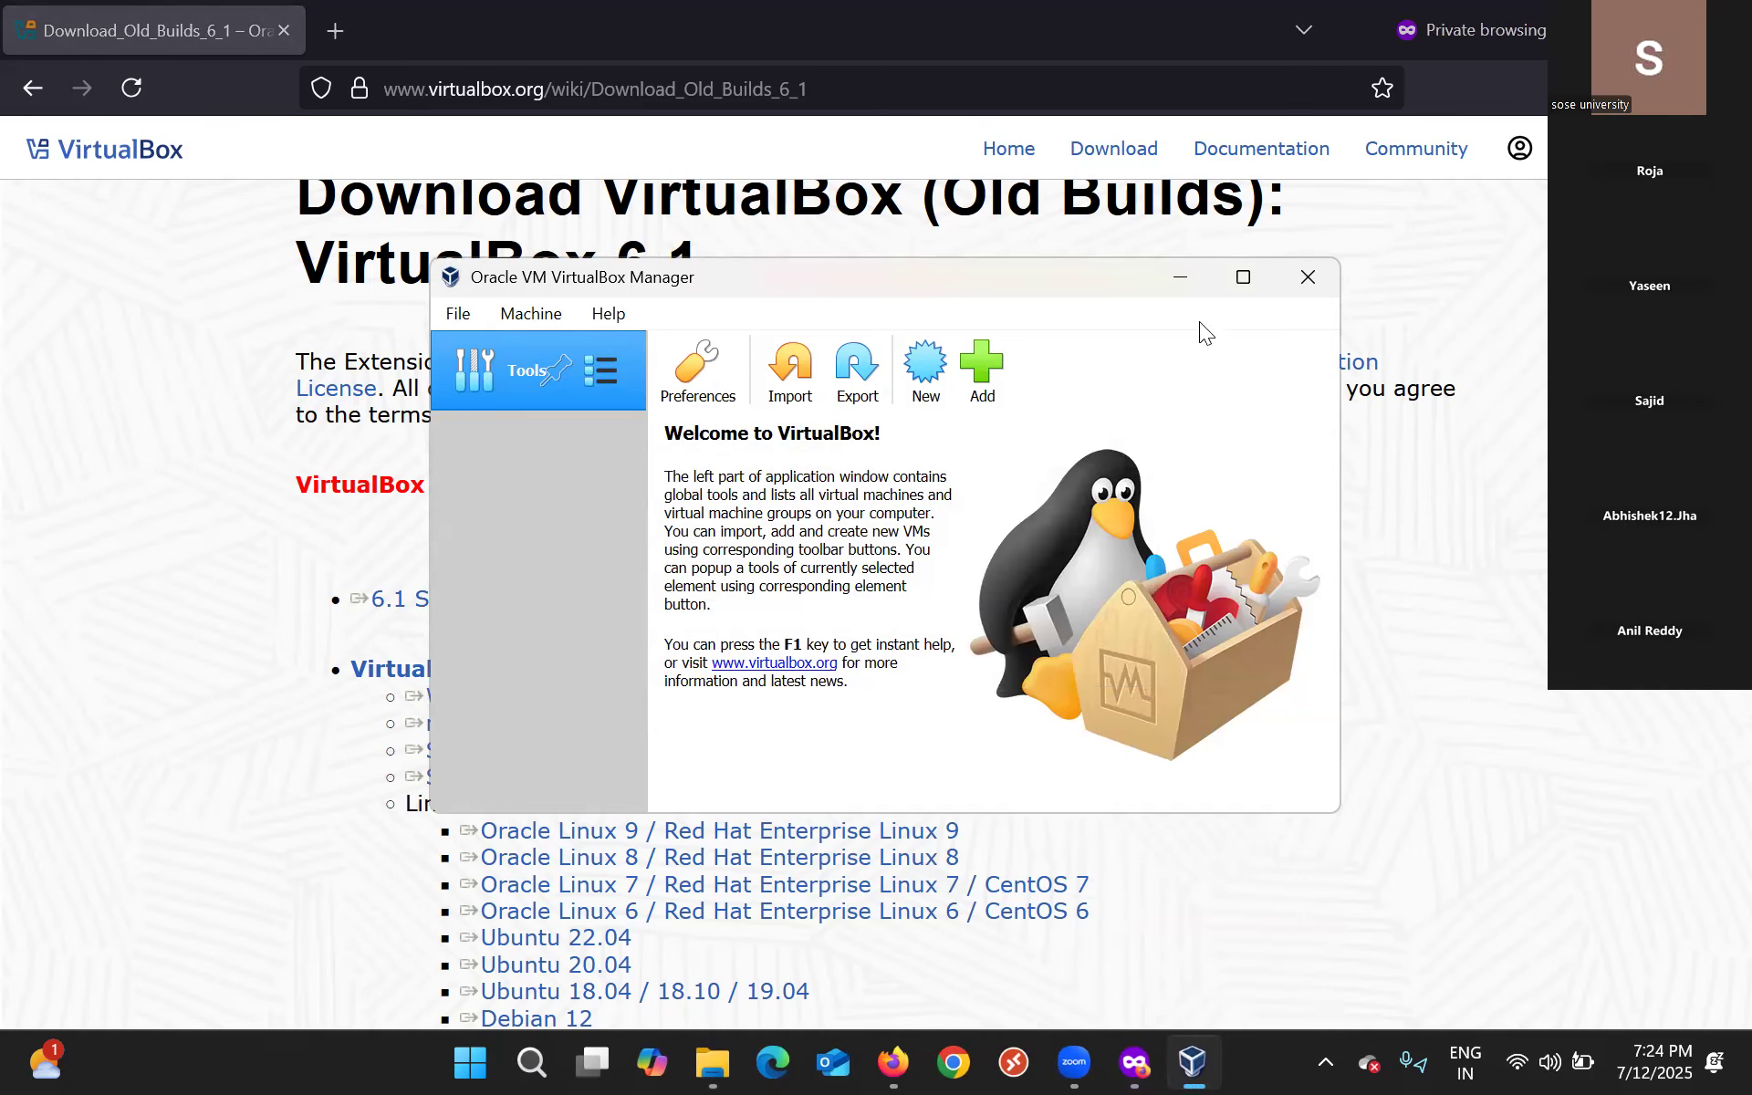
pyautogui.click(1242, 278)
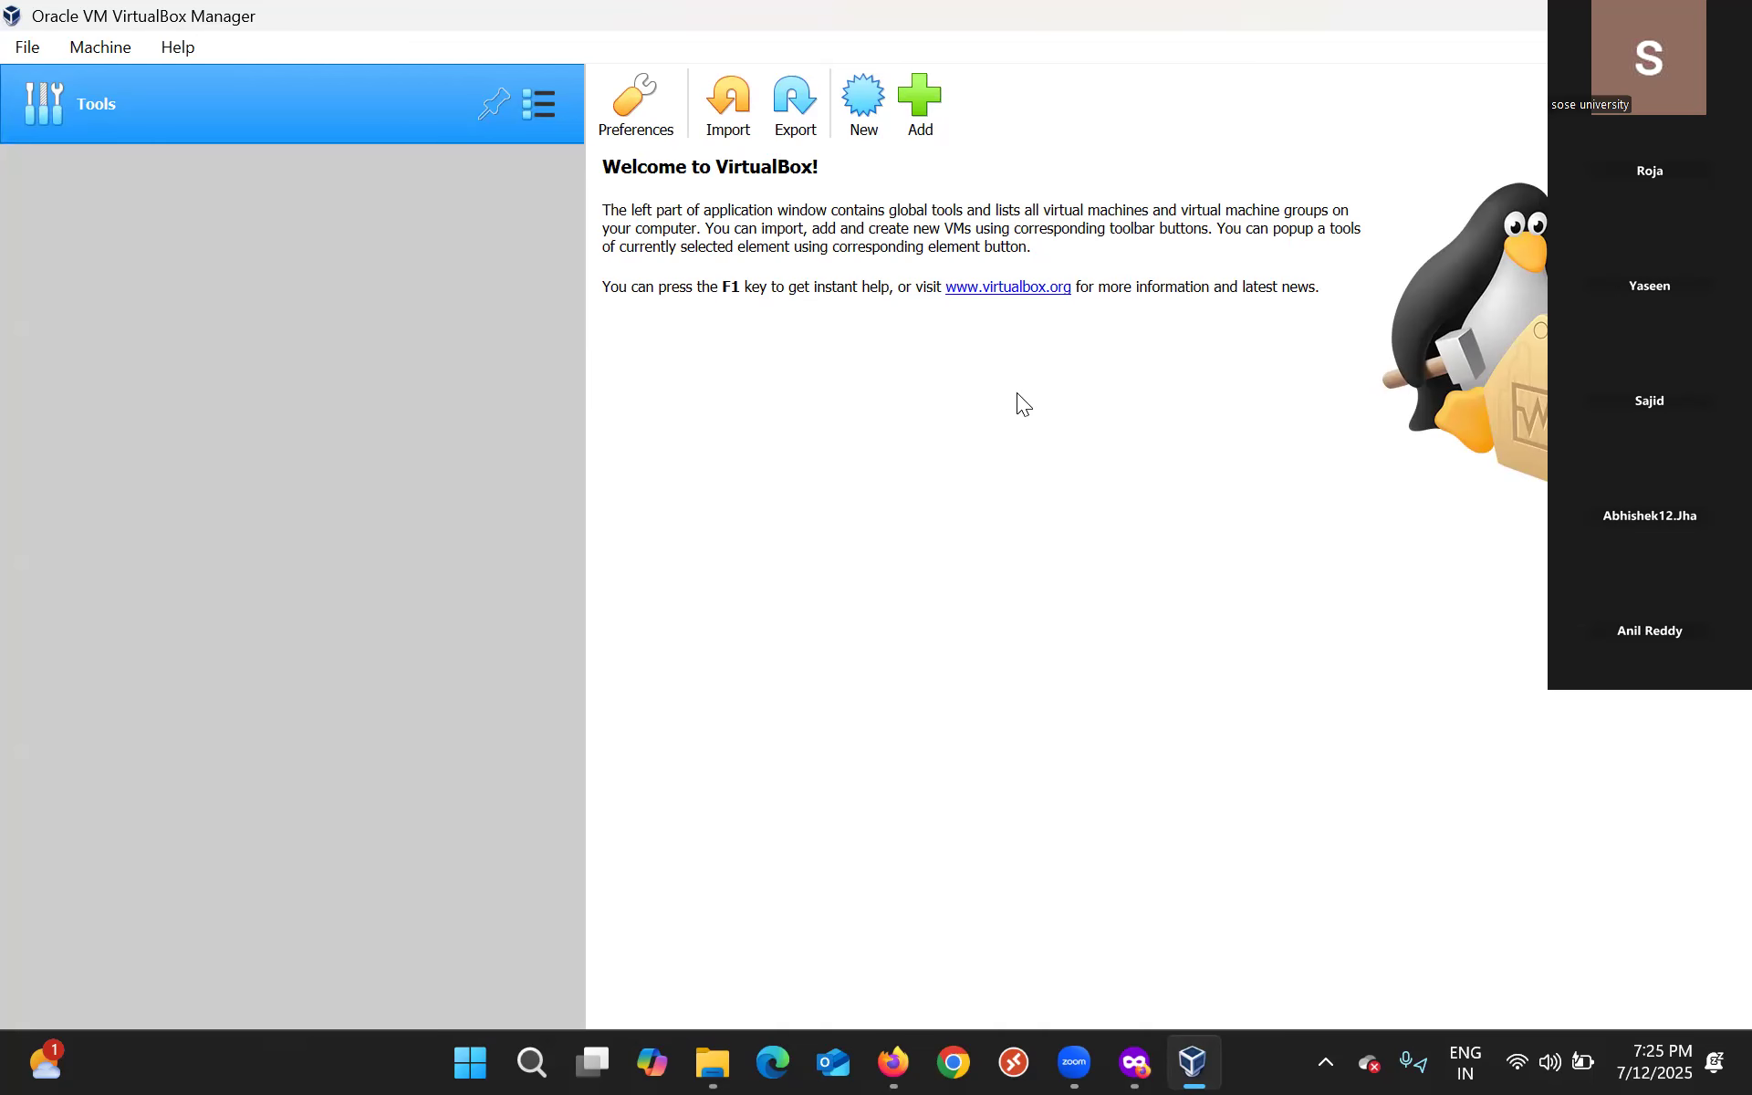
# Restore the Manager window to its smaller size with Win+Down, revealing the ten powered-off VMs.
pyautogui.press('super+Down')
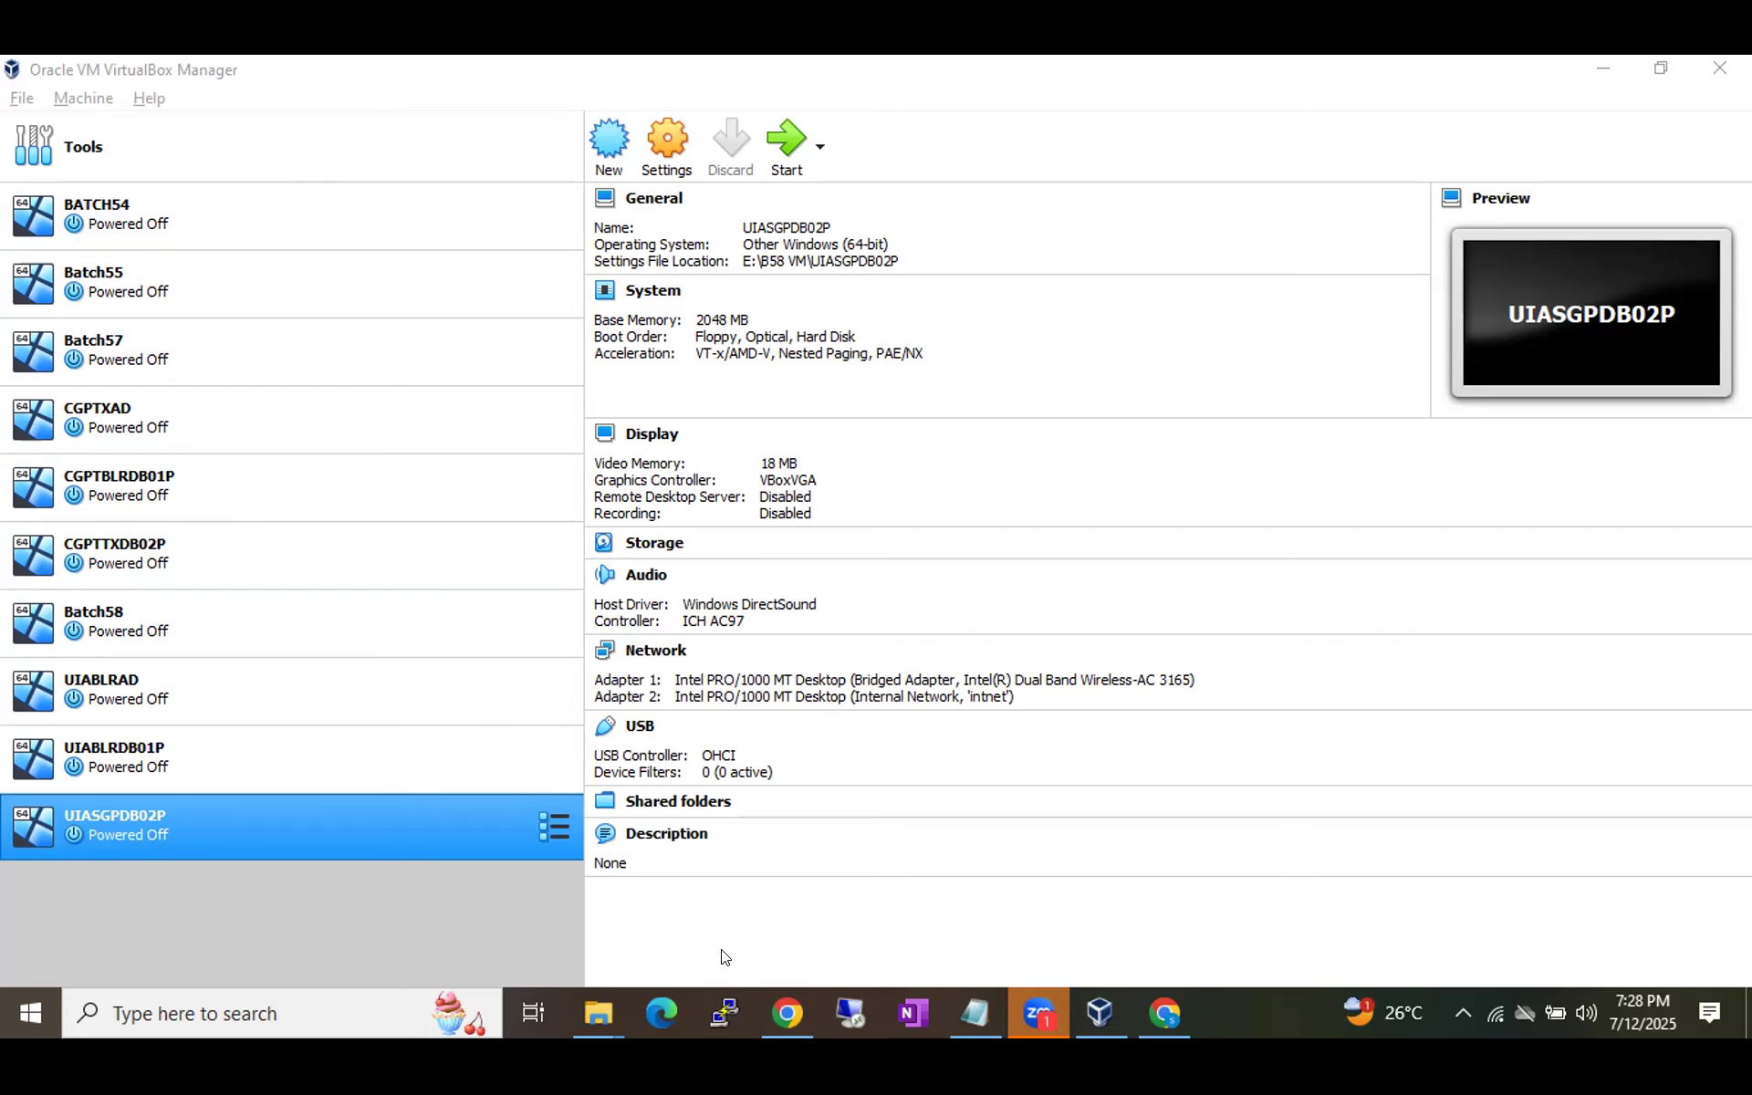
# Show the B59 Diagrams drawing with 128 Core CPU, 256GB Ram and 2TB storage, selecting a CPU chip icon.
pyautogui.click(786, 1008)
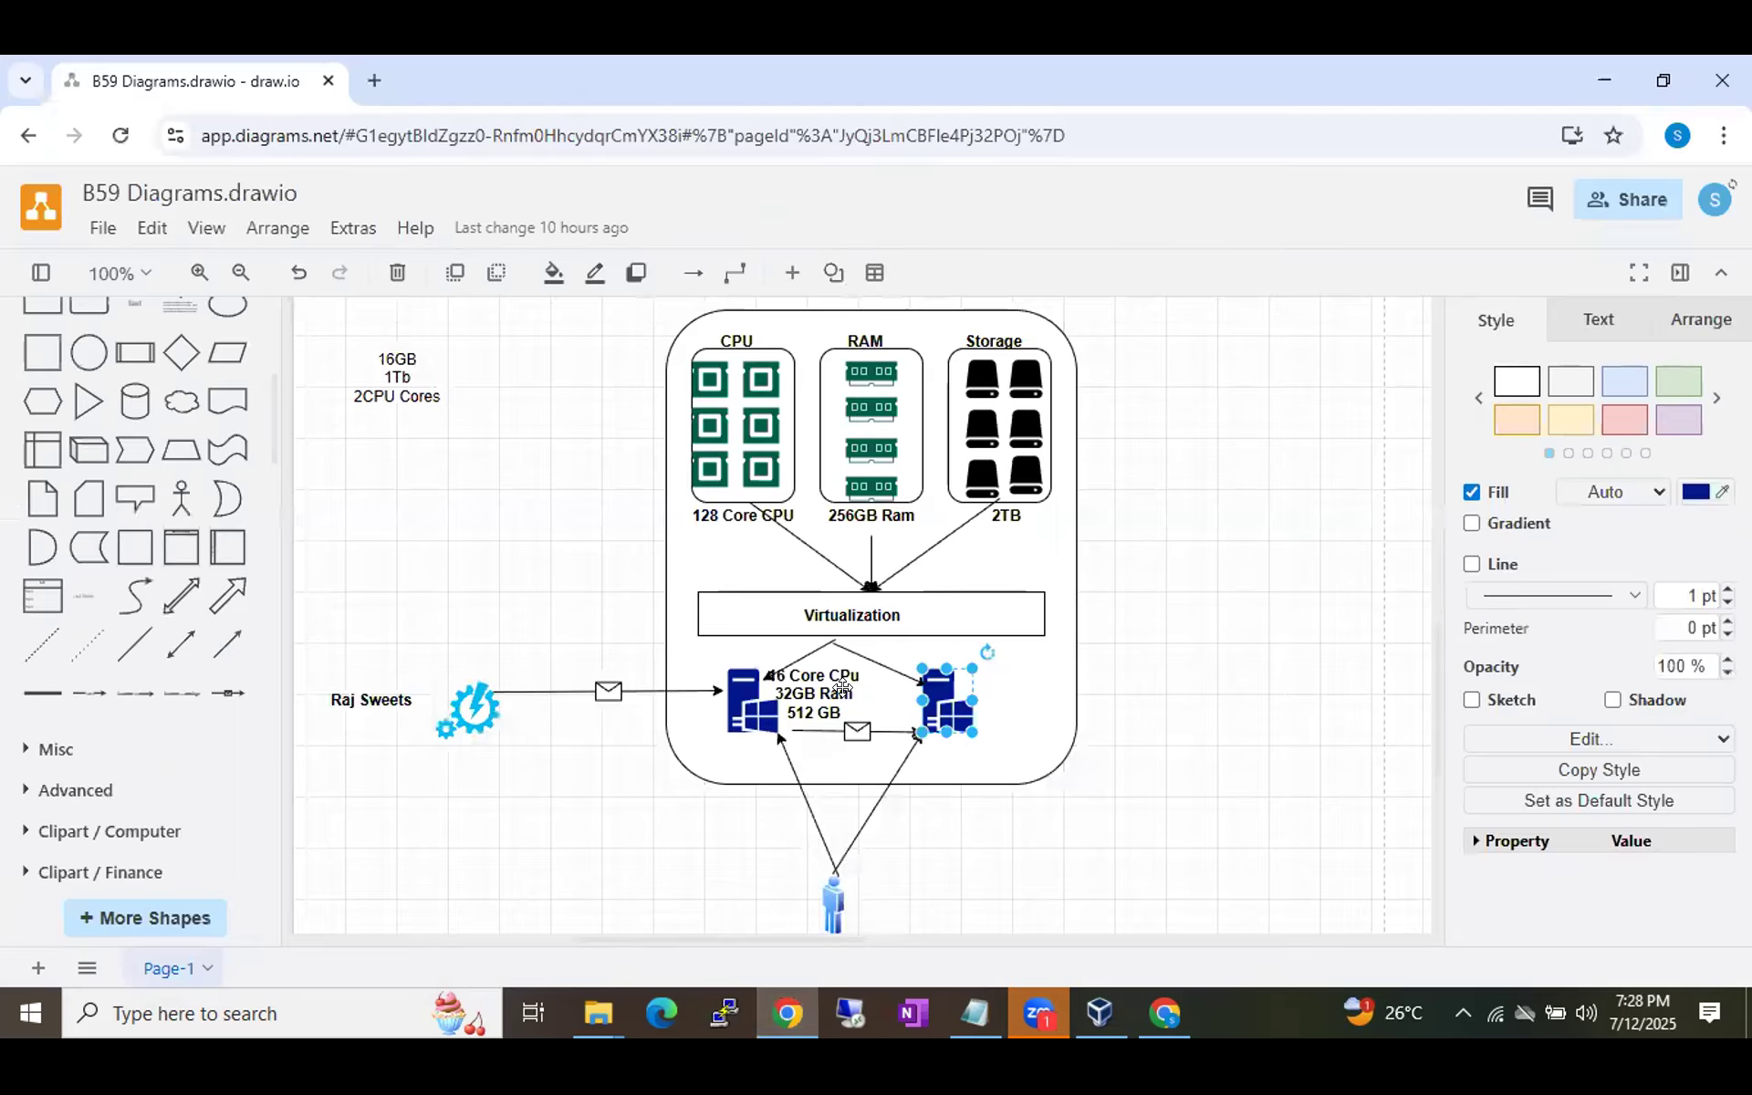
pyautogui.click(1156, 705)
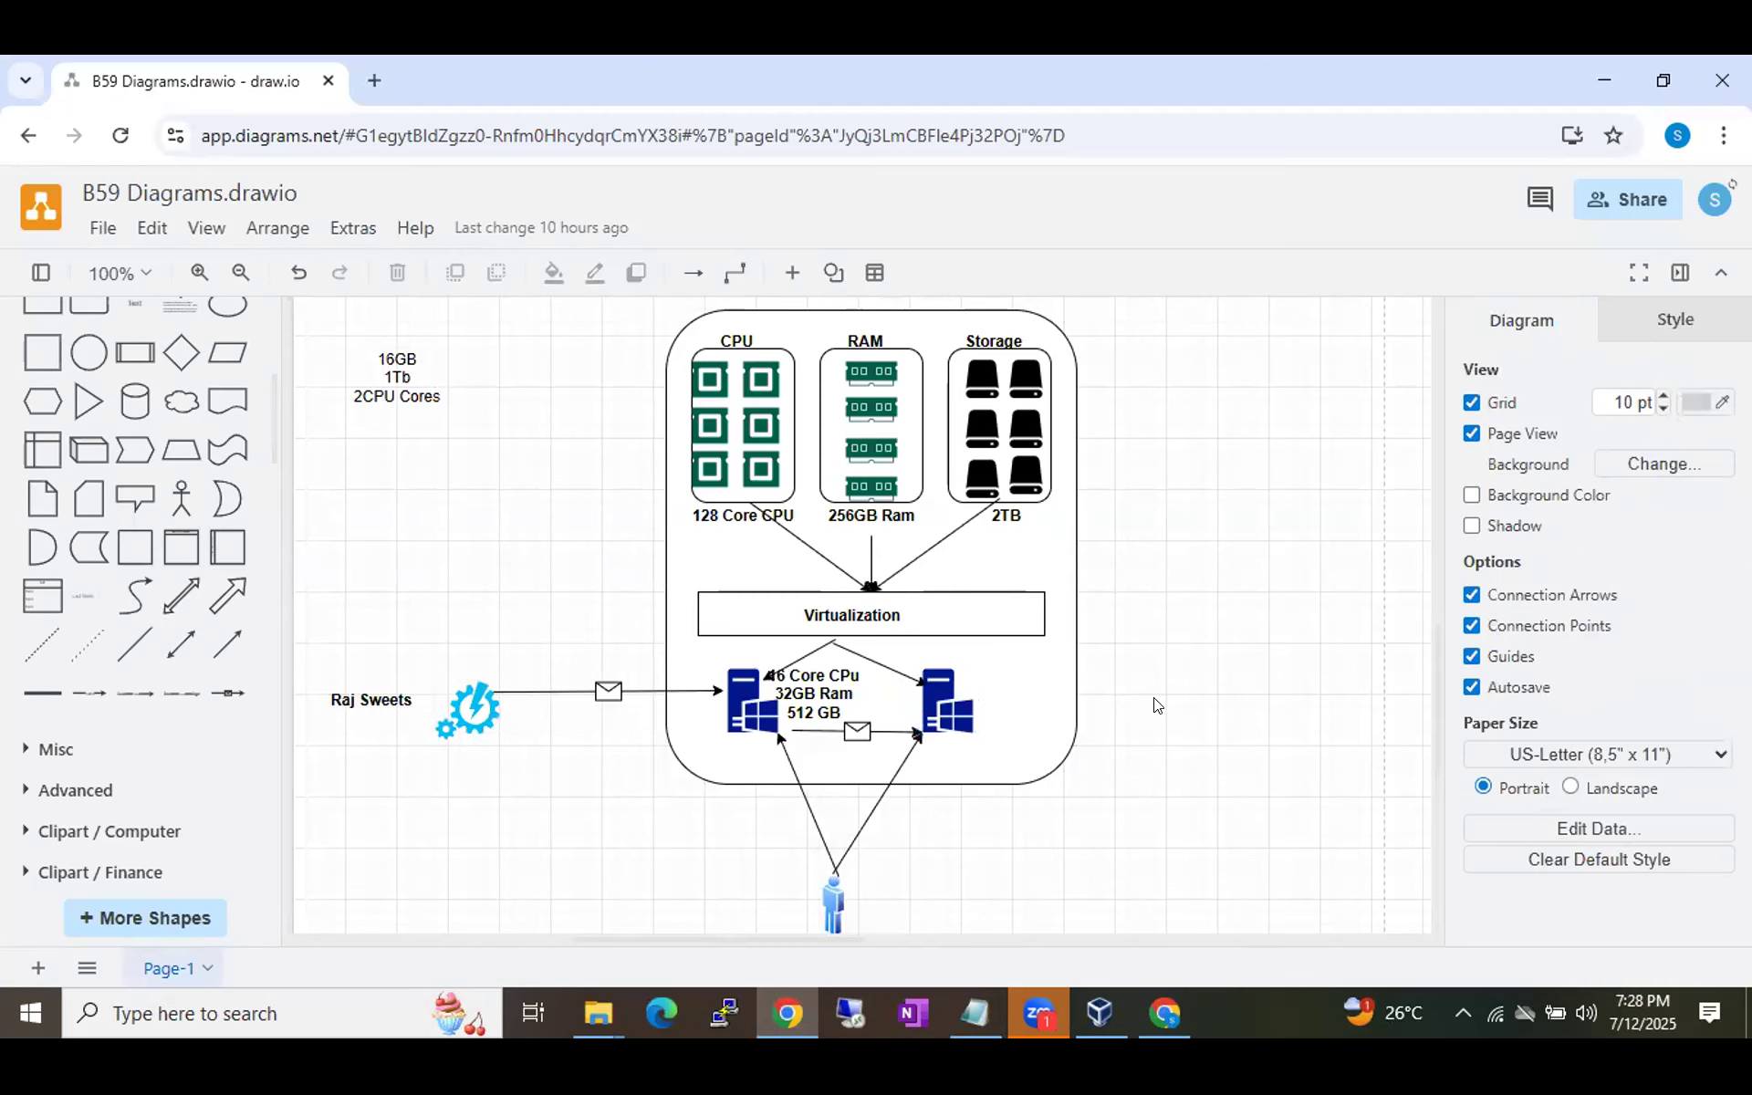
pyautogui.click(760, 466)
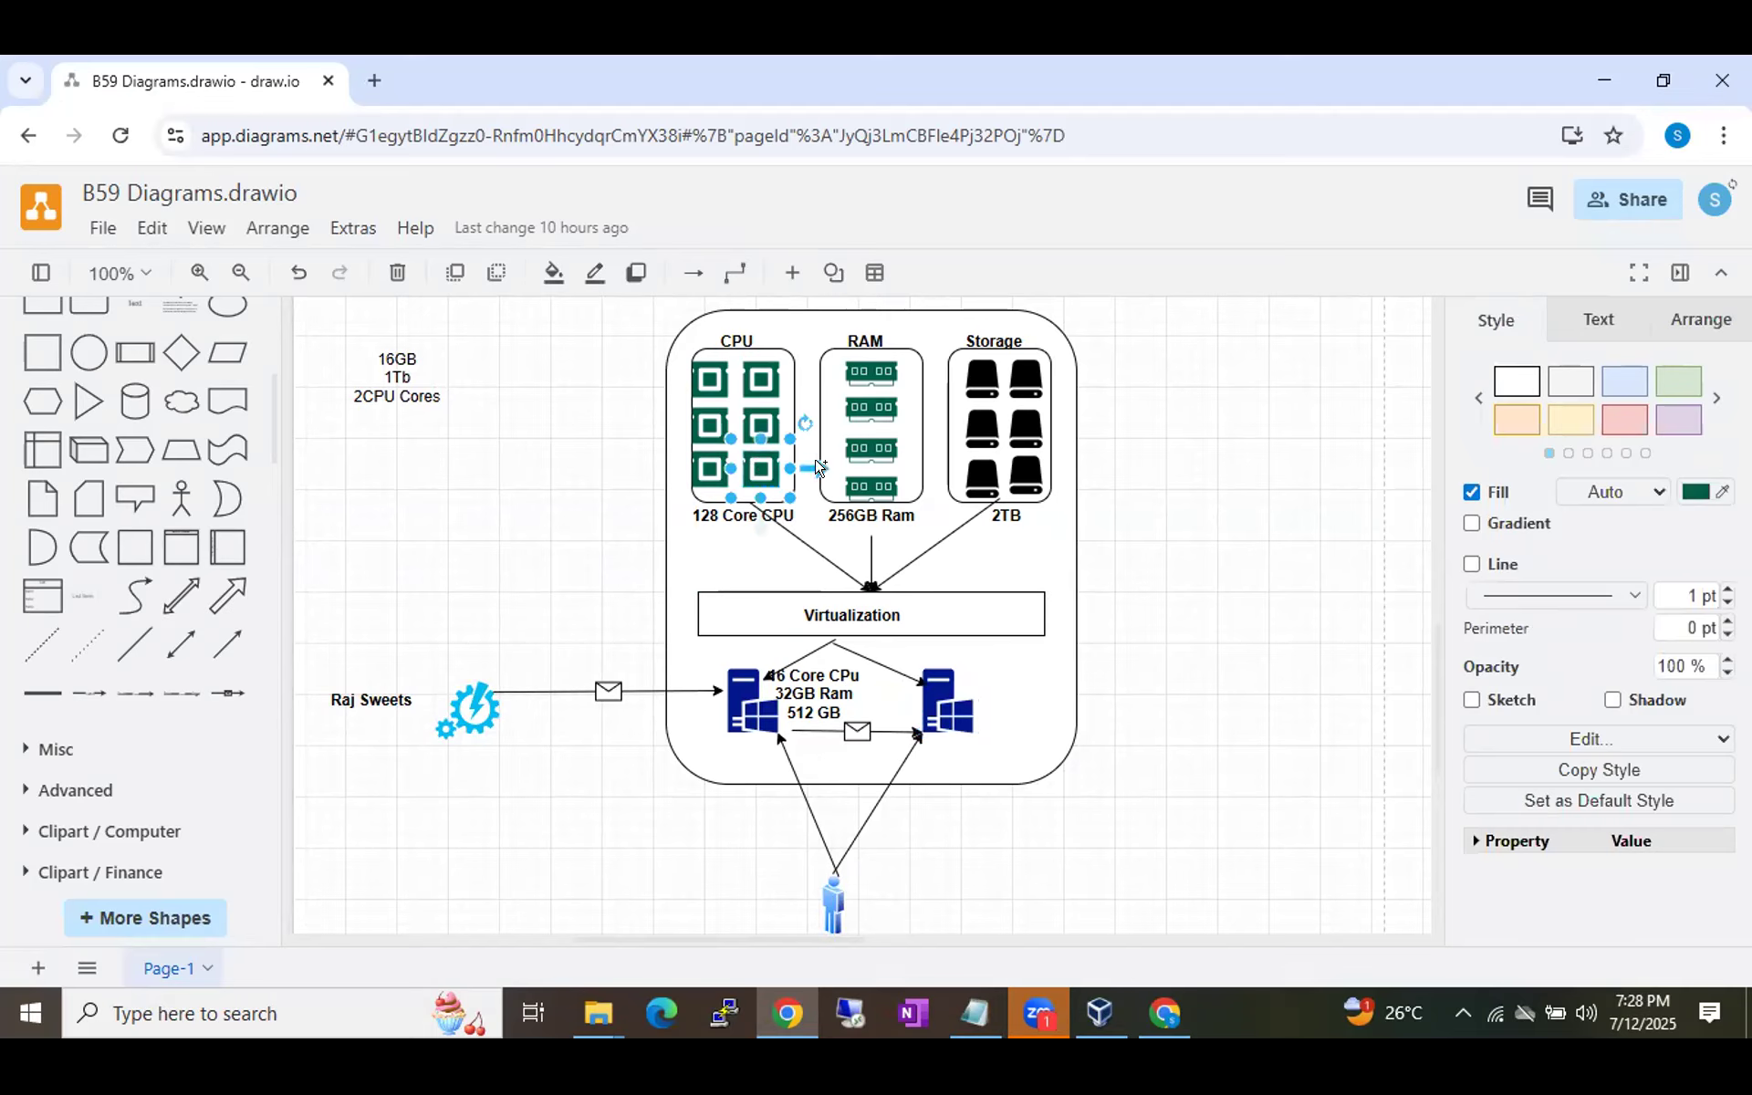
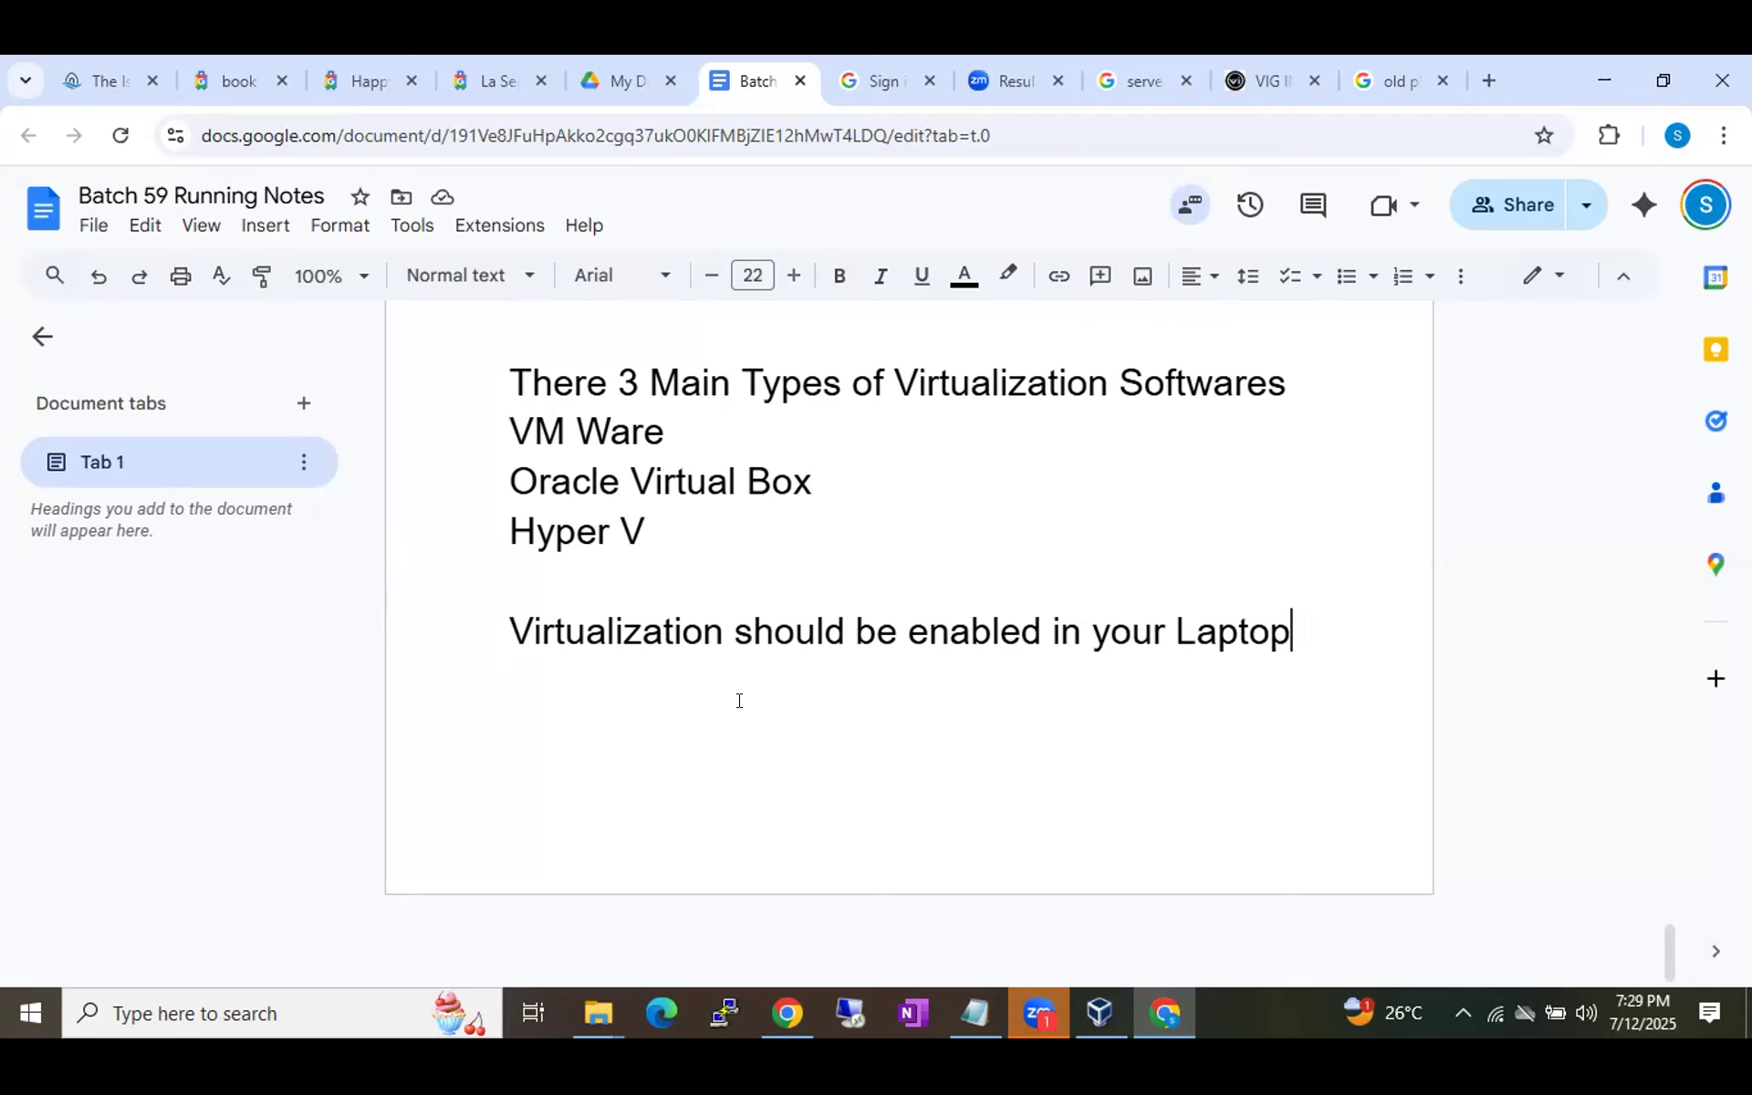
pyautogui.doubleClick(587, 626)
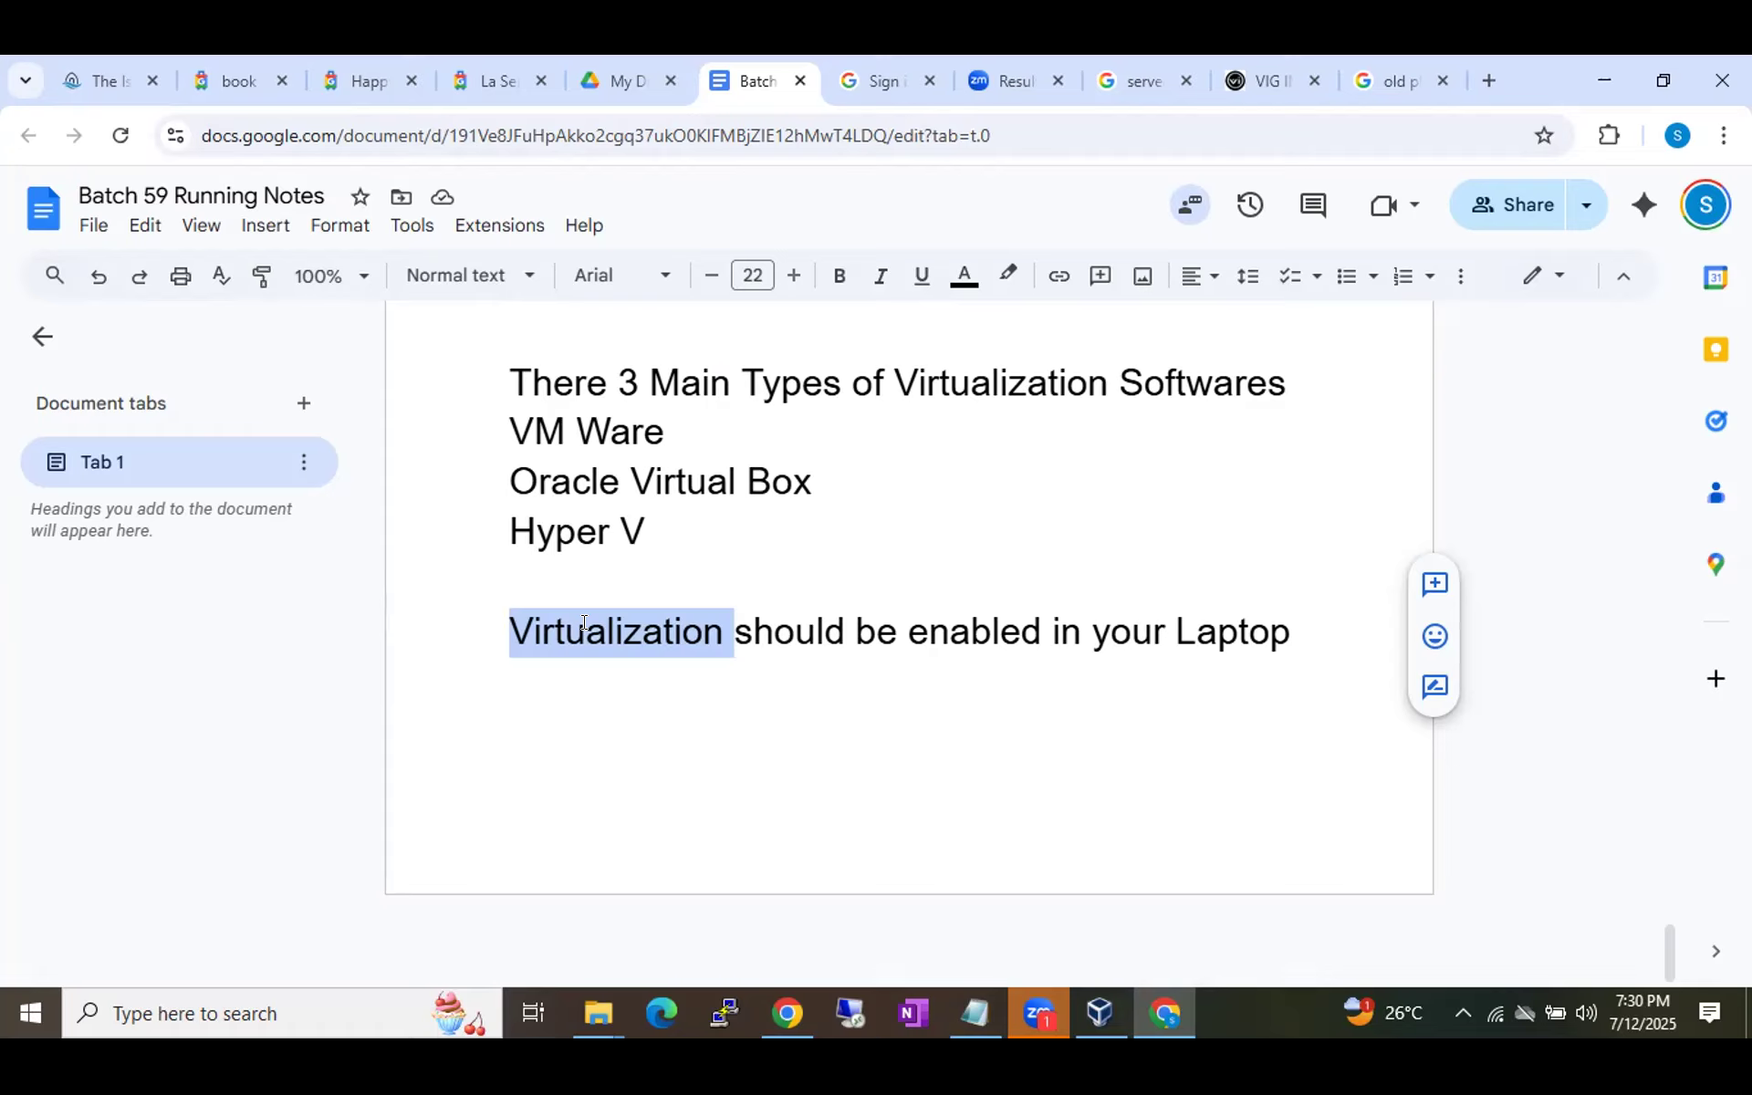
# Launch Task Manager from the taskbar's right-click menu, showing running processes.
pyautogui.rightClick(1223, 1006)
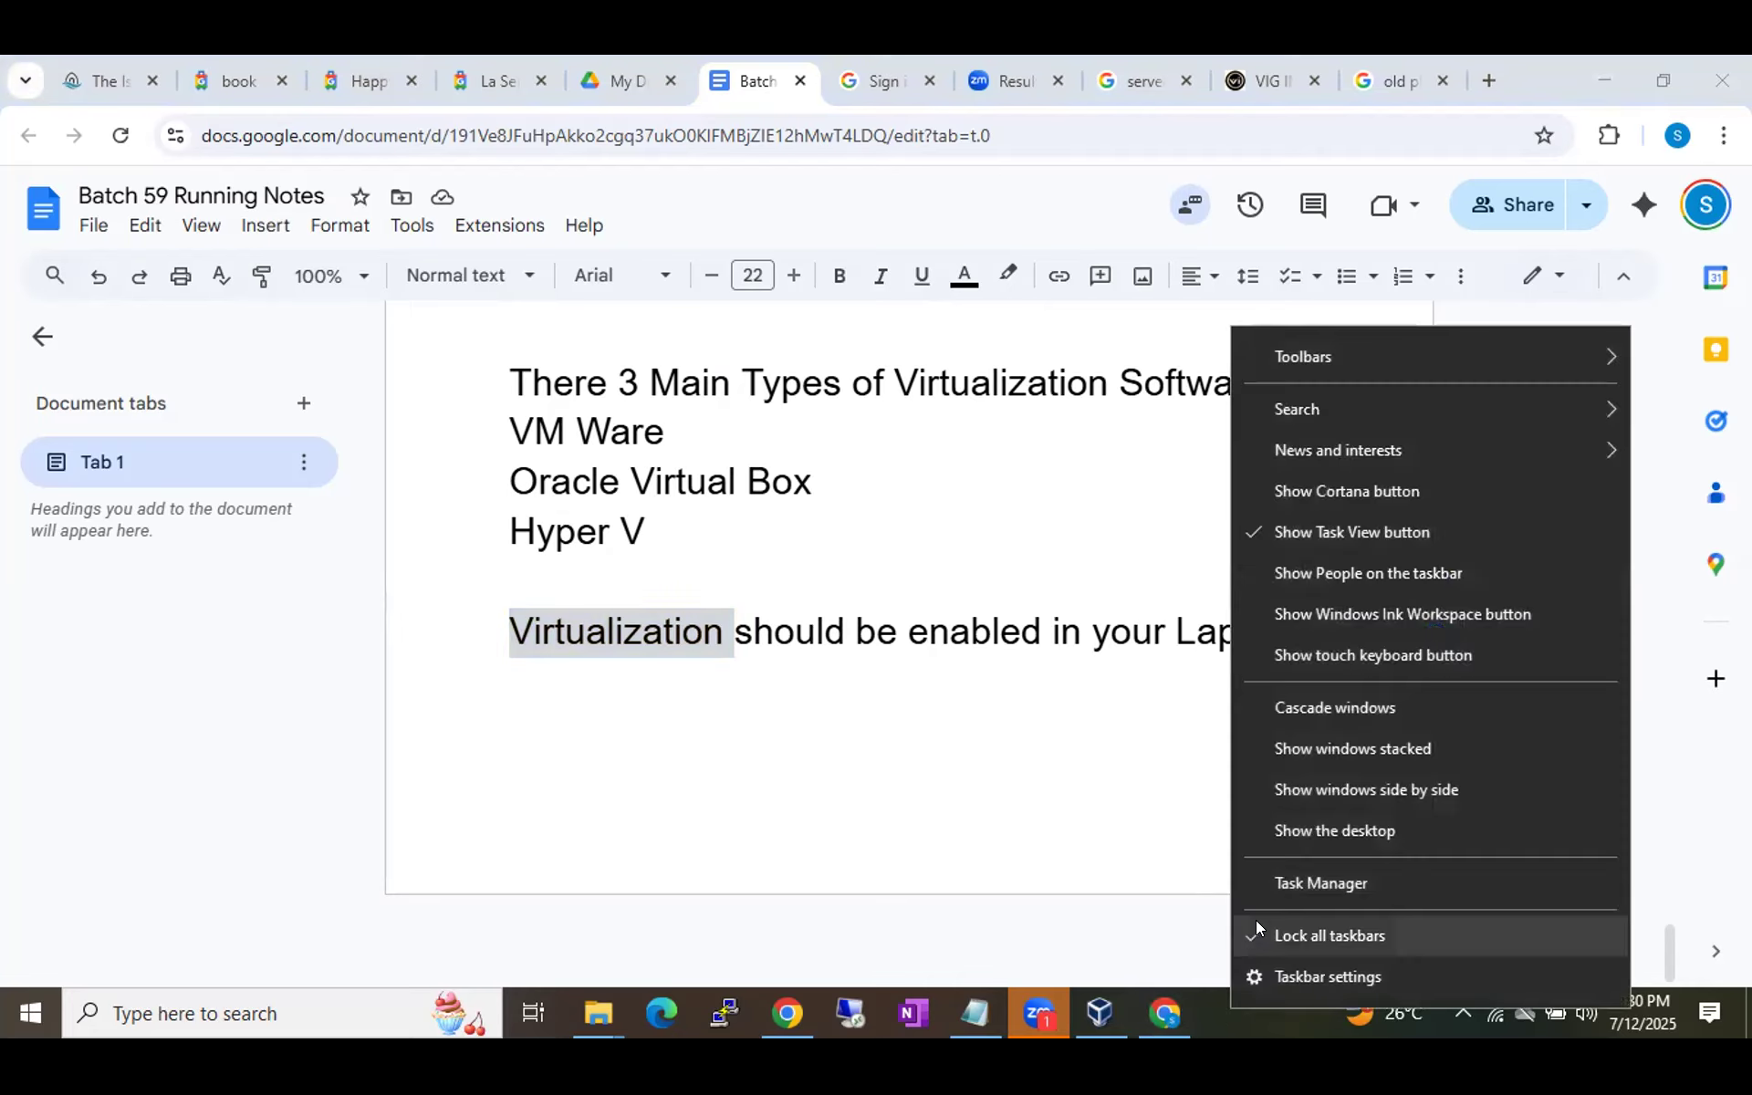
pyautogui.click(1232, 1024)
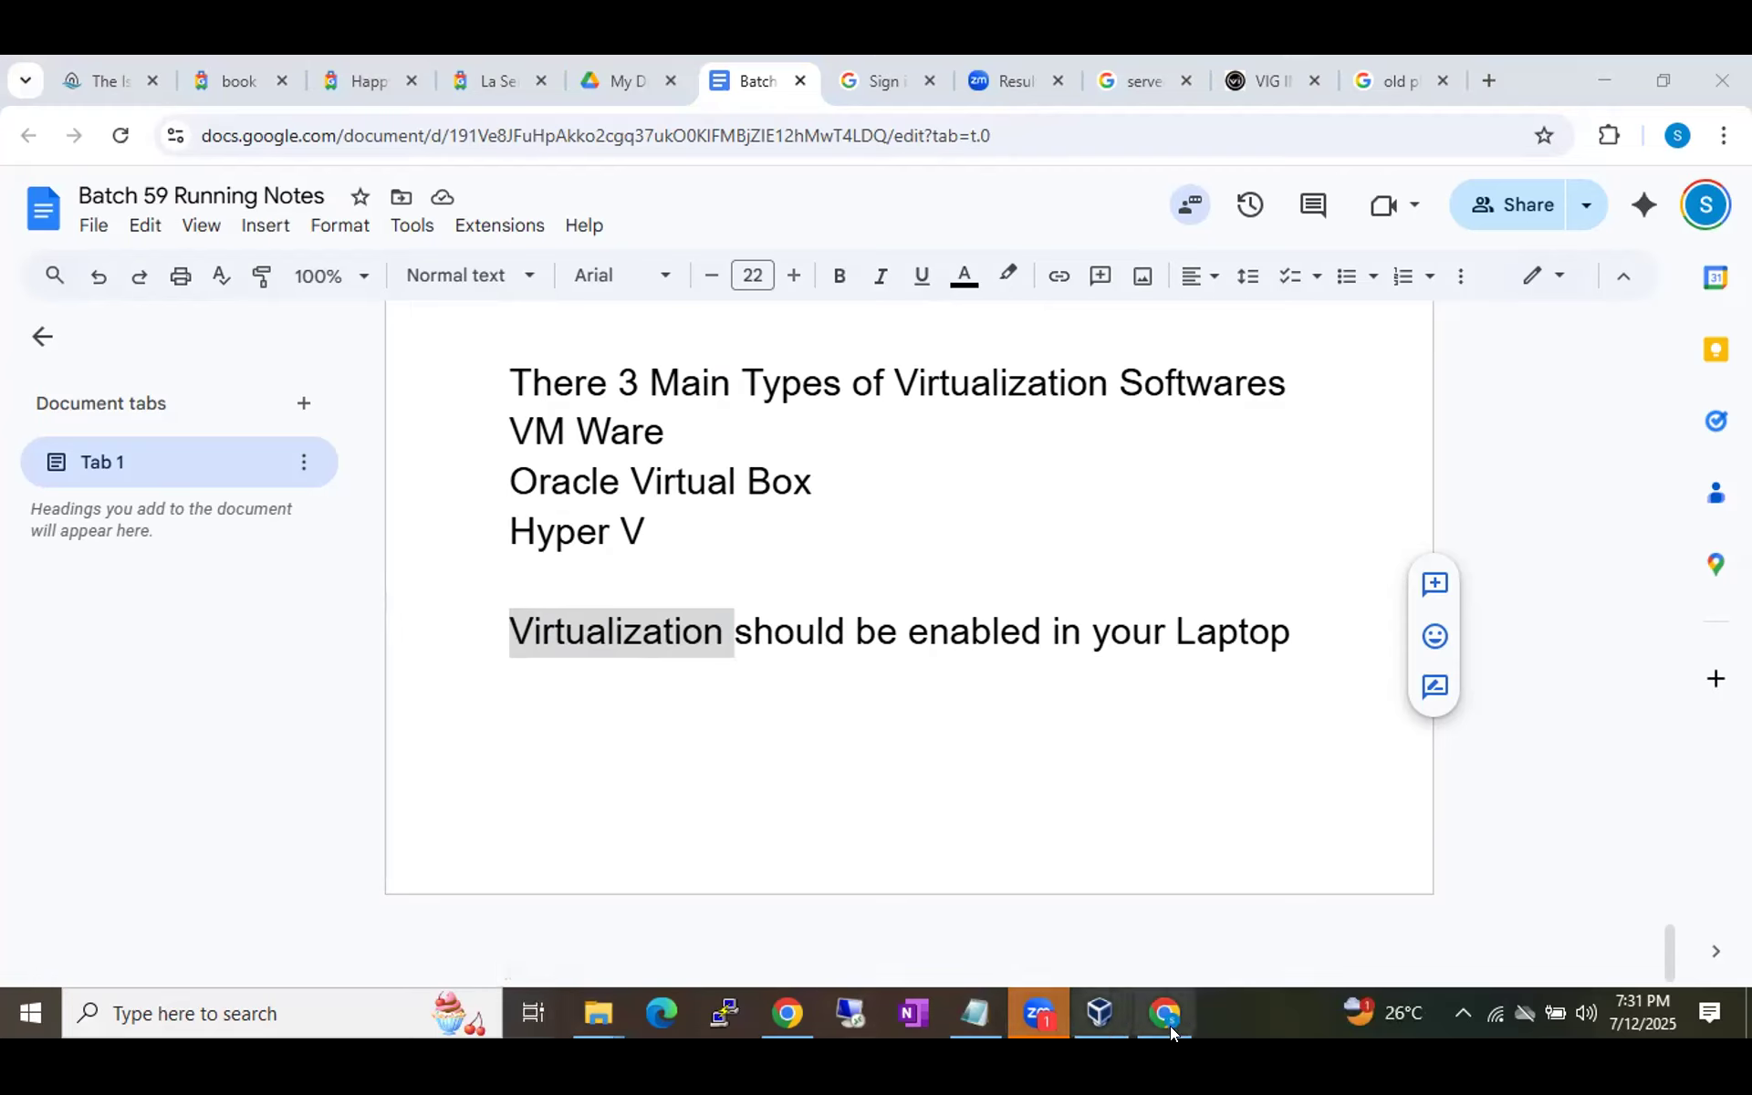
pyautogui.rightClick(1215, 1020)
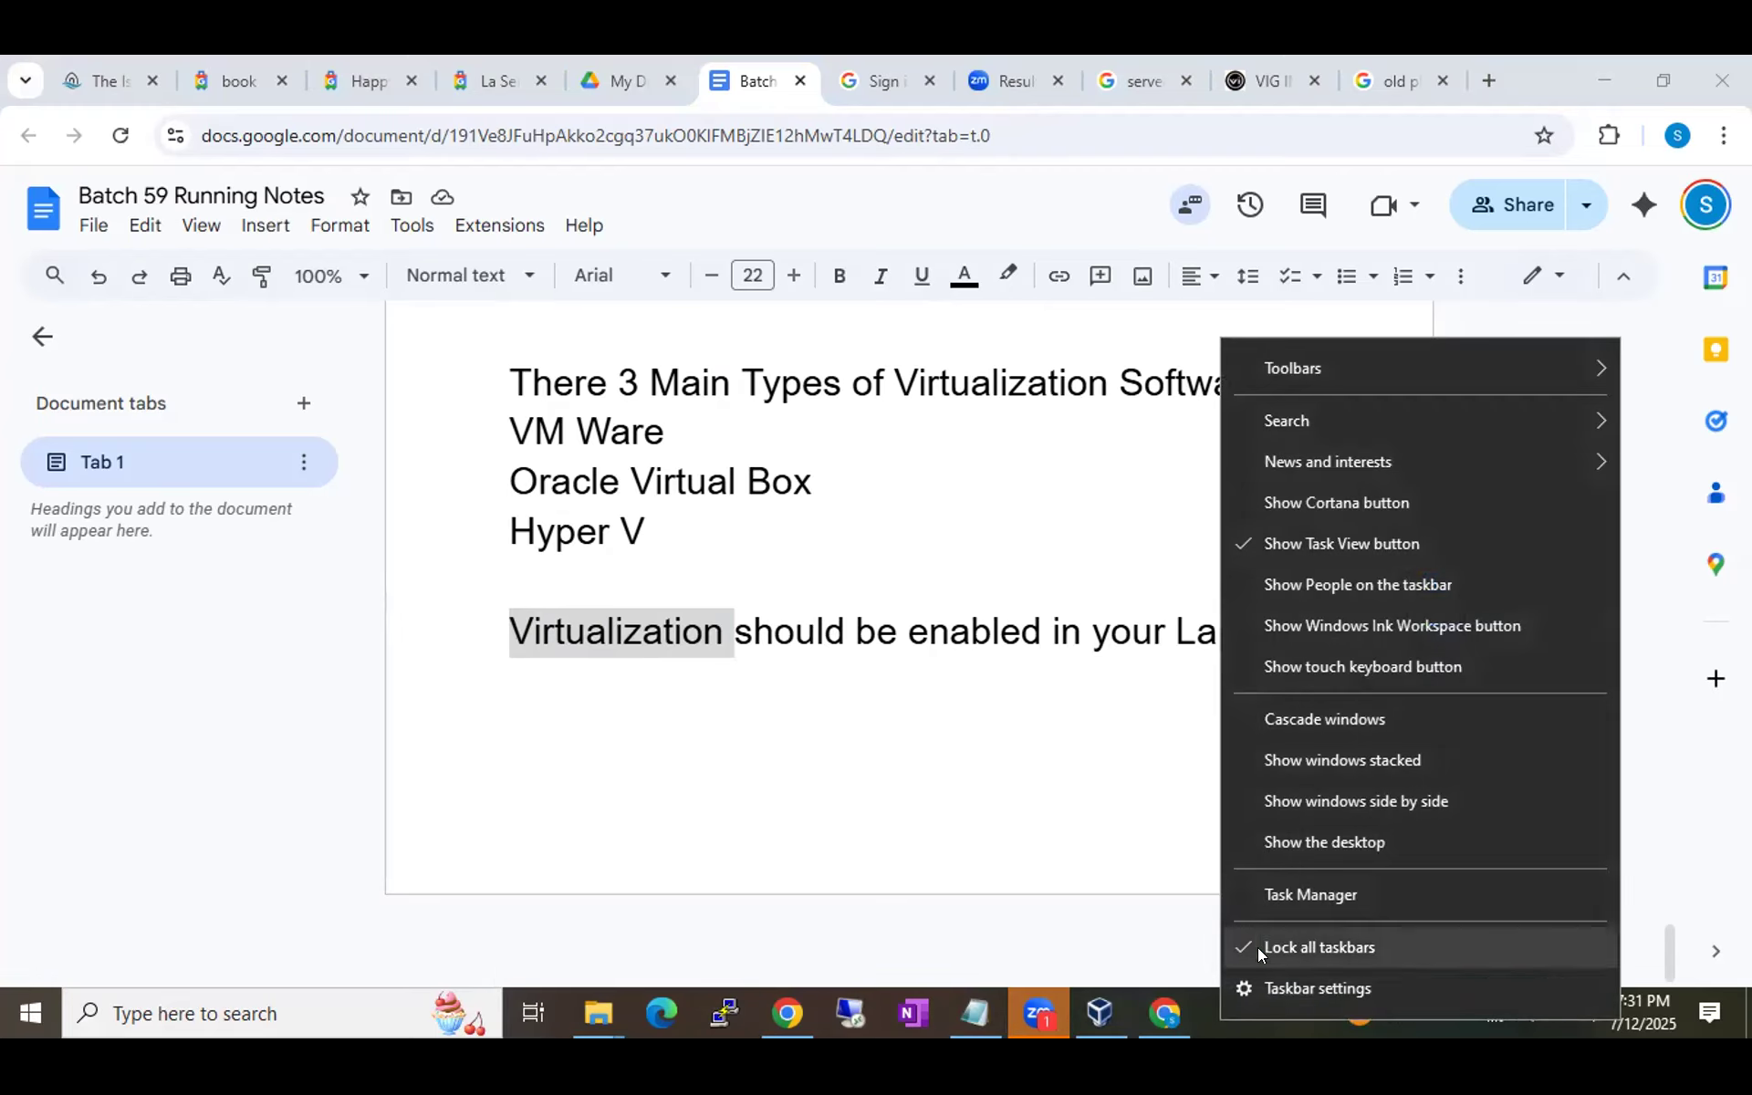
pyautogui.click(1274, 898)
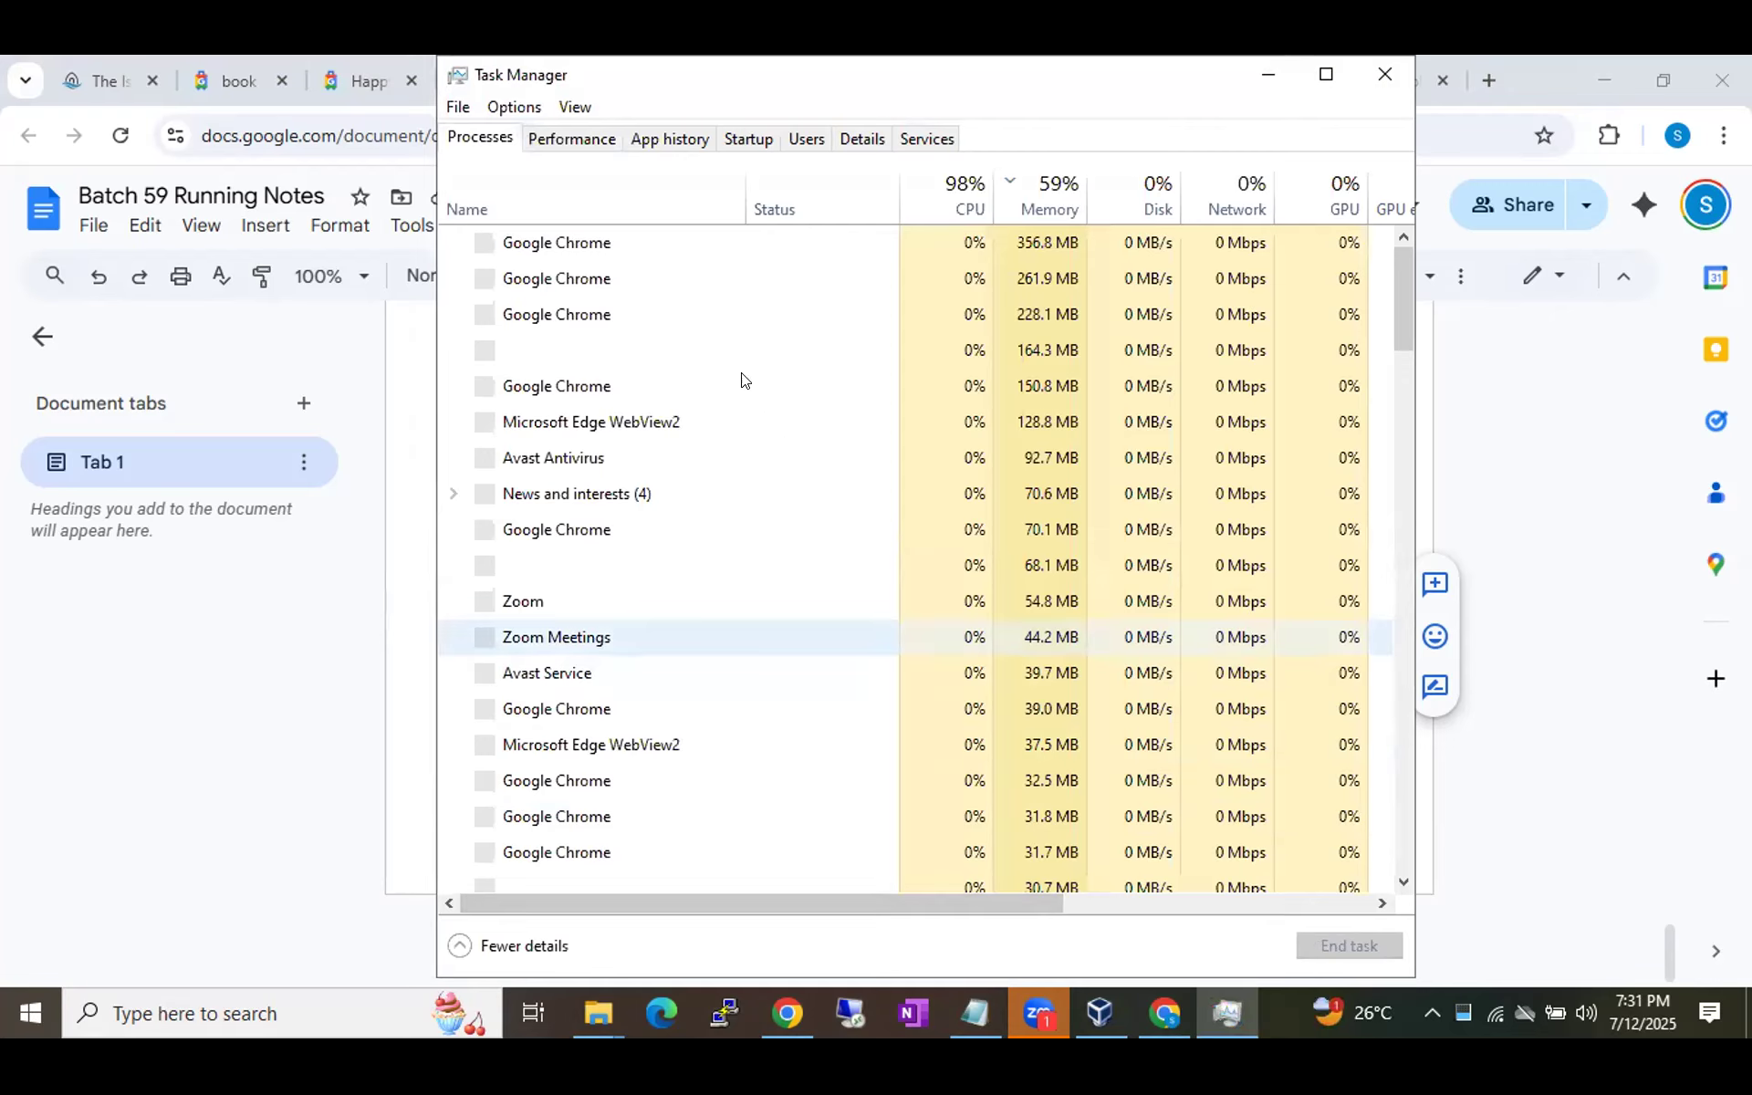
# Show CPU performance details in Task Manager, where Virtualization reads Enabled.
pyautogui.click(598, 137)
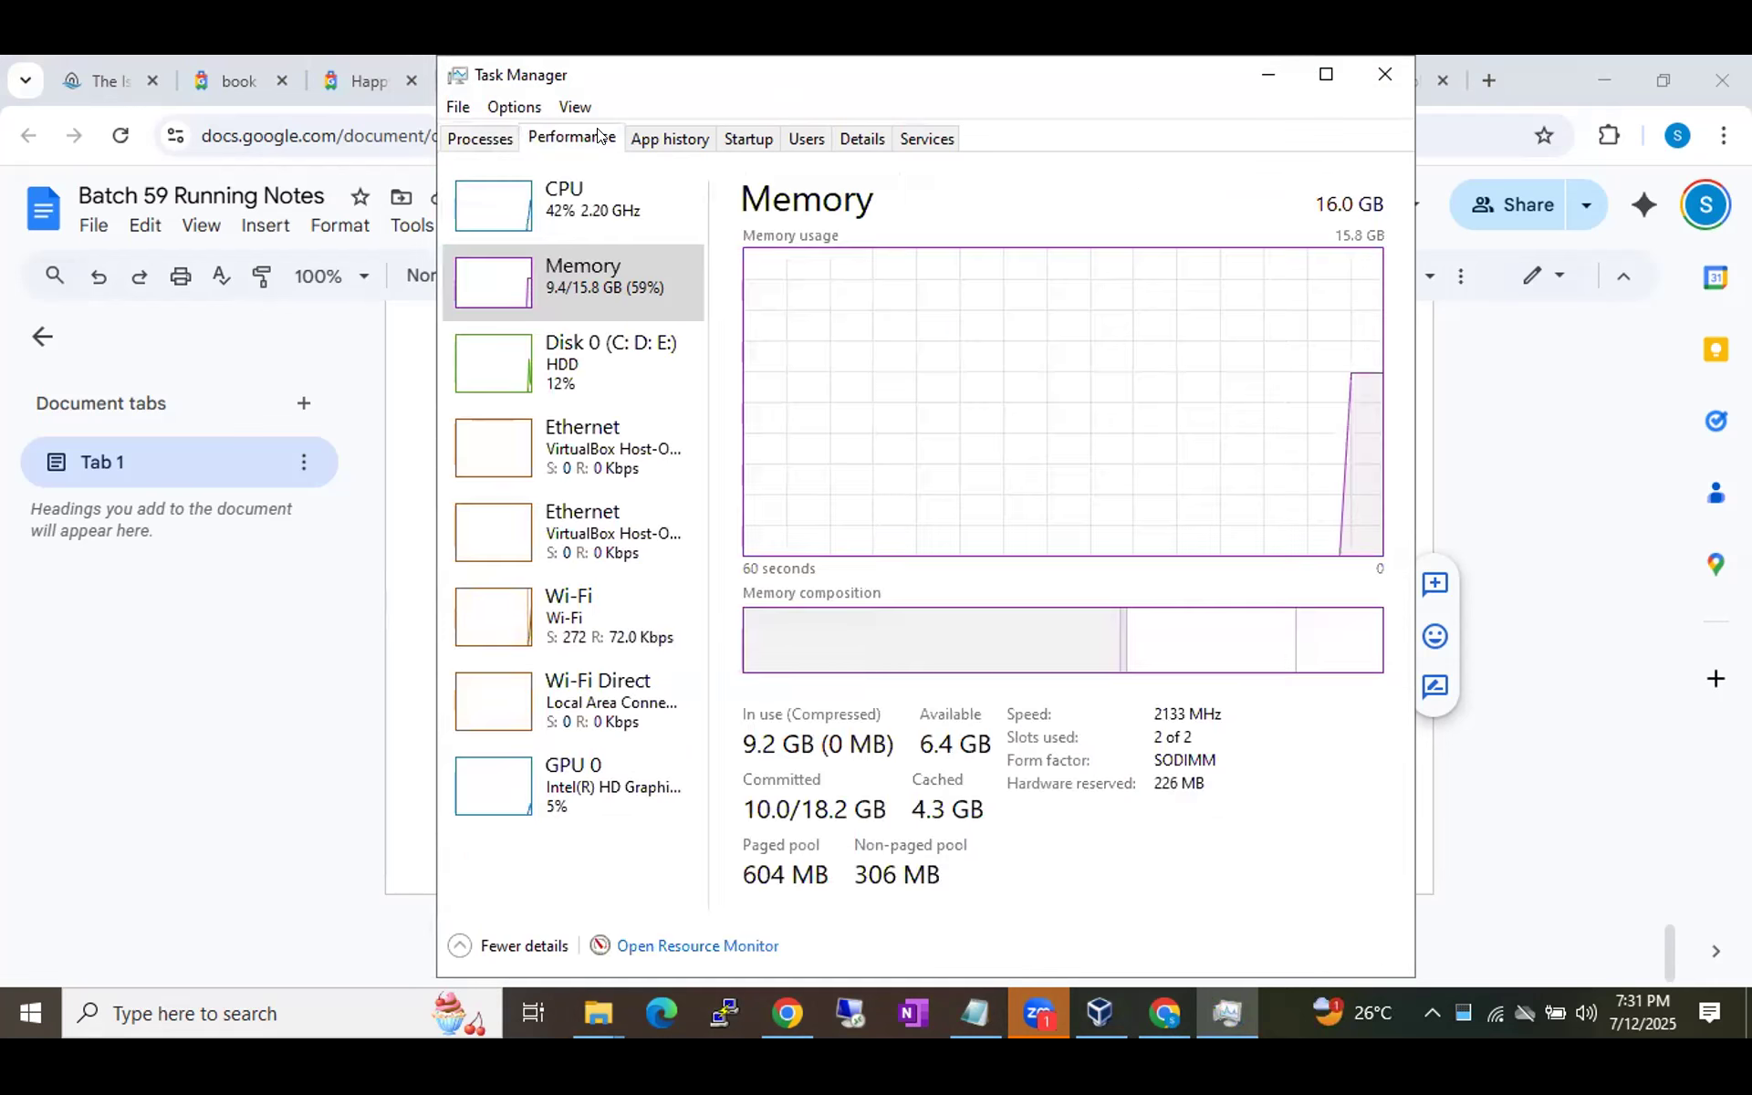
pyautogui.click(566, 208)
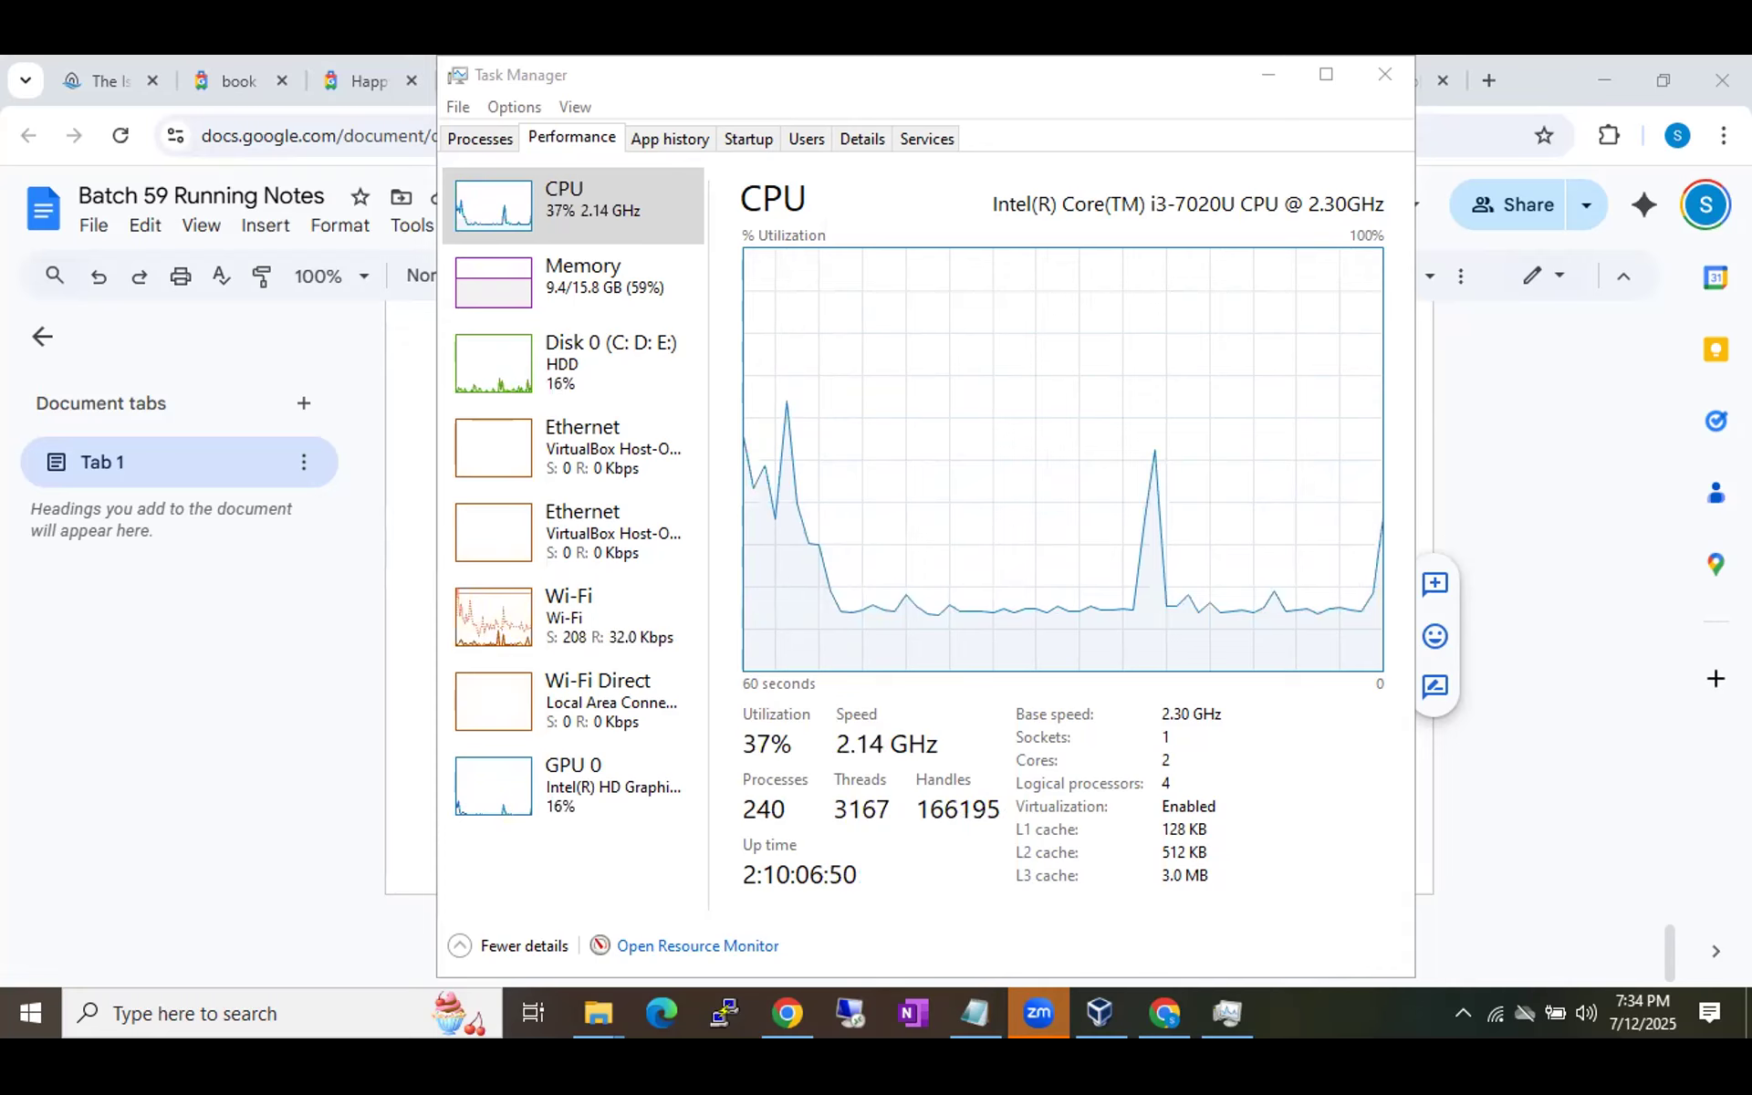
# Google 'how to enable the virtualization in bios' in a new Chrome tab.
pyautogui.click(1486, 310)
pyautogui.scroll(2, 1486, 310)
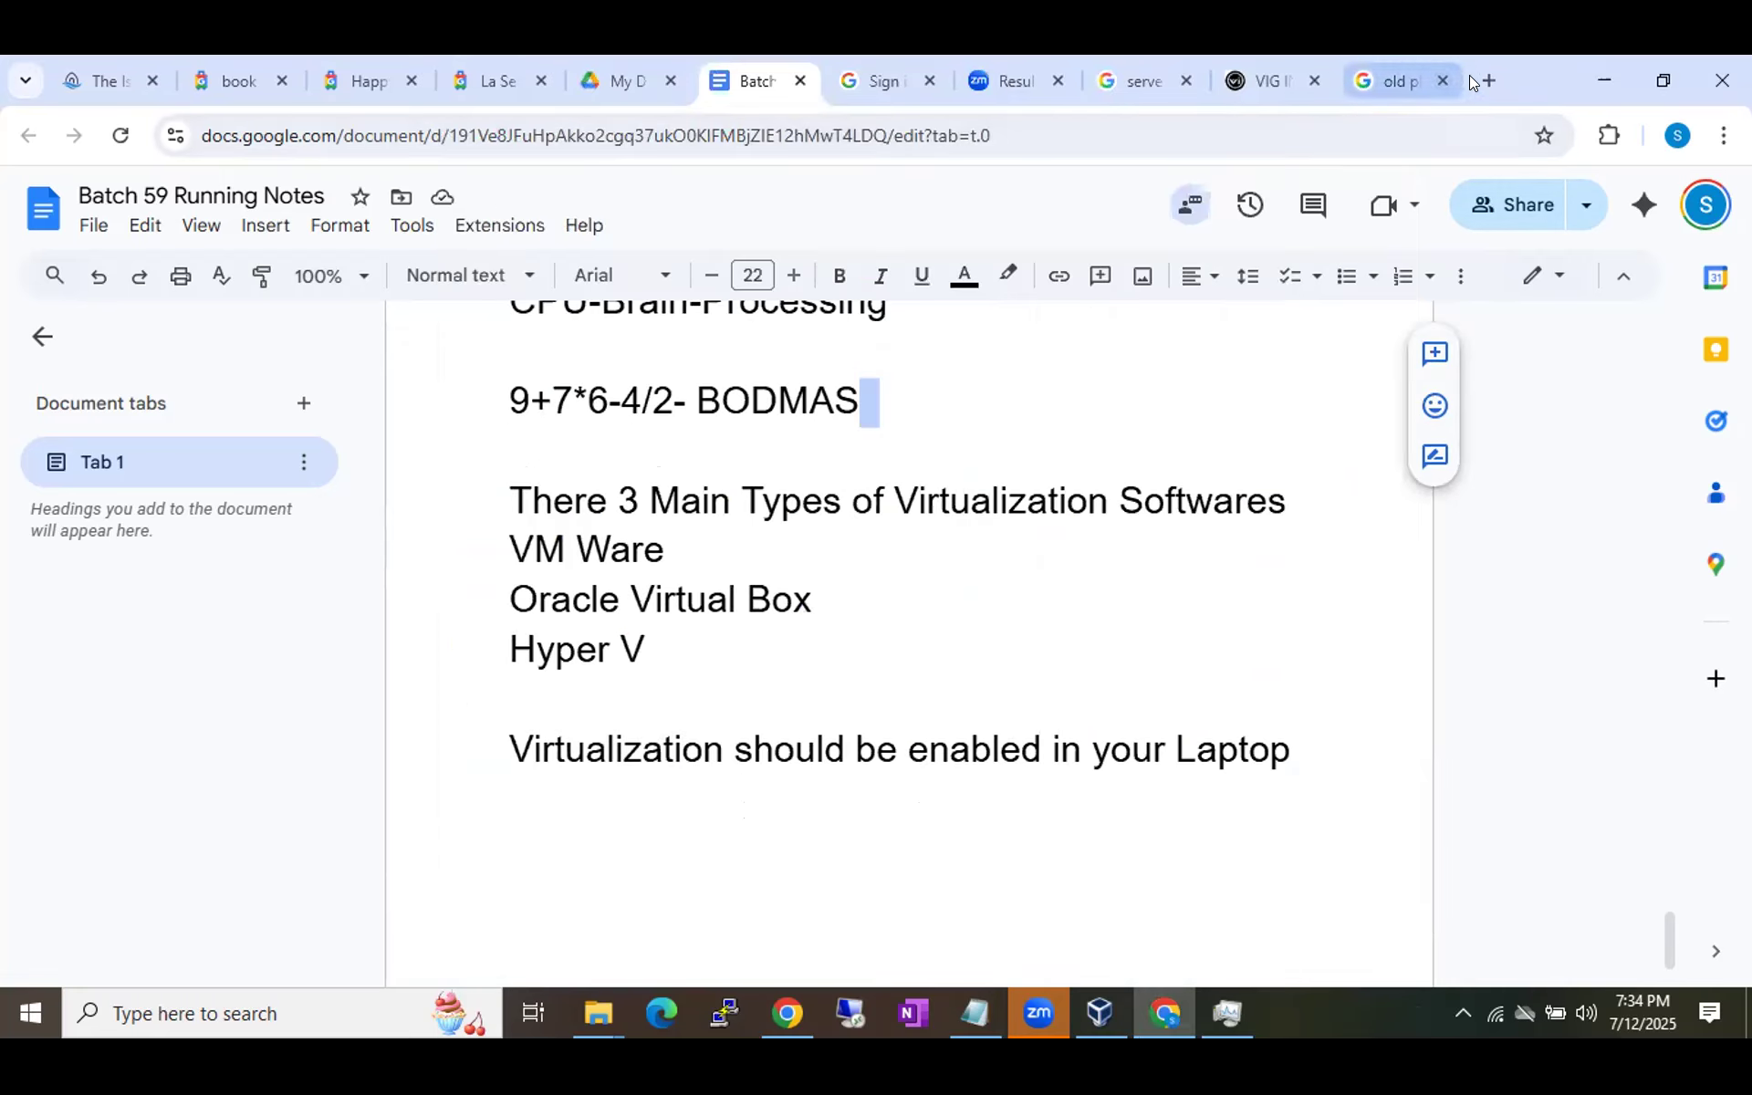
pyautogui.click(1488, 79)
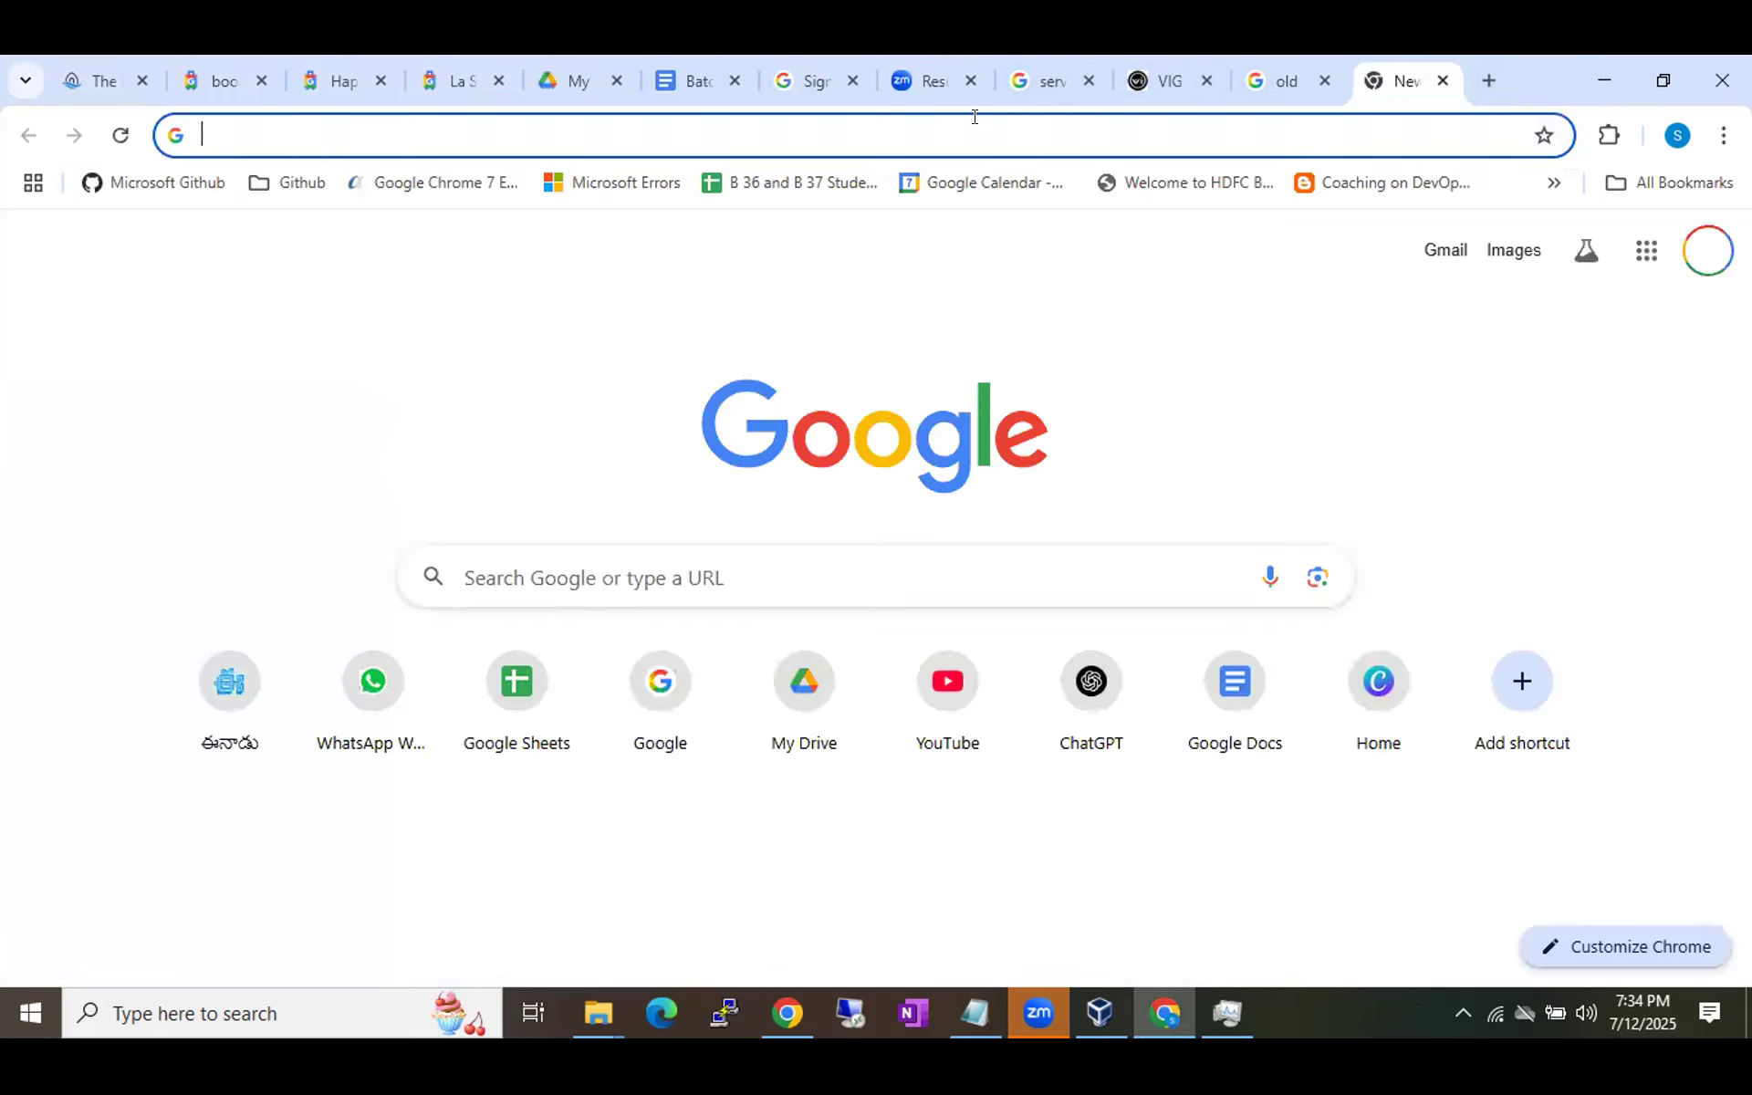
pyautogui.write('google.com')
pyautogui.press('Return')
pyautogui.write('how to enable the viru')
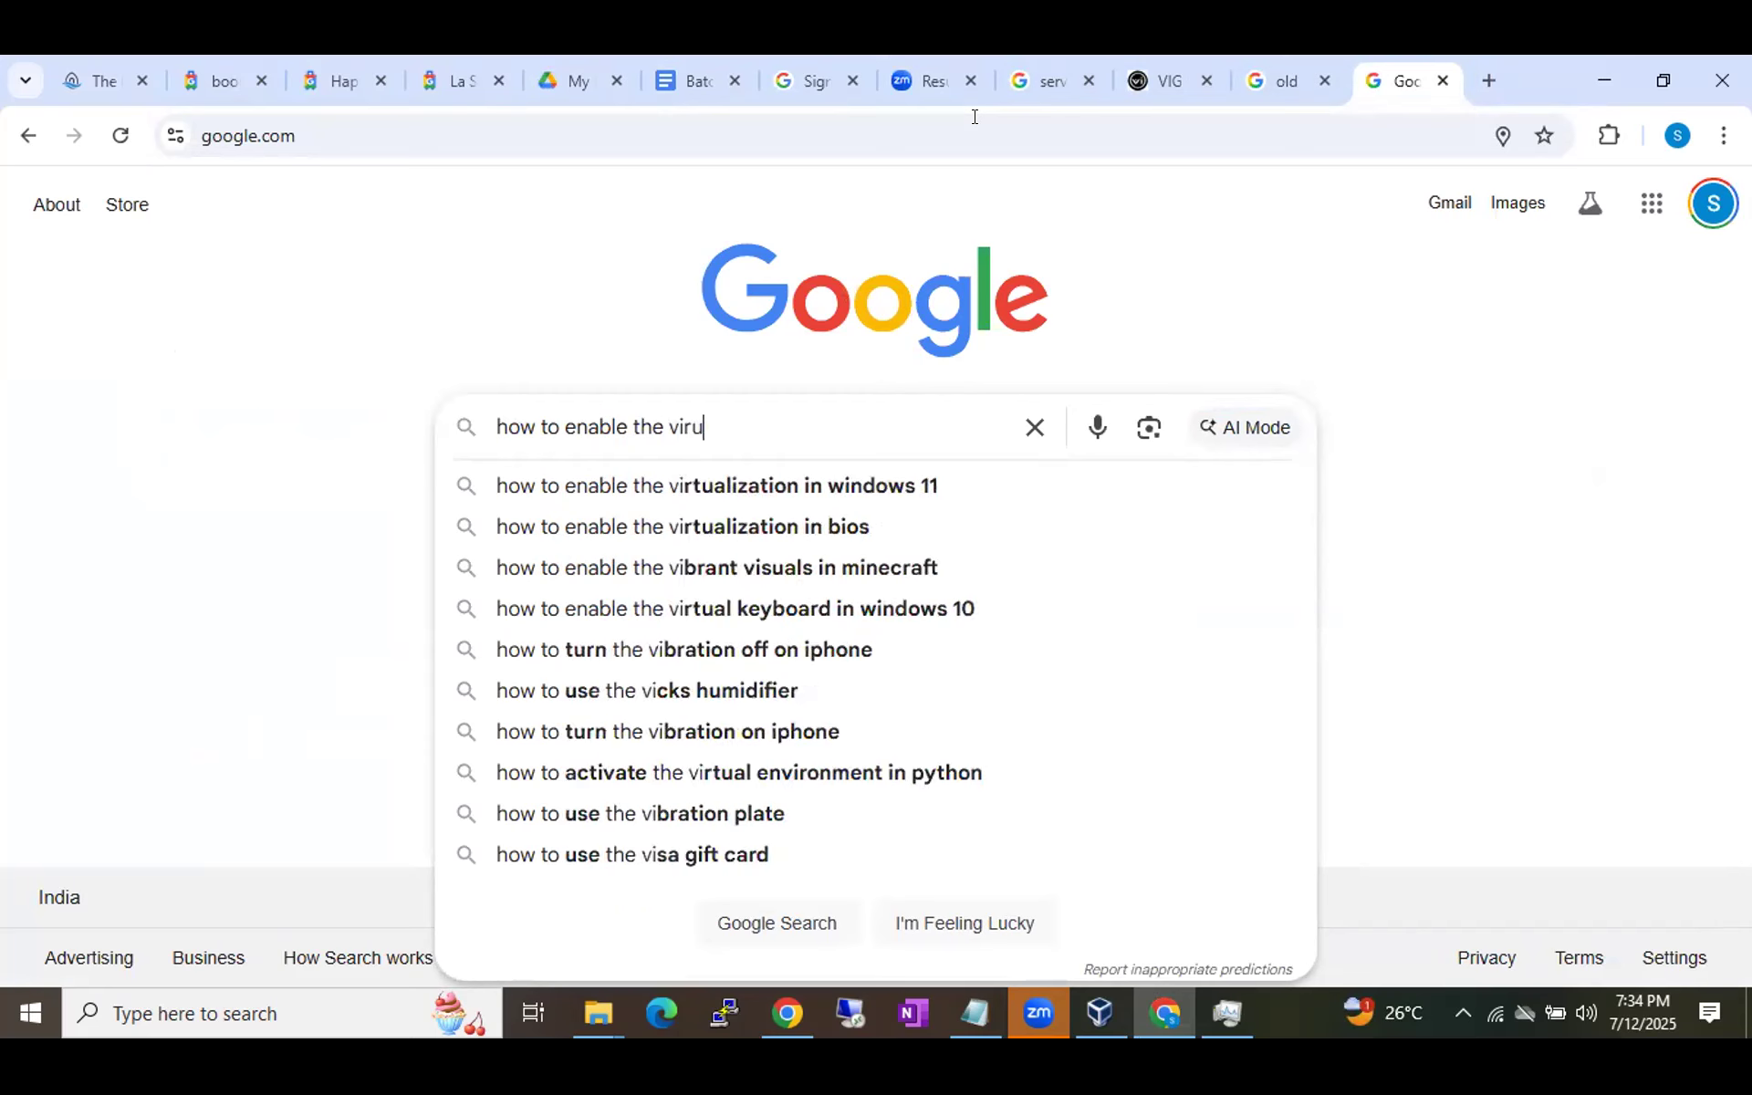
pyautogui.write('t')
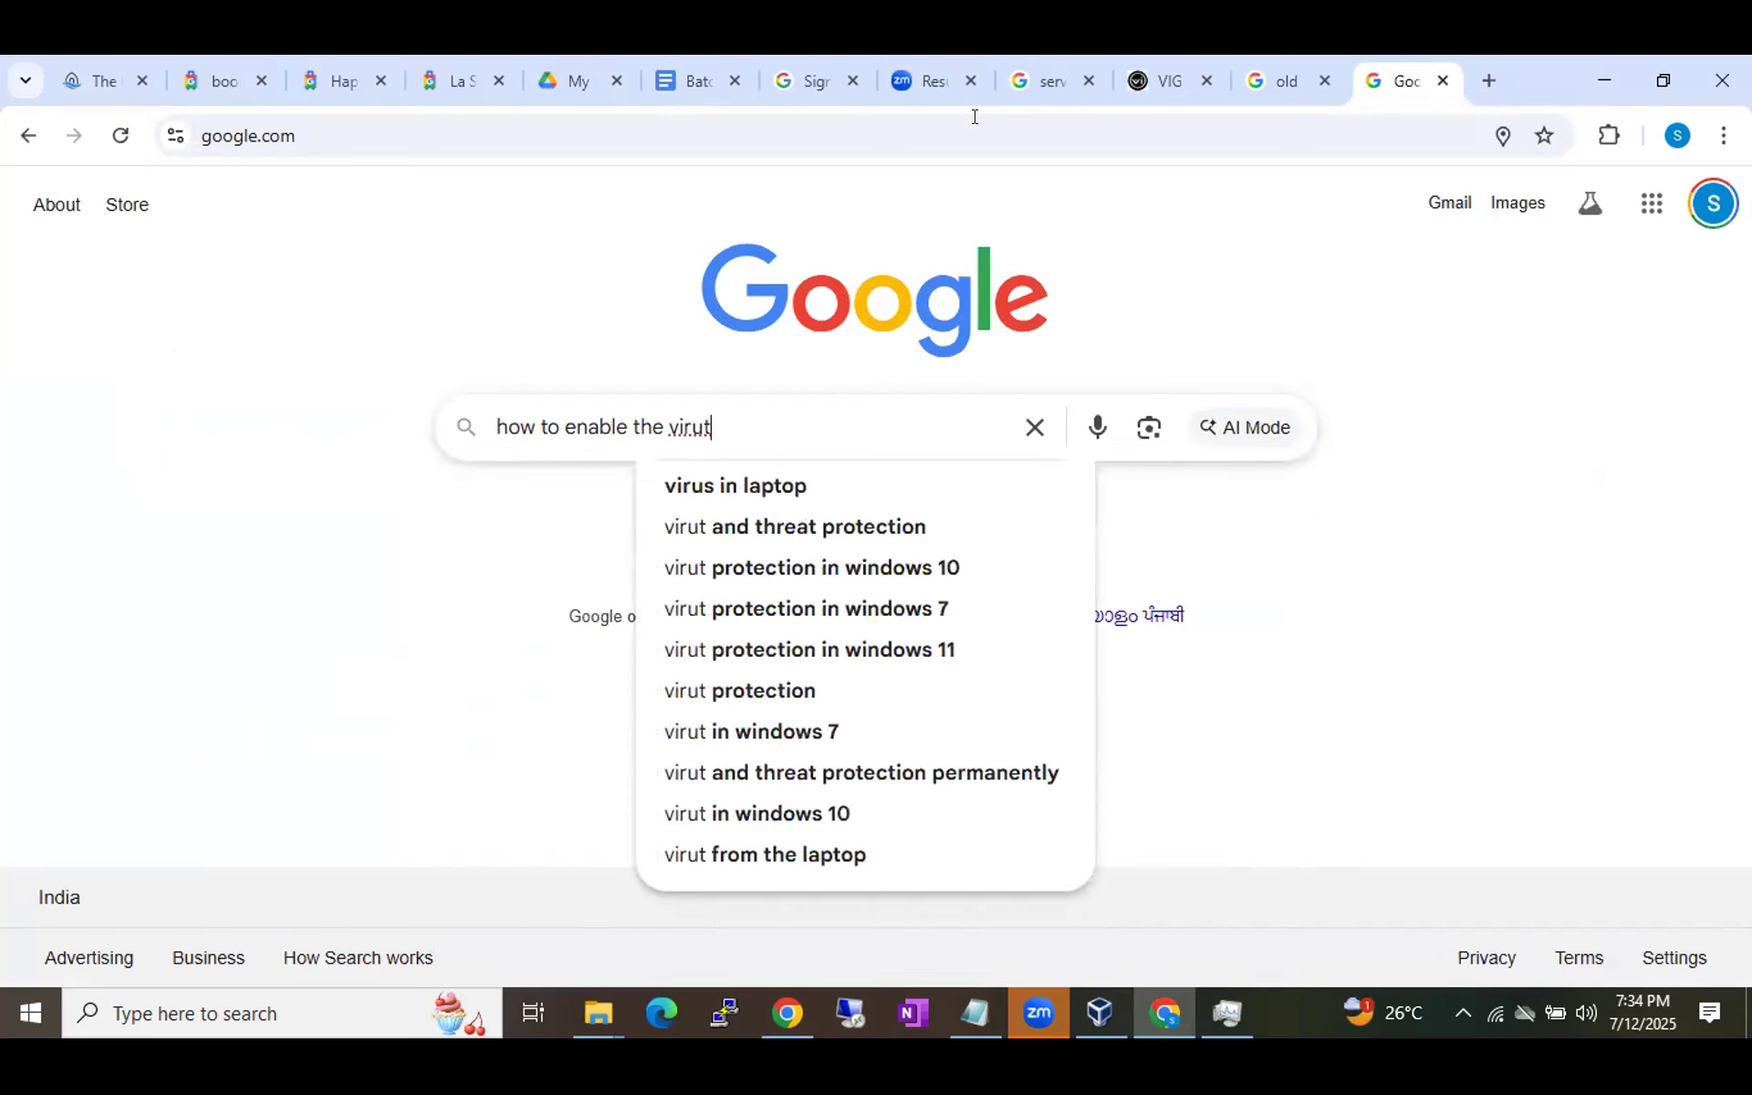
pyautogui.press('BackSpace')
pyautogui.press('BackSpace')
pyautogui.write('t')
pyautogui.press('Down')
pyautogui.press('Down')
pyautogui.press('Return')
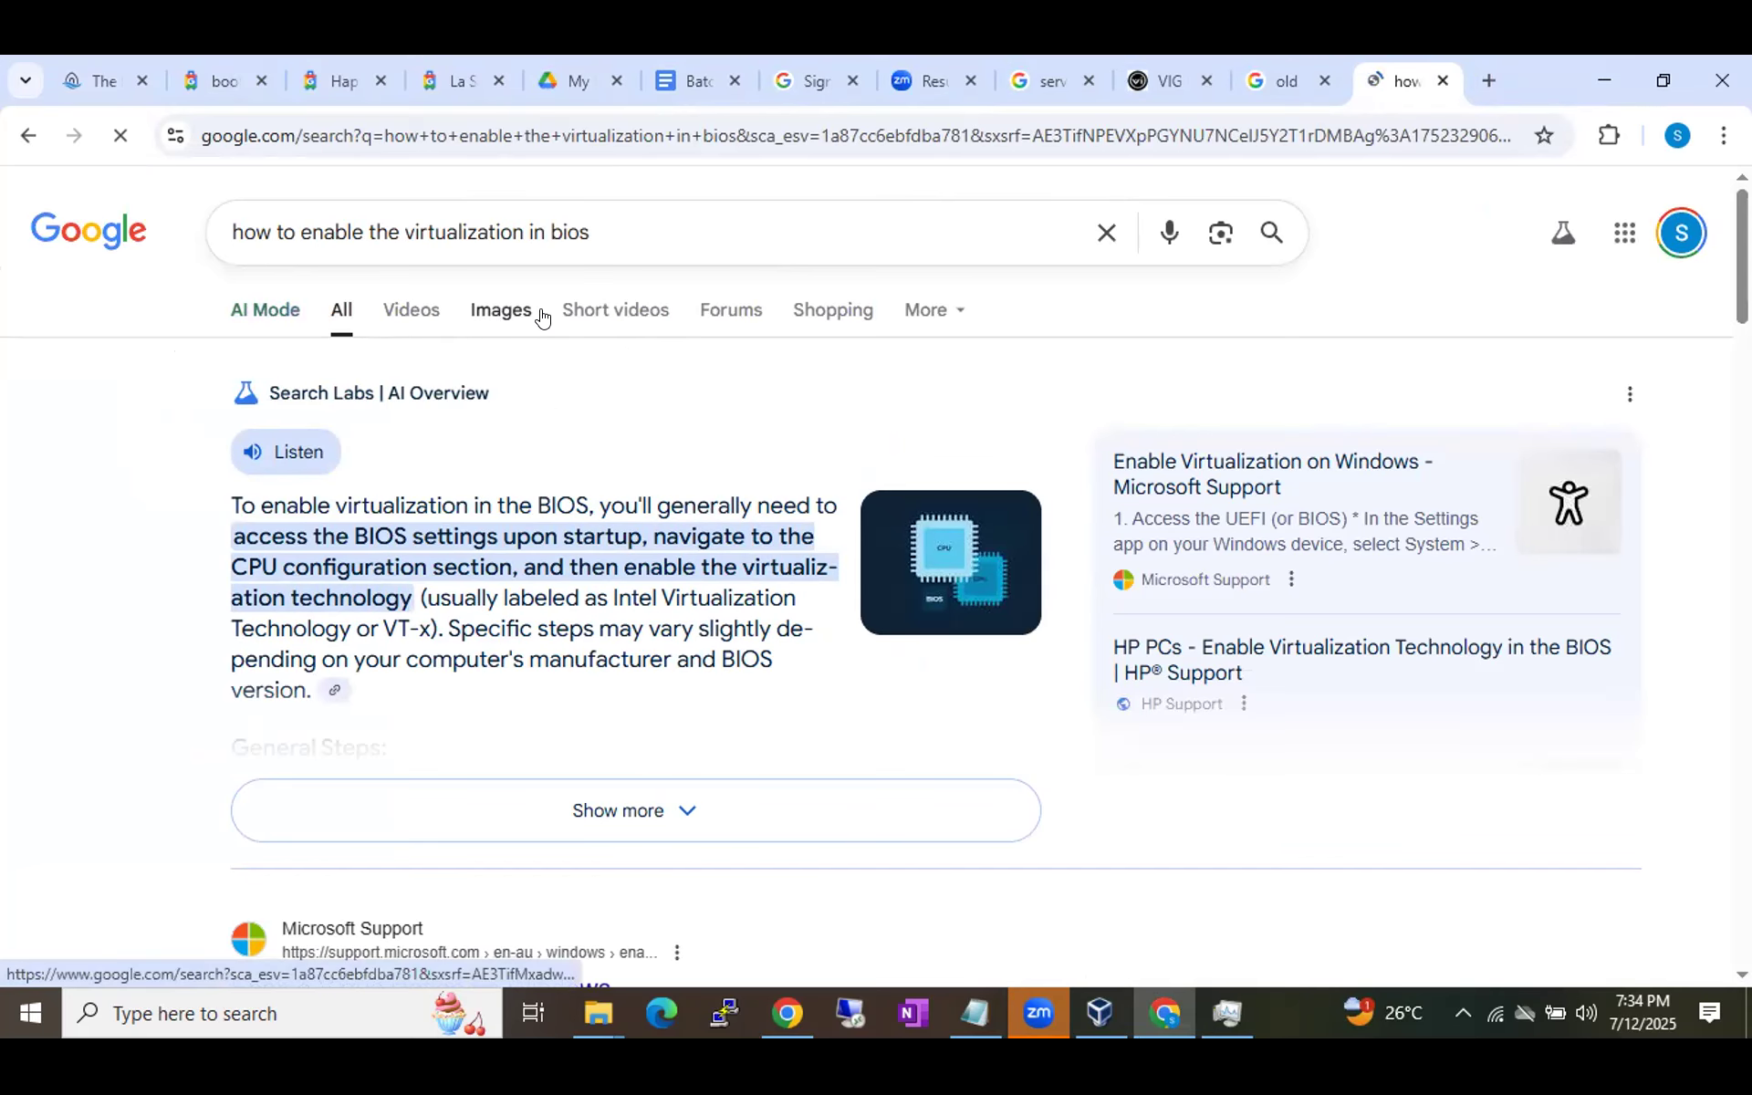
# Switch to image results and preview the HP Support BIOS virtualization image.
pyautogui.click(501, 312)
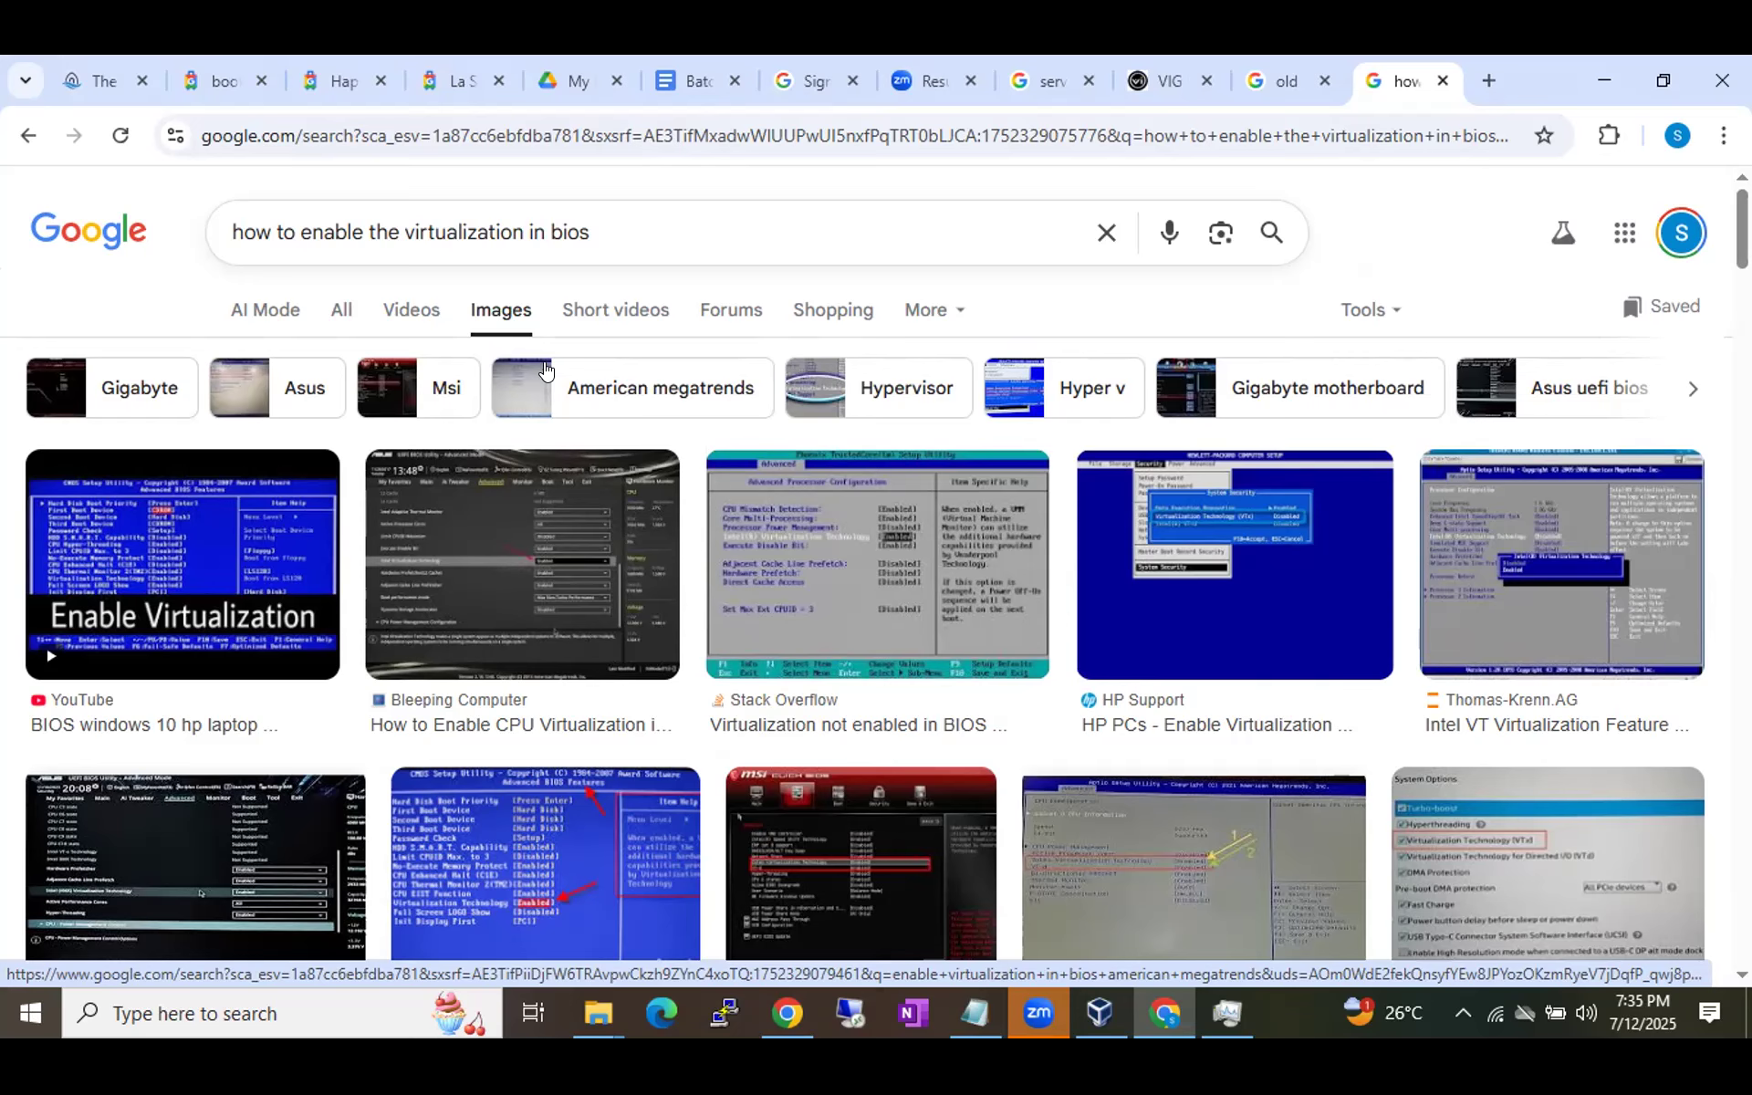
pyautogui.click(1290, 557)
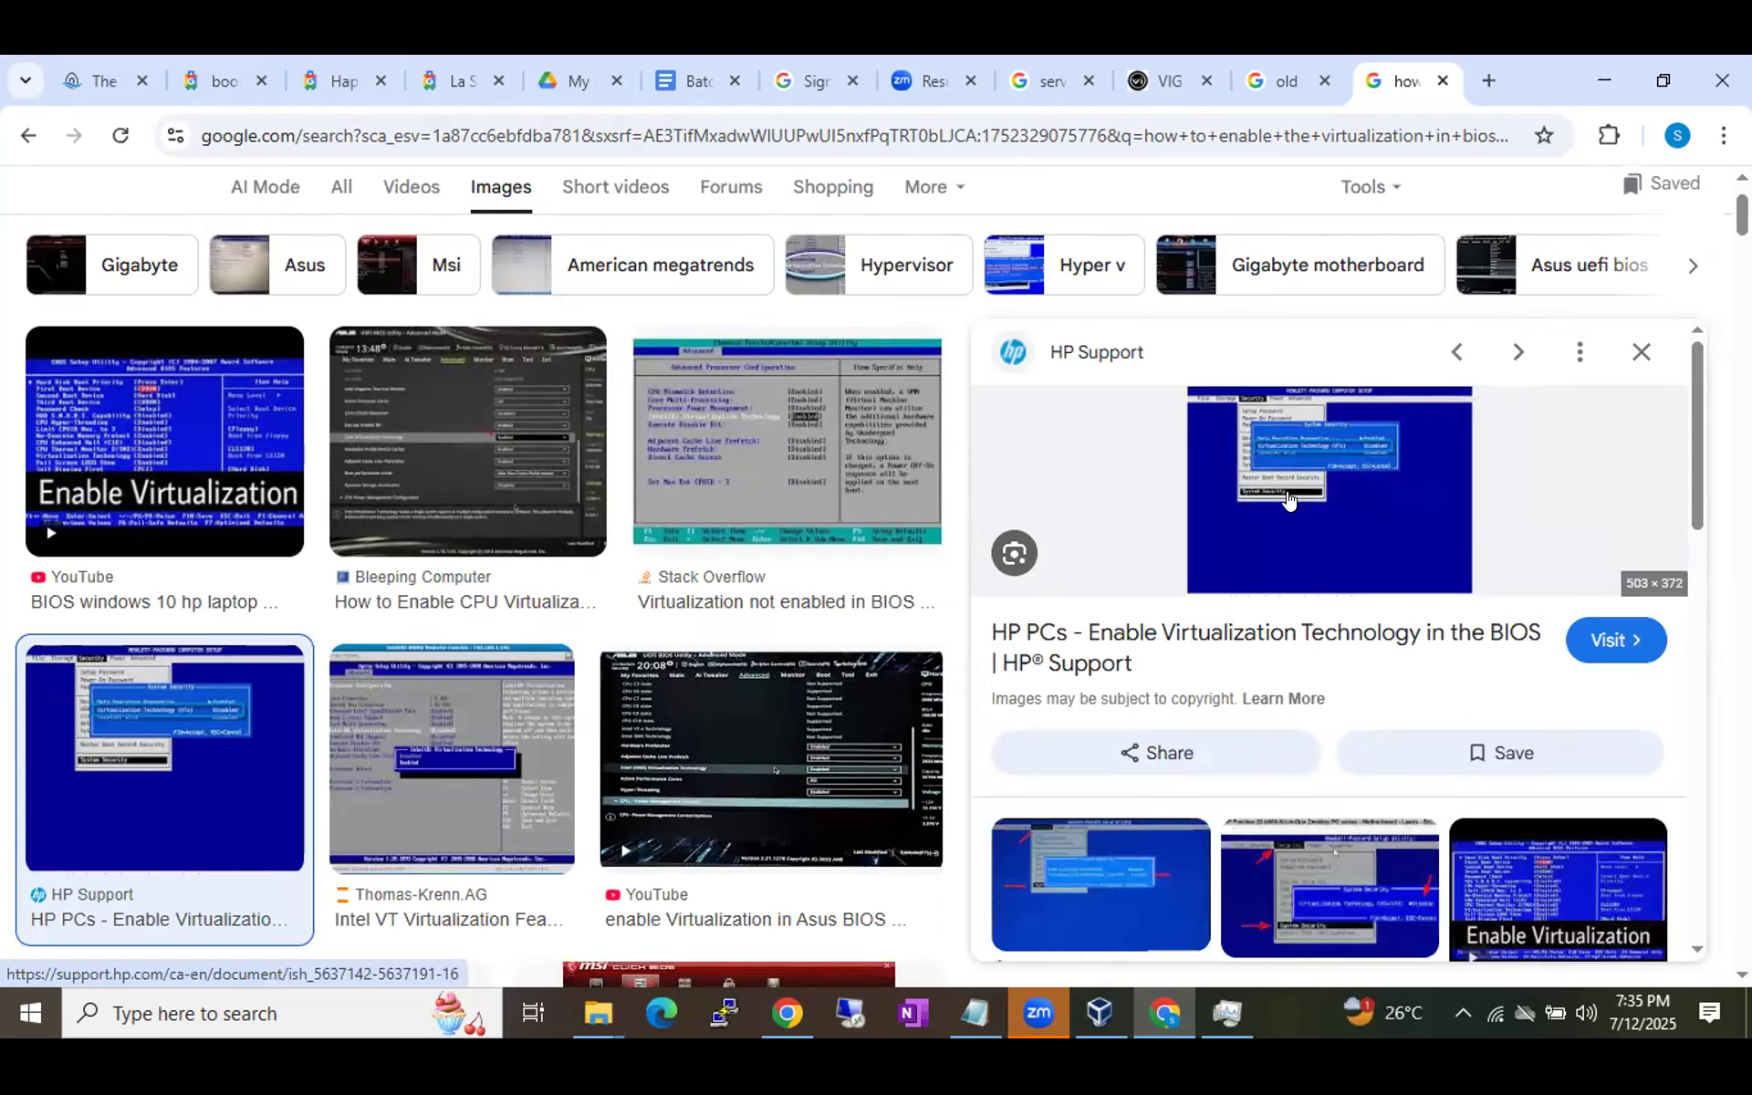
# Read through the HP Support virtualization article, close it, and return to VirtualBox Manager.
pyautogui.click(1321, 521)
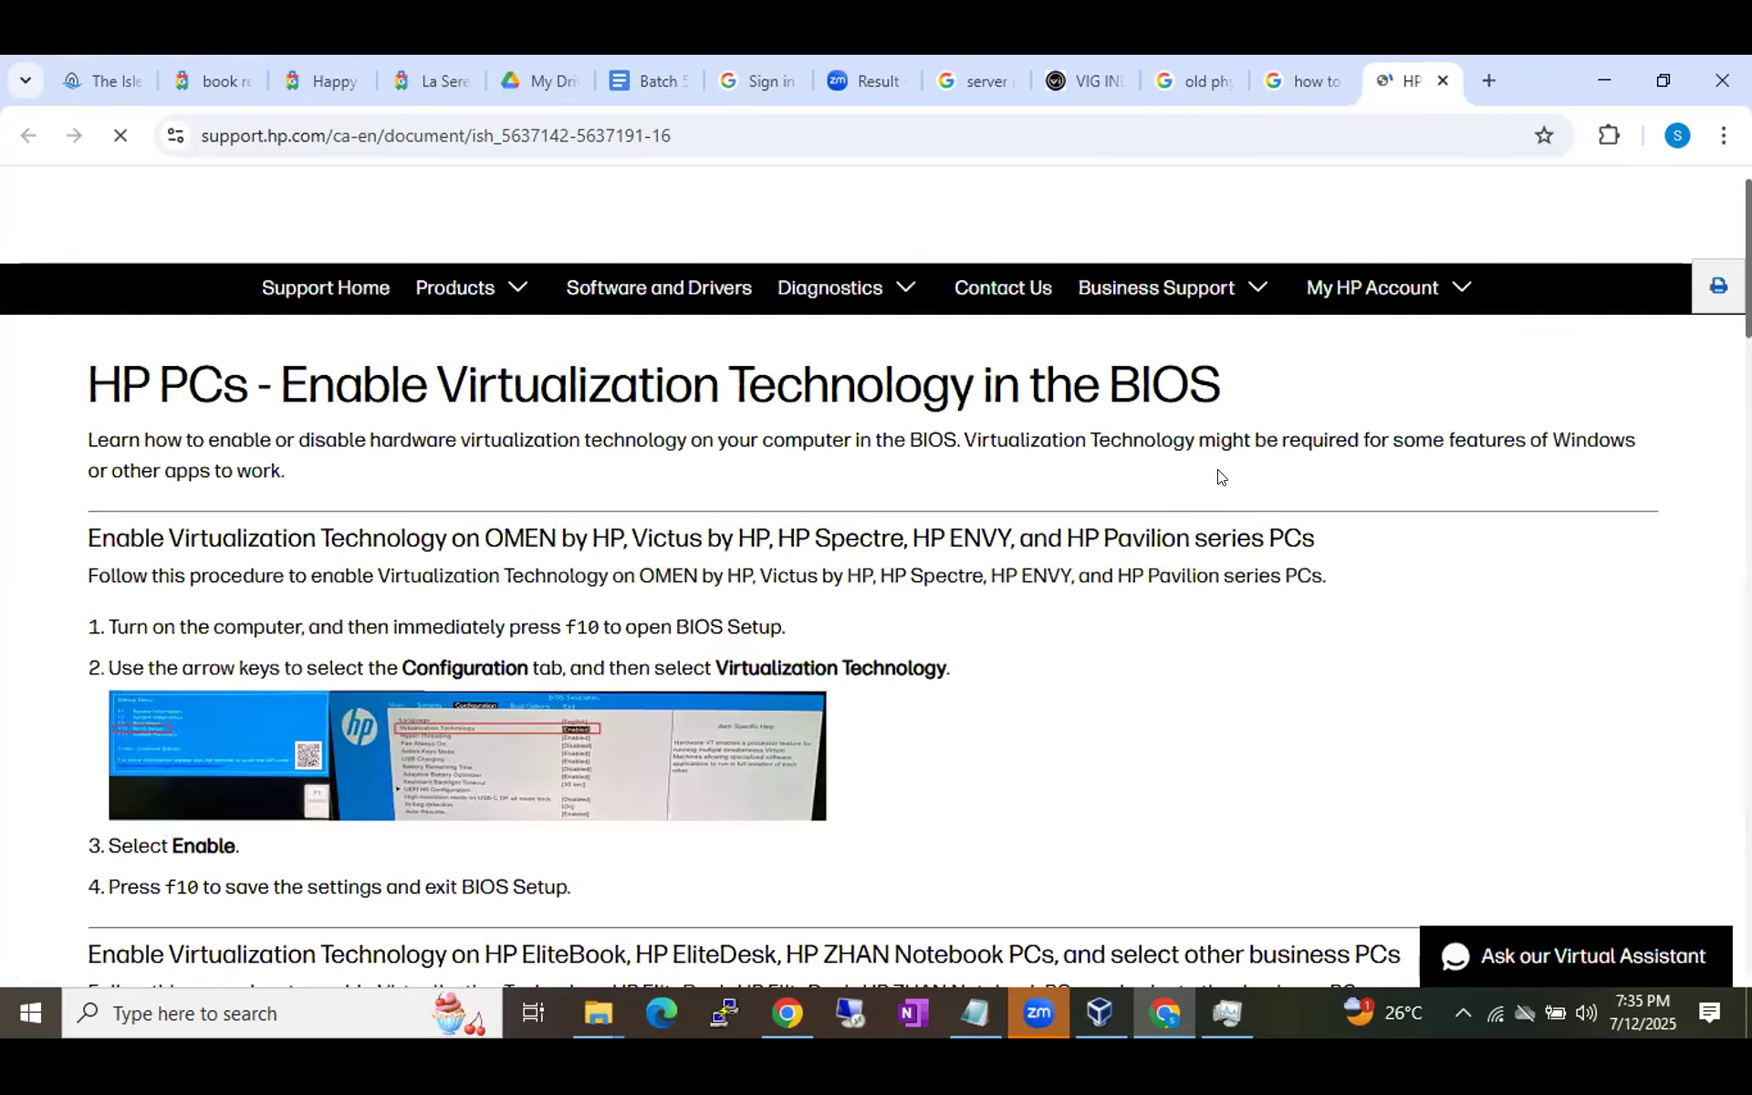
pyautogui.scroll(-12, 1218, 477)
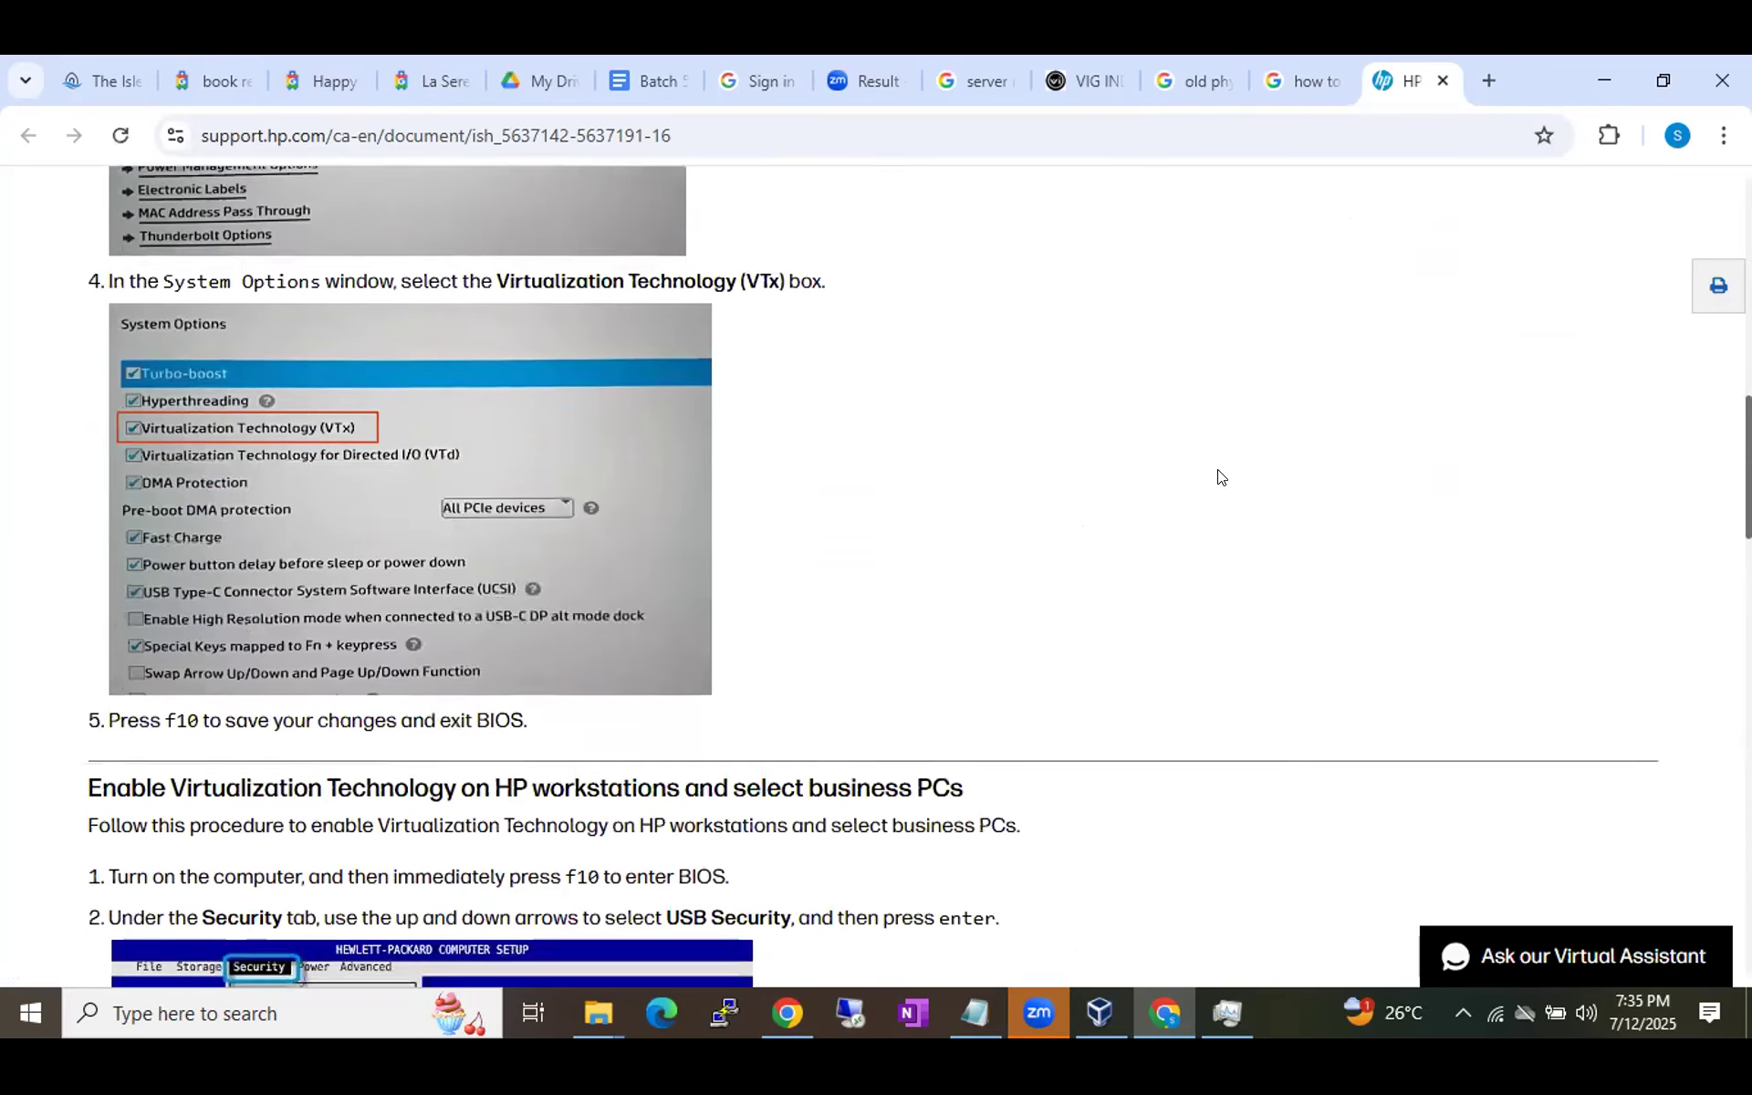
pyautogui.scroll(-5, 1219, 477)
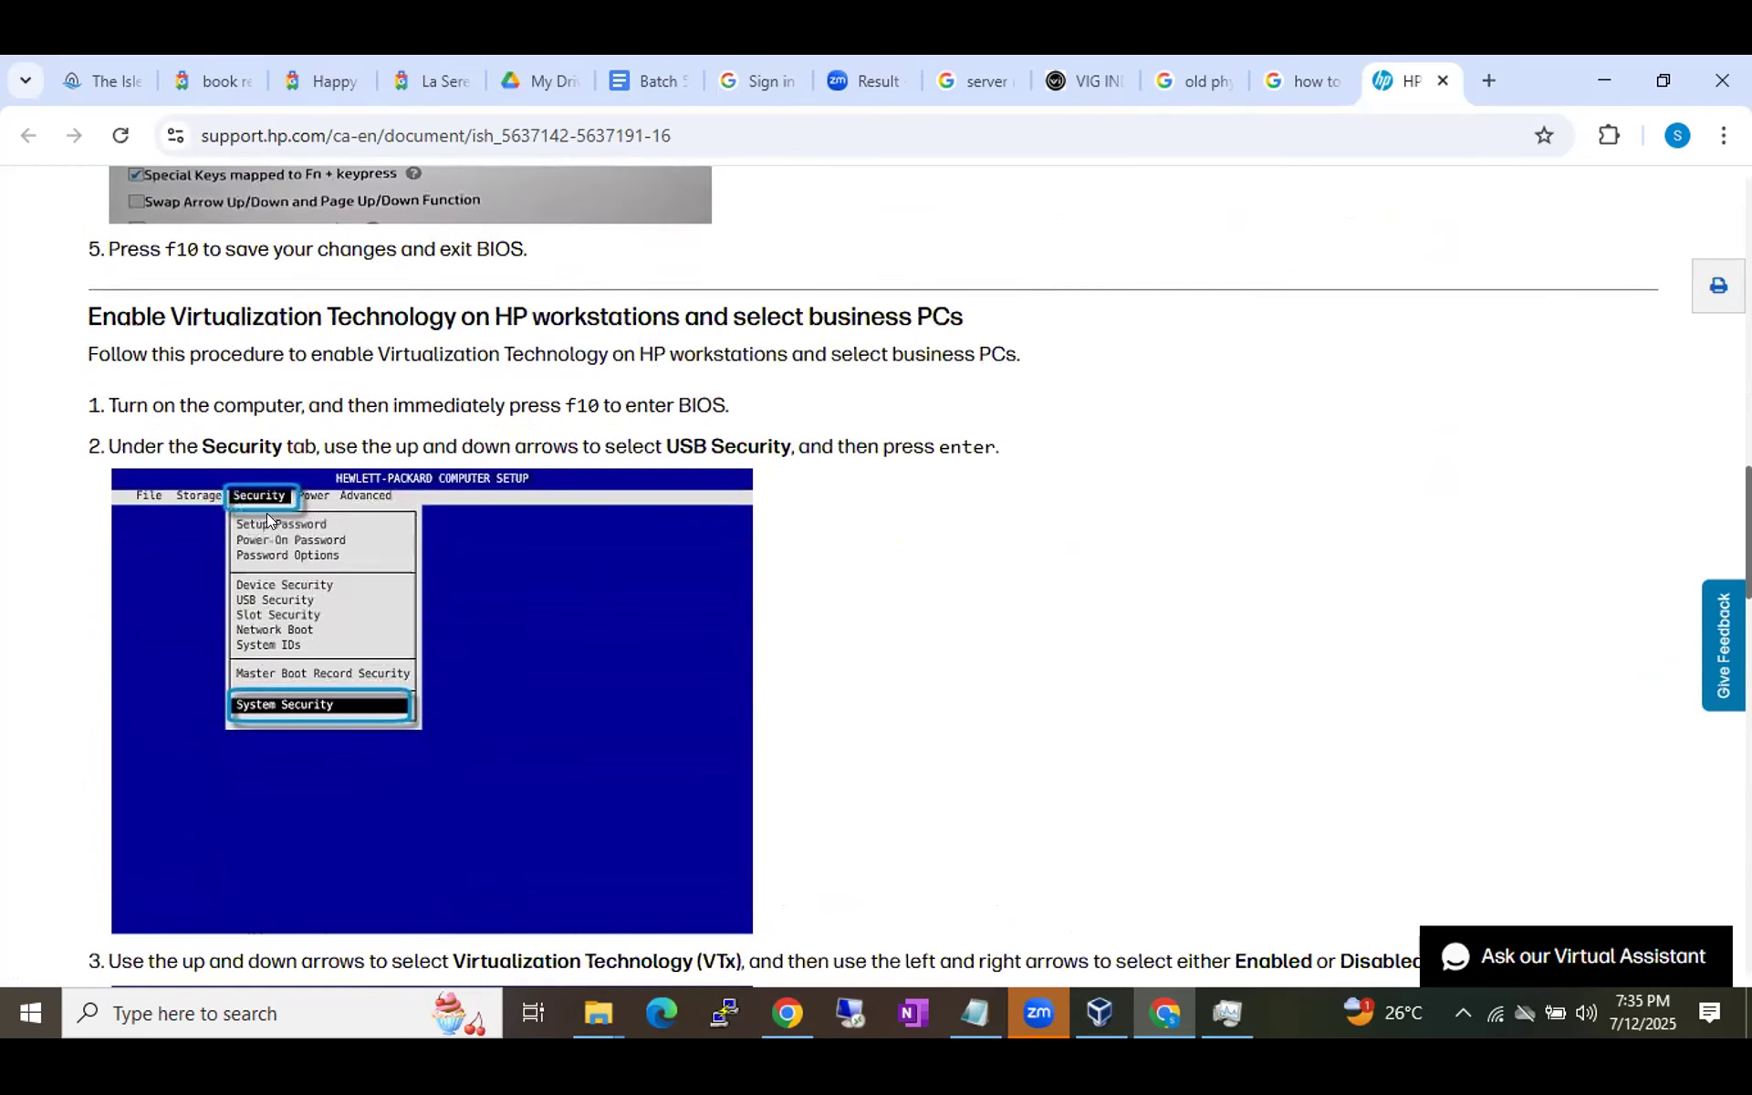
pyautogui.scroll(-6, 455, 613)
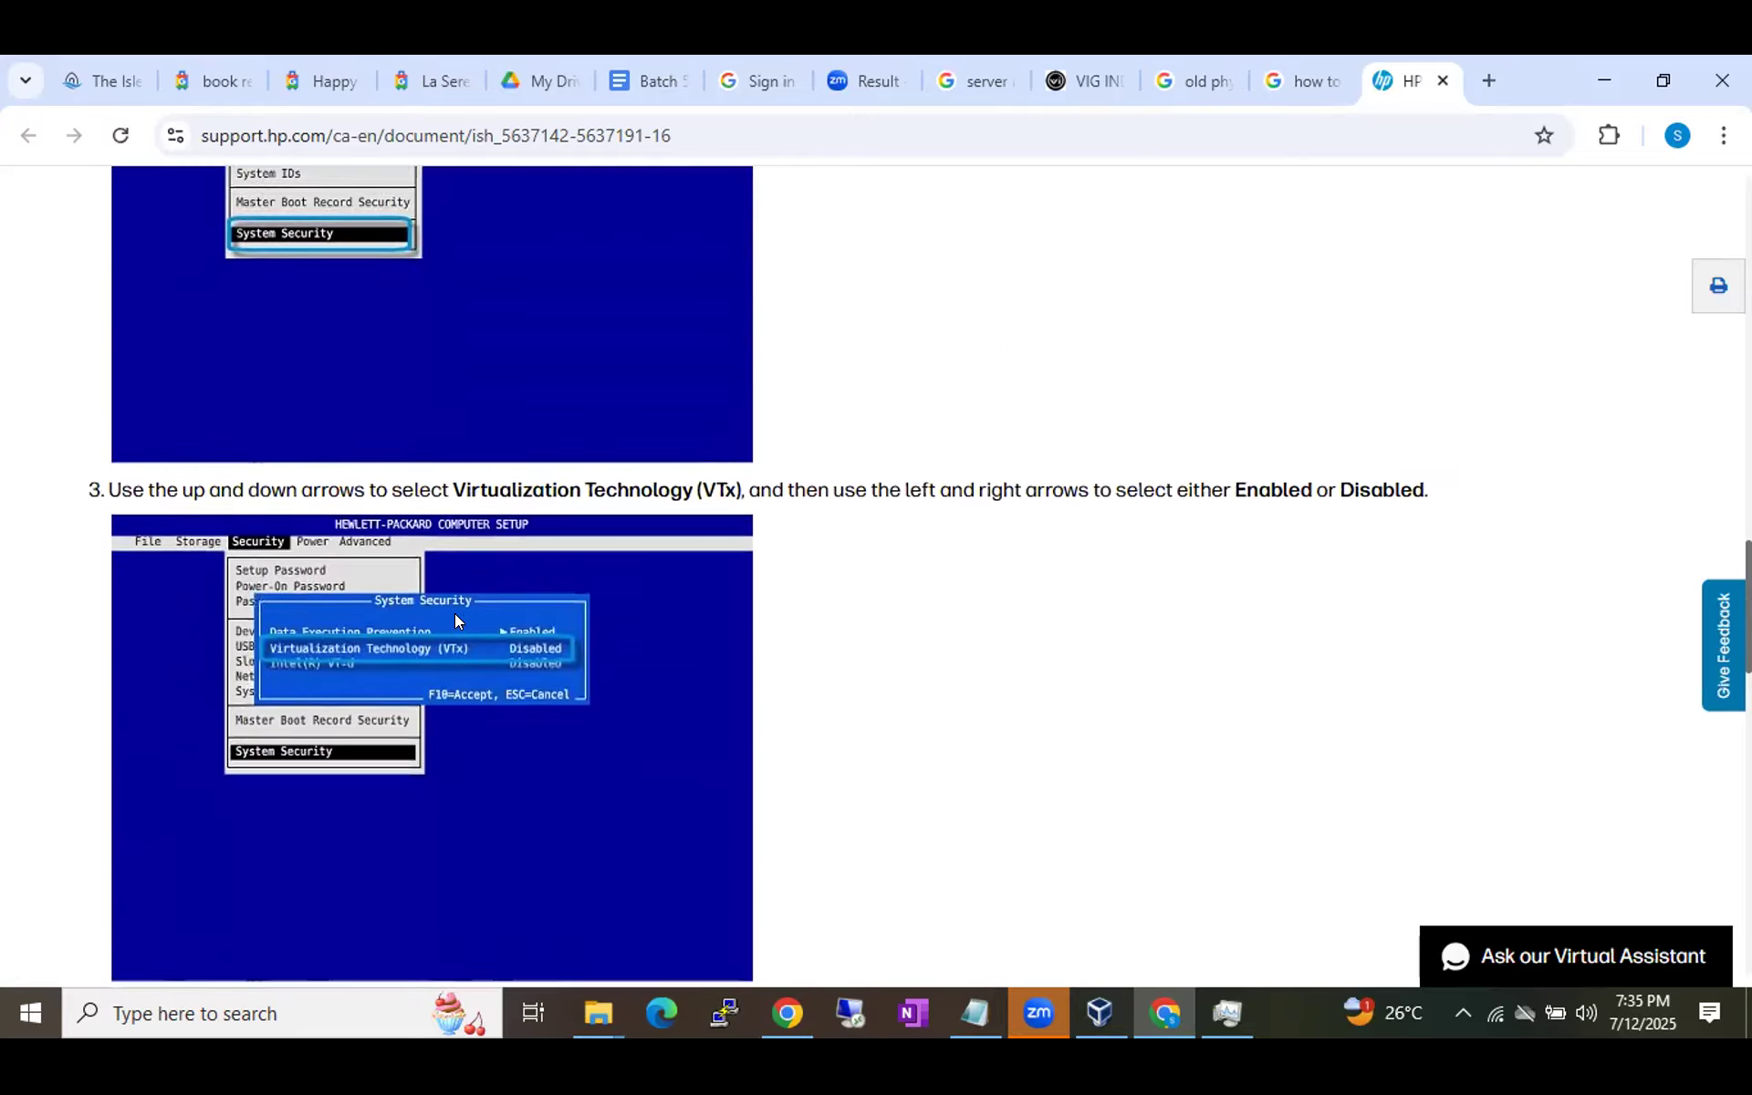
pyautogui.scroll(1, 455, 613)
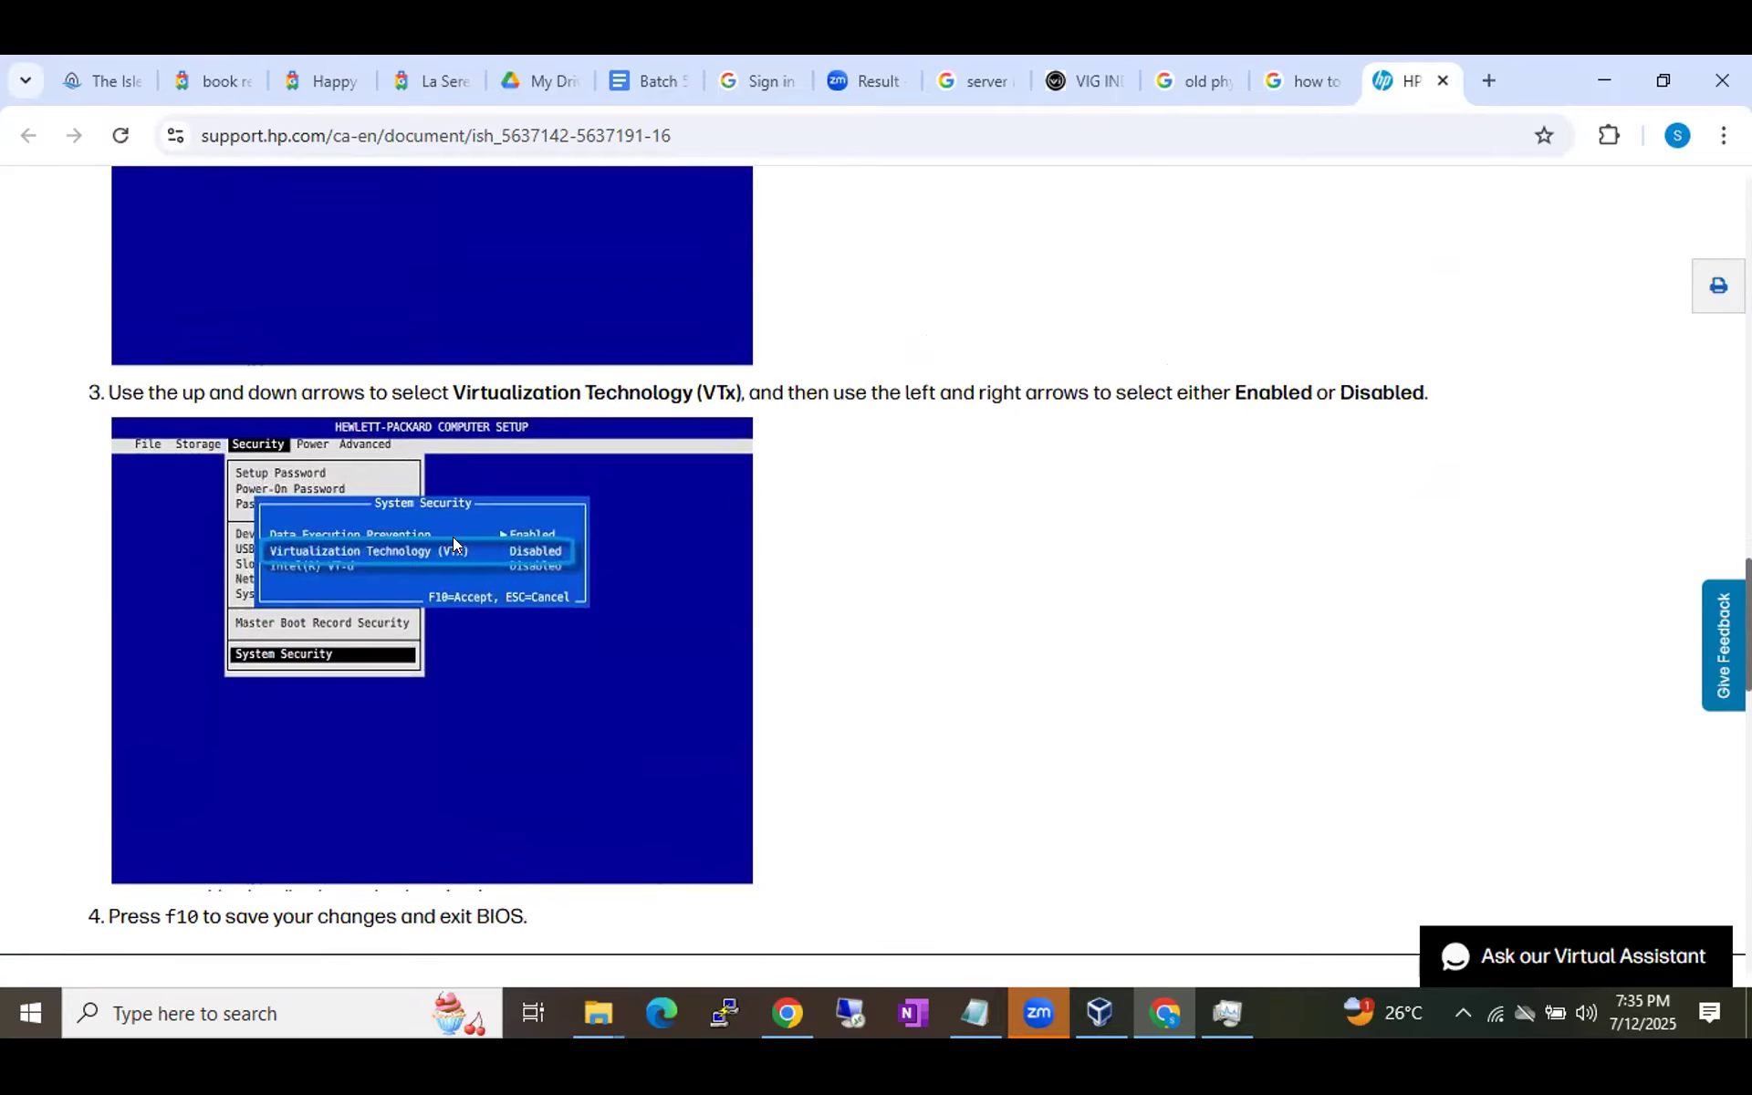
pyautogui.keyDown('ctrl'); pyautogui.scroll(5, 457, 551); pyautogui.keyUp('ctrl')
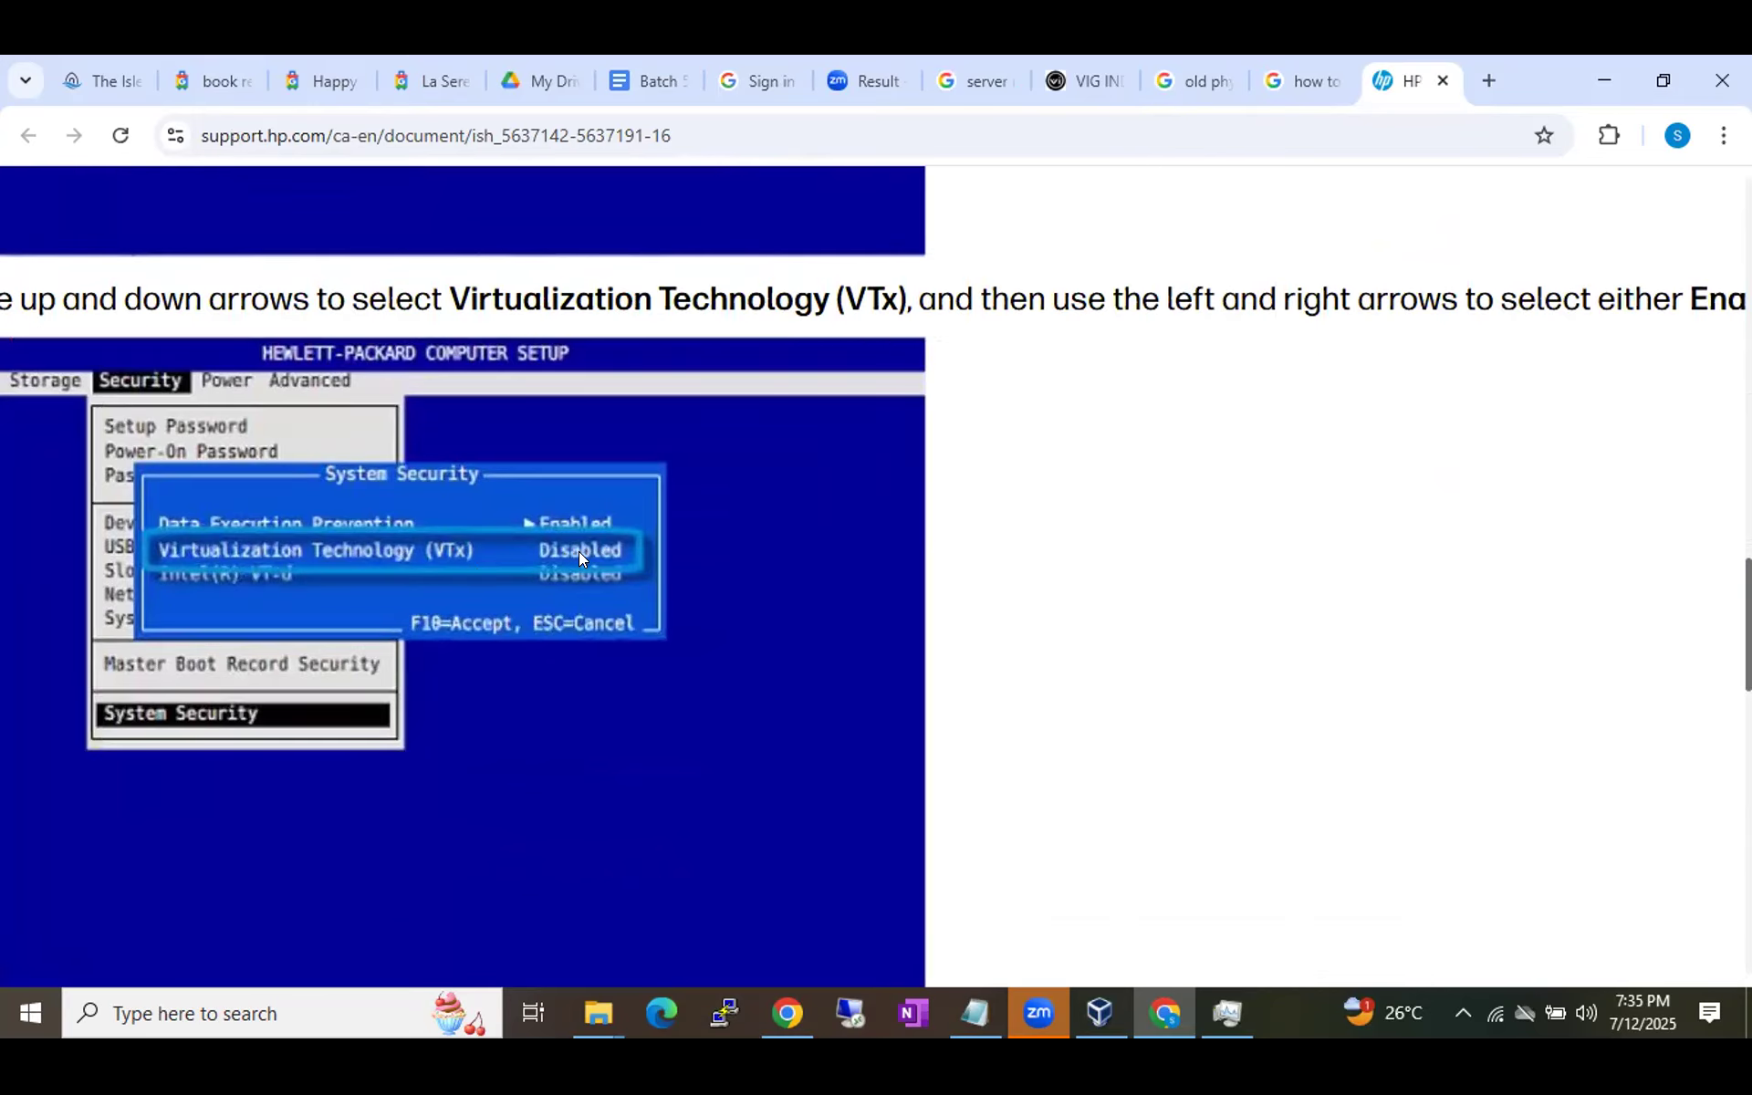
pyautogui.scroll(-5, 521, 570)
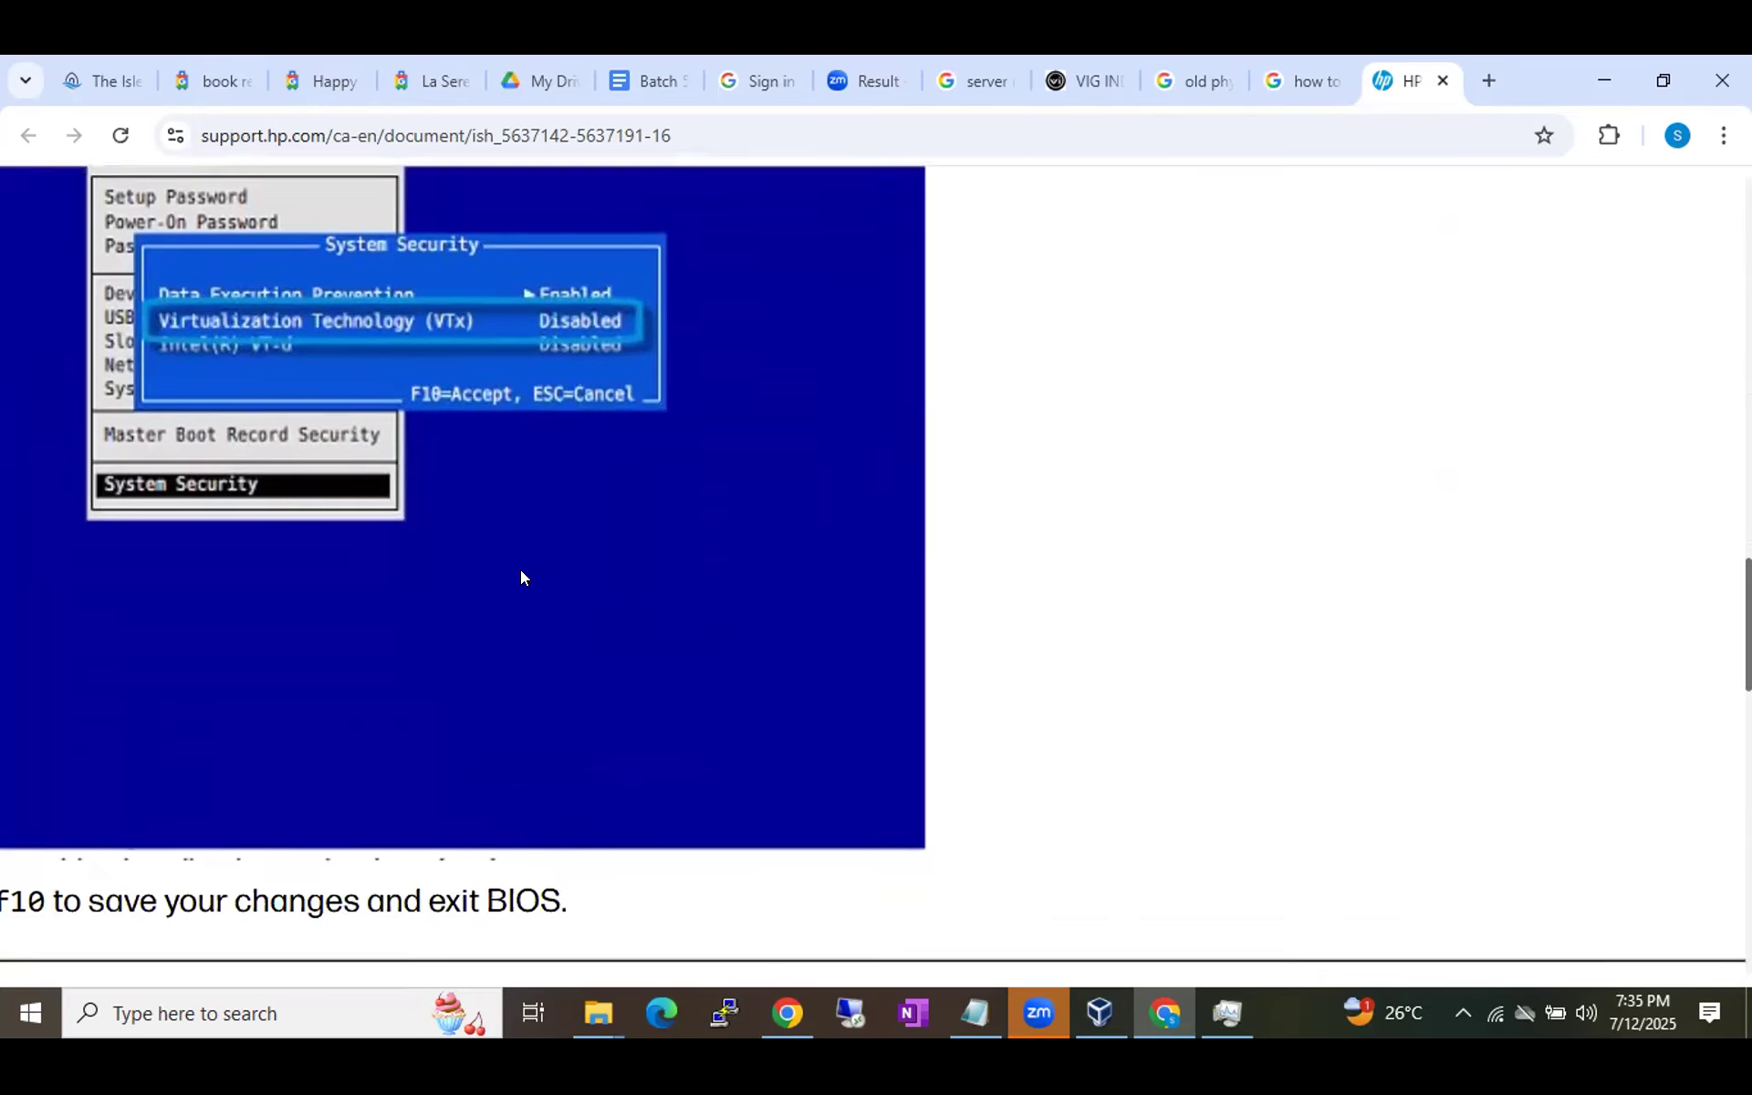
pyautogui.scroll(3, 520, 569)
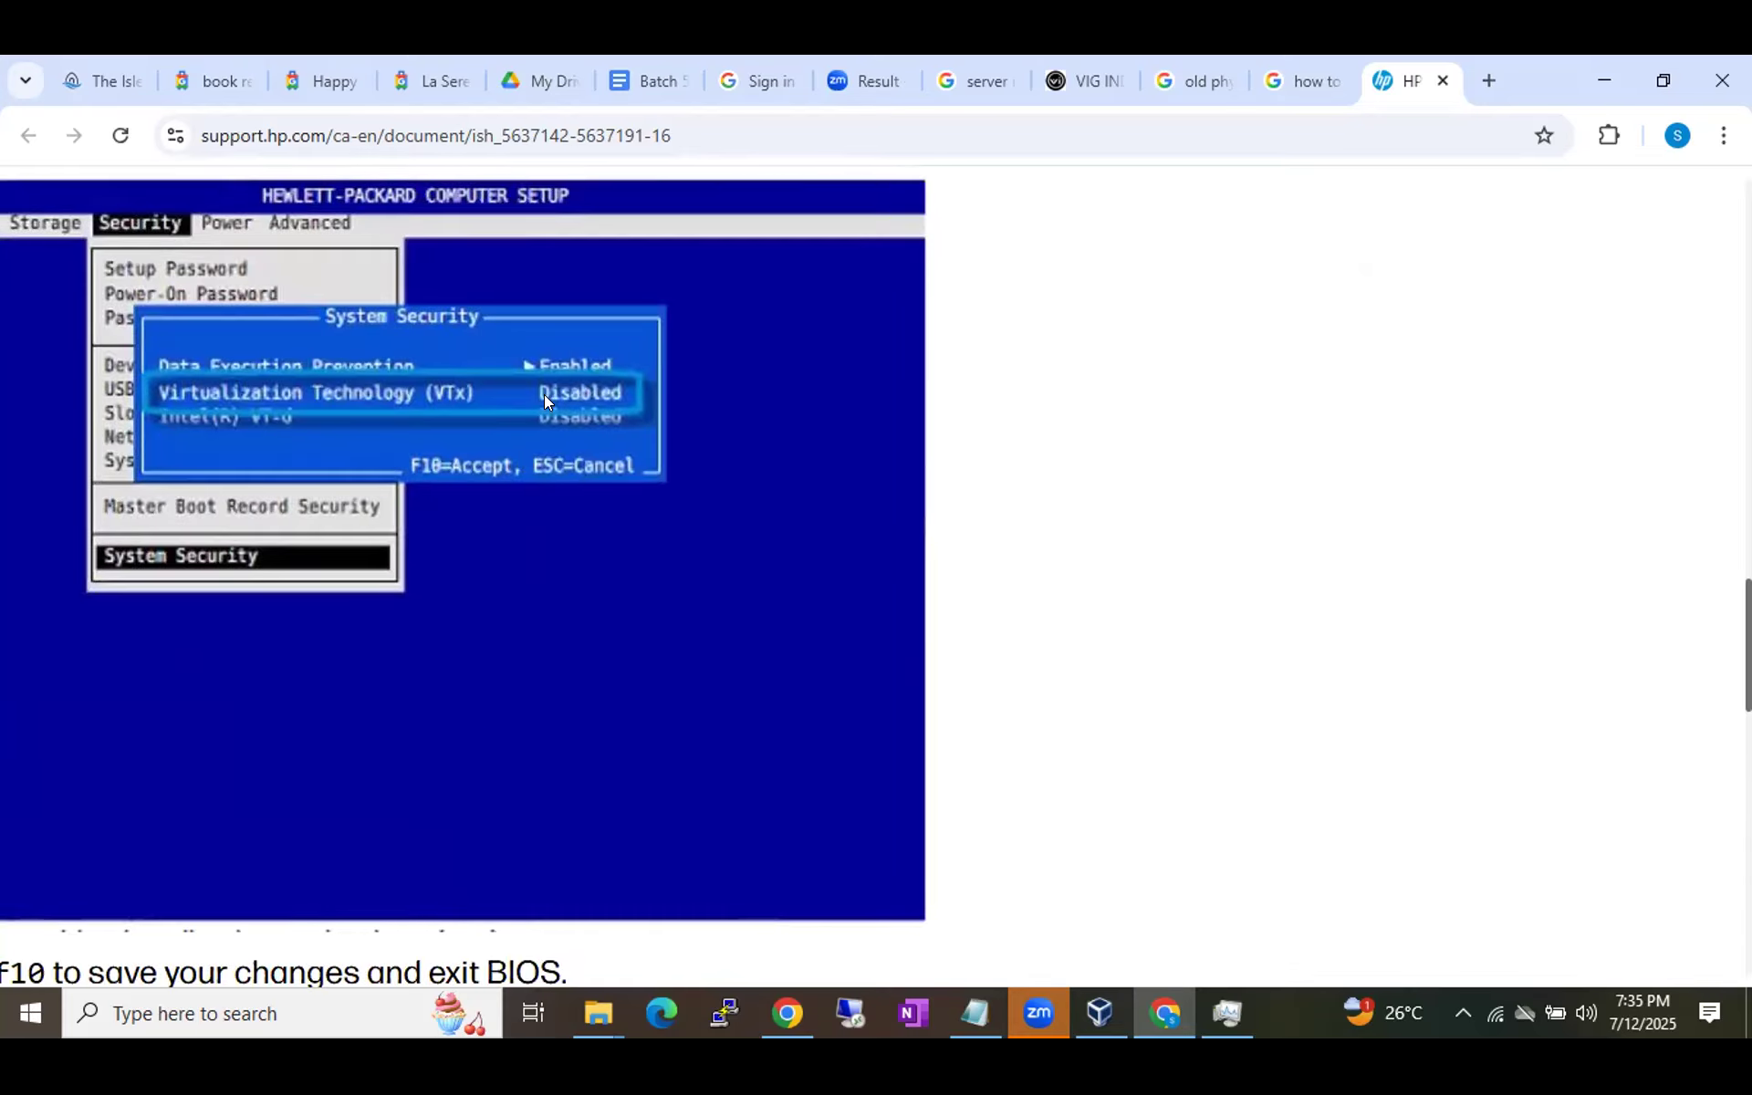
pyautogui.scroll(-7, 597, 421)
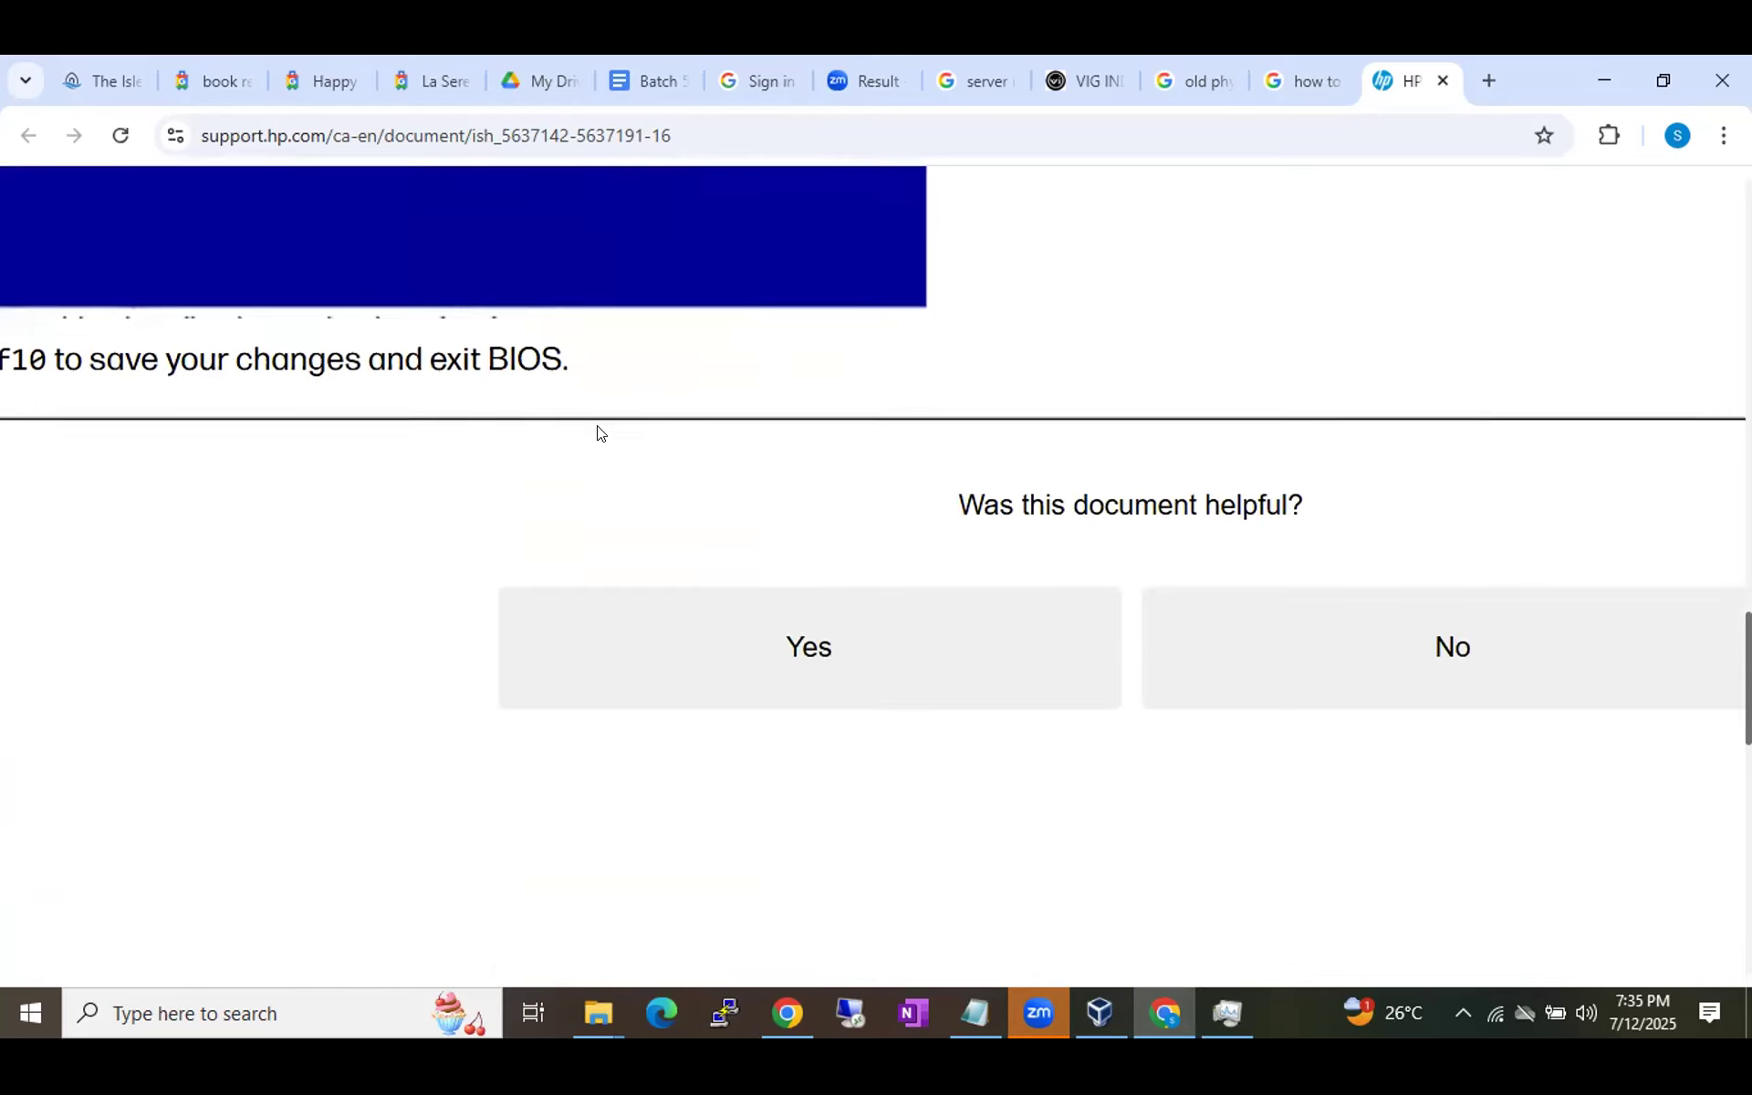
pyautogui.scroll(6, 597, 426)
pyautogui.scroll(-4, 597, 426)
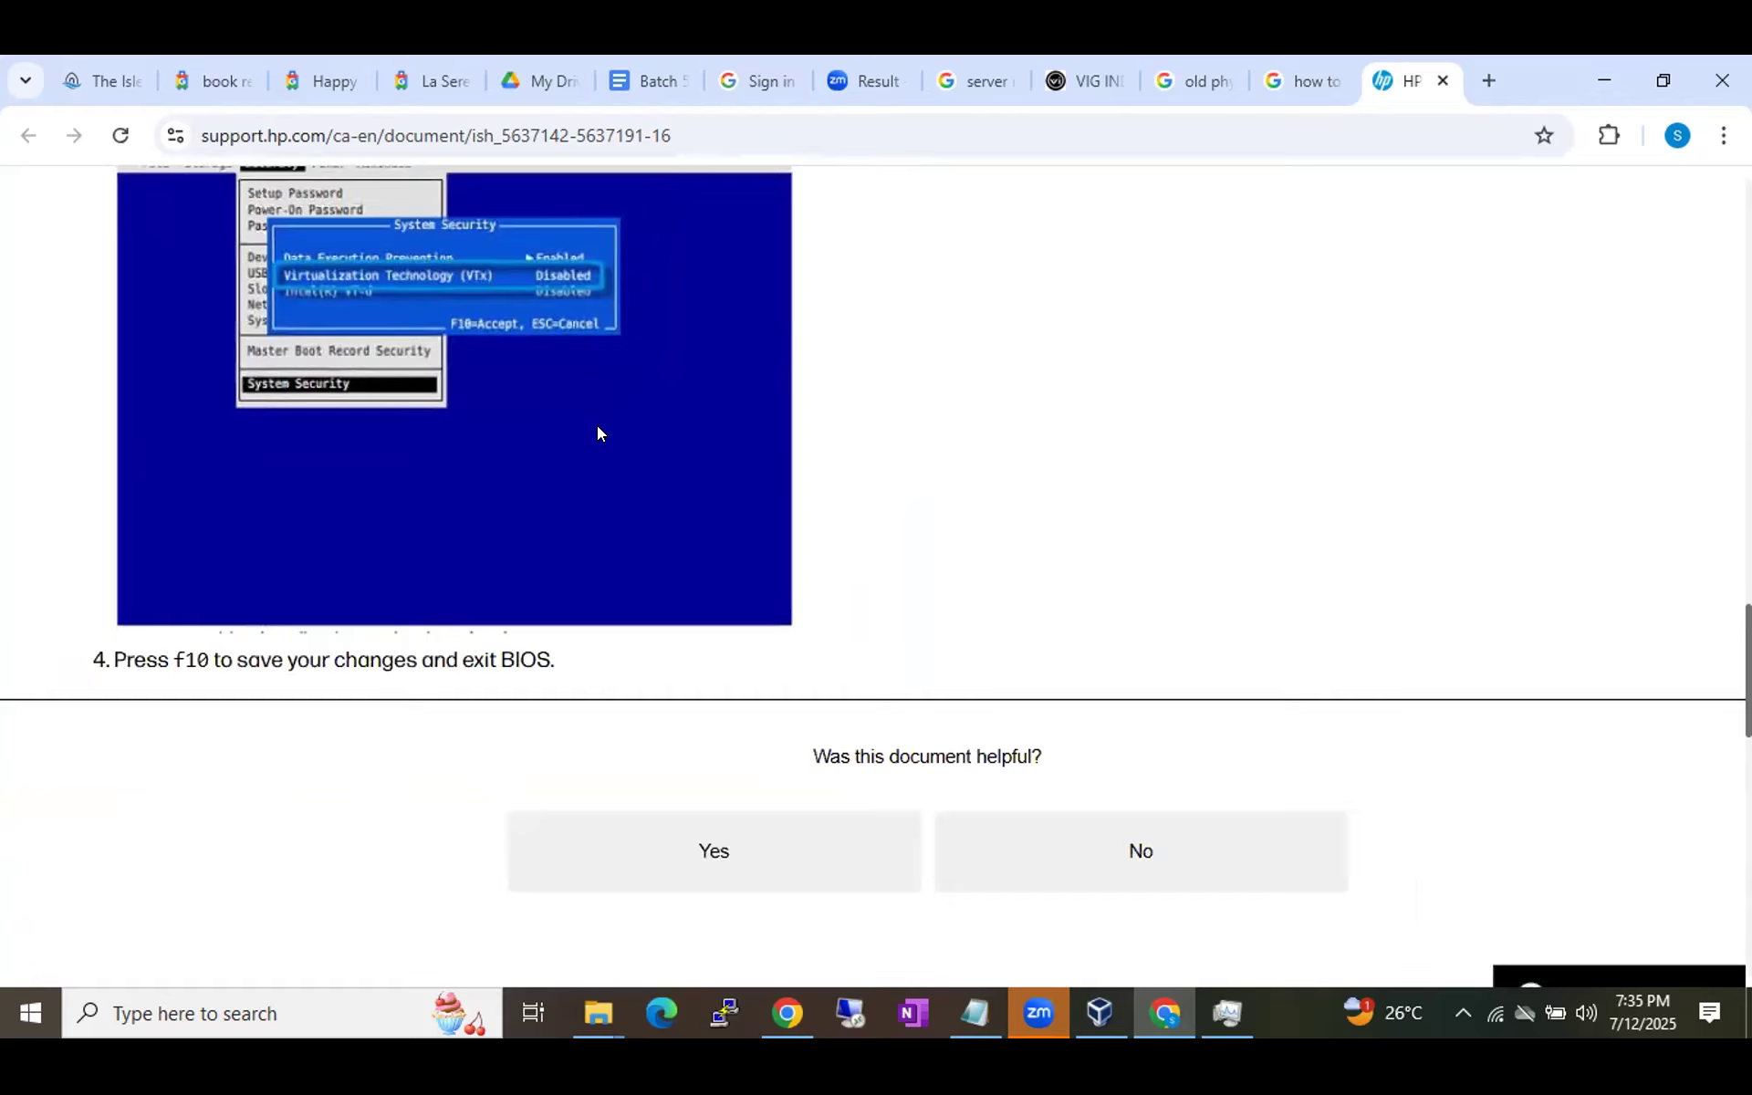
pyautogui.scroll(2, 597, 426)
pyautogui.scroll(4, 597, 426)
pyautogui.scroll(2, 597, 426)
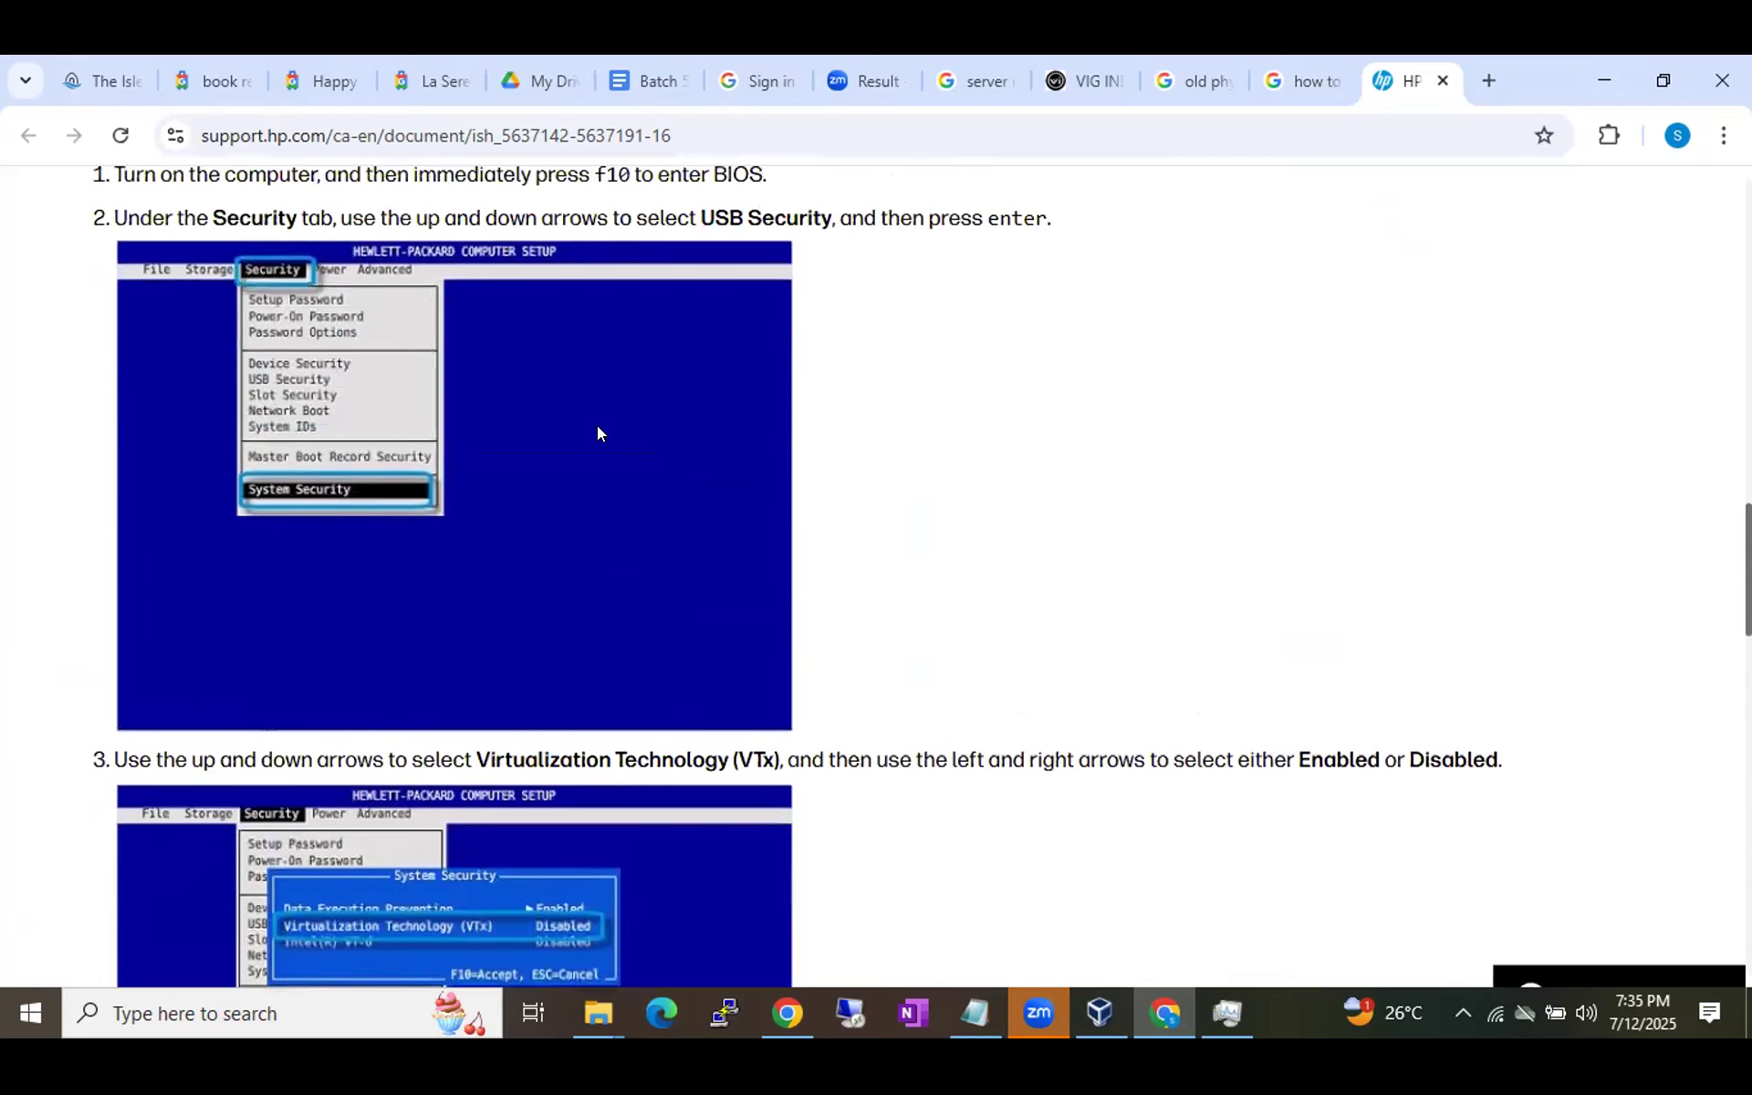
pyautogui.scroll(2, 597, 425)
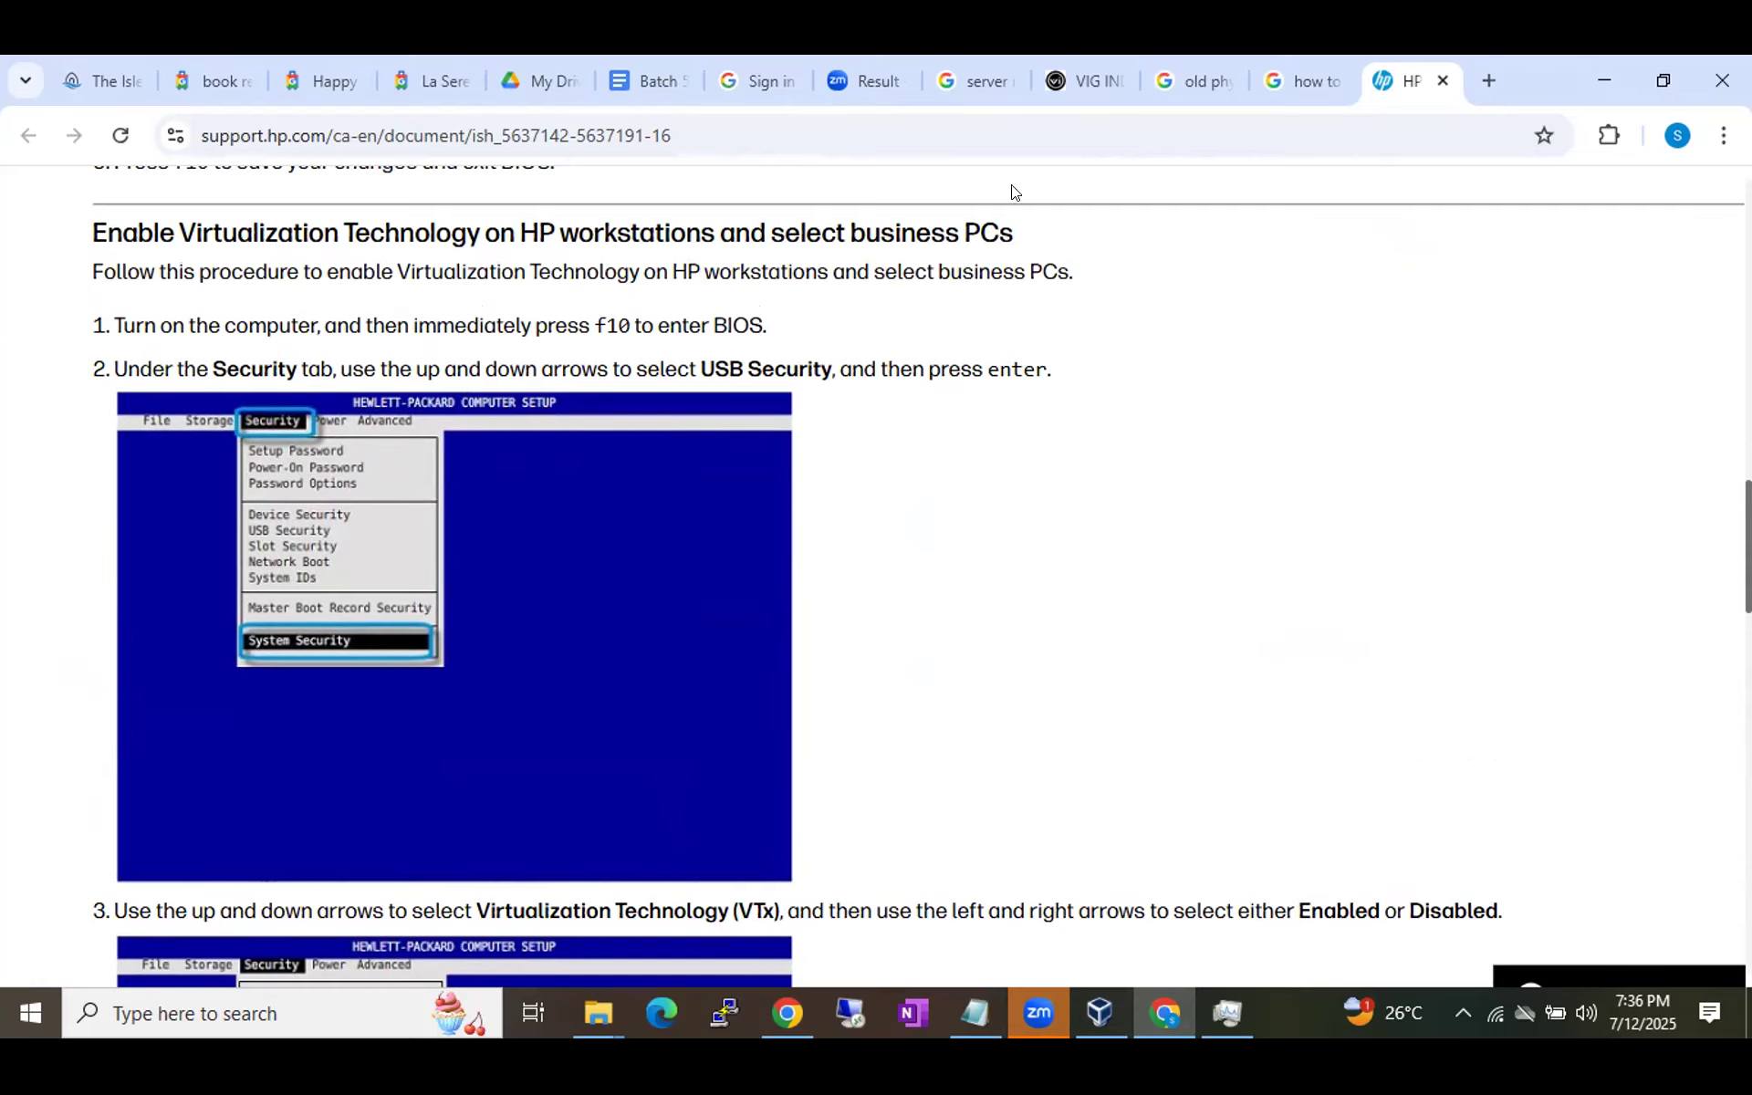
pyautogui.click(1445, 81)
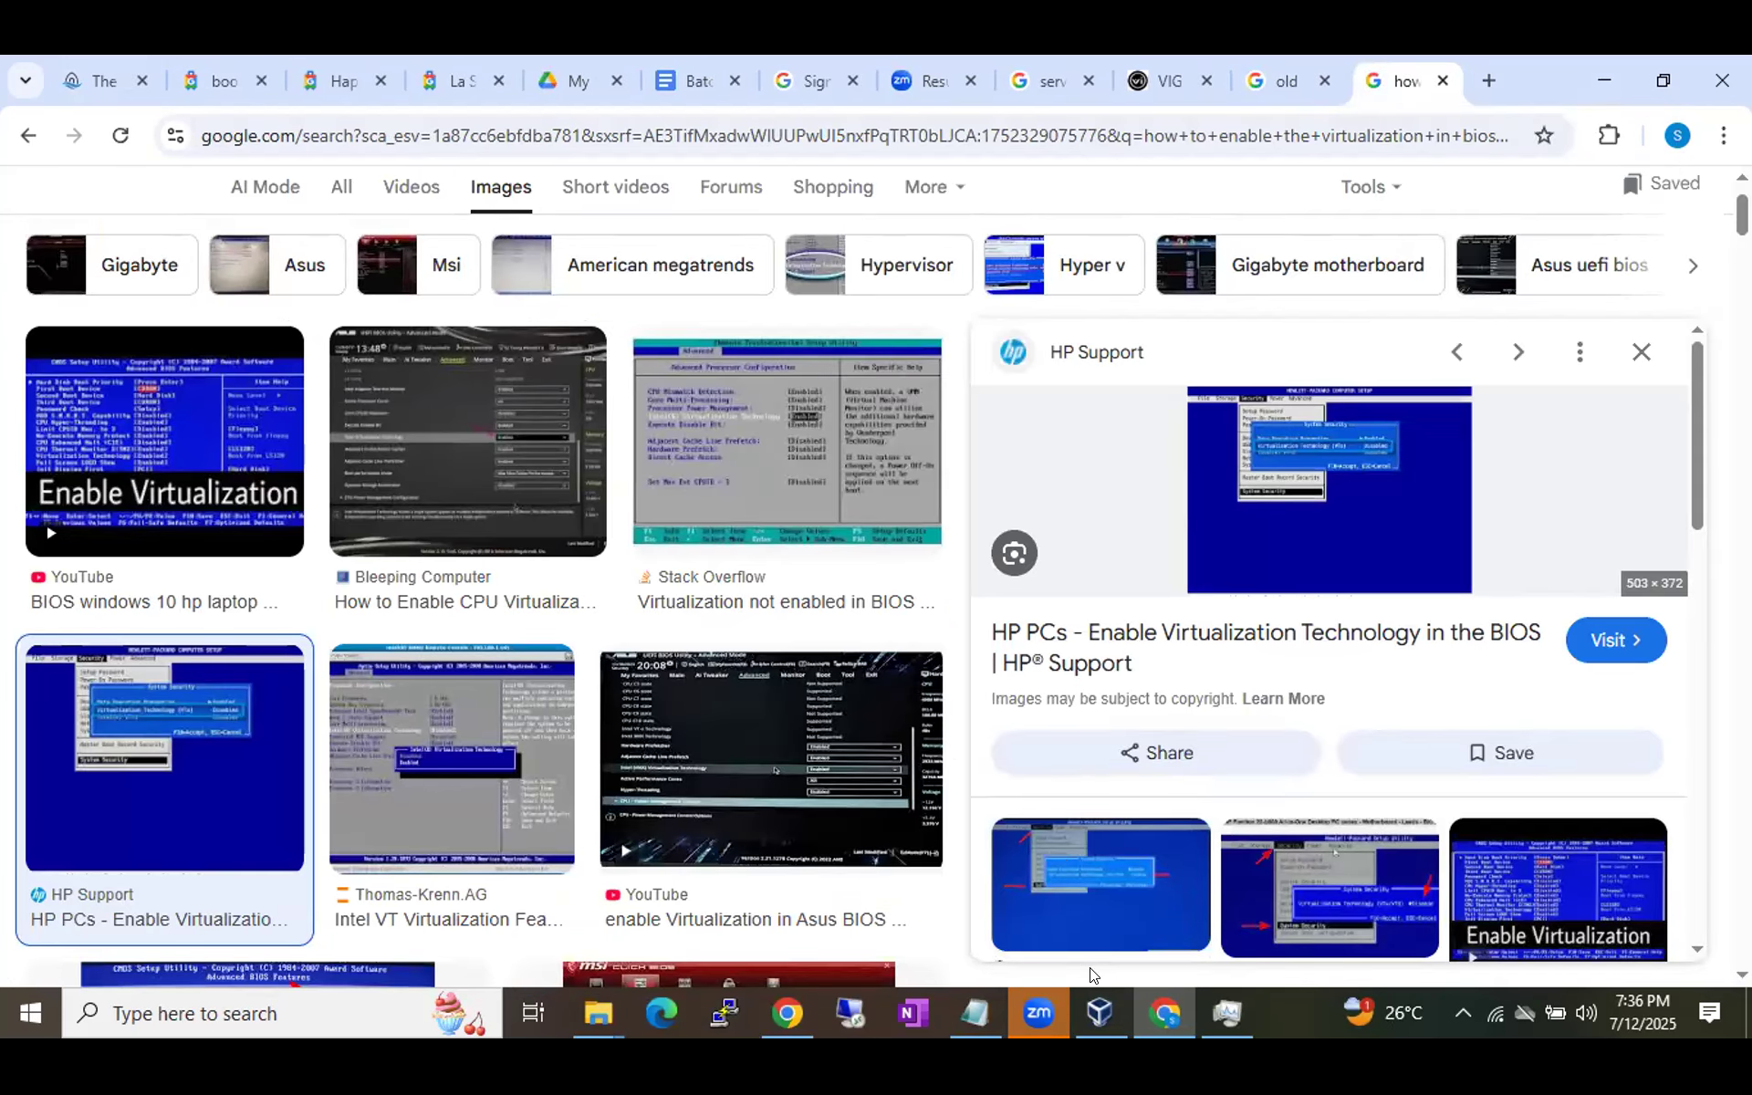
pyautogui.click(1097, 1011)
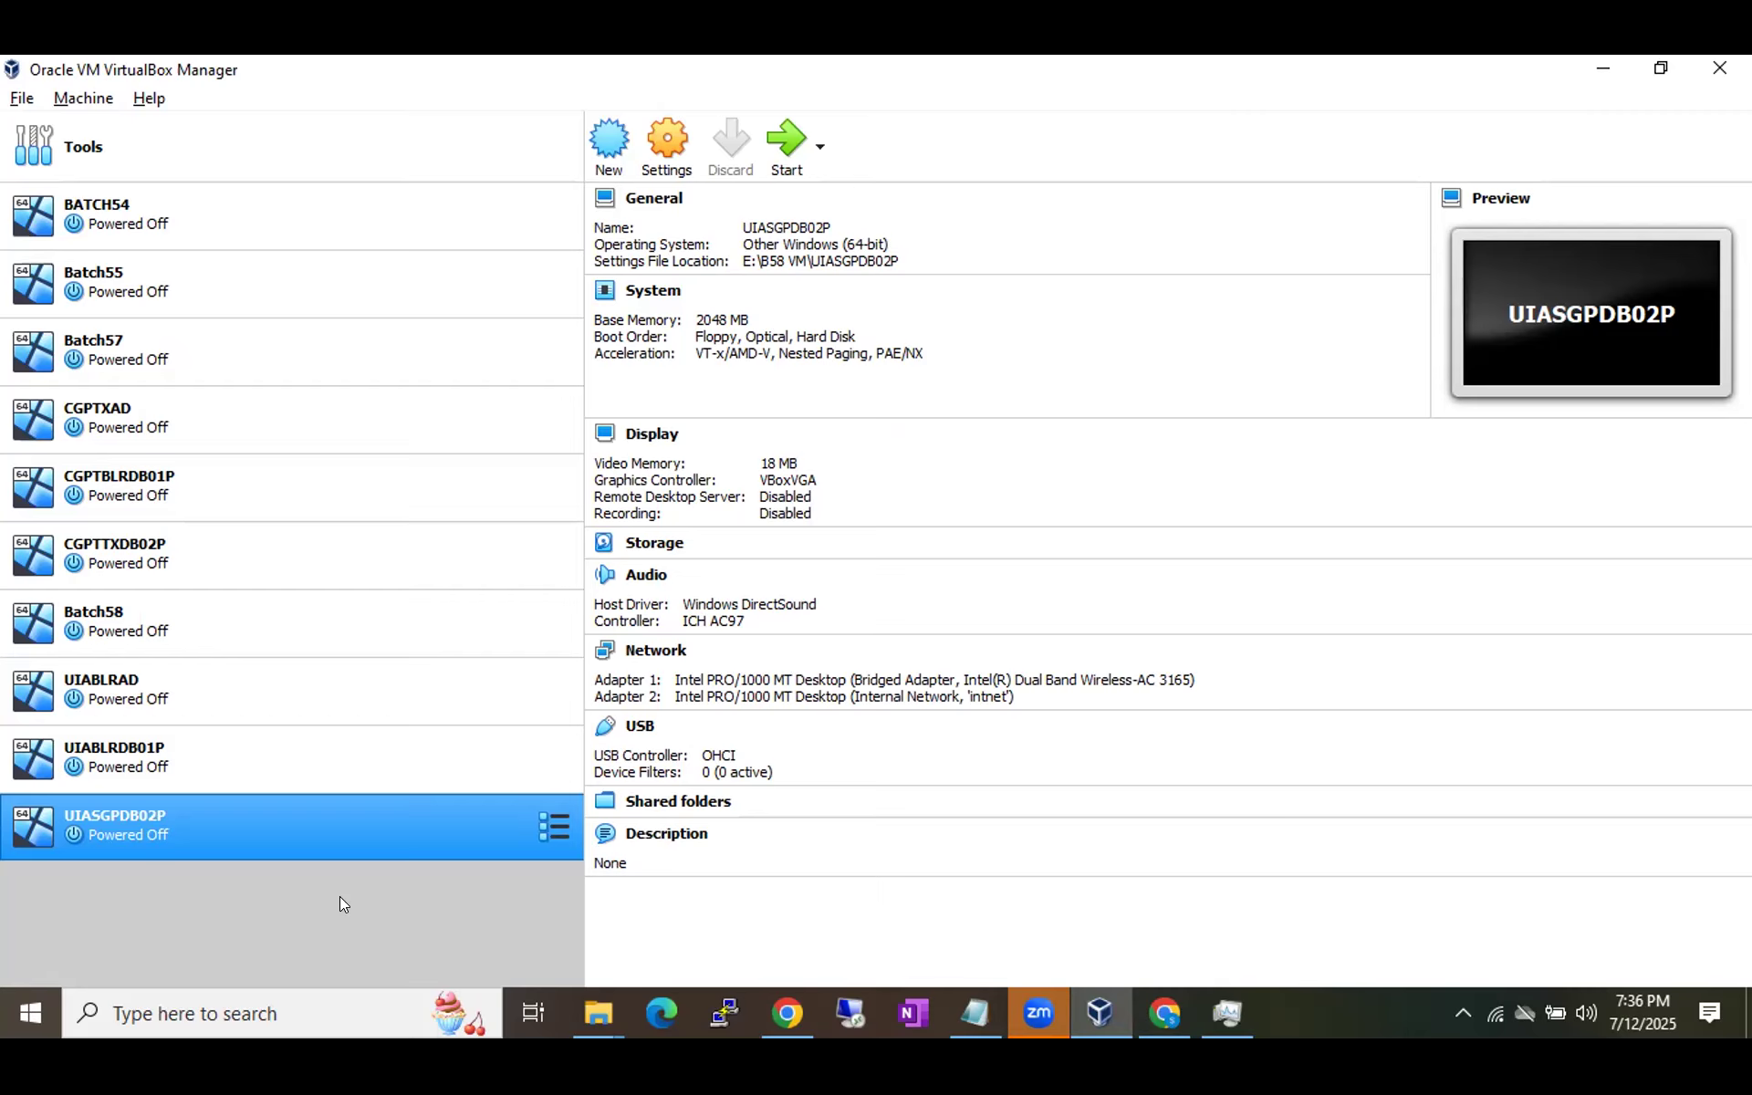
# Begin a new VM named Batch59VM, cancel it, and switch to This PC in File Explorer.
pyautogui.click(606, 155)
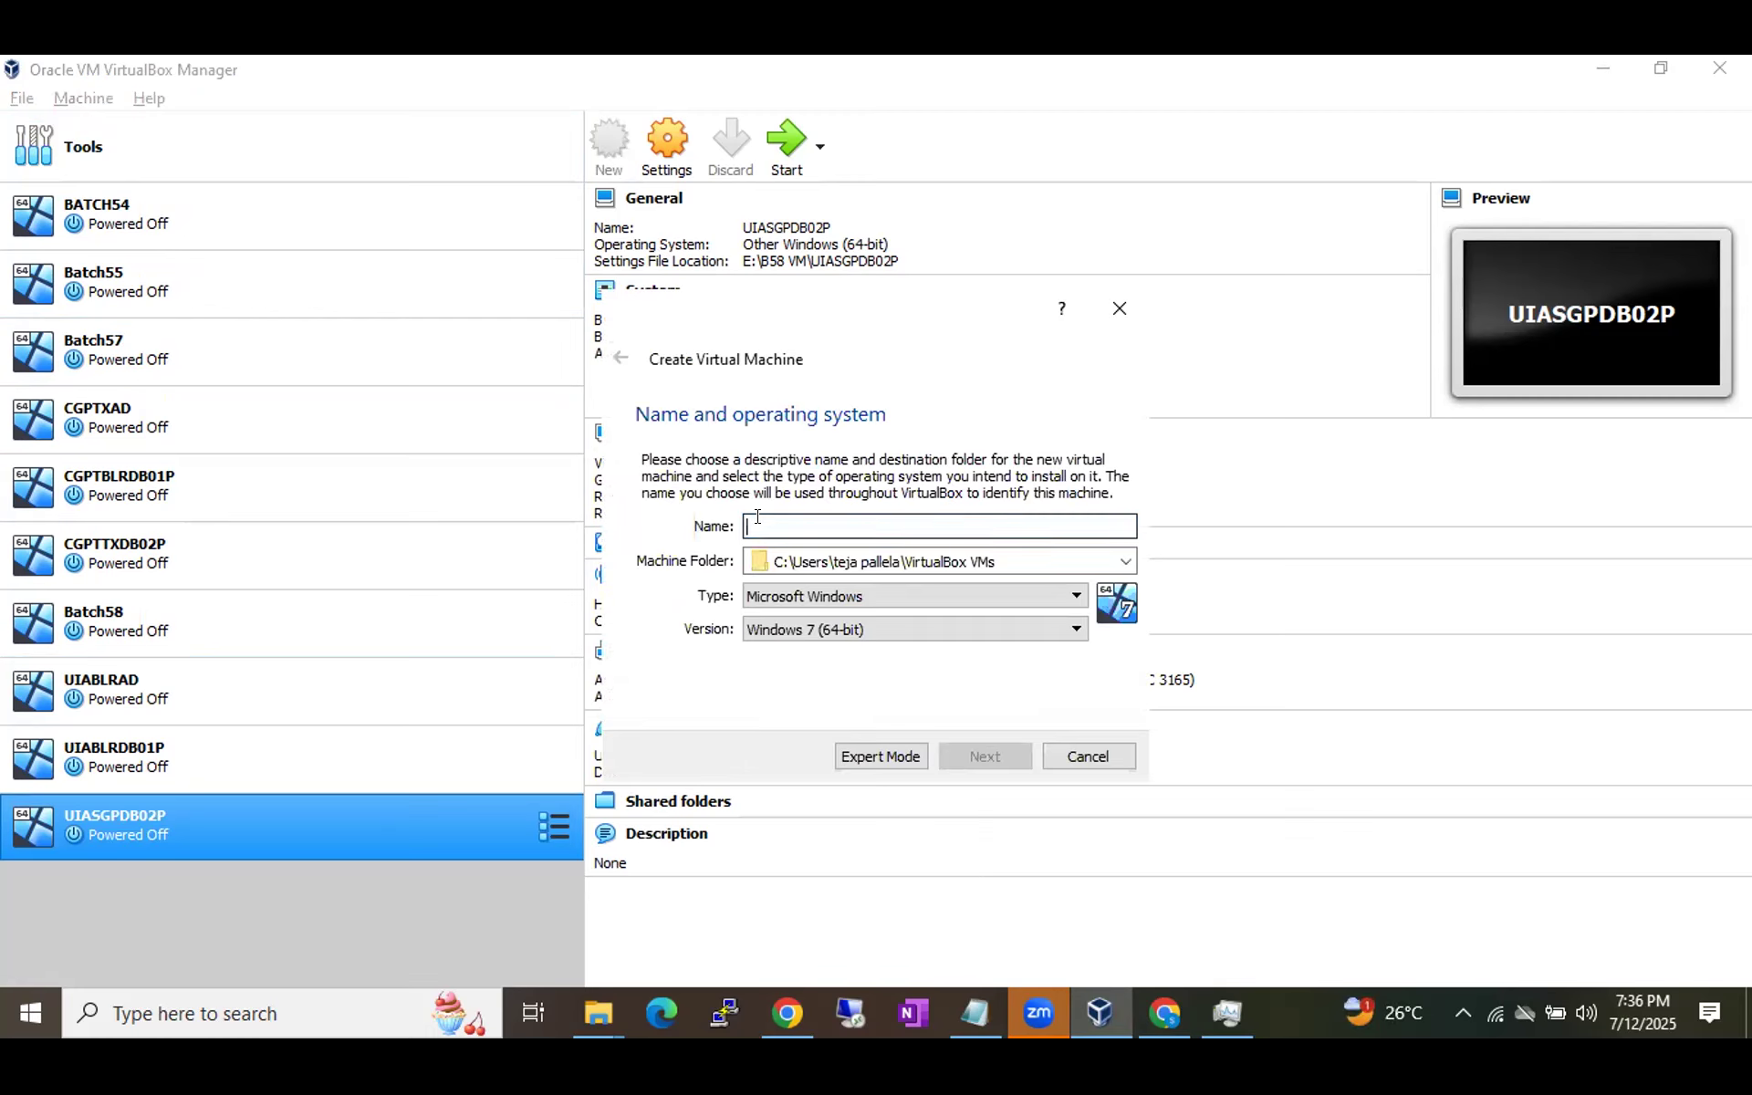
pyautogui.write('Bat')
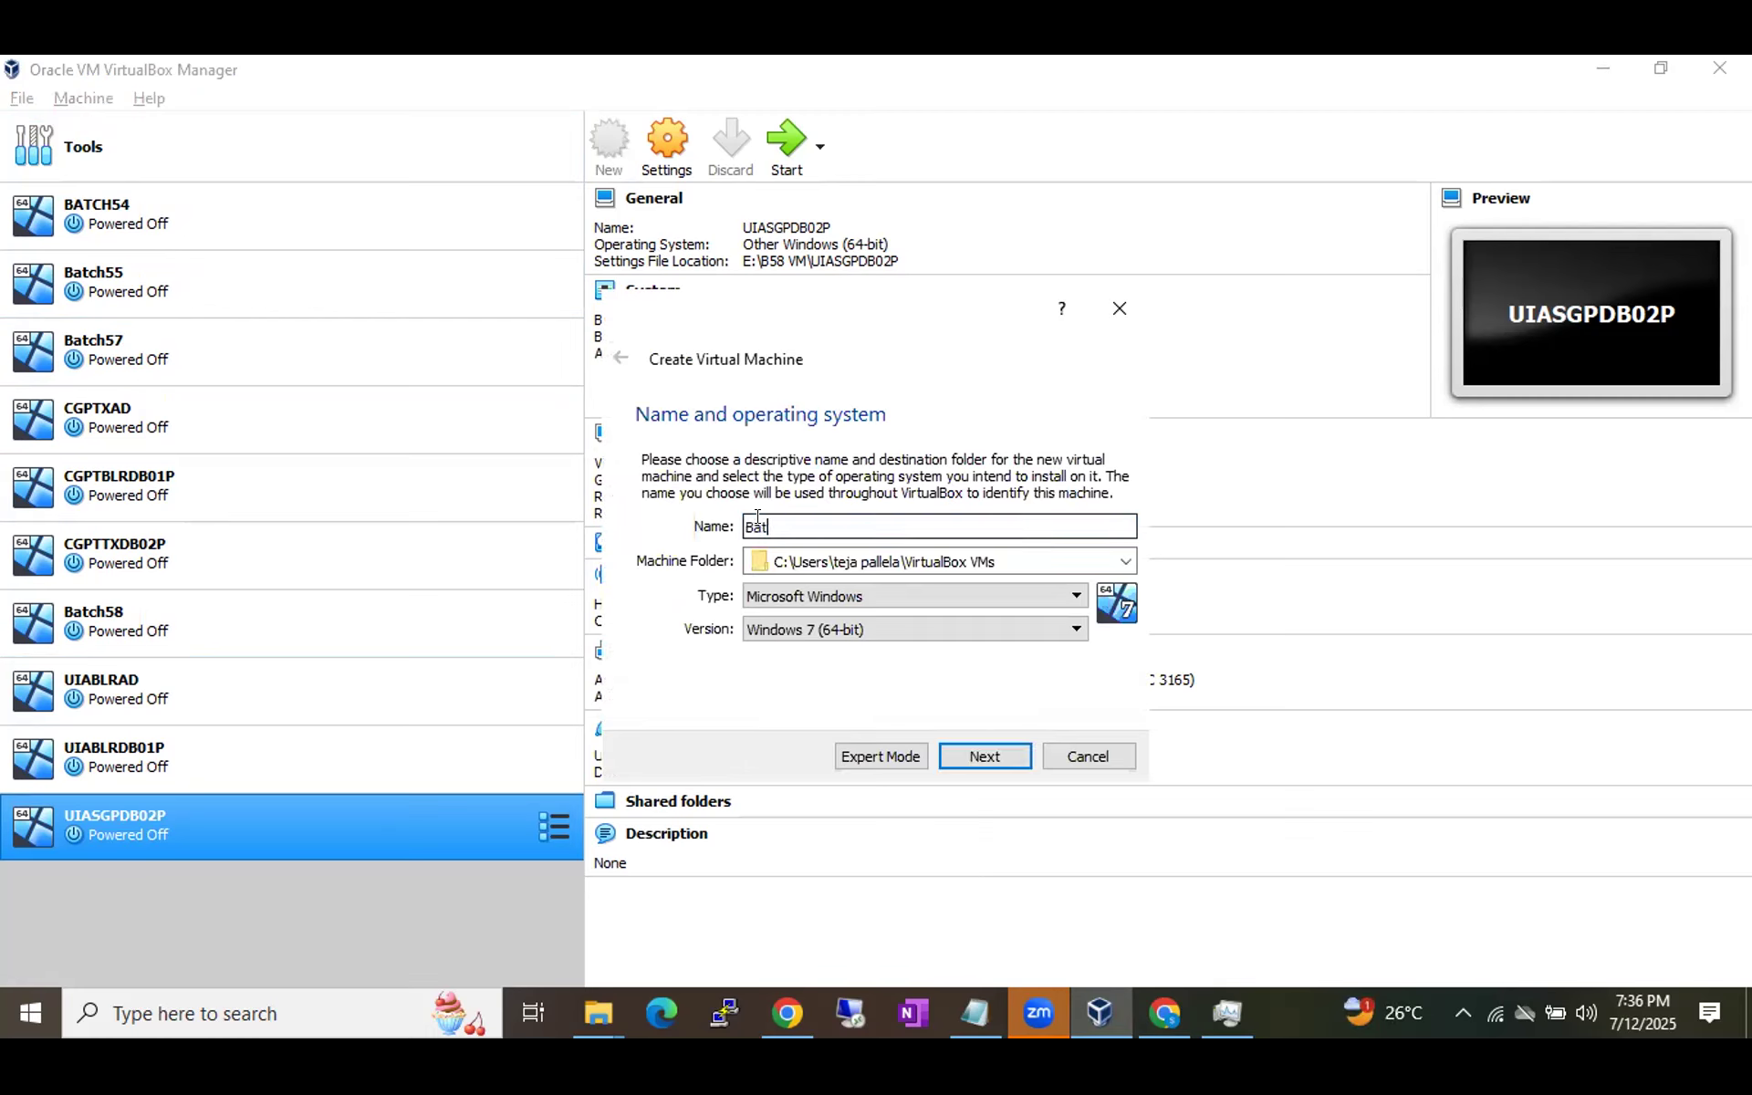
pyautogui.write('ch59VM')
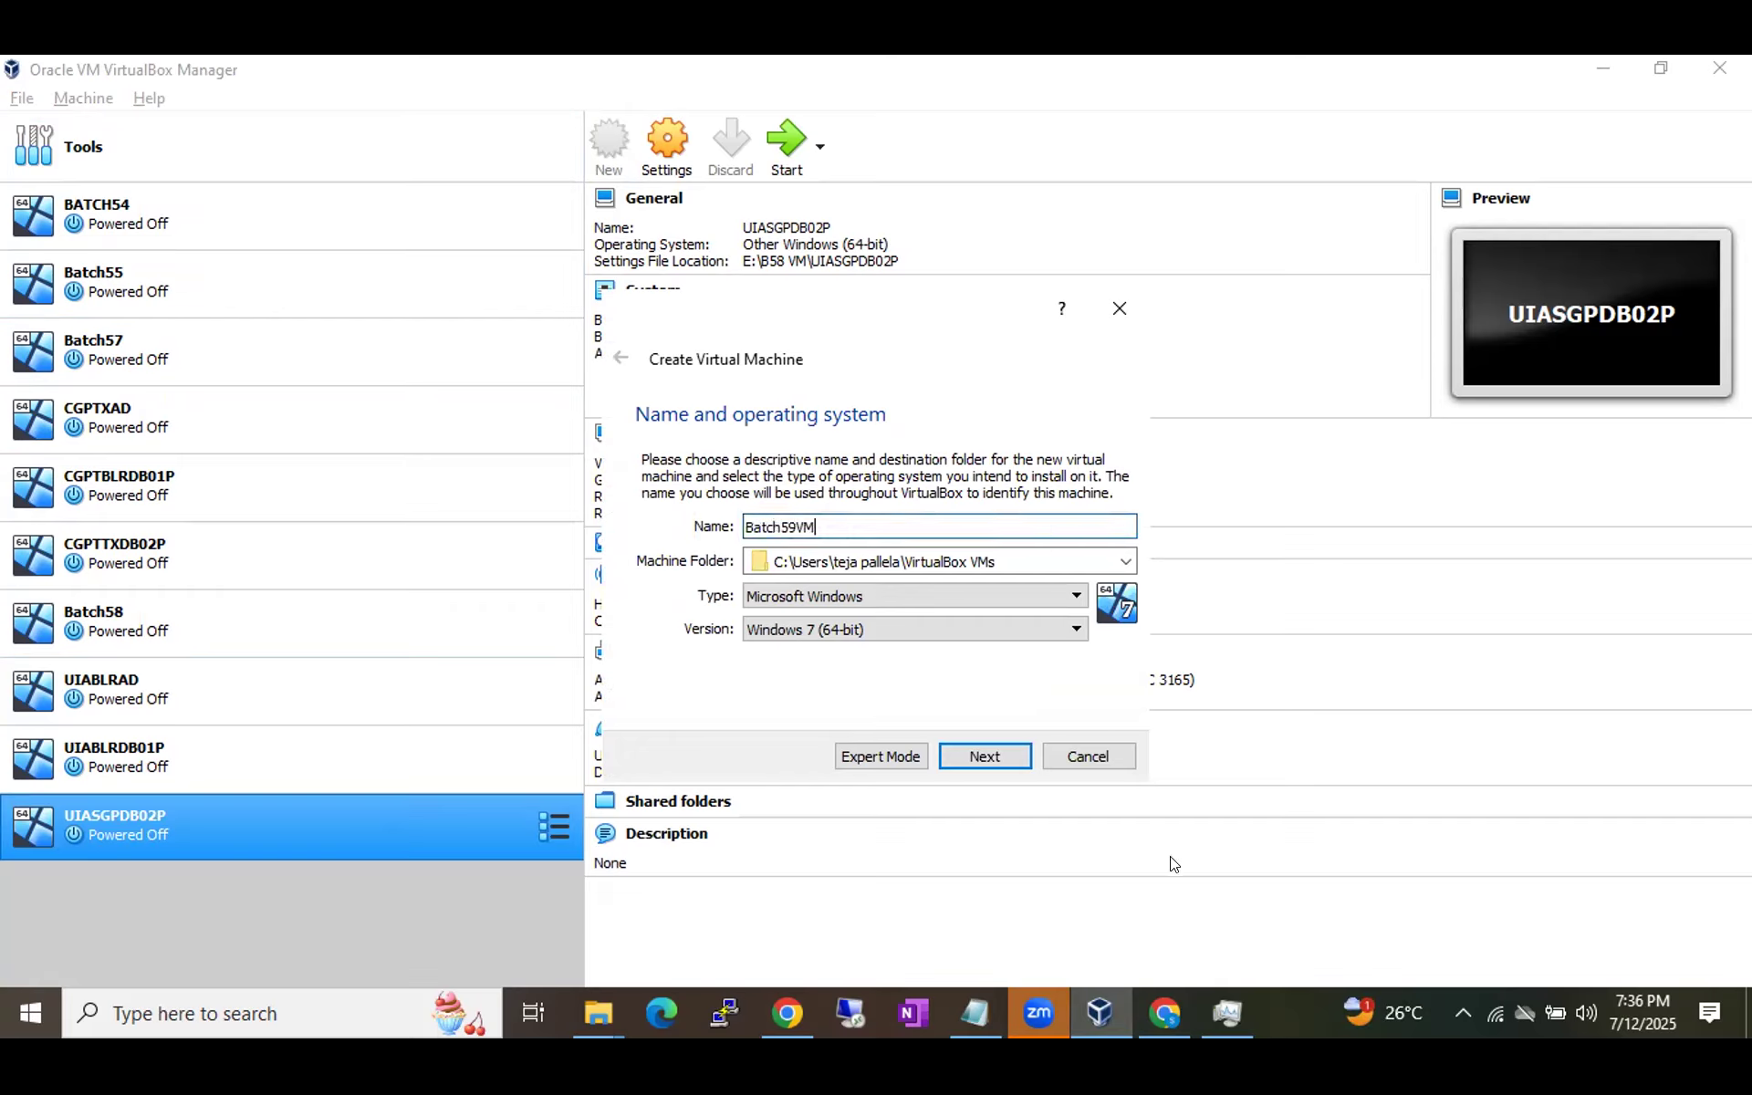
pyautogui.press('Escape')
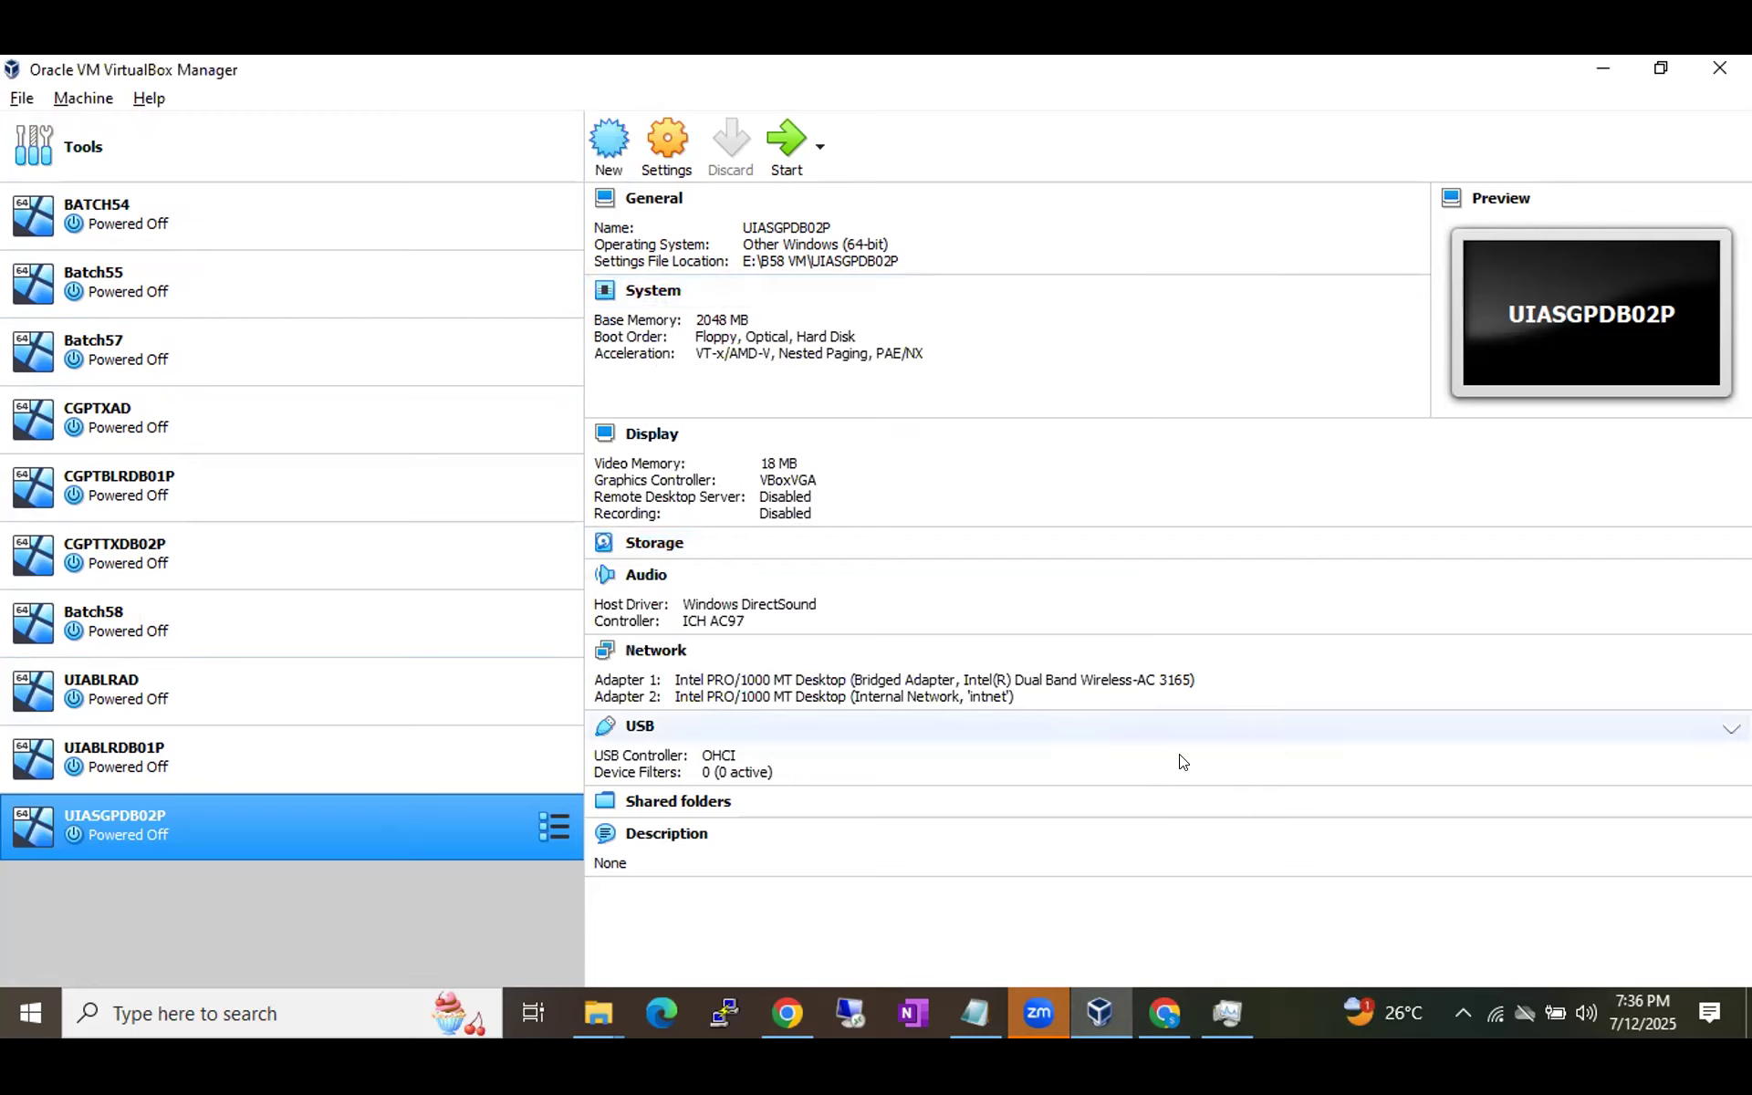
pyautogui.click(1280, 1006)
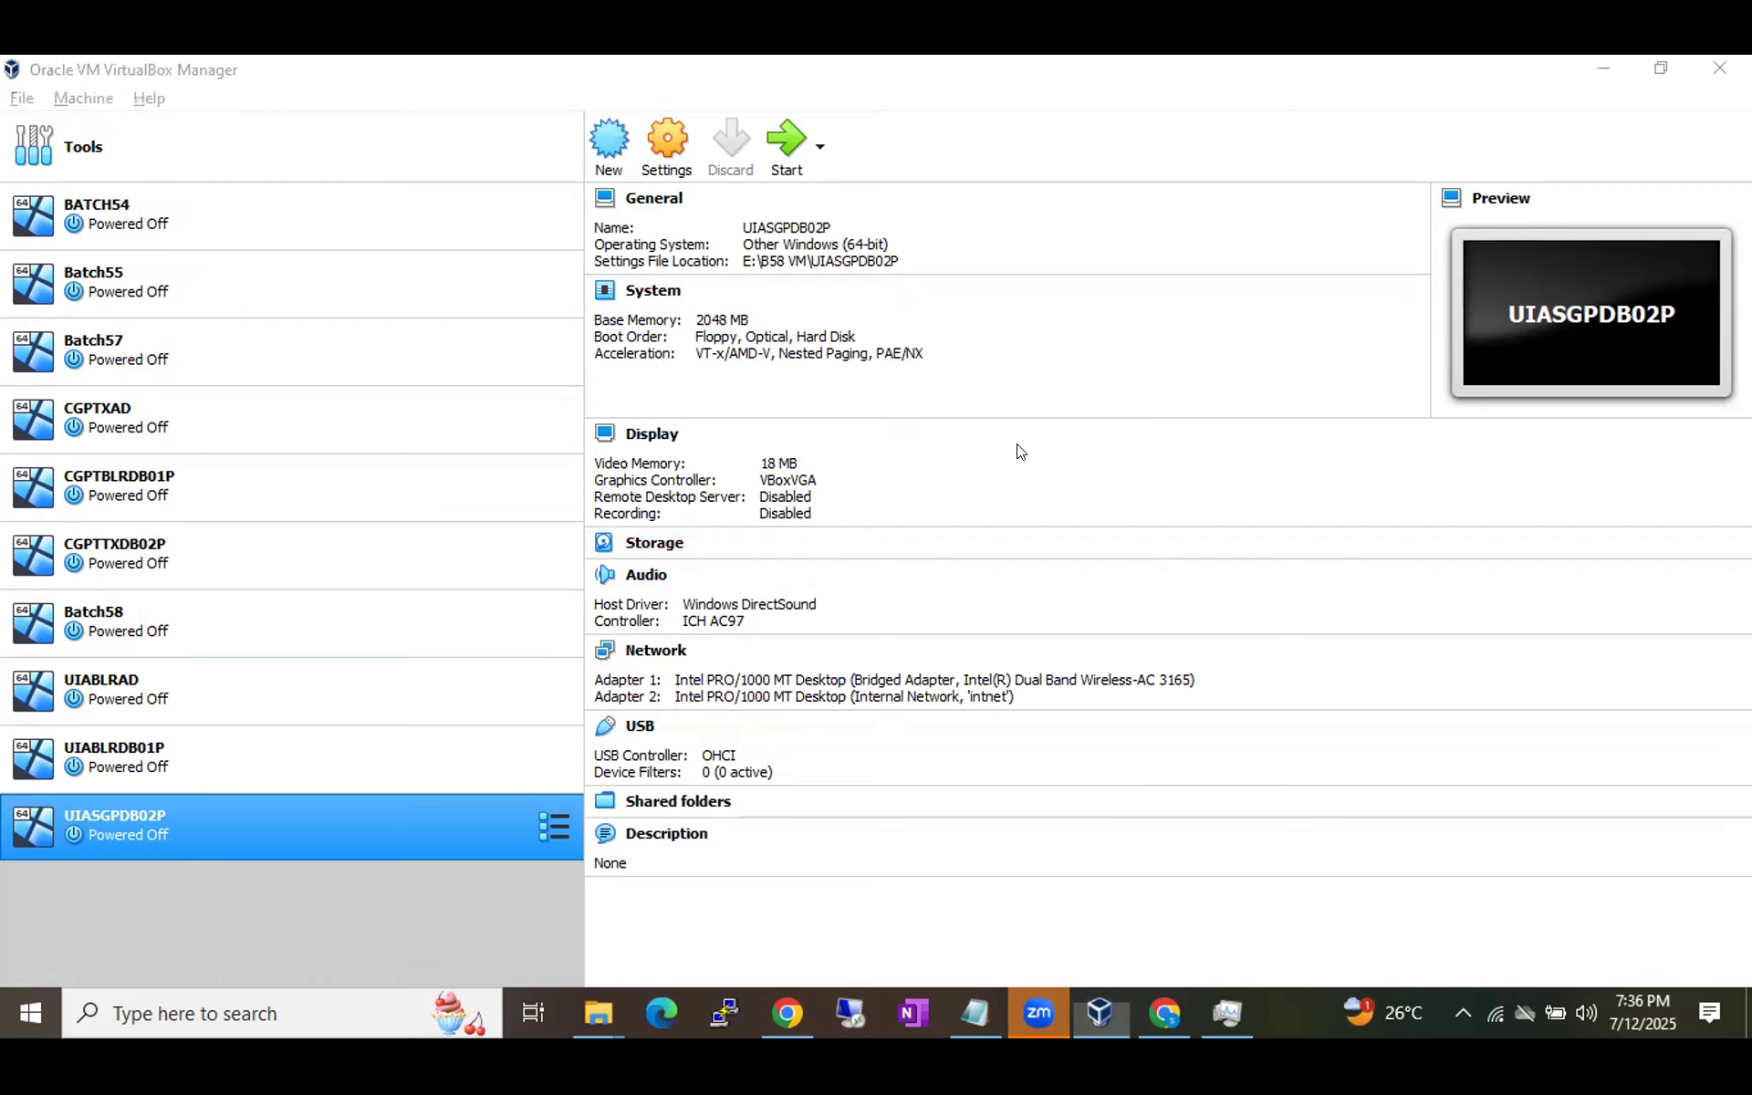
pyautogui.hotkey('alt', 'Tab')
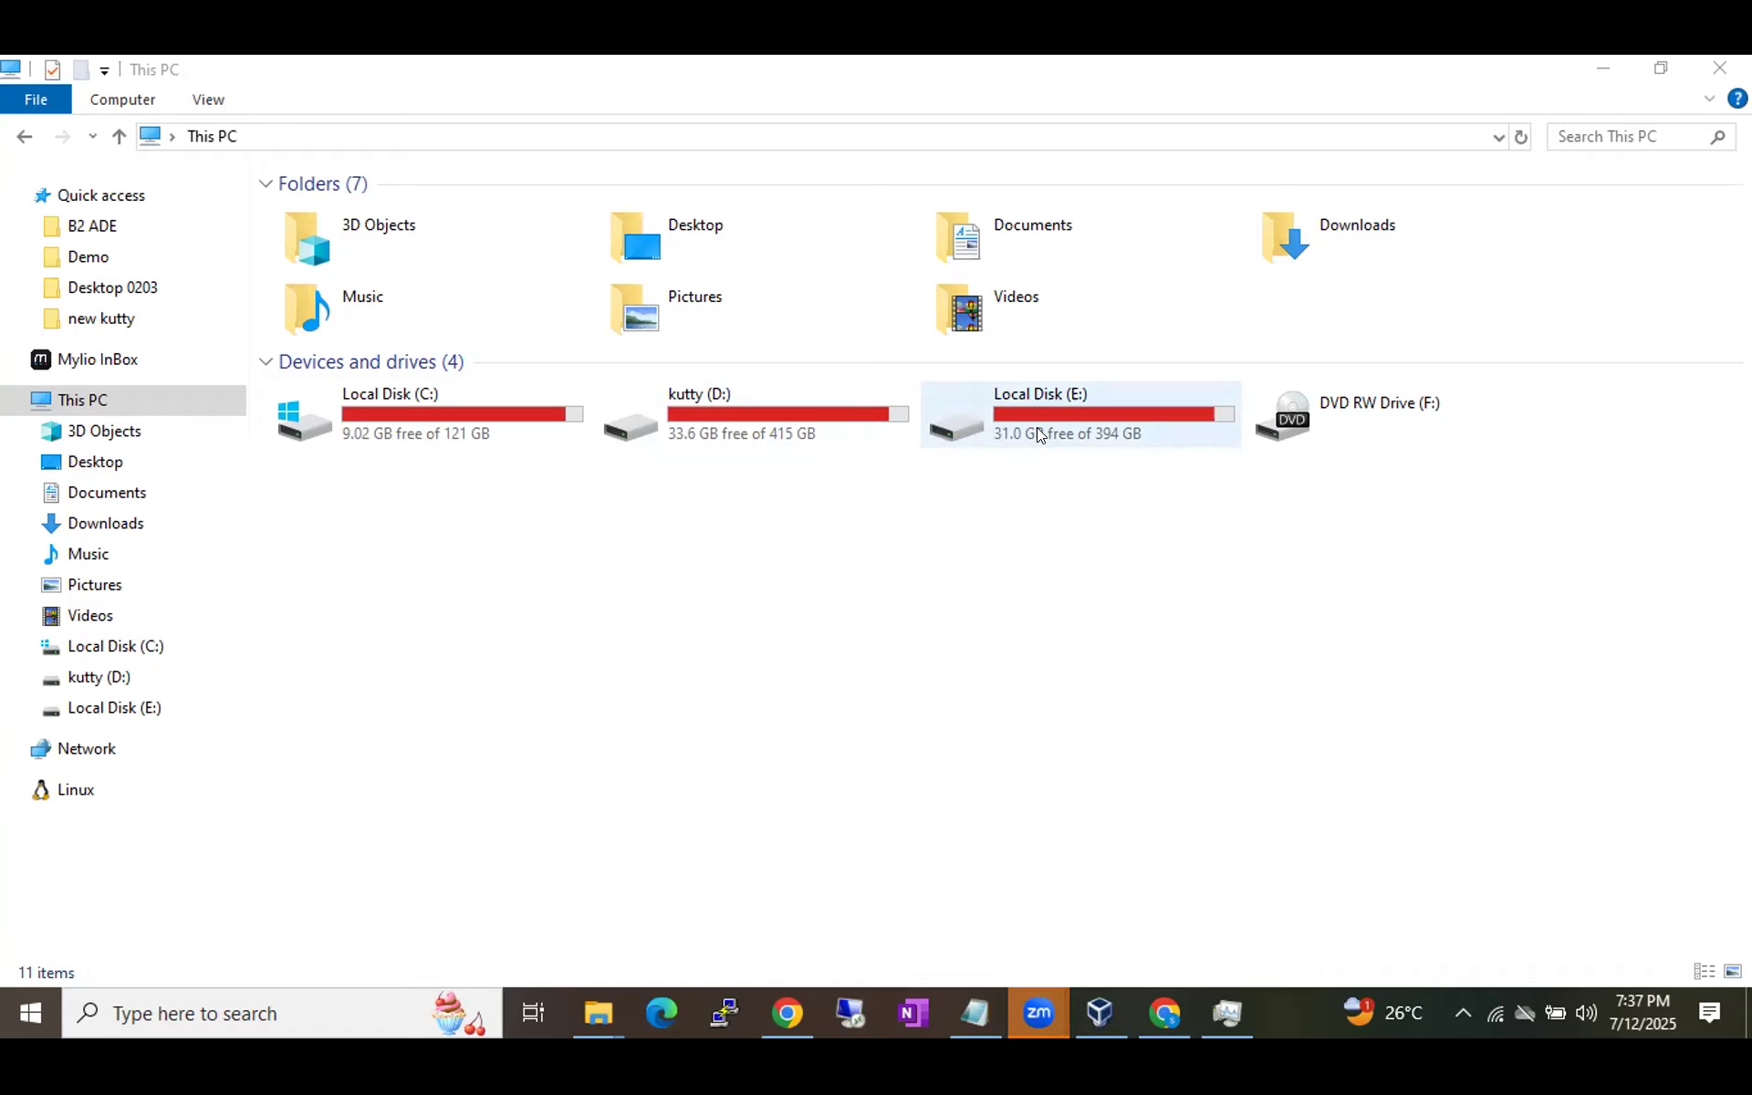
# Go back to VirtualBox Manager after reviewing the drives' free space.
pyautogui.click(1090, 1013)
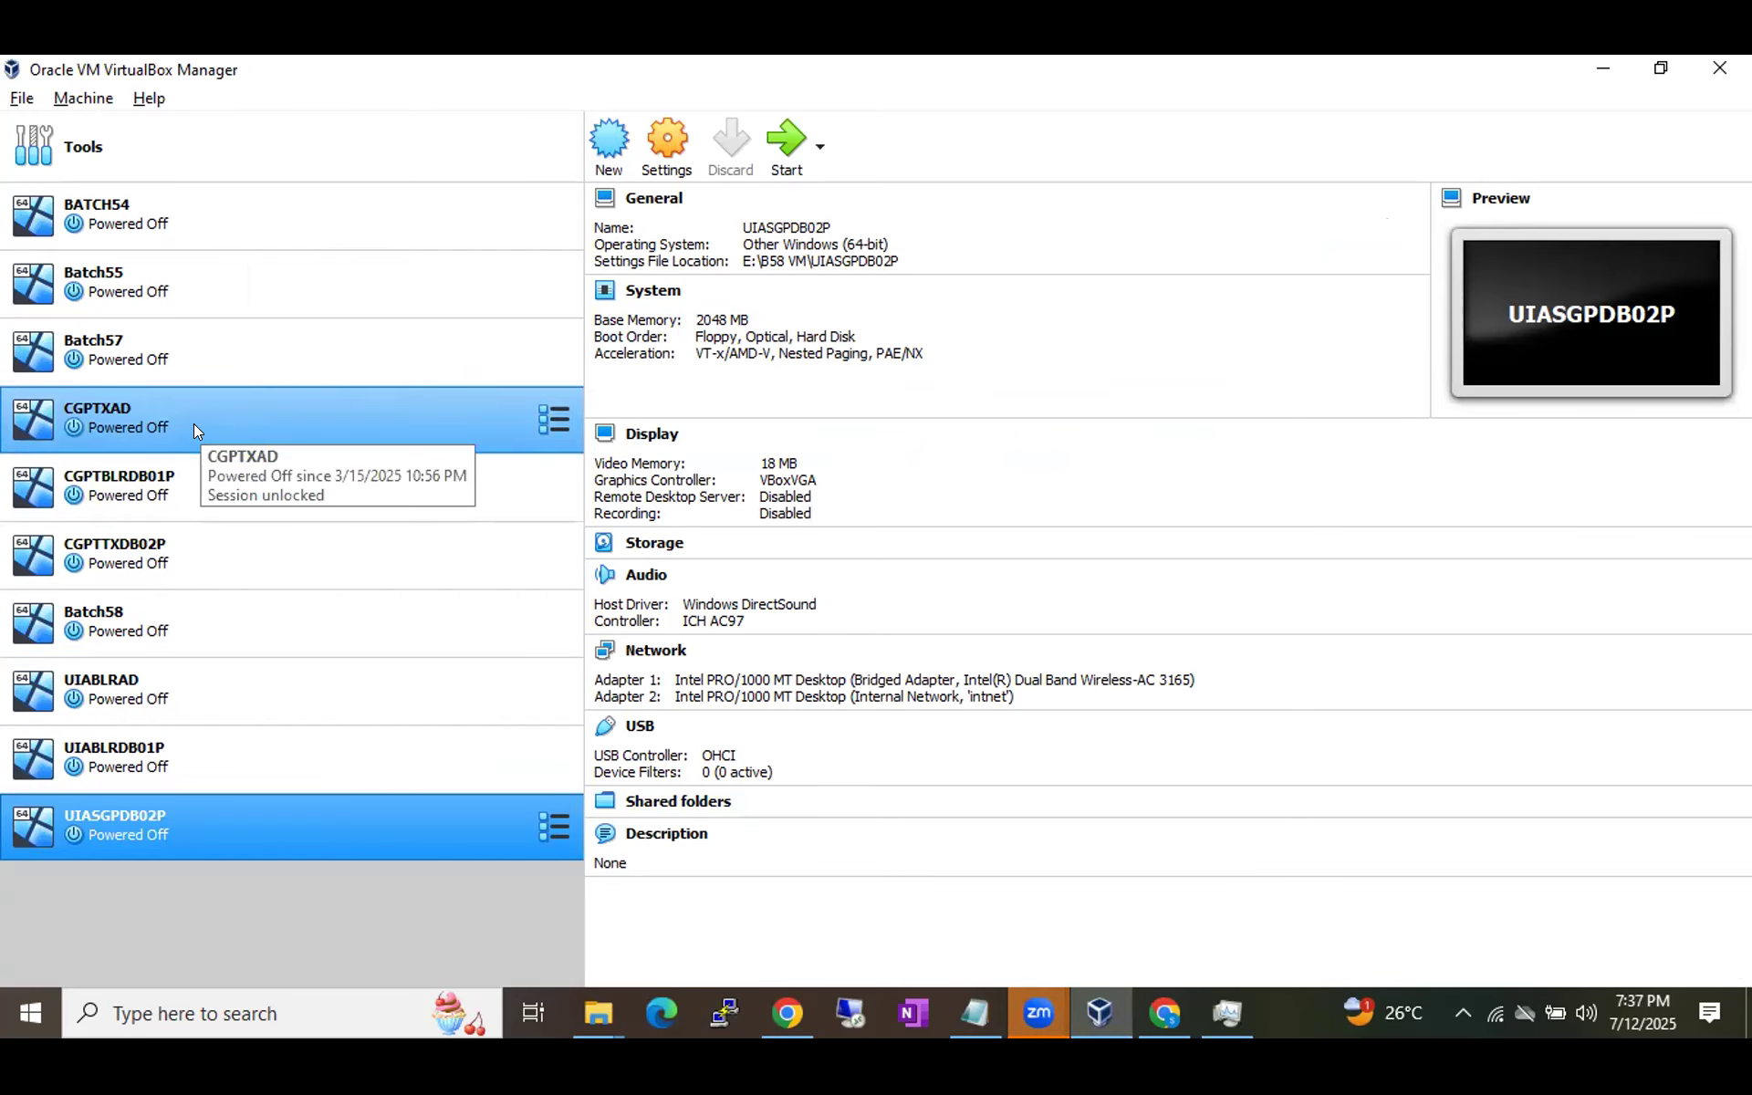
# Multi-select CGPTXAD, CGPTBLRDB01P and CGPTTXDB02P and remove them with Delete all files.
pyautogui.keyDown('shift'); pyautogui.click(147, 437); pyautogui.keyUp('shift')
pyautogui.click(147, 436)
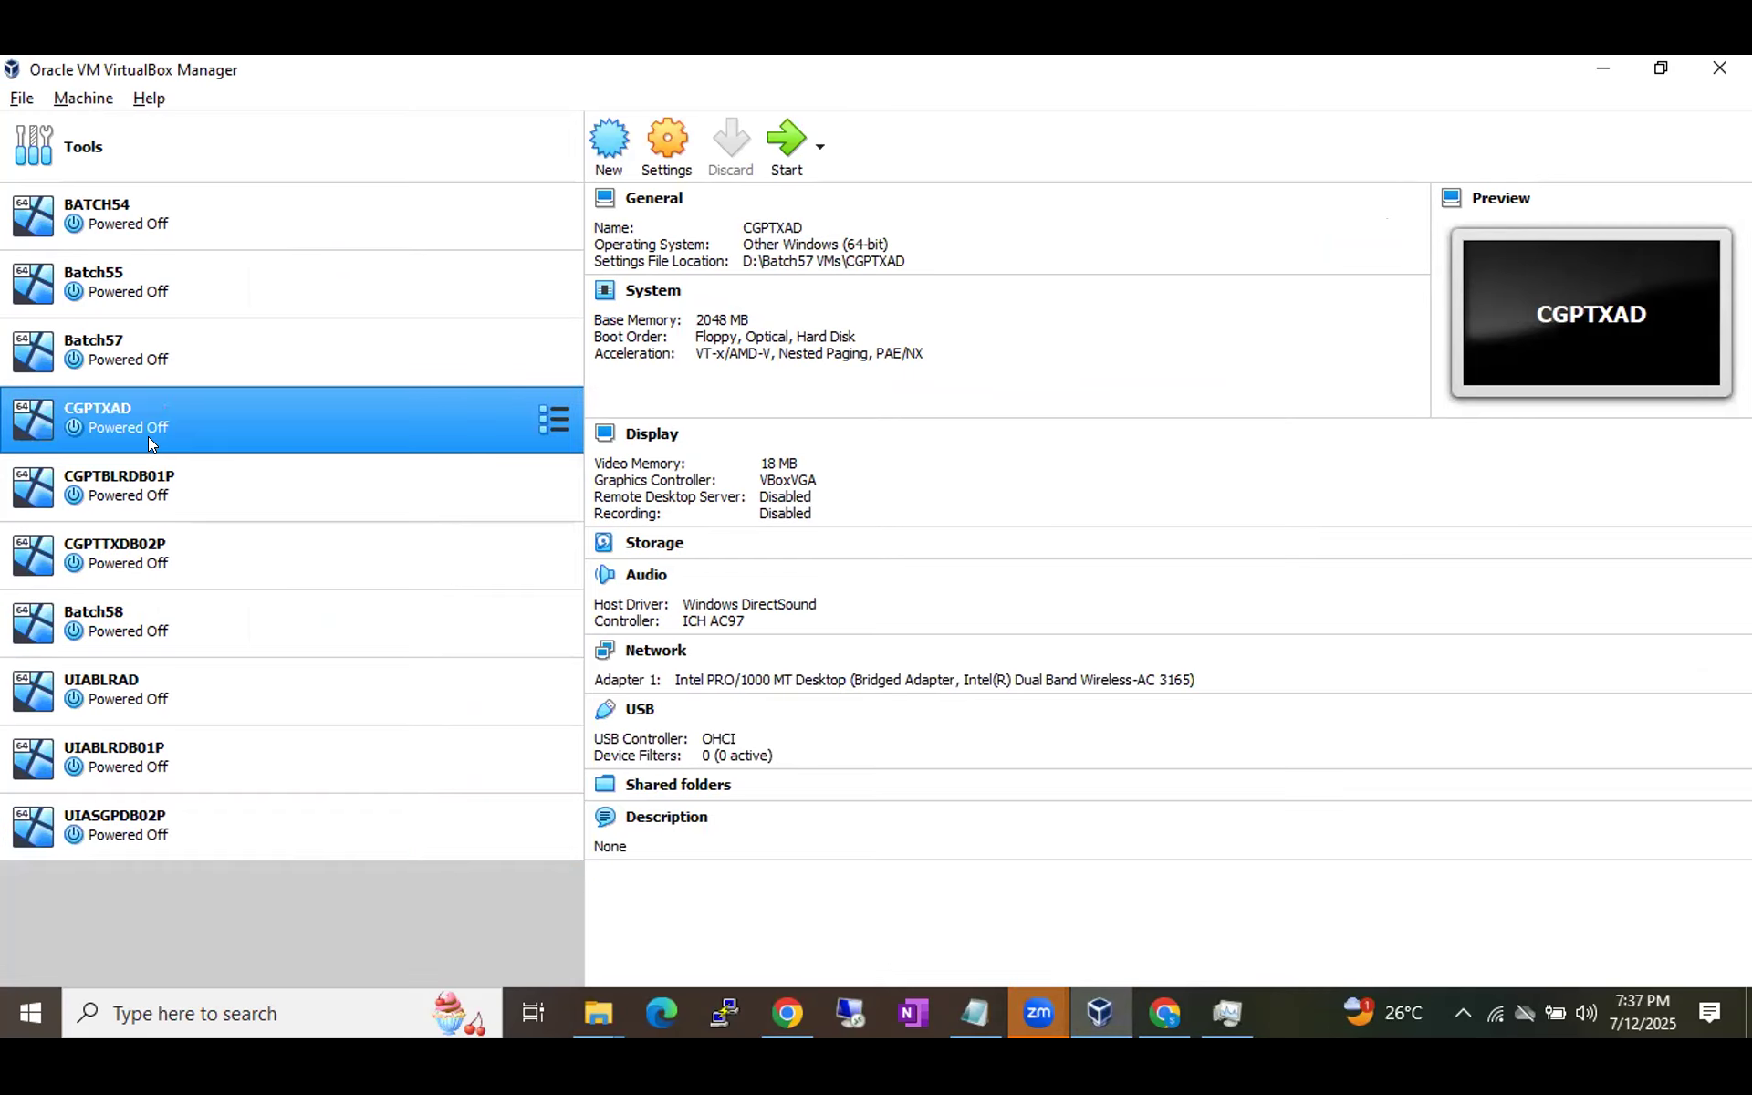
pyautogui.keyDown('ctrl'); pyautogui.click(151, 485); pyautogui.keyUp('ctrl')
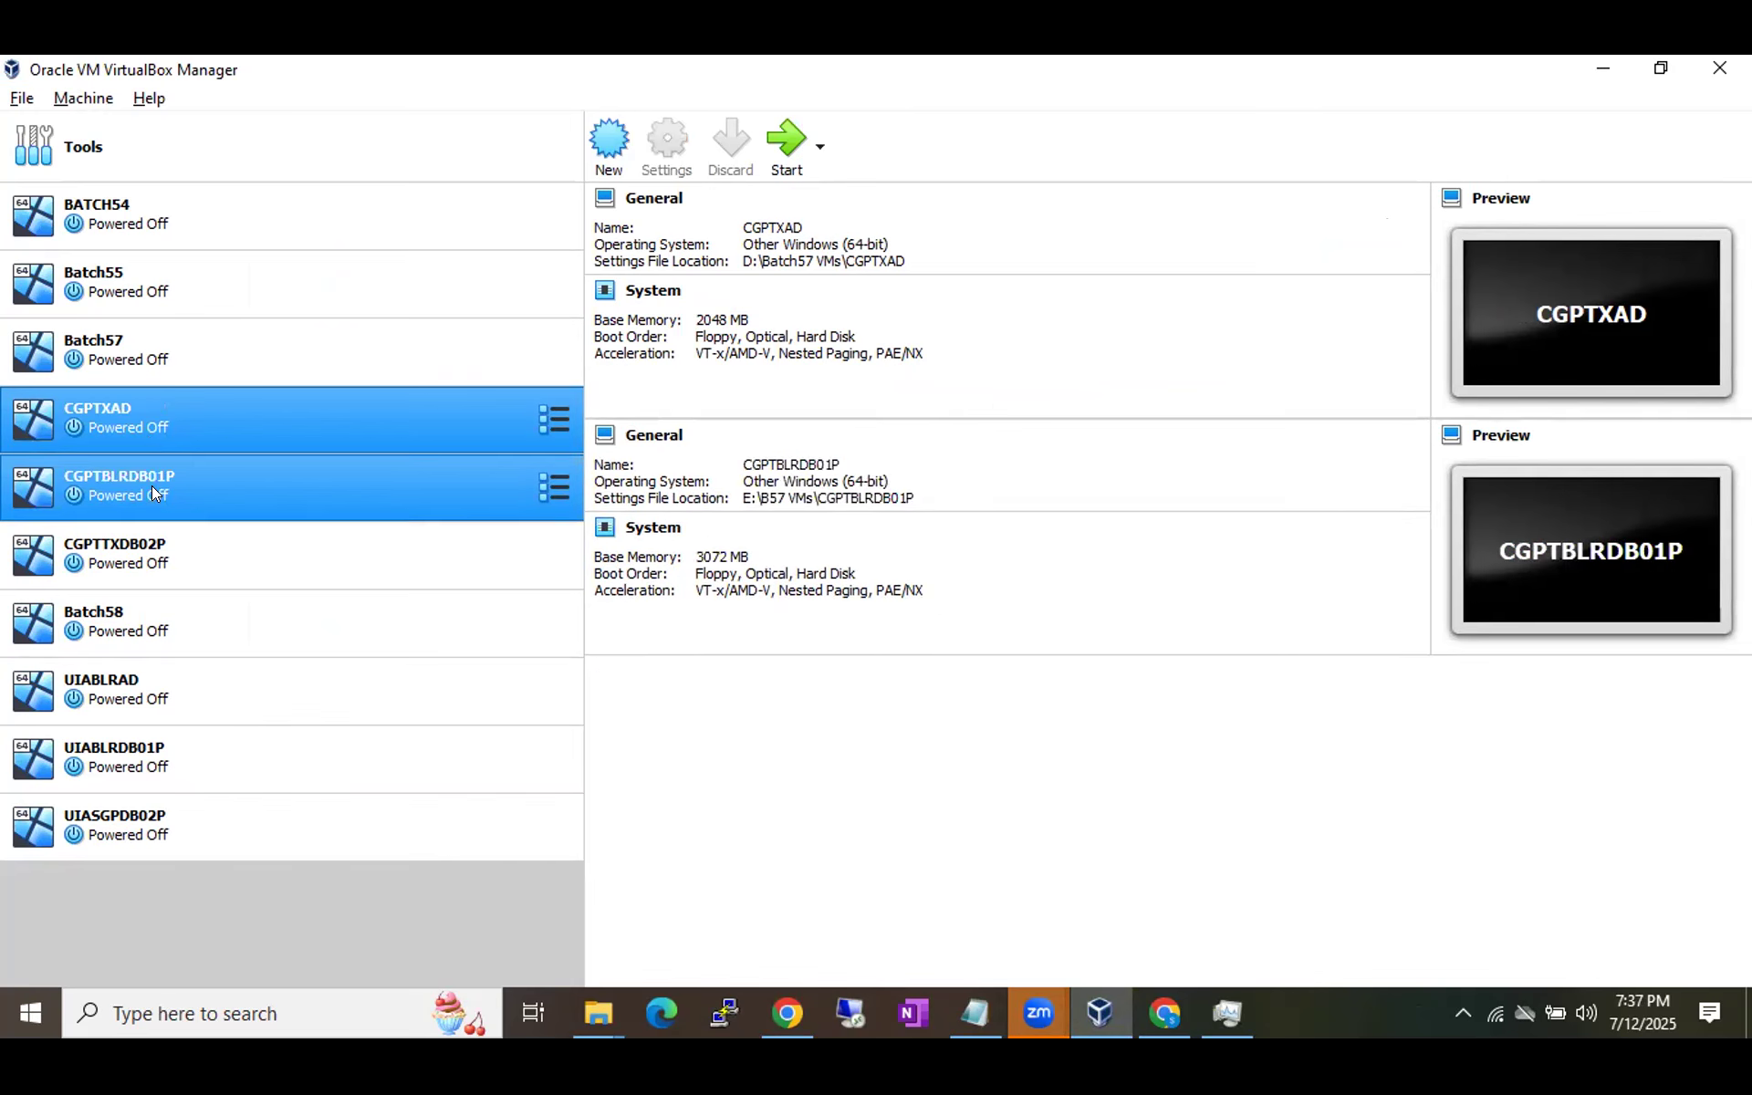
pyautogui.keyDown('ctrl'); pyautogui.click(144, 548); pyautogui.keyUp('ctrl')
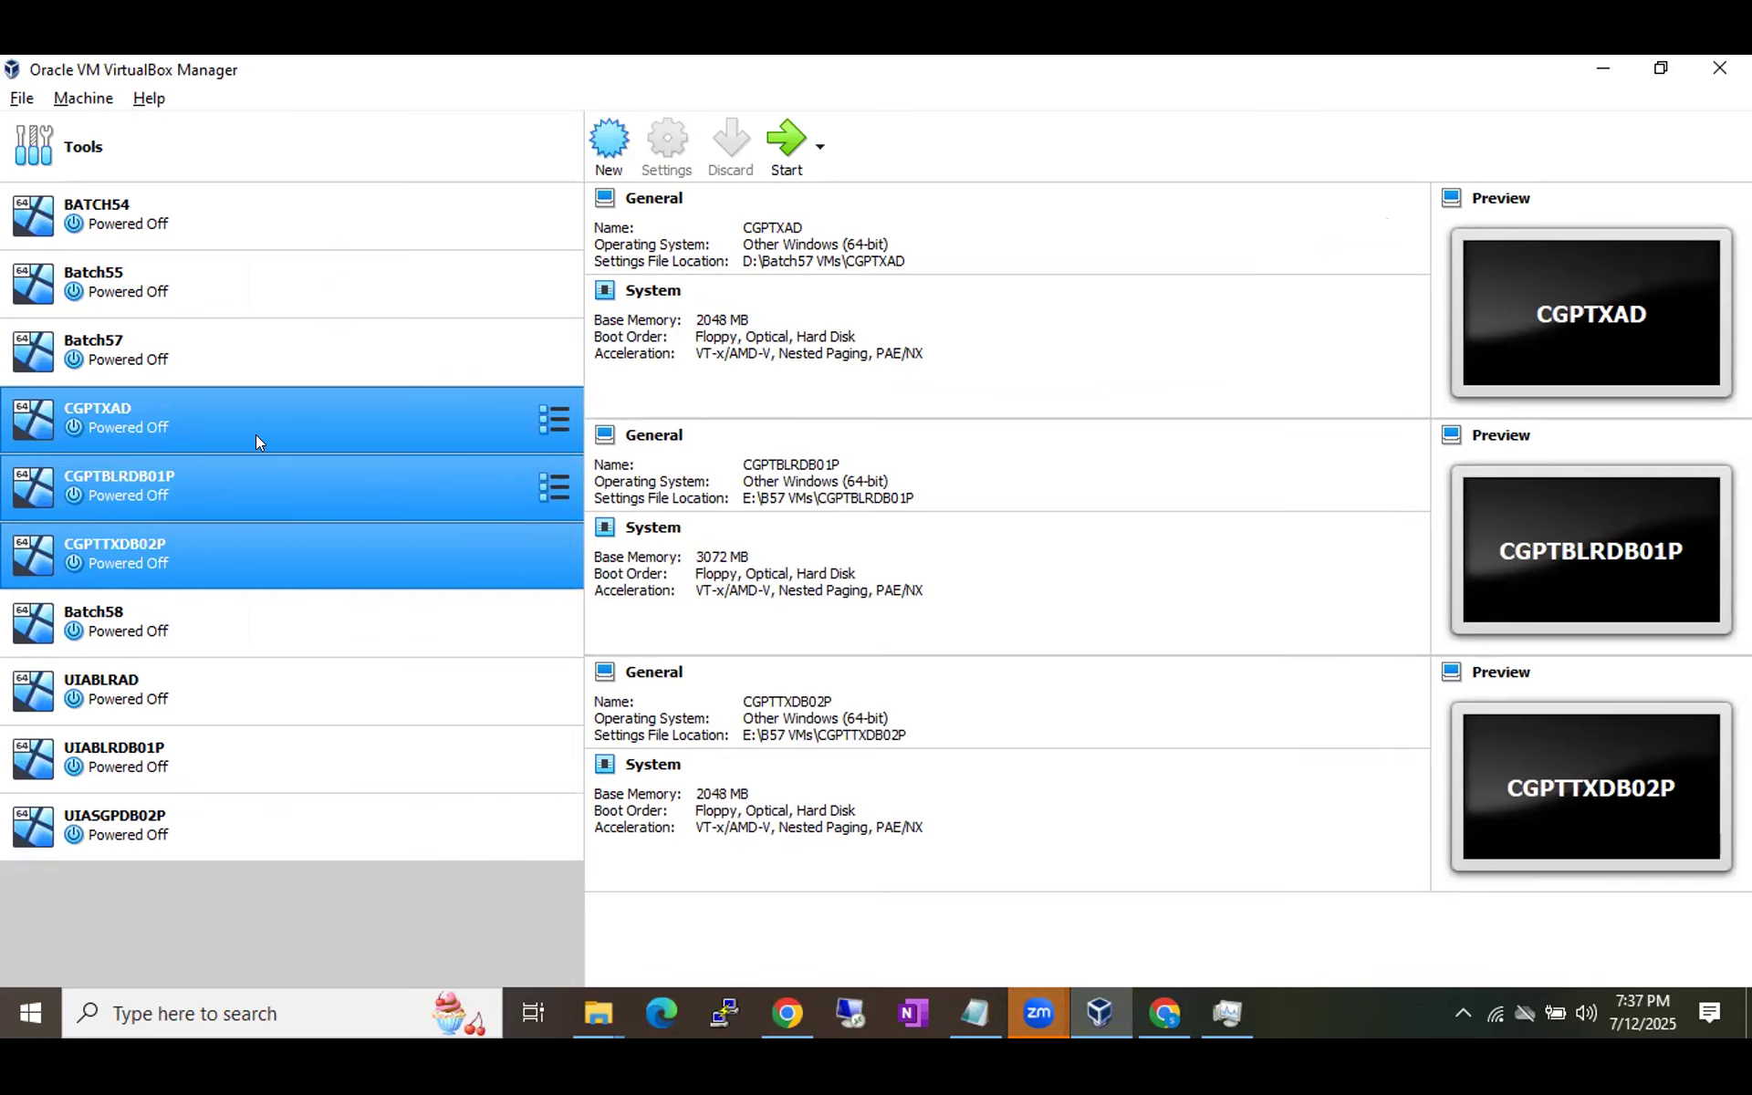
pyautogui.rightClick(164, 402)
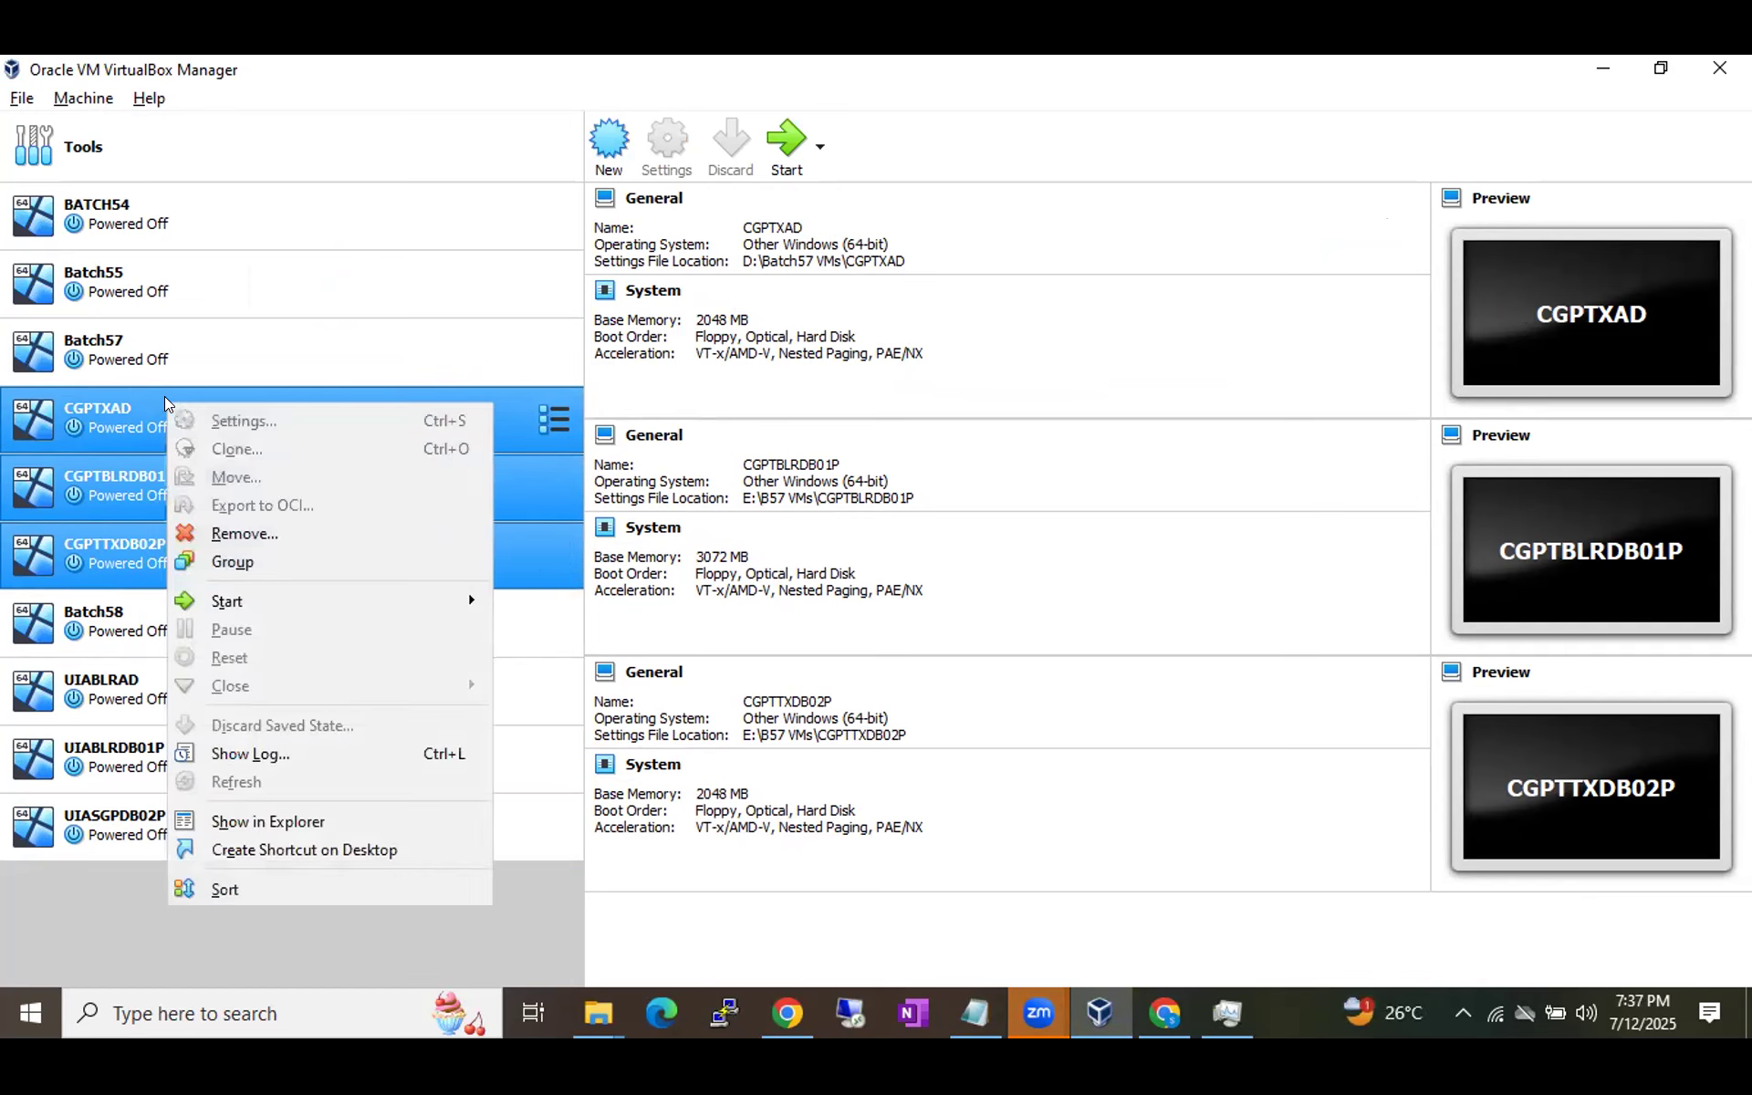
pyautogui.click(248, 535)
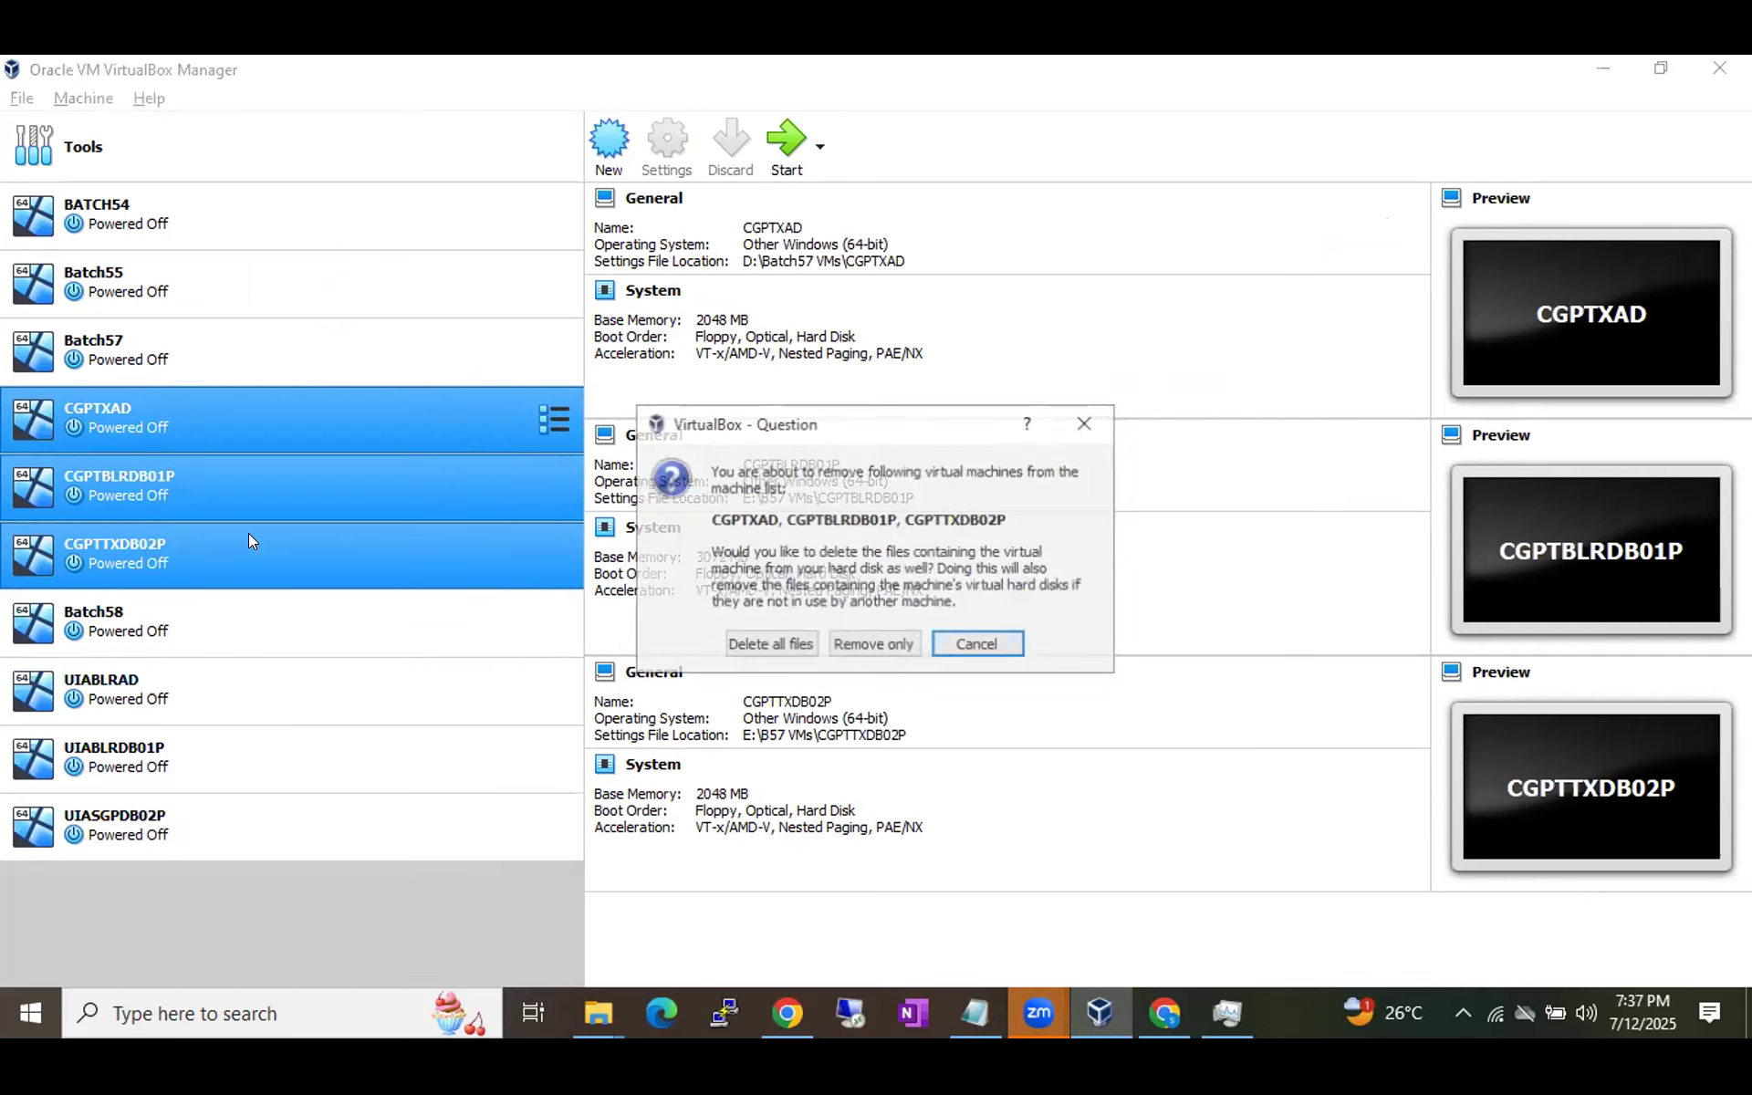
pyautogui.click(739, 646)
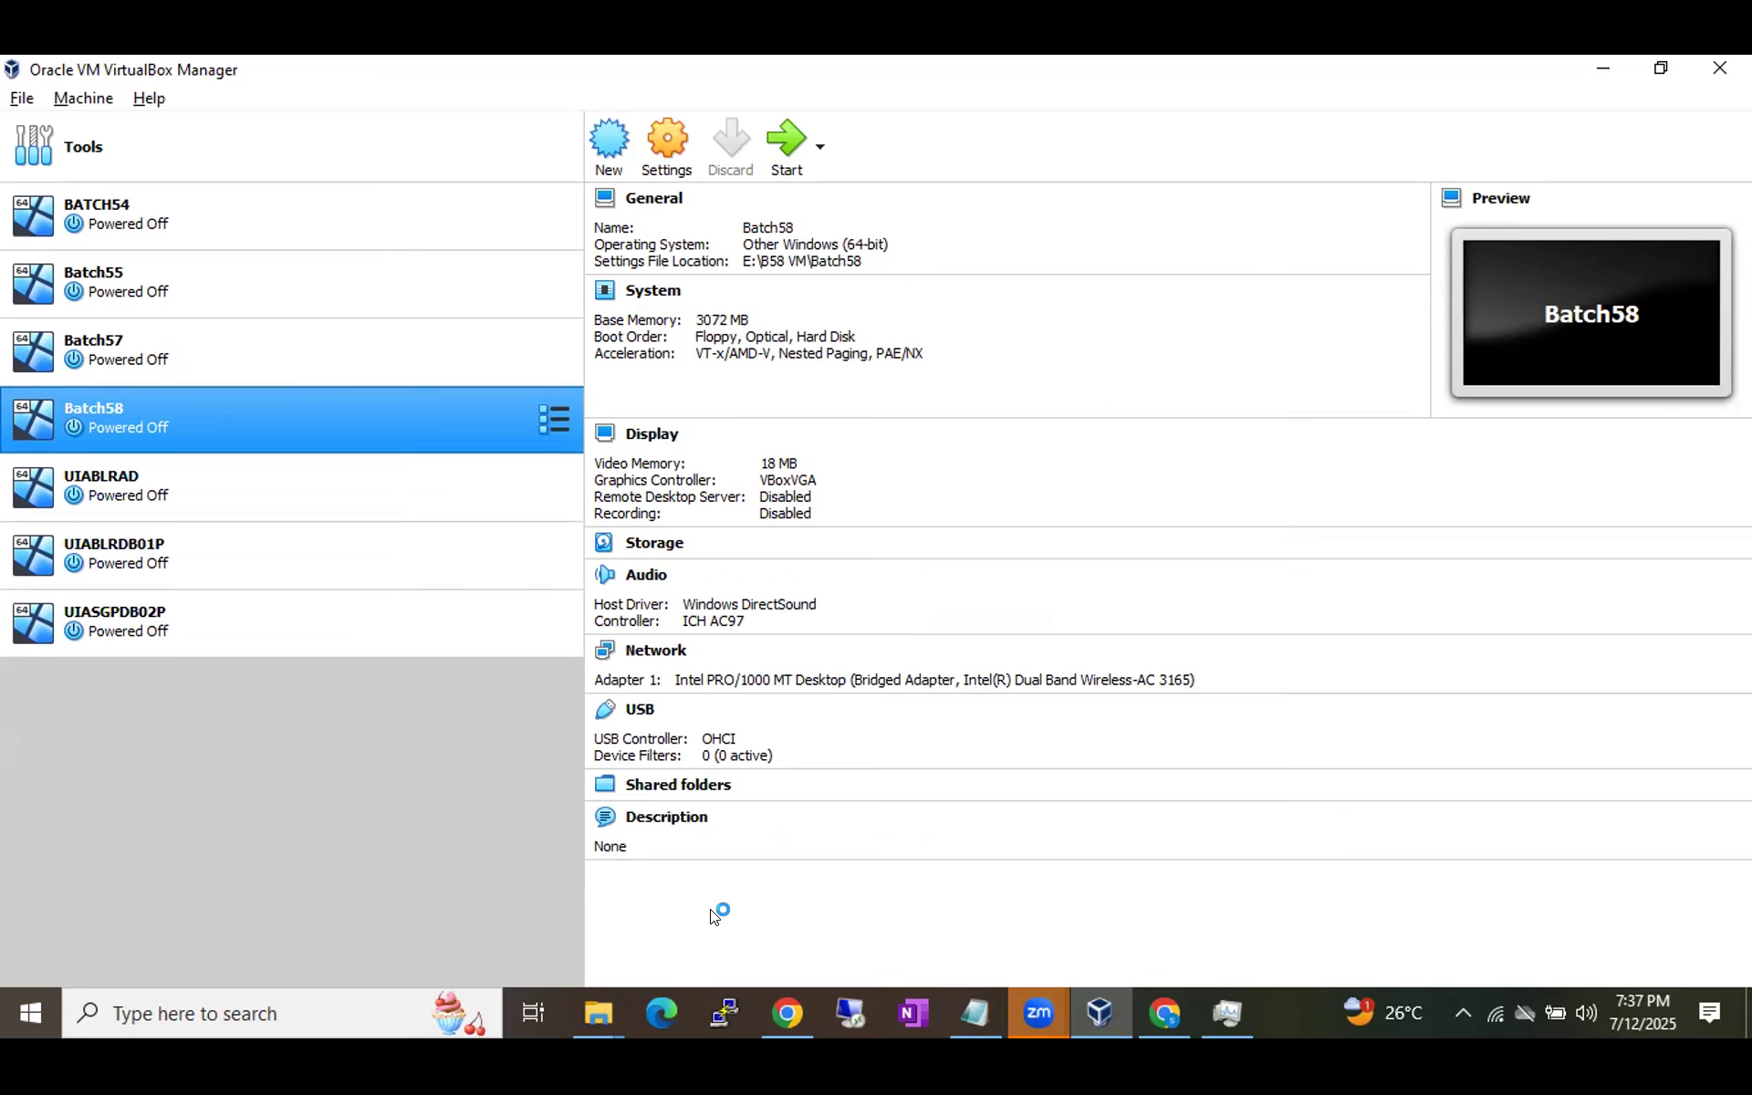
# Bring up This PC and refresh the drives' free space figures.
pyautogui.moveTo(598, 998)
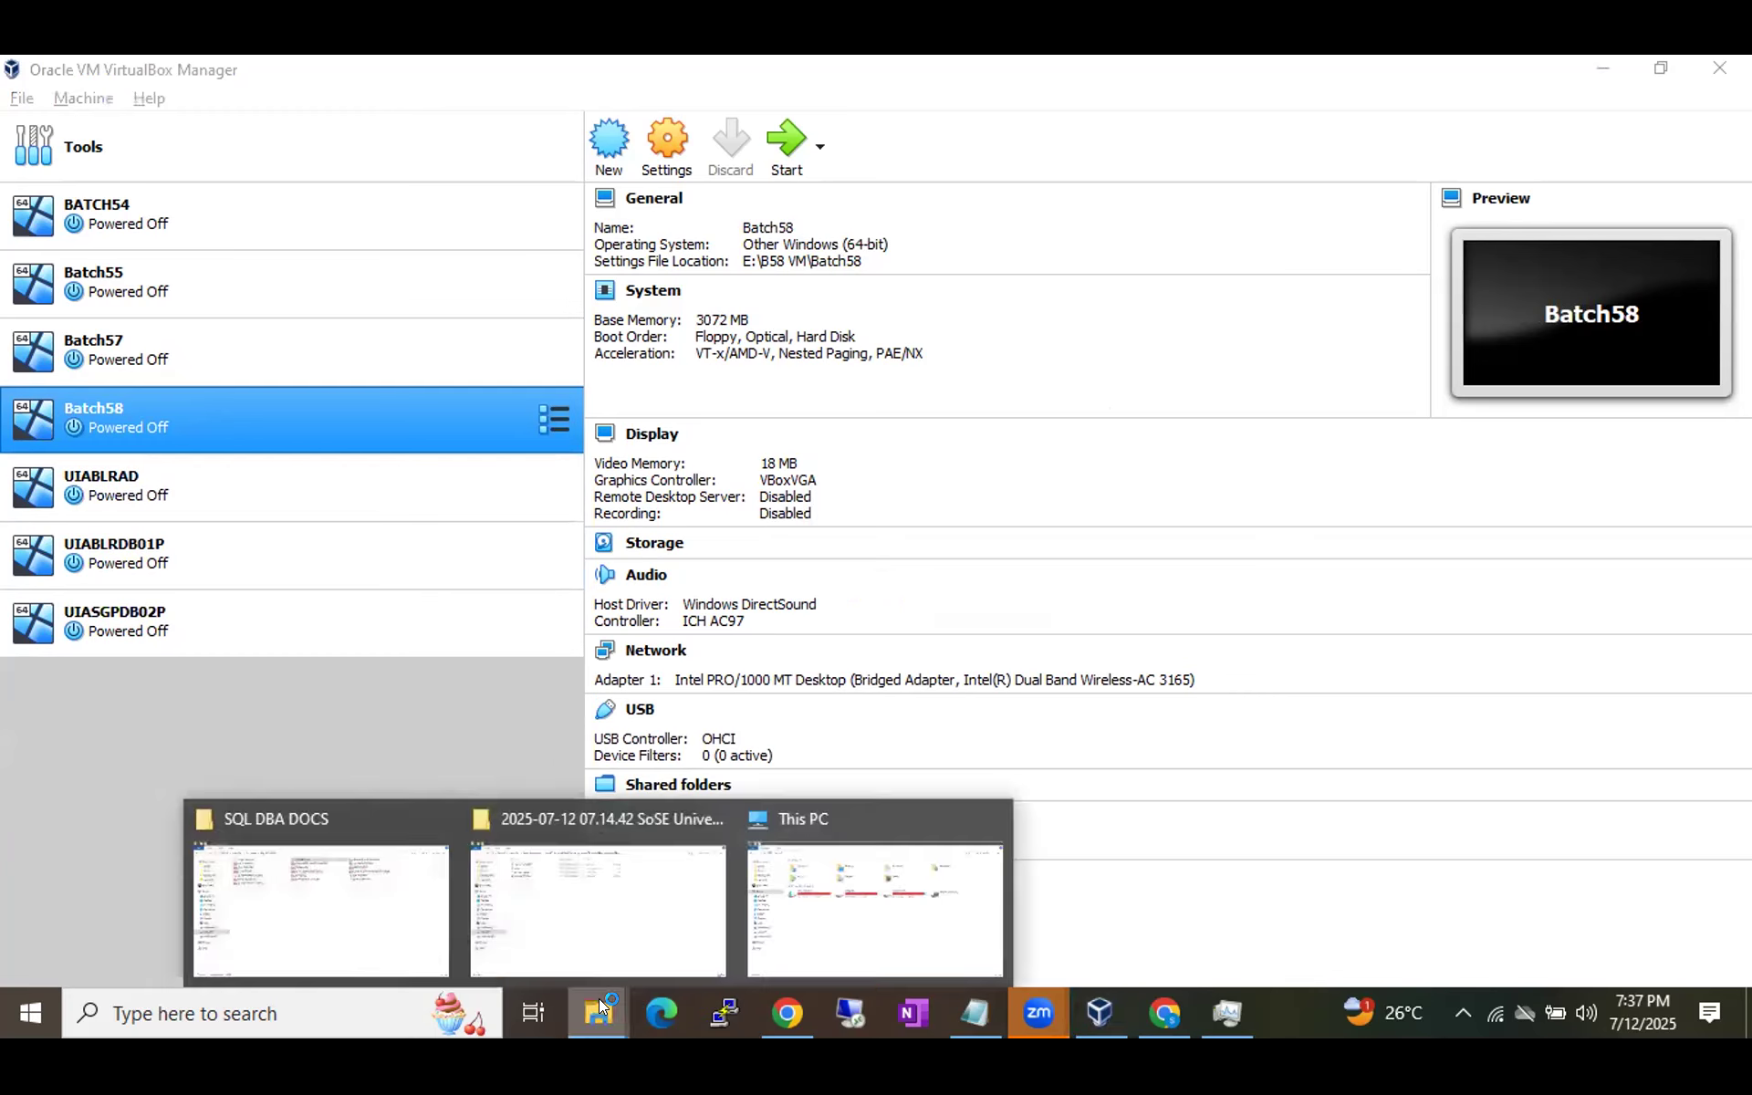
pyautogui.click(833, 922)
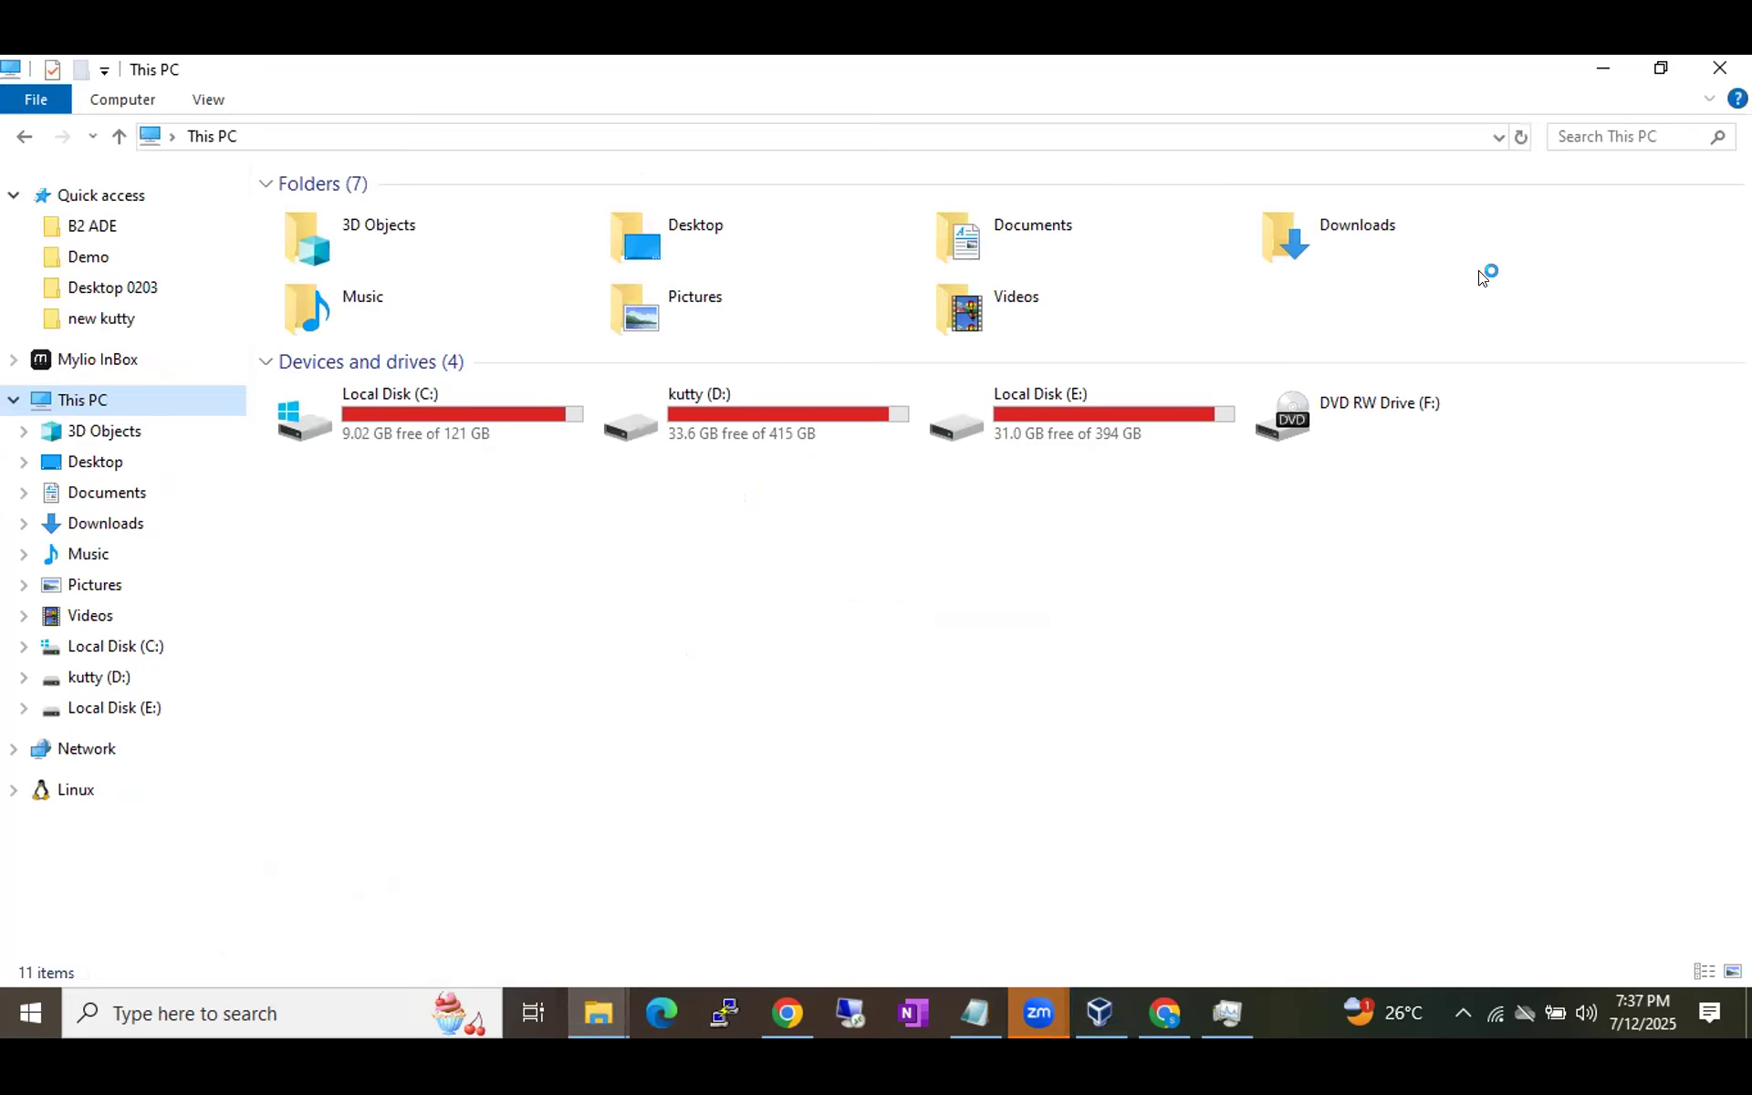
pyautogui.click(1521, 136)
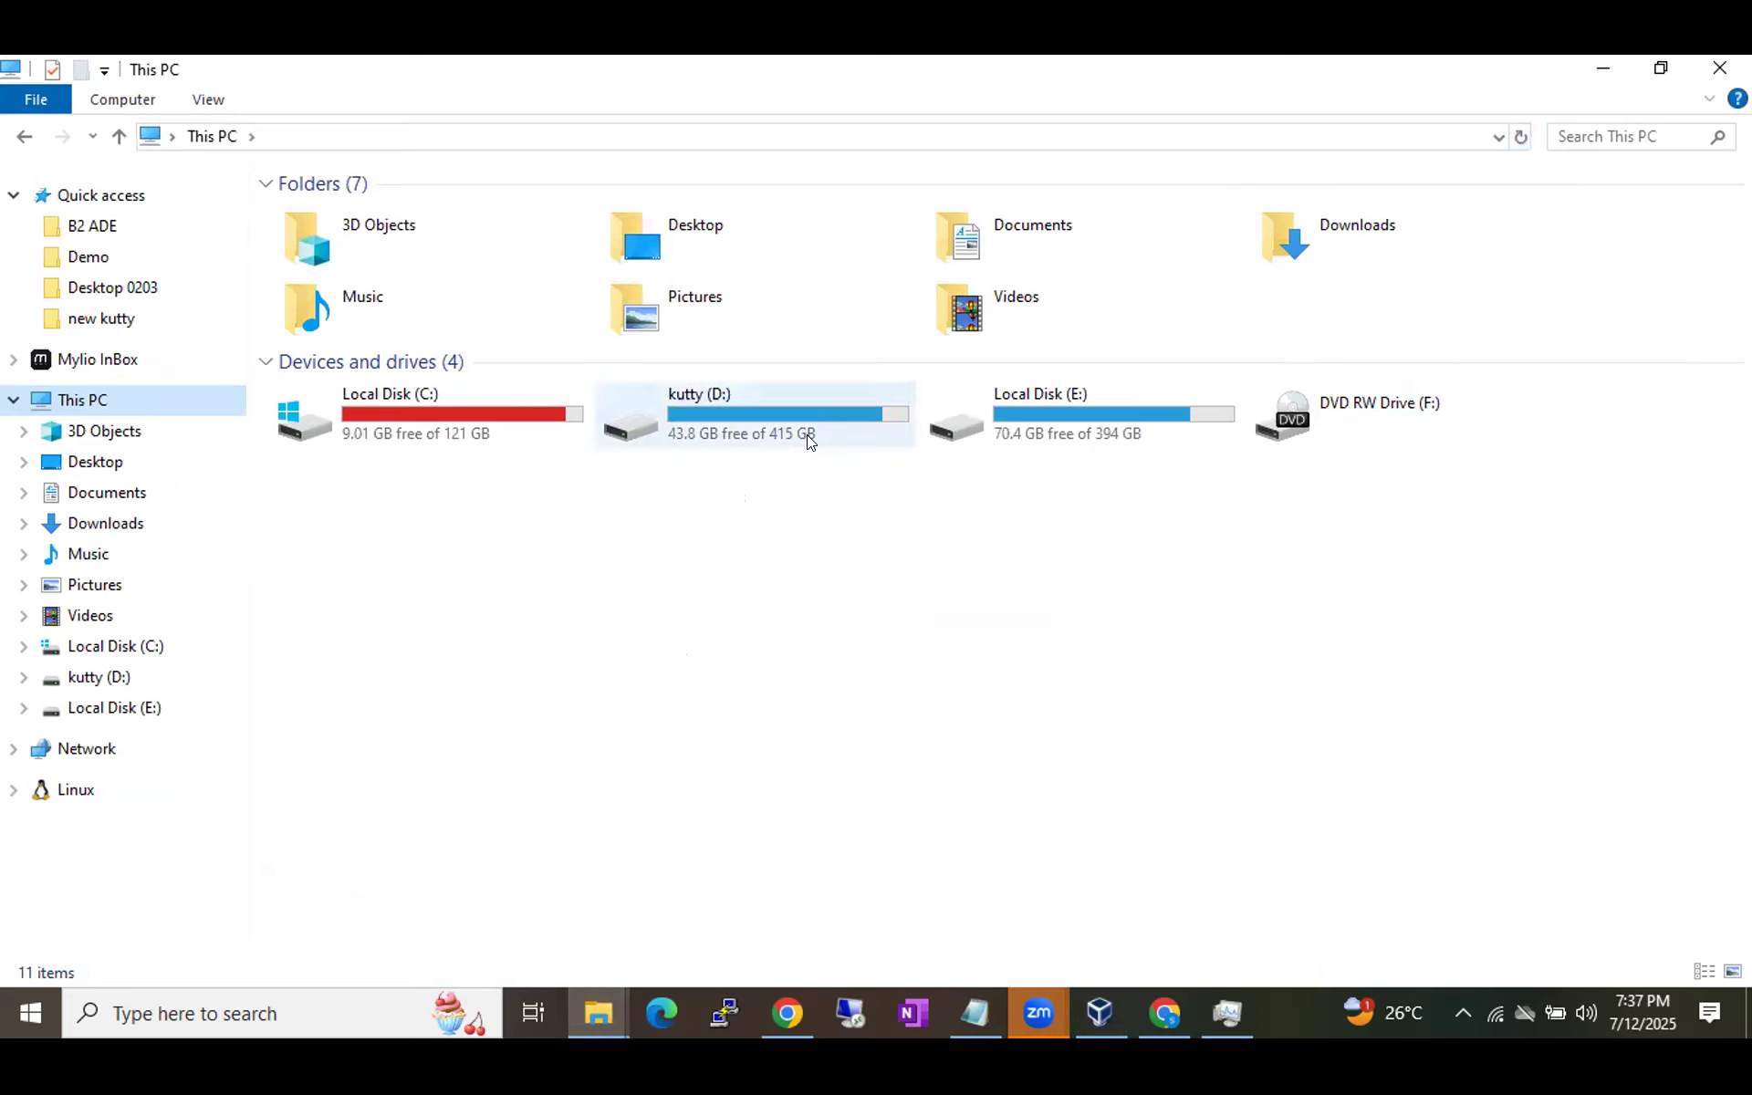
pyautogui.click(1011, 434)
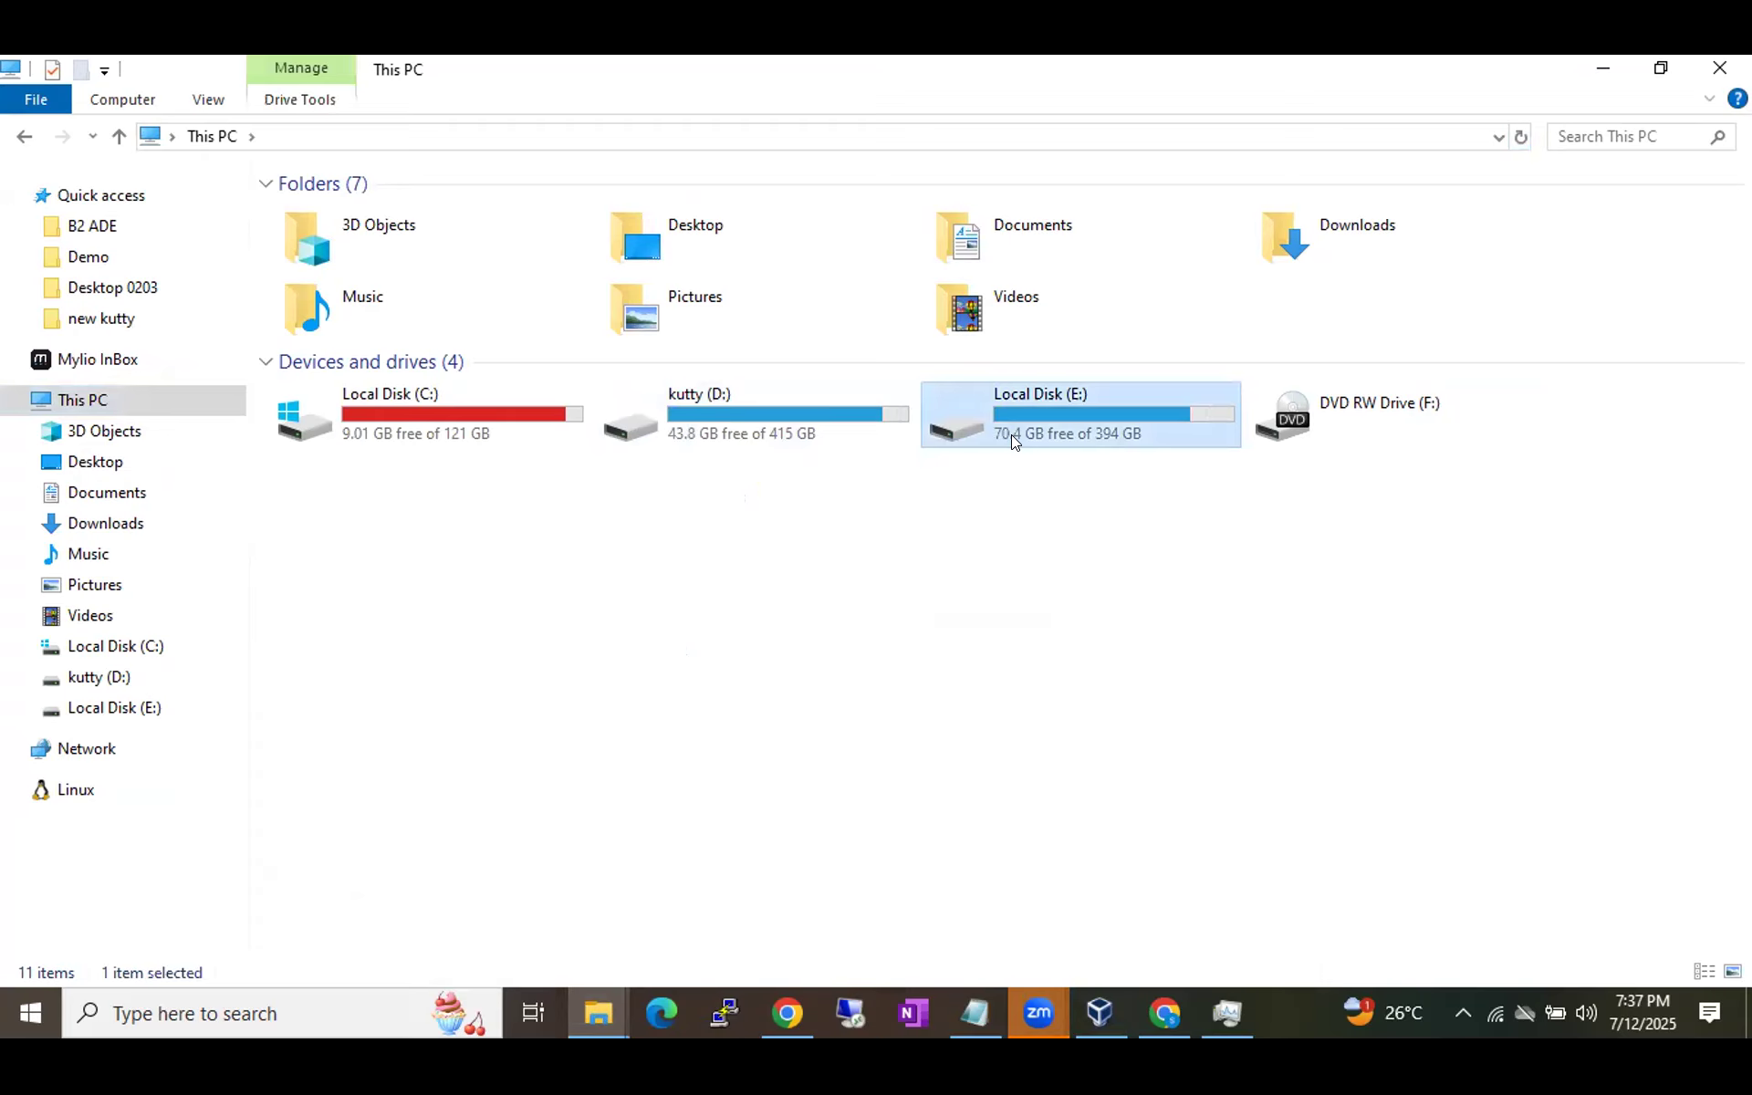
# Create a folder named B59VM on the kutty (D:) drive, then switch to VirtualBox.
pyautogui.moveTo(789, 425)
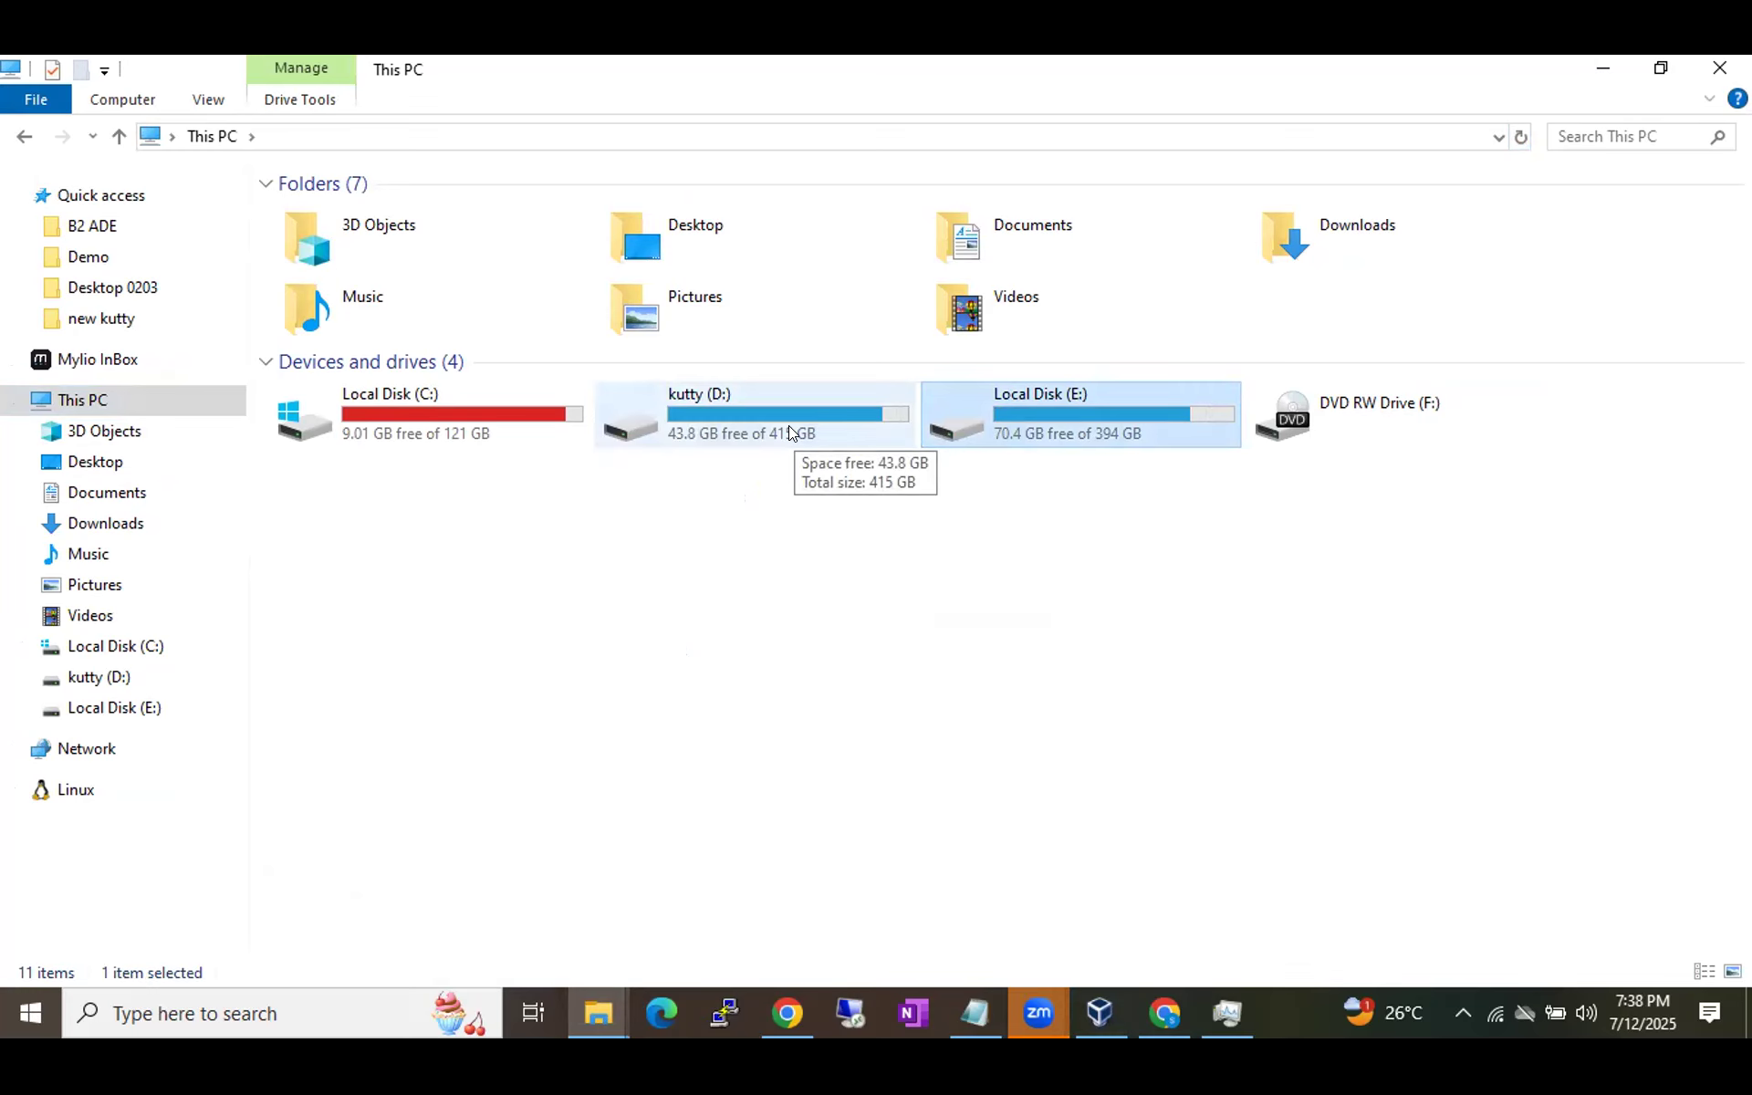
pyautogui.doubleClick(789, 425)
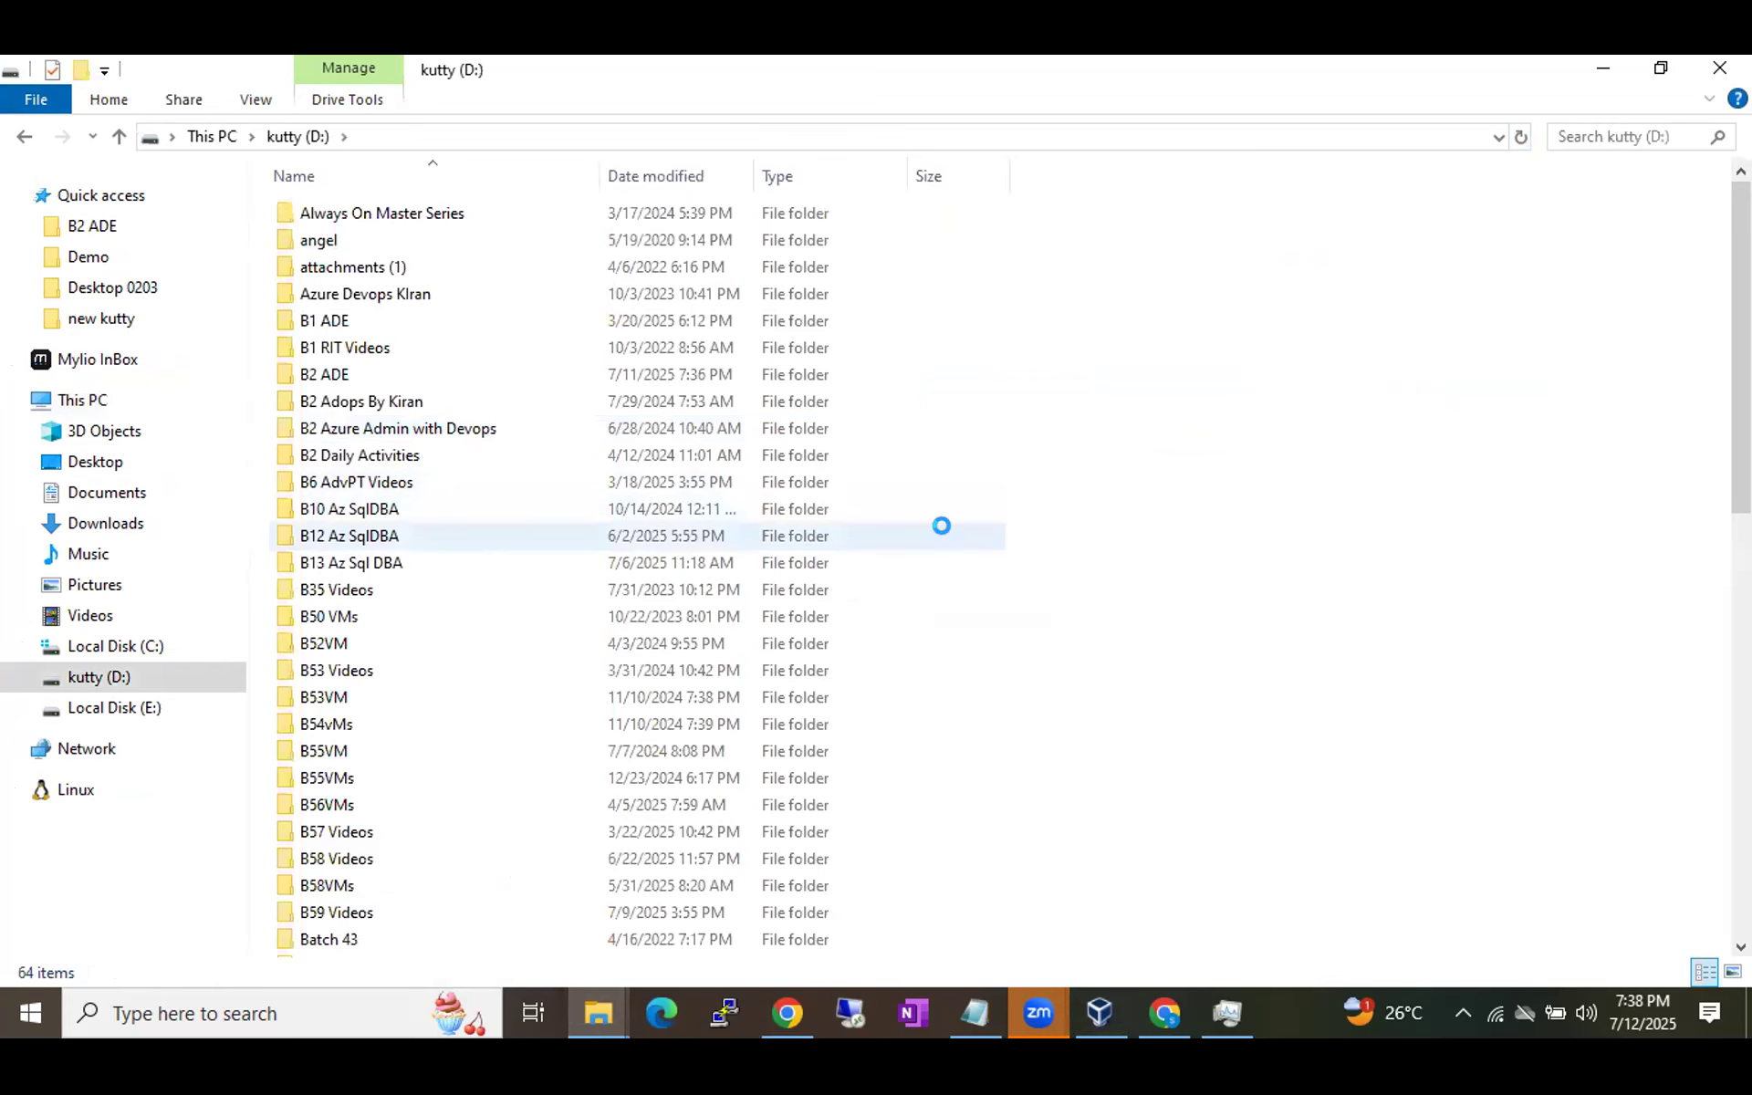
pyautogui.hotkey('ctrl', 'shift', 'n')
pyautogui.write('B59Vm')
pyautogui.press('BackSpace')
pyautogui.write('M')
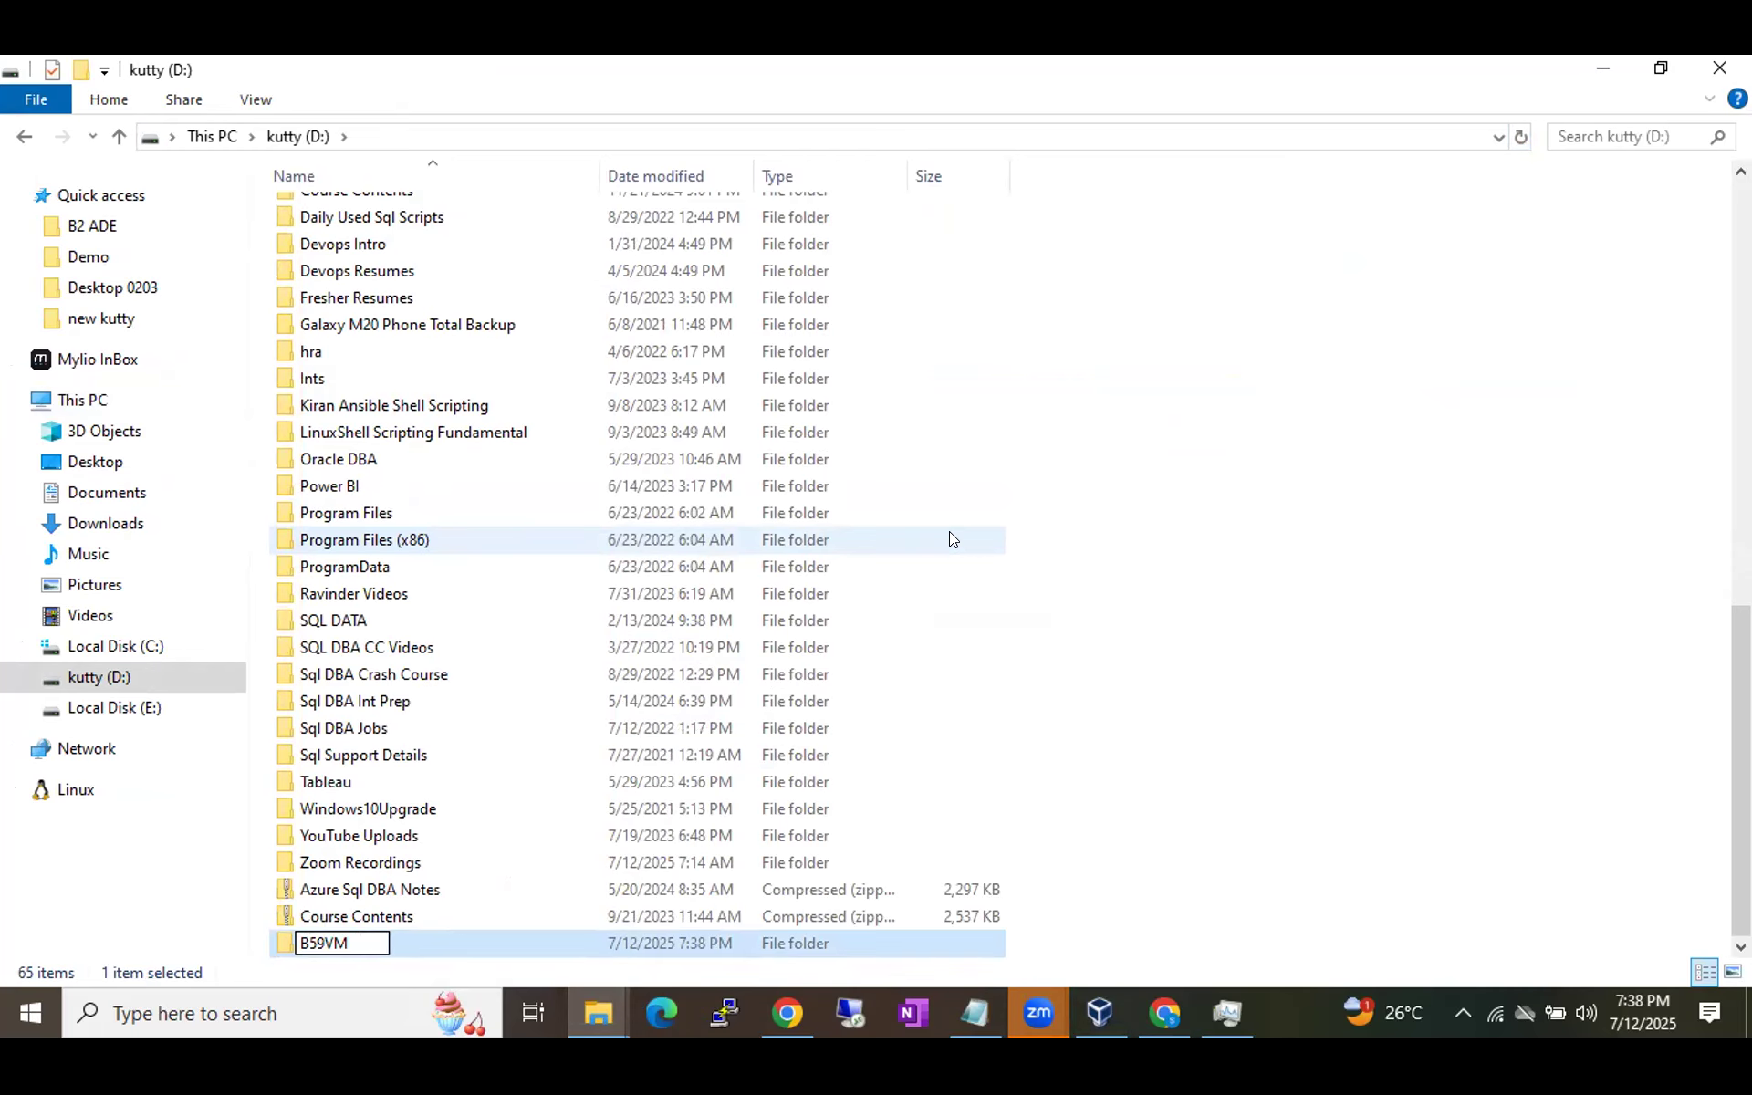
pyautogui.press('Return')
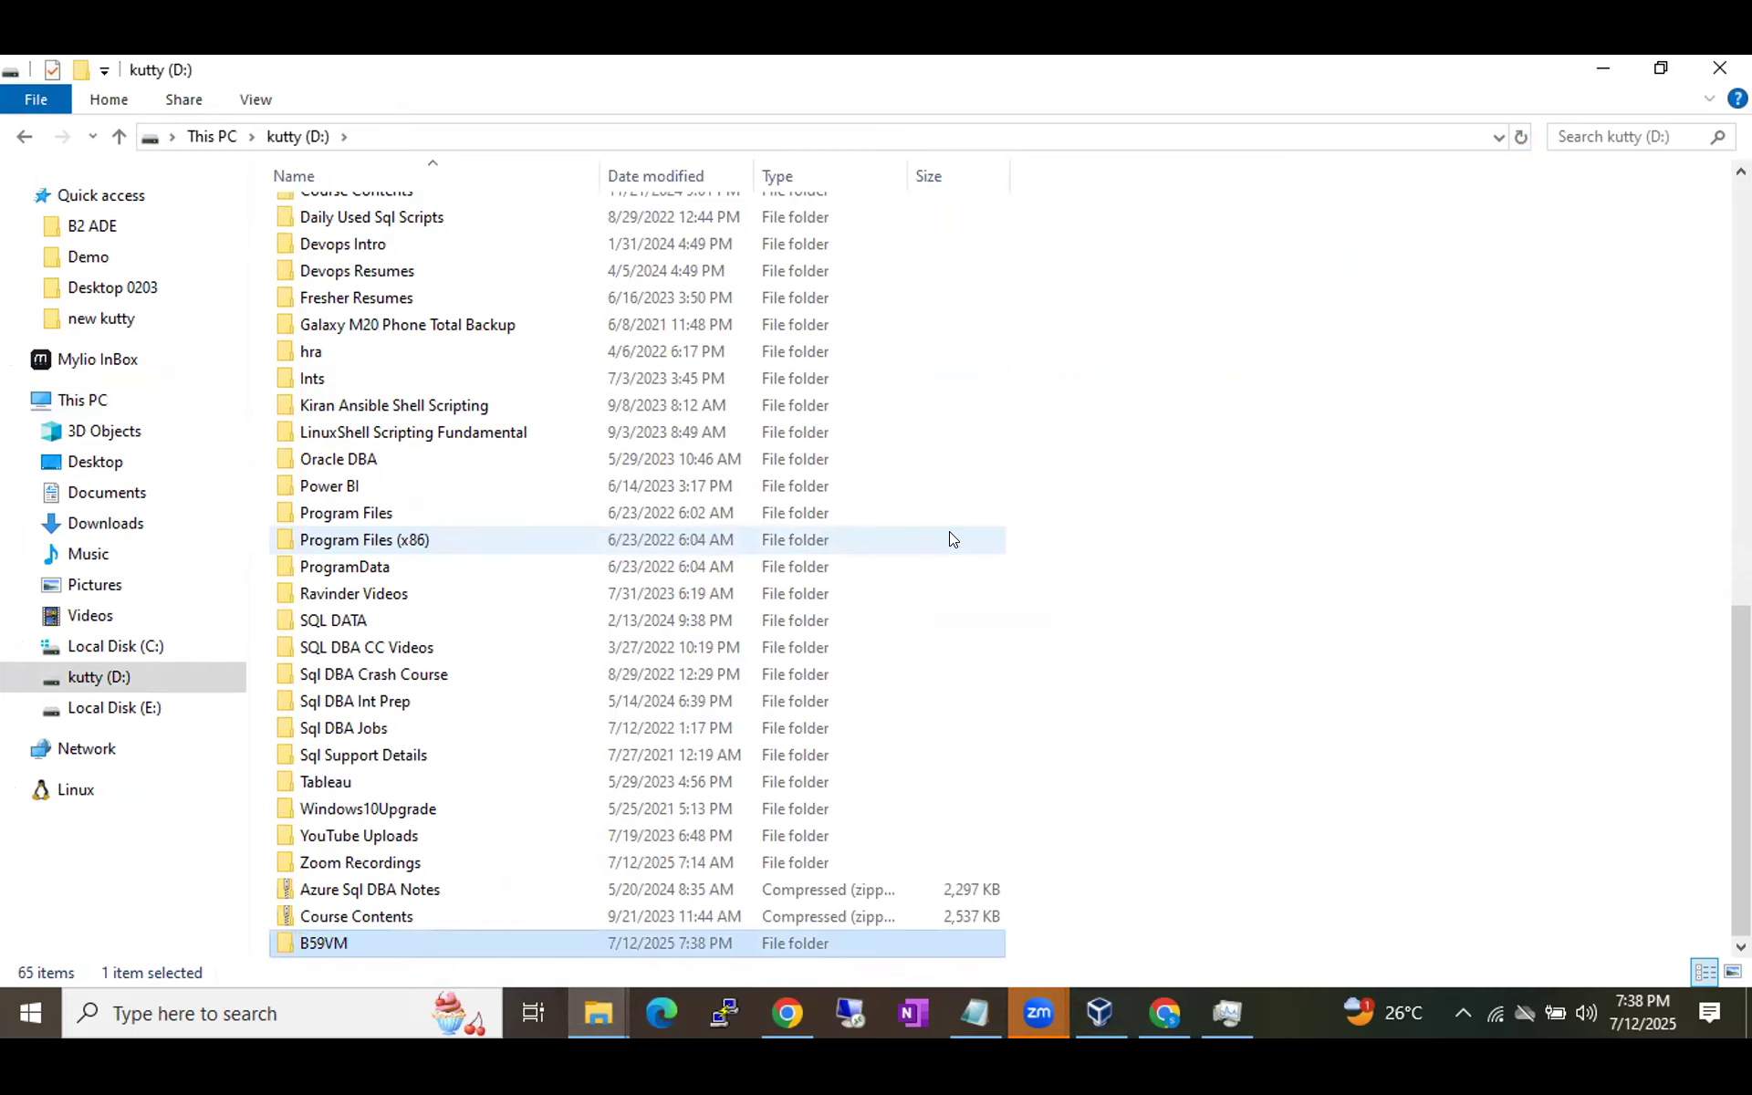
pyautogui.hotkey('alt', 'Tab')
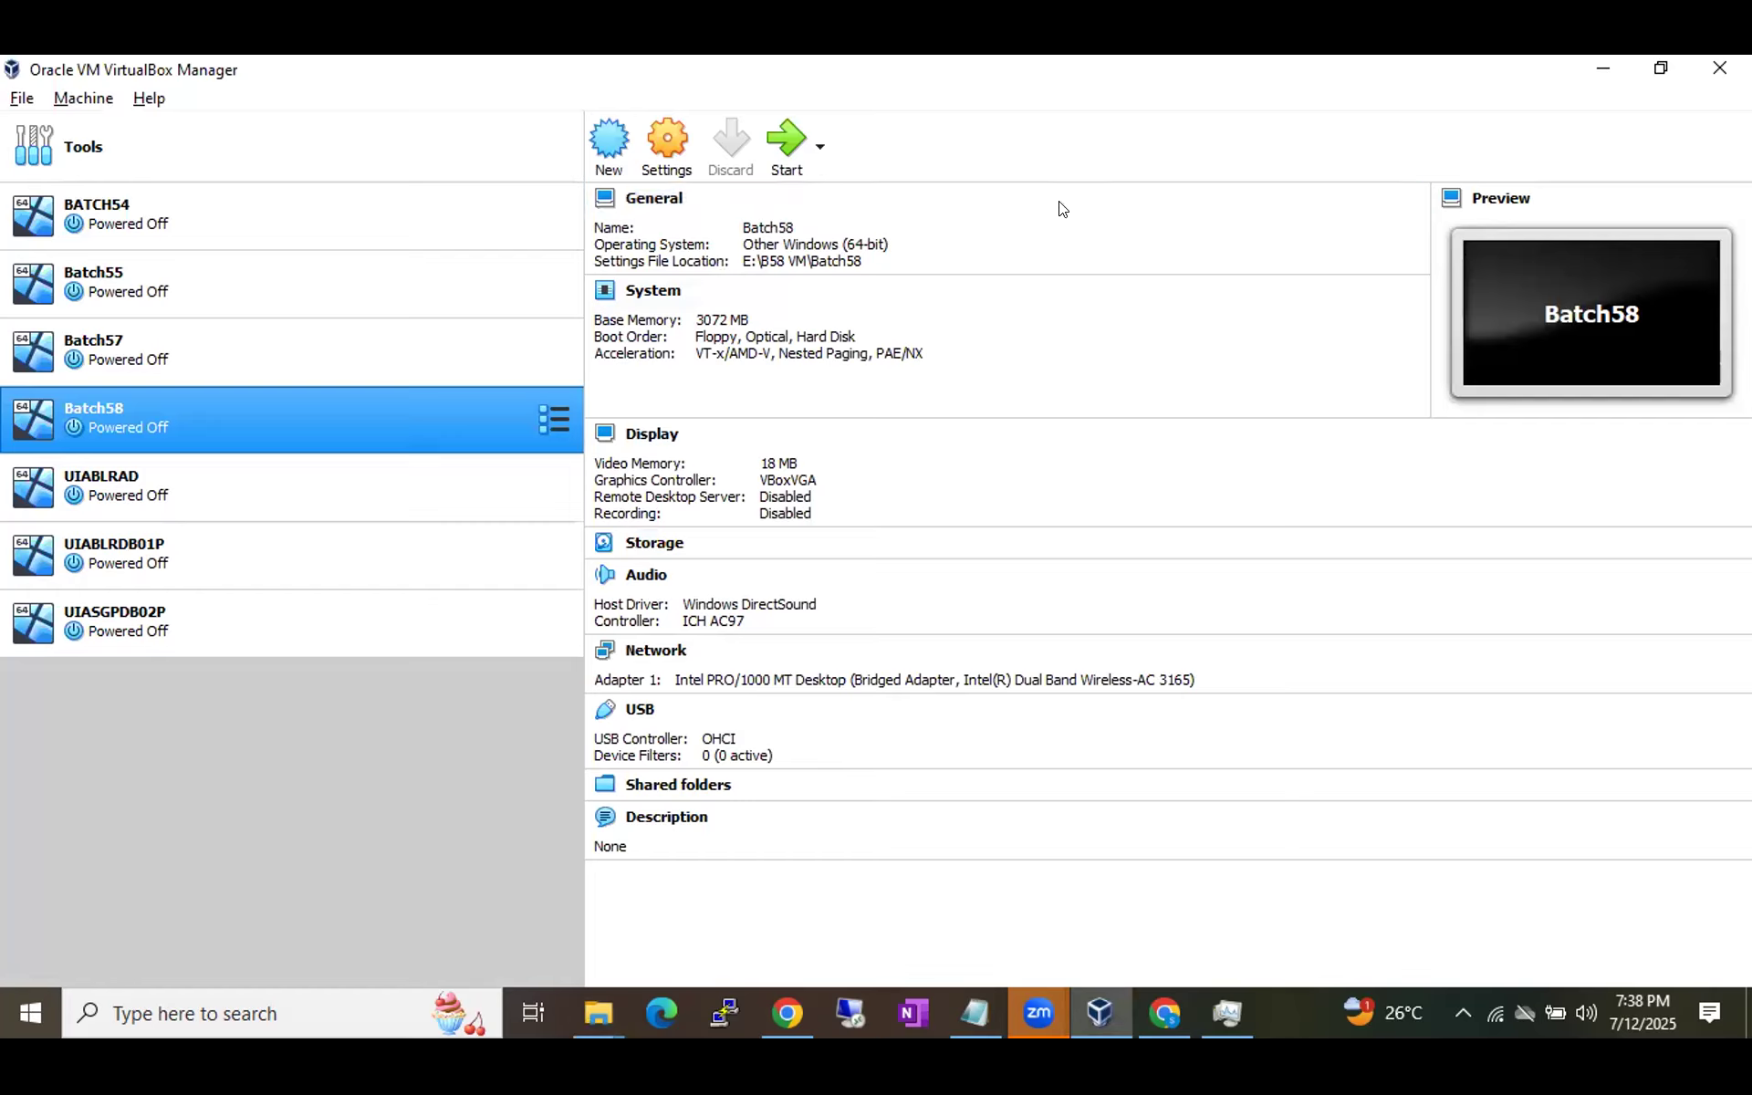
# Open the Create Virtual Machine wizard and enter Batch59VM as the name.
pyautogui.click(1324, 459)
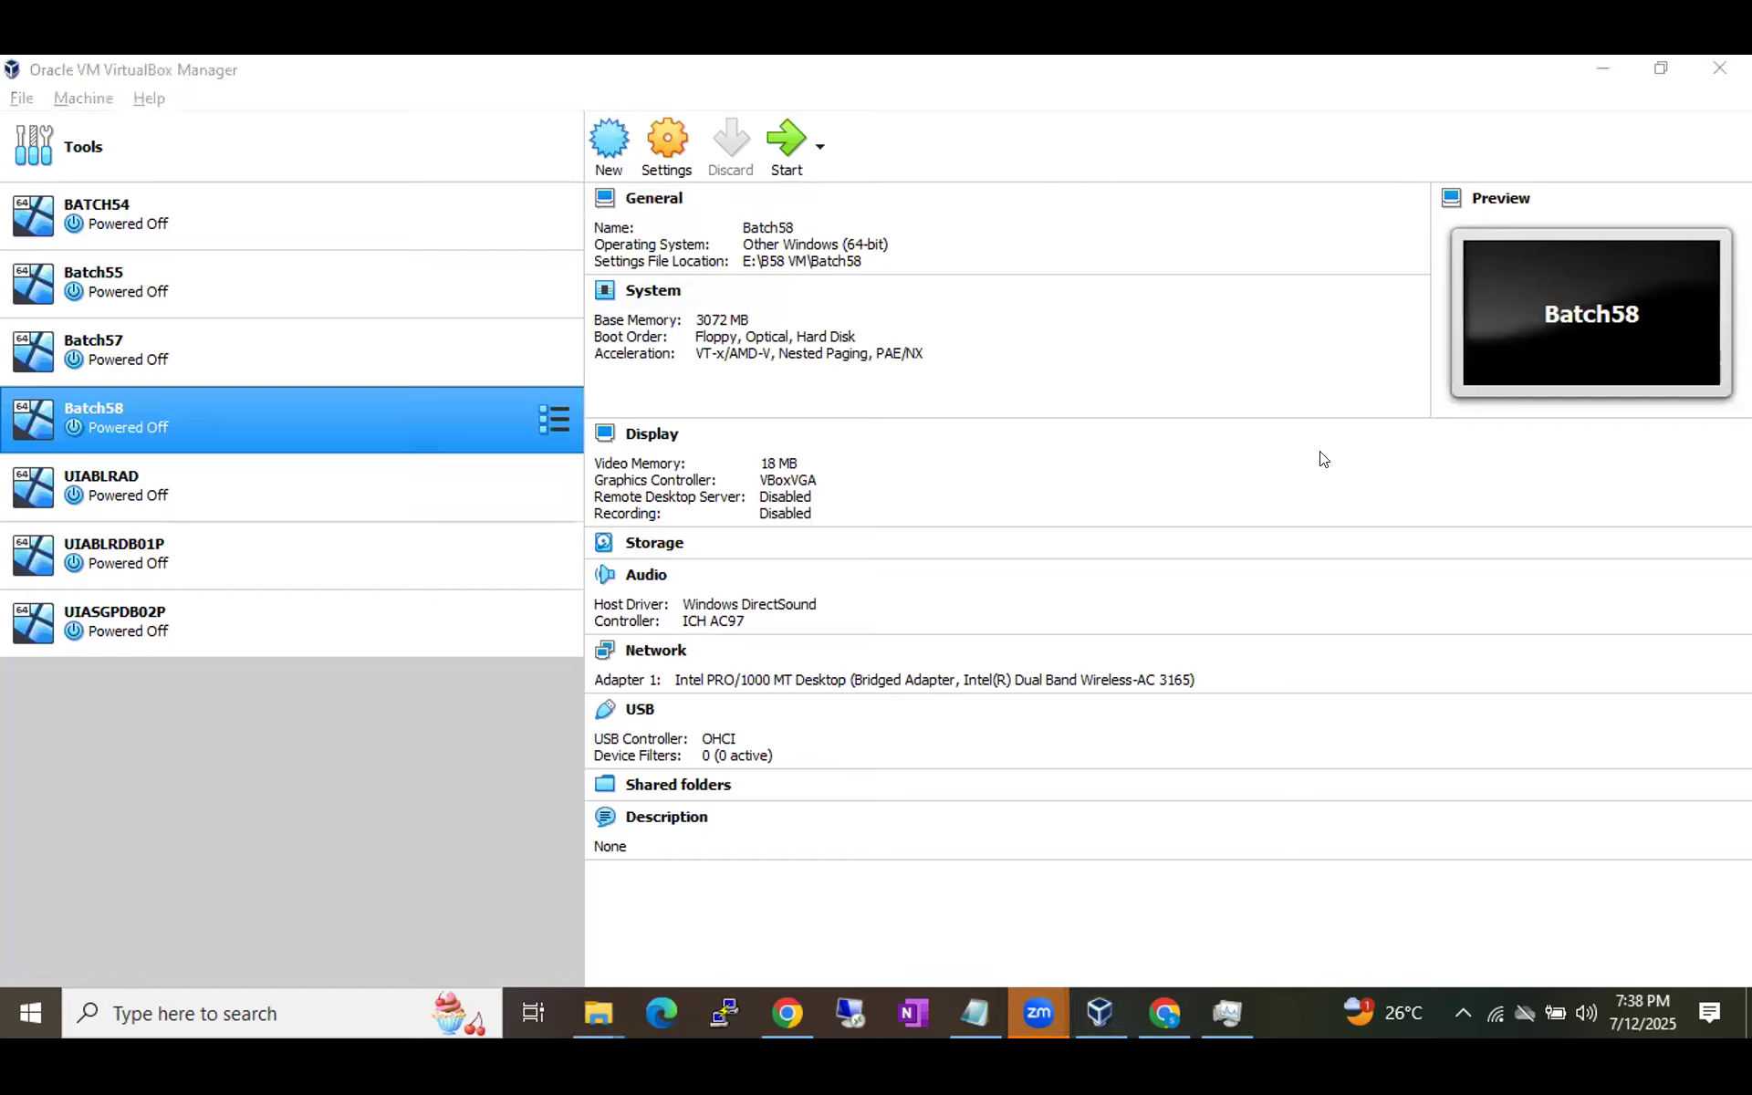
pyautogui.click(609, 142)
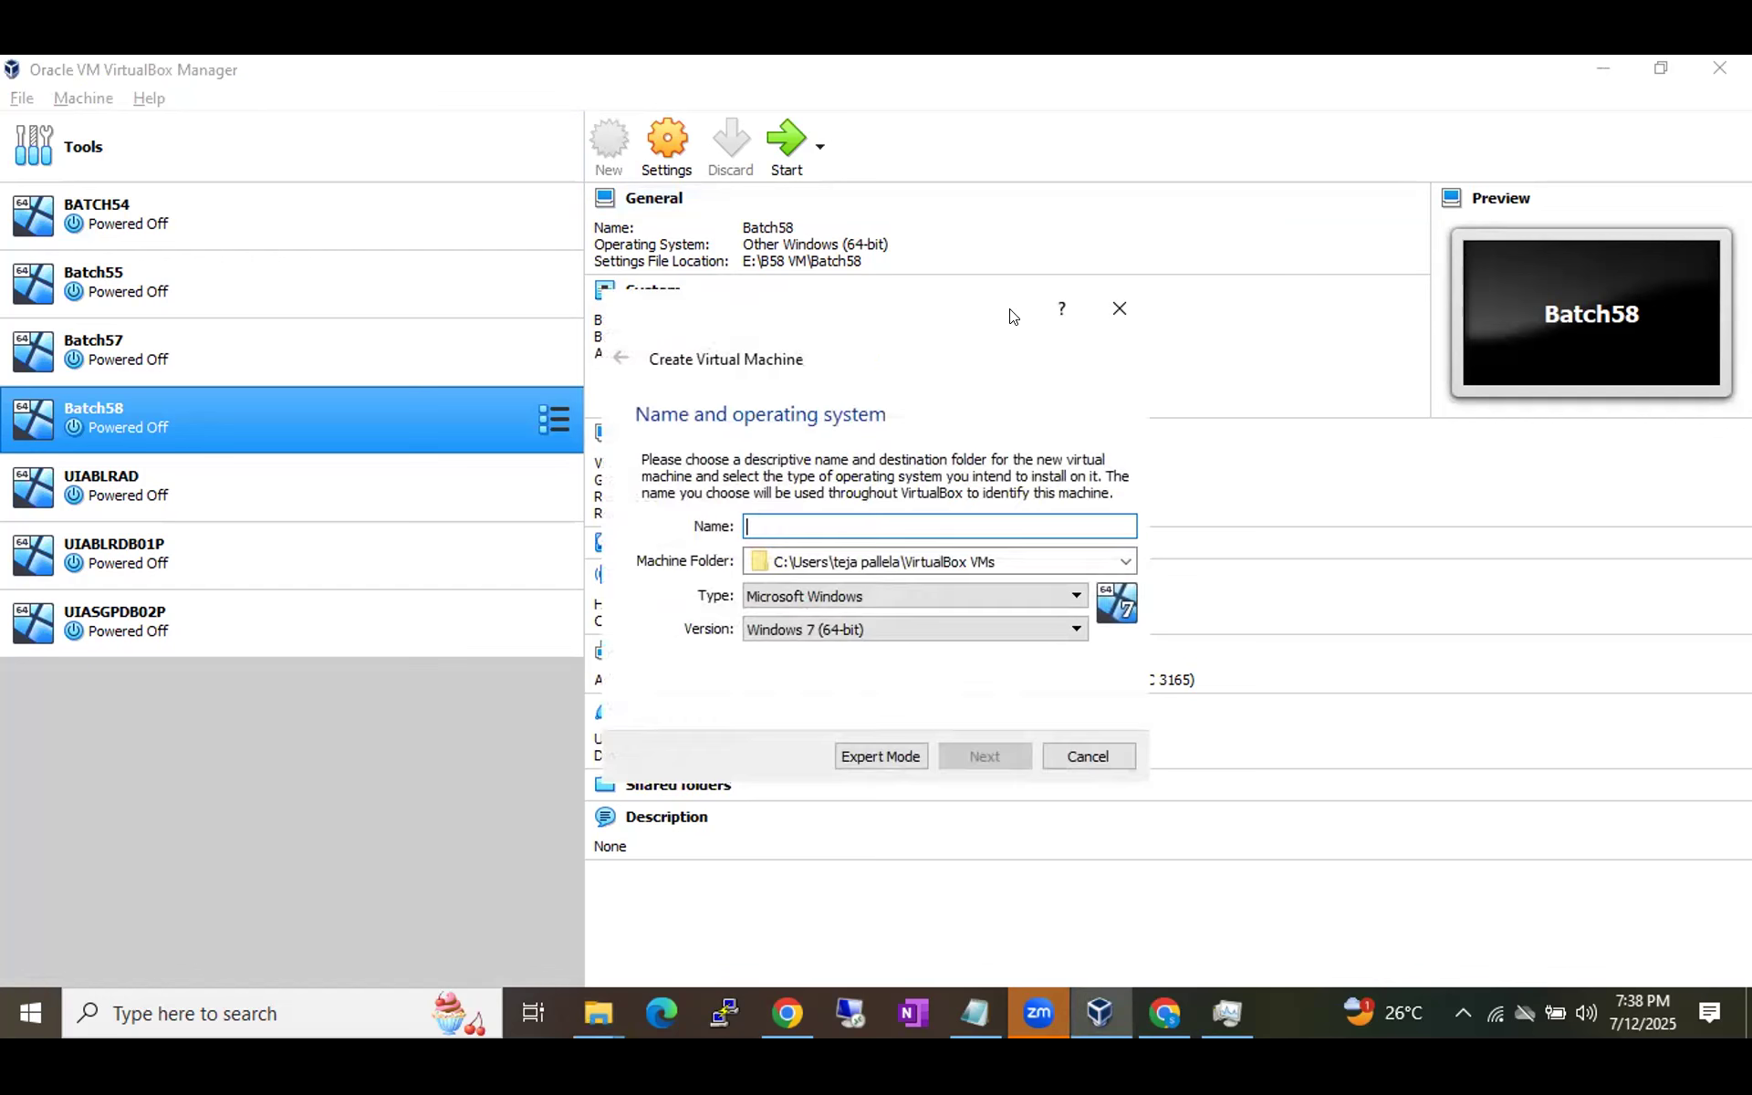
pyautogui.write('Batch')
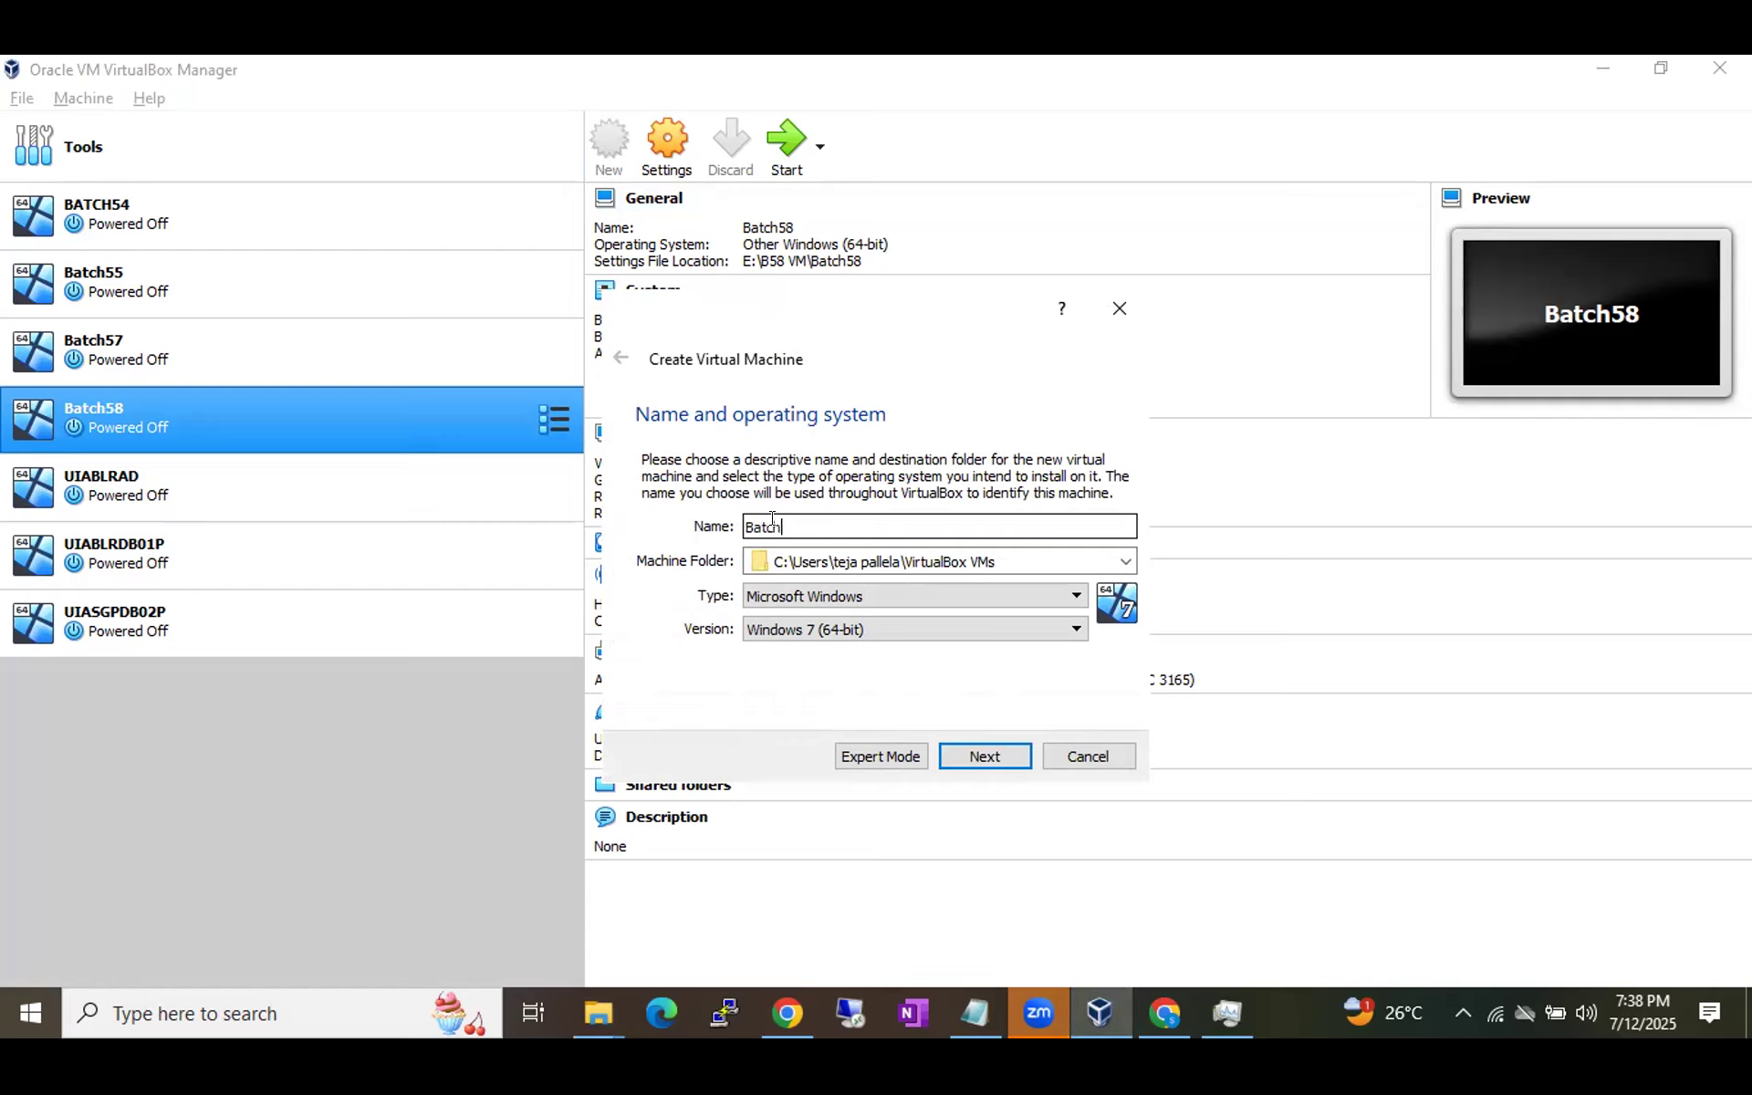
pyautogui.write('59VM')
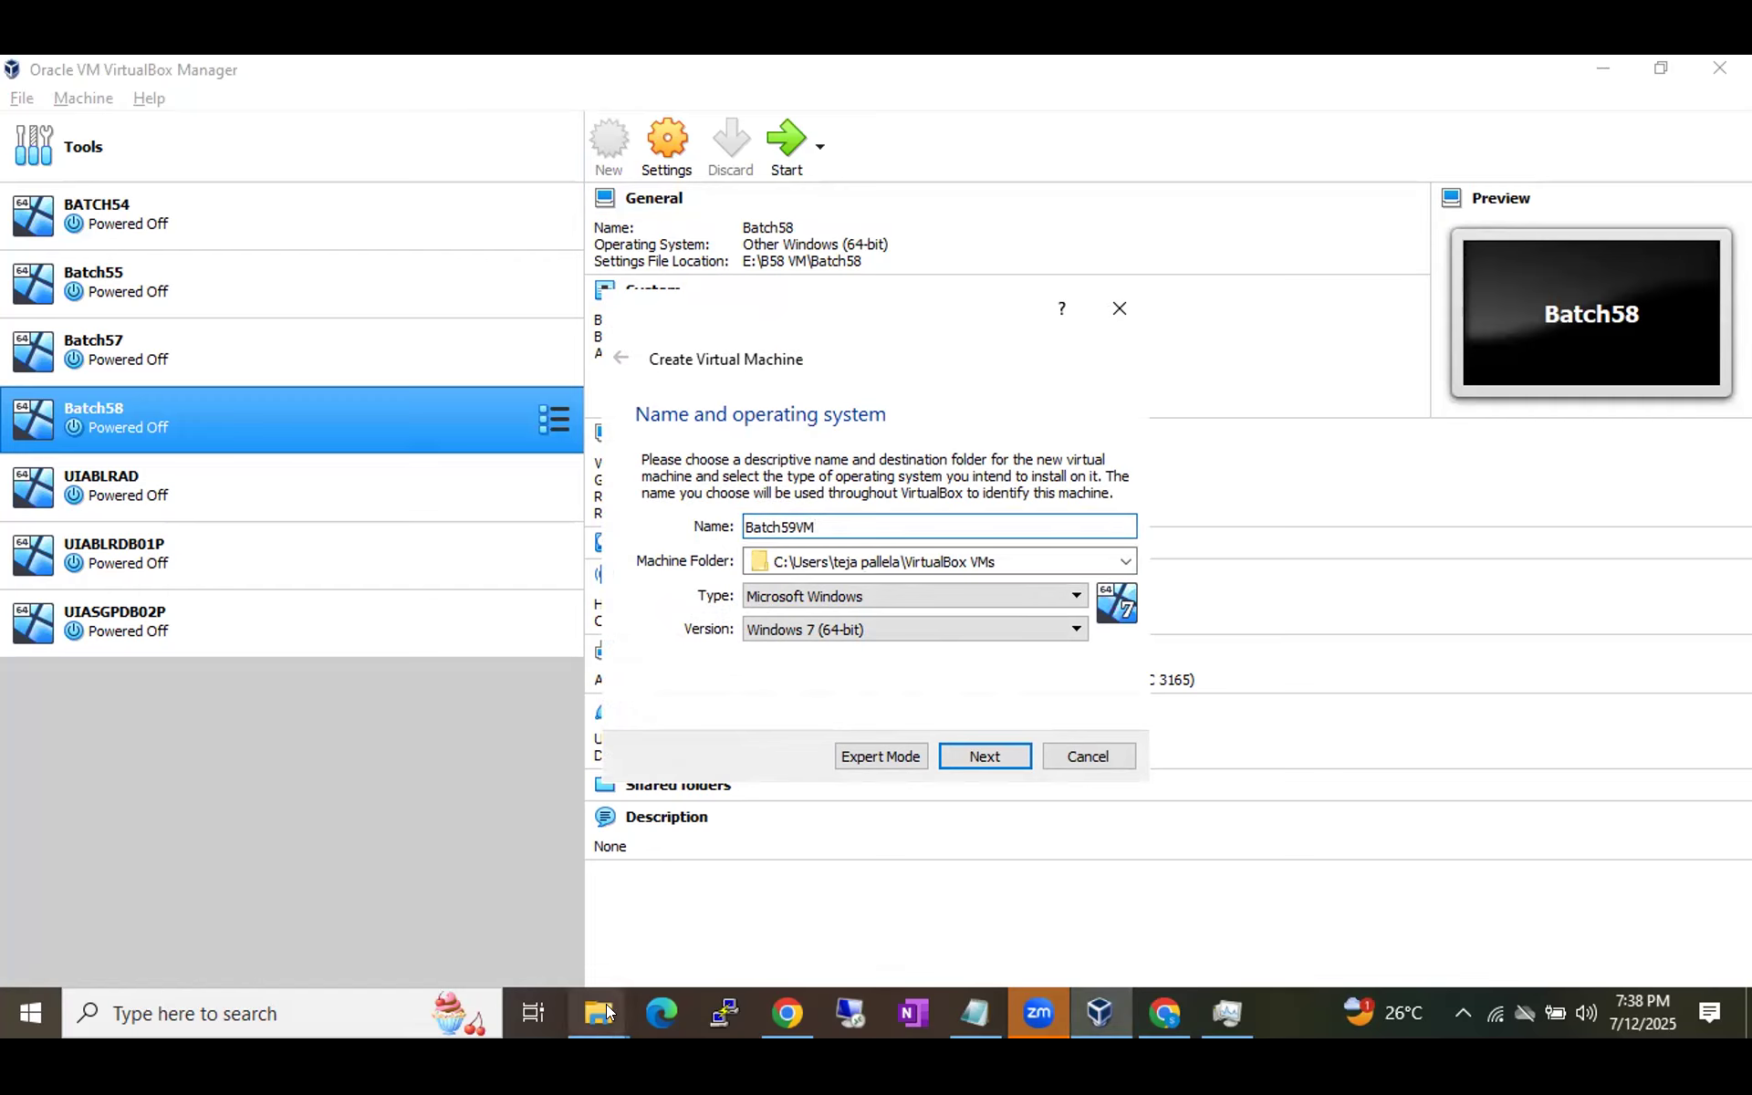
pyautogui.moveTo(602, 1007)
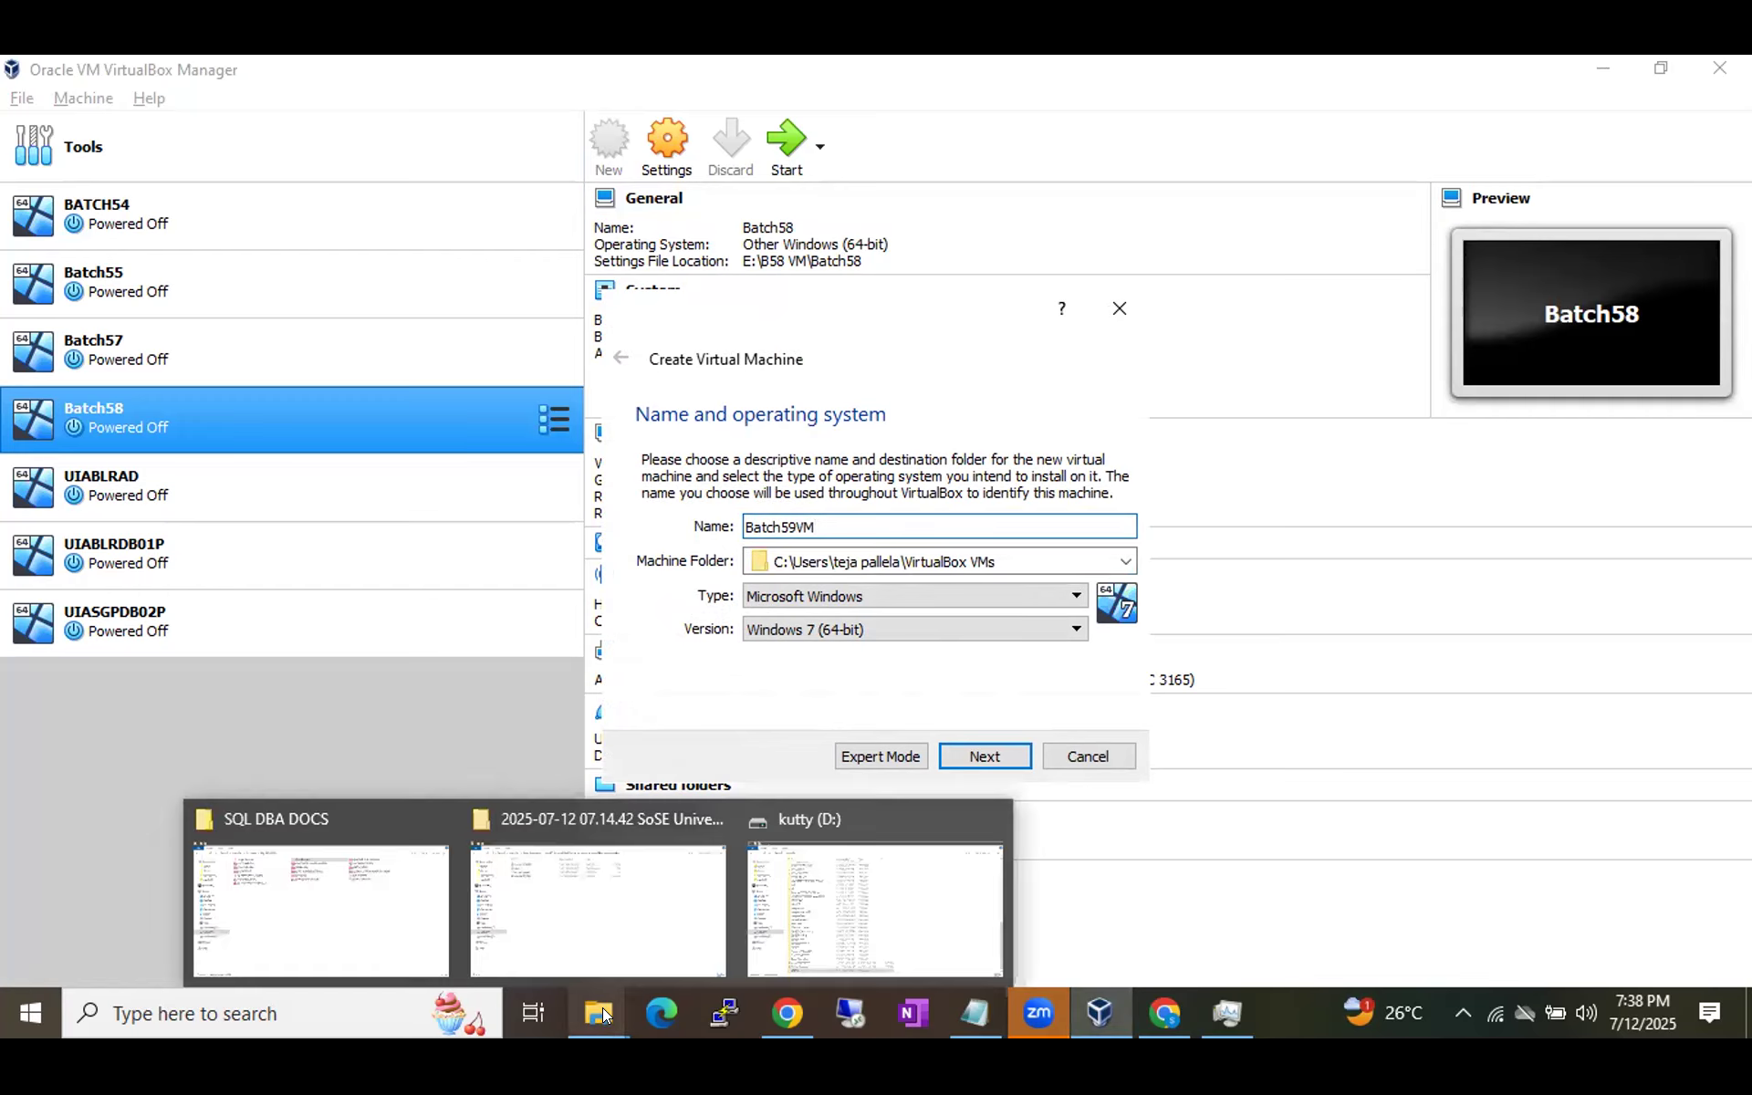
# Look over the B59VM folder on kutty (D:) and the This PC overview, then return to the wizard.
pyautogui.click(842, 900)
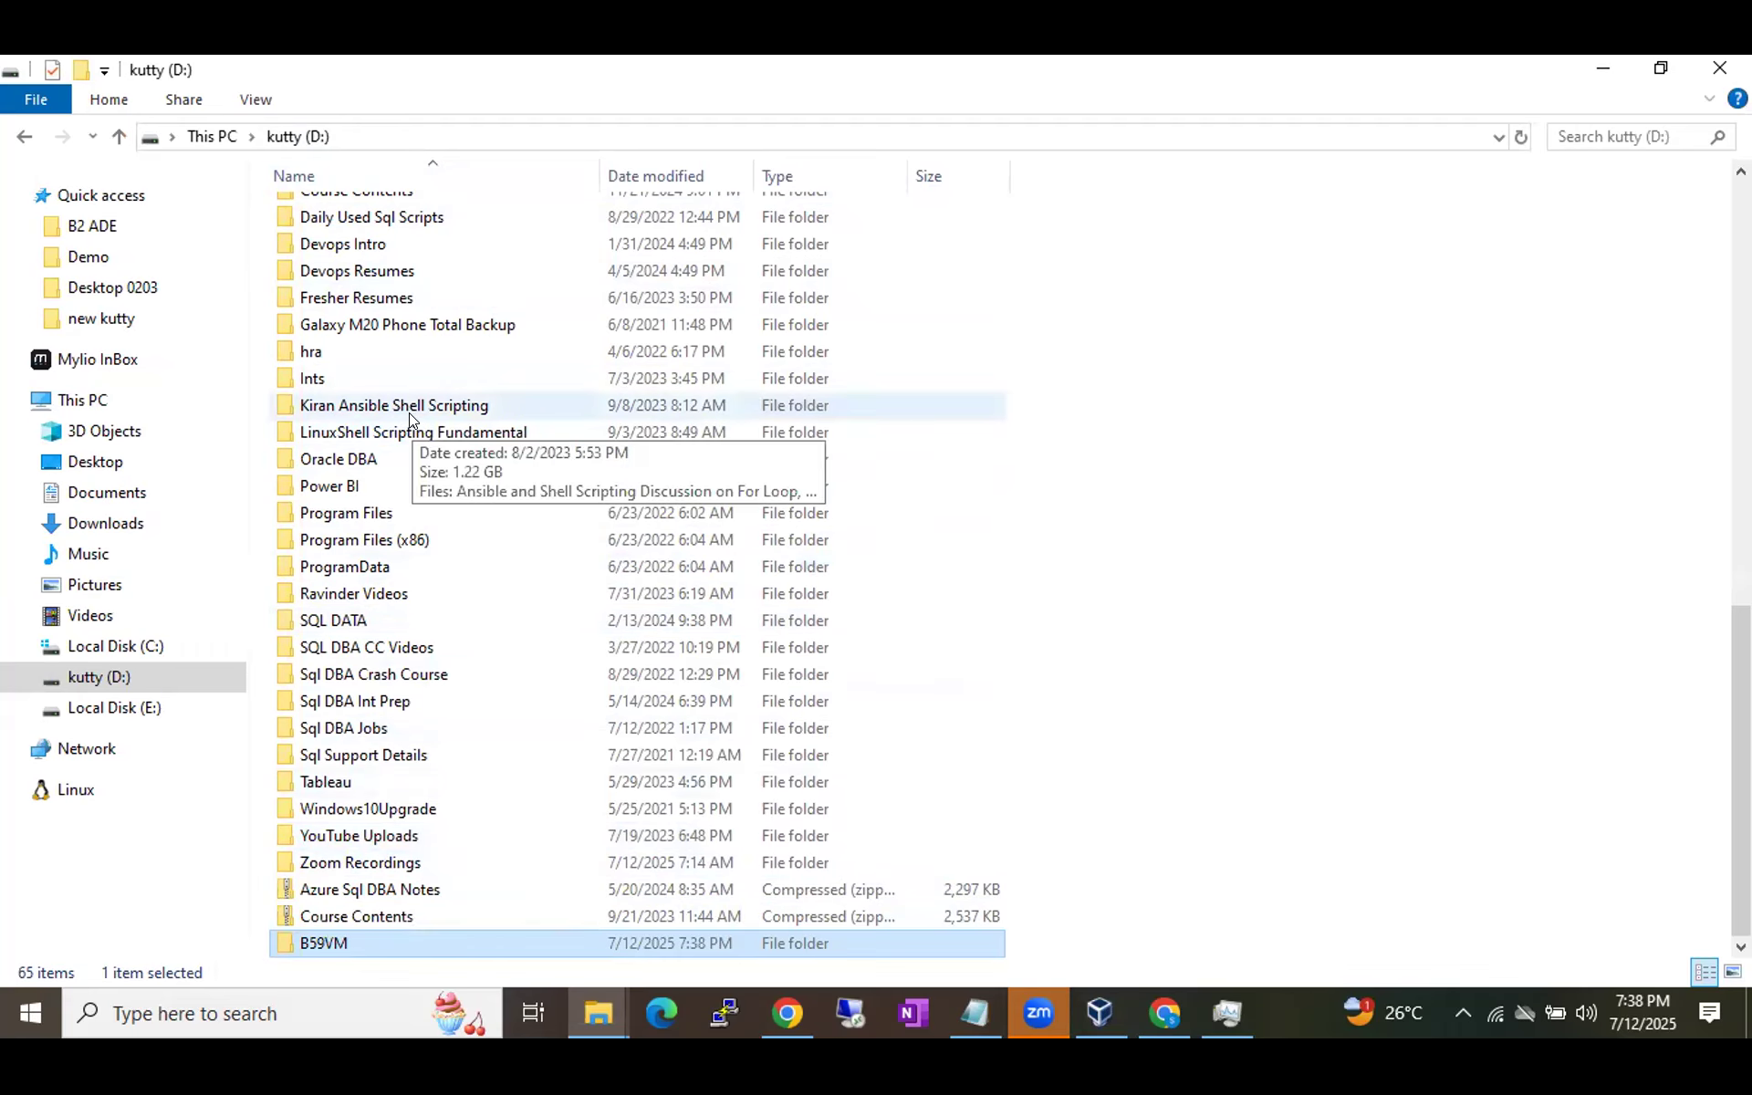
pyautogui.click(209, 135)
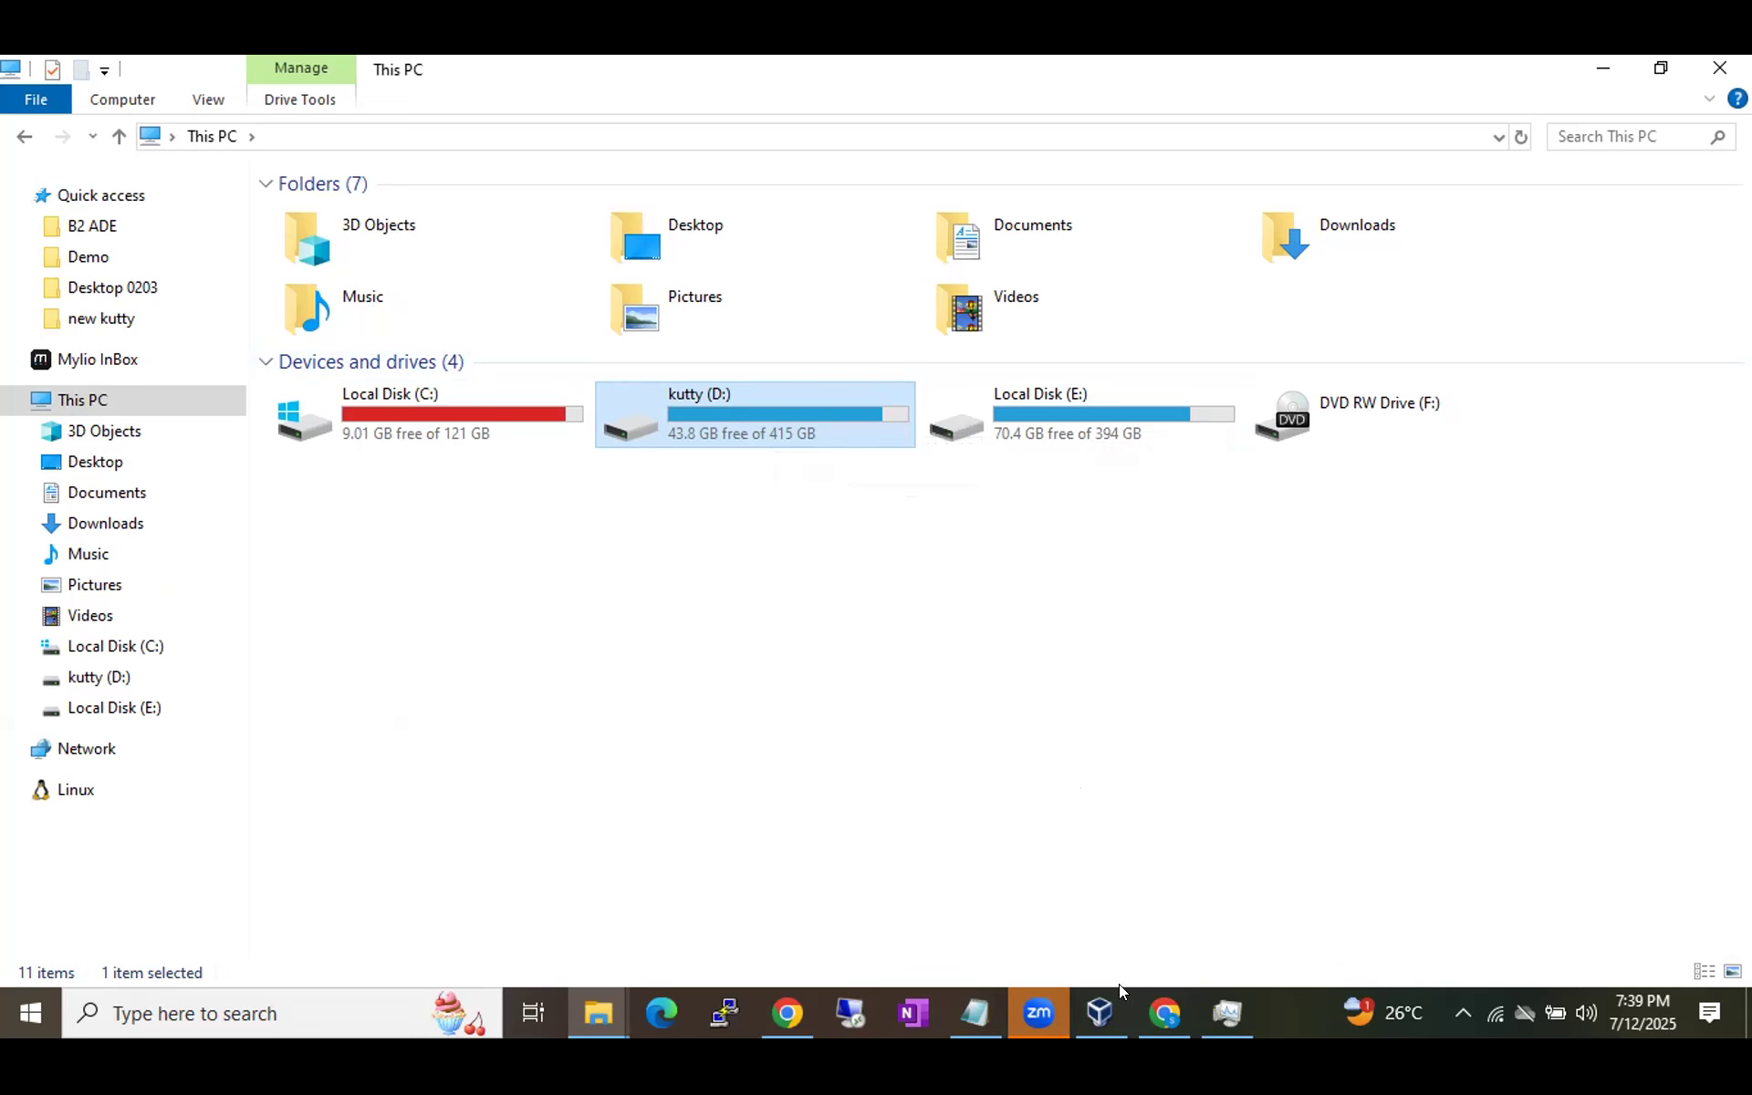
pyautogui.click(1079, 1008)
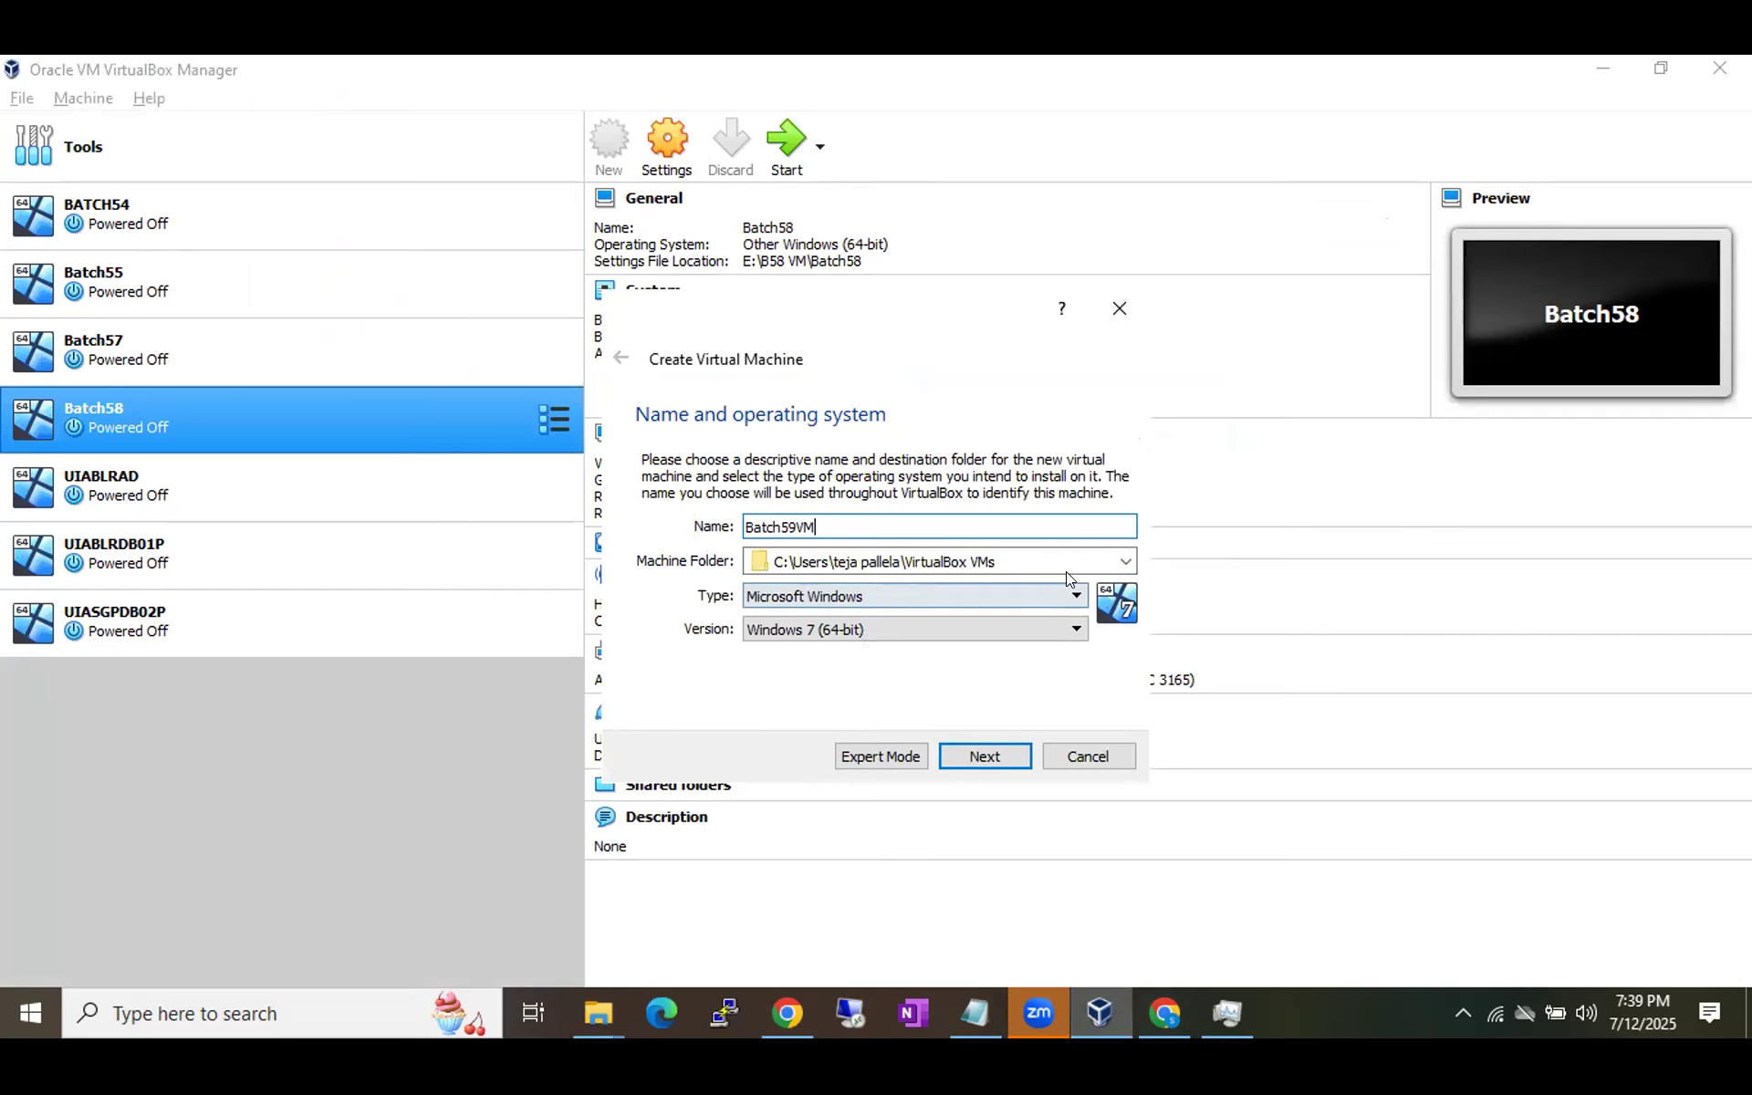
# Browse via Other... to kutty (D:) and select B59VM as the machine folder.
pyautogui.click(1120, 564)
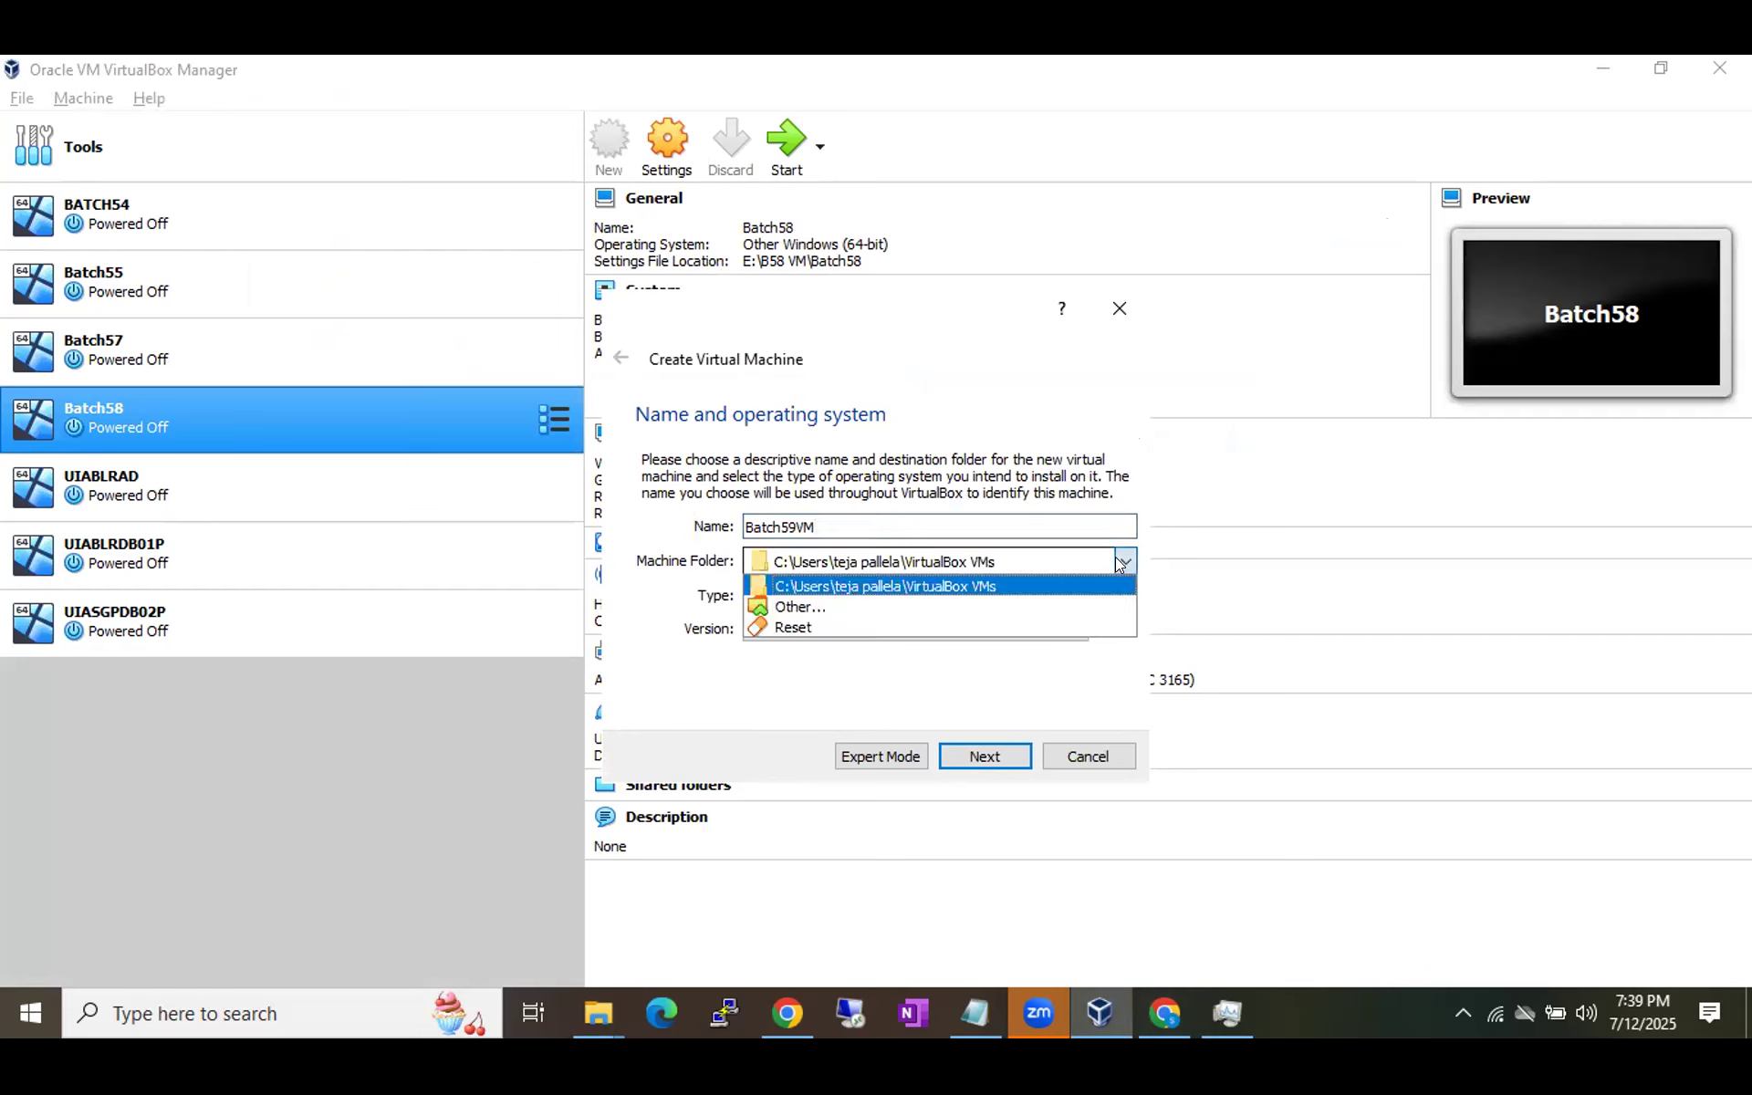
pyautogui.click(867, 599)
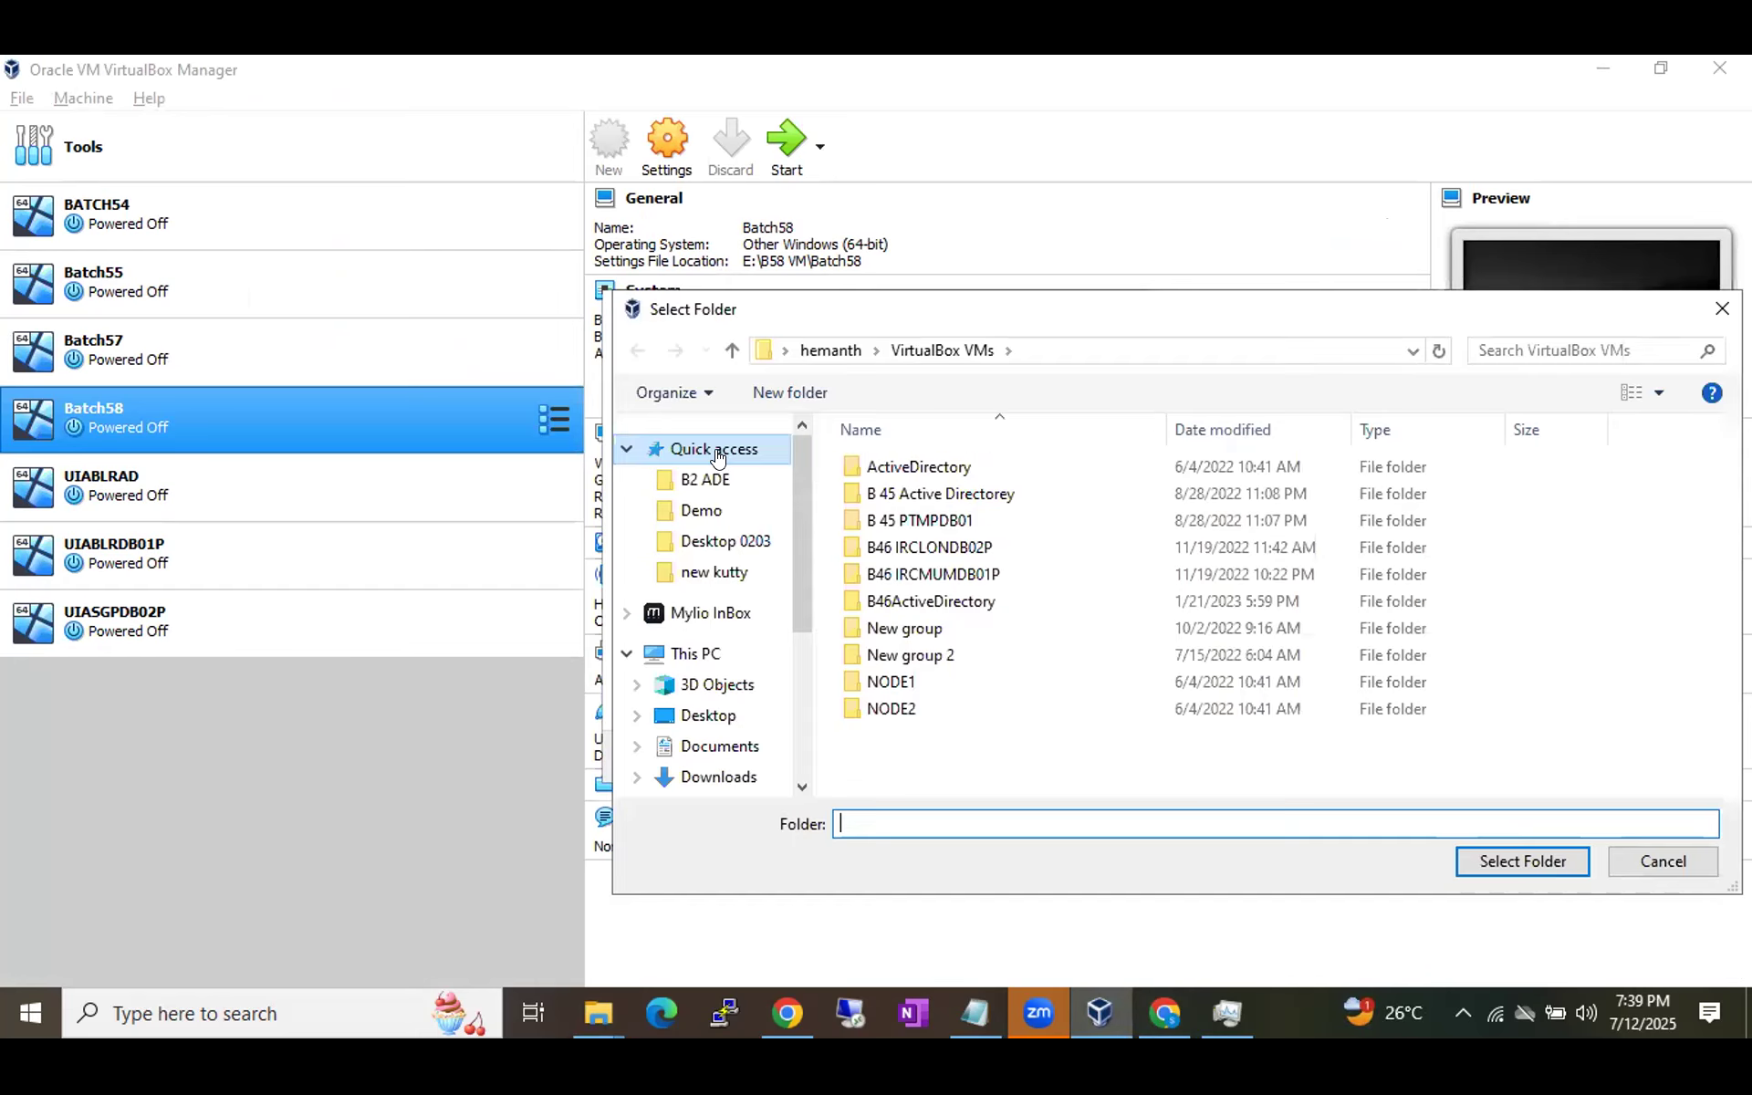
pyautogui.scroll(-3, 749, 699)
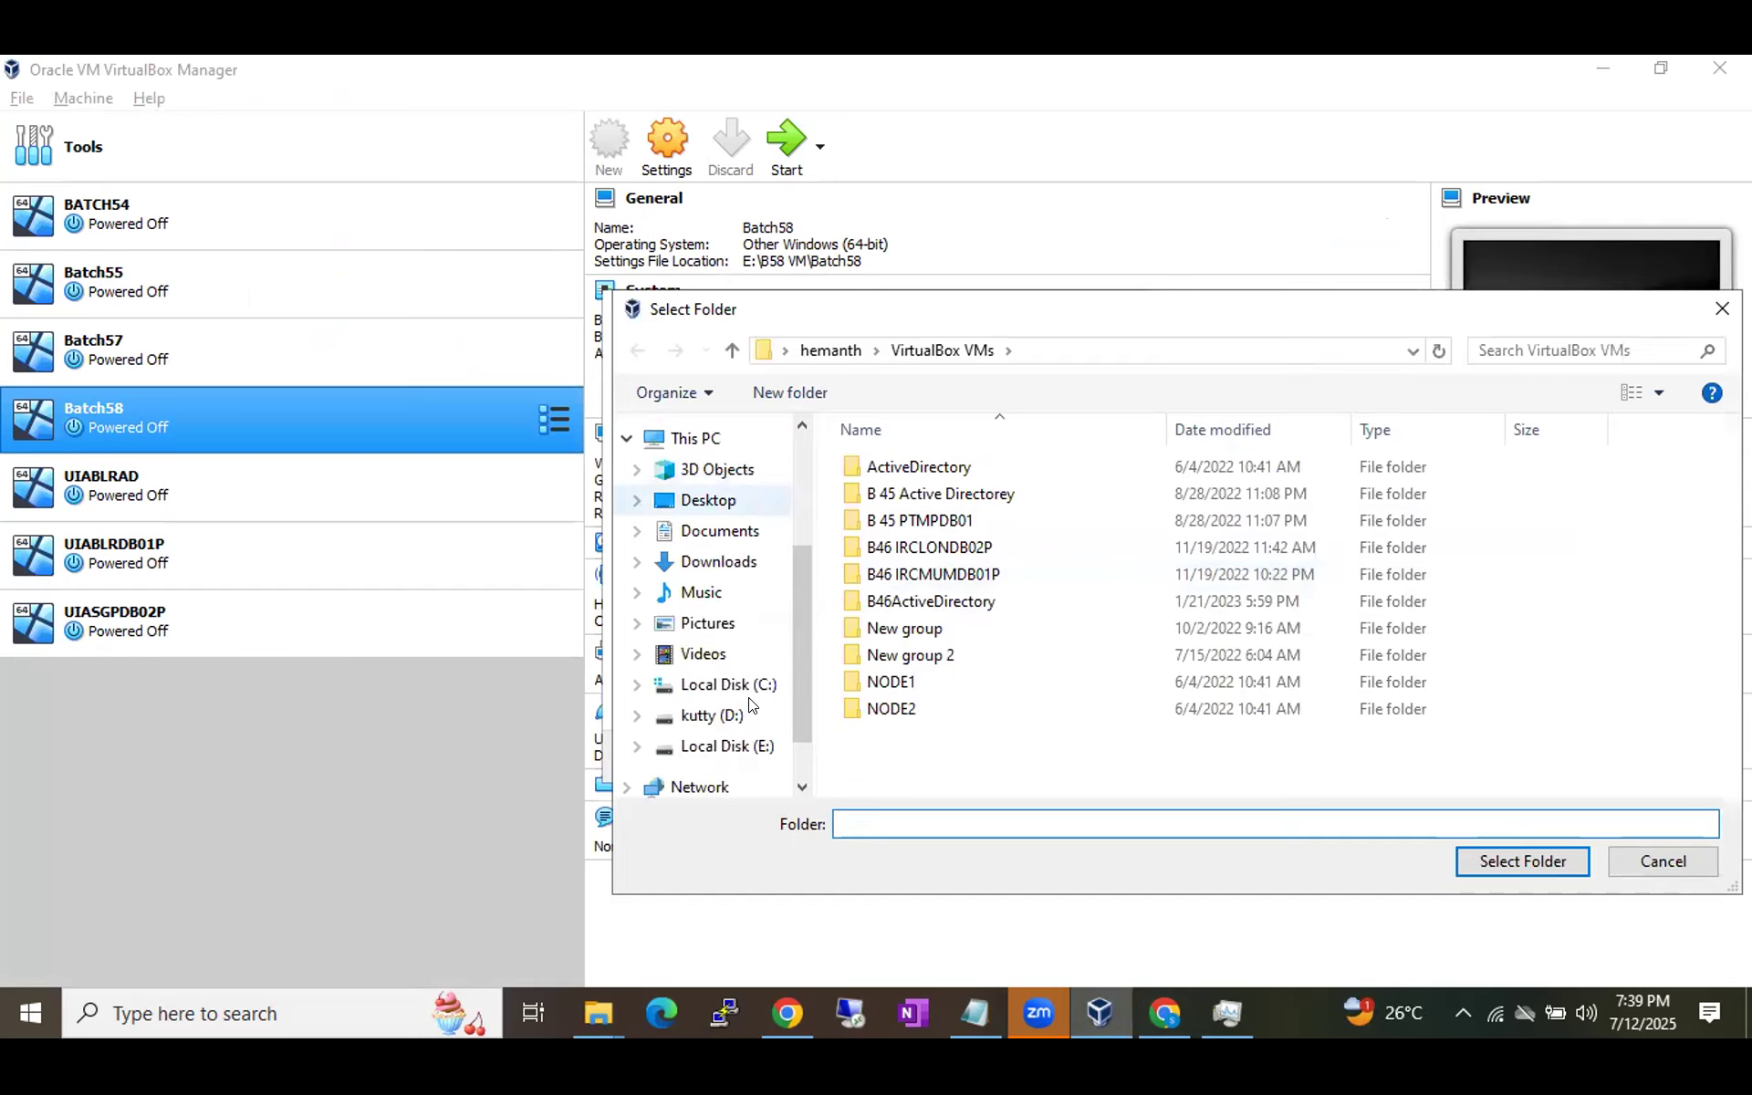
pyautogui.click(698, 715)
pyautogui.scroll(-7, 930, 684)
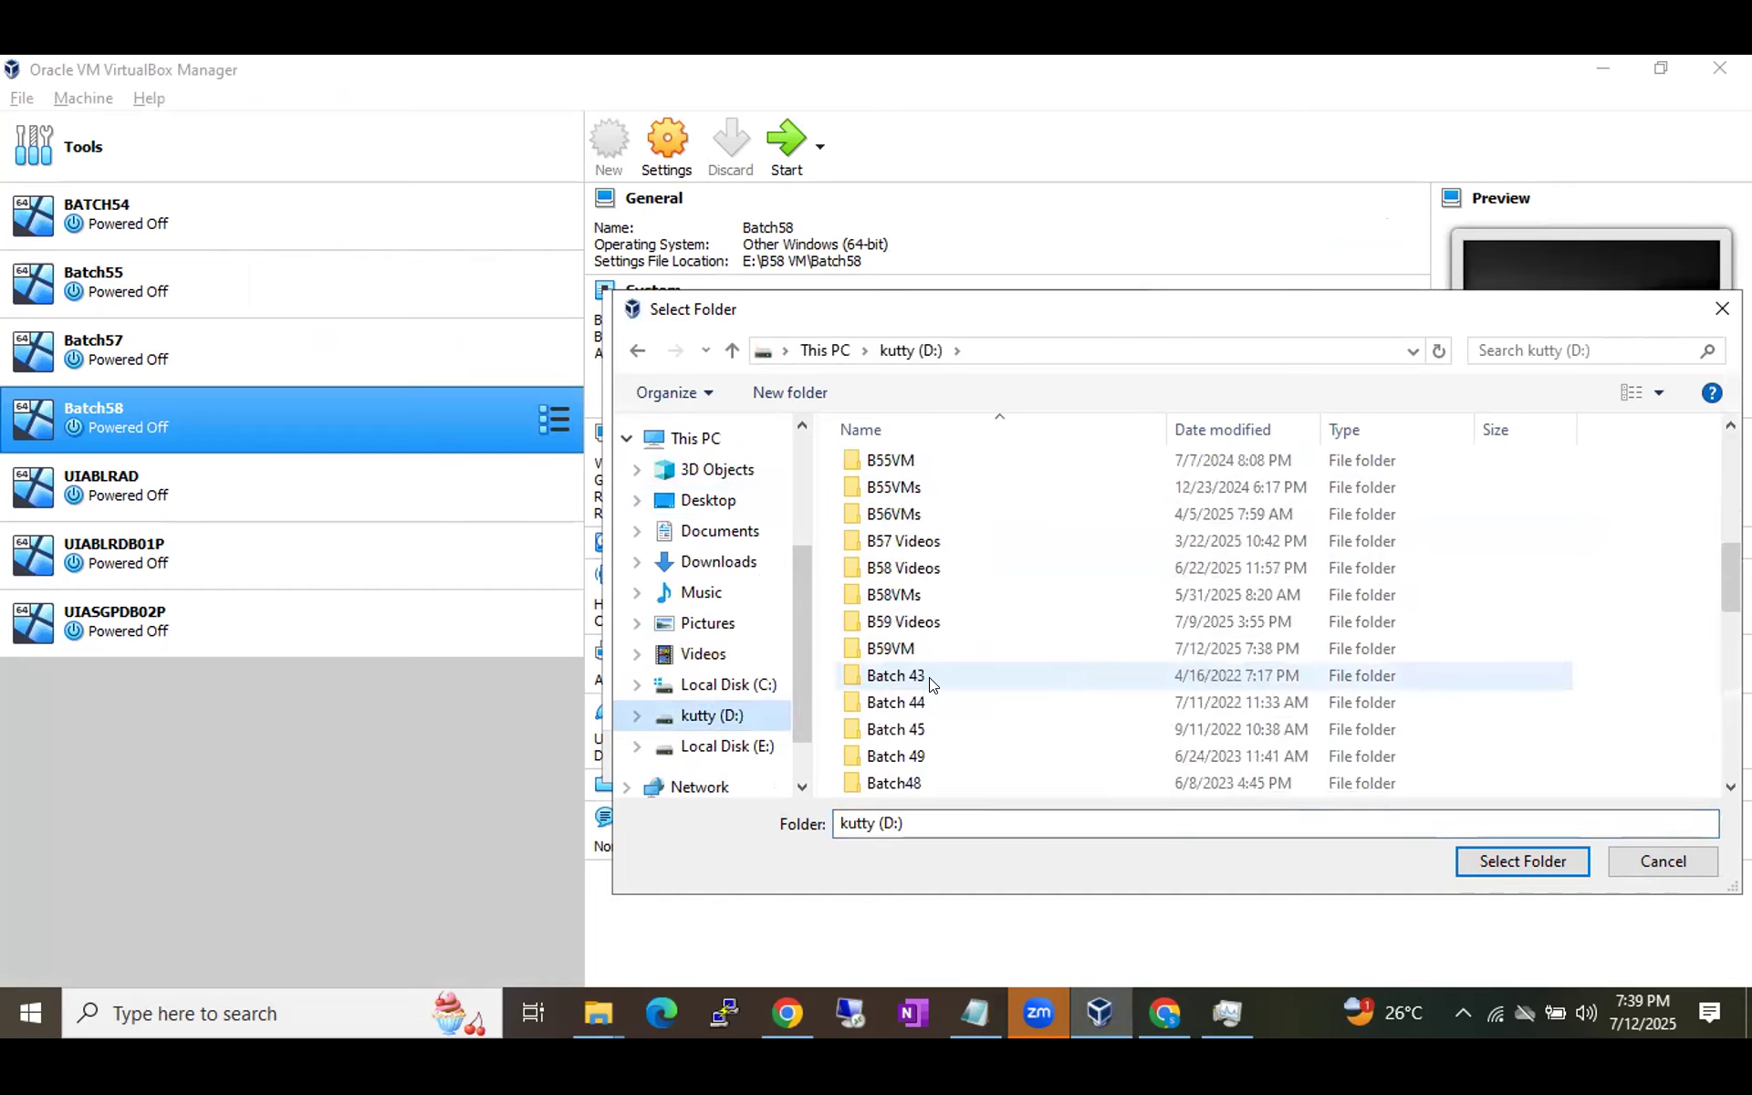
pyautogui.click(890, 649)
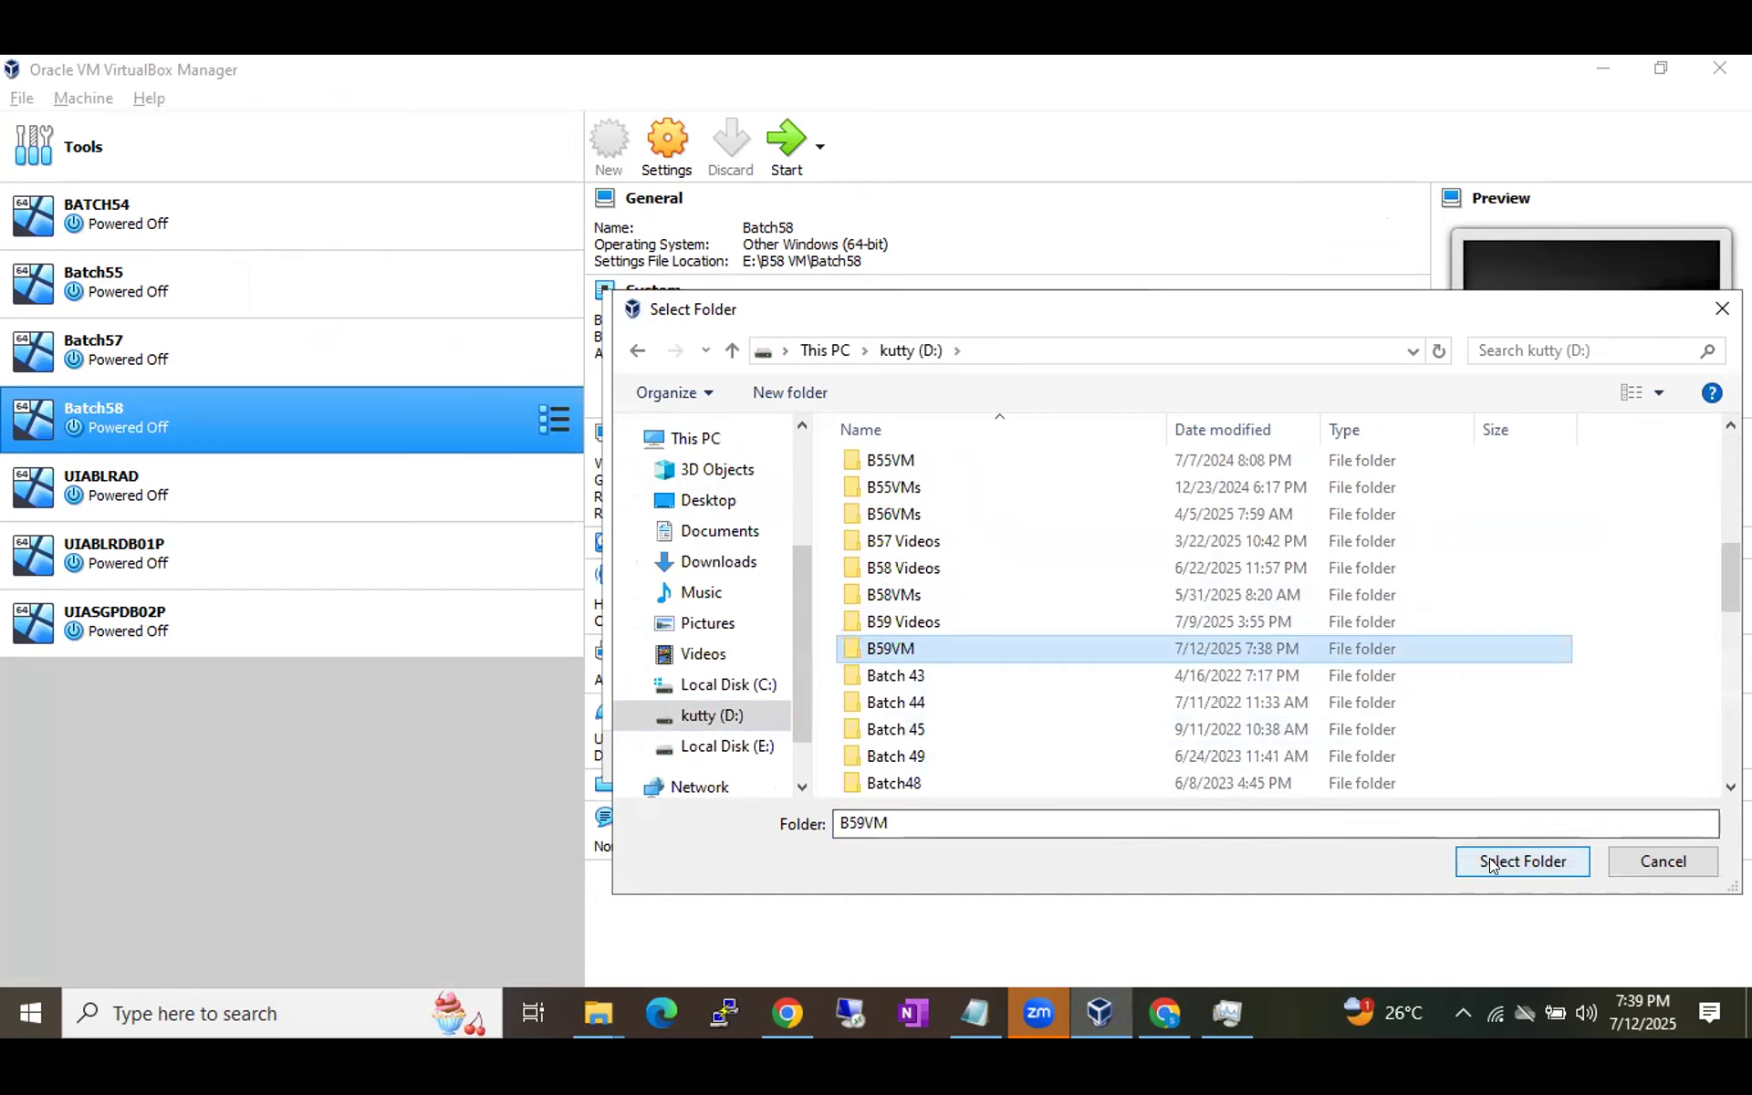
pyautogui.click(1517, 861)
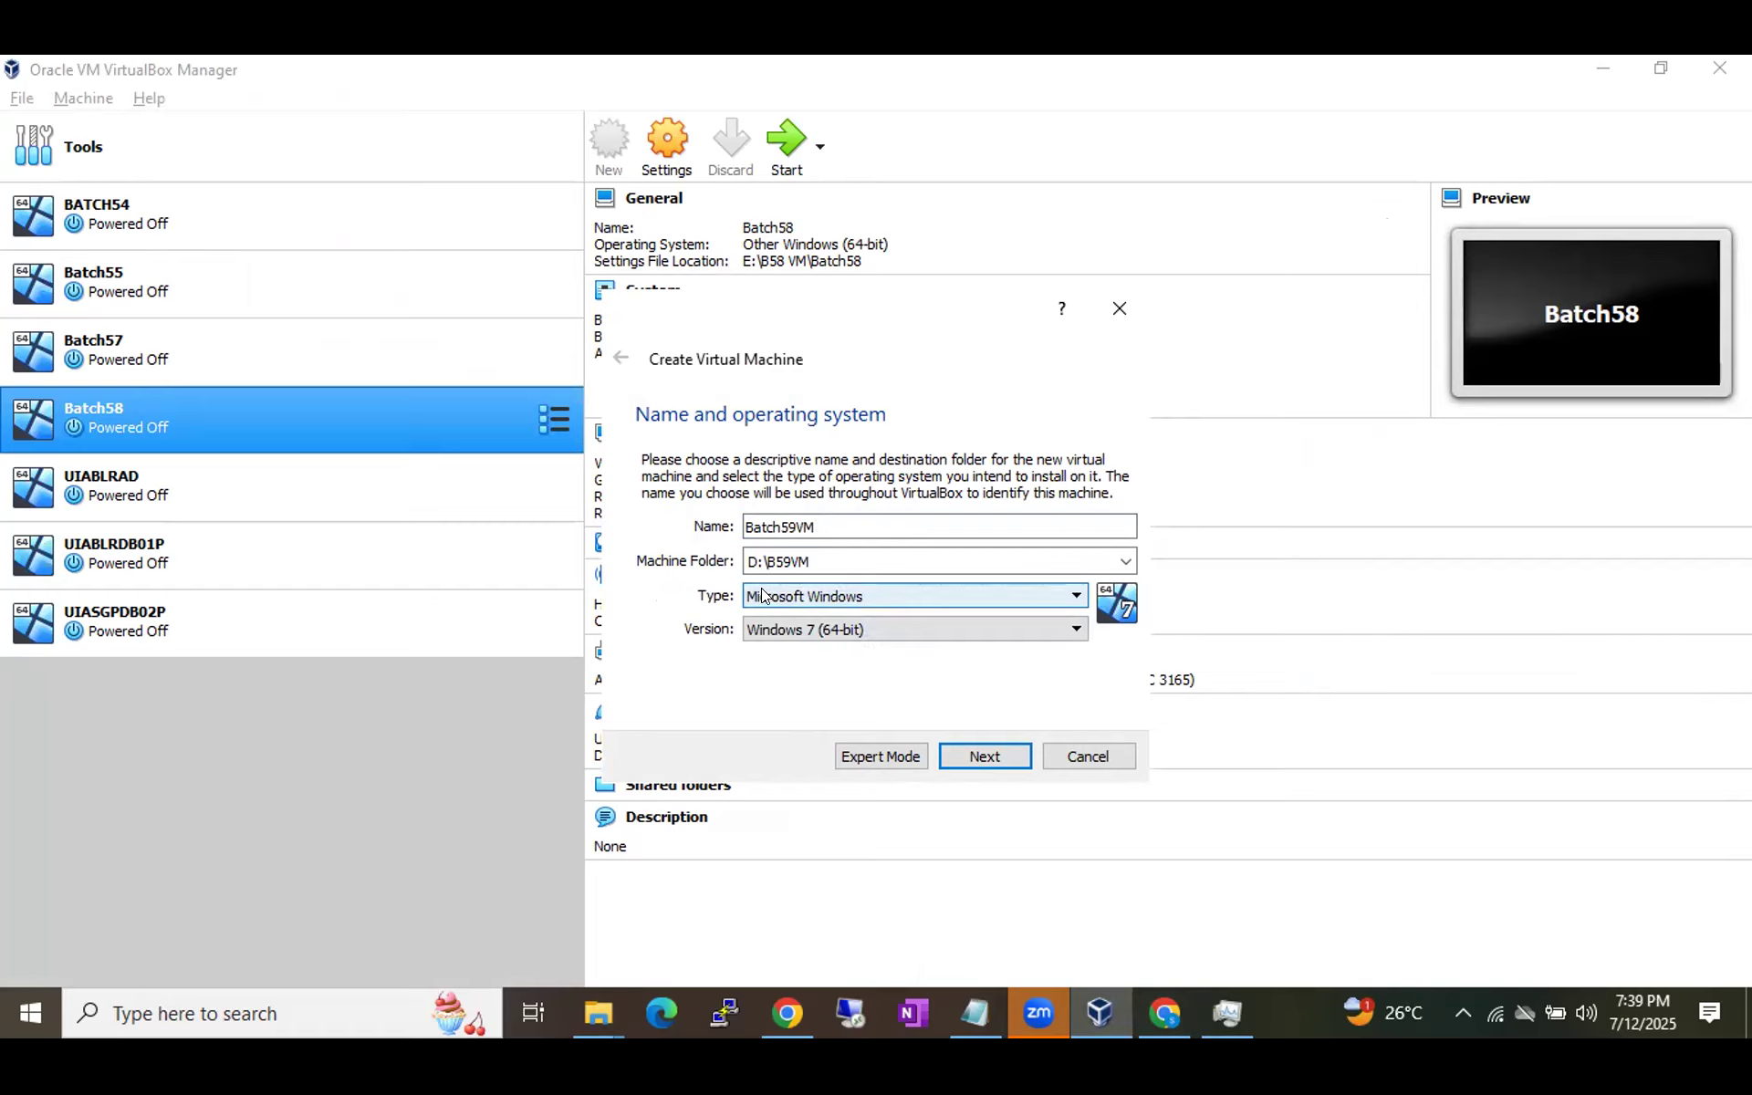
# Pick Other Windows (64-bit) from the Version list, confirming the choice a second time.
pyautogui.click(858, 630)
pyautogui.scroll(-2, 847, 757)
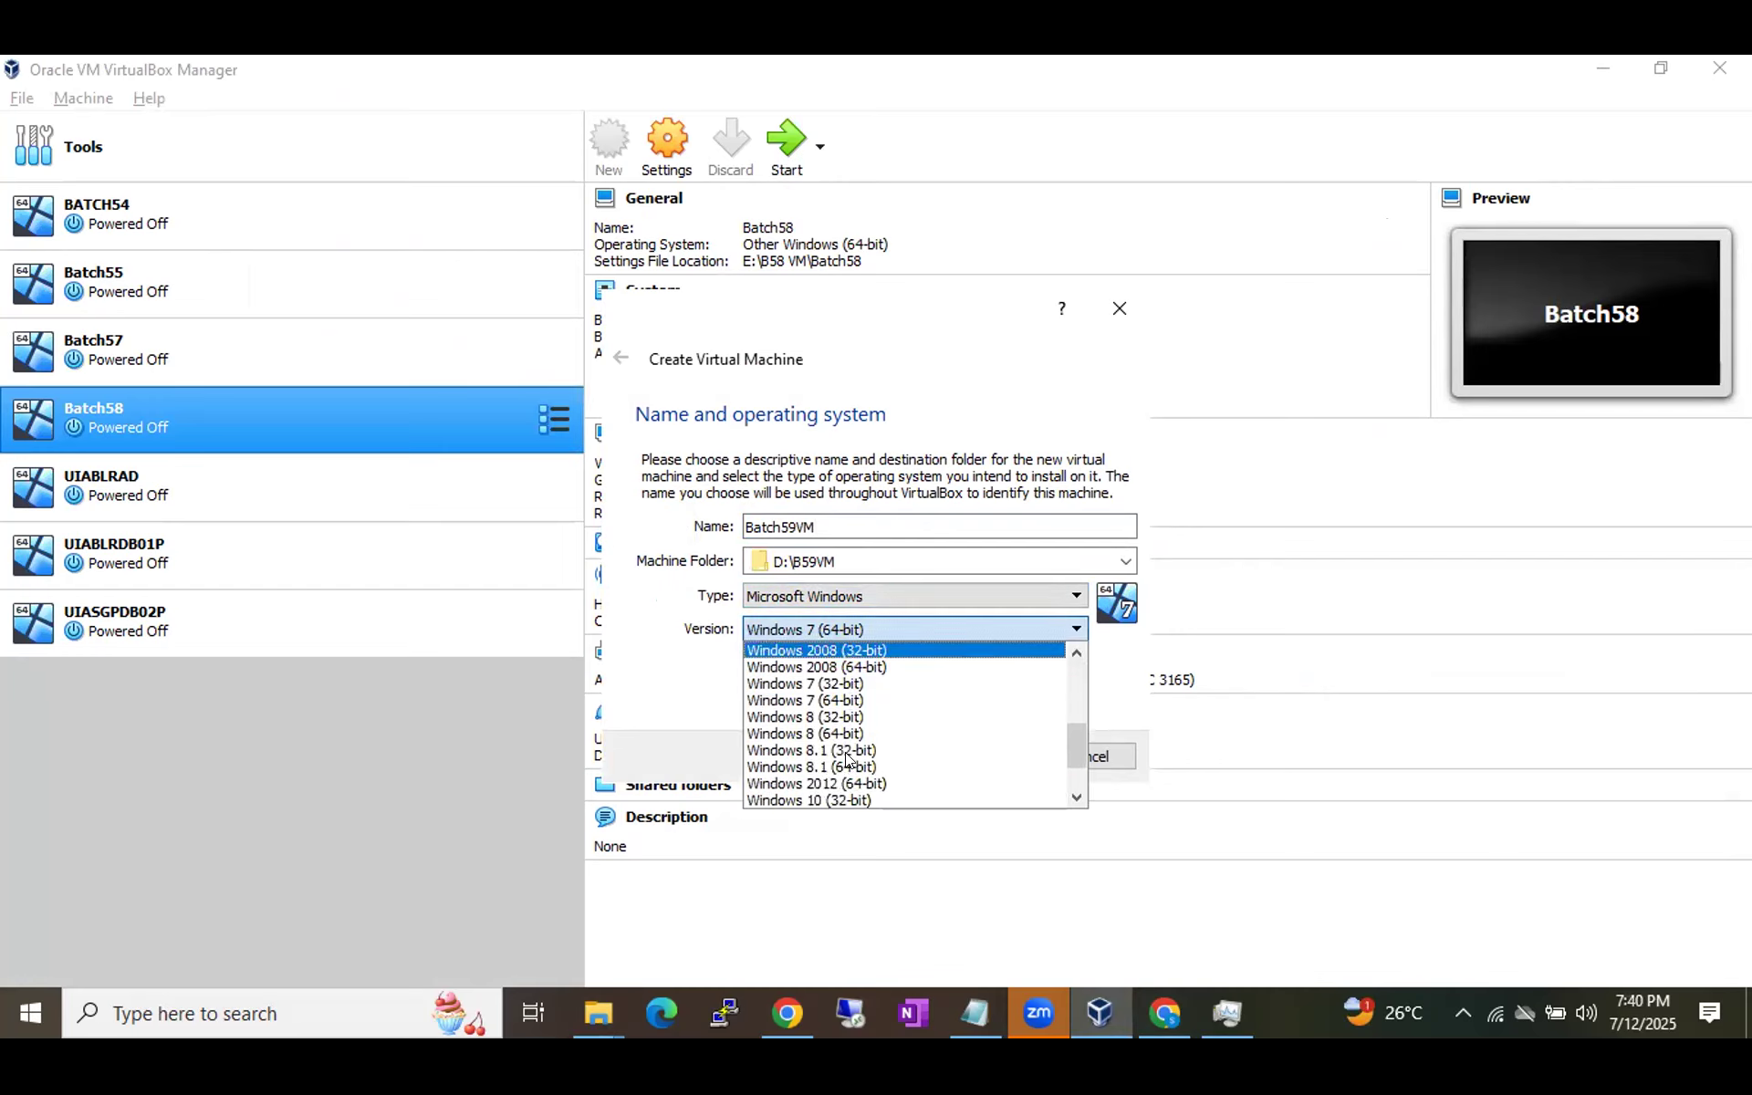
pyautogui.scroll(-2, 847, 757)
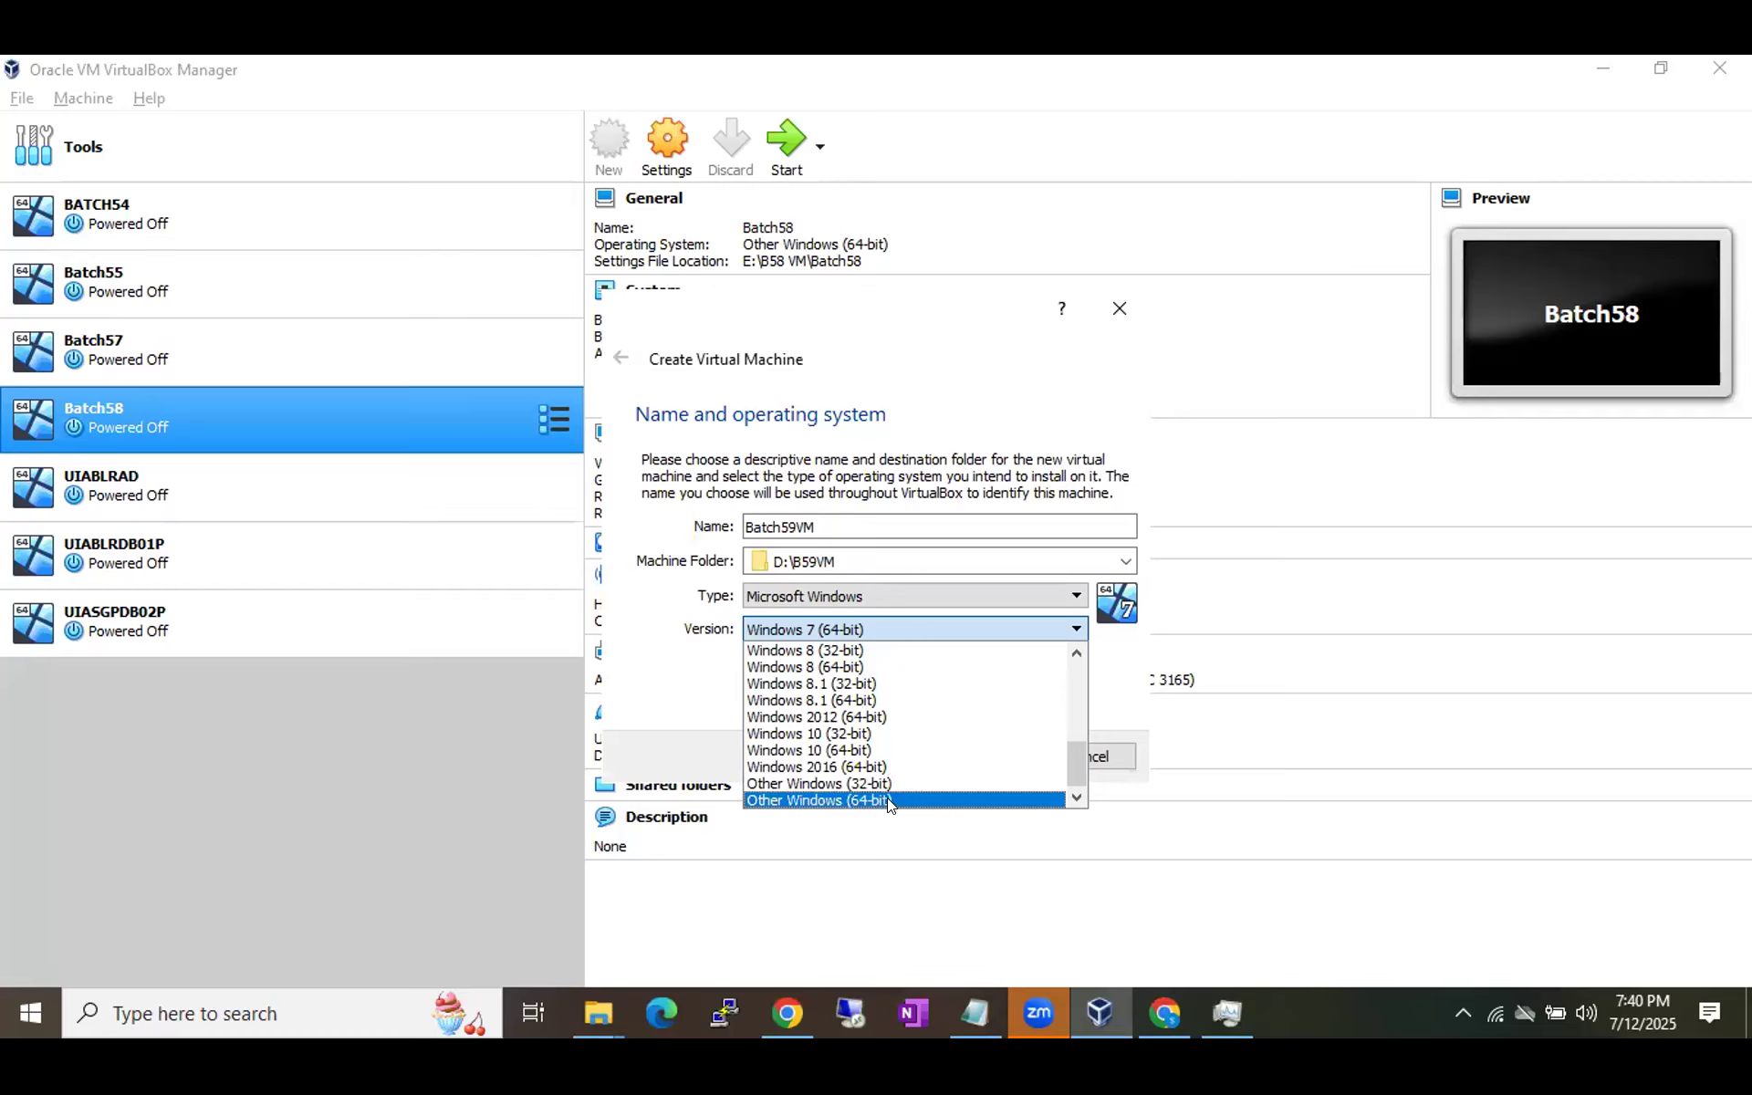
pyautogui.click(807, 800)
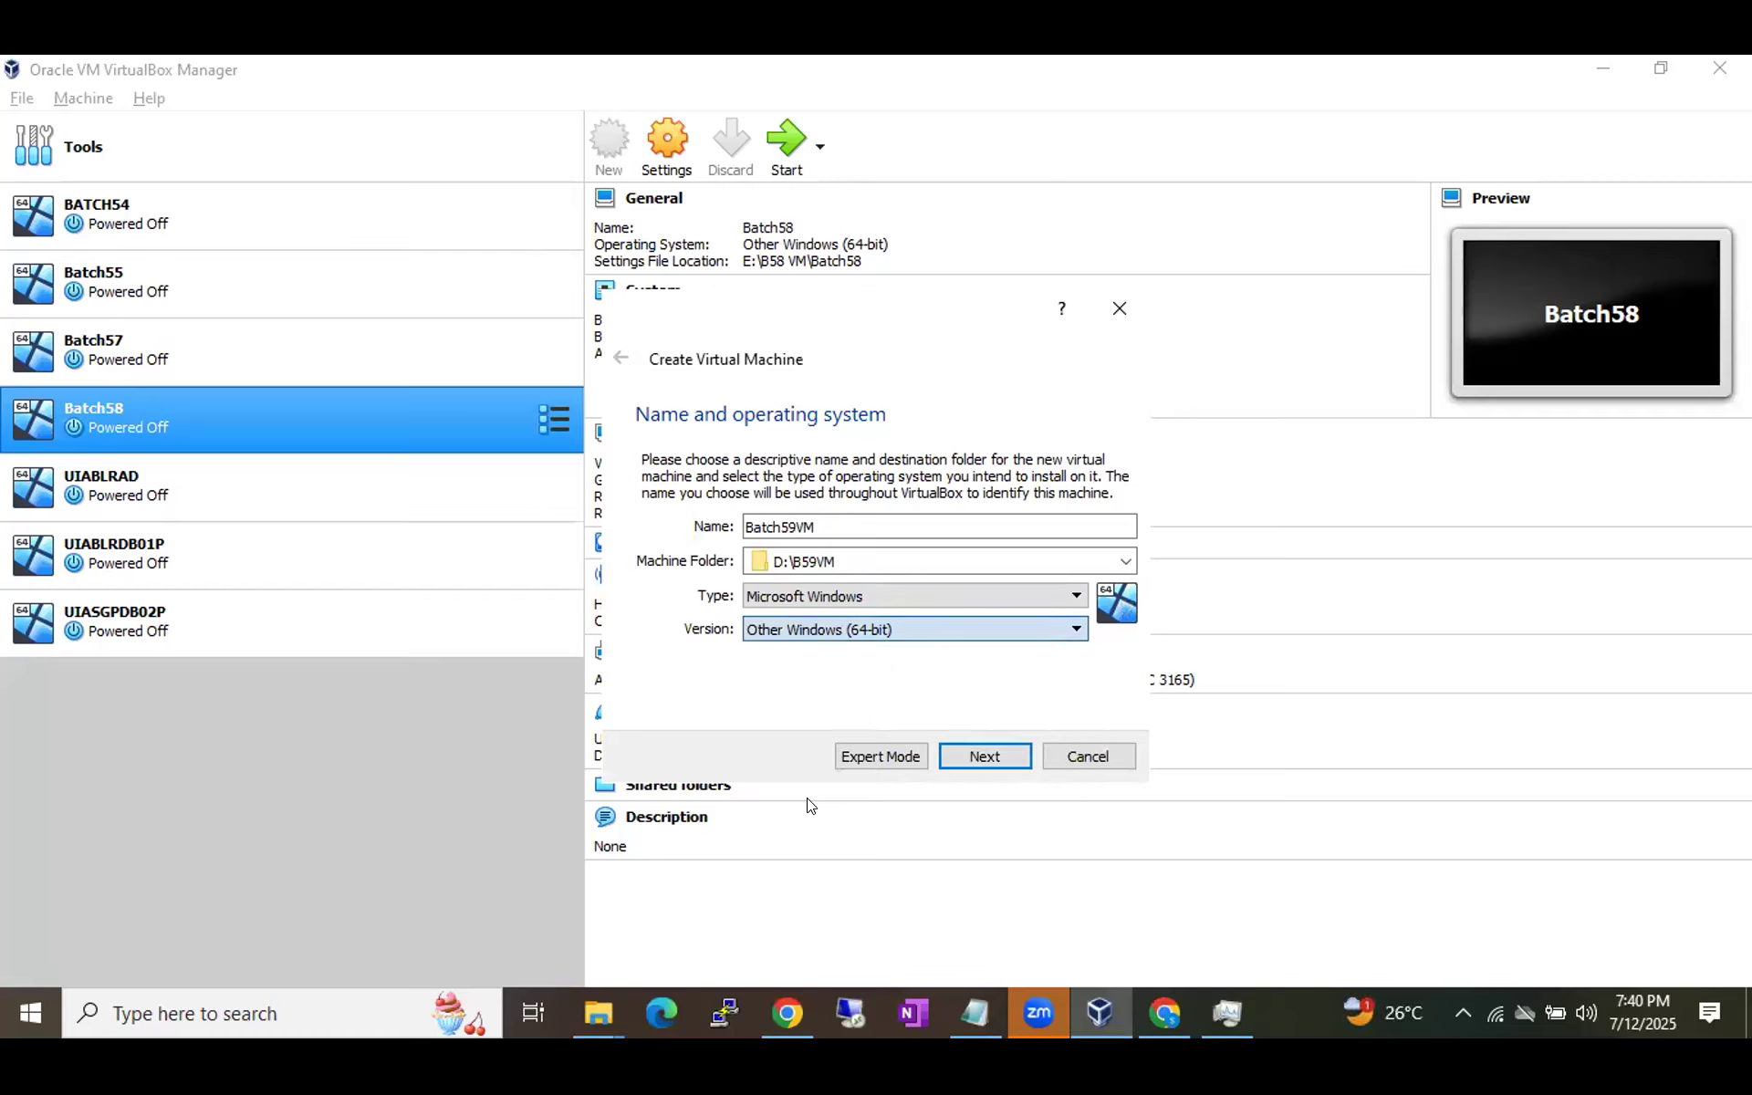
pyautogui.click(905, 634)
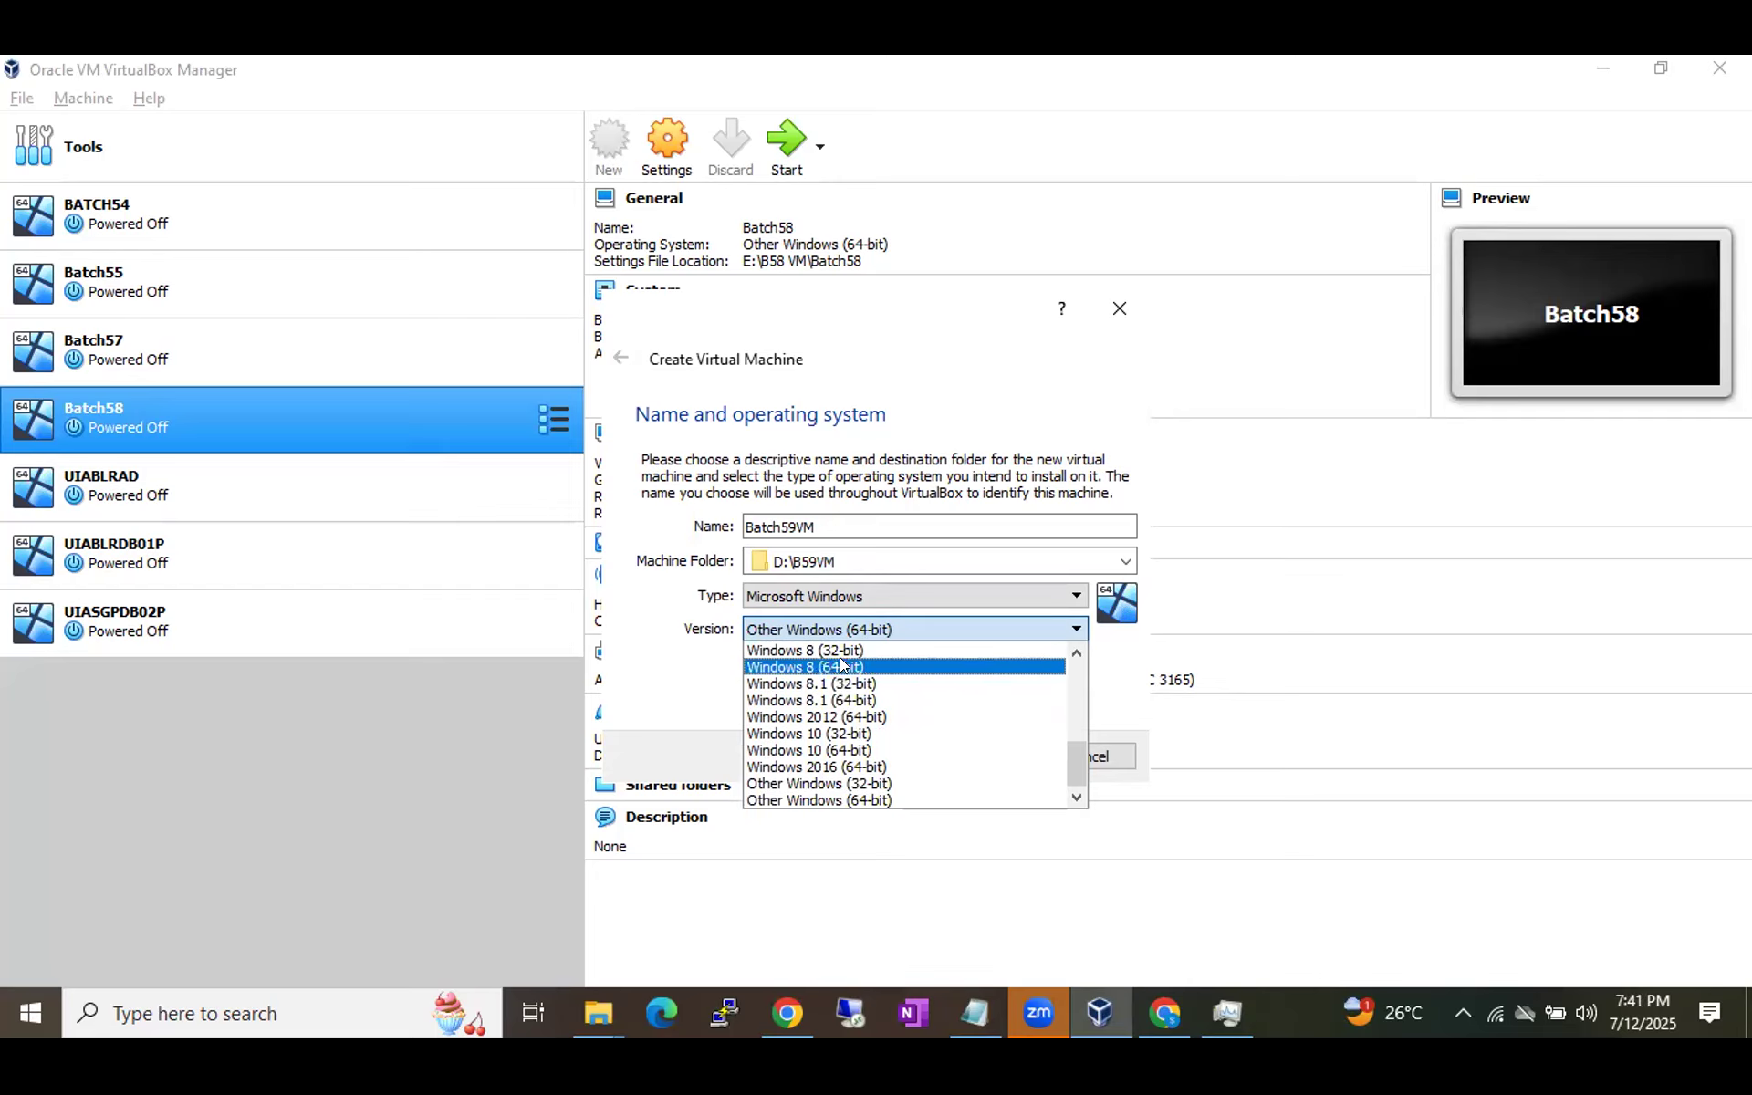
pyautogui.click(854, 801)
# Advance the wizard to the Memory size step, then view the B59 Diagrams draw.io diagram in Chrome.
pyautogui.click(995, 759)
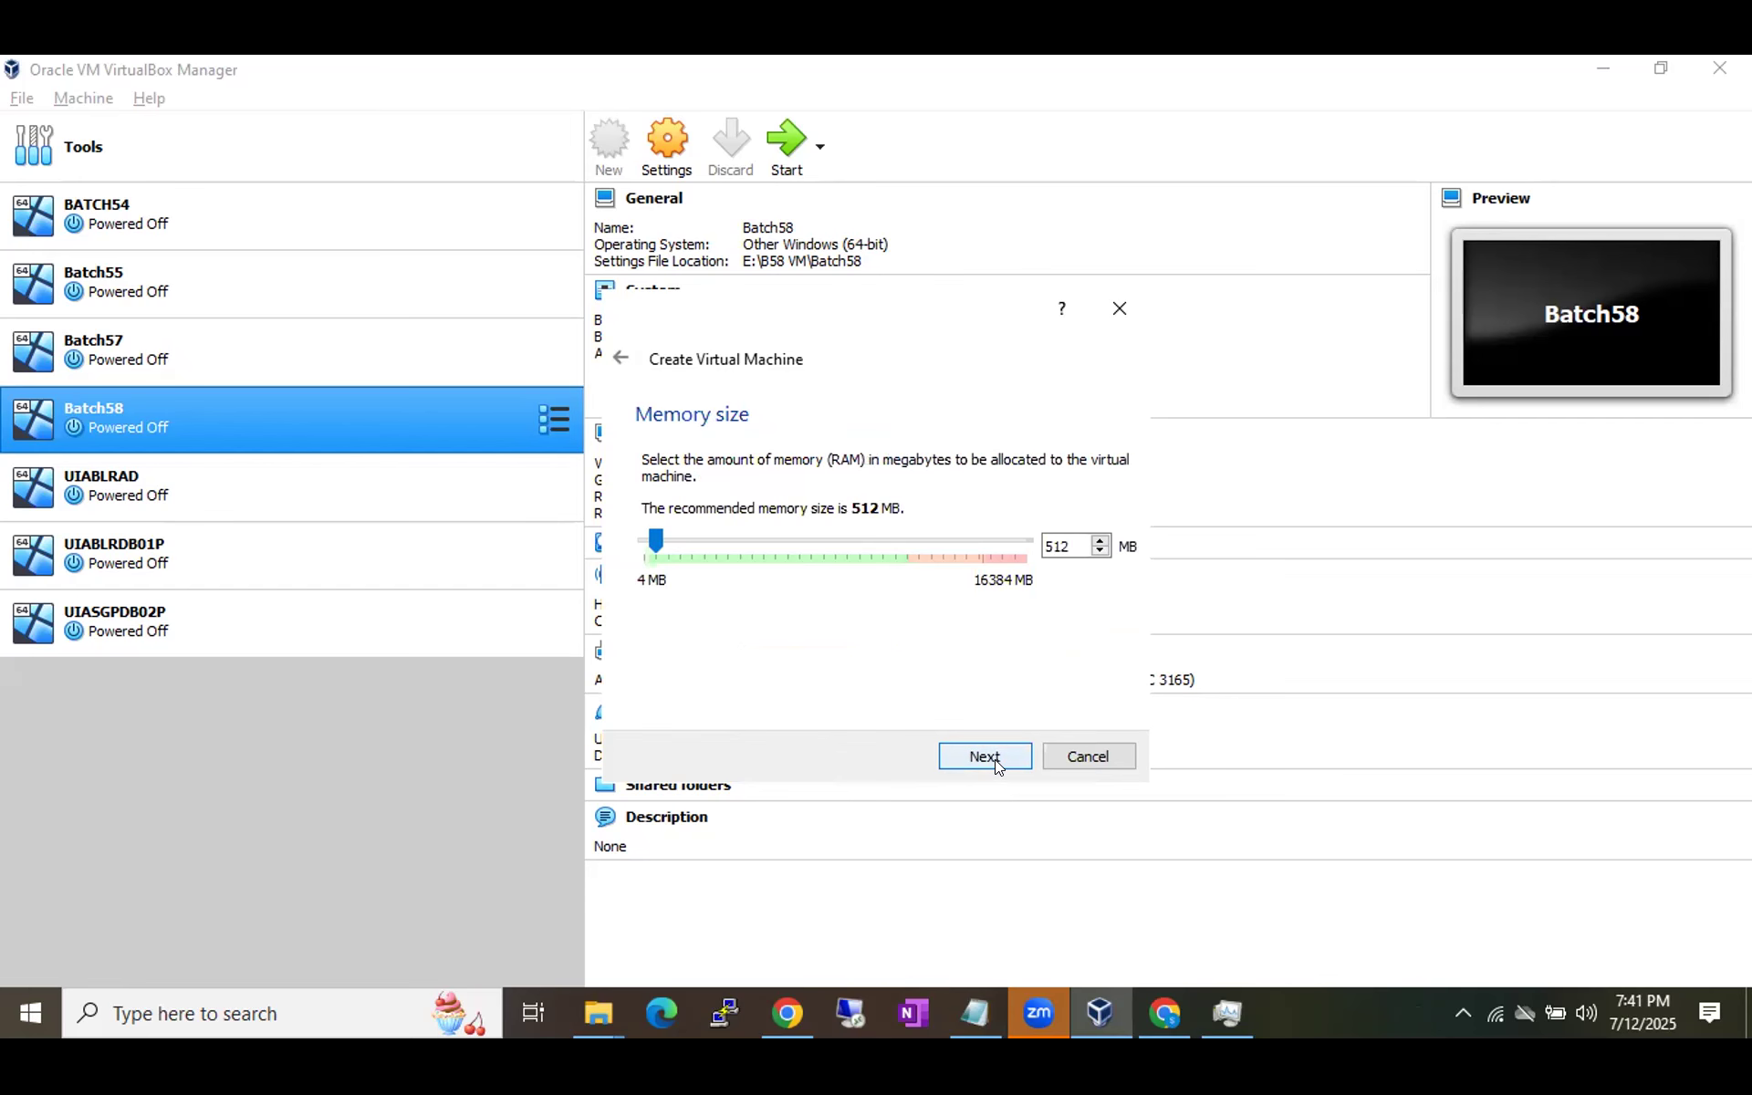
pyautogui.click(785, 1013)
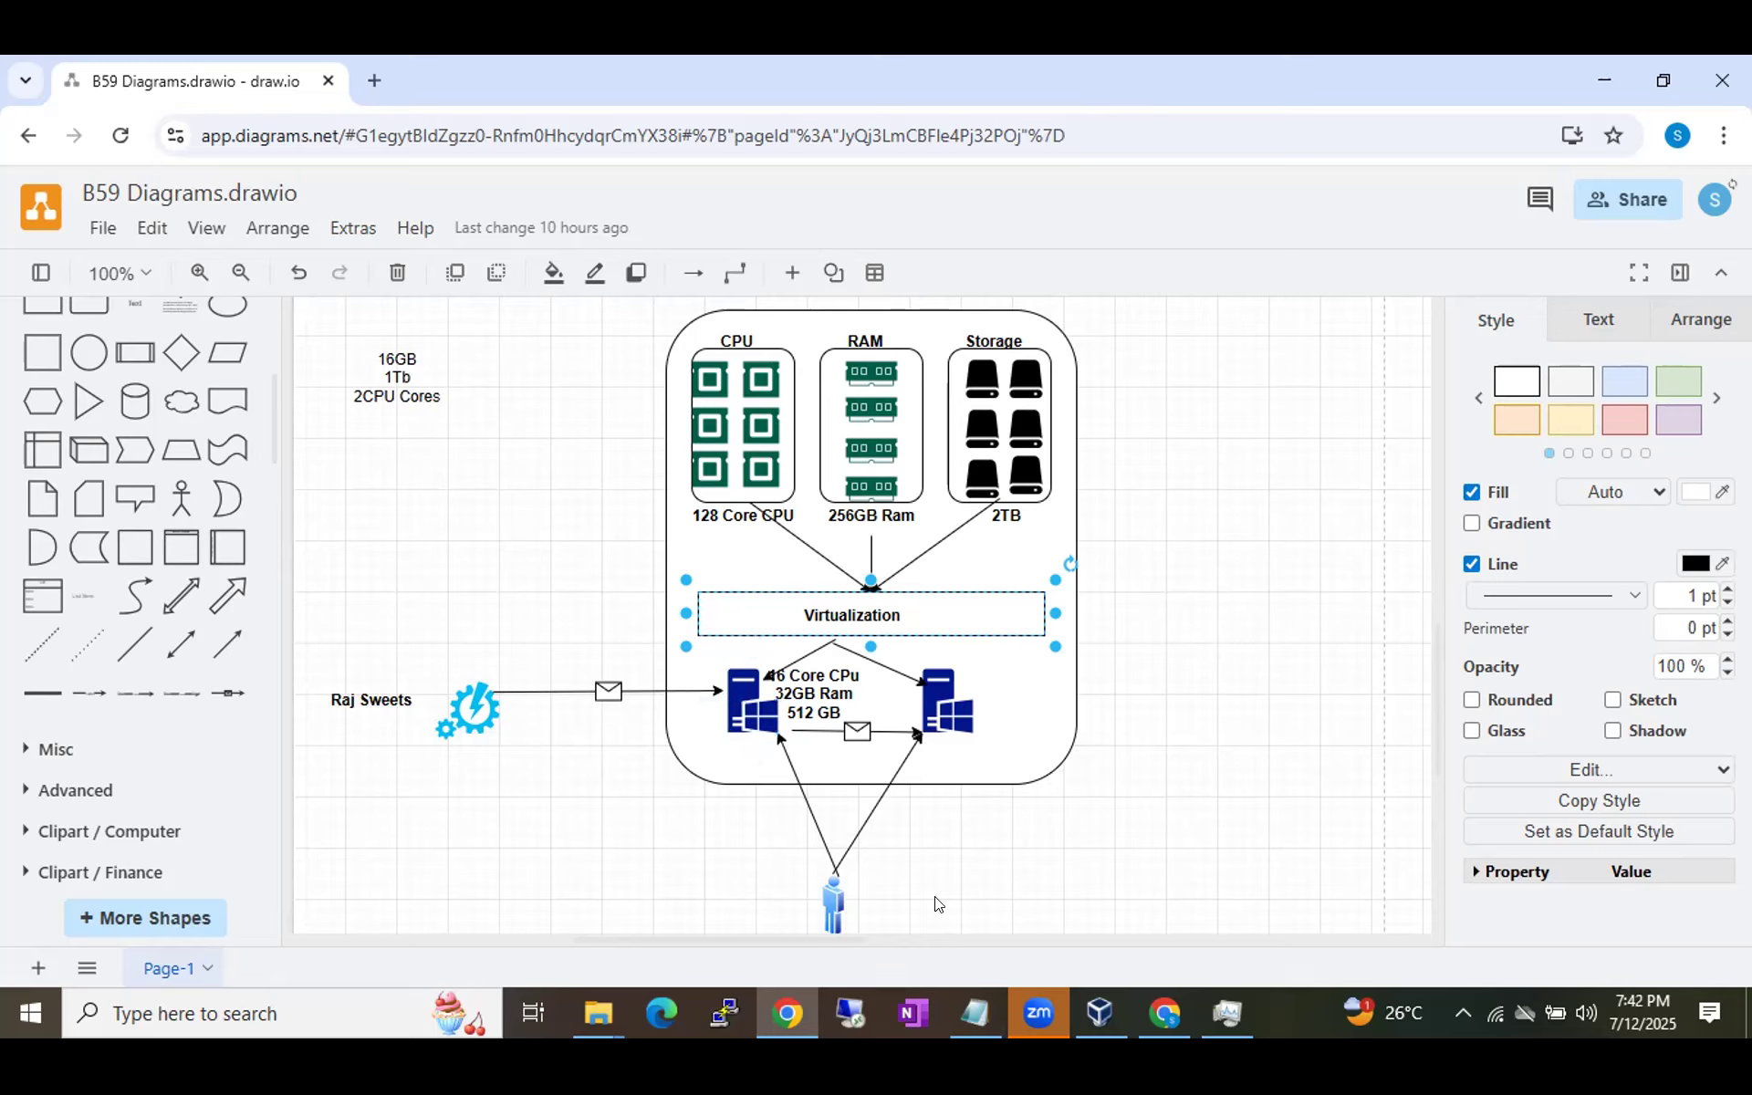
# Return to the VirtualBox wizard, then bring up Task Manager's Performance overview.
pyautogui.click(1095, 1024)
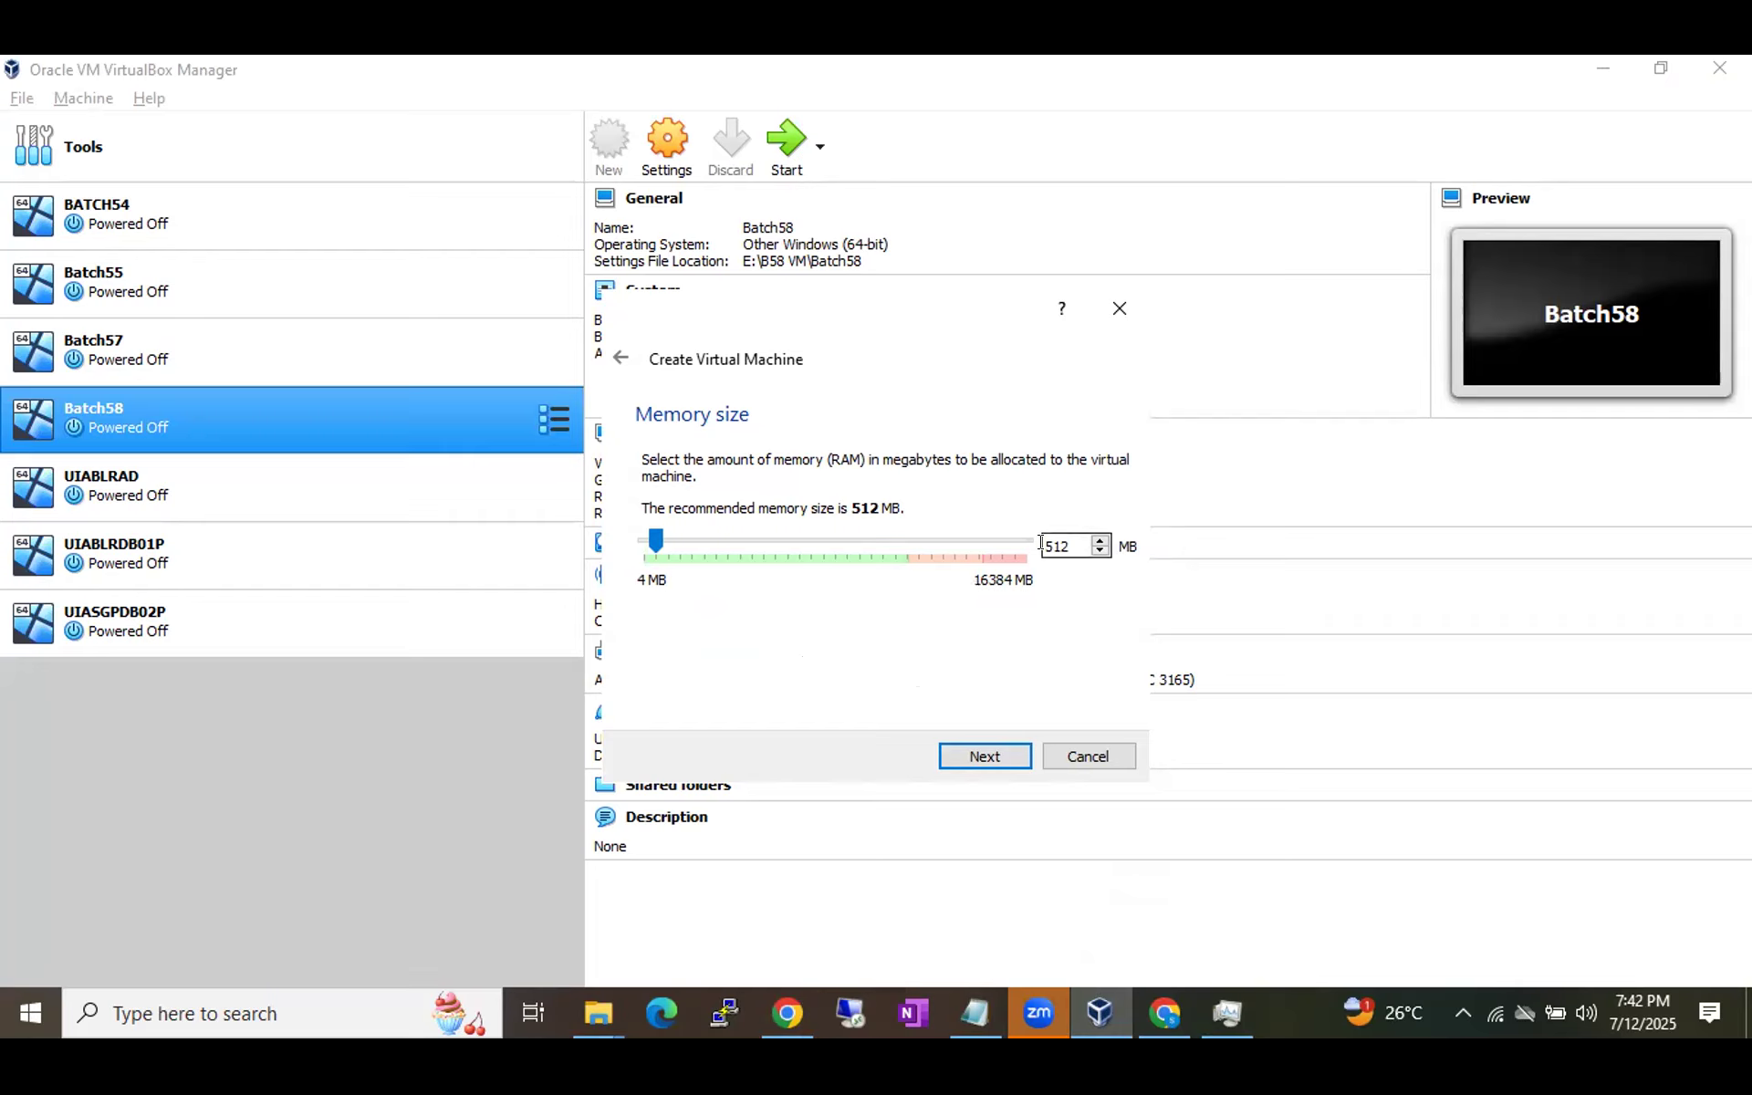
pyautogui.click(1230, 1020)
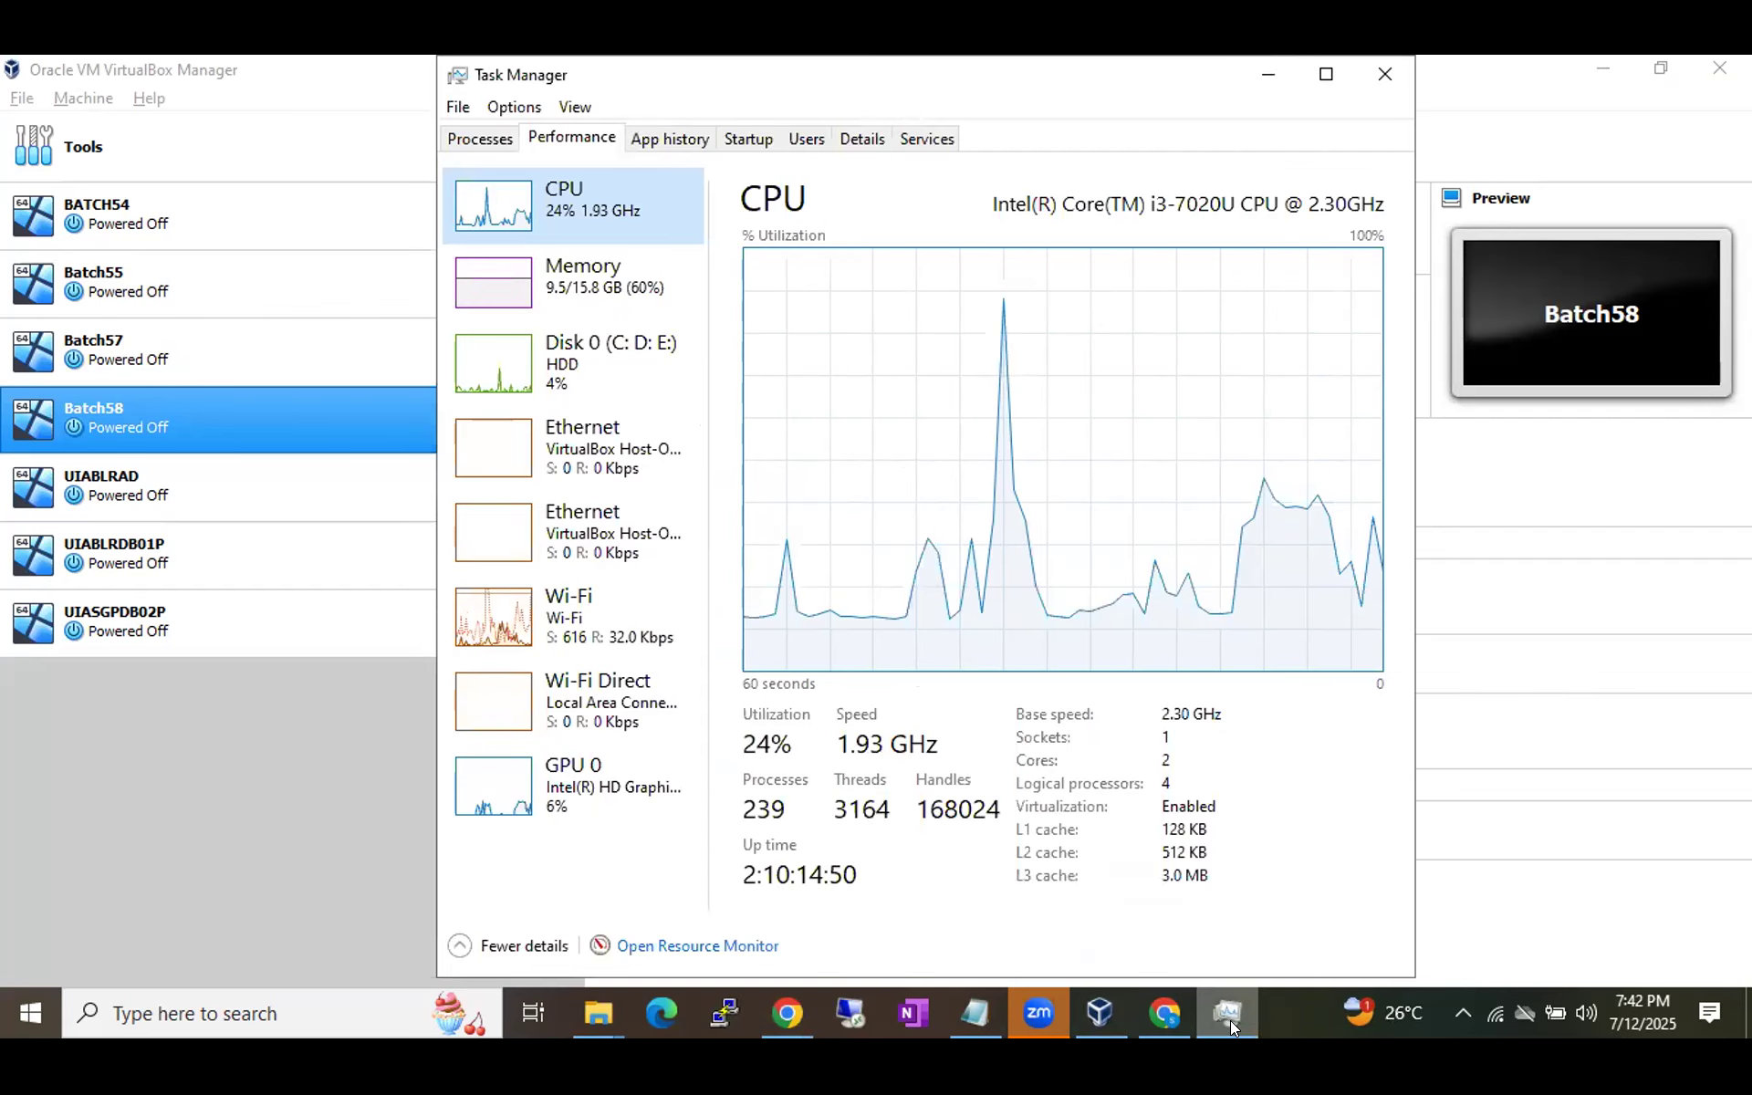
# Check memory usage (9.5/15.8 GB) and running processes, then minimize Task Manager.
pyautogui.click(587, 298)
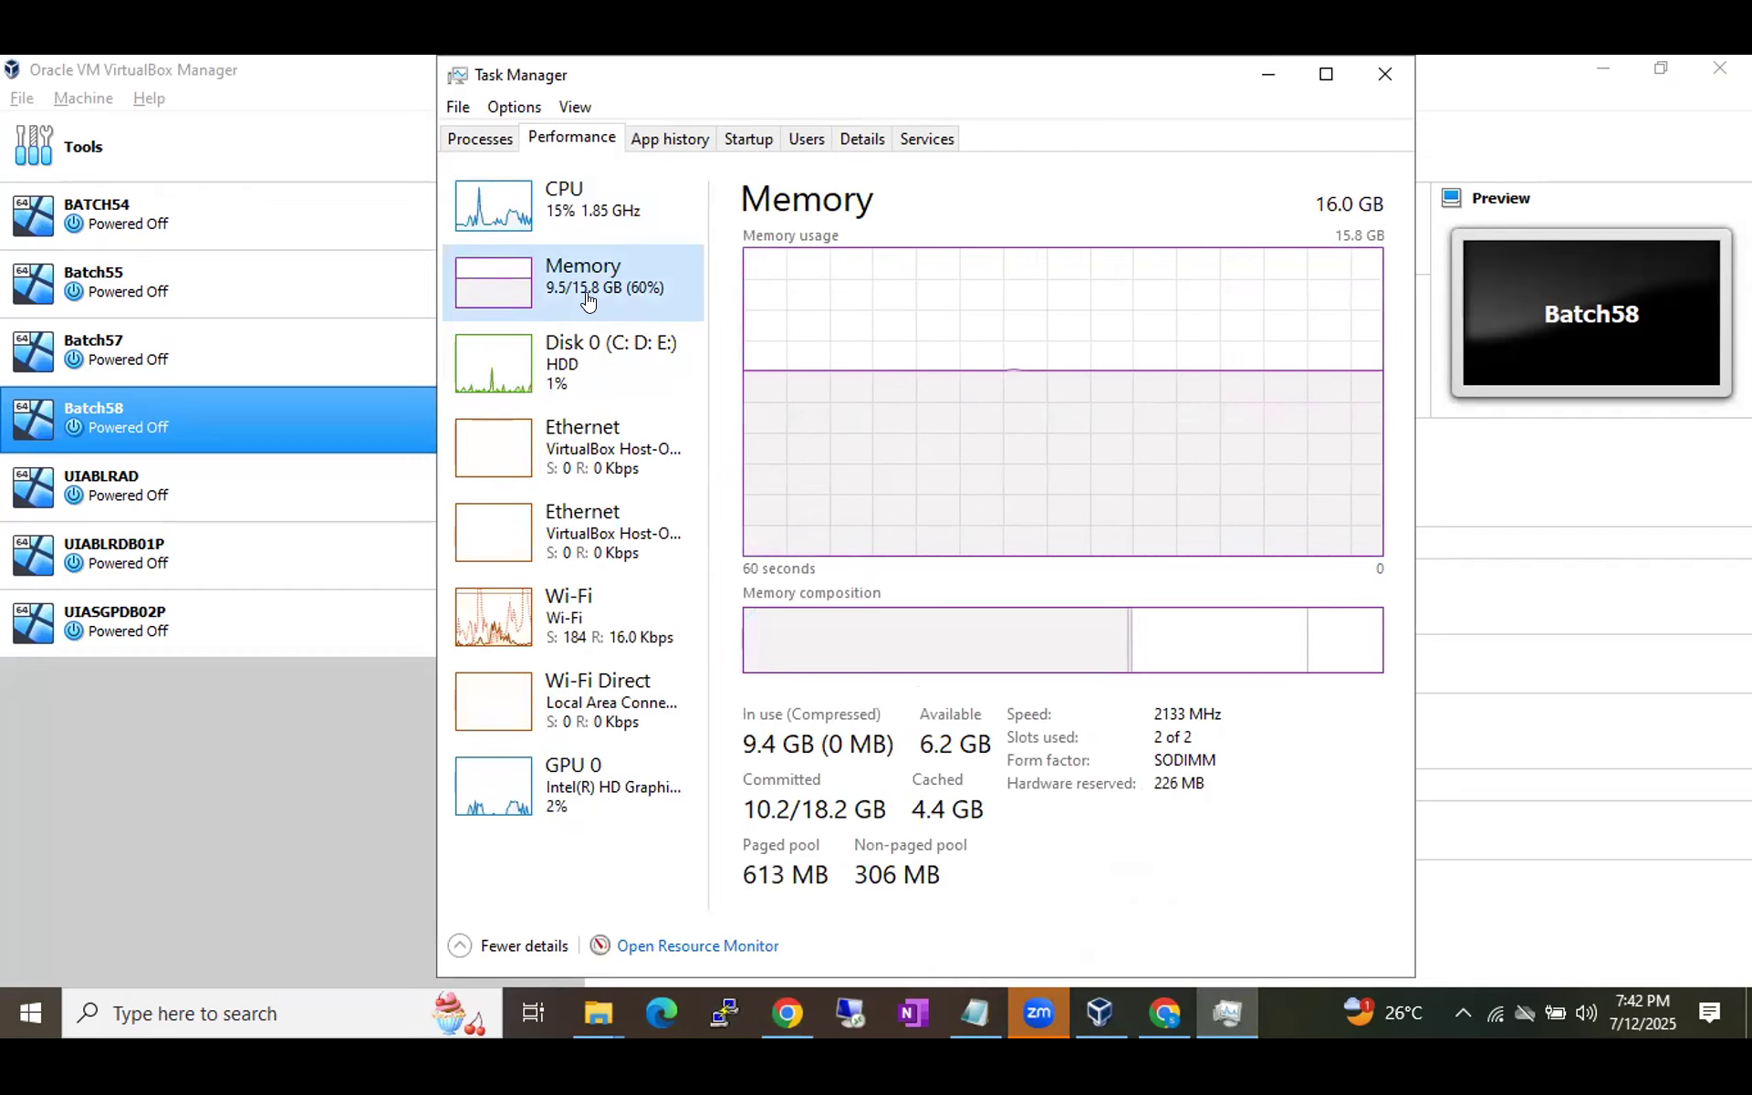
pyautogui.click(480, 139)
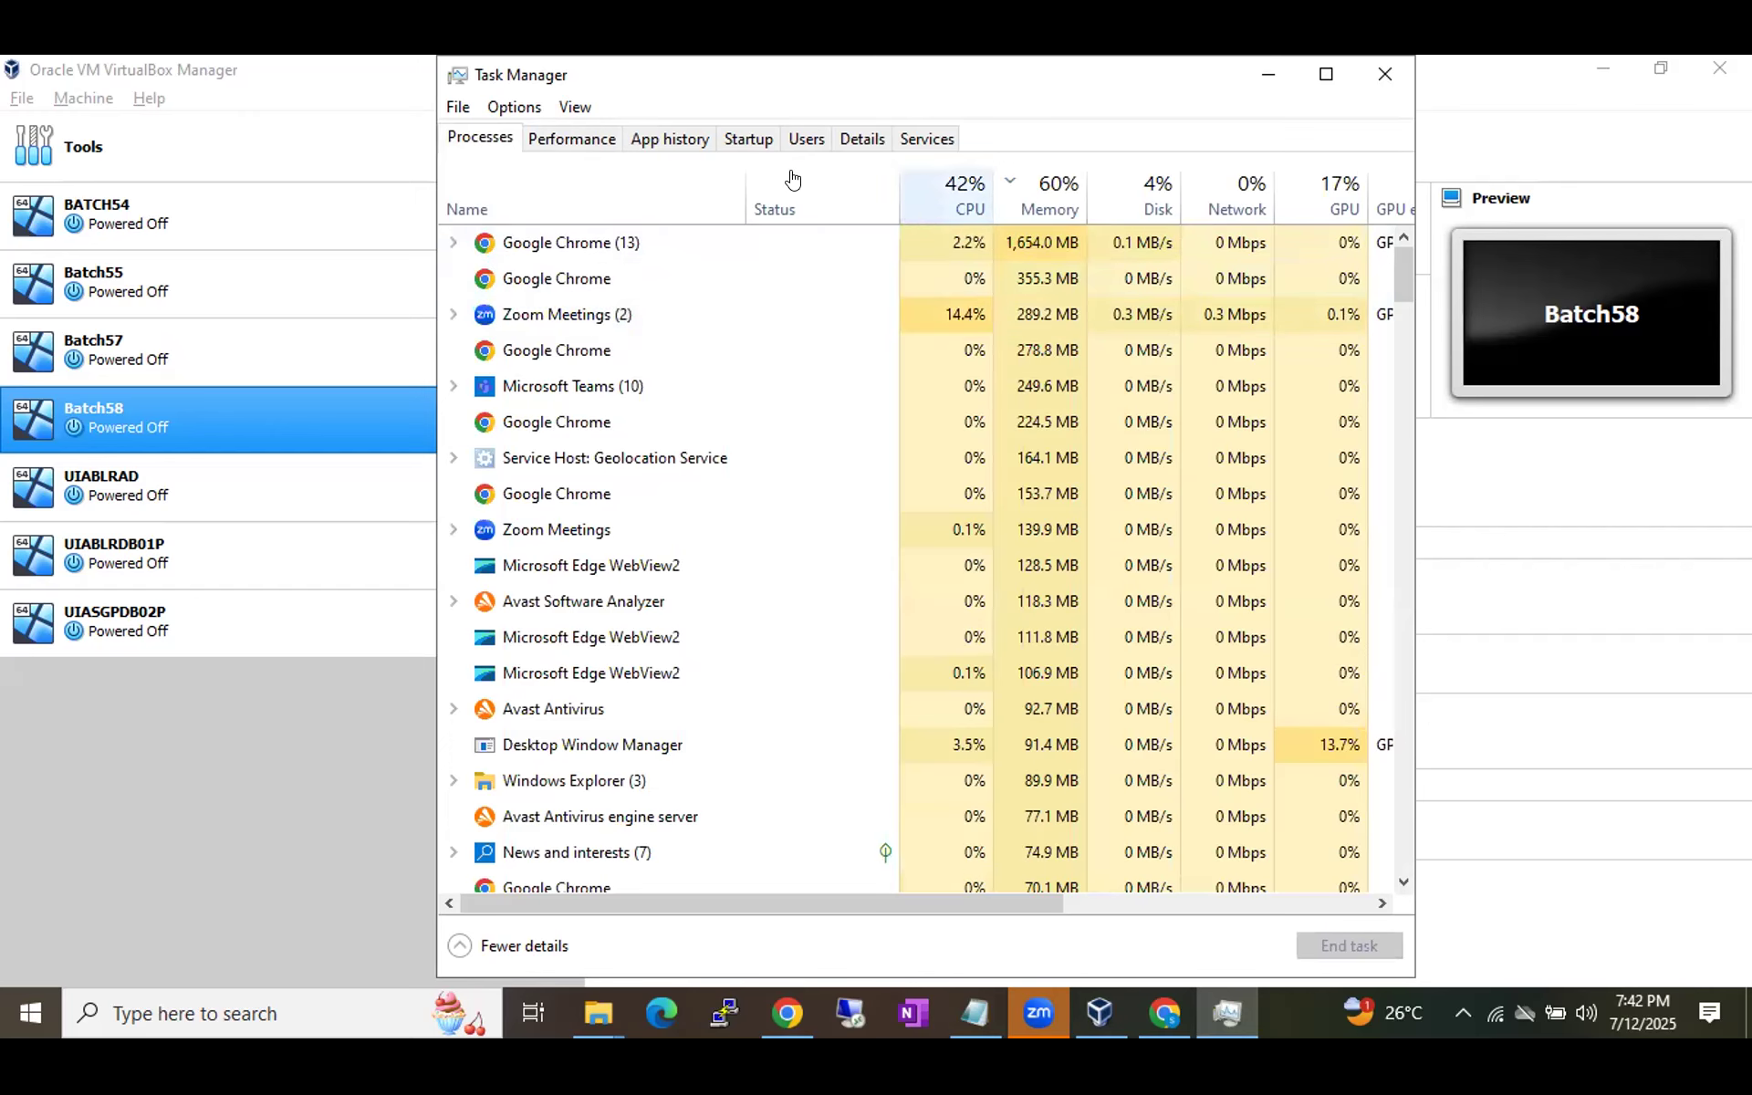
pyautogui.click(570, 139)
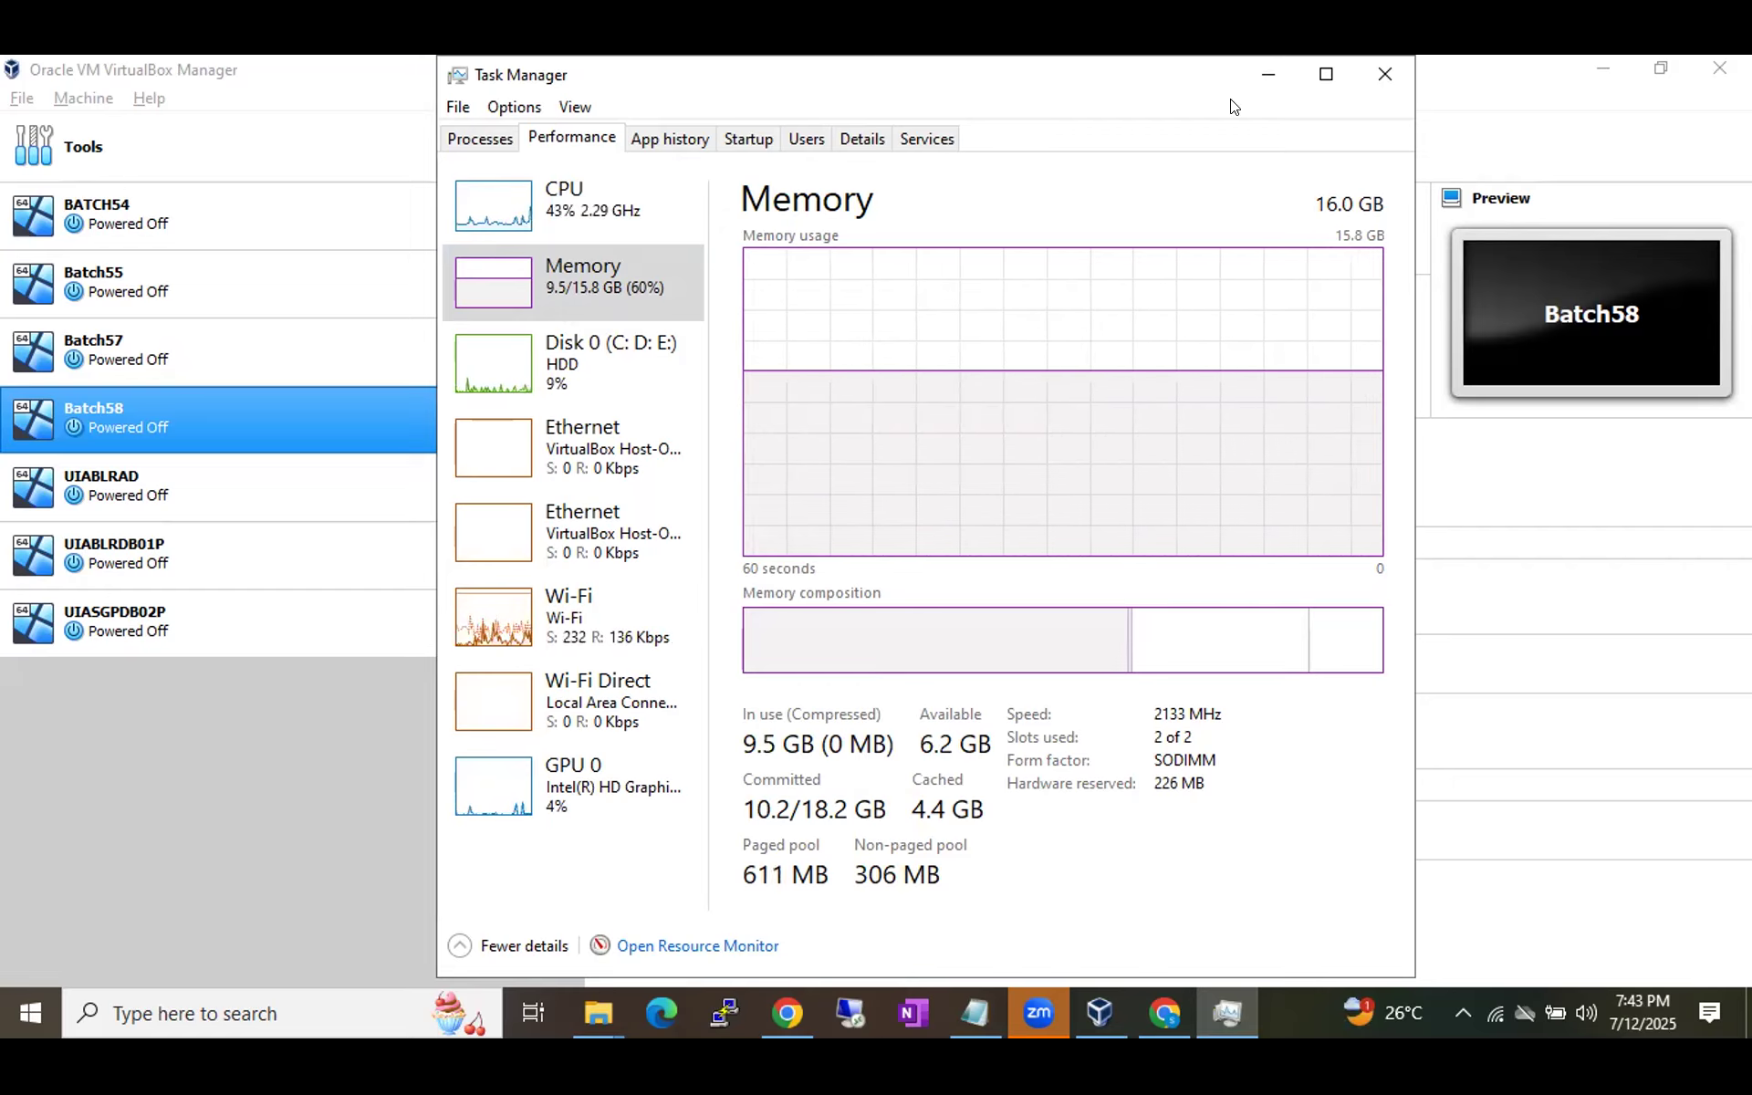
pyautogui.click(1261, 73)
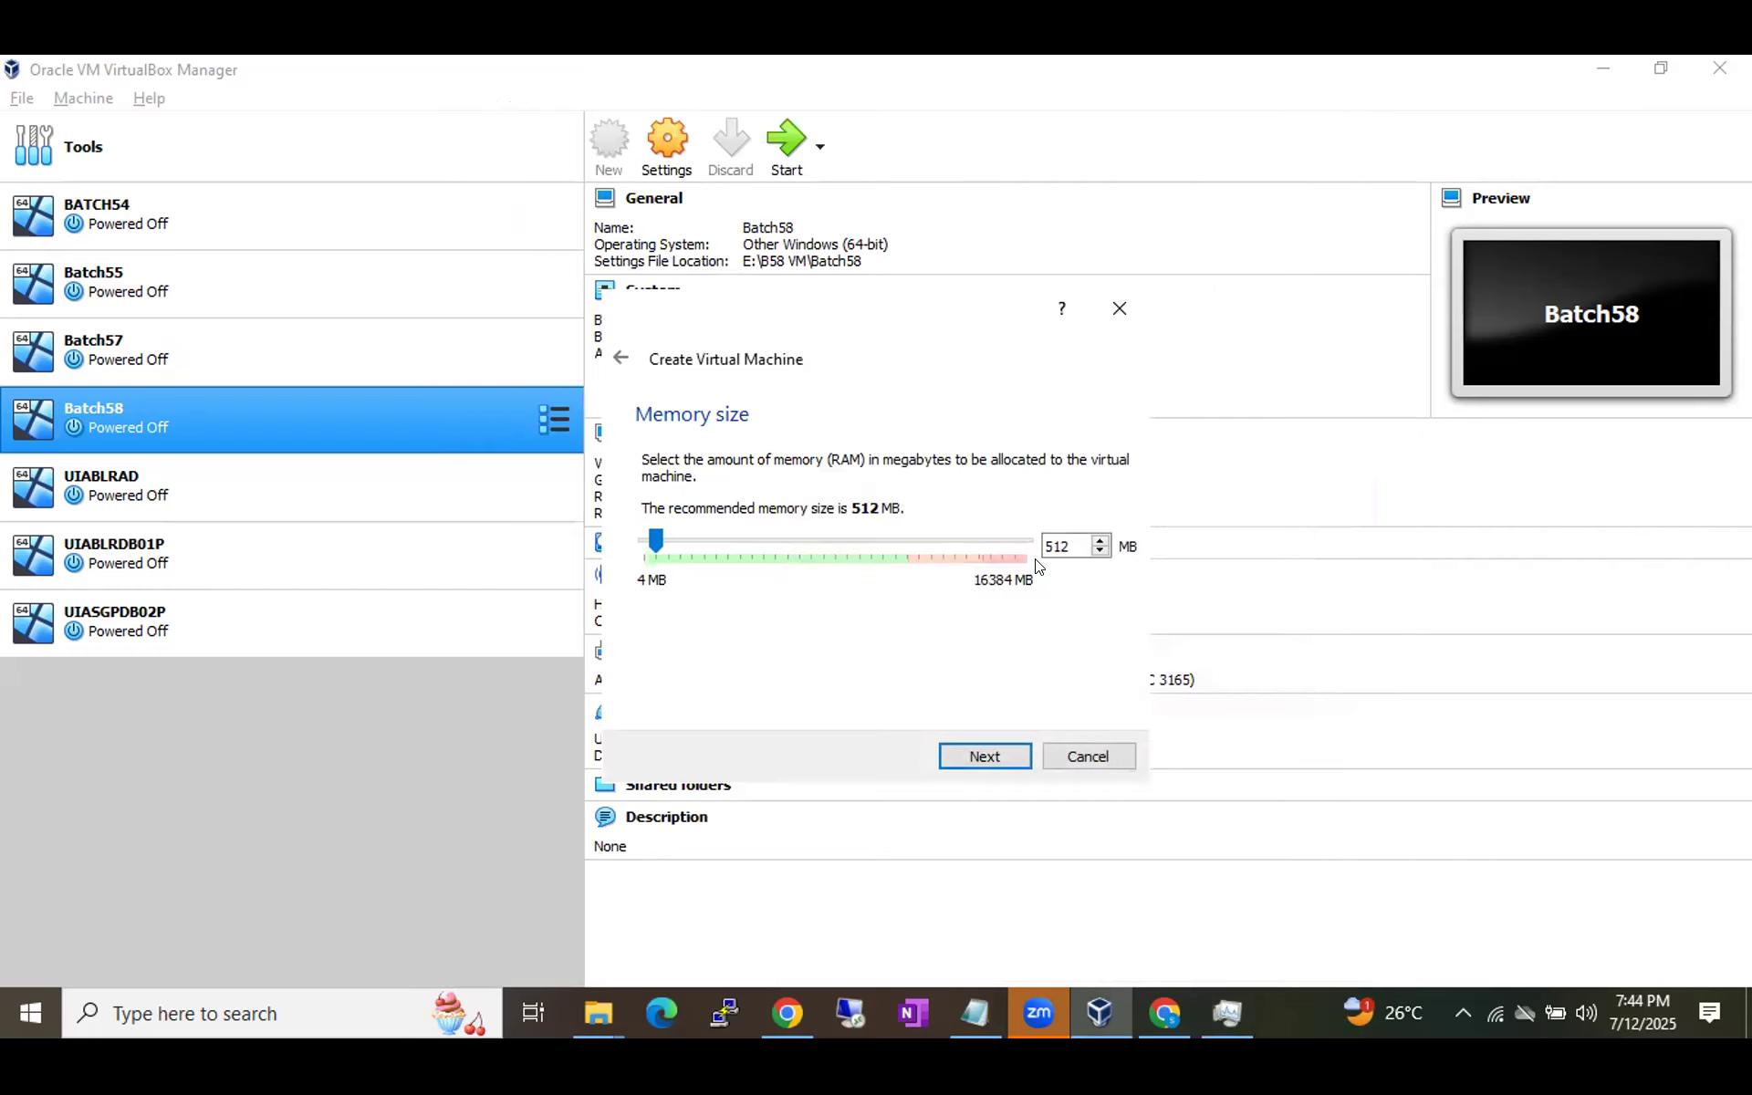
# Keep the memory at 512 MB and show the Google Images results on enabling BIOS virtualization.
pyautogui.doubleClick(1068, 537)
pyautogui.click(1161, 1015)
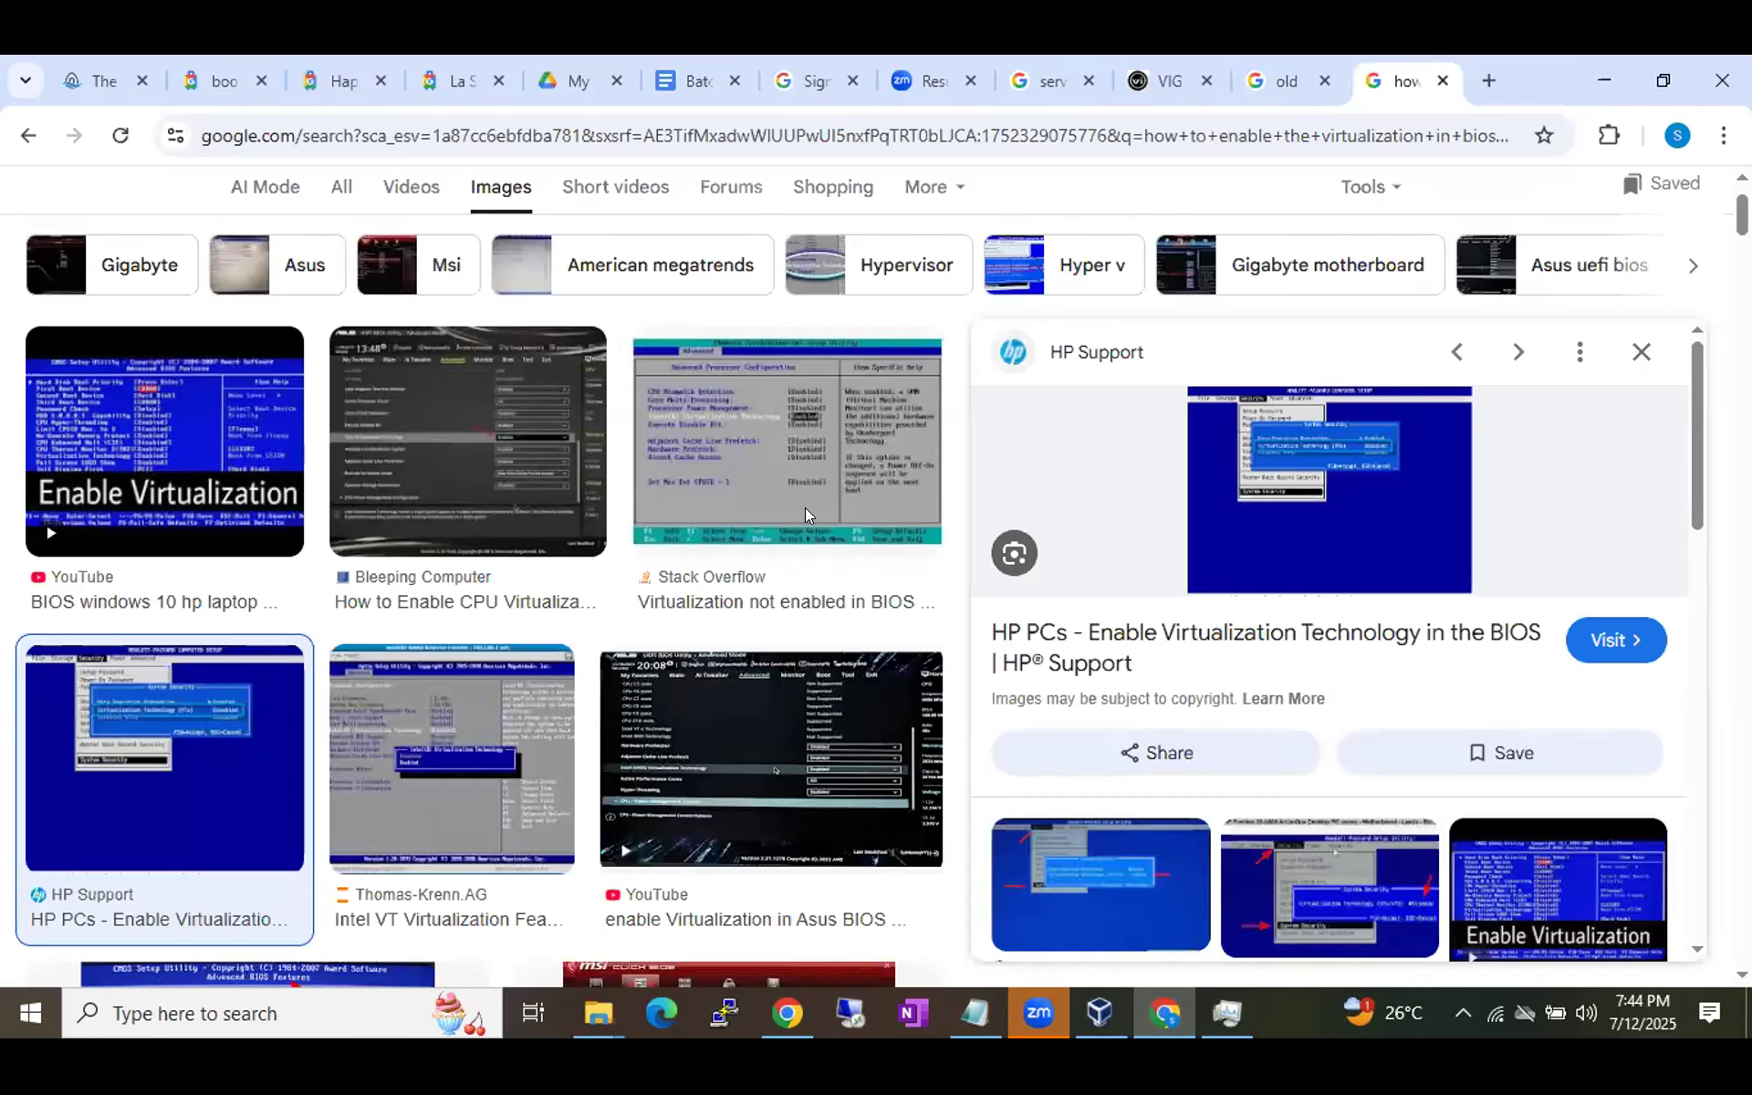
# In Batch 59 Running Notes, add blank lines after 'Laptop' in the virtualization sentence.
pyautogui.click(700, 80)
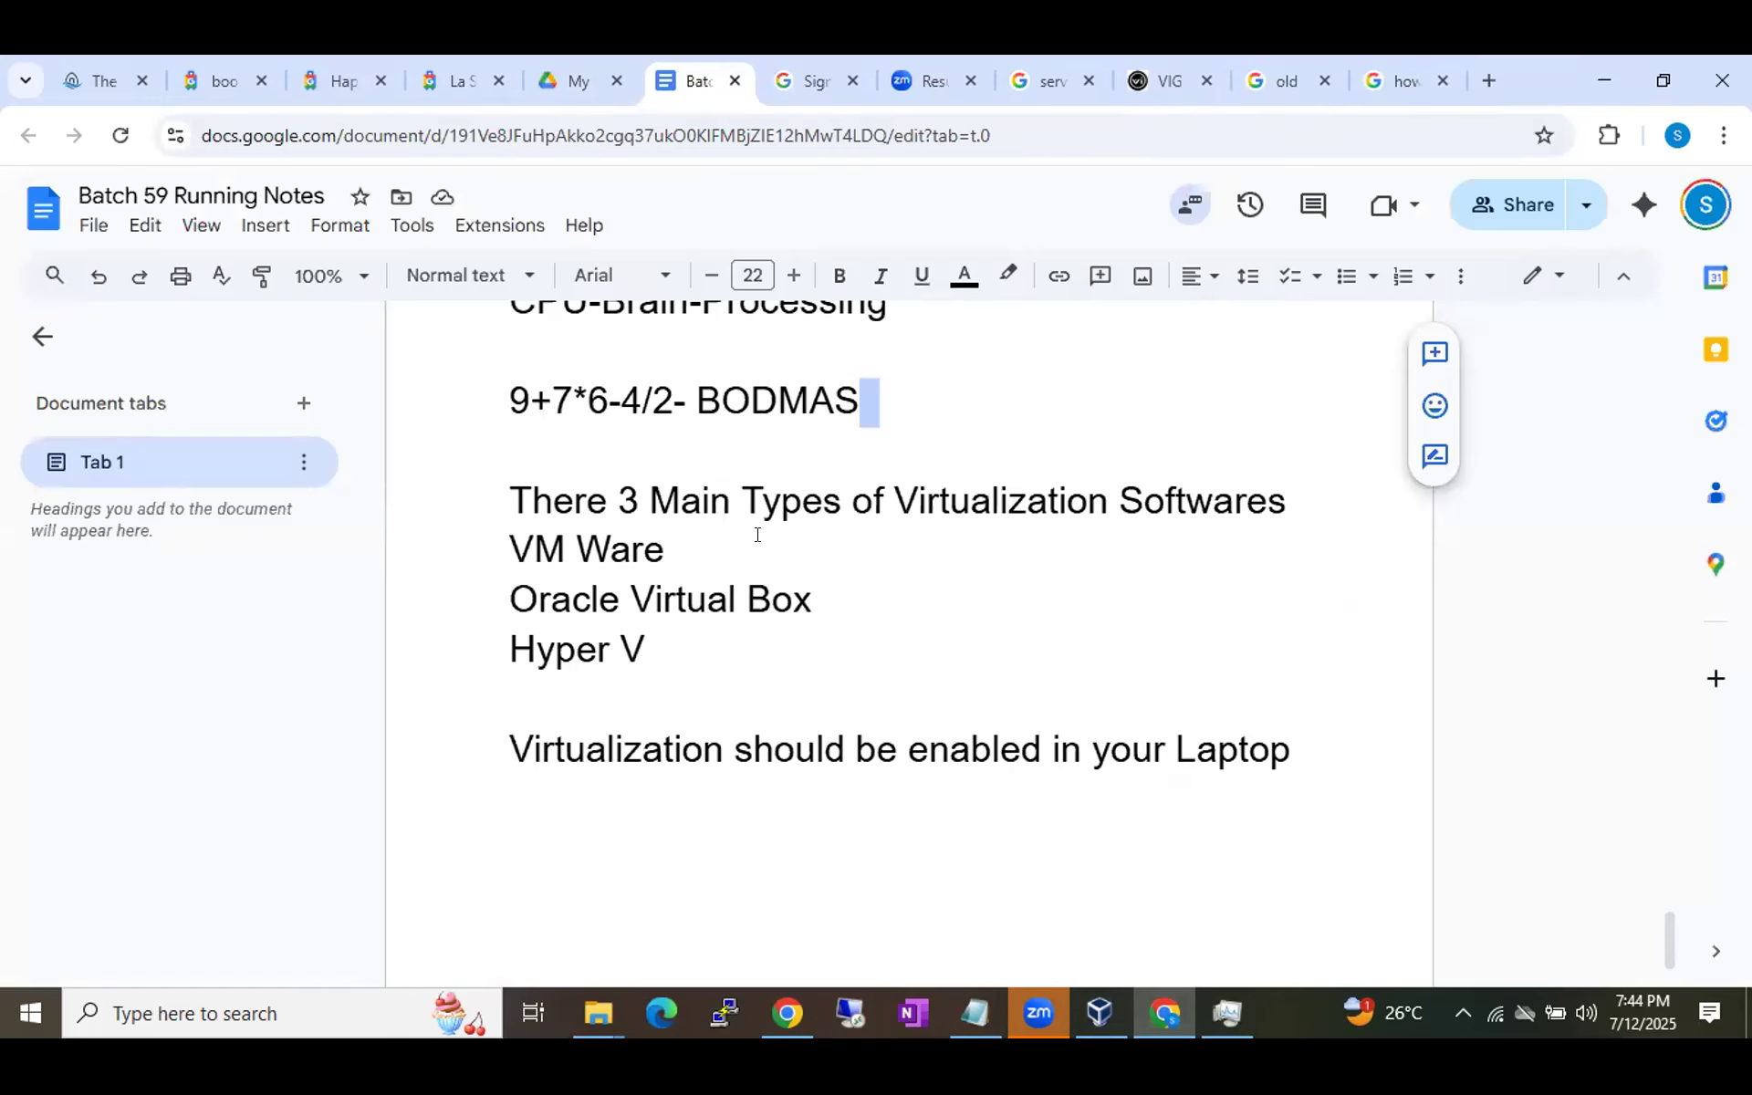
pyautogui.click(1303, 639)
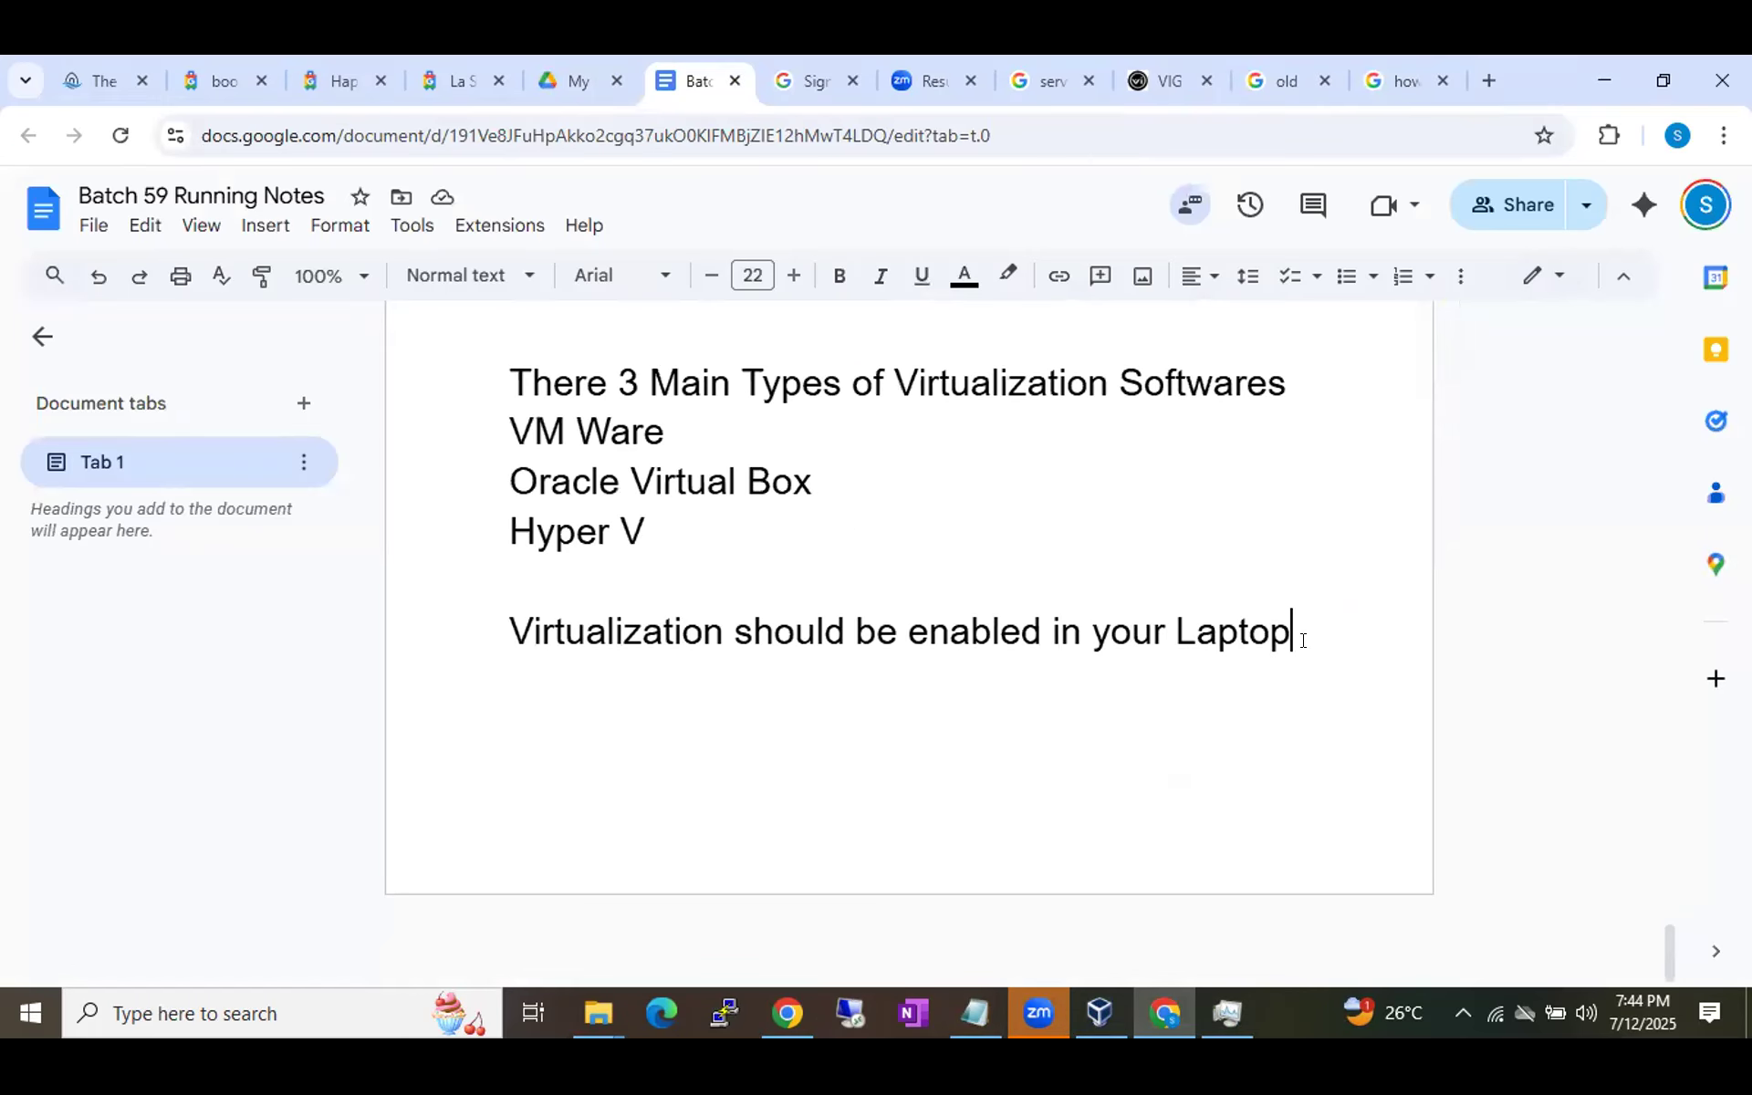
pyautogui.press('Return')
pyautogui.press('Return')
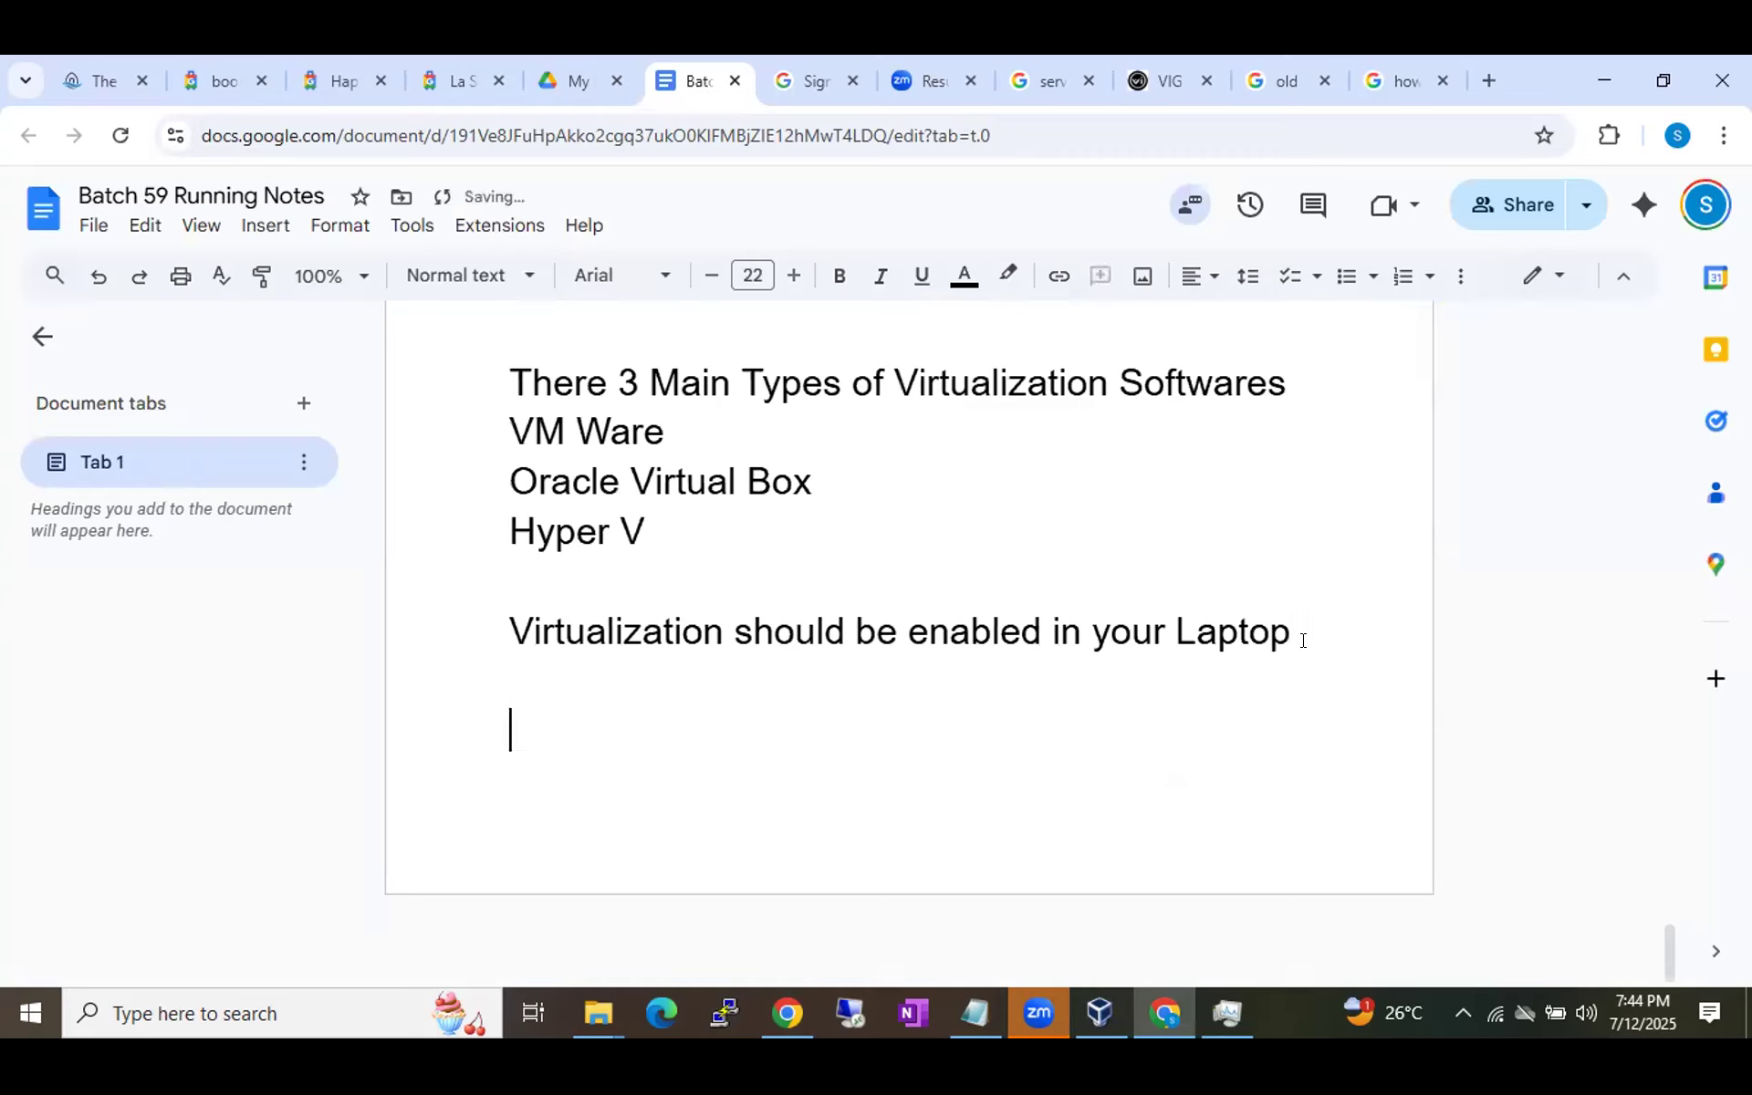
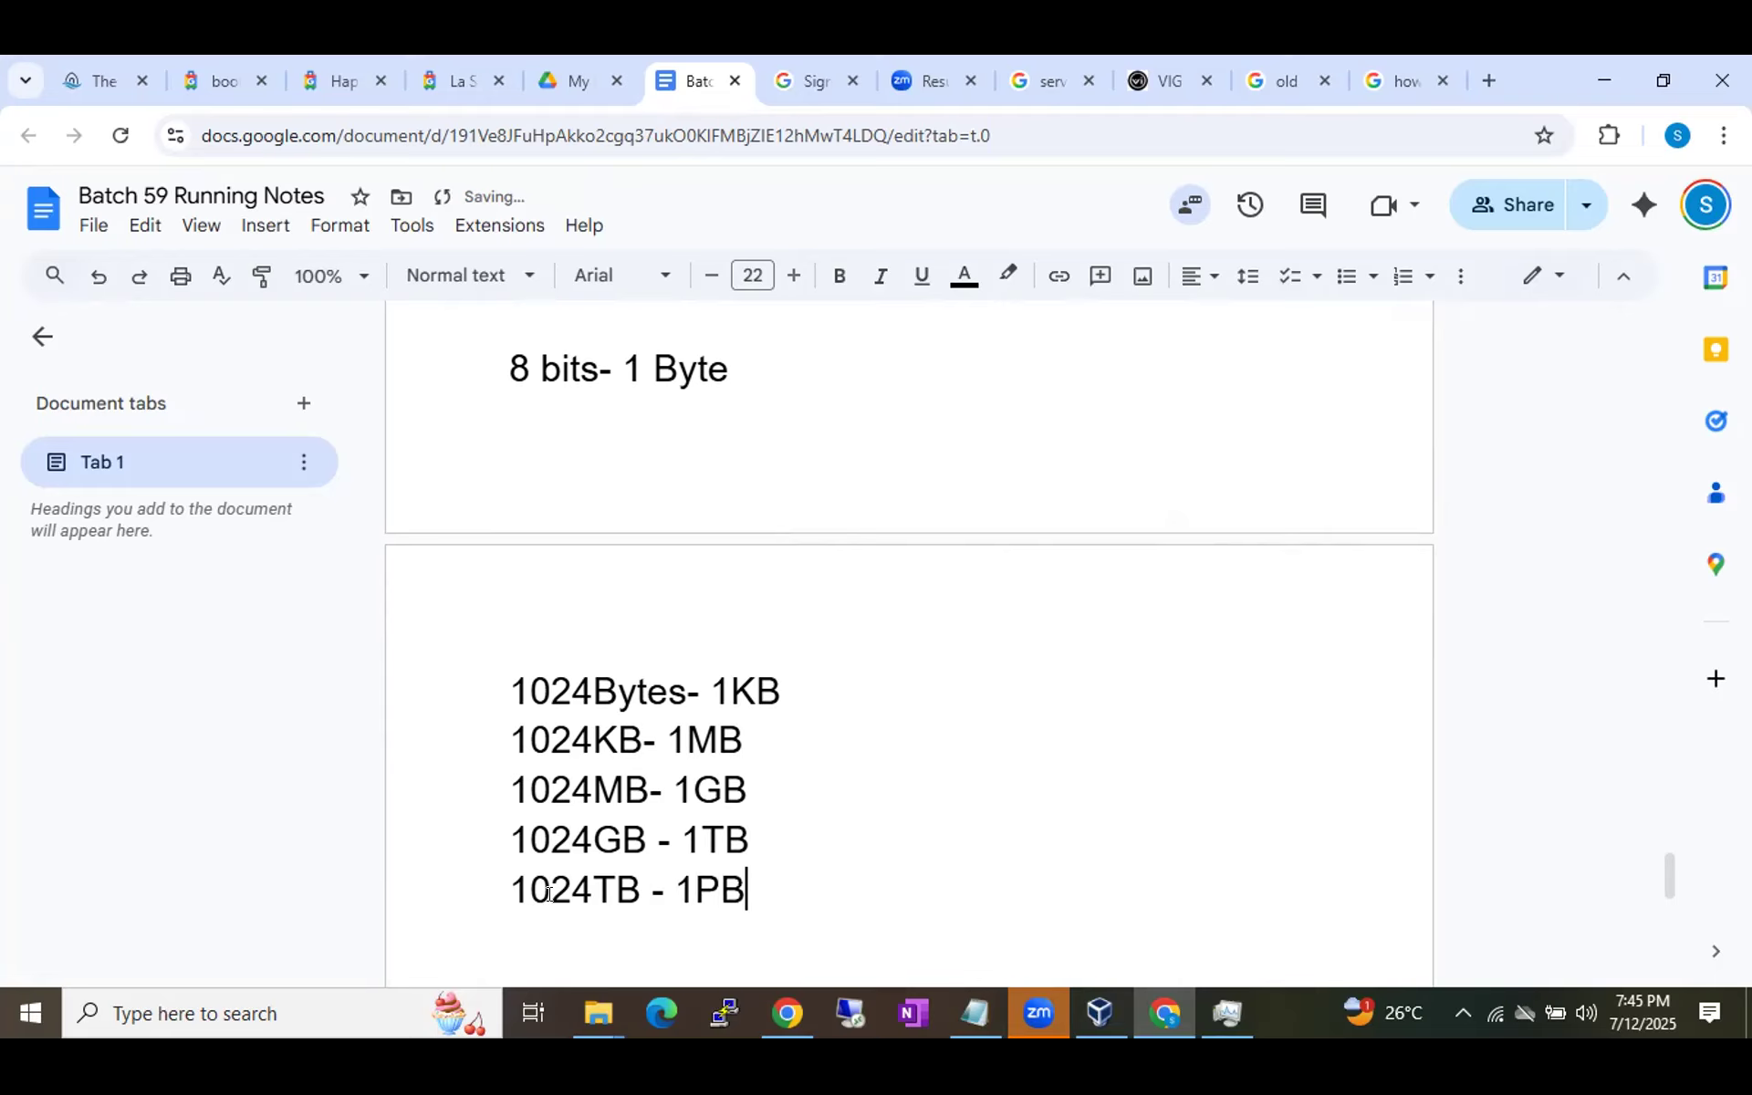
# Add the lines 1024PB- 1HB, 1024HB- 1OB and 1024OB- 1ZB below 1024TB - 1PB.
pyautogui.press('Return')
pyautogui.write('1024P')
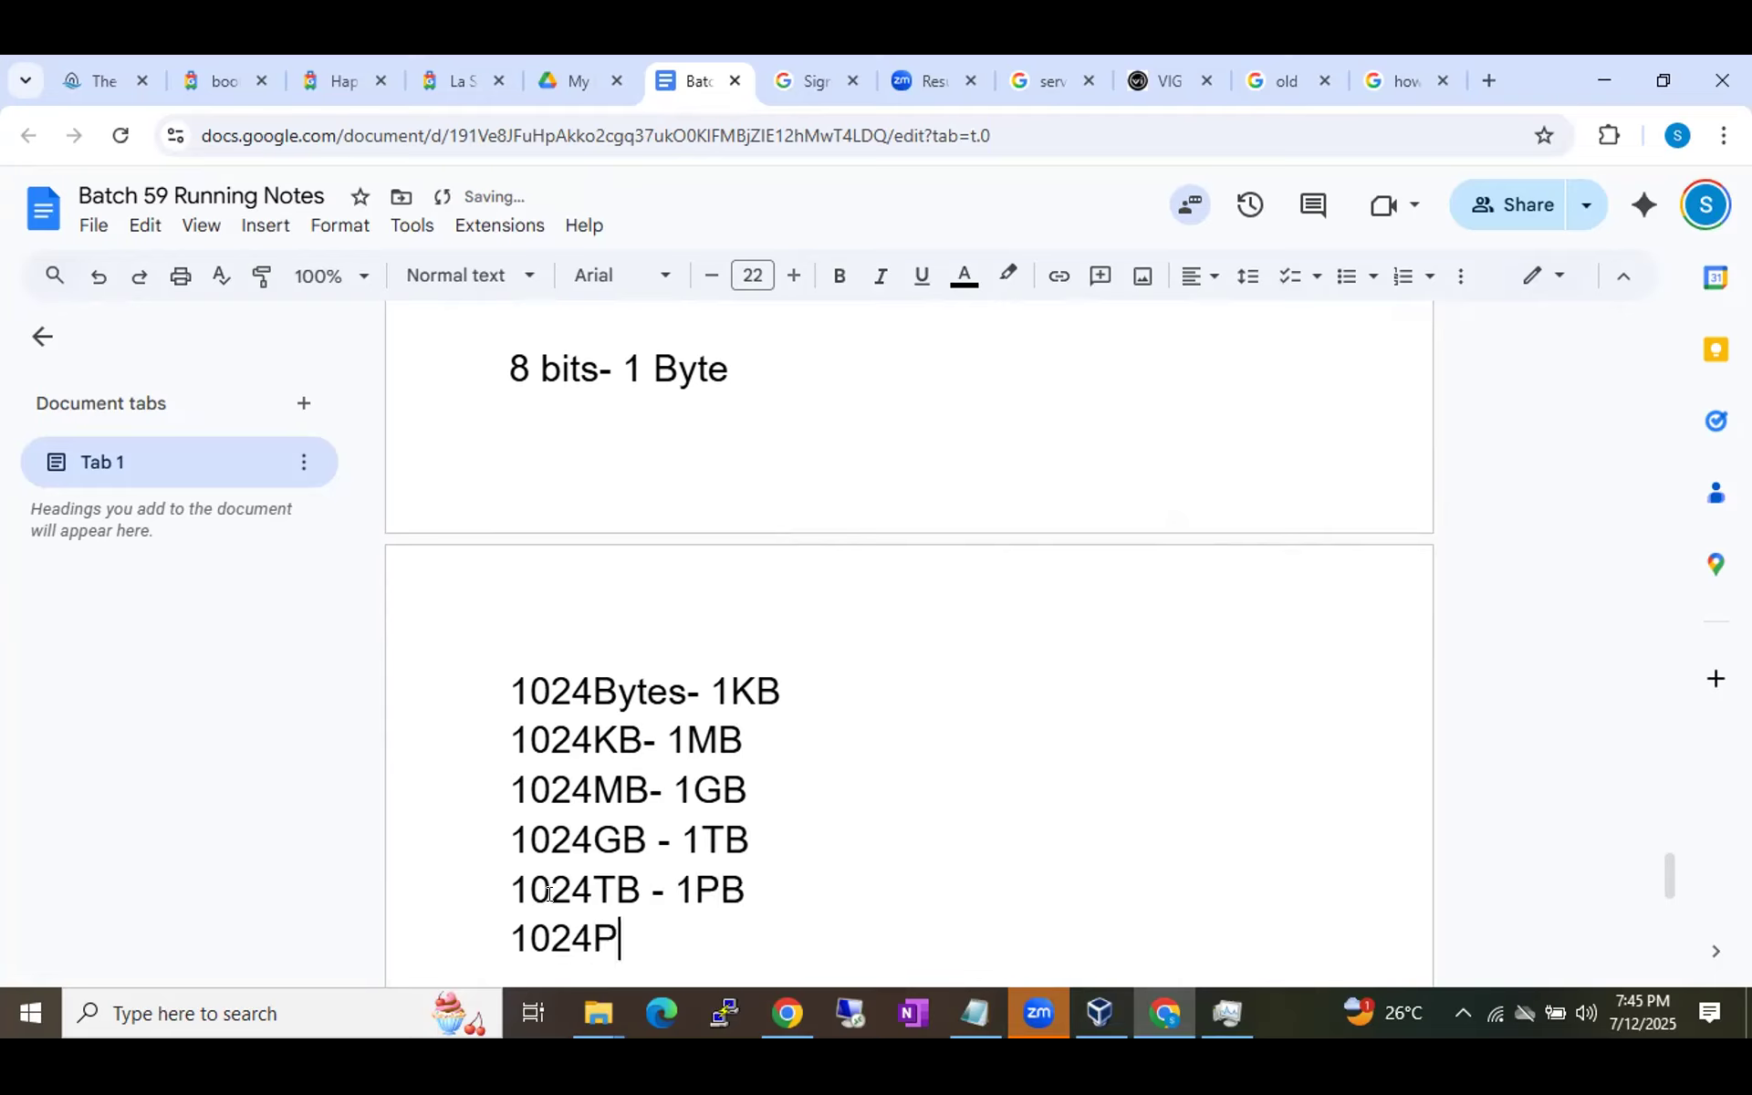
pyautogui.write('B- 1')
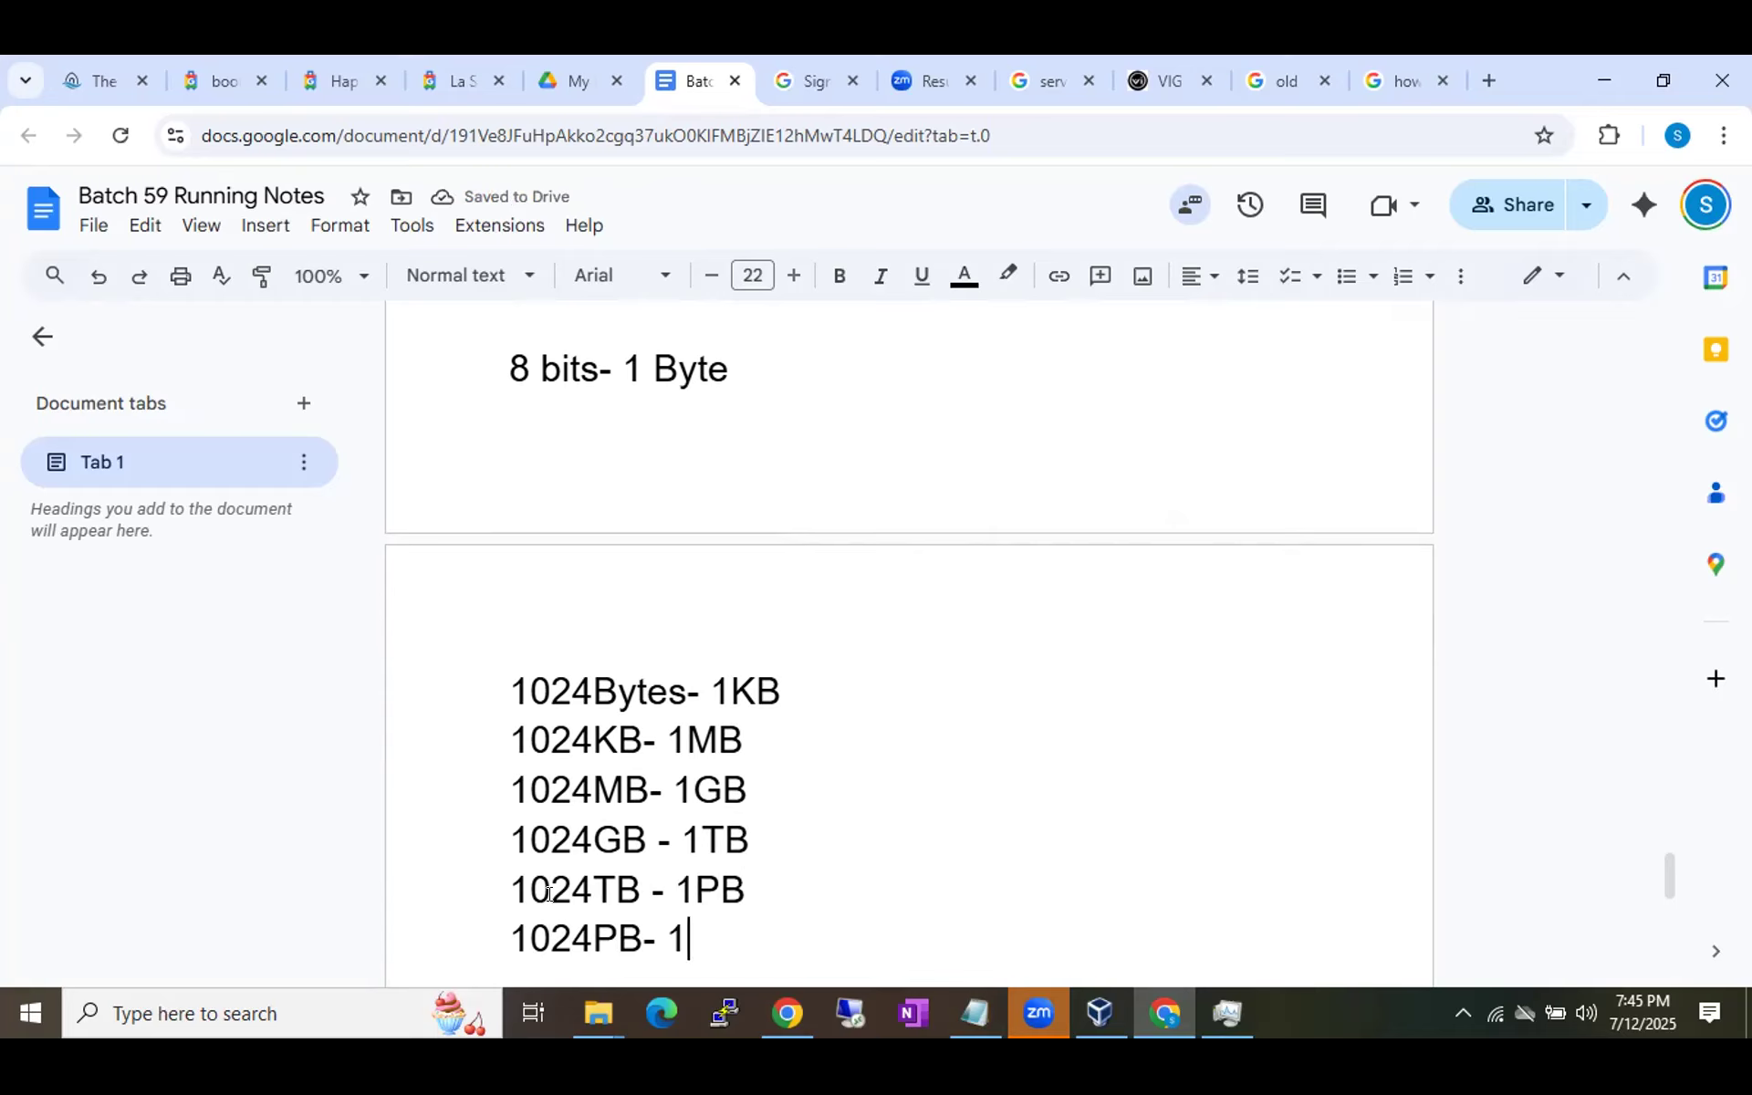
pyautogui.write('HB')
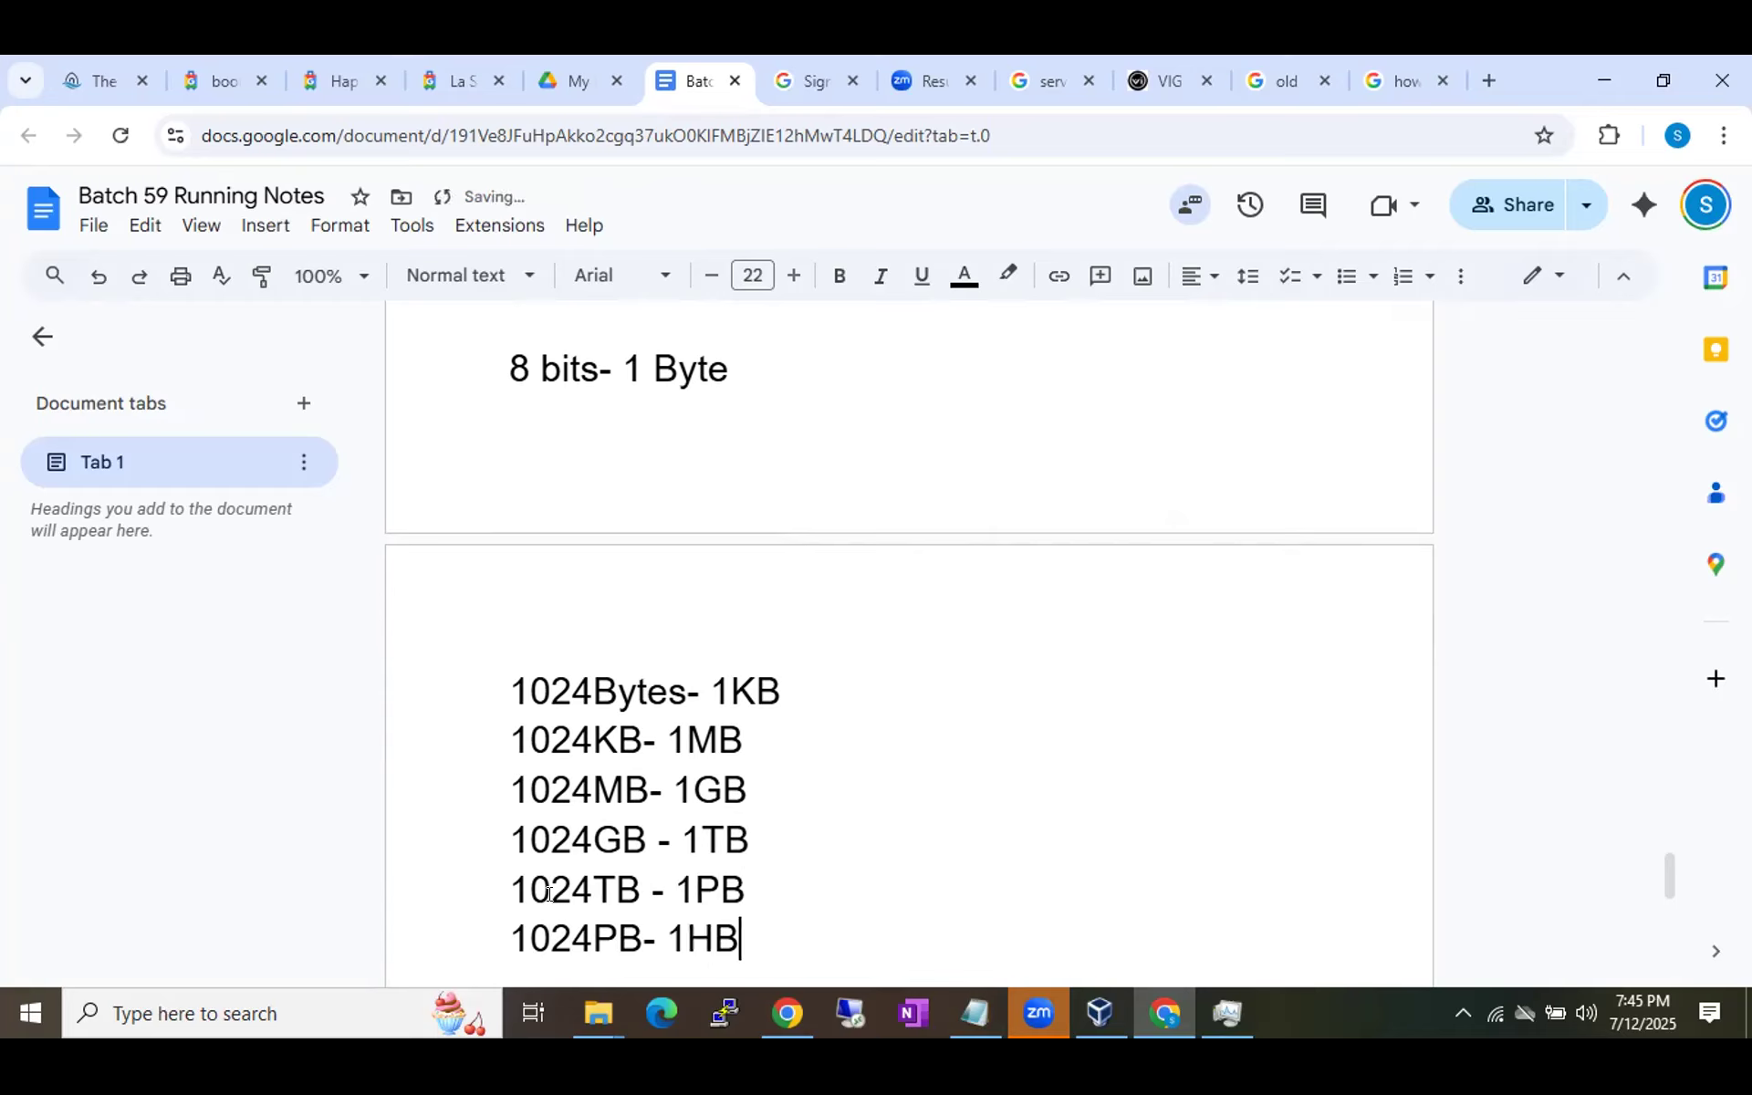
pyautogui.press('Return')
pyautogui.write('12')
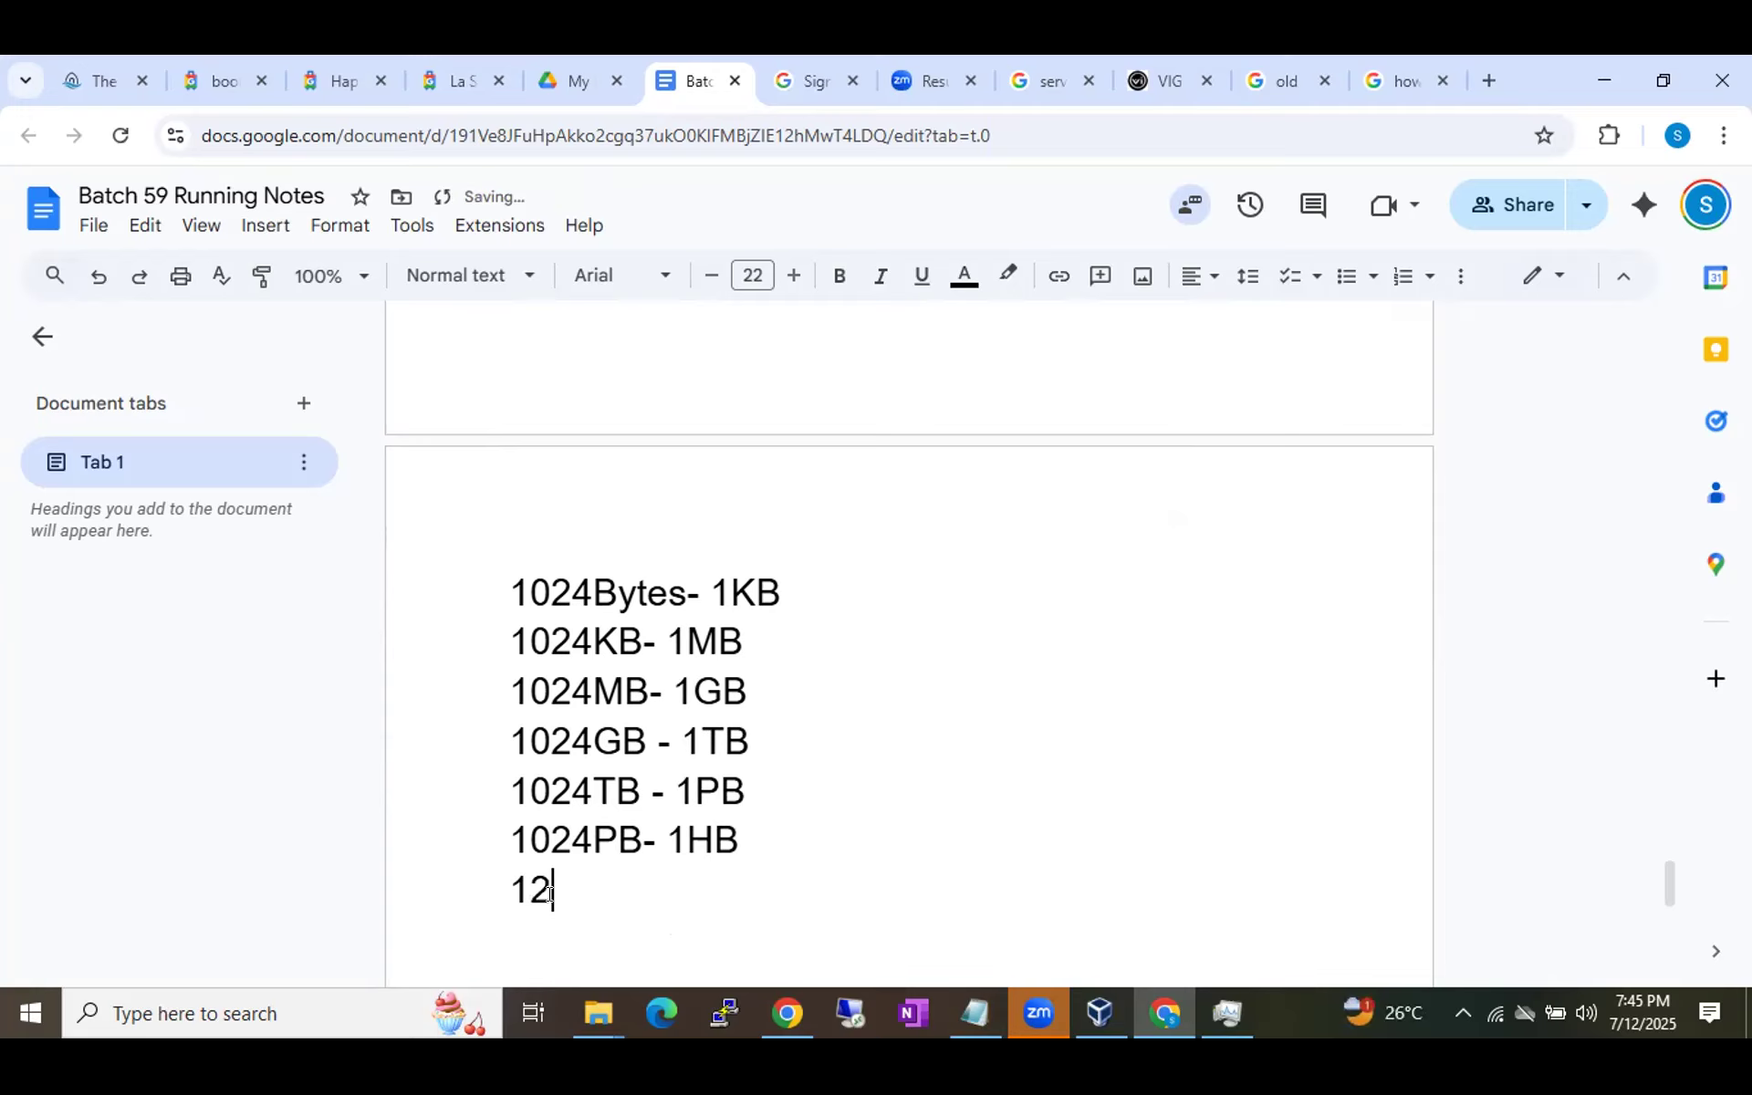
pyautogui.press('BackSpace')
pyautogui.write('024HB- 1O')
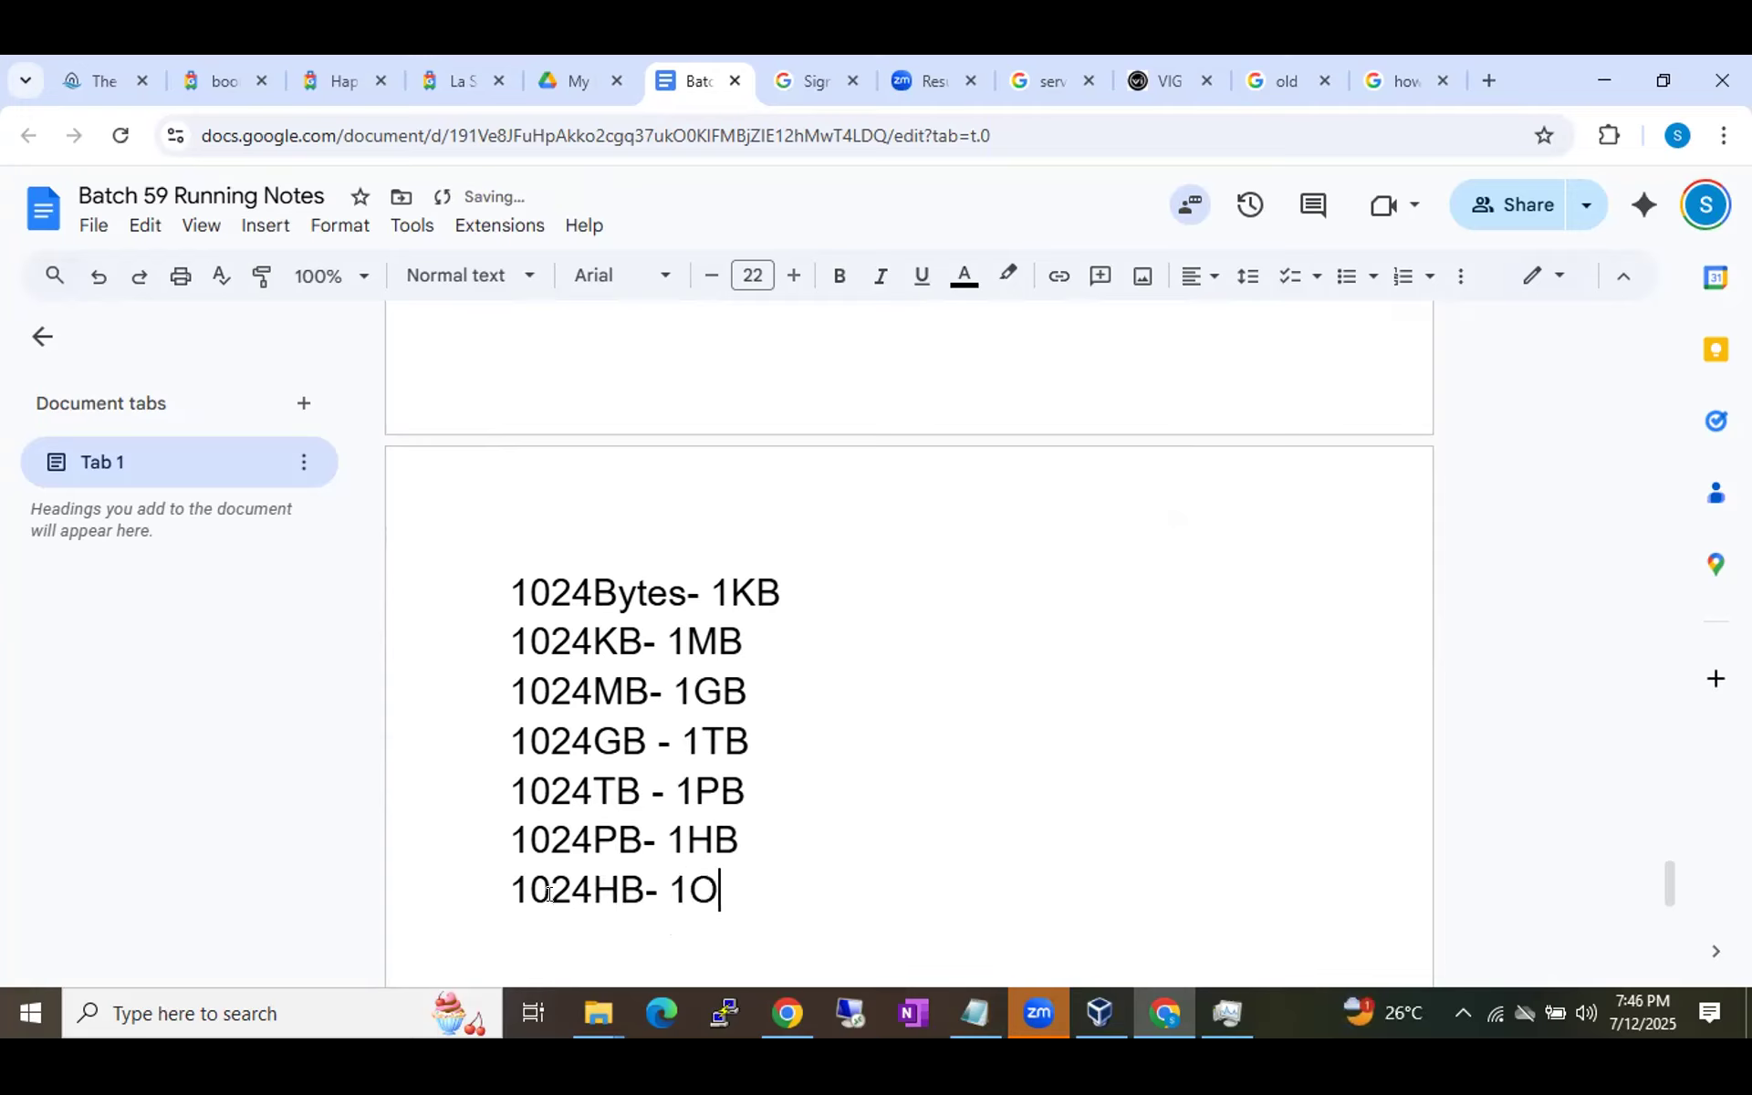
pyautogui.write('B')
pyautogui.press('Return')
pyautogui.write('1024OB- 1')
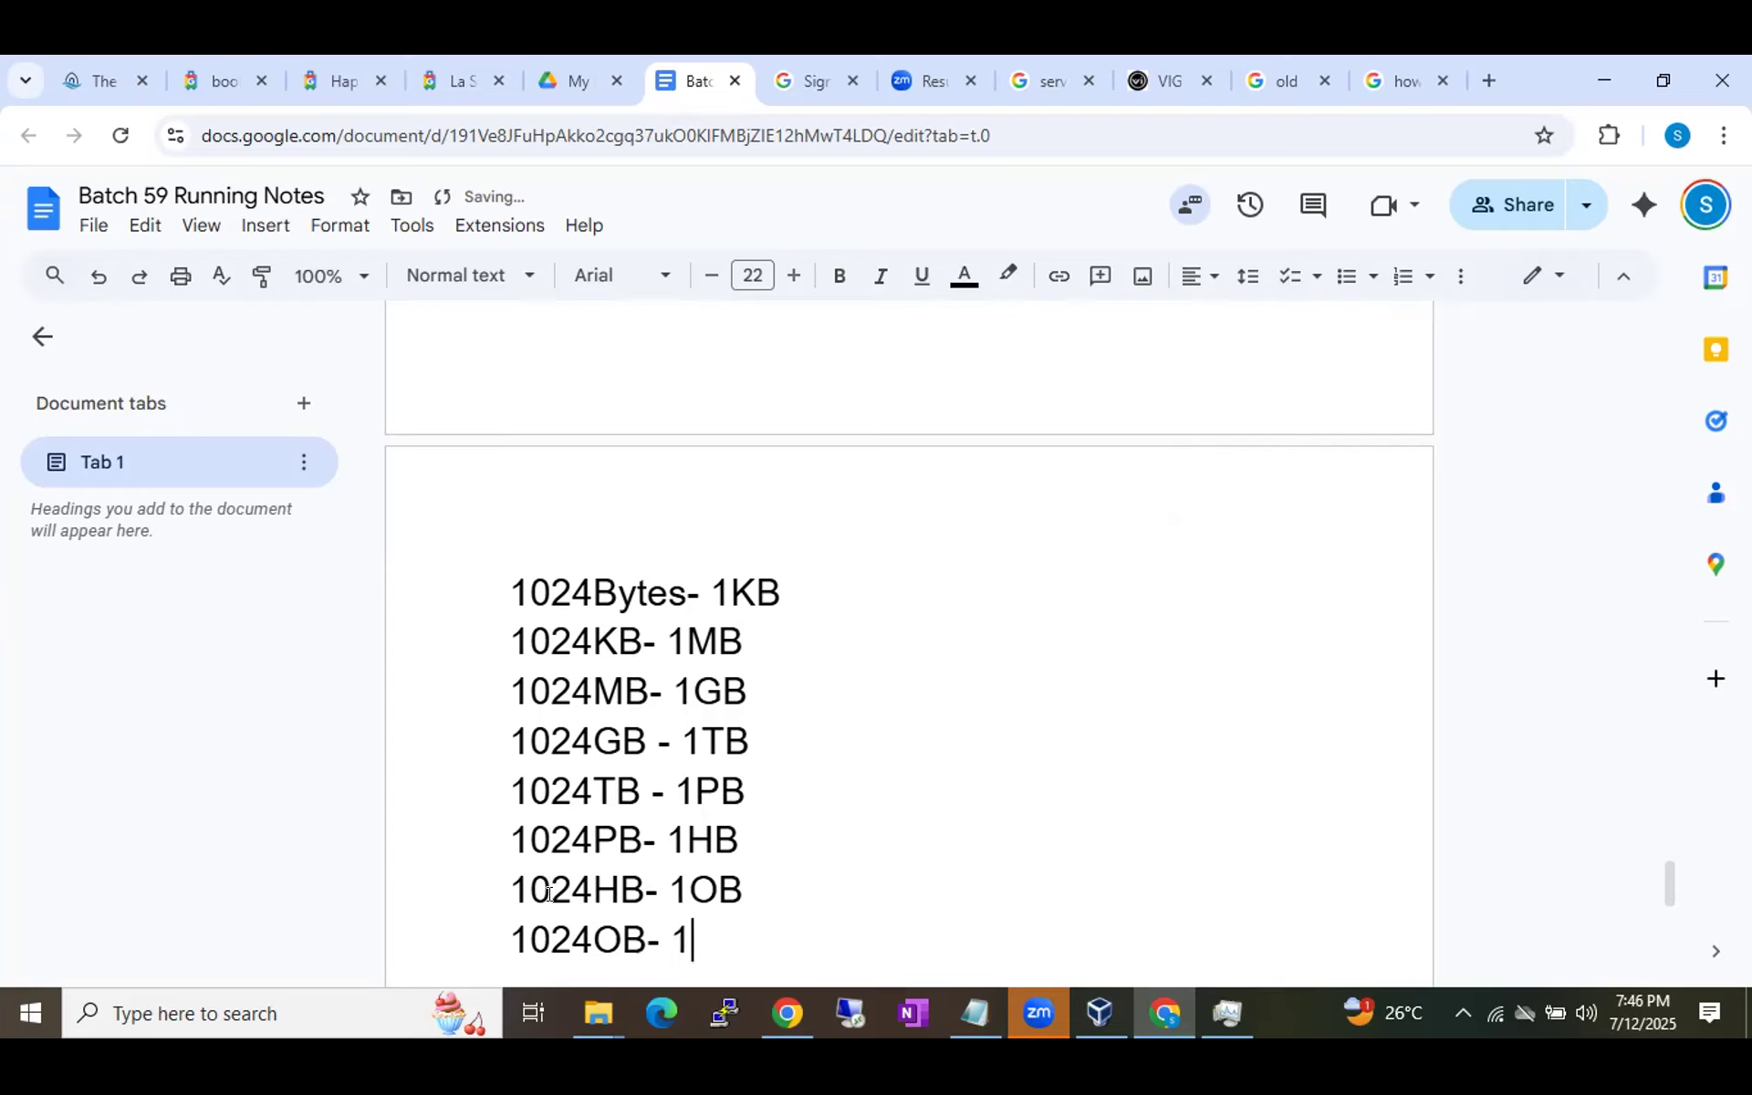
pyautogui.write('ZB')
# Highlight the 1024MB- 1GB and 1024GB - 1TB lines, then add blank lines below the list.
pyautogui.moveTo(792, 741); pyautogui.dragTo(484, 680)
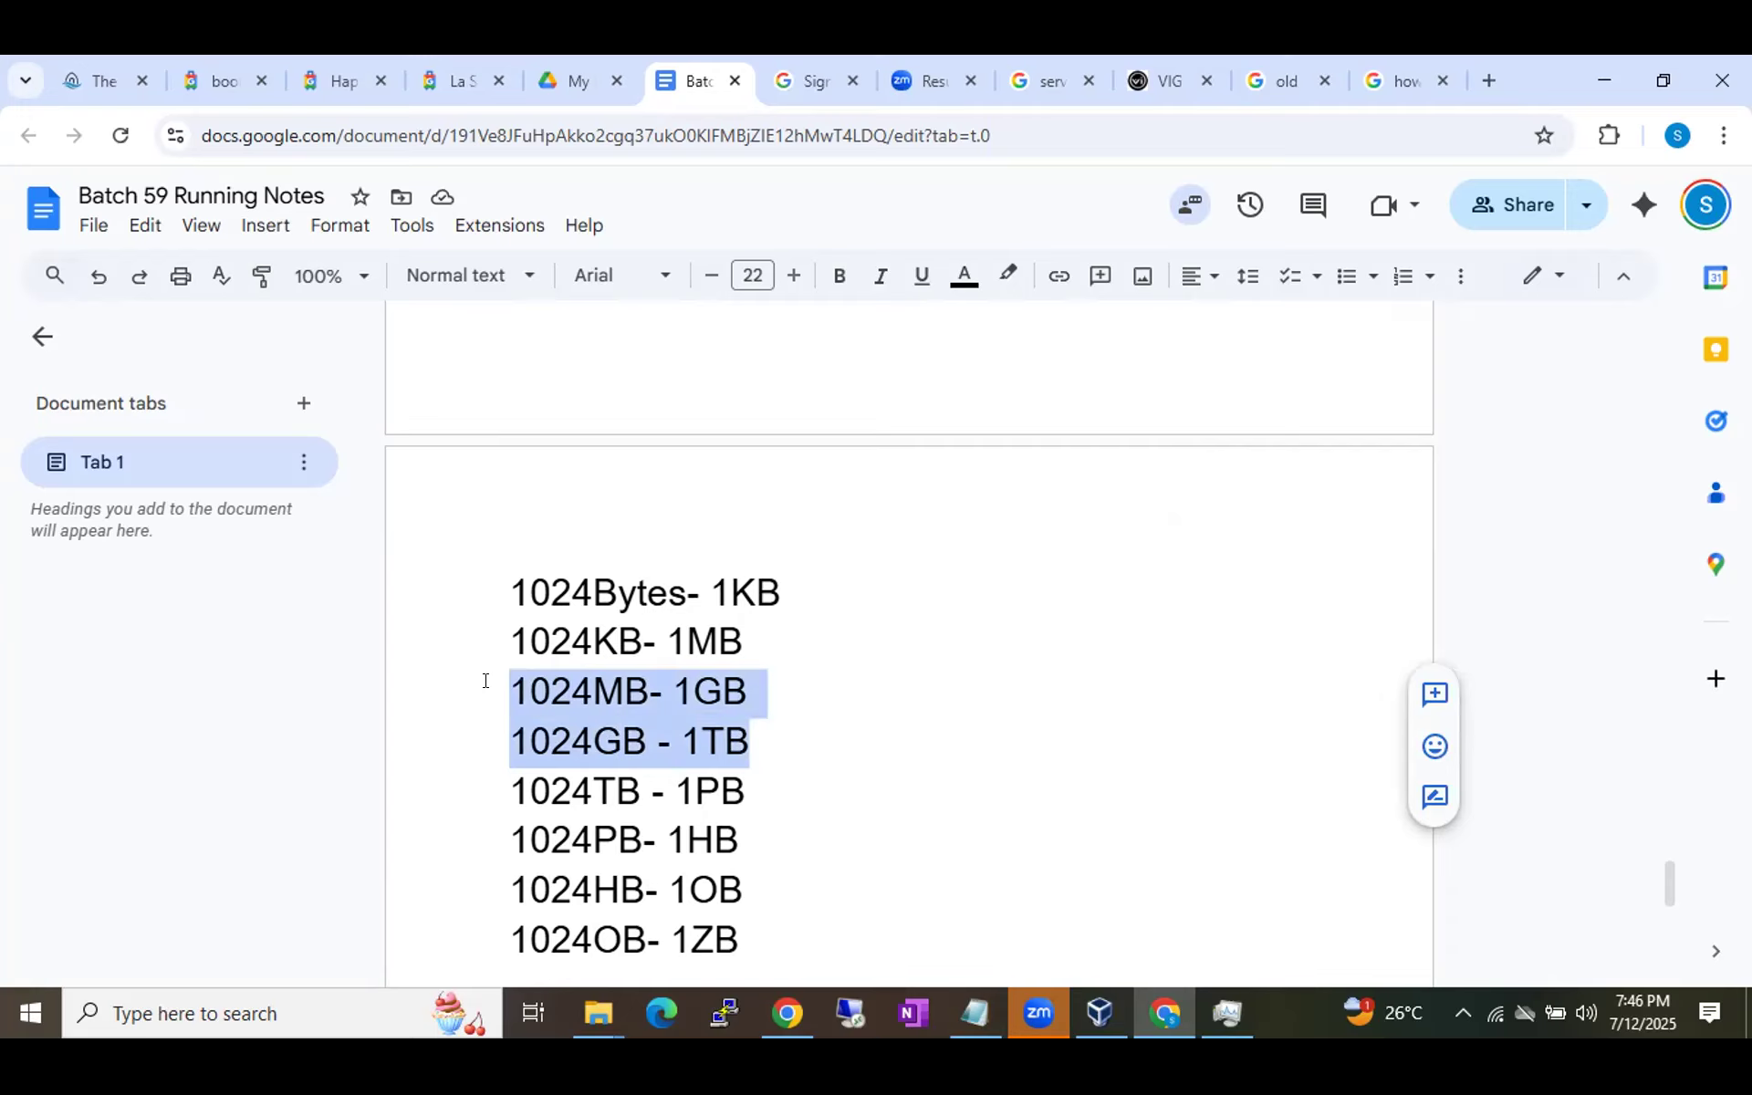
pyautogui.click(829, 935)
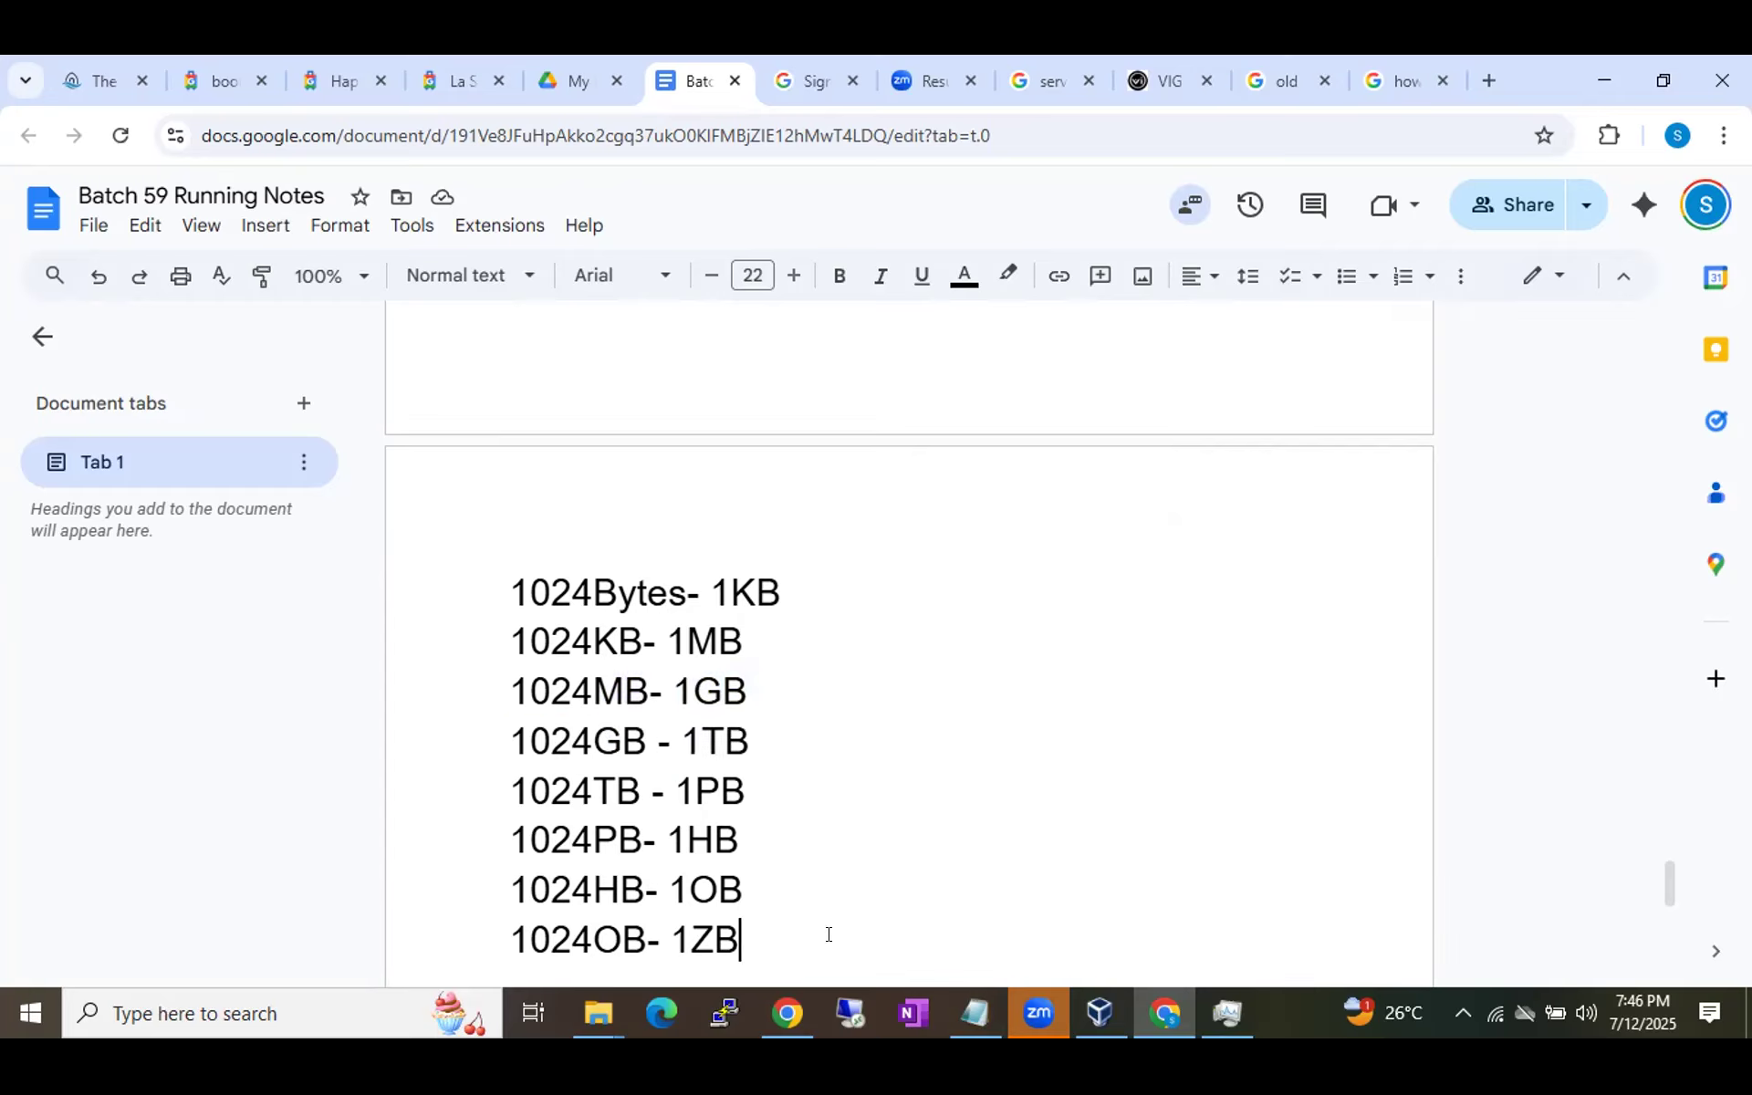
pyautogui.press('Return')
pyautogui.press('Return')
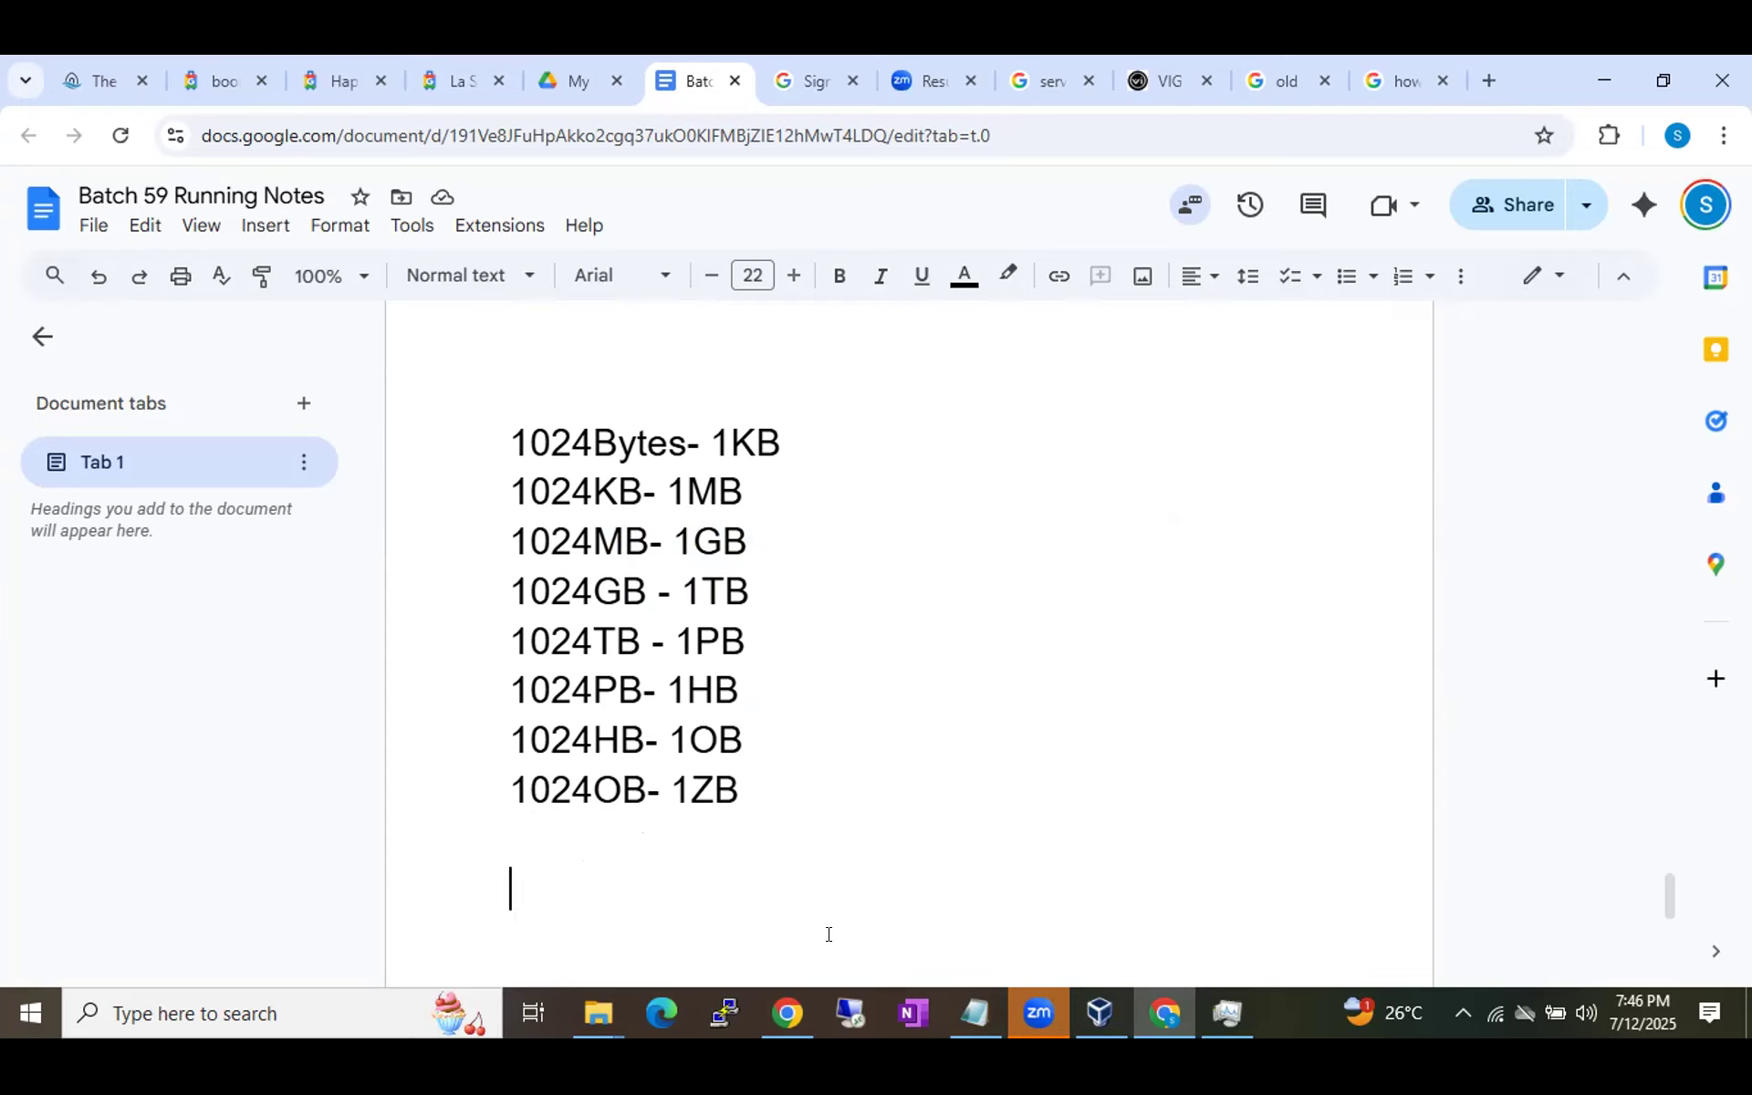
# Type 39435893KB on the empty line, then highlight its digits and leave the caret before KB.
pyautogui.write('39435893')
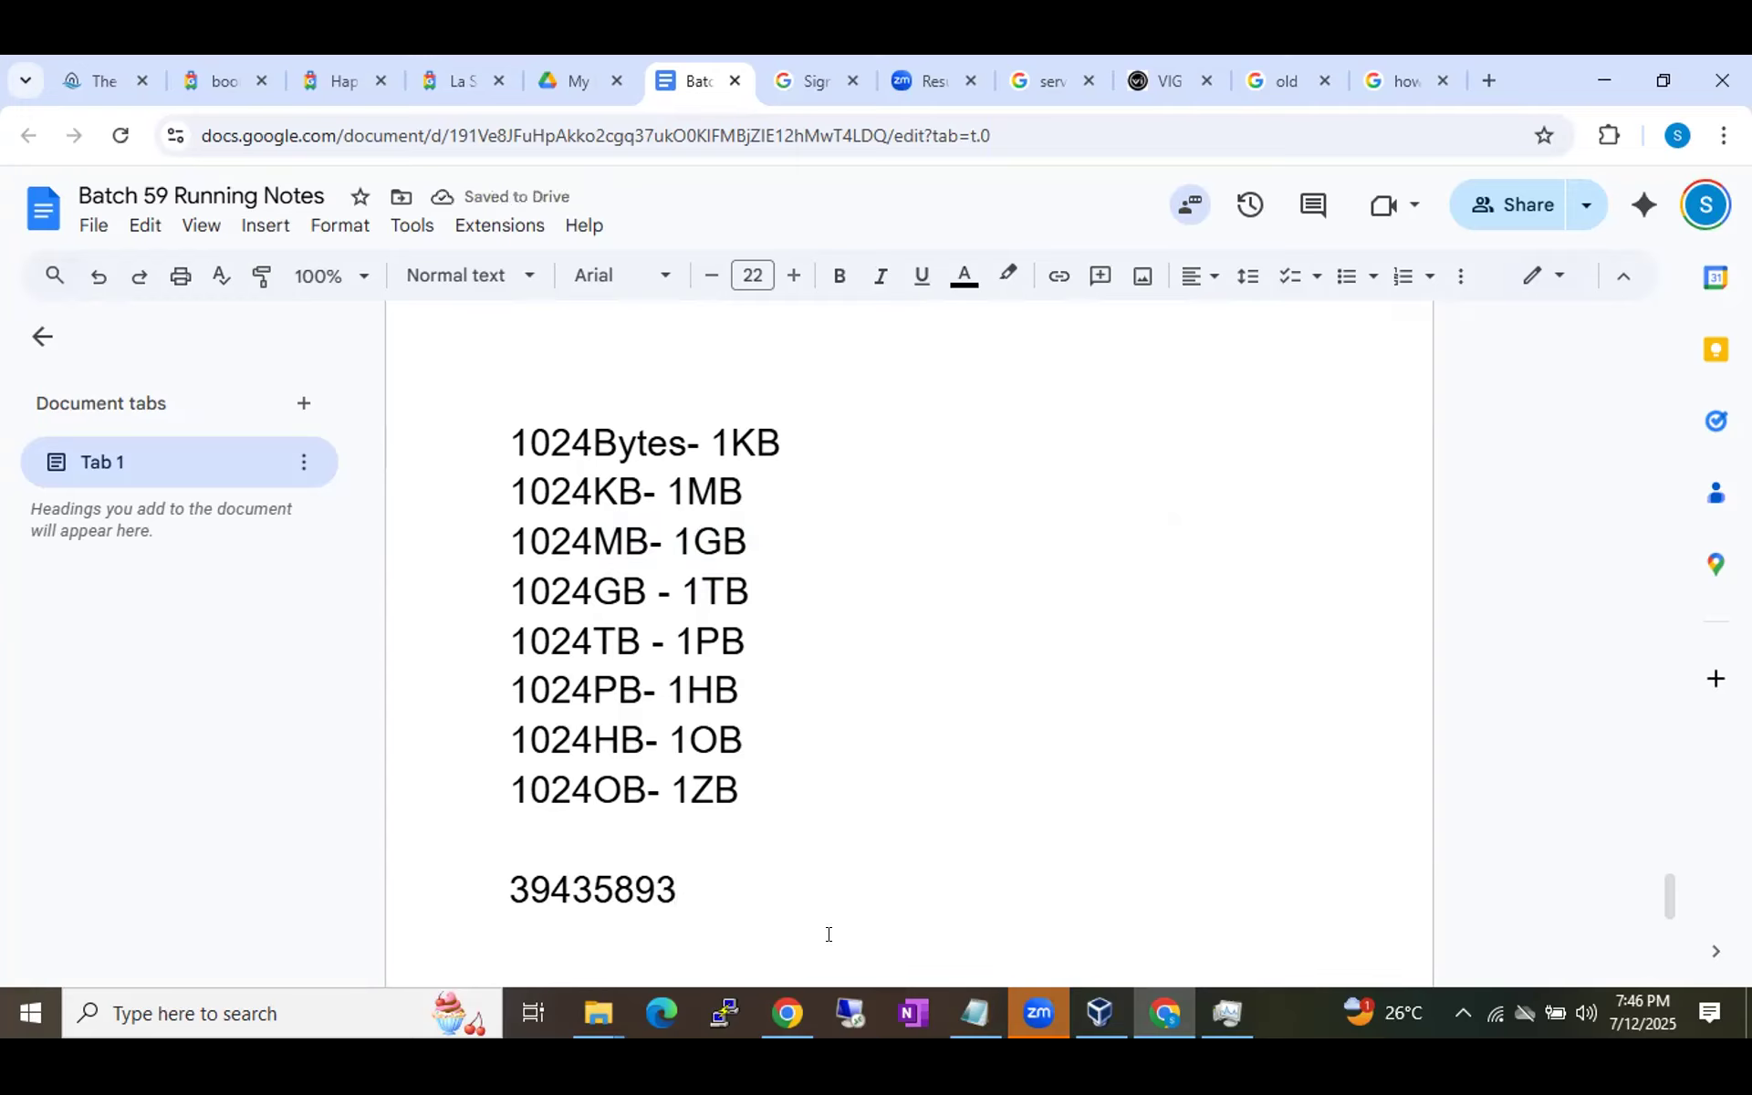
pyautogui.write('KB')
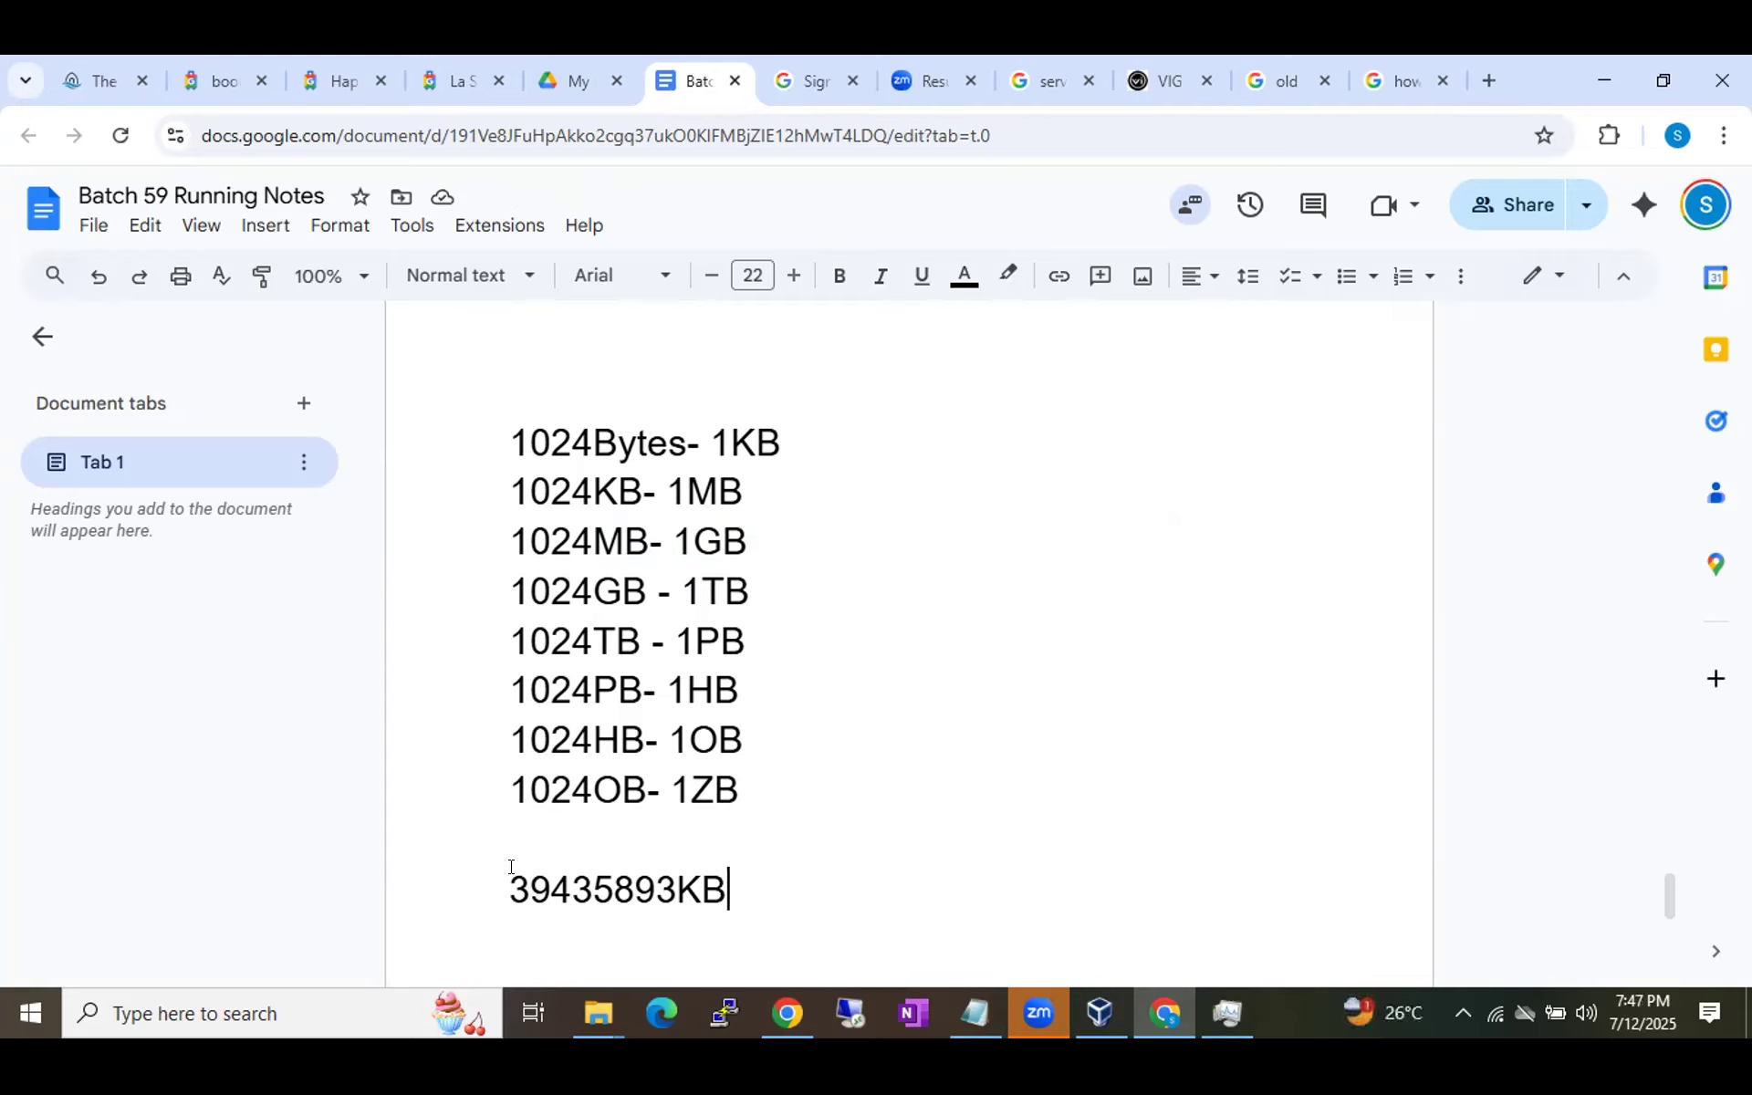
pyautogui.moveTo(493, 868); pyautogui.dragTo(670, 872)
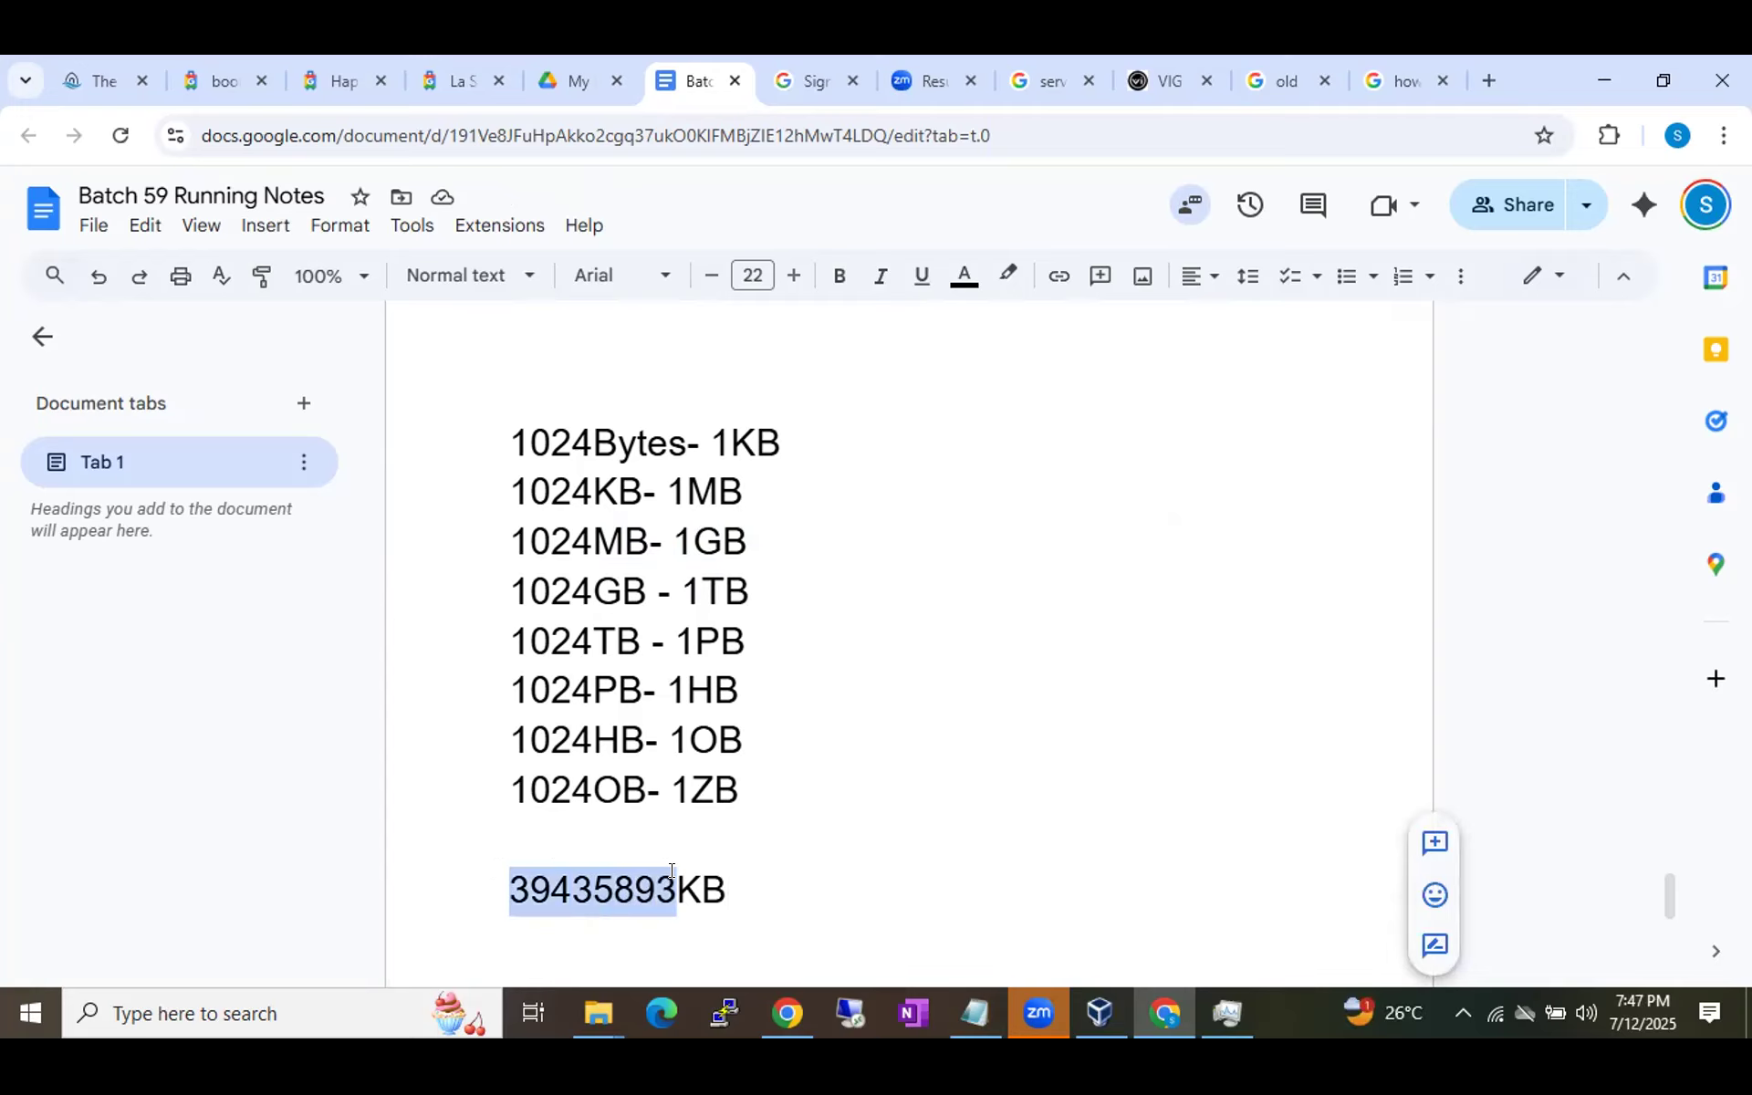
pyautogui.click(592, 876)
pyautogui.click(508, 876)
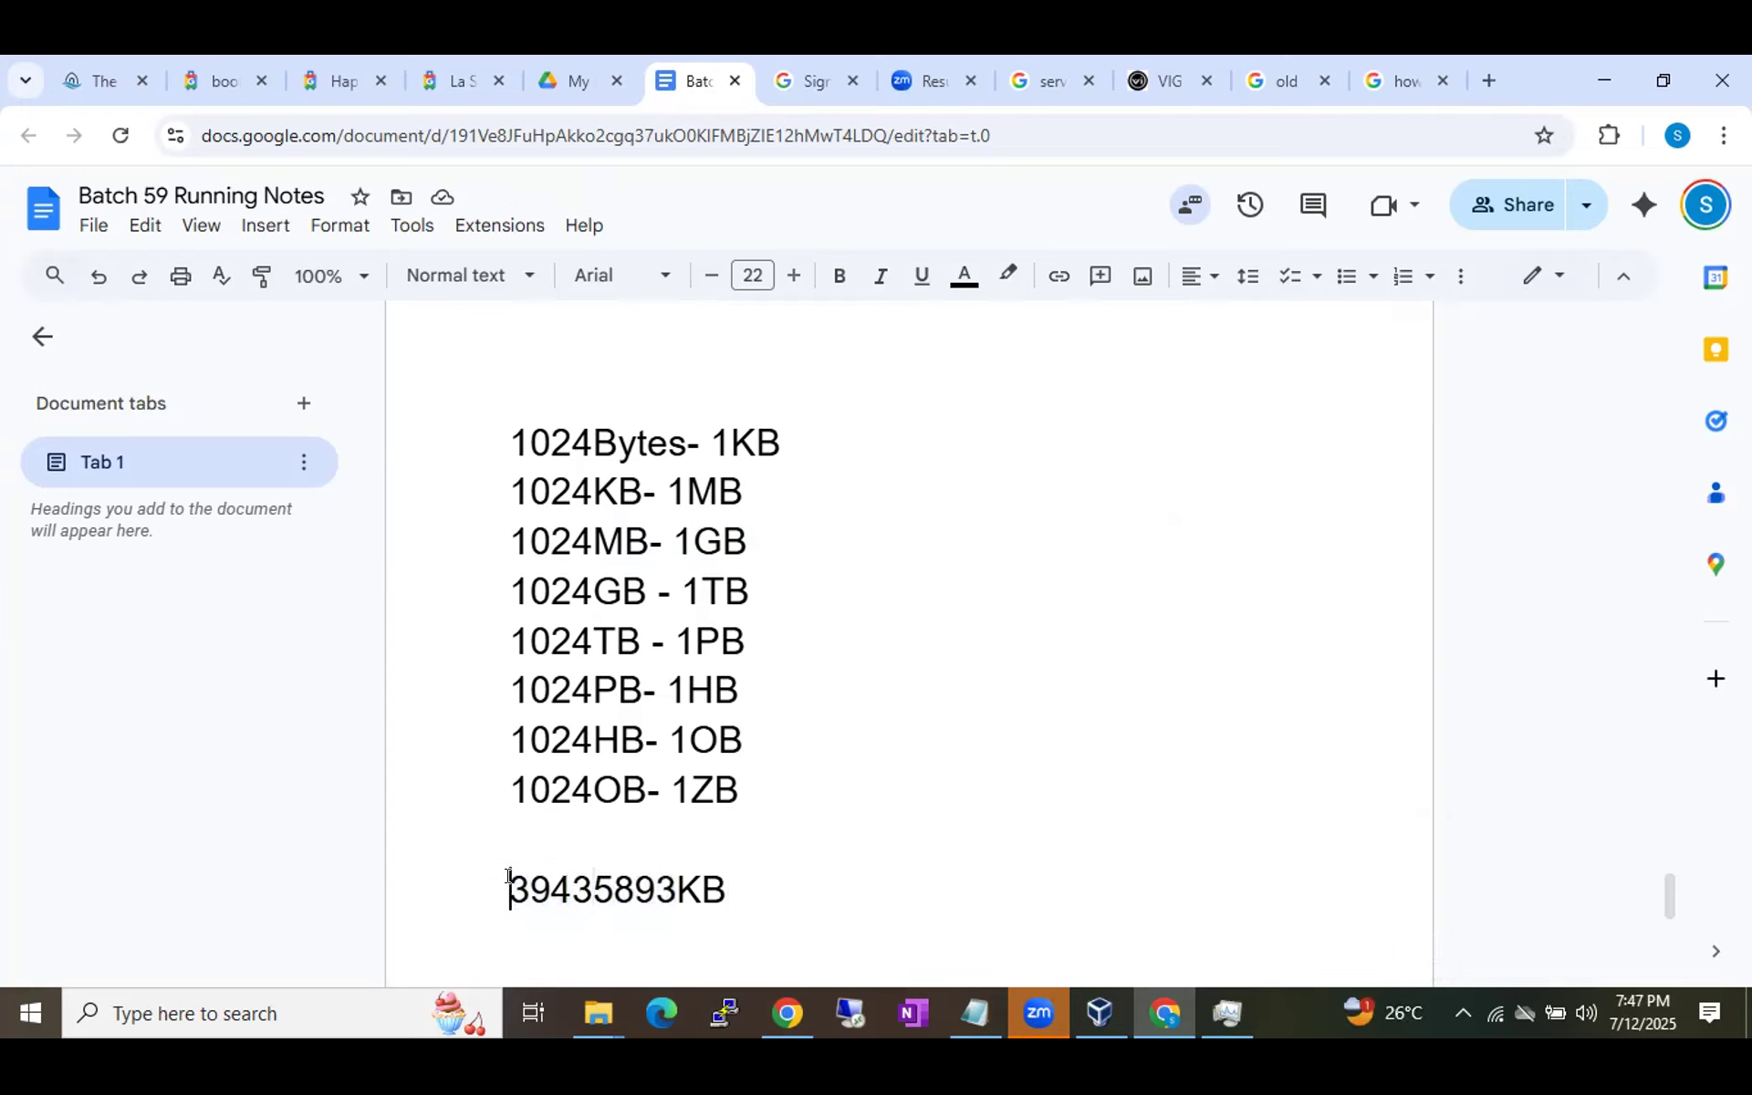
pyautogui.moveTo(508, 876); pyautogui.dragTo(657, 878)
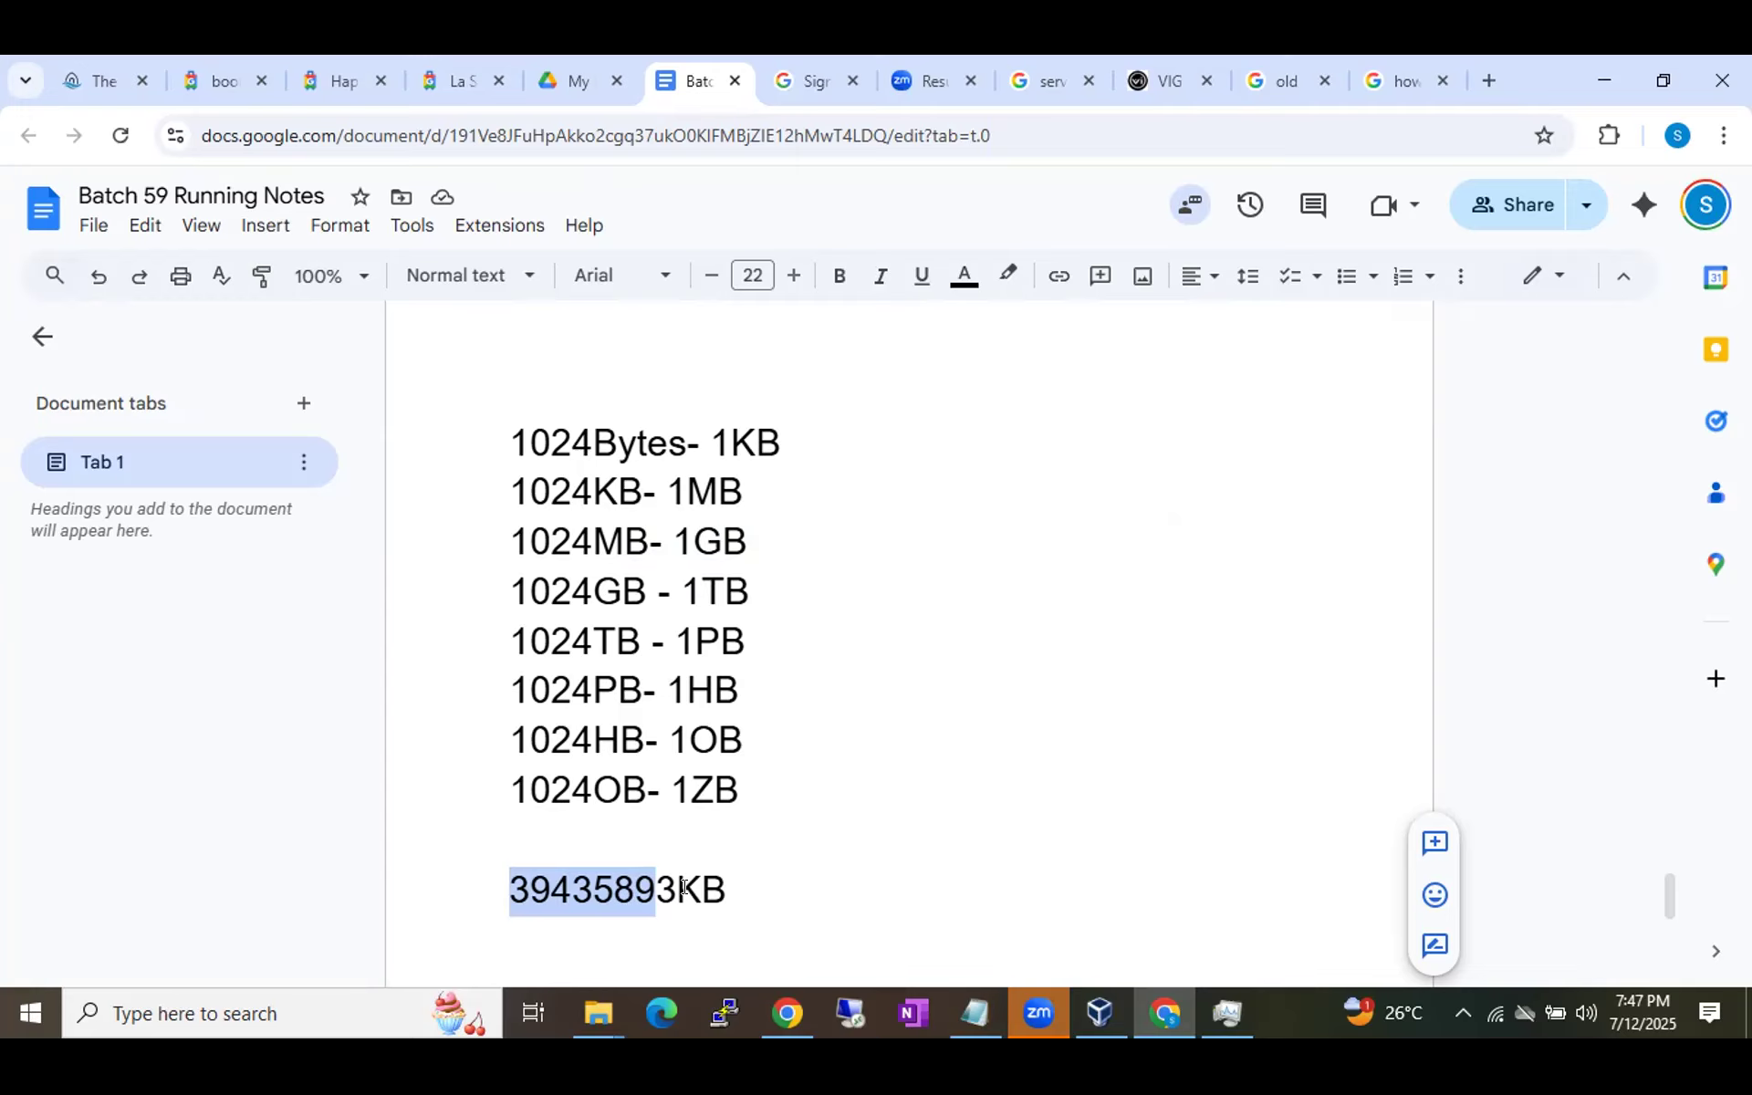
pyautogui.click(681, 887)
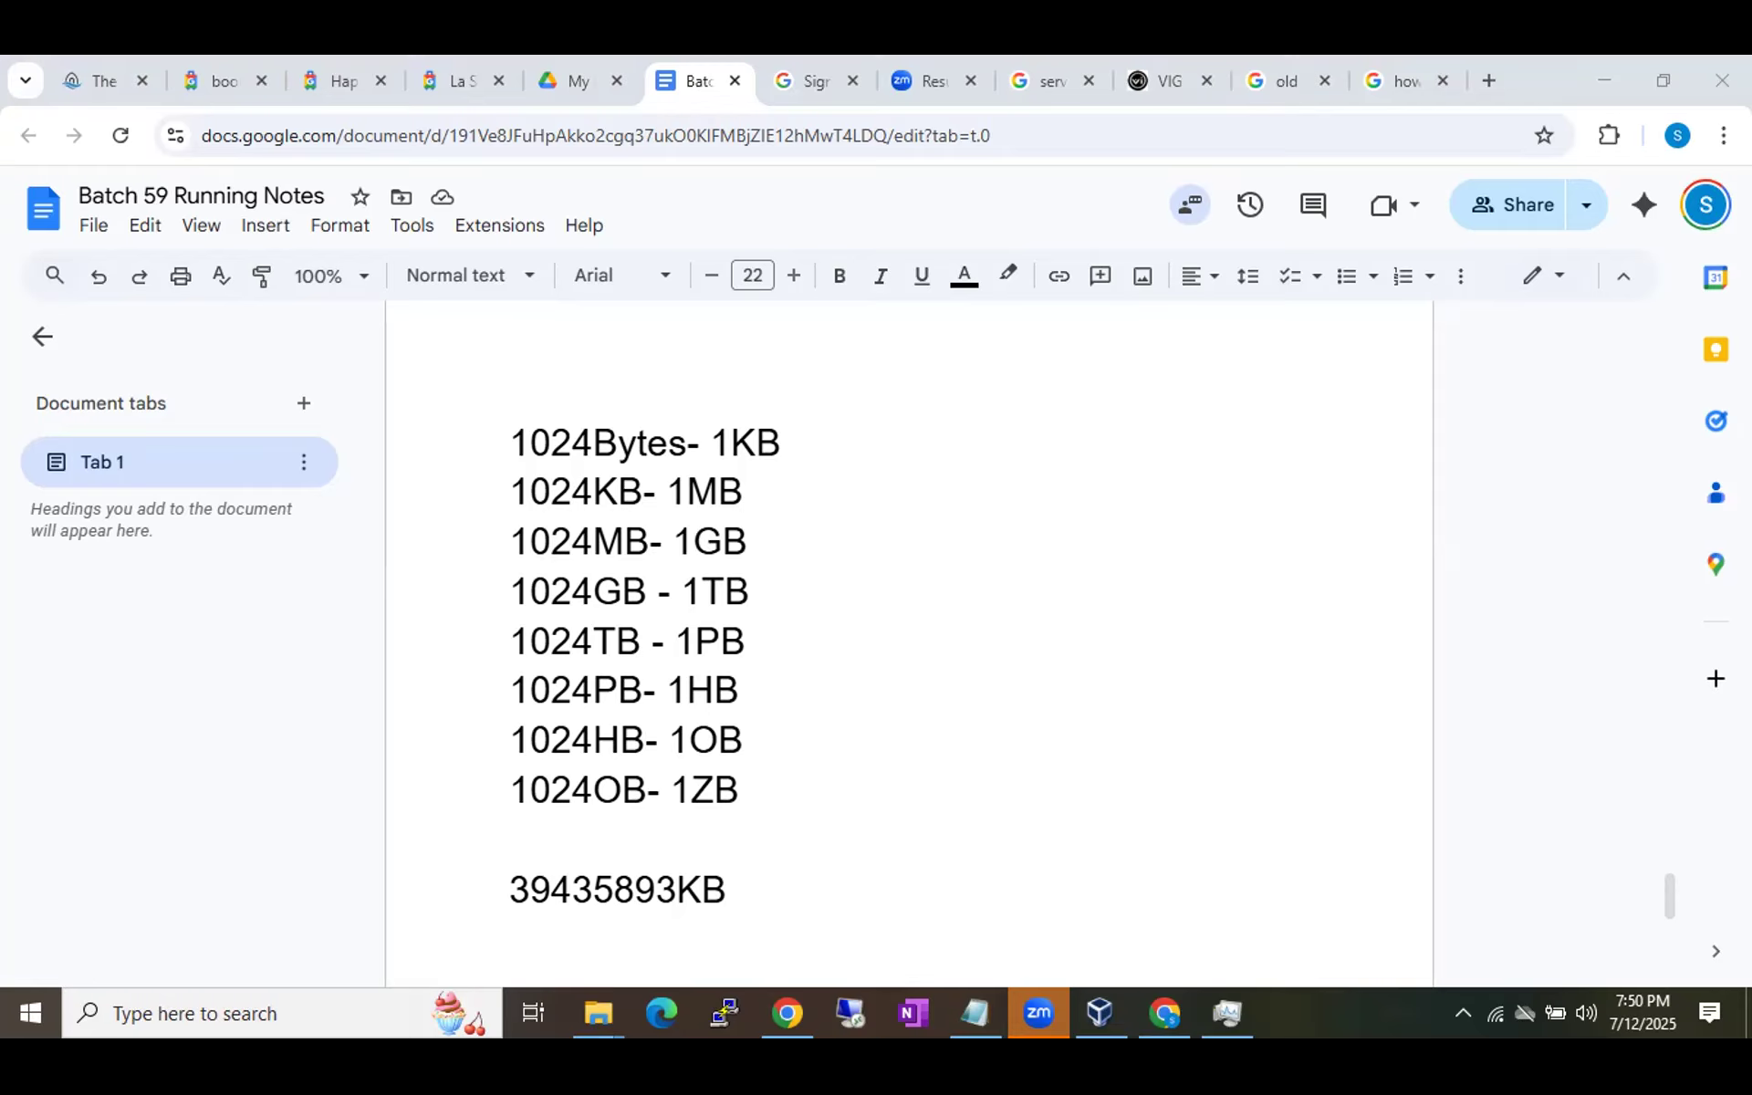
# Fix the spacing in the figure so it reads 39 435 893KB.
pyautogui.click(616, 893)
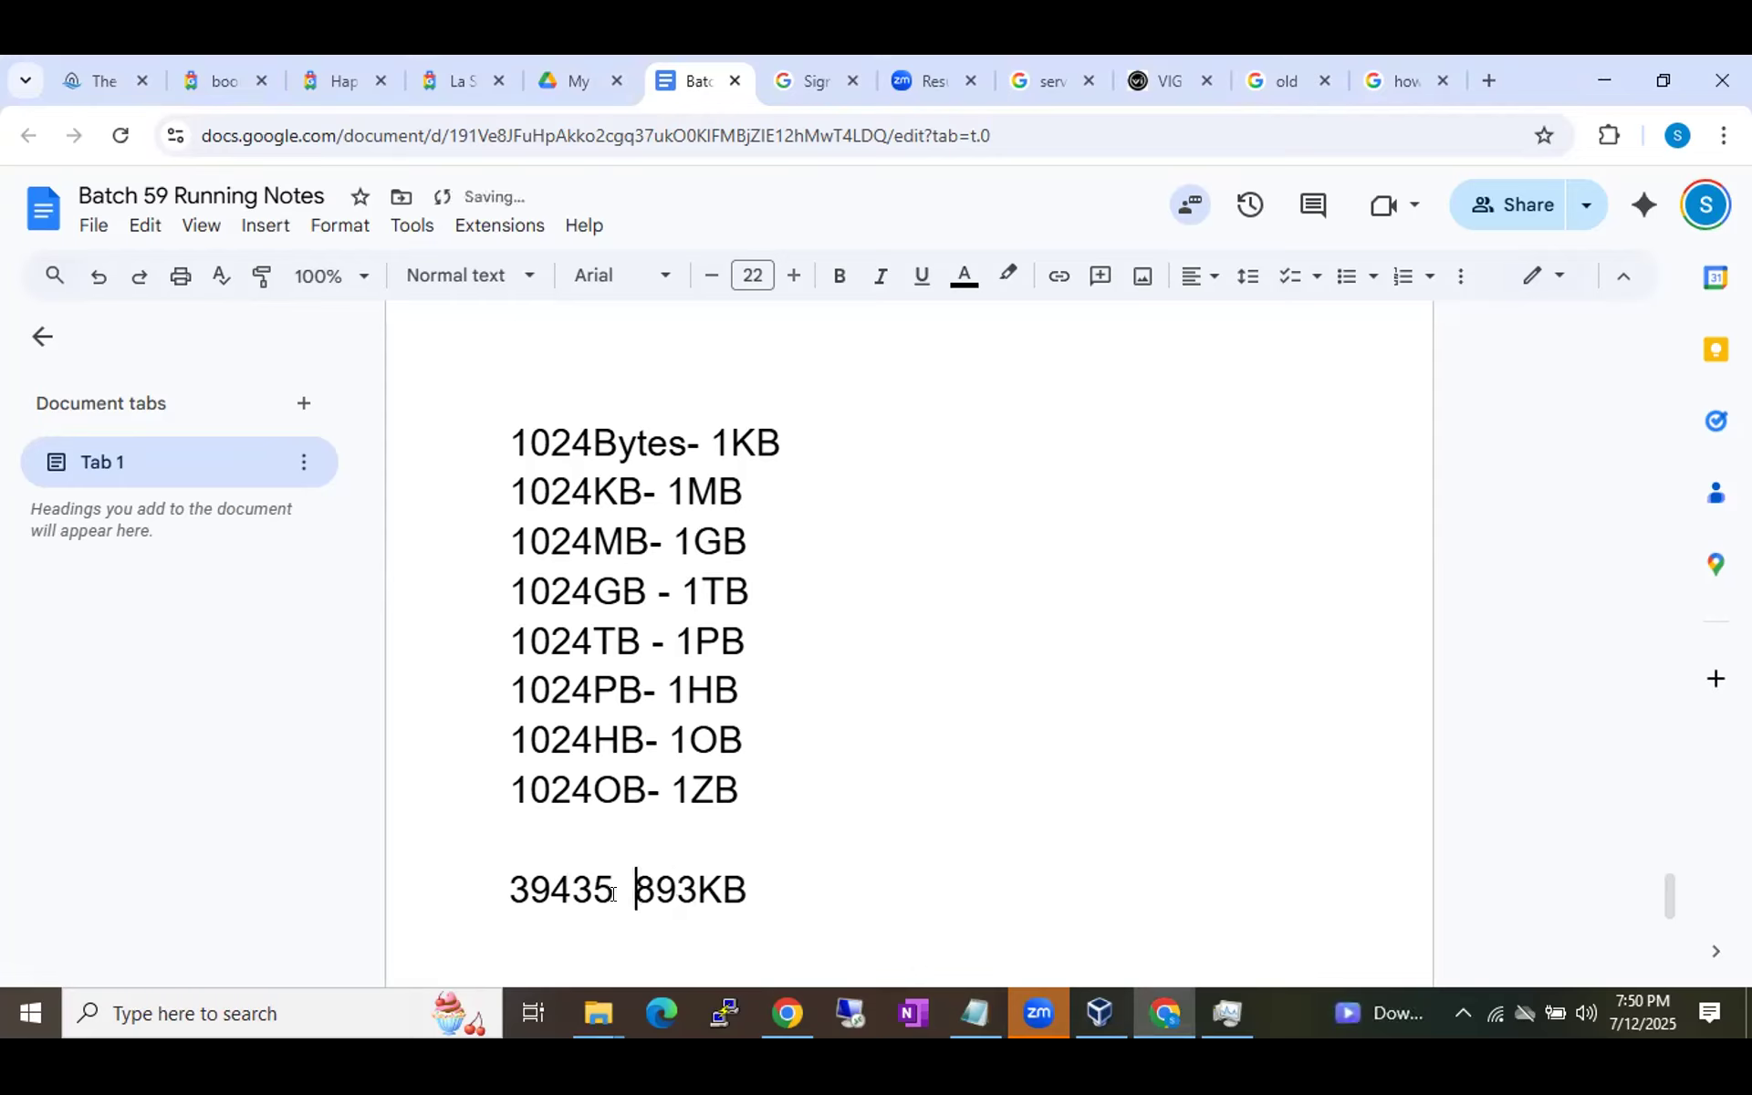
pyautogui.press('BackSpace')
pyautogui.click(546, 890)
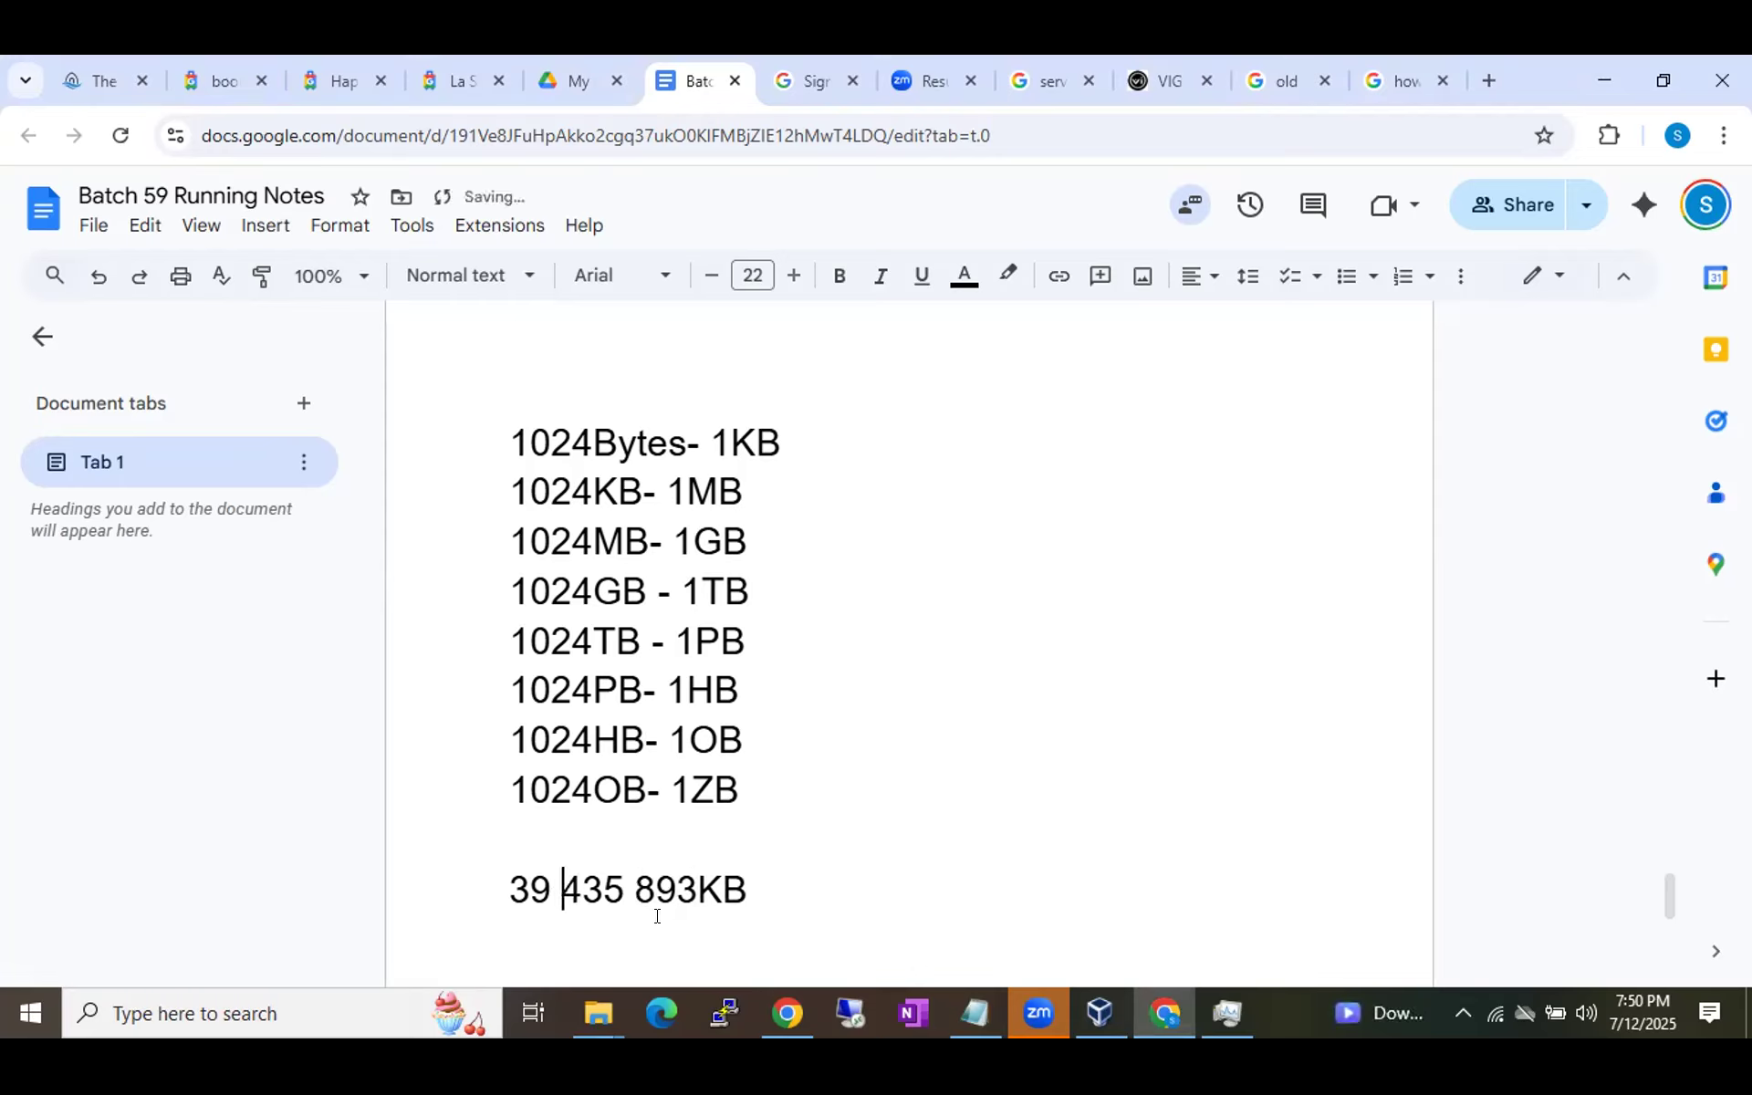
pyautogui.moveTo(636, 890); pyautogui.dragTo(689, 888)
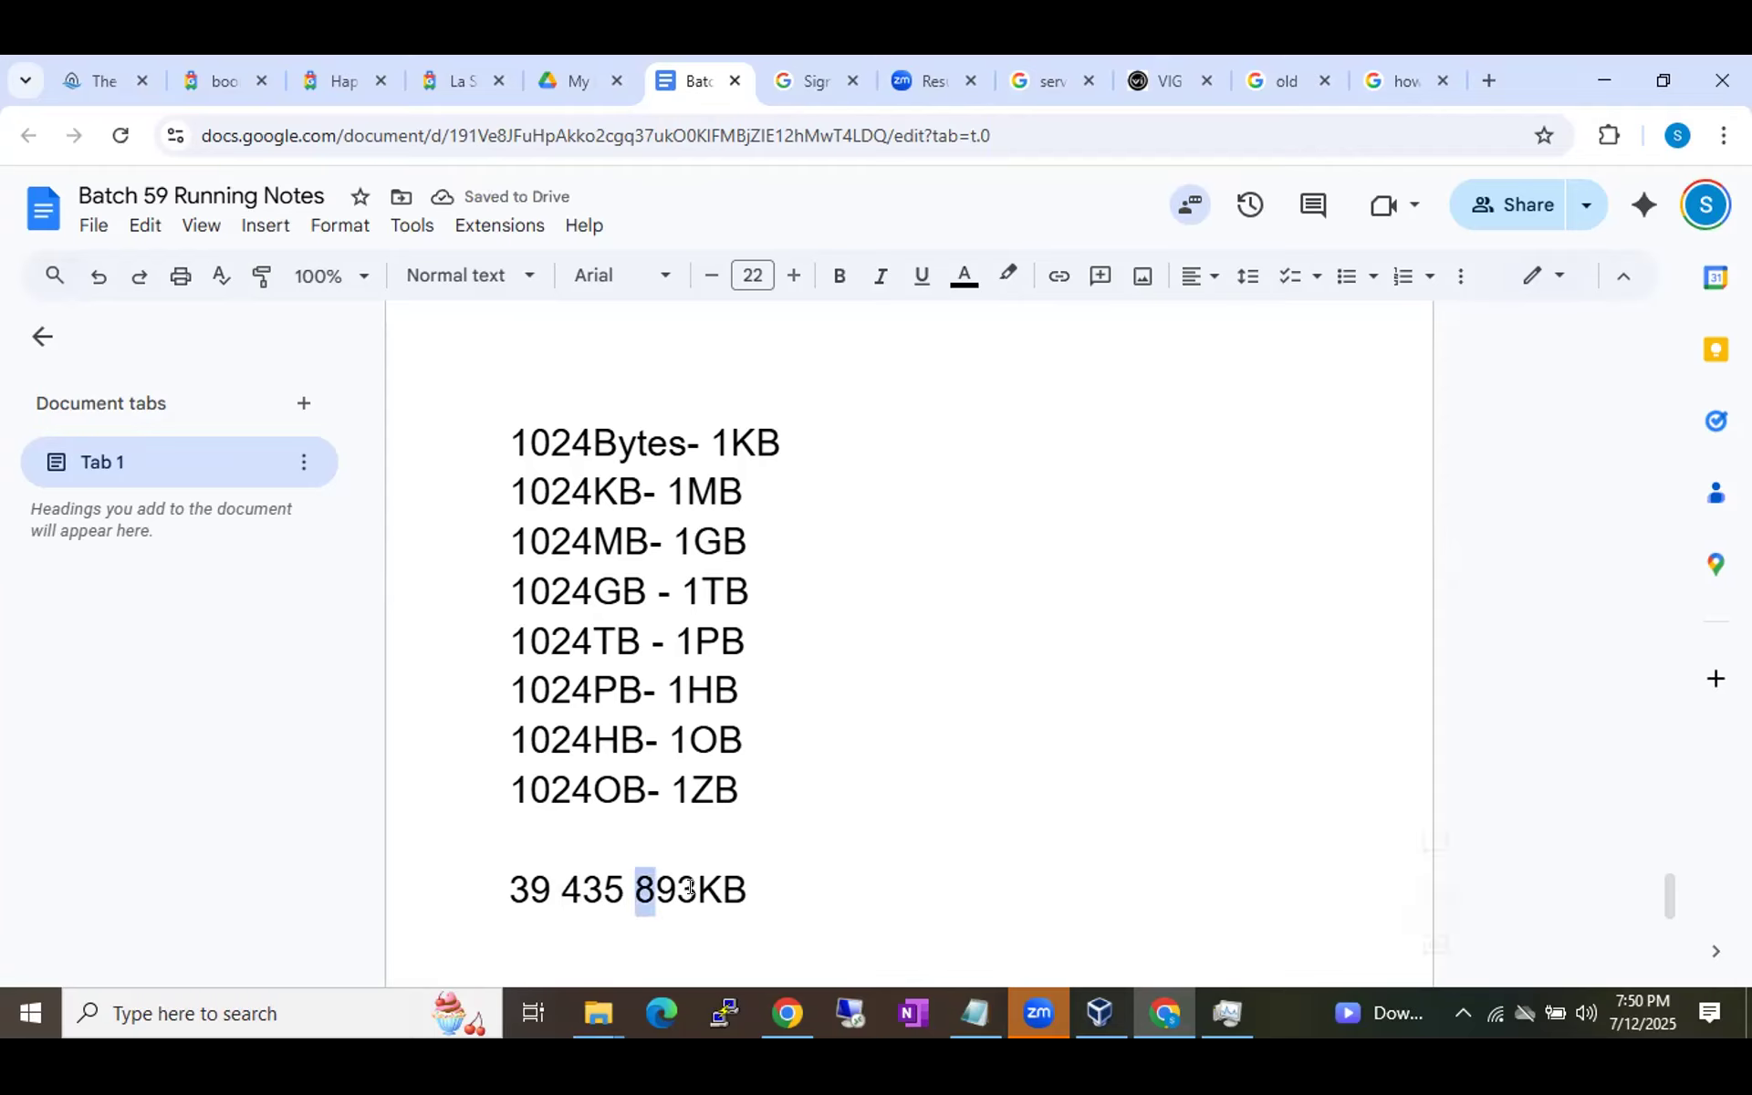
pyautogui.doubleClick(689, 888)
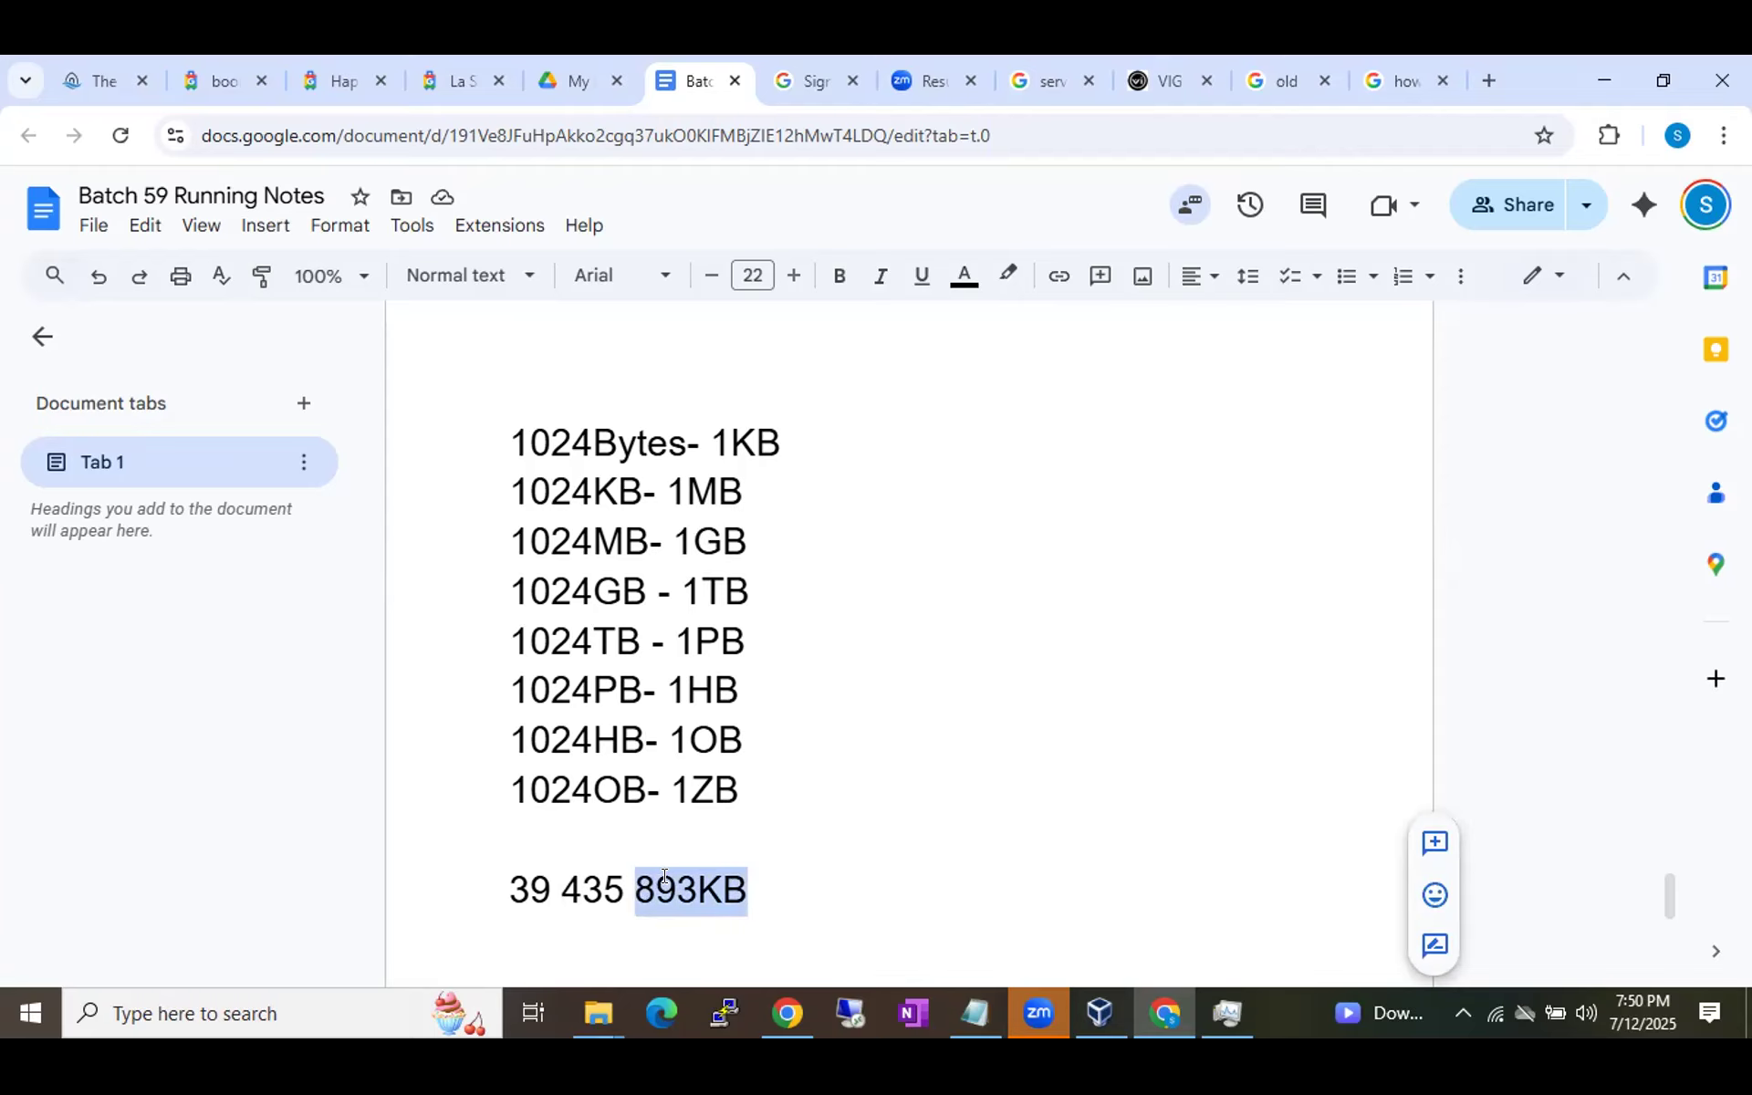
pyautogui.click(731, 871)
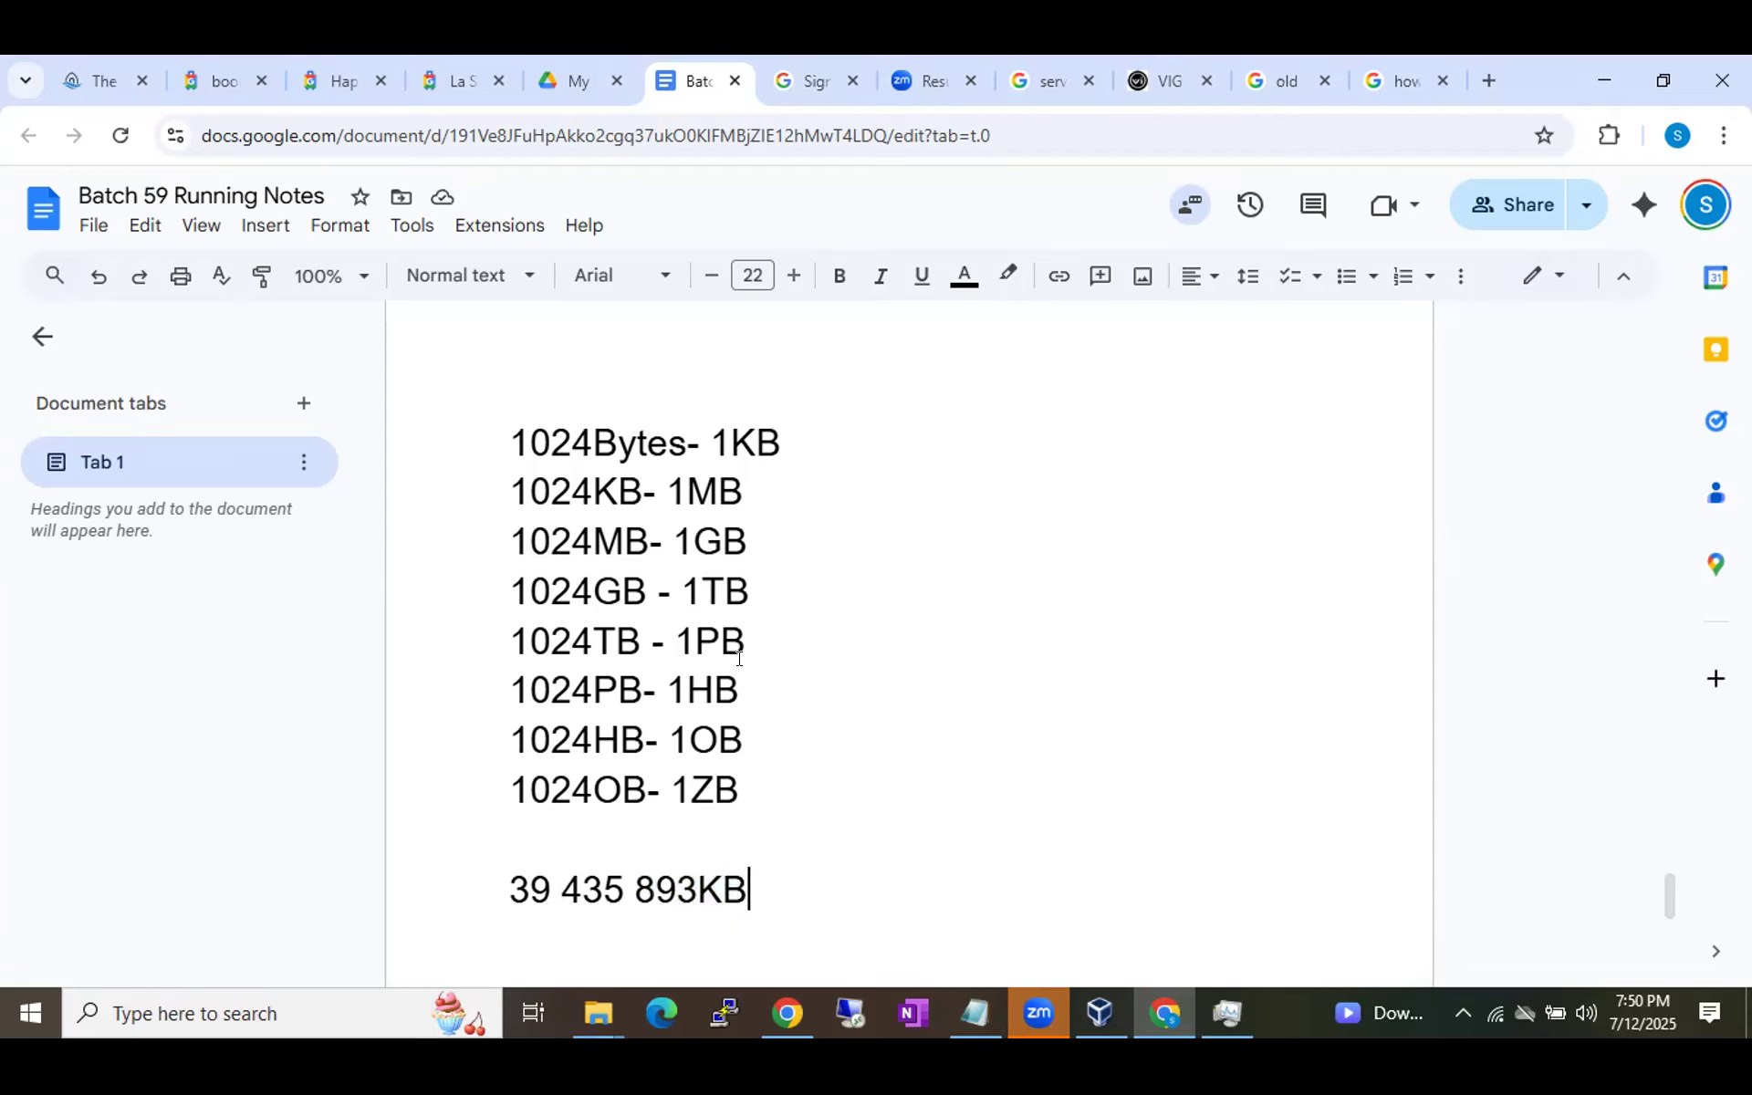
# Highlight MB, GB and the digit groups of 39 435 893KB, then start new lines below it.
pyautogui.moveTo(688, 496); pyautogui.dragTo(728, 495)
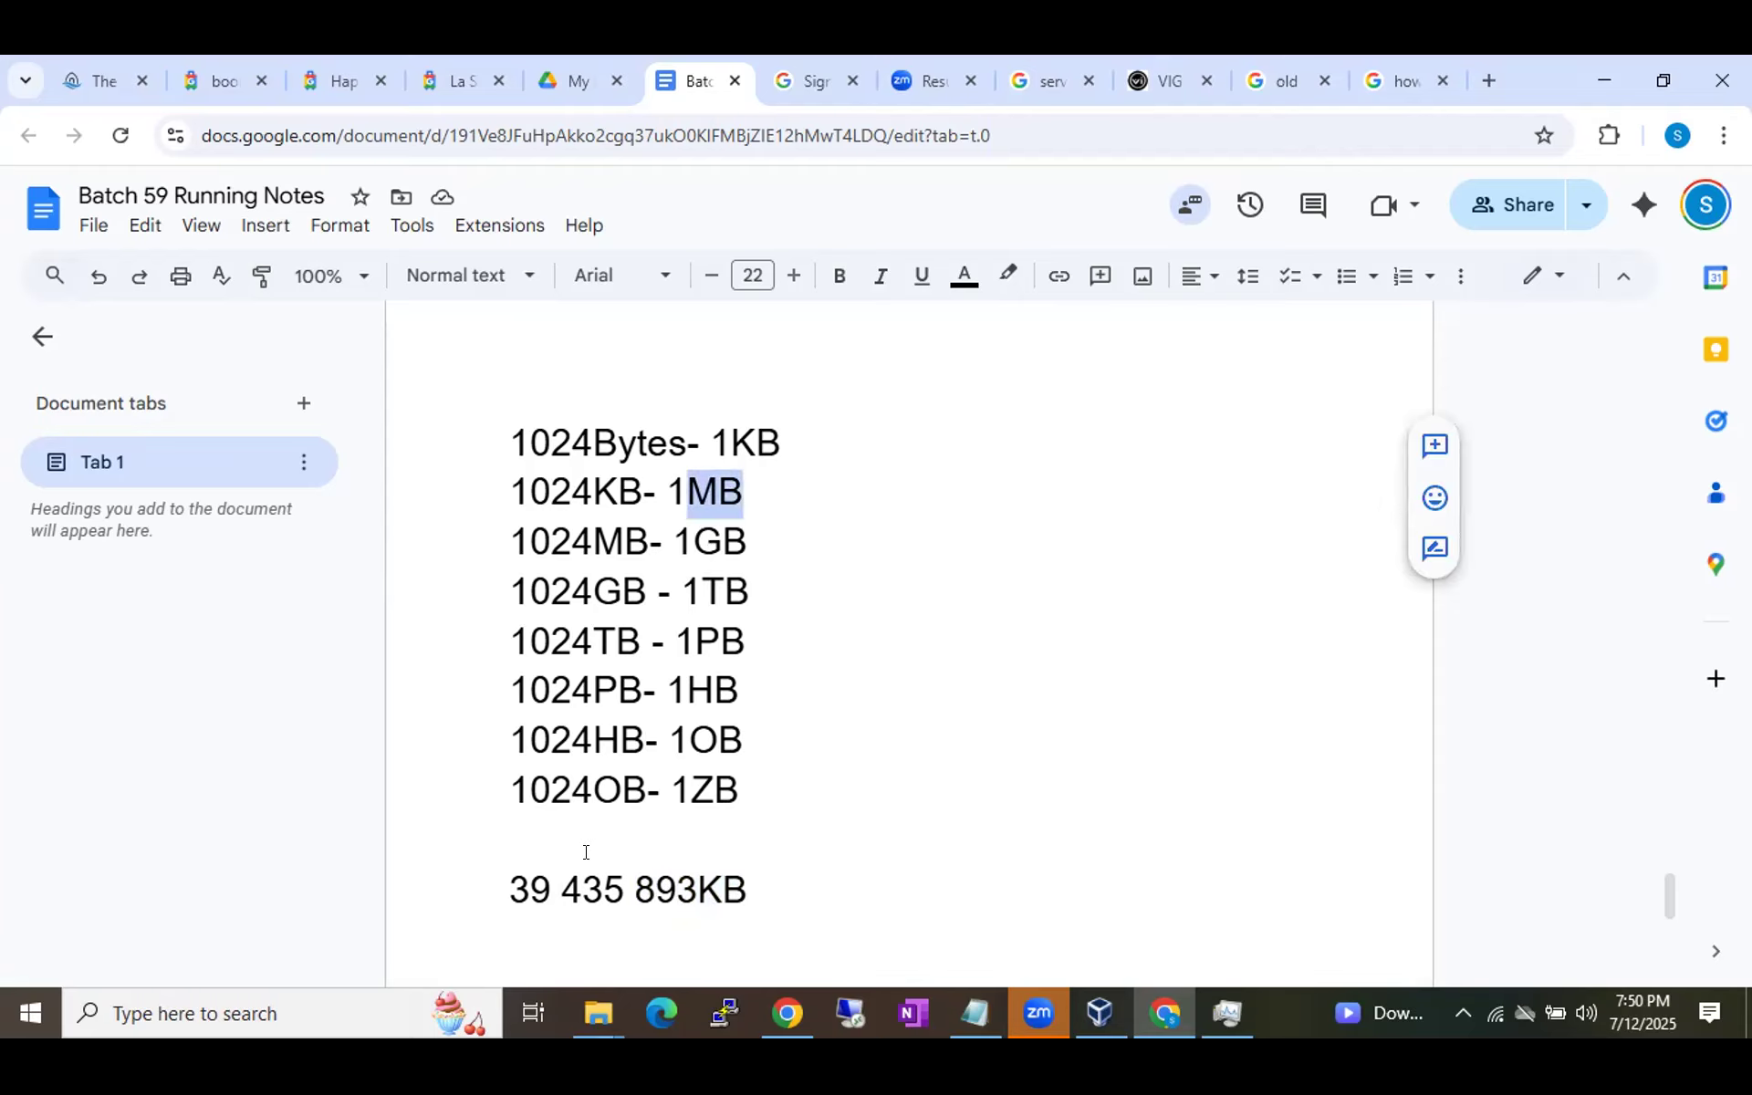
pyautogui.click(606, 890)
pyautogui.hotkey('shift', 'Right')
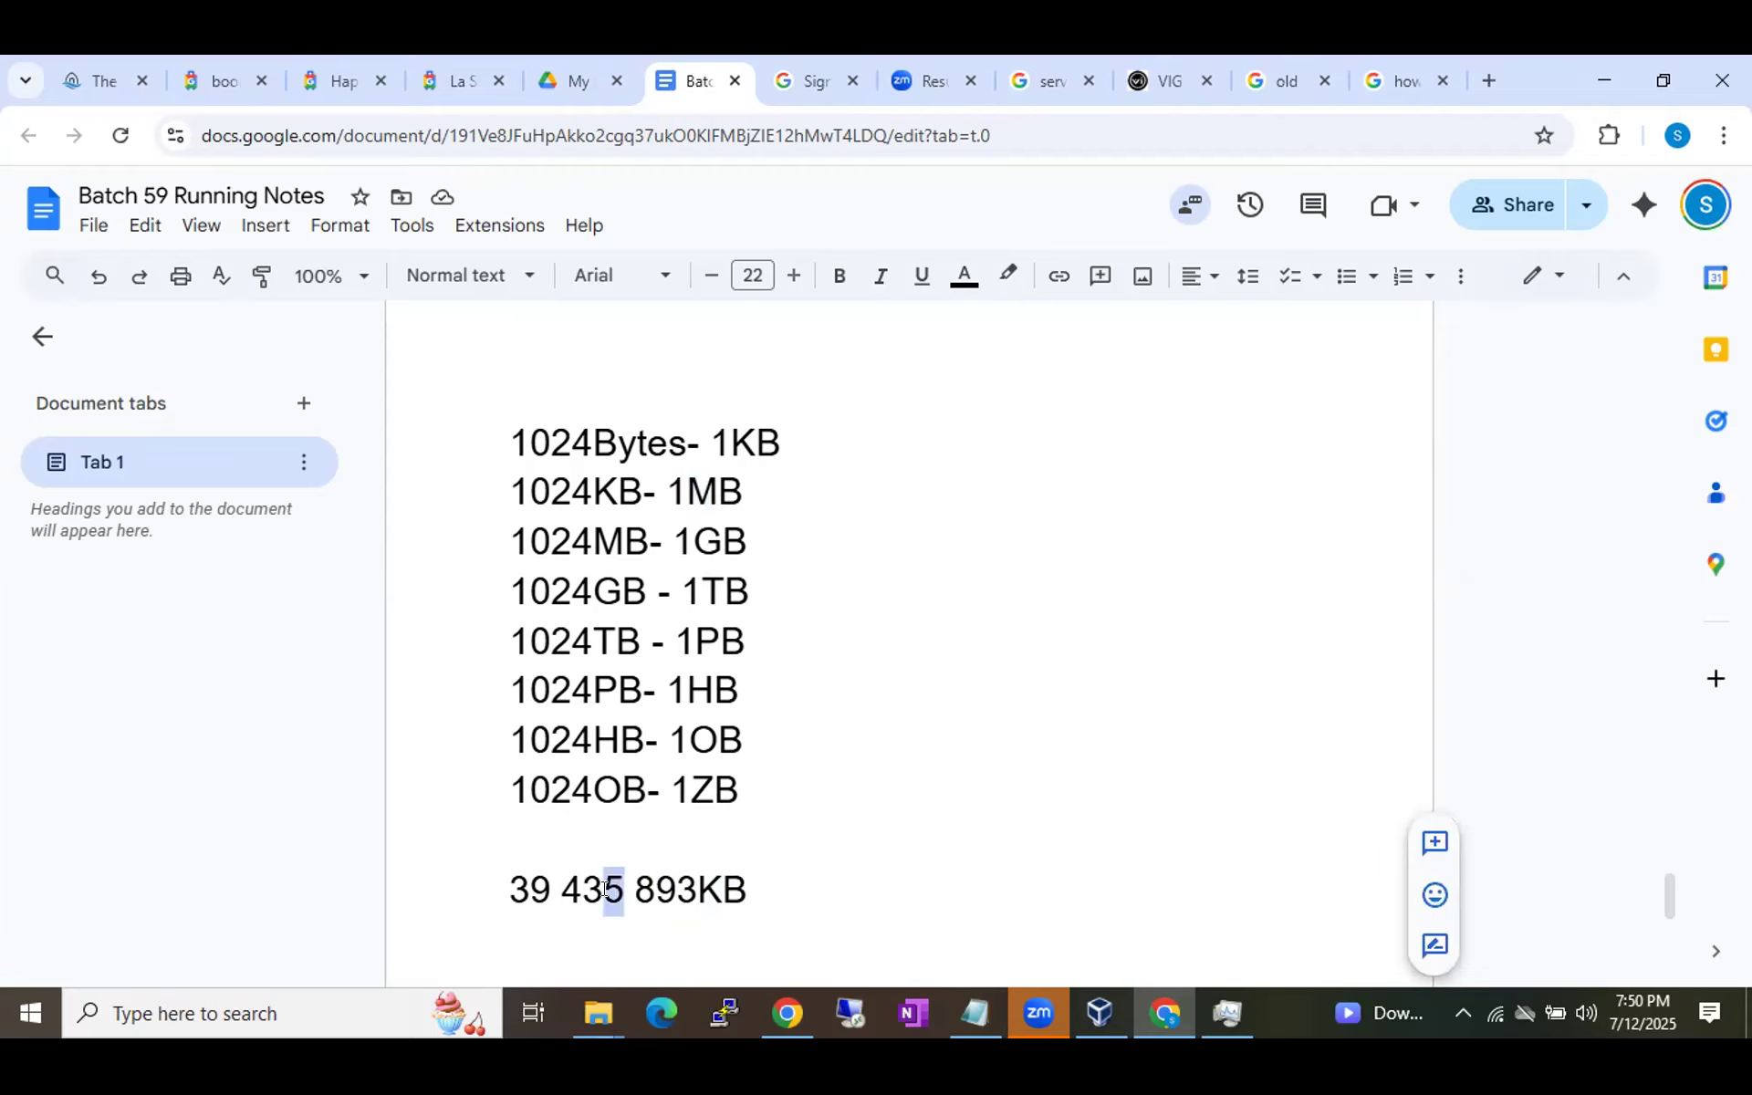
pyautogui.click(582, 889)
pyautogui.hotkey('shift', 'Right')
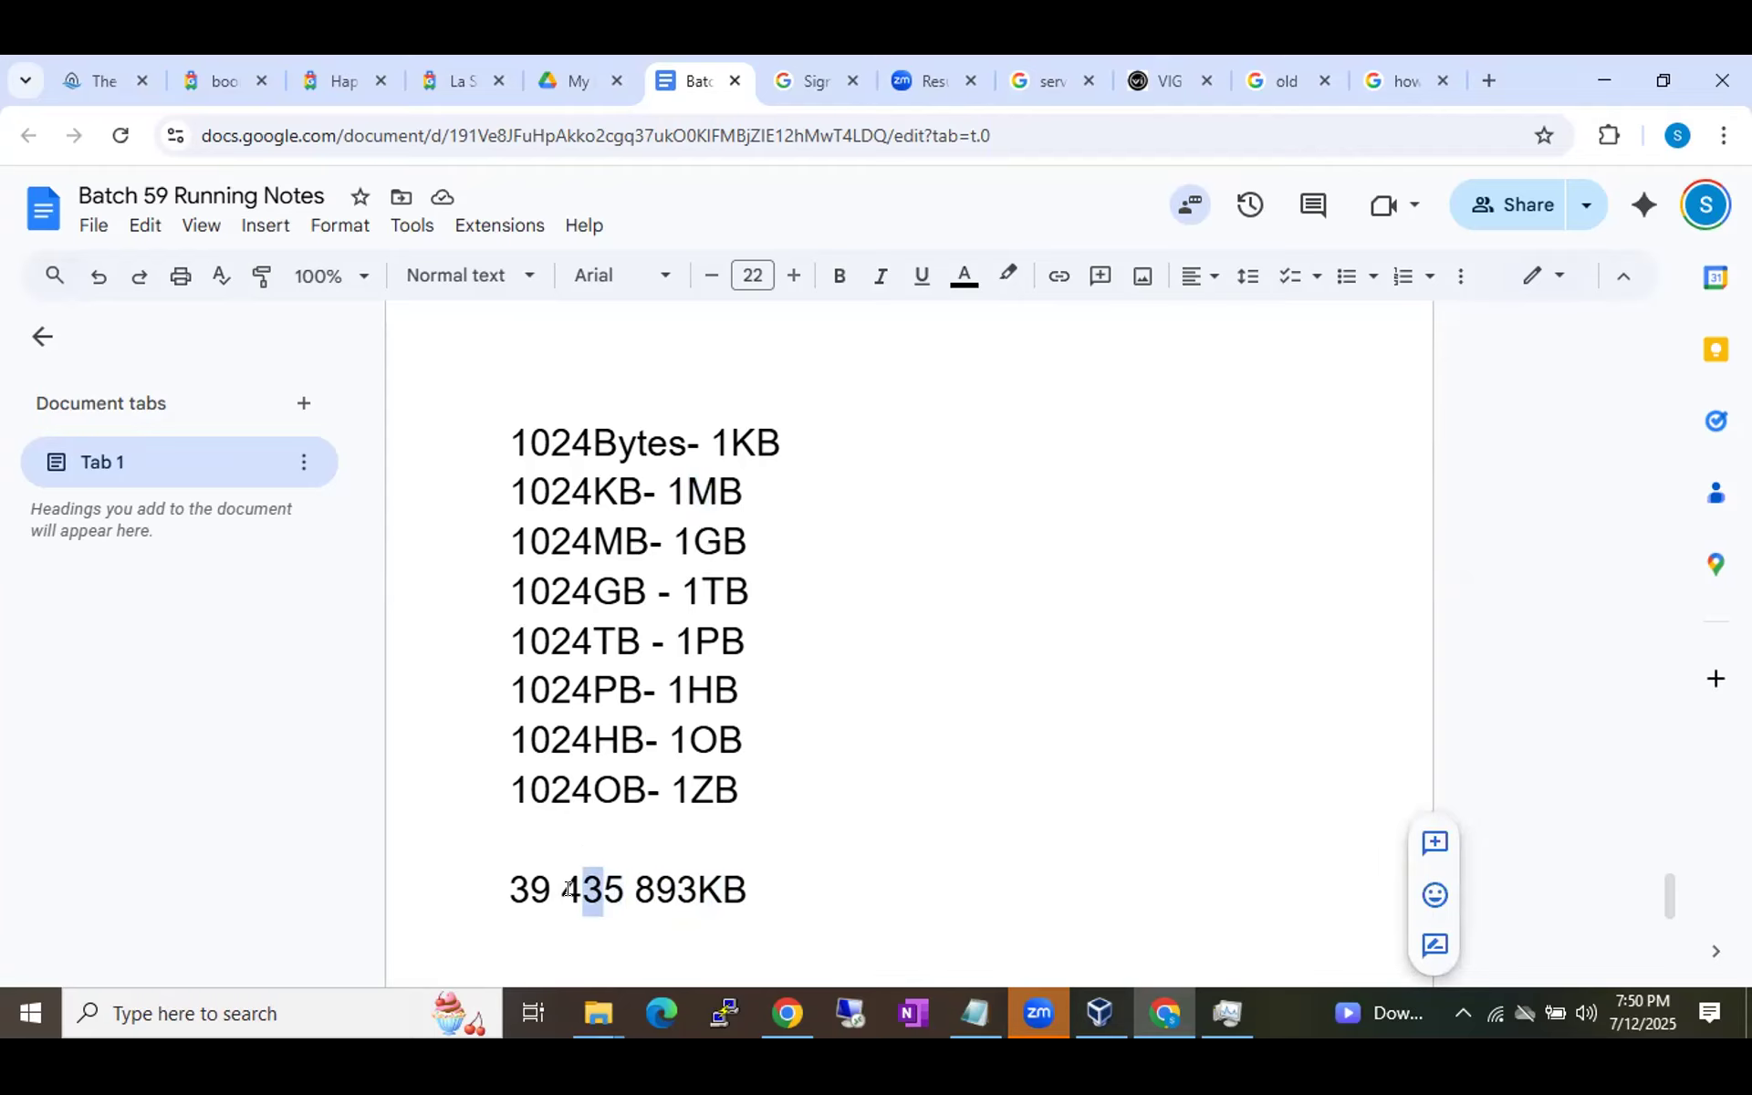
pyautogui.press('Left')
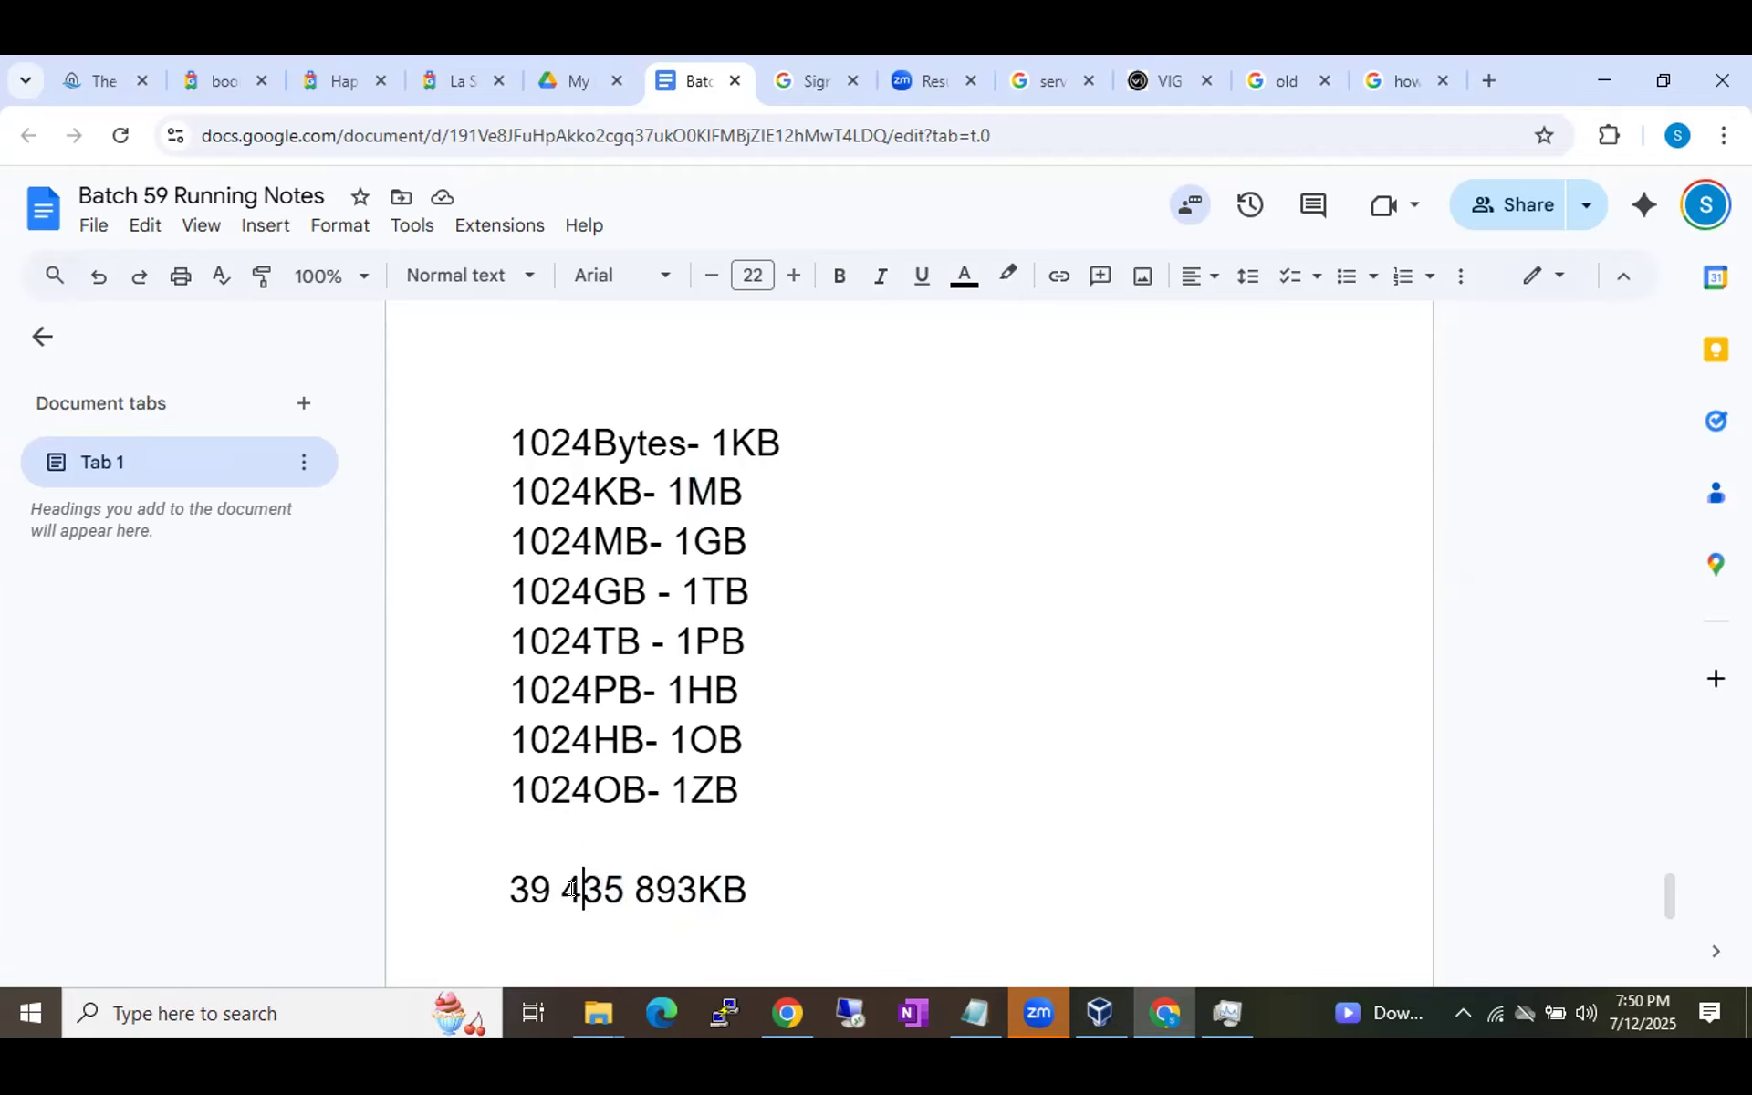
pyautogui.click(570, 890)
pyautogui.moveTo(693, 541); pyautogui.dragTo(734, 541)
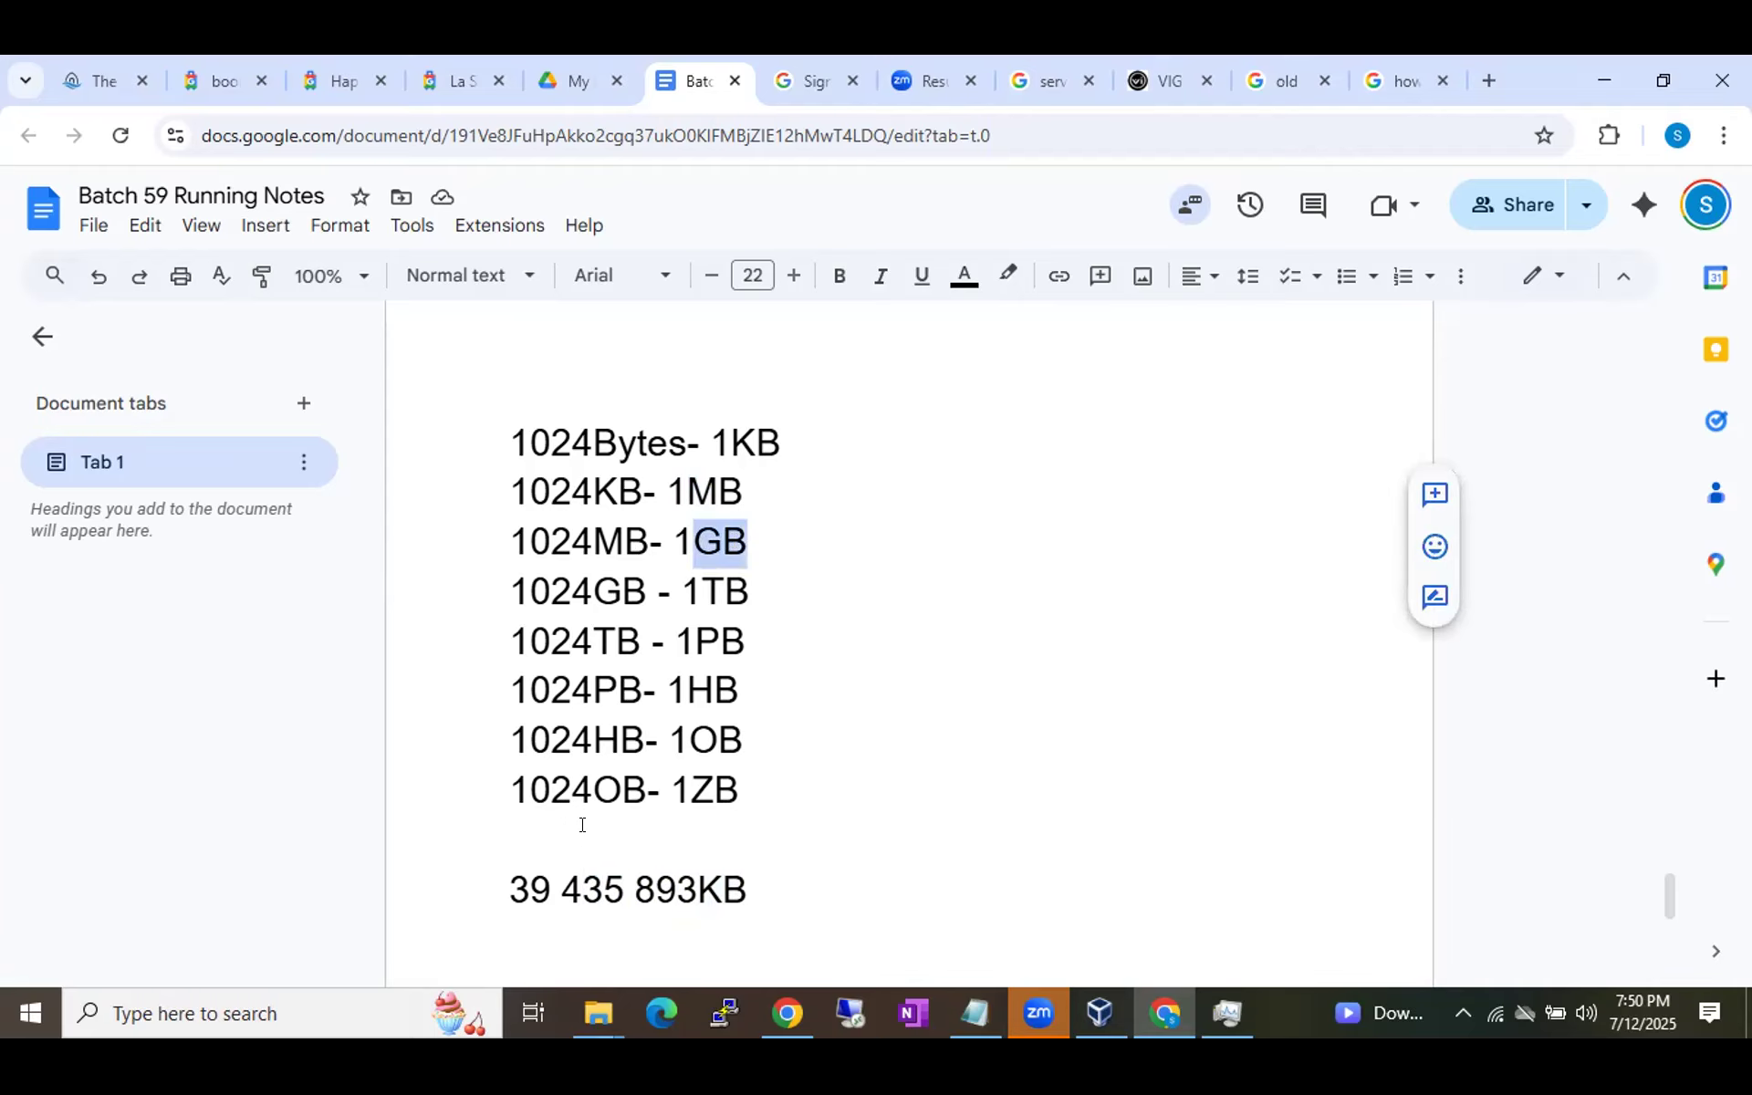
pyautogui.moveTo(532, 878)
pyautogui.mouseDown()
pyautogui.moveTo(554, 876)
pyautogui.moveTo(509, 878)
pyautogui.moveTo(544, 878)
pyautogui.mouseUp()
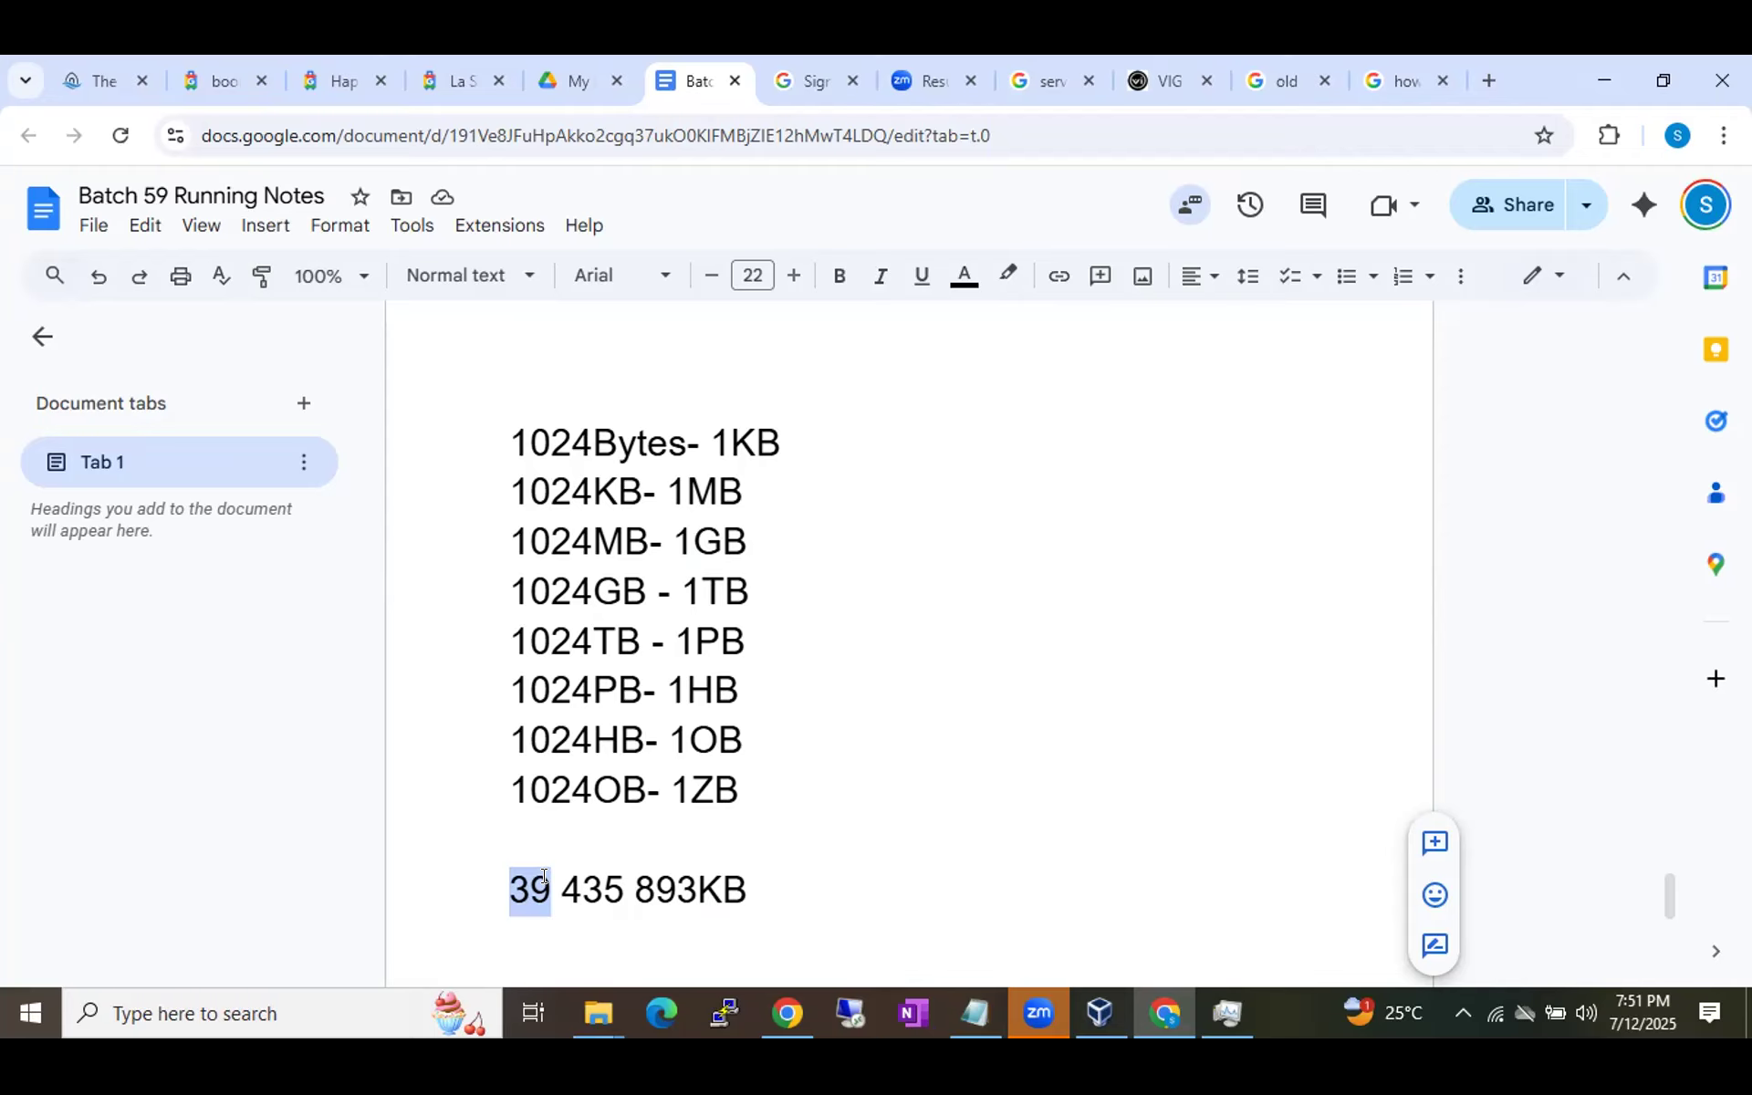
pyautogui.click(790, 906)
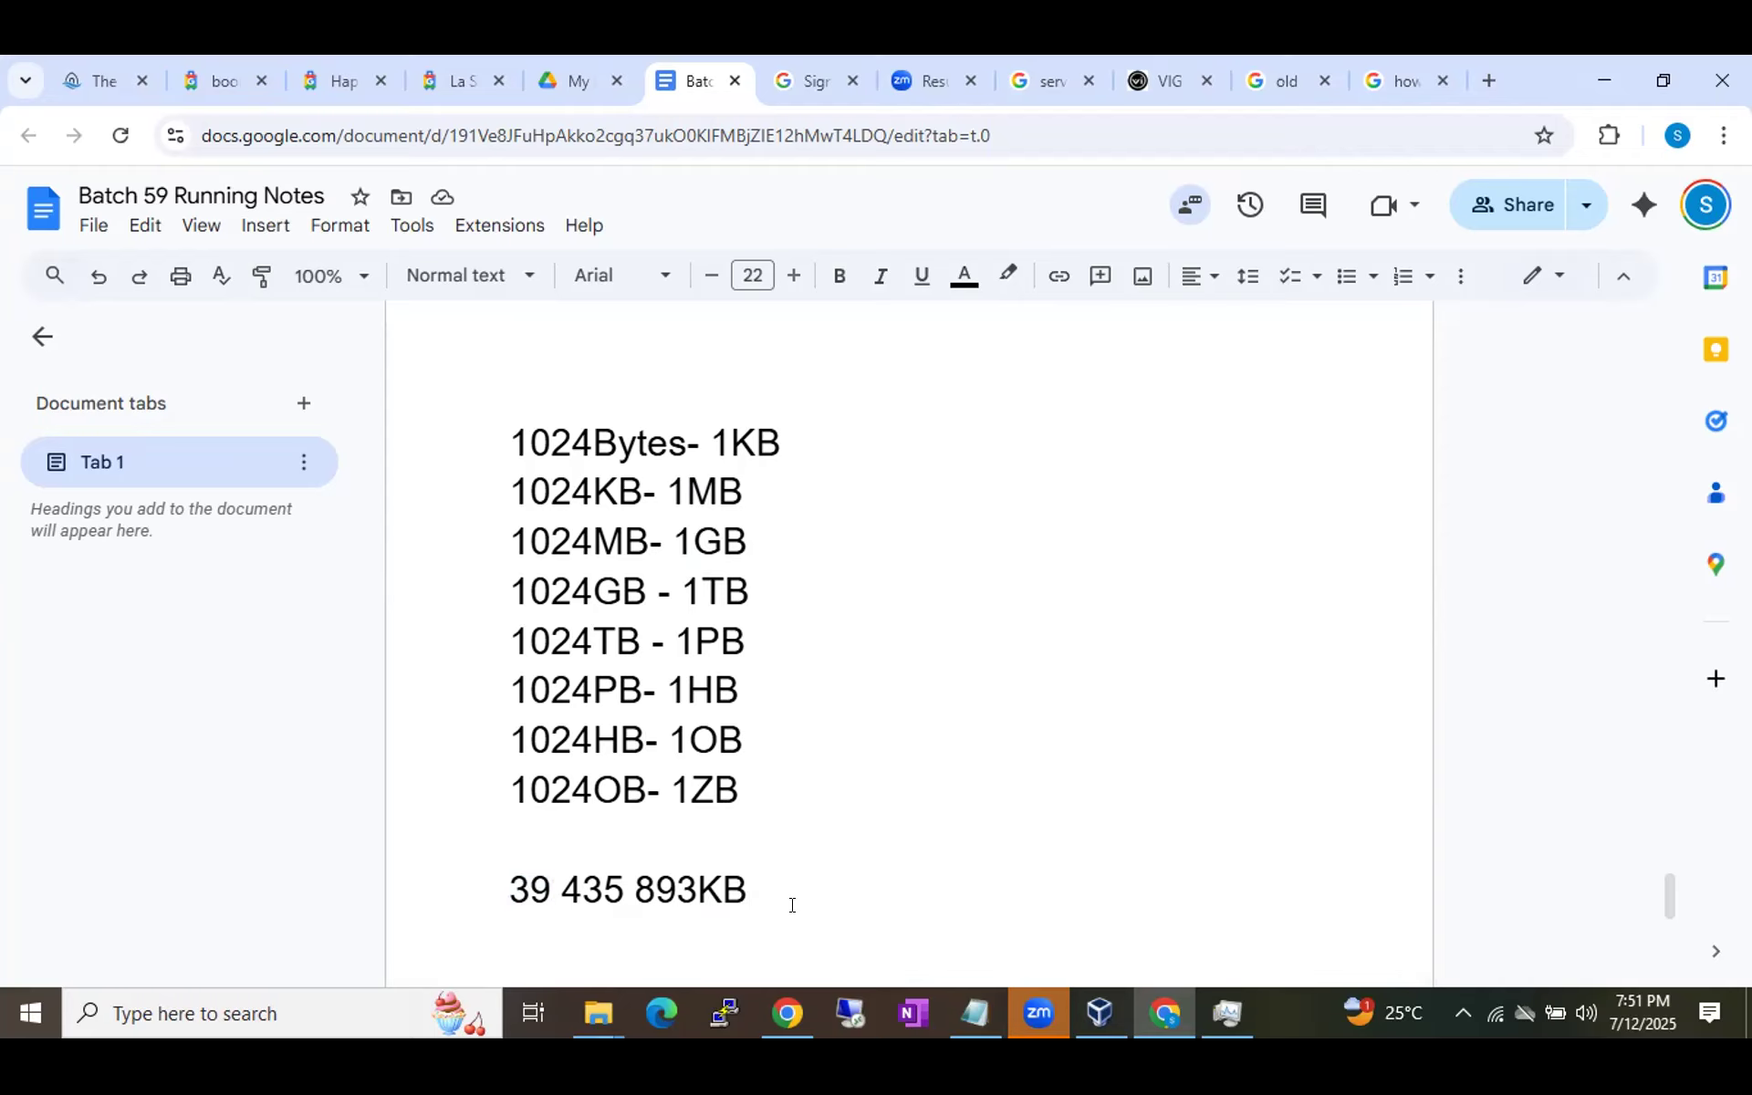
pyautogui.press('Return')
pyautogui.press('Return')
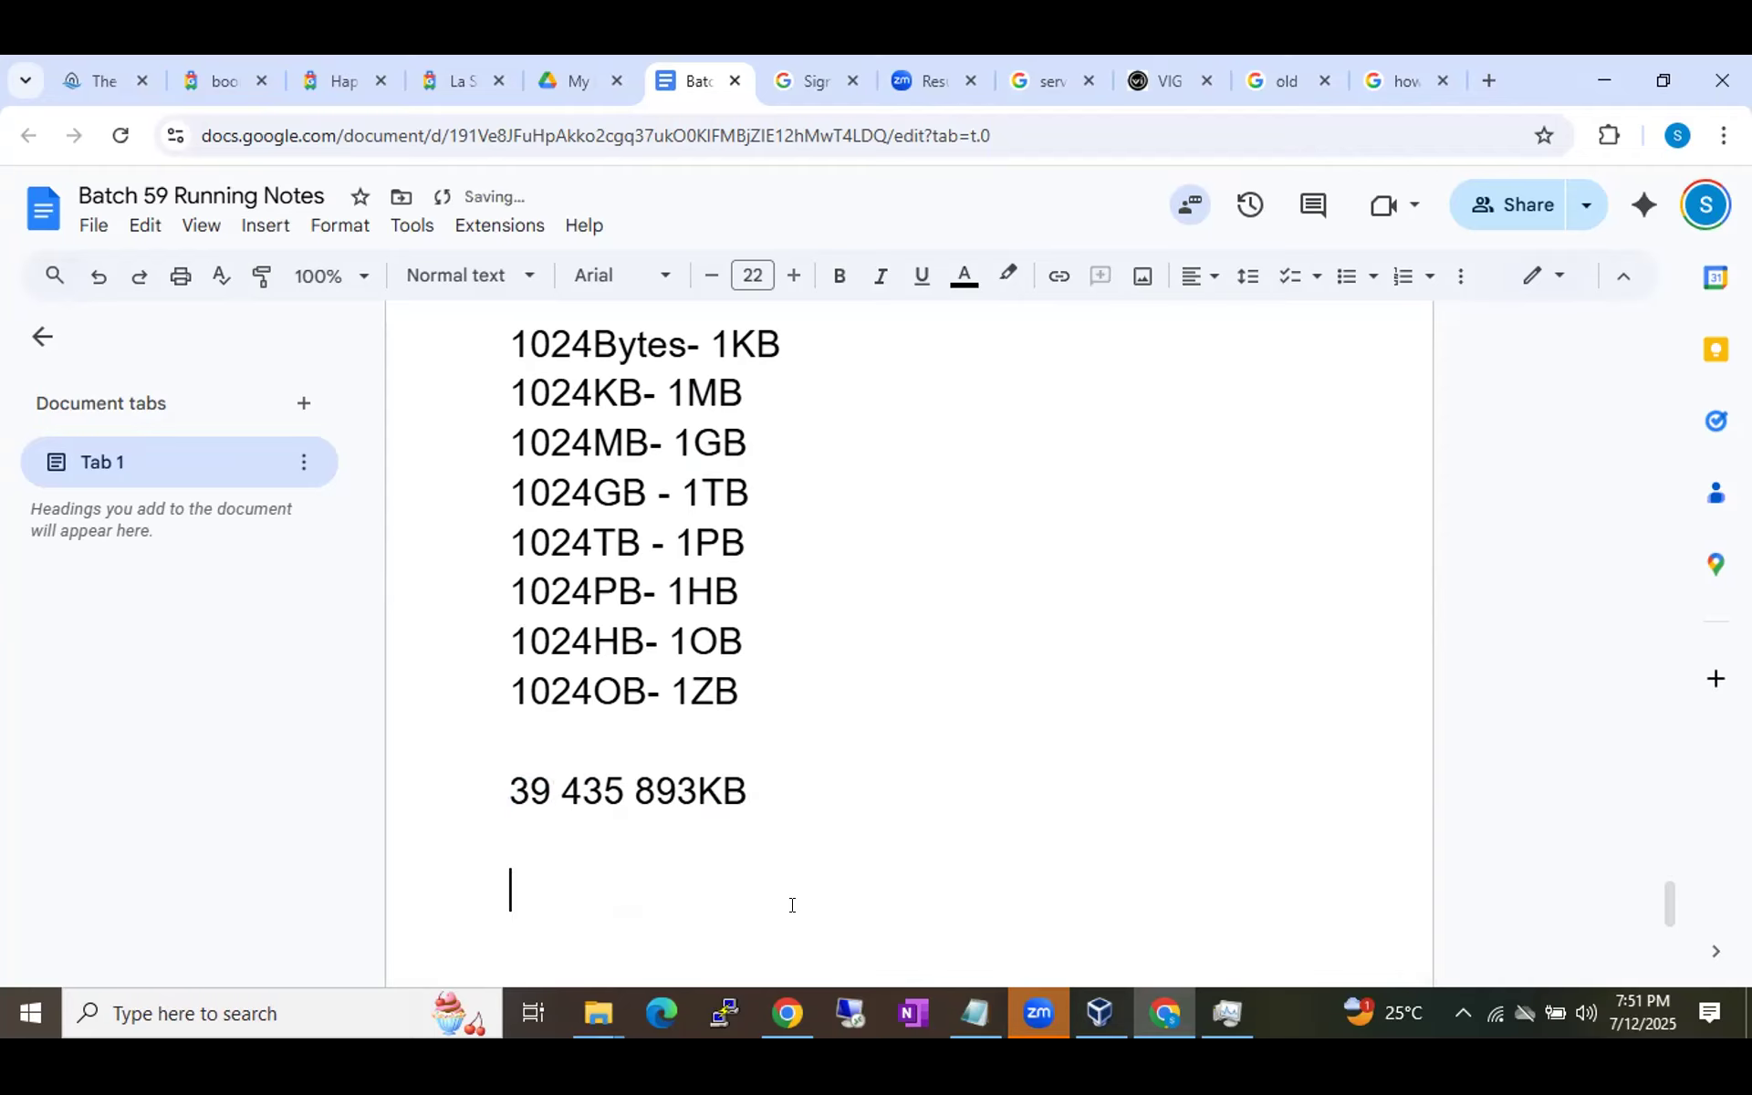
# Type 593439439MB and split it into the digit groups 593 439 439MB.
pyautogui.write('593439439MB')
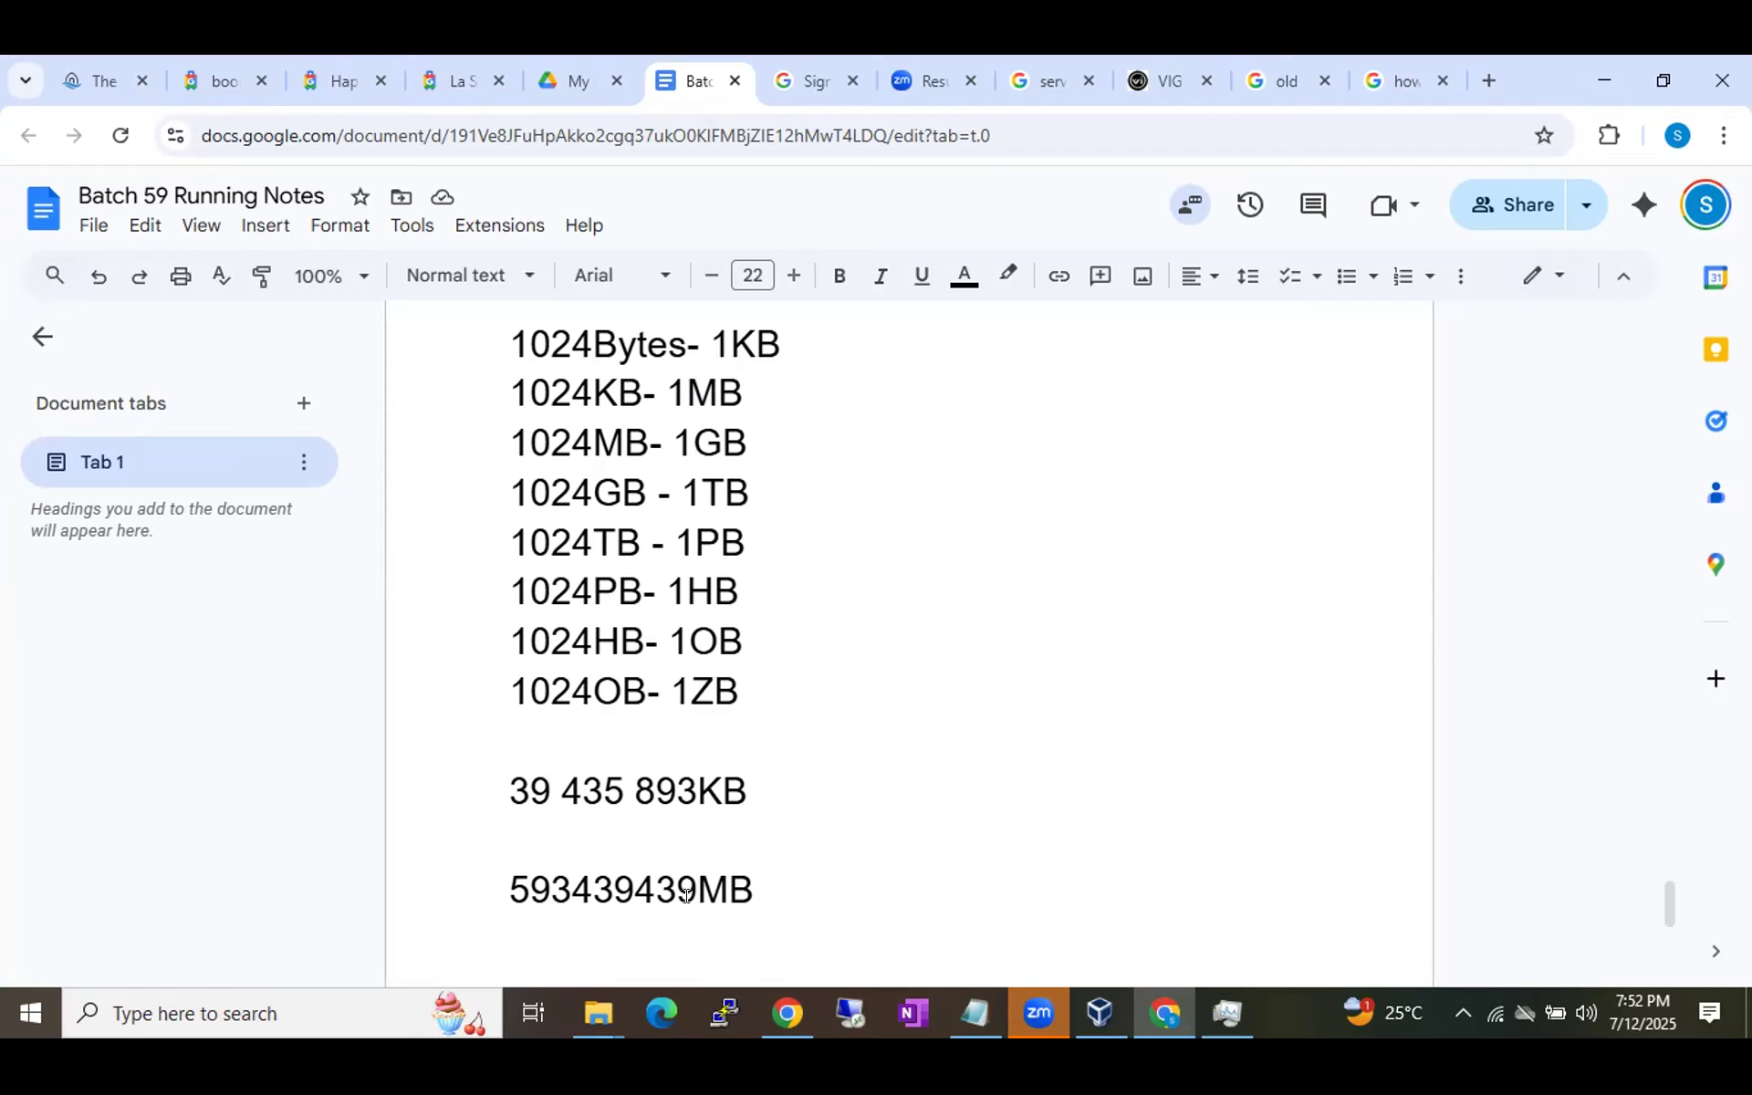
pyautogui.click(627, 887)
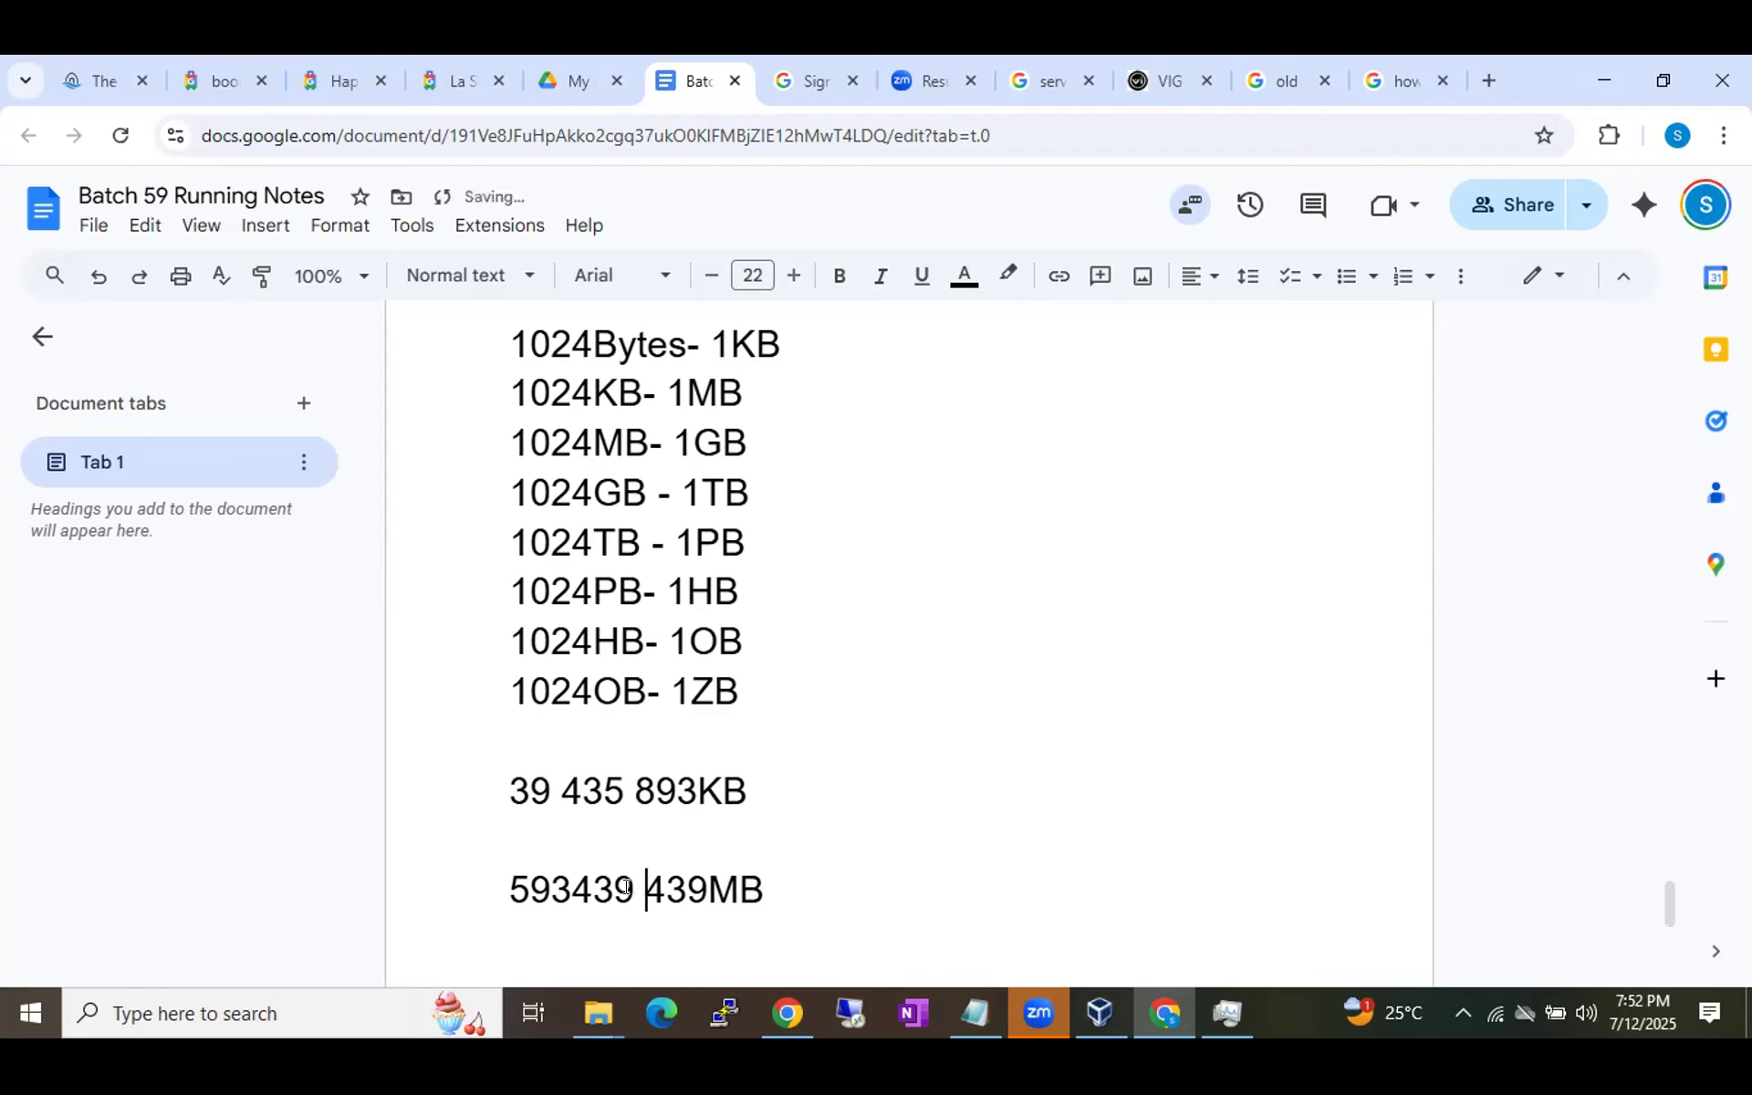
pyautogui.click(564, 880)
pyautogui.moveTo(676, 887); pyautogui.dragTo(709, 885)
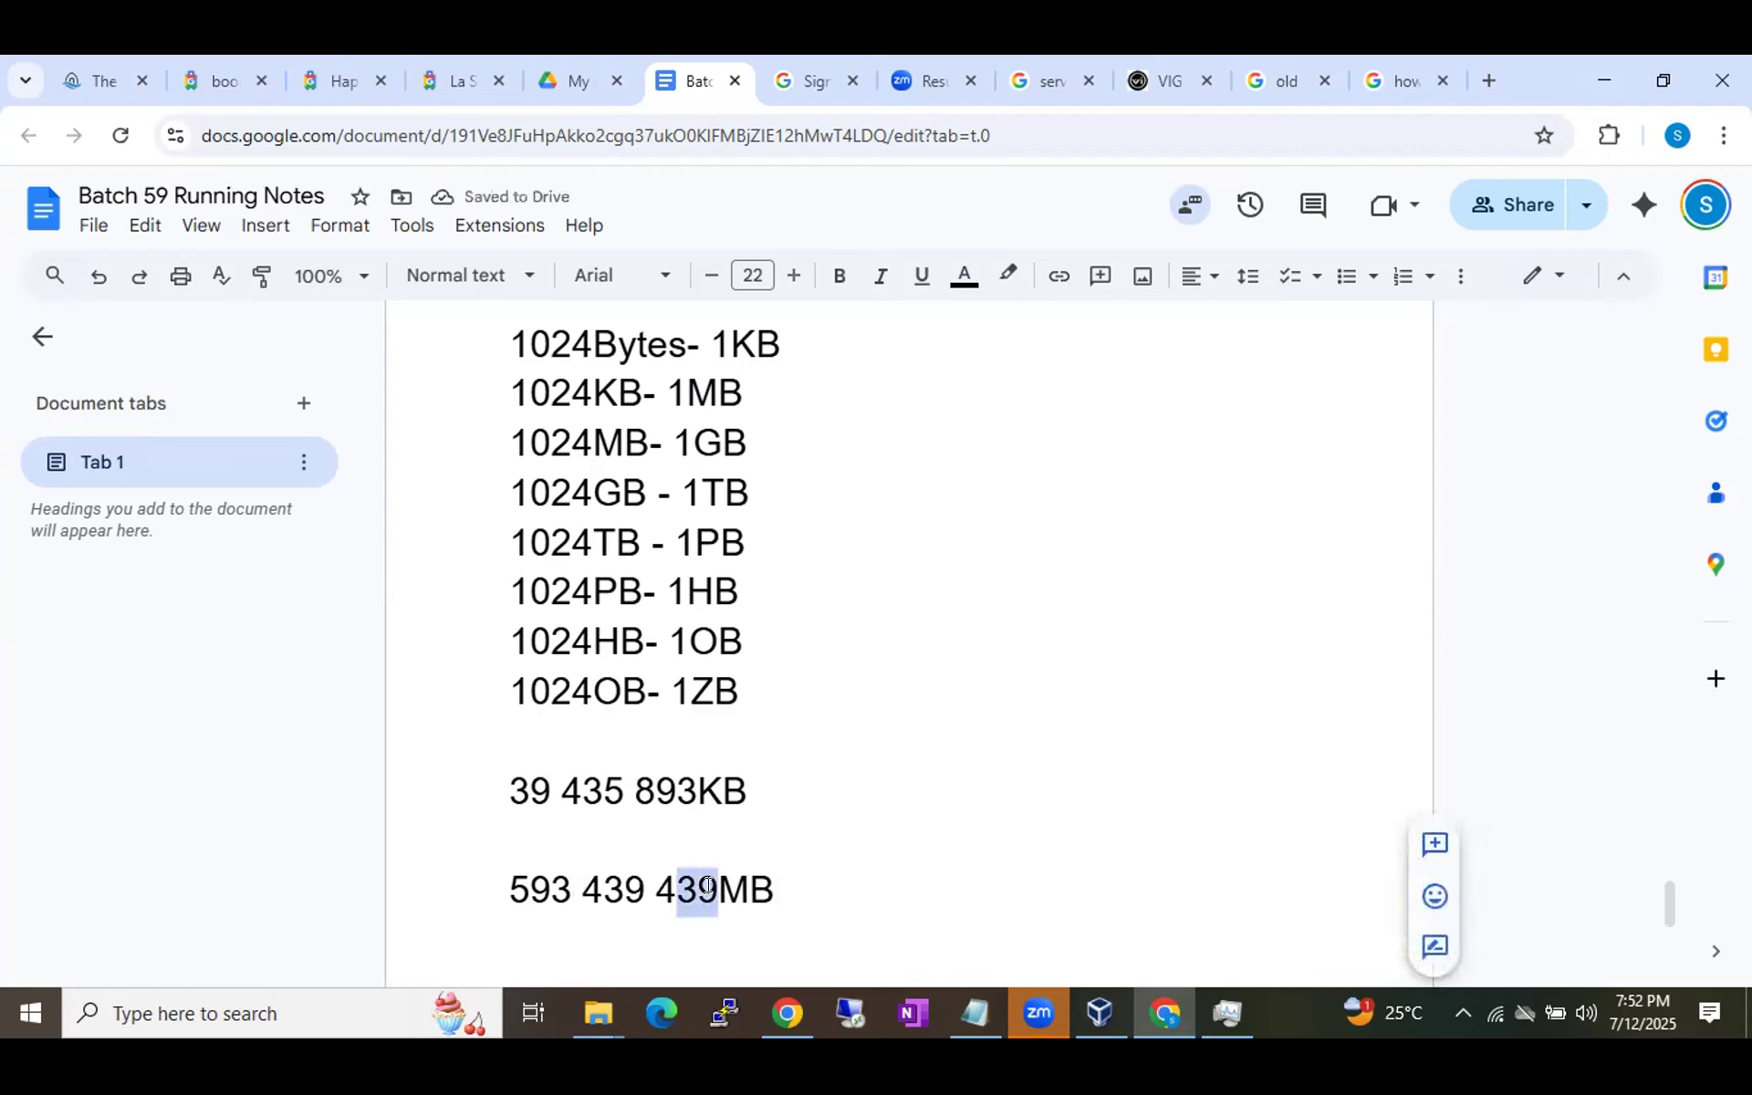
pyautogui.click(655, 890)
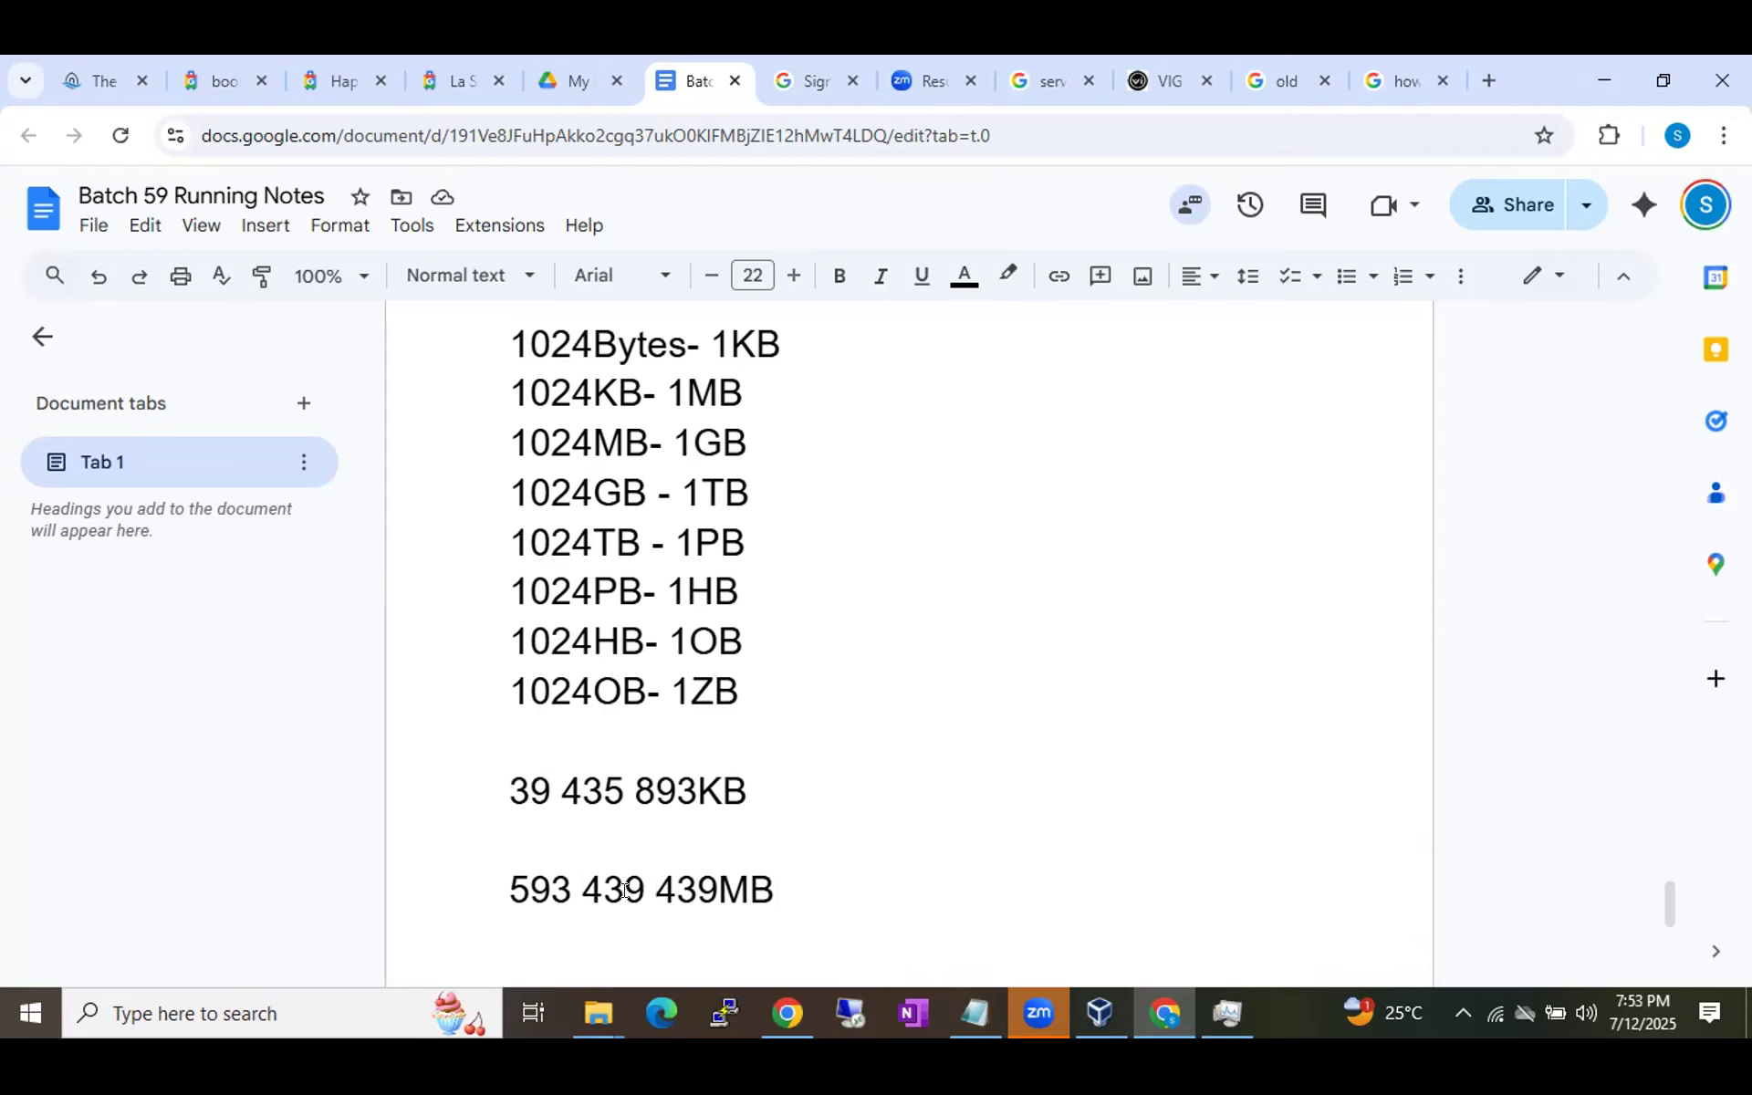
# Highlight the middle 439 group and the 3 in 593, then bring up the window switcher.
pyautogui.moveTo(640, 890)
pyautogui.mouseDown()
pyautogui.moveTo(582, 890)
pyautogui.moveTo(626, 890)
pyautogui.mouseUp()
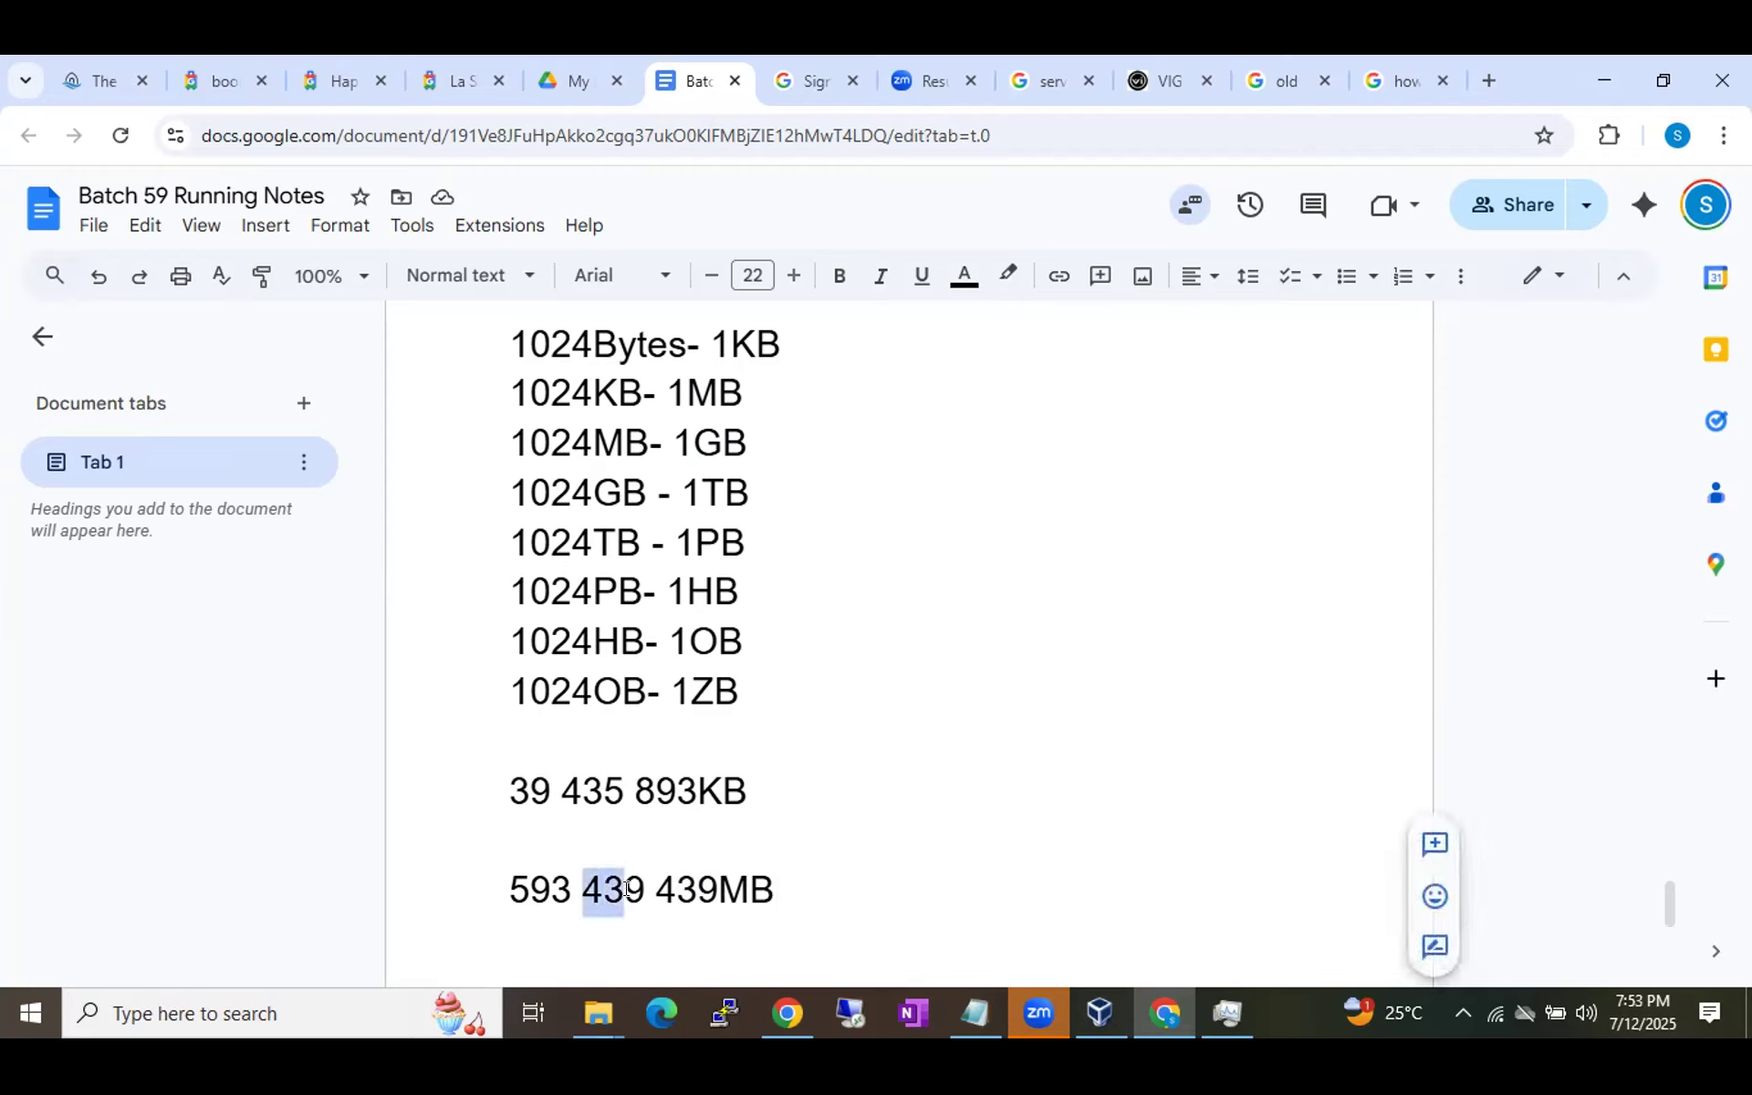
pyautogui.click(554, 874)
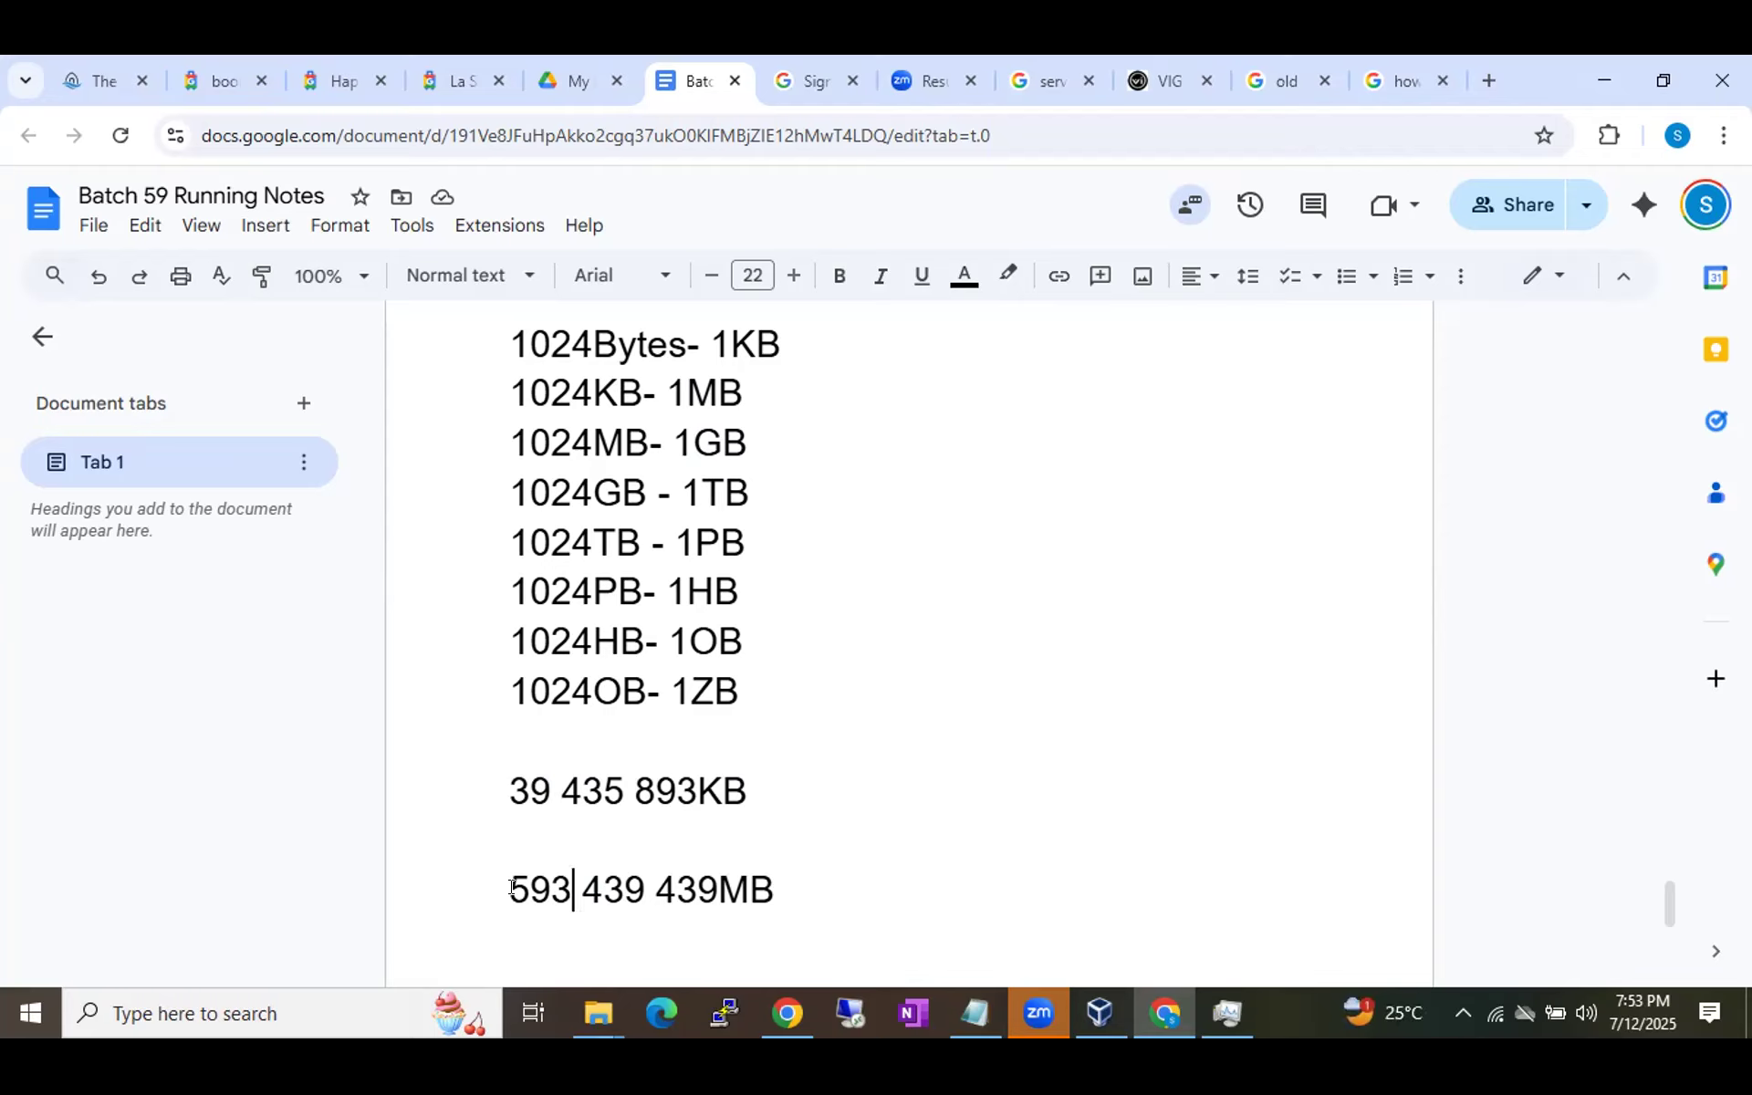
pyautogui.moveTo(550, 882); pyautogui.dragTo(562, 876)
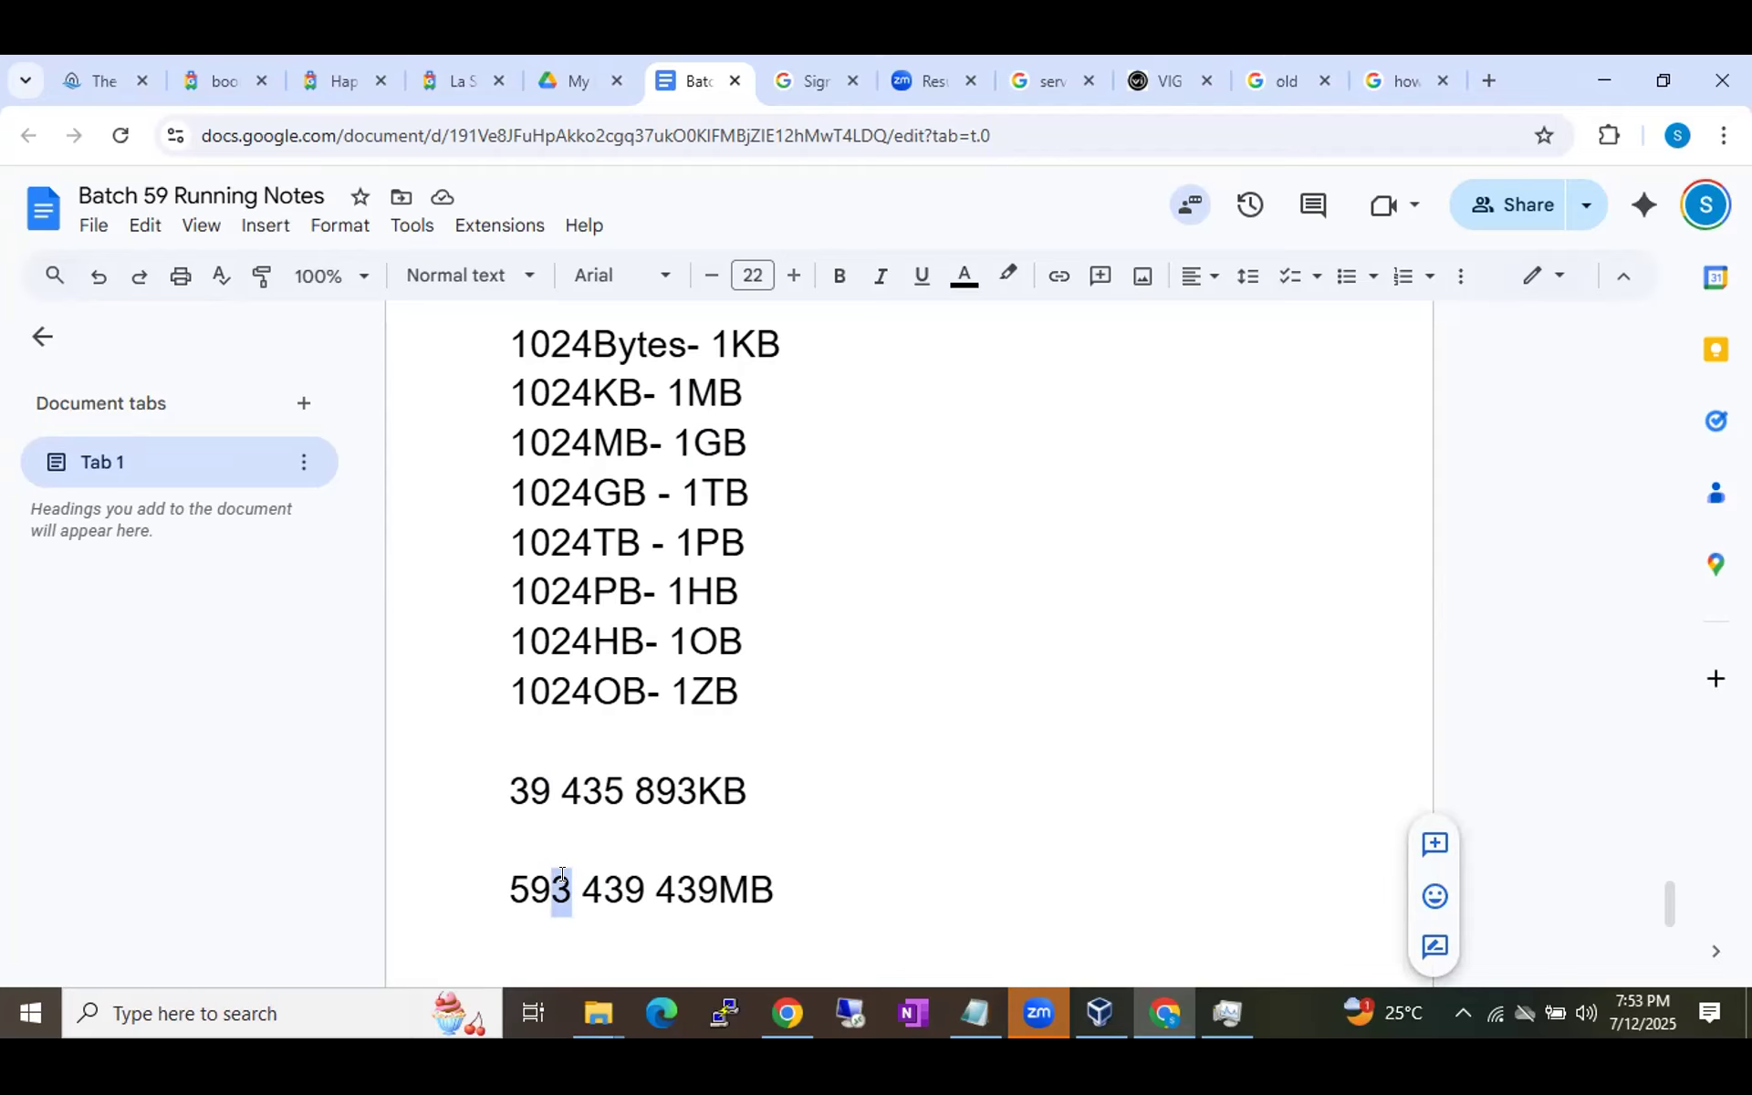
pyautogui.hotkey('alt', 'Tab')
pyautogui.hotkey('alt', 'Tab')
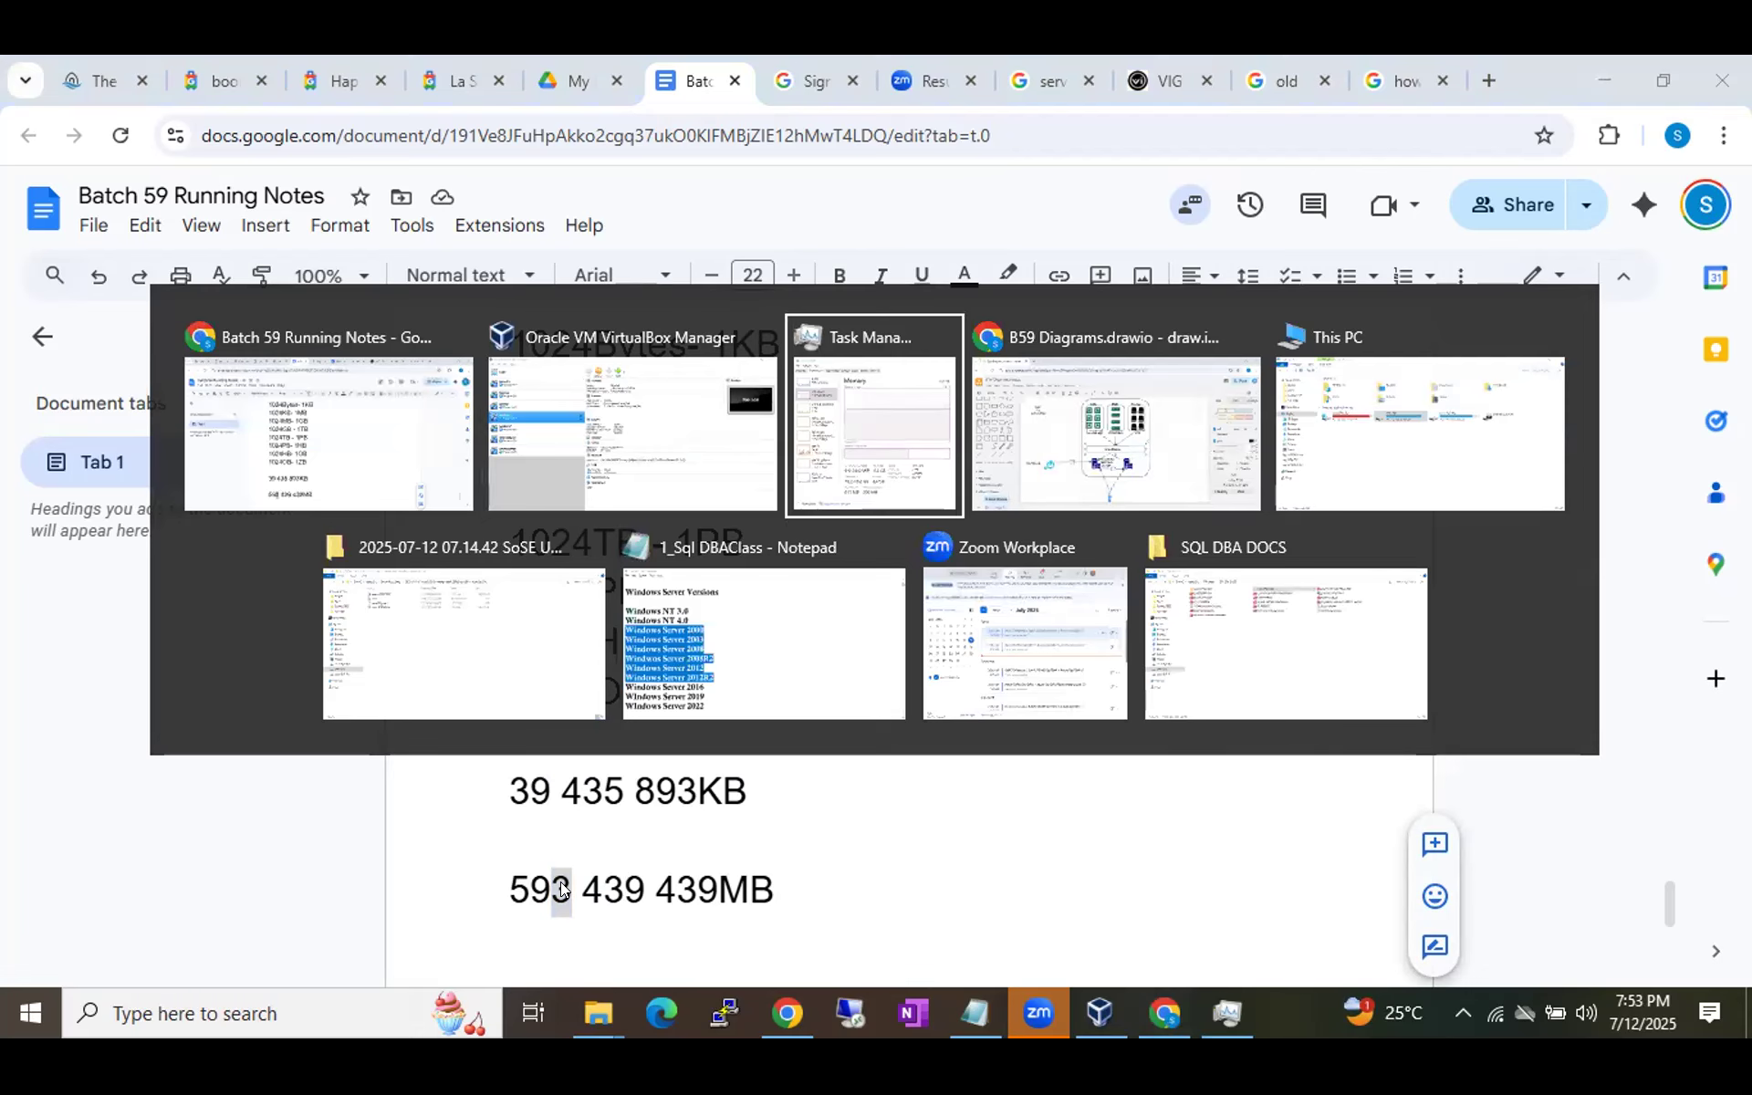
# Back in VirtualBox, give the VM 3072 MB memory and create a new virtual hard disk.
pyautogui.hotkey('alt', 'shift', 'Tab')
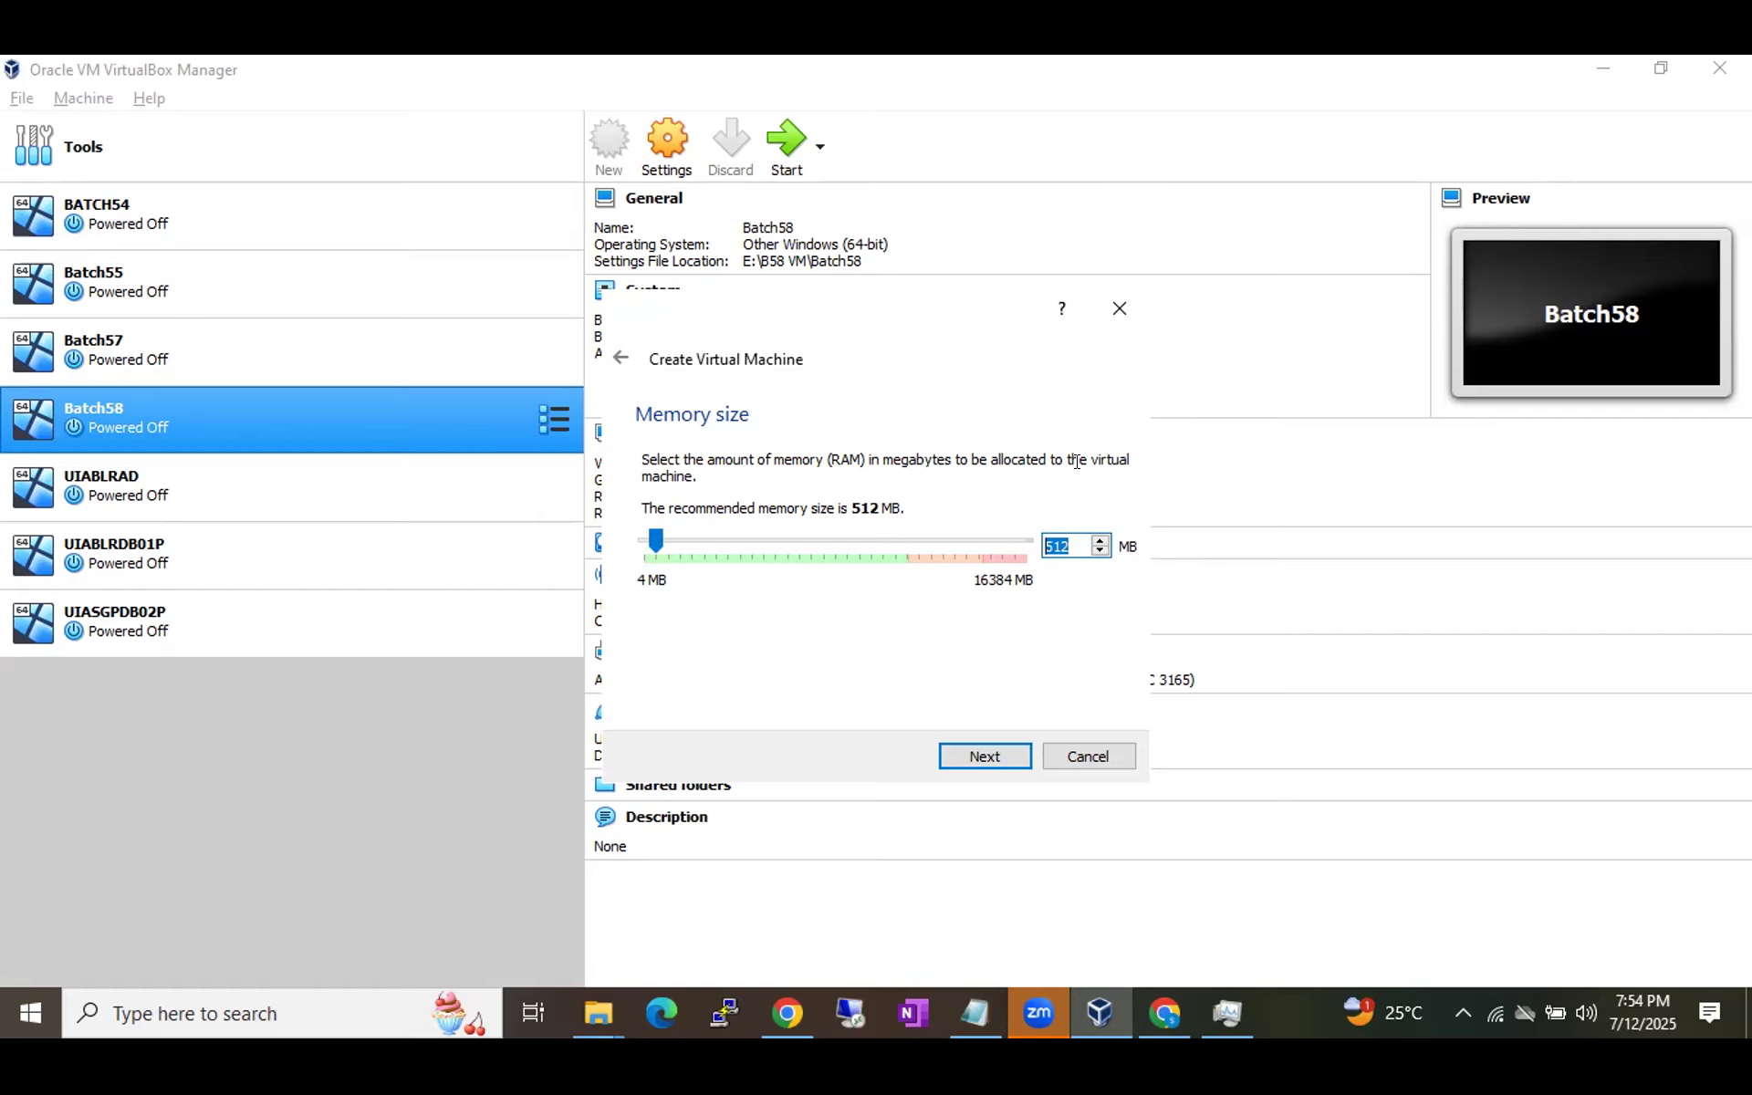
pyautogui.write('3072')
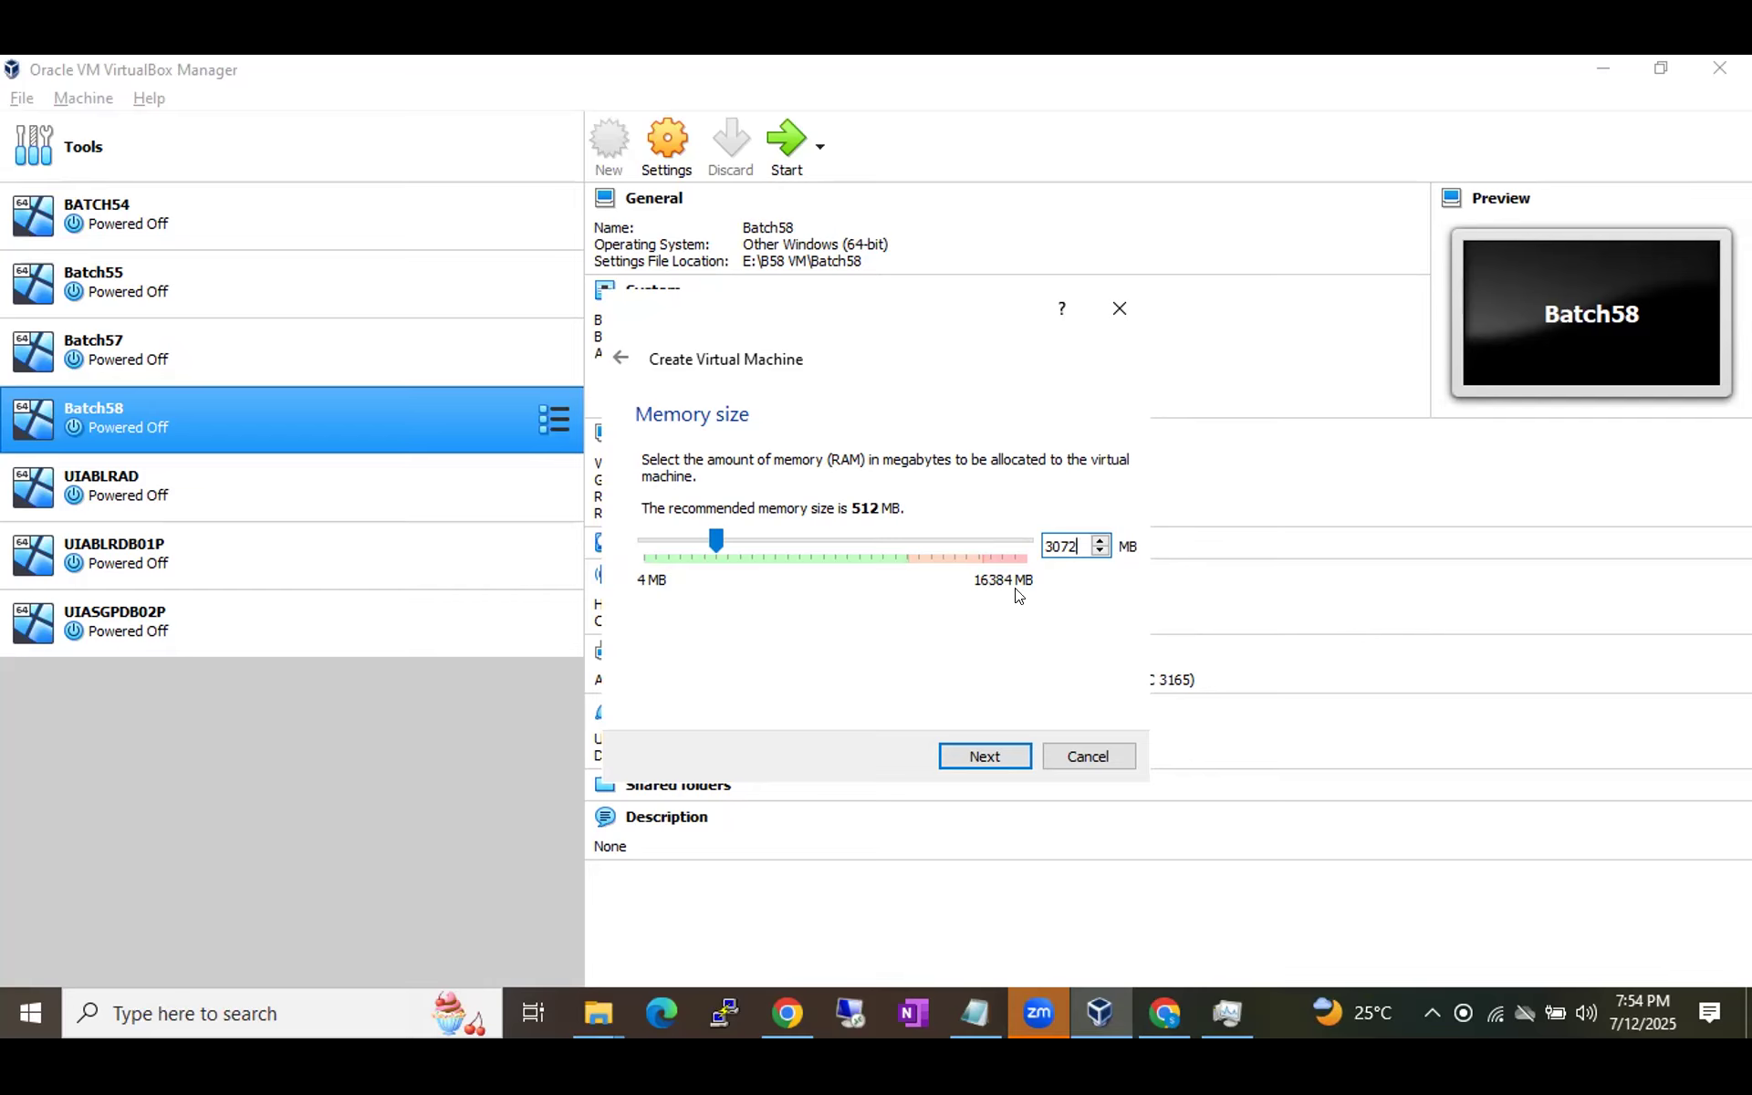
pyautogui.click(990, 743)
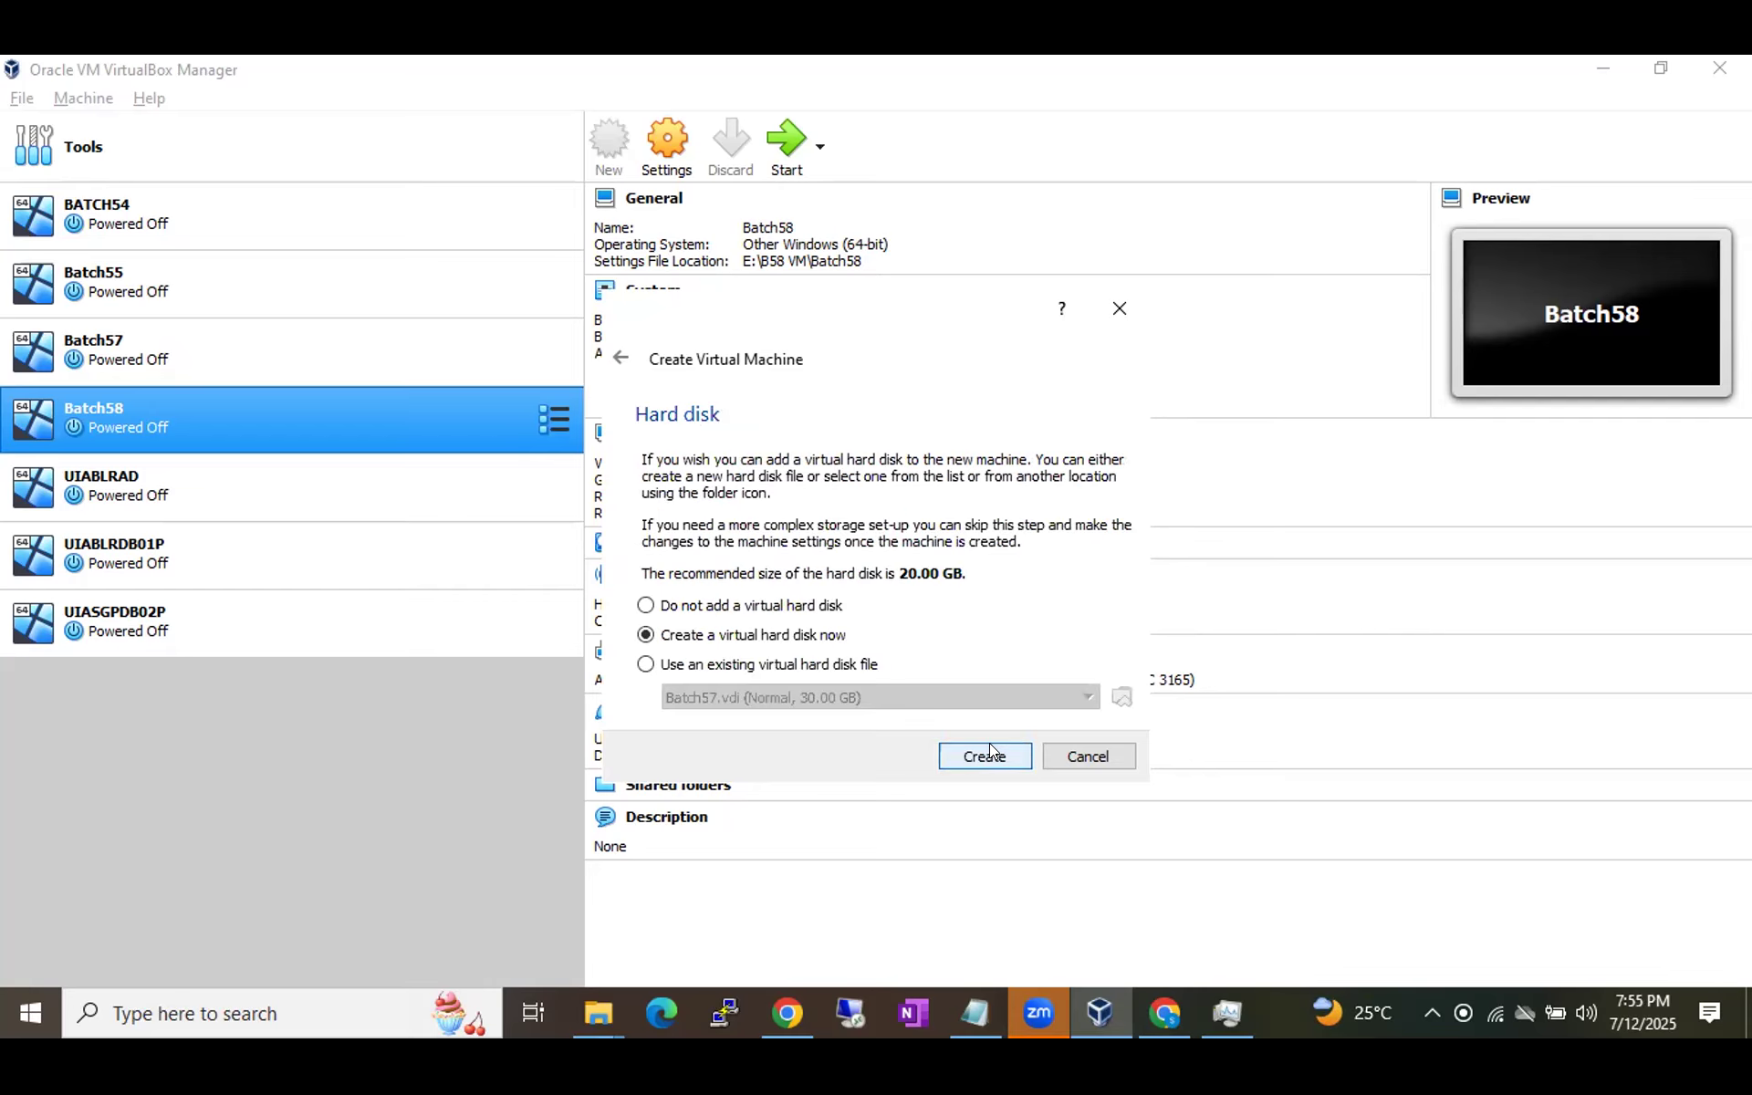
pyautogui.click(945, 746)
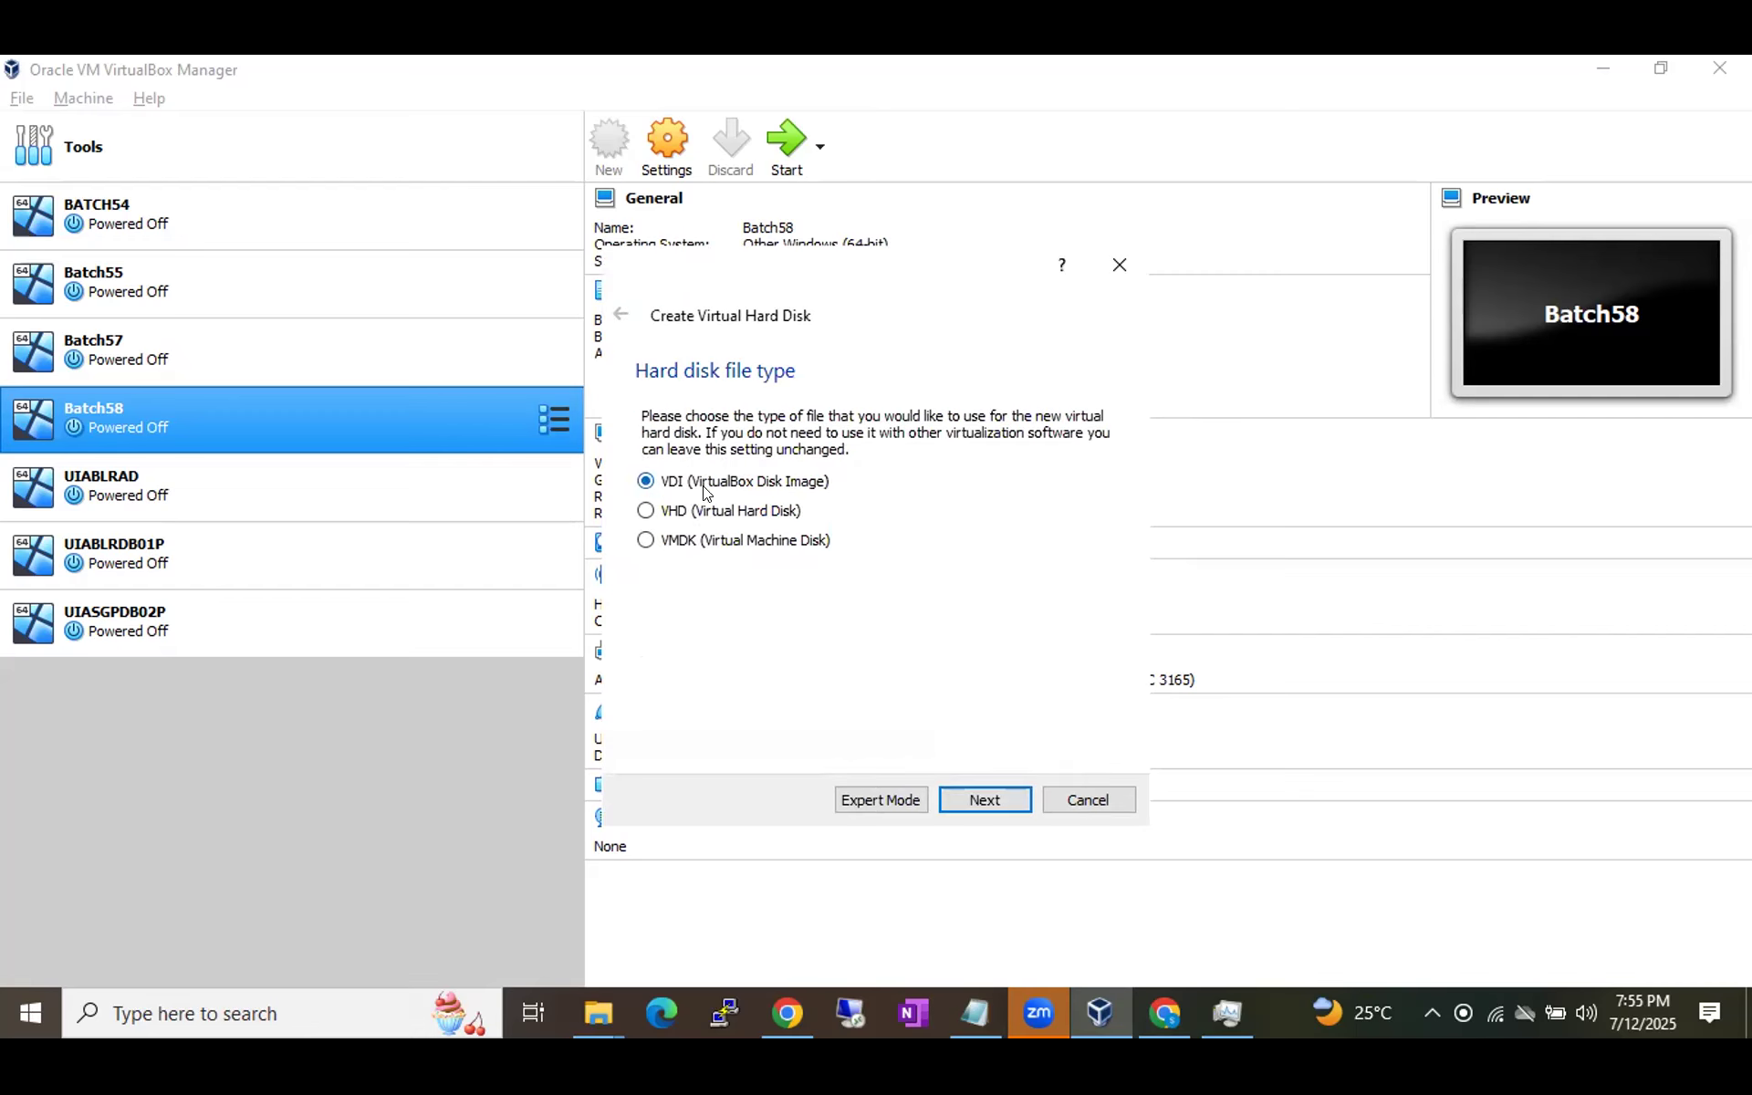
# Accept VDI as the disk file type and continue to the storage page.
pyautogui.click(985, 799)
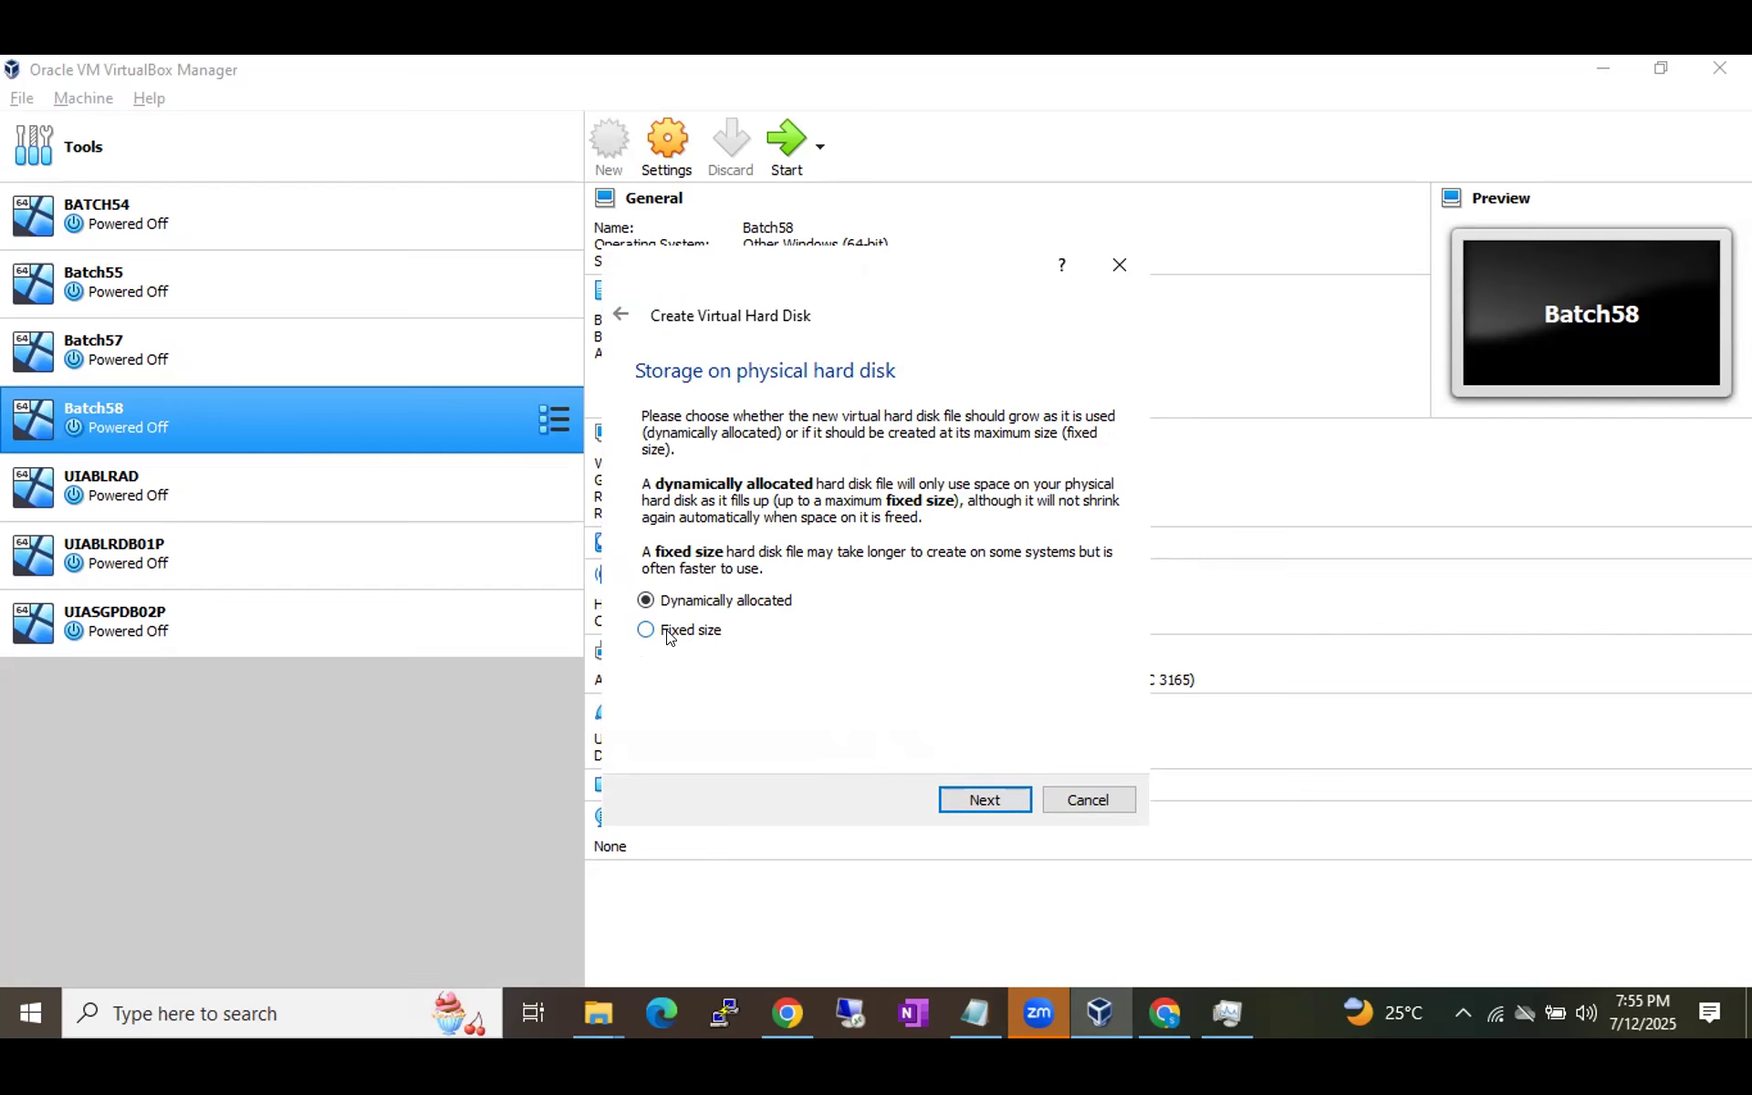
# Leave the disk wizard to check D: free space (43.8 GB of 415 GB) in This PC.
pyautogui.hotkey('alt', 'Tab')
pyautogui.hotkey('alt', 'Tab')
pyautogui.hotkey('alt', 'Tab')
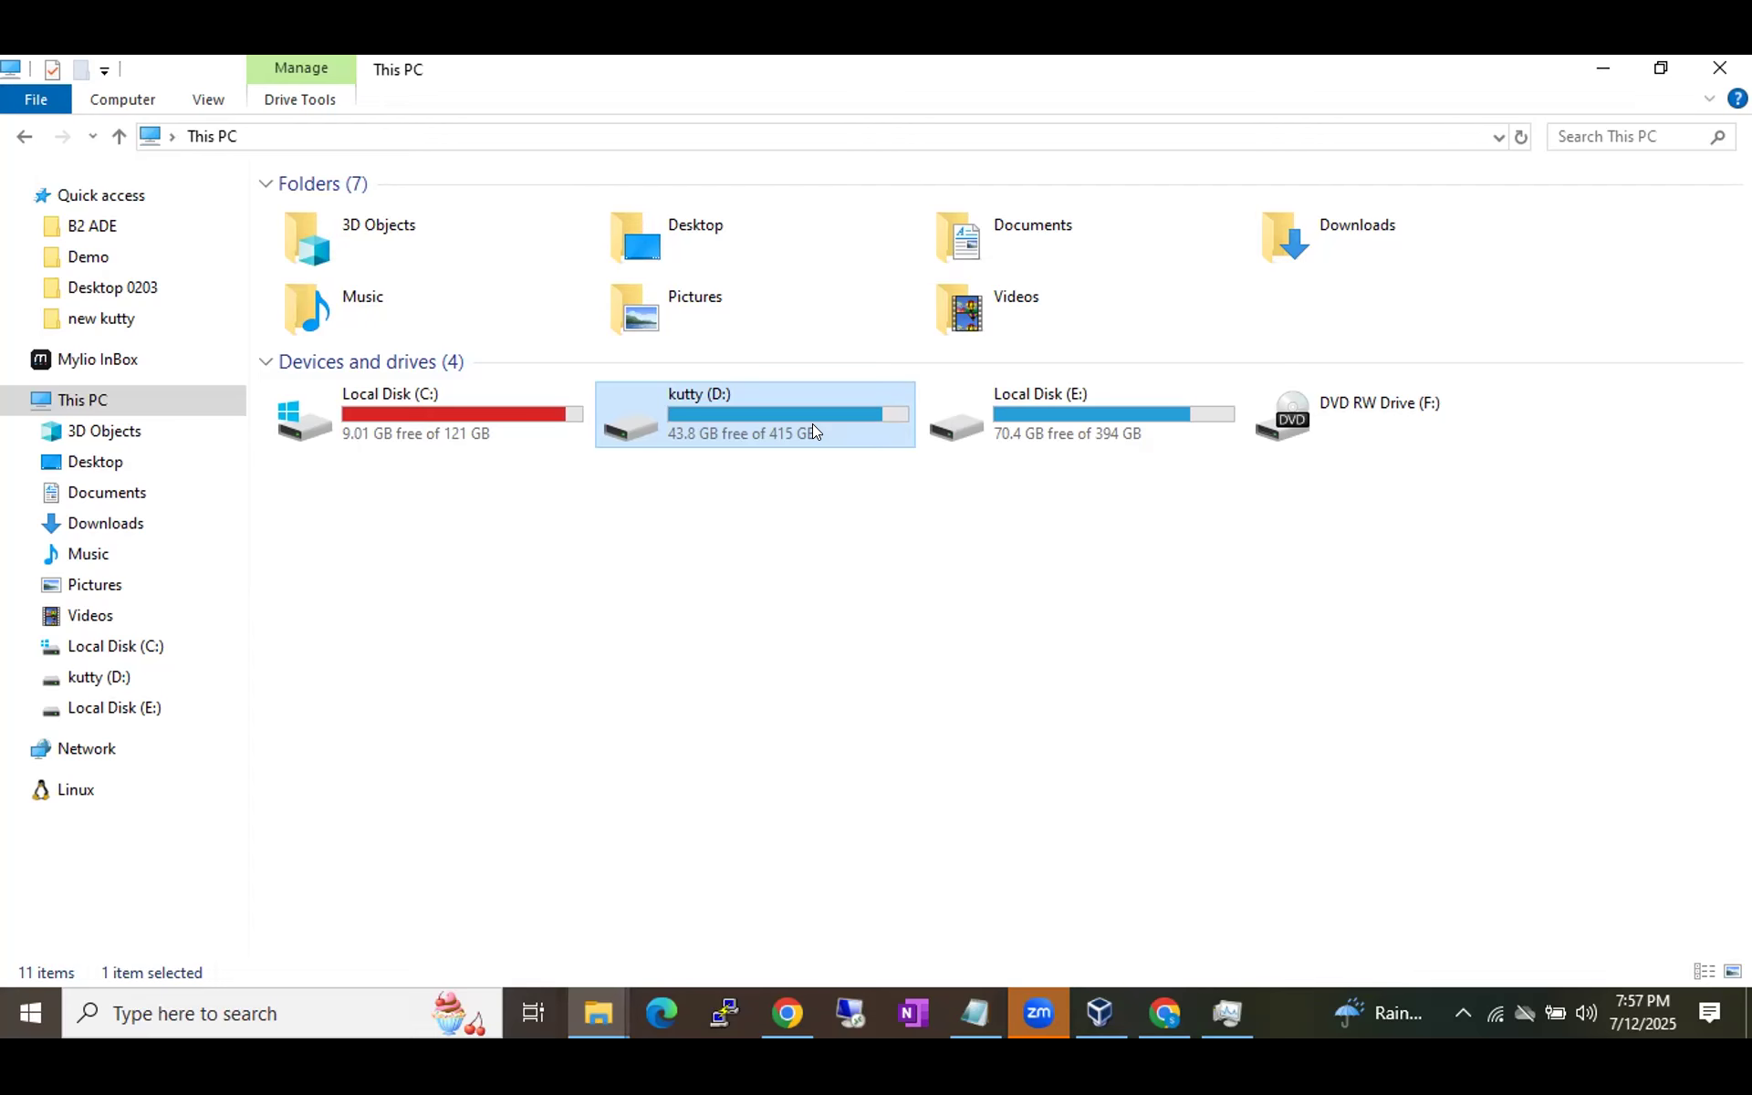
# Return to the Create Virtual Hard Disk wizard at the Dynamically allocated step.
pyautogui.hotkey('alt', 'Tab')
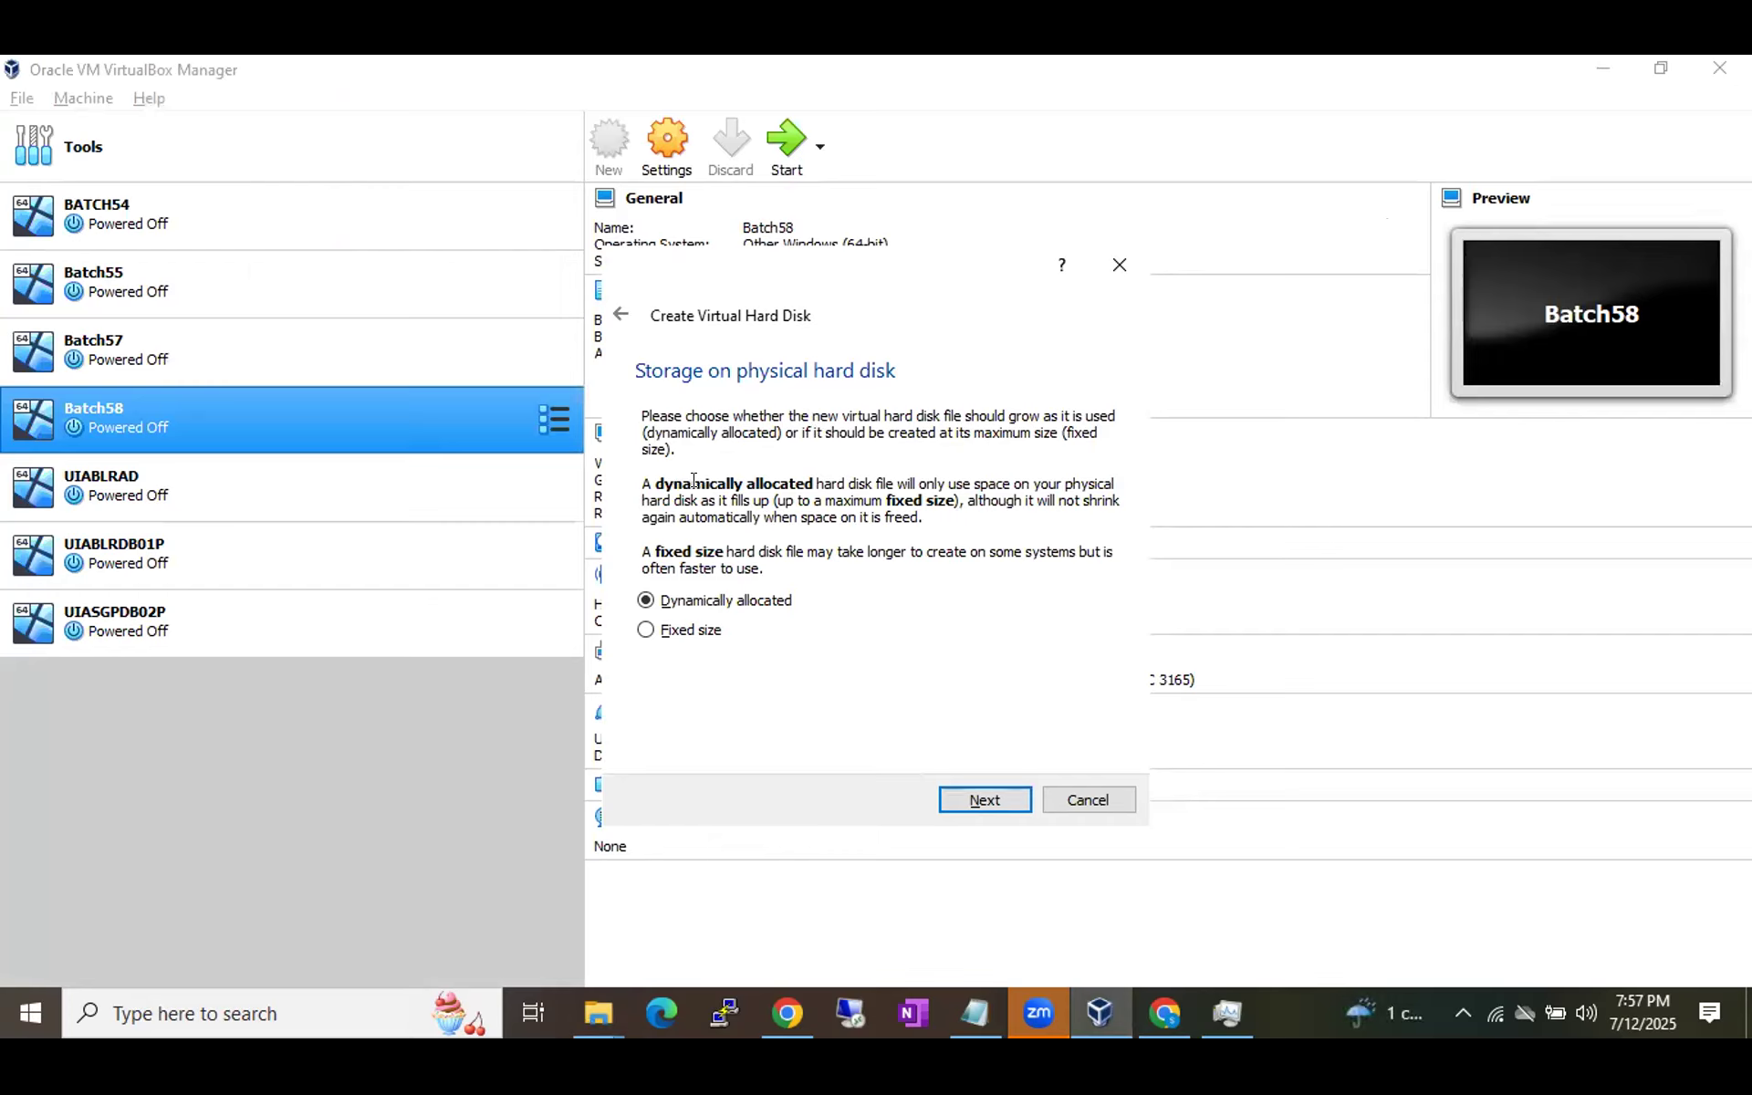
# Keep Dynamically allocated and change the disk size from 20 to 30 GB.
pyautogui.click(995, 784)
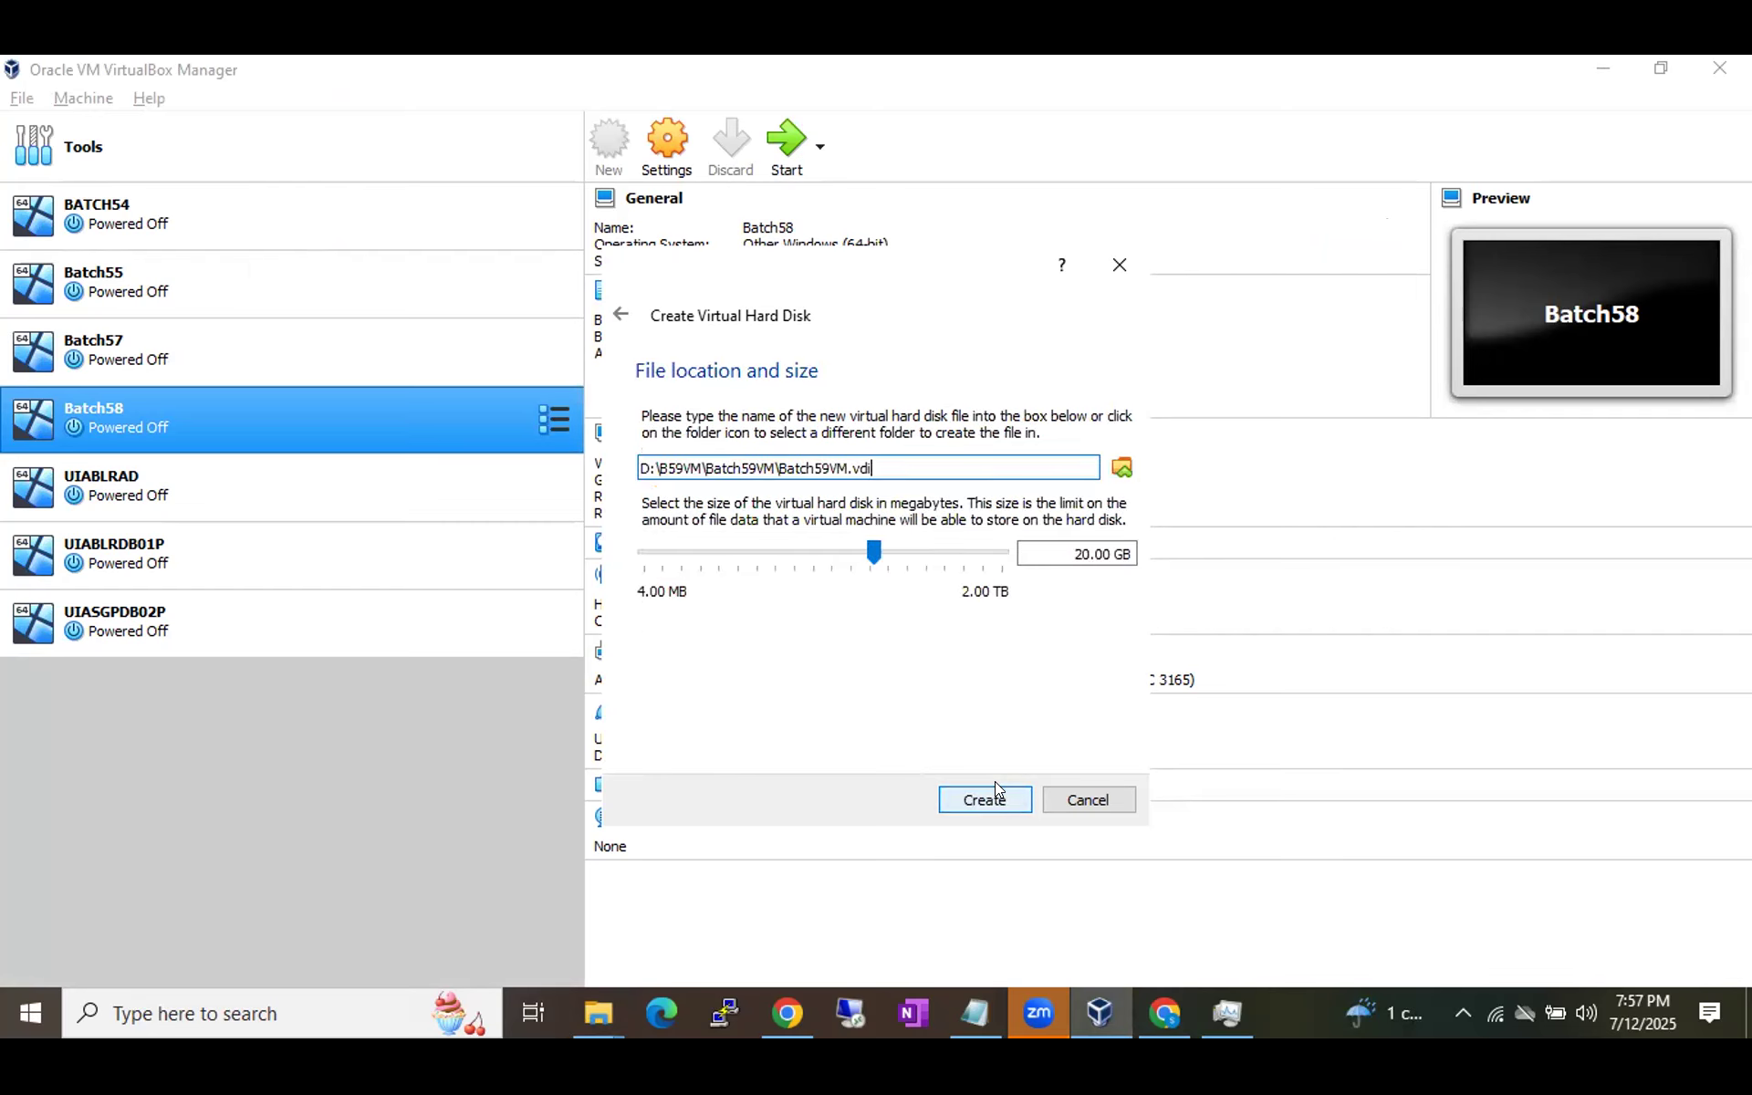
pyautogui.click(1075, 553)
pyautogui.doubleClick(1079, 553)
pyautogui.write('30')
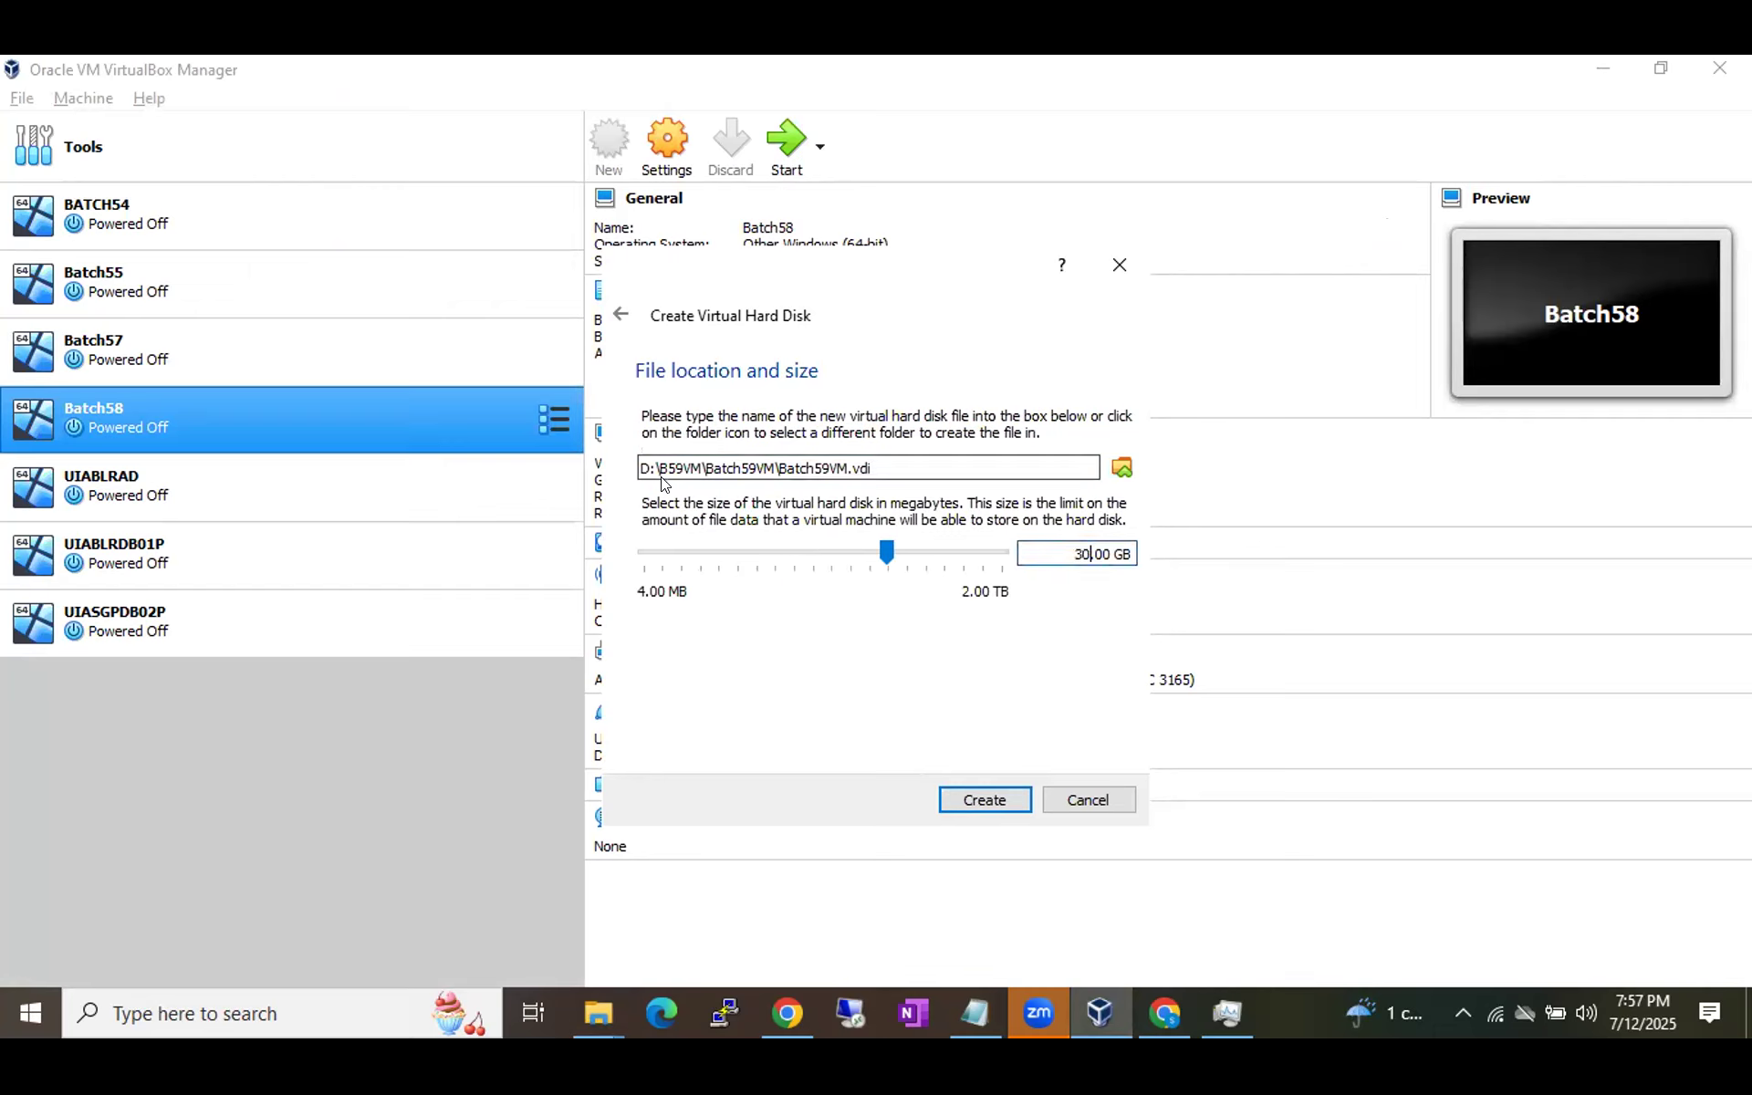
# Review the path D:\B59VM\Batch59VM\Batch59VM.vdi and the 30.00 GB size.
pyautogui.moveTo(641, 467); pyautogui.dragTo(695, 465)
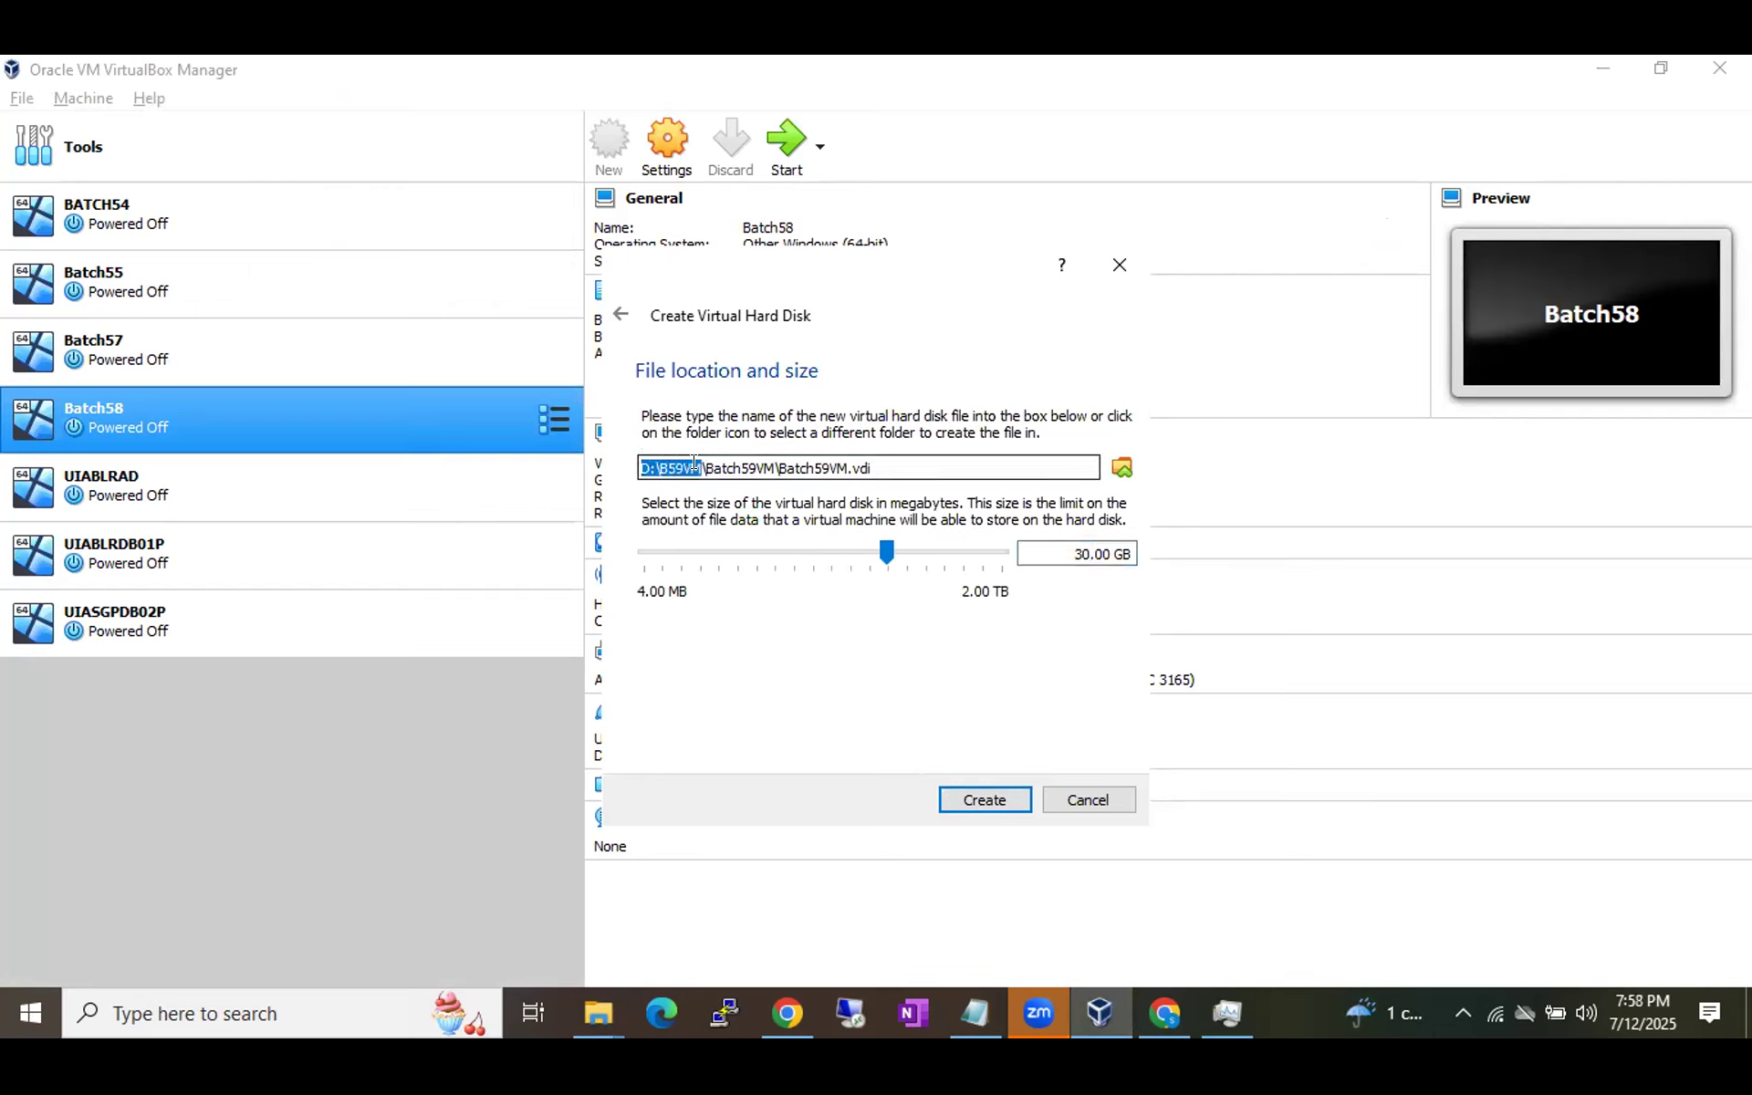
pyautogui.moveTo(696, 464); pyautogui.dragTo(838, 461)
pyautogui.click(774, 463)
pyautogui.click(872, 461)
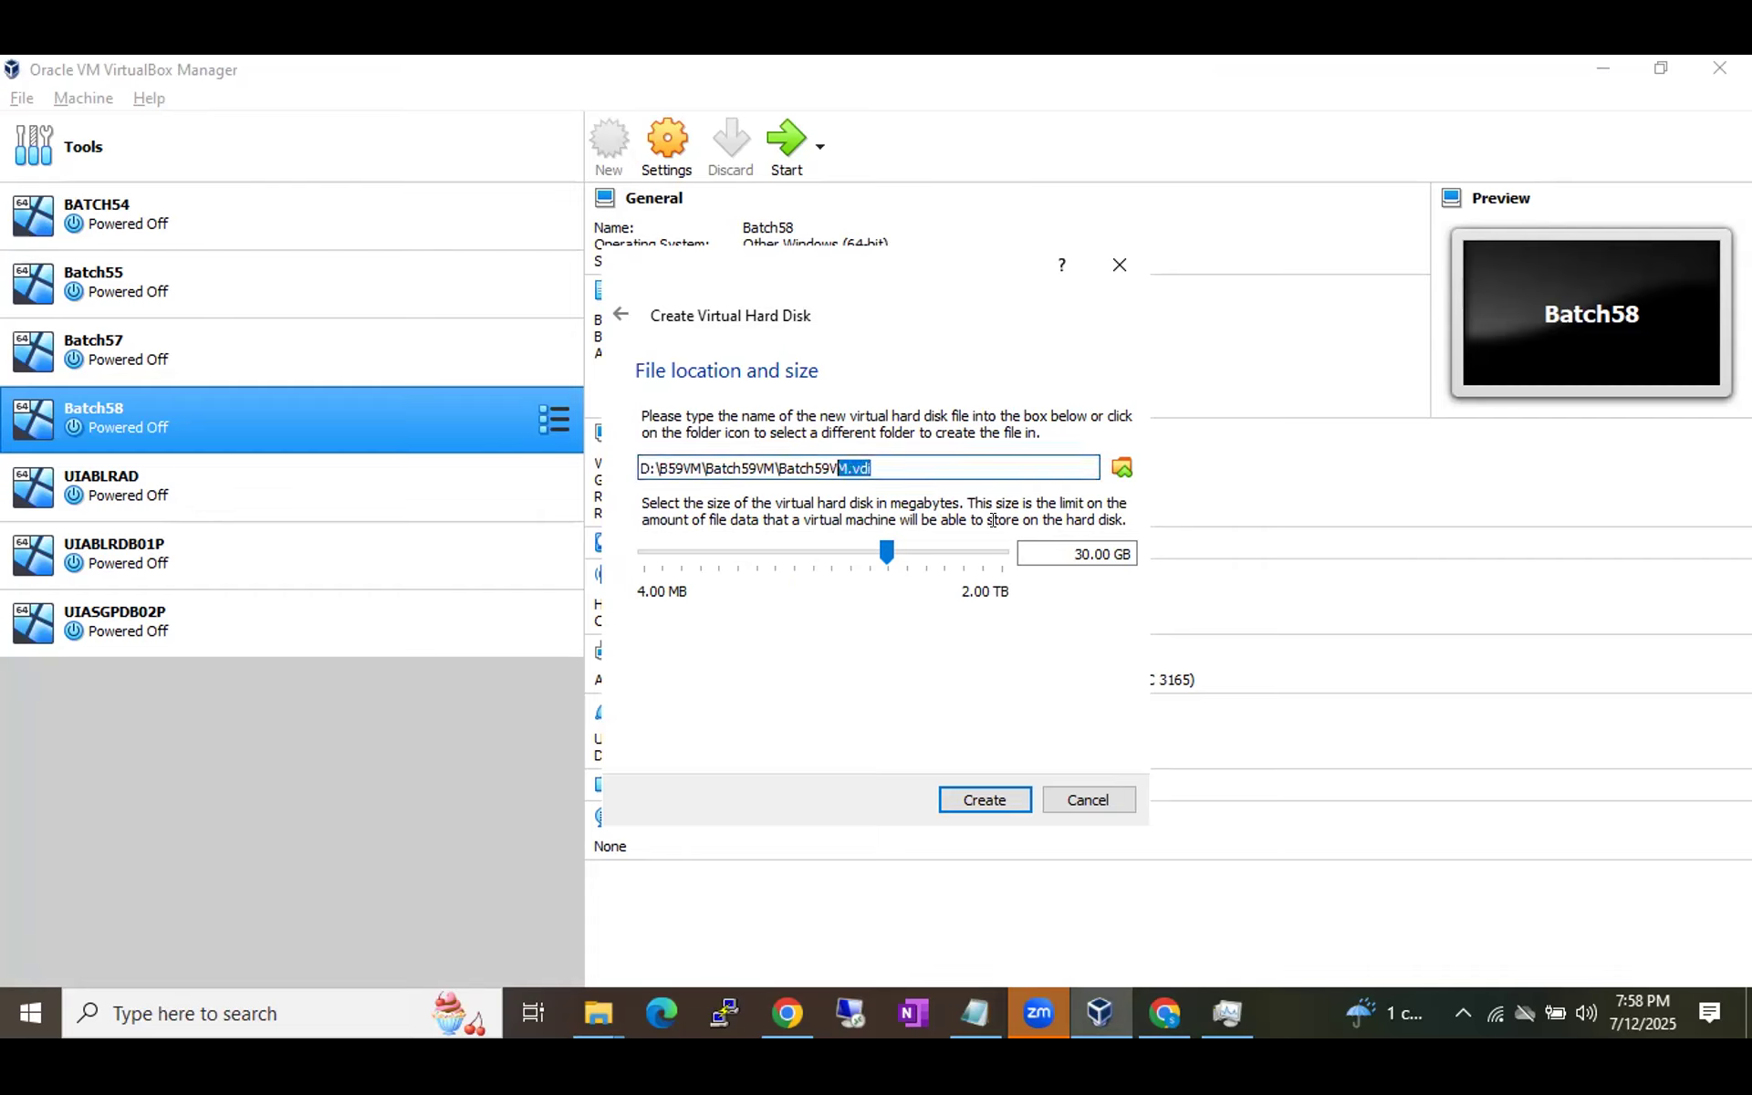
pyautogui.moveTo(1074, 550); pyautogui.dragTo(1120, 544)
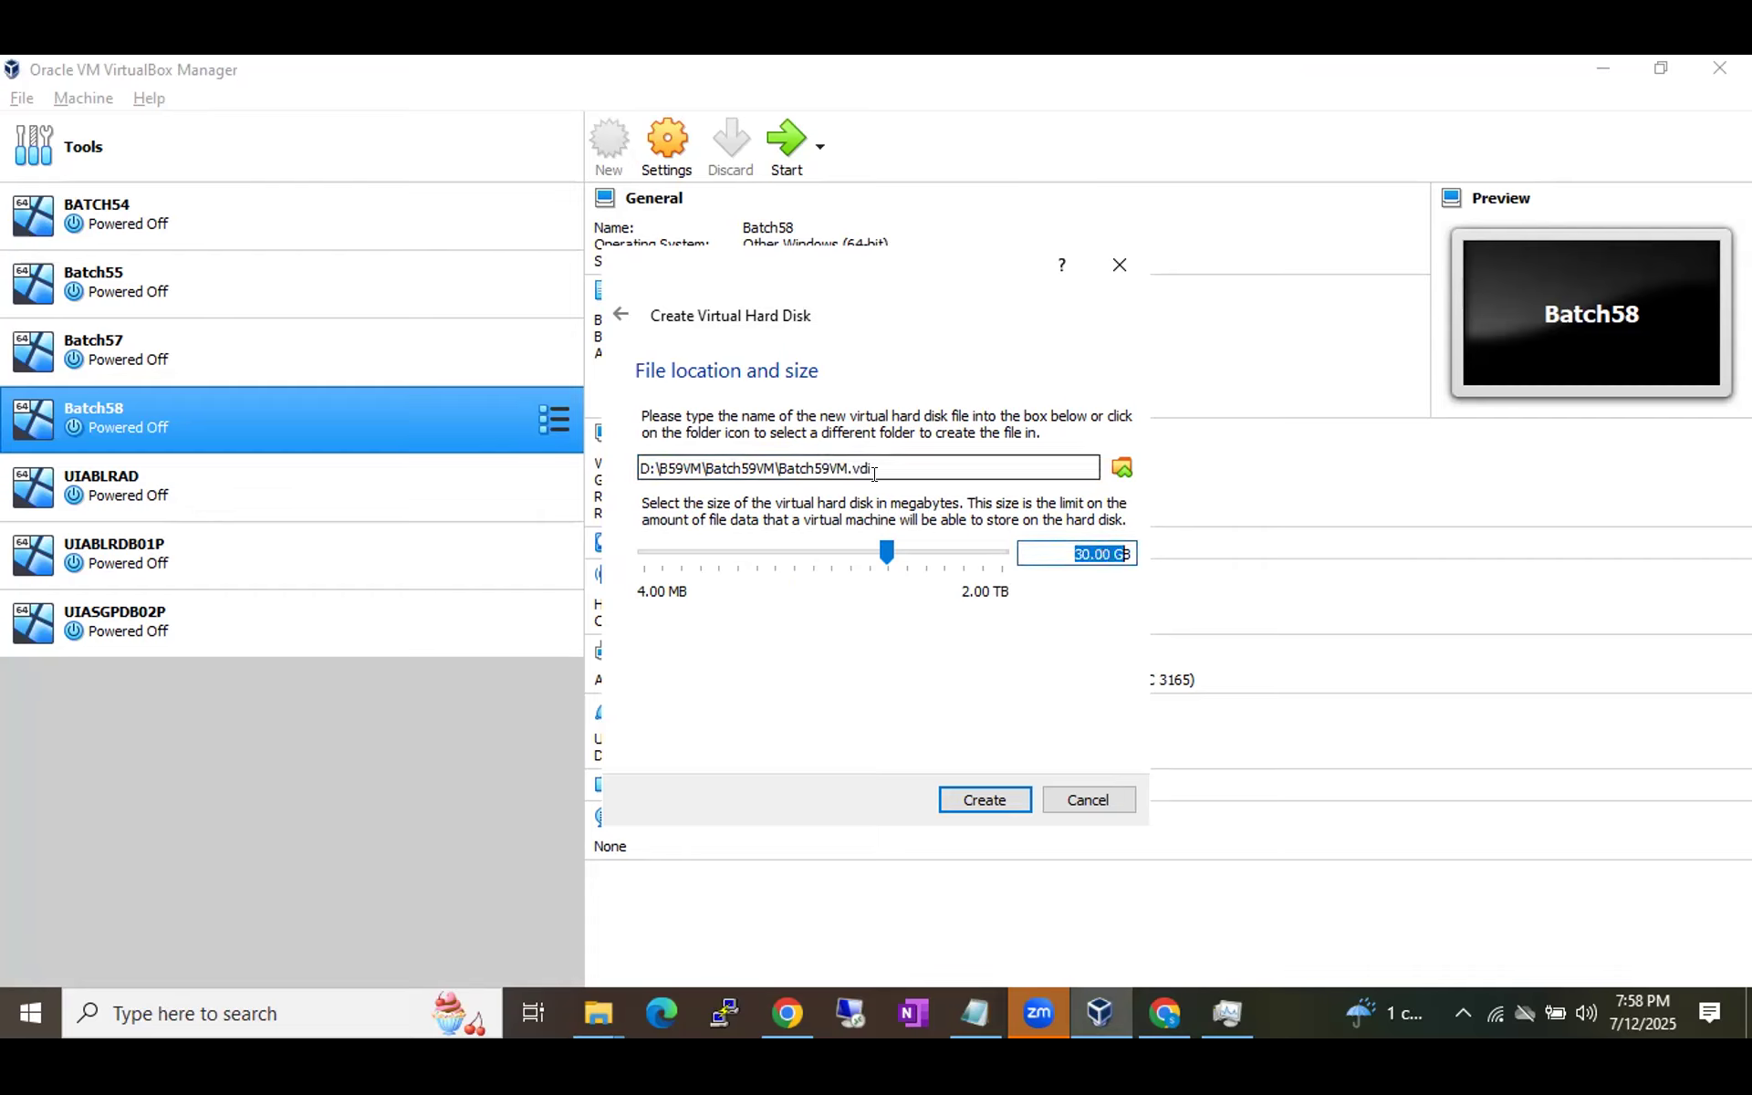
pyautogui.moveTo(872, 468); pyautogui.dragTo(628, 474)
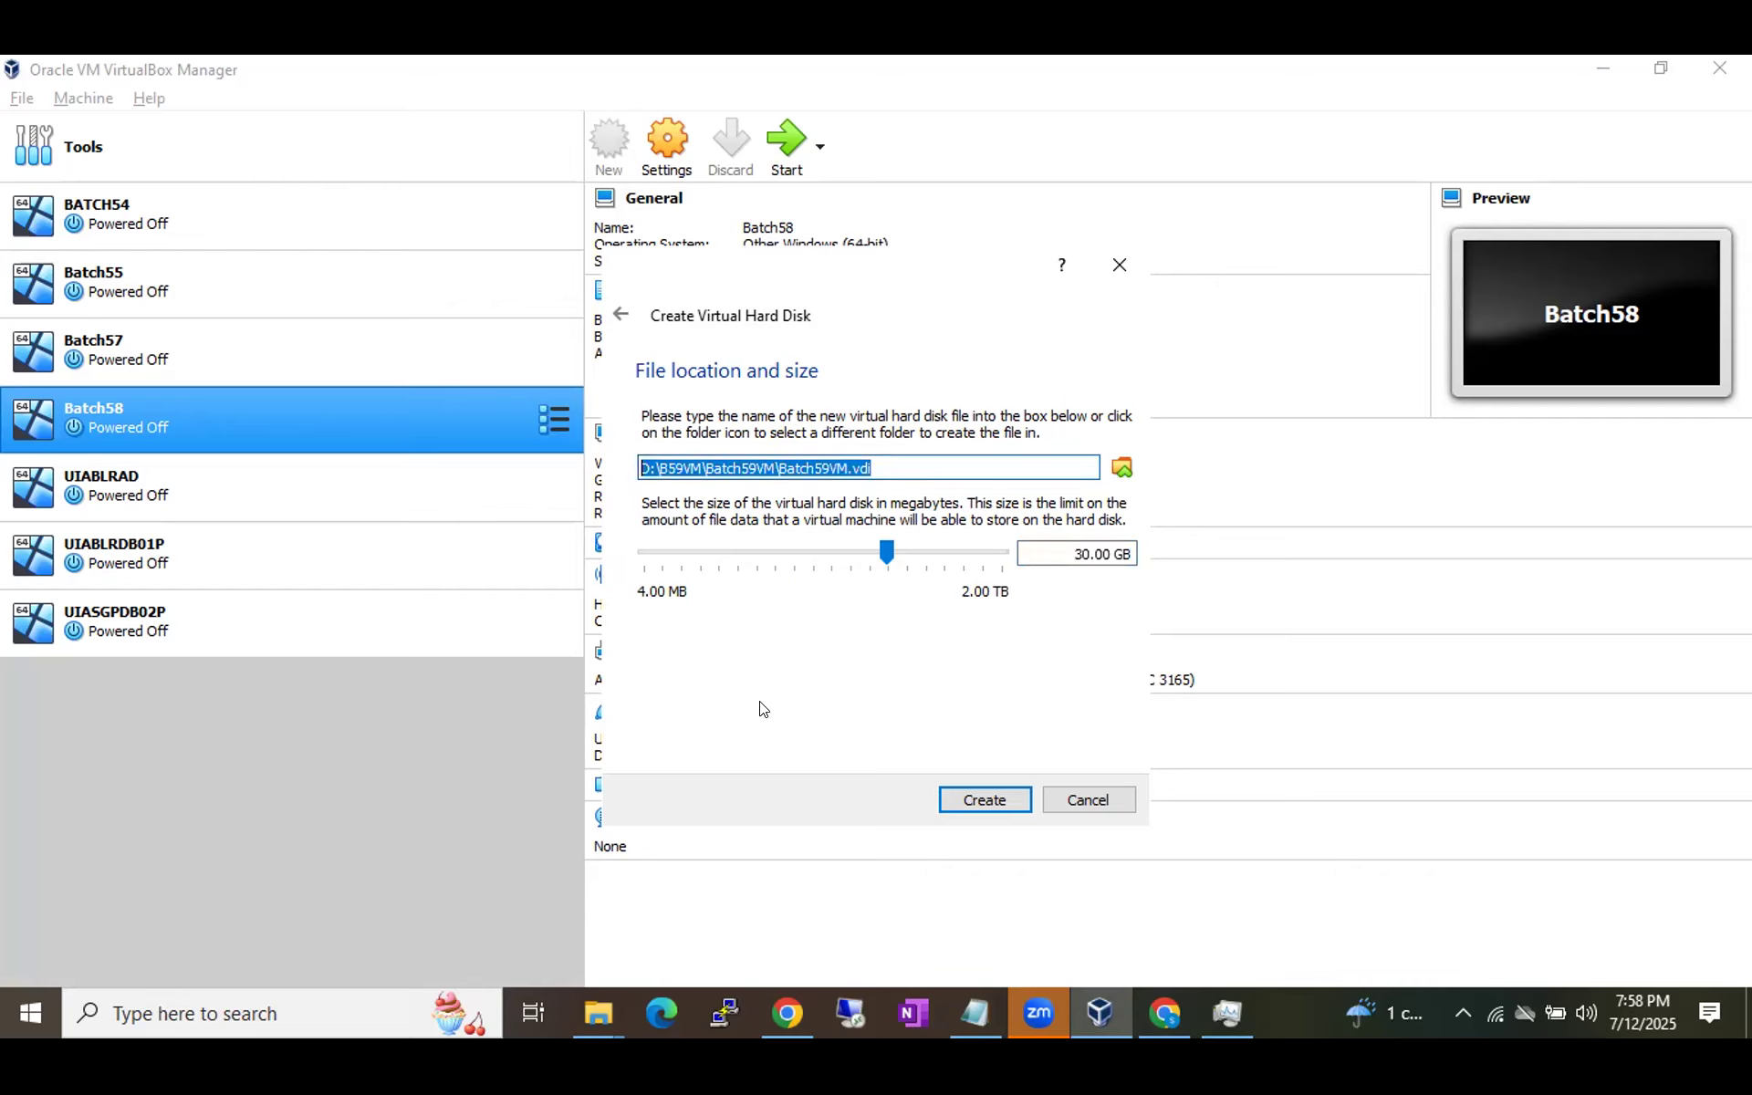
pyautogui.click(603, 1006)
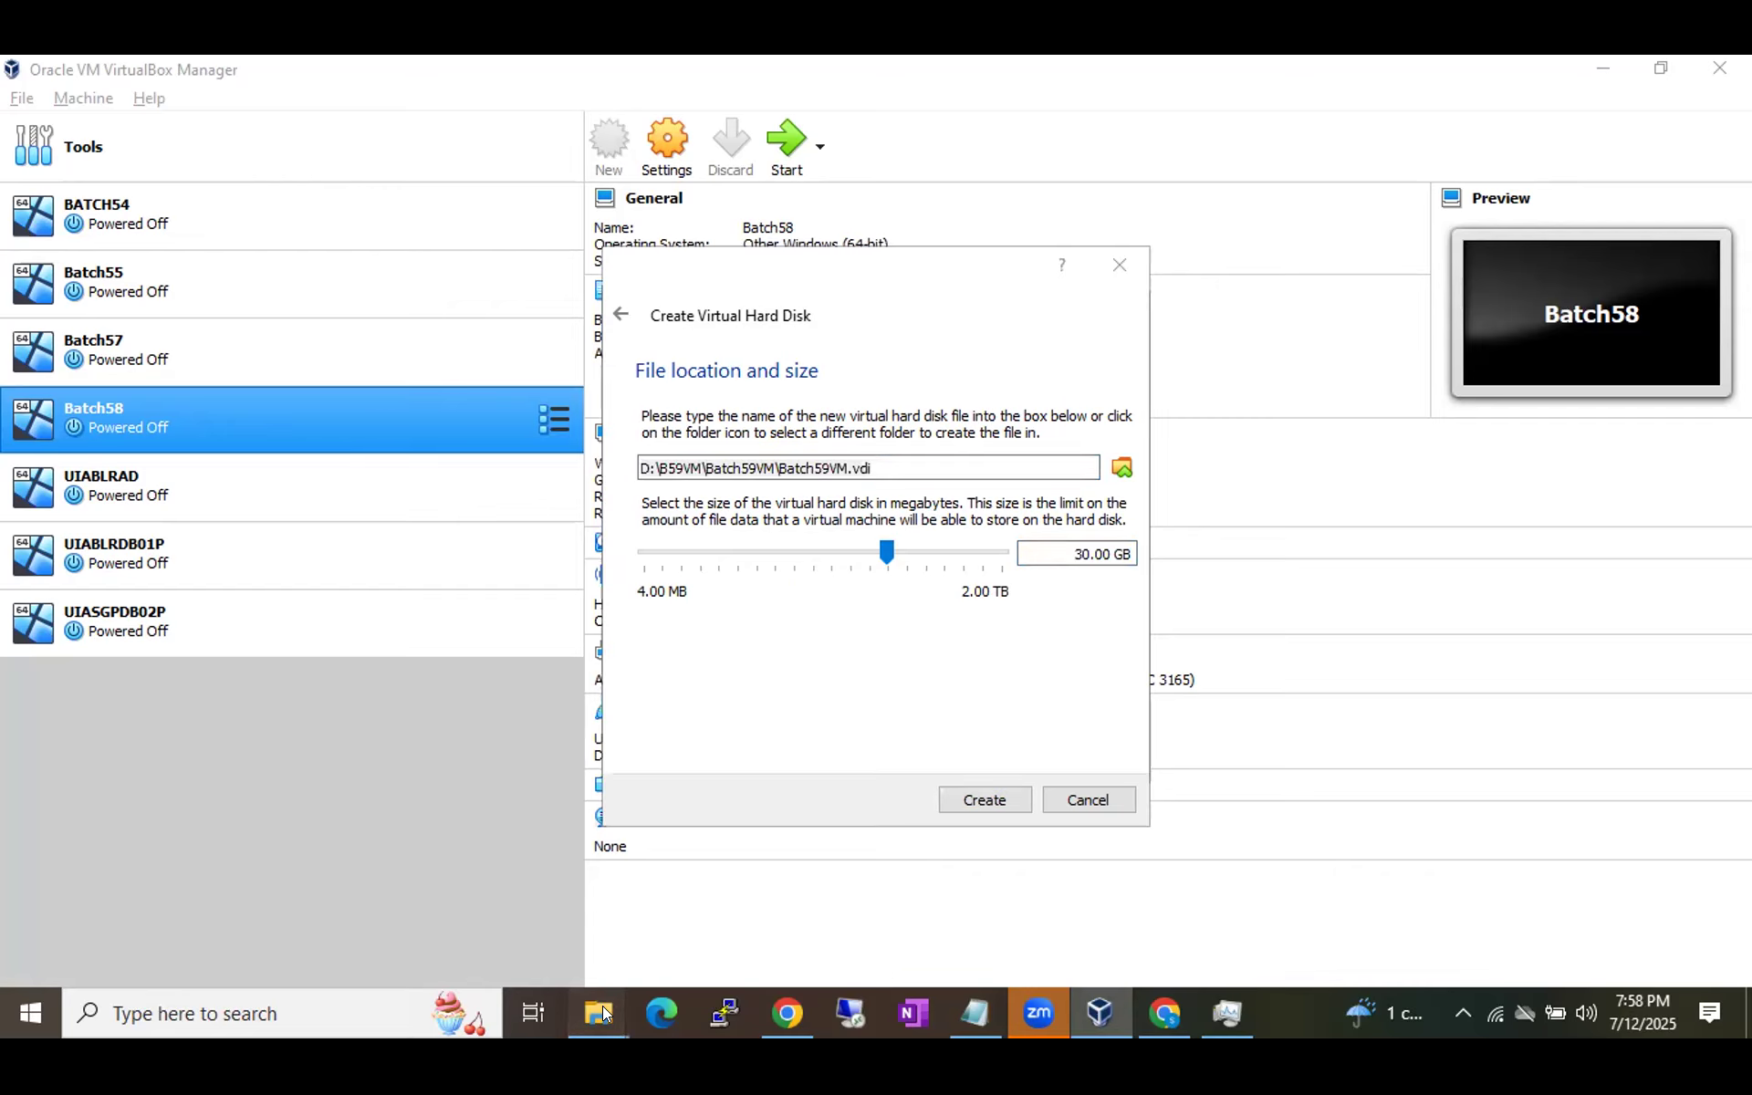
pyautogui.click(809, 905)
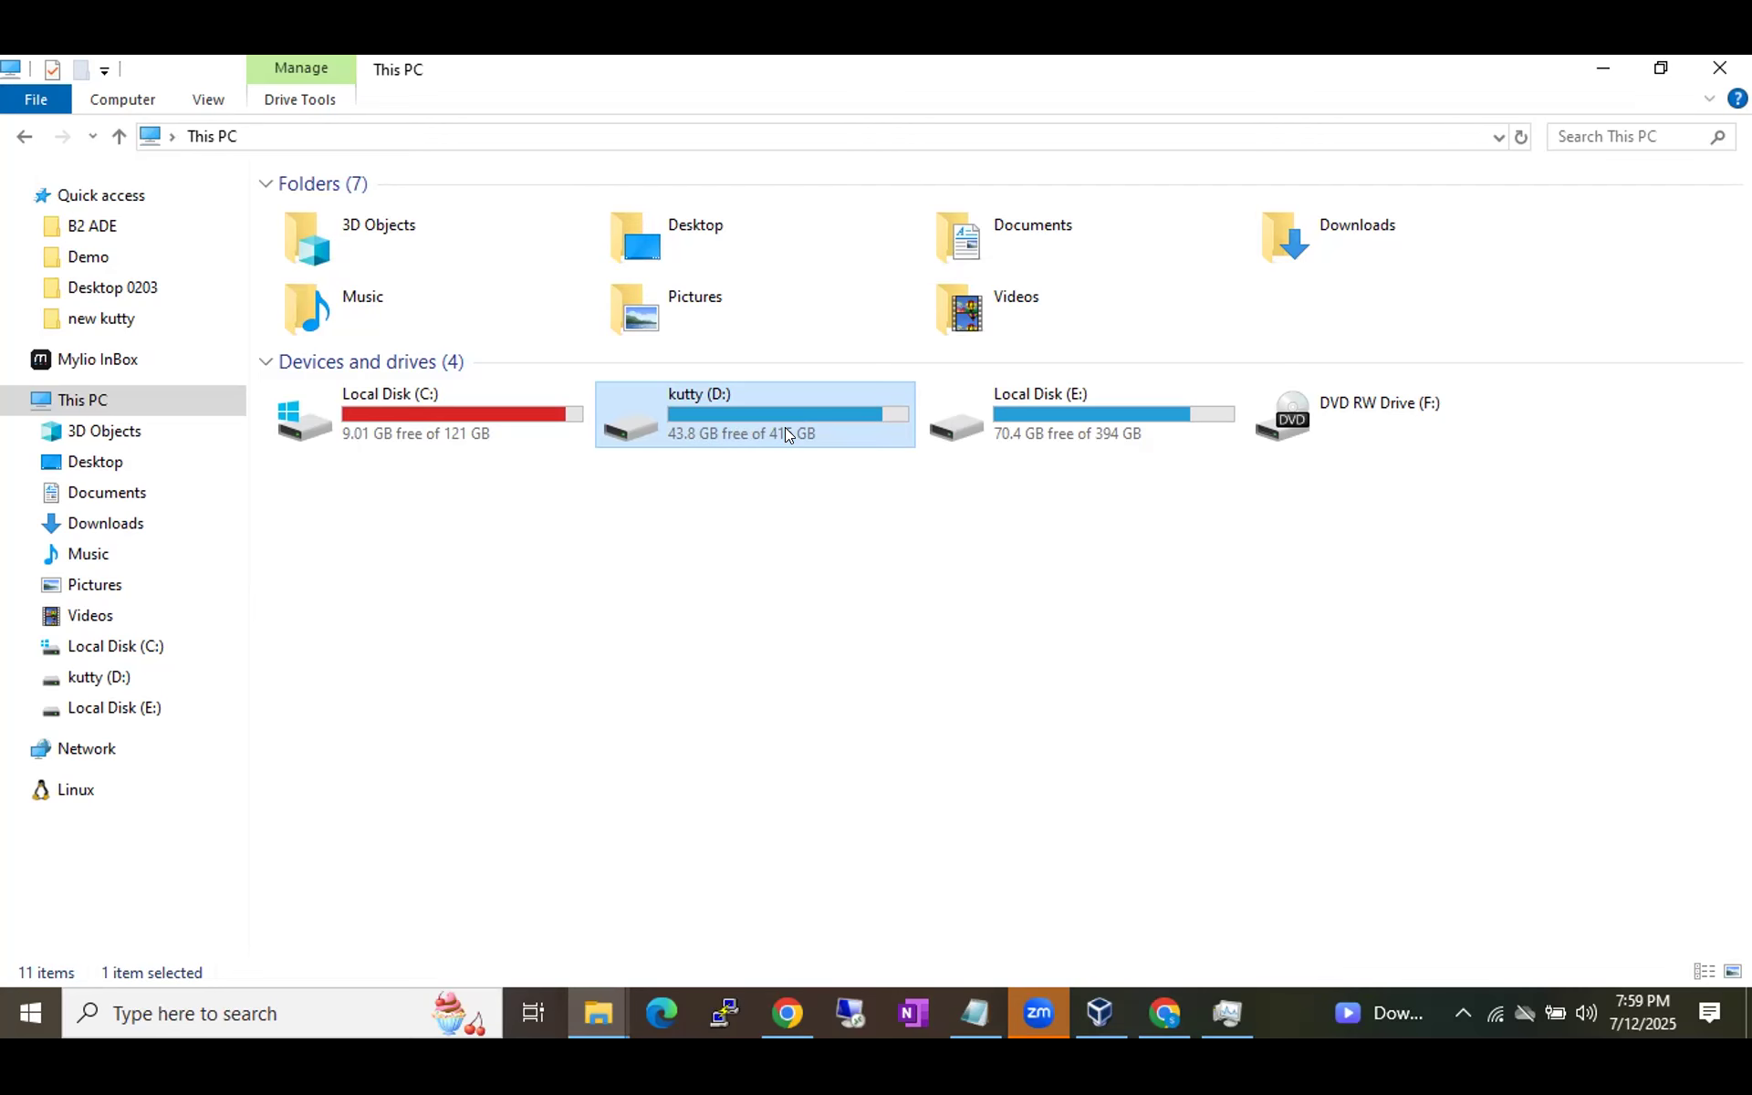
pyautogui.hotkey('alt', 'Tab')
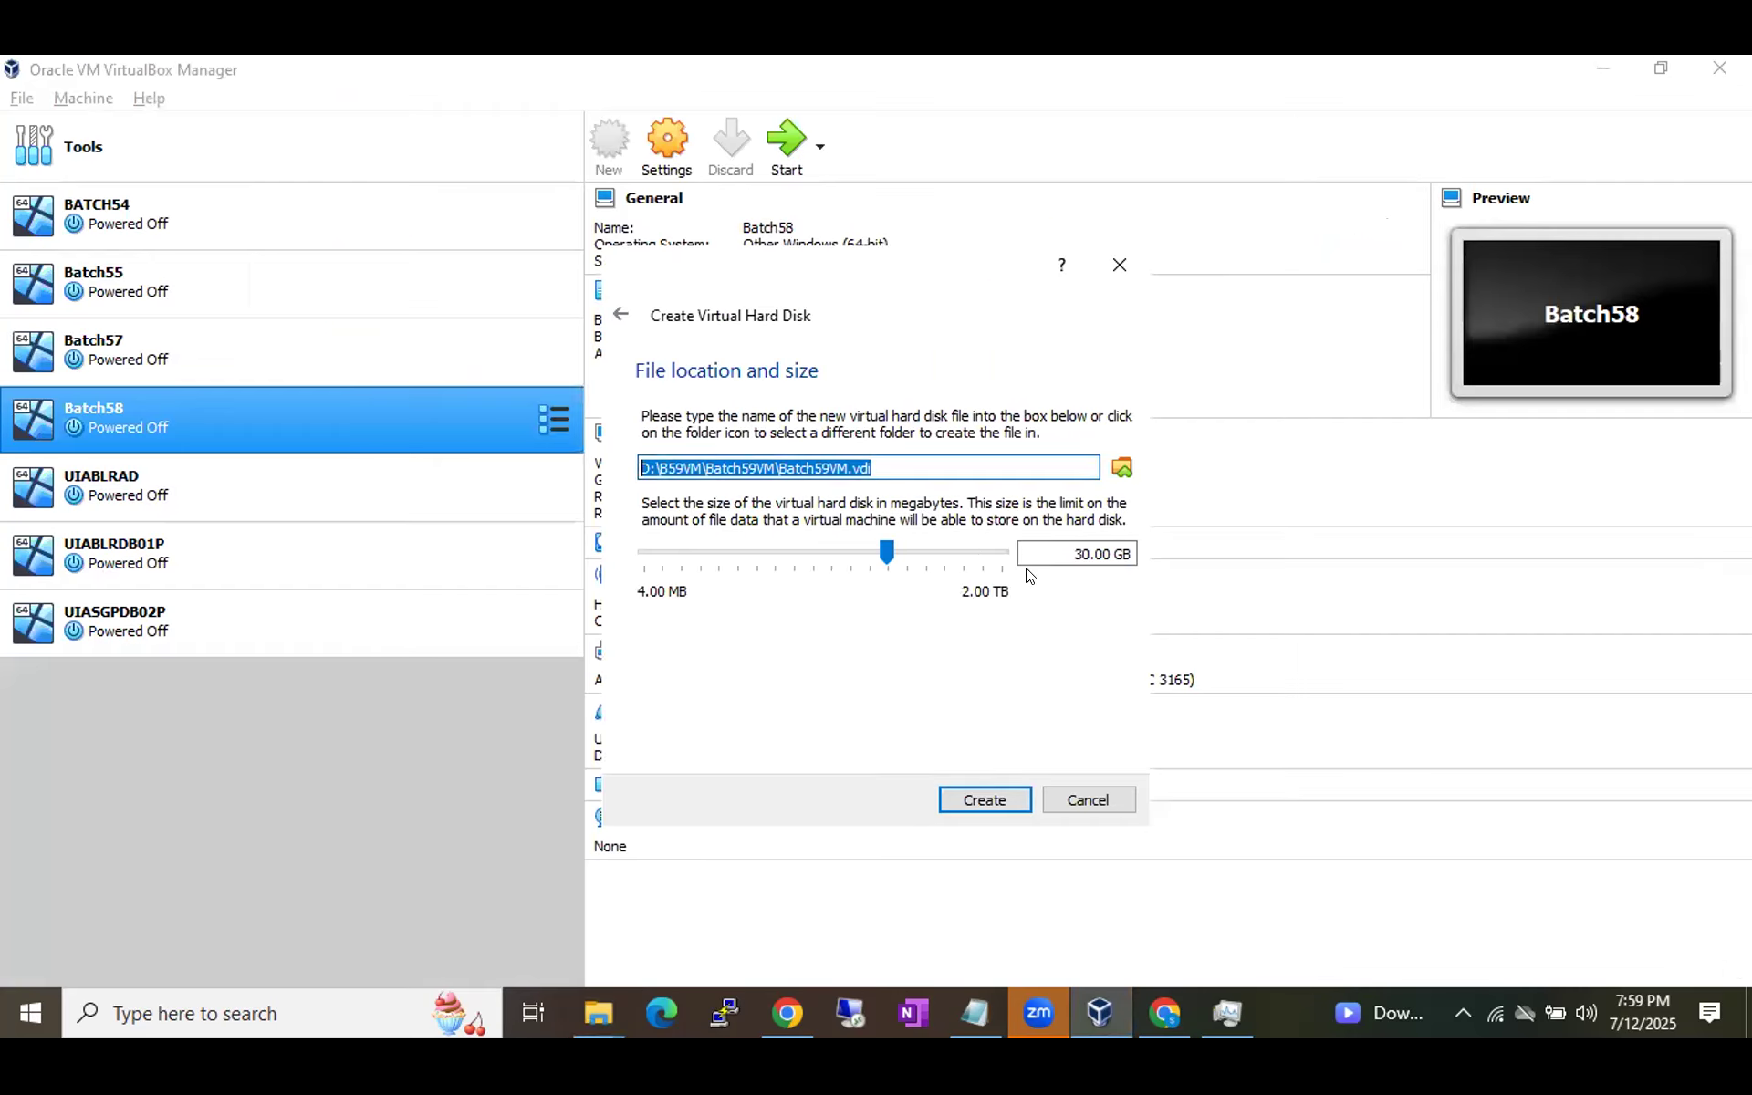
# Create the 30 GB virtual hard disk, then check the running notes and return to This PC.
pyautogui.click(989, 796)
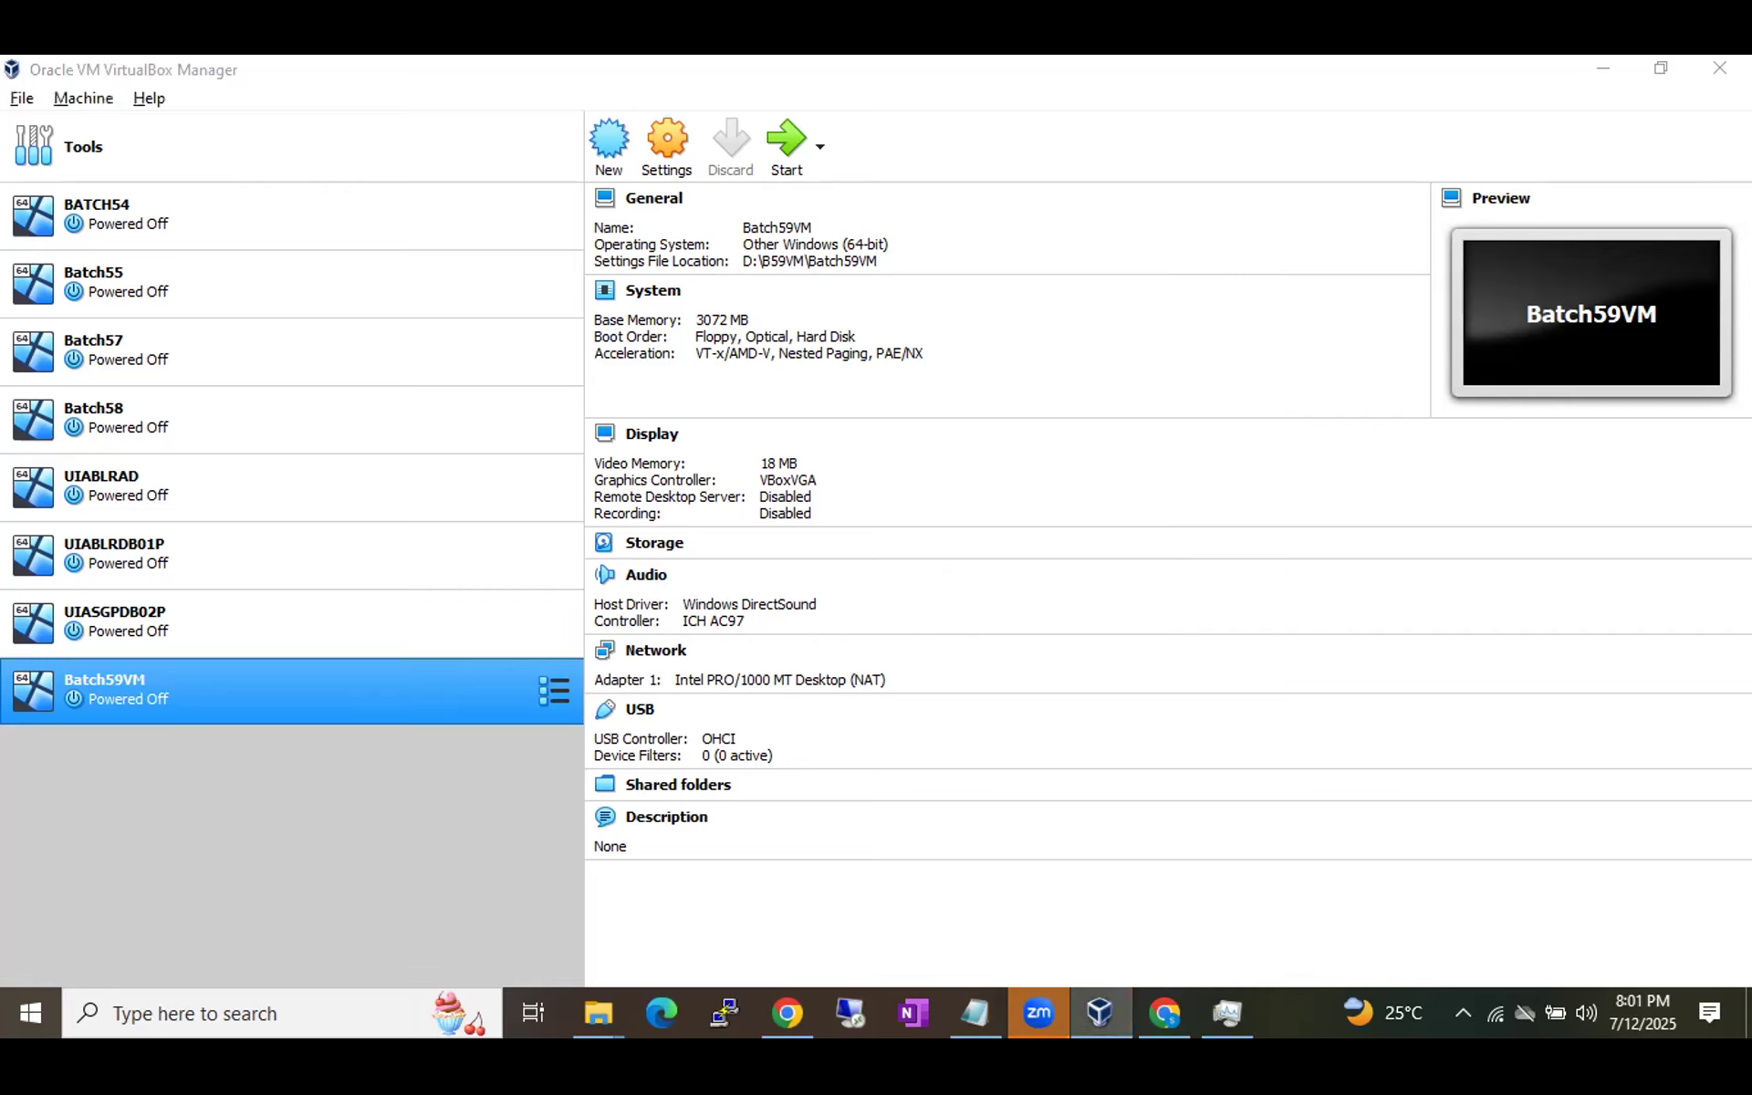
pyautogui.hotkey('alt', 'Tab')
pyautogui.hotkey('alt', 'Tab')
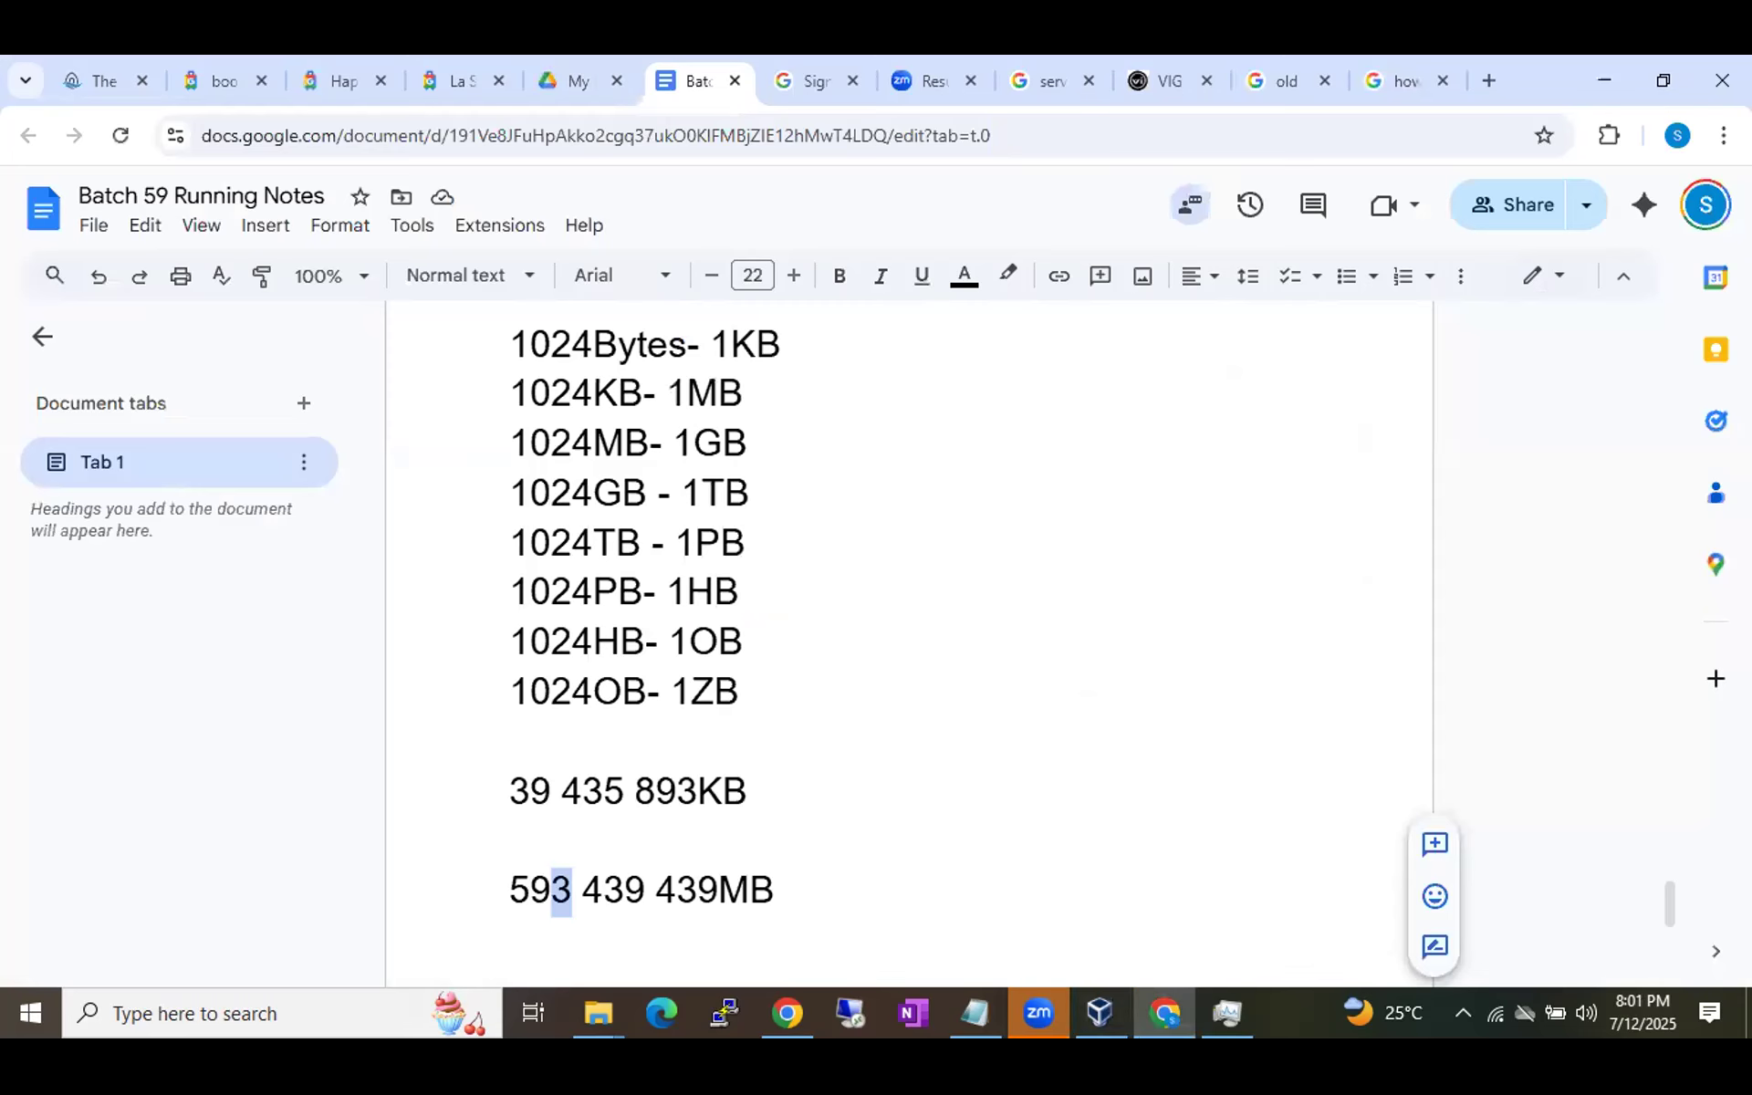
pyautogui.hotkey('alt', 'Tab')
pyautogui.hotkey('alt', 'Tab')
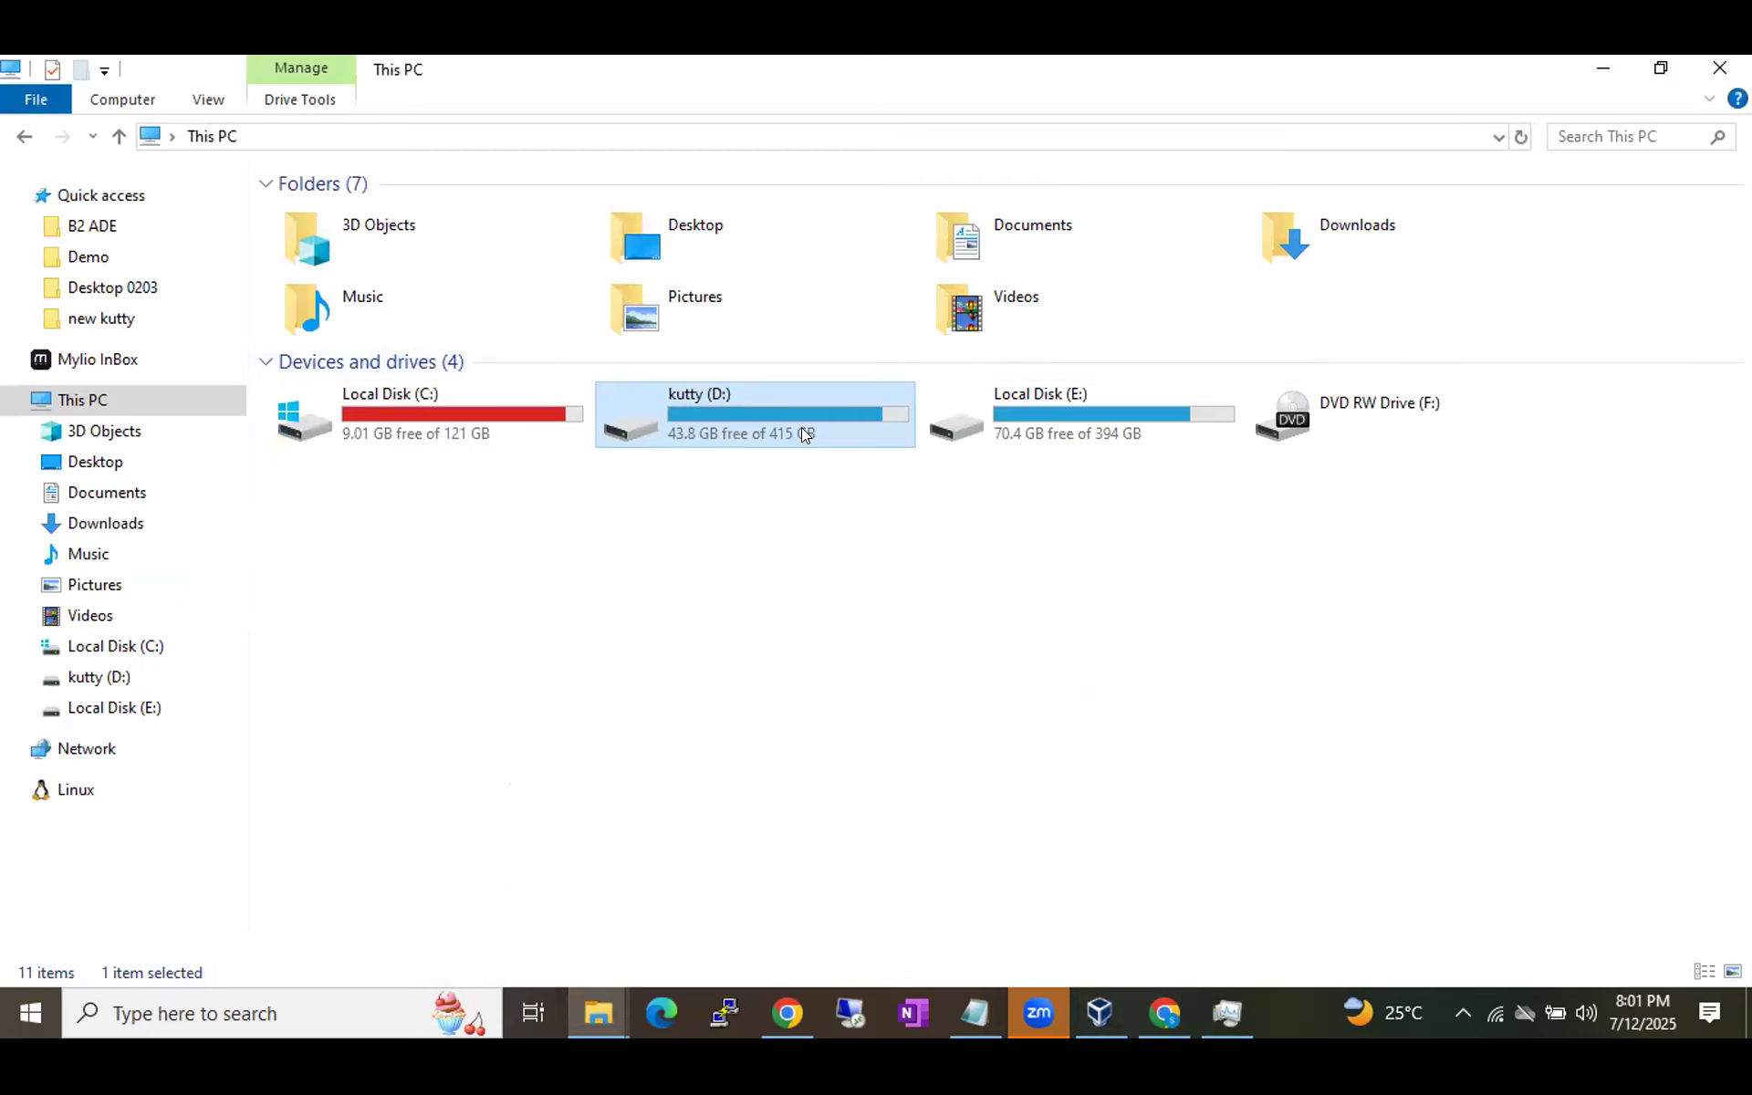
# Refresh This PC and select kutty (D:), now showing 43.5 GB free of 415 GB.
pyautogui.moveTo(802, 427)
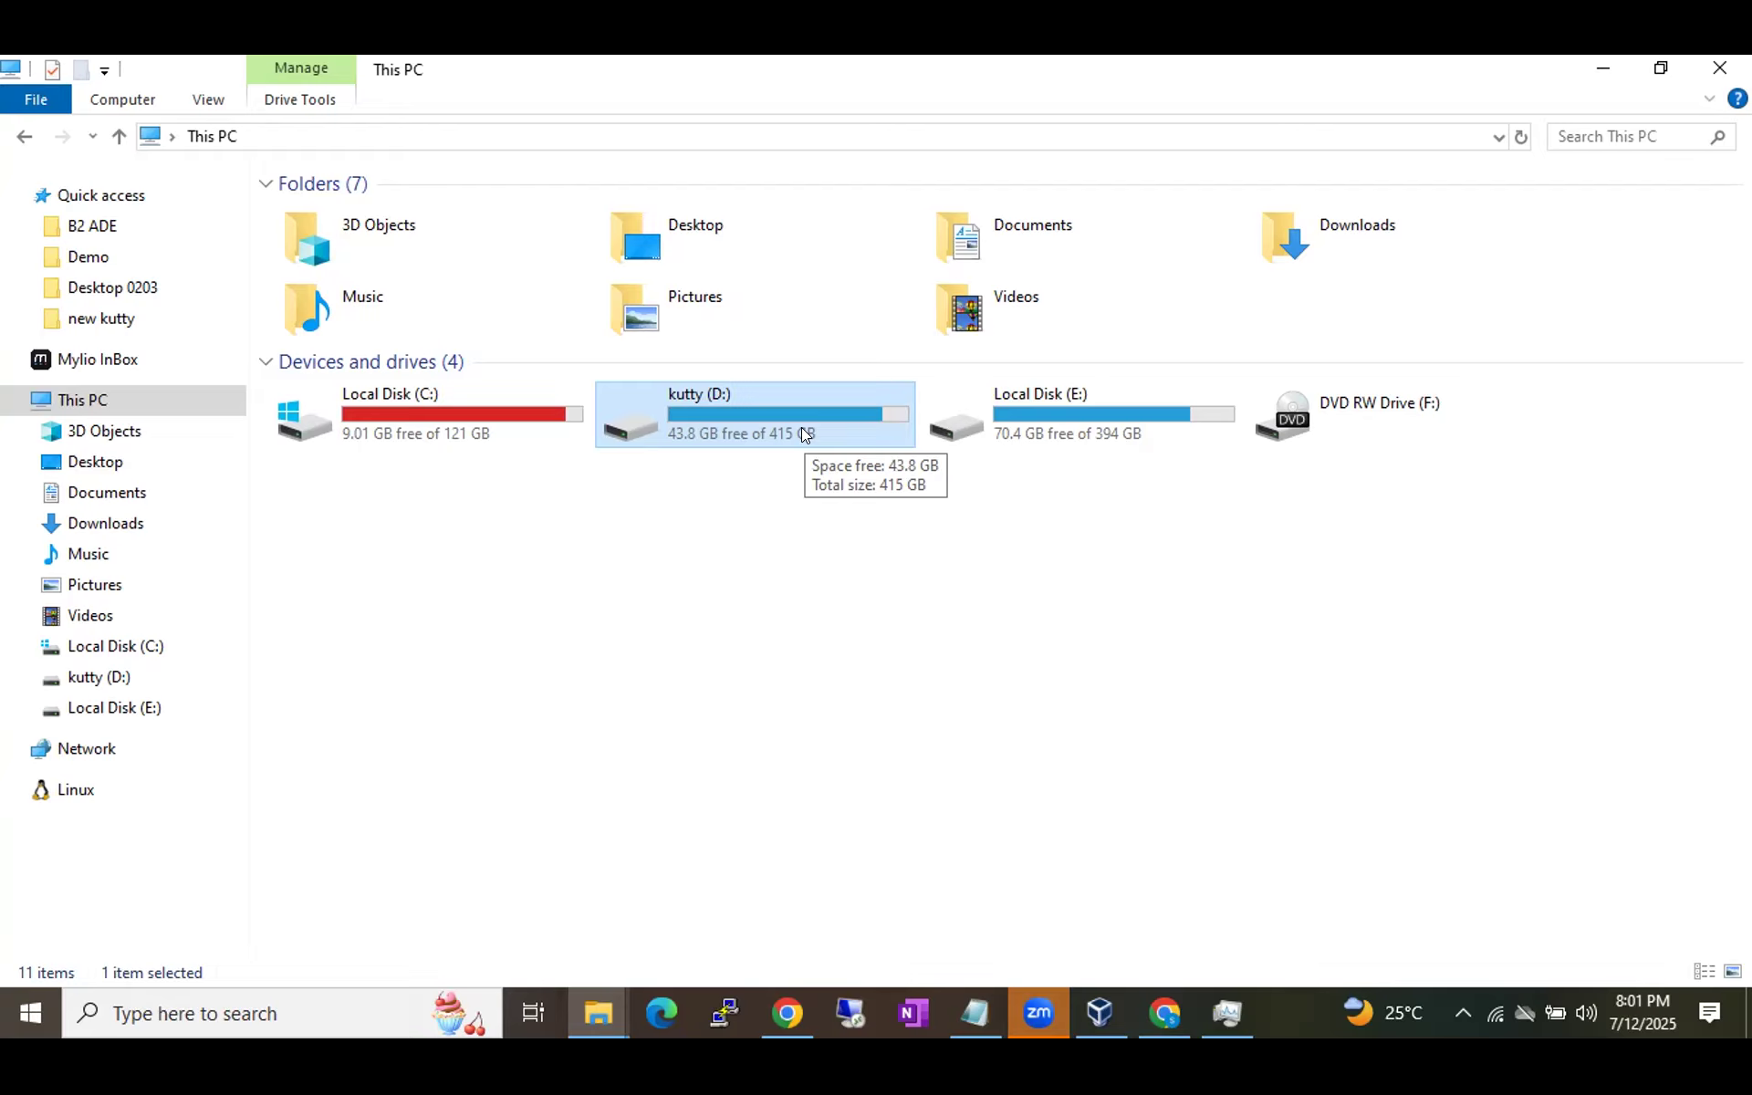
pyautogui.click(1521, 136)
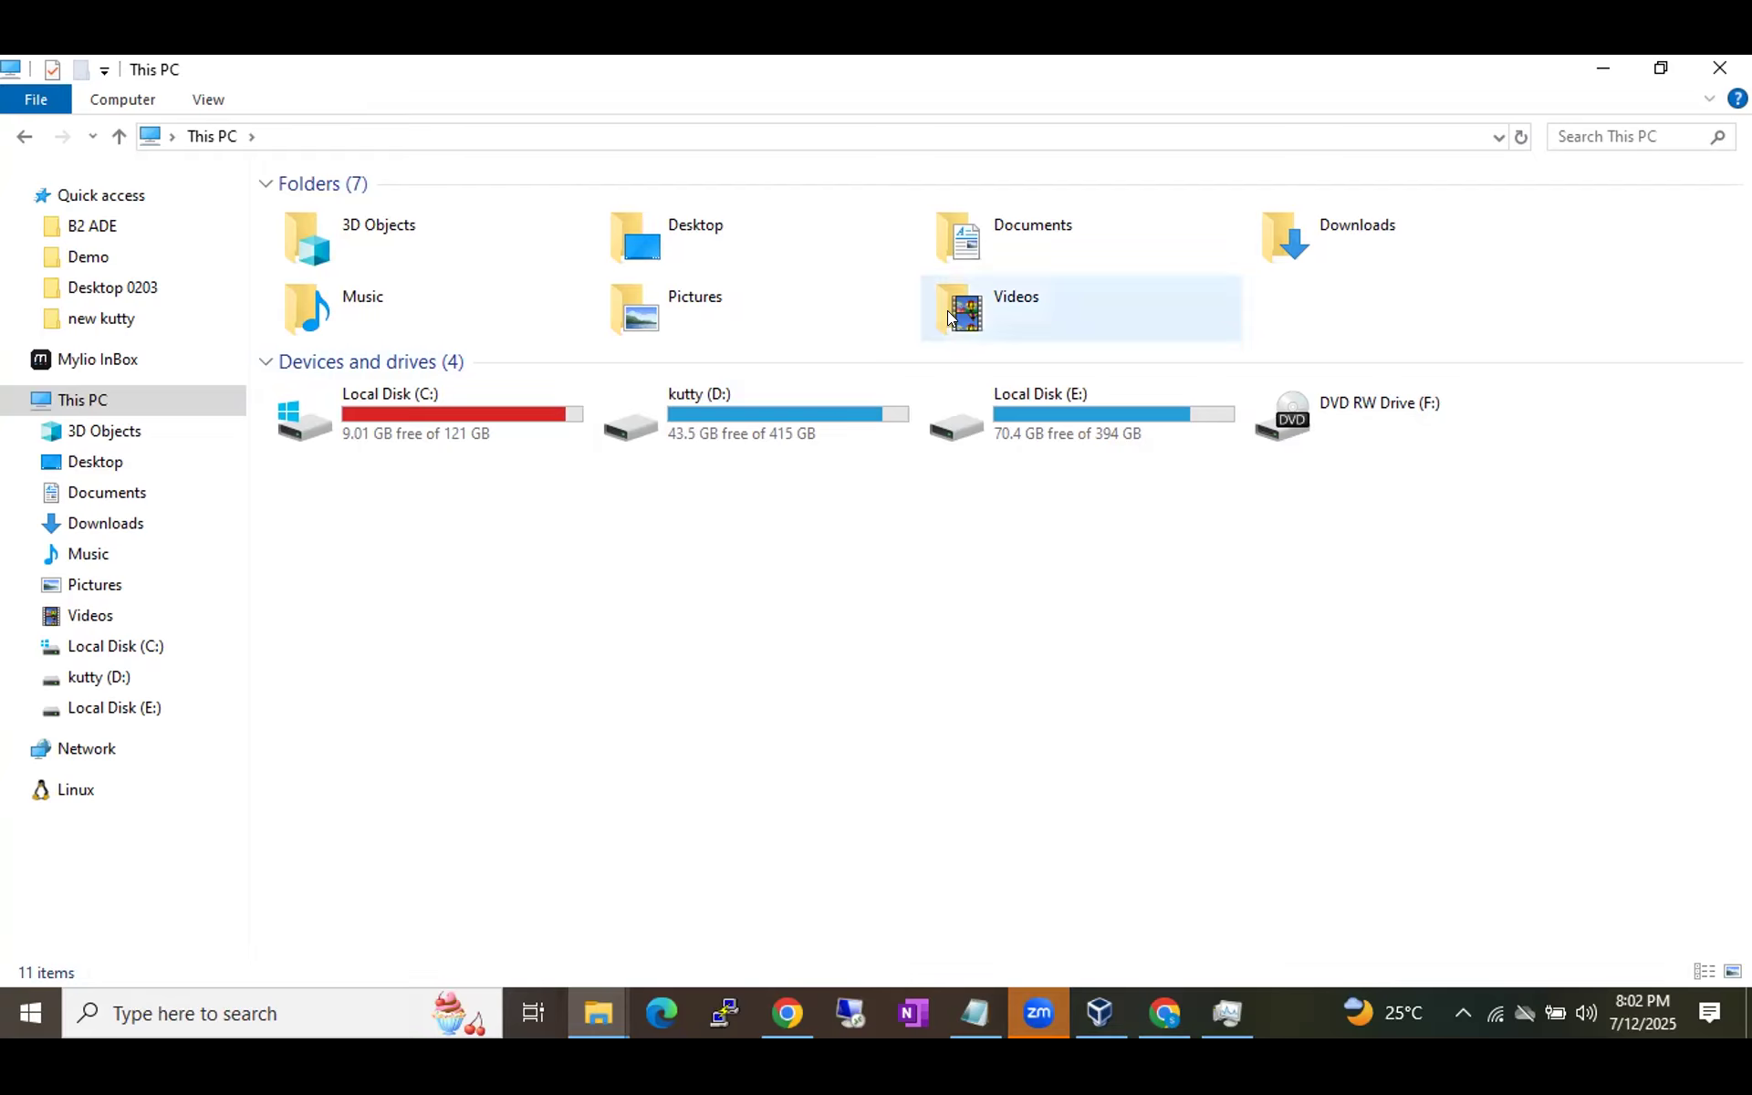
pyautogui.click(813, 426)
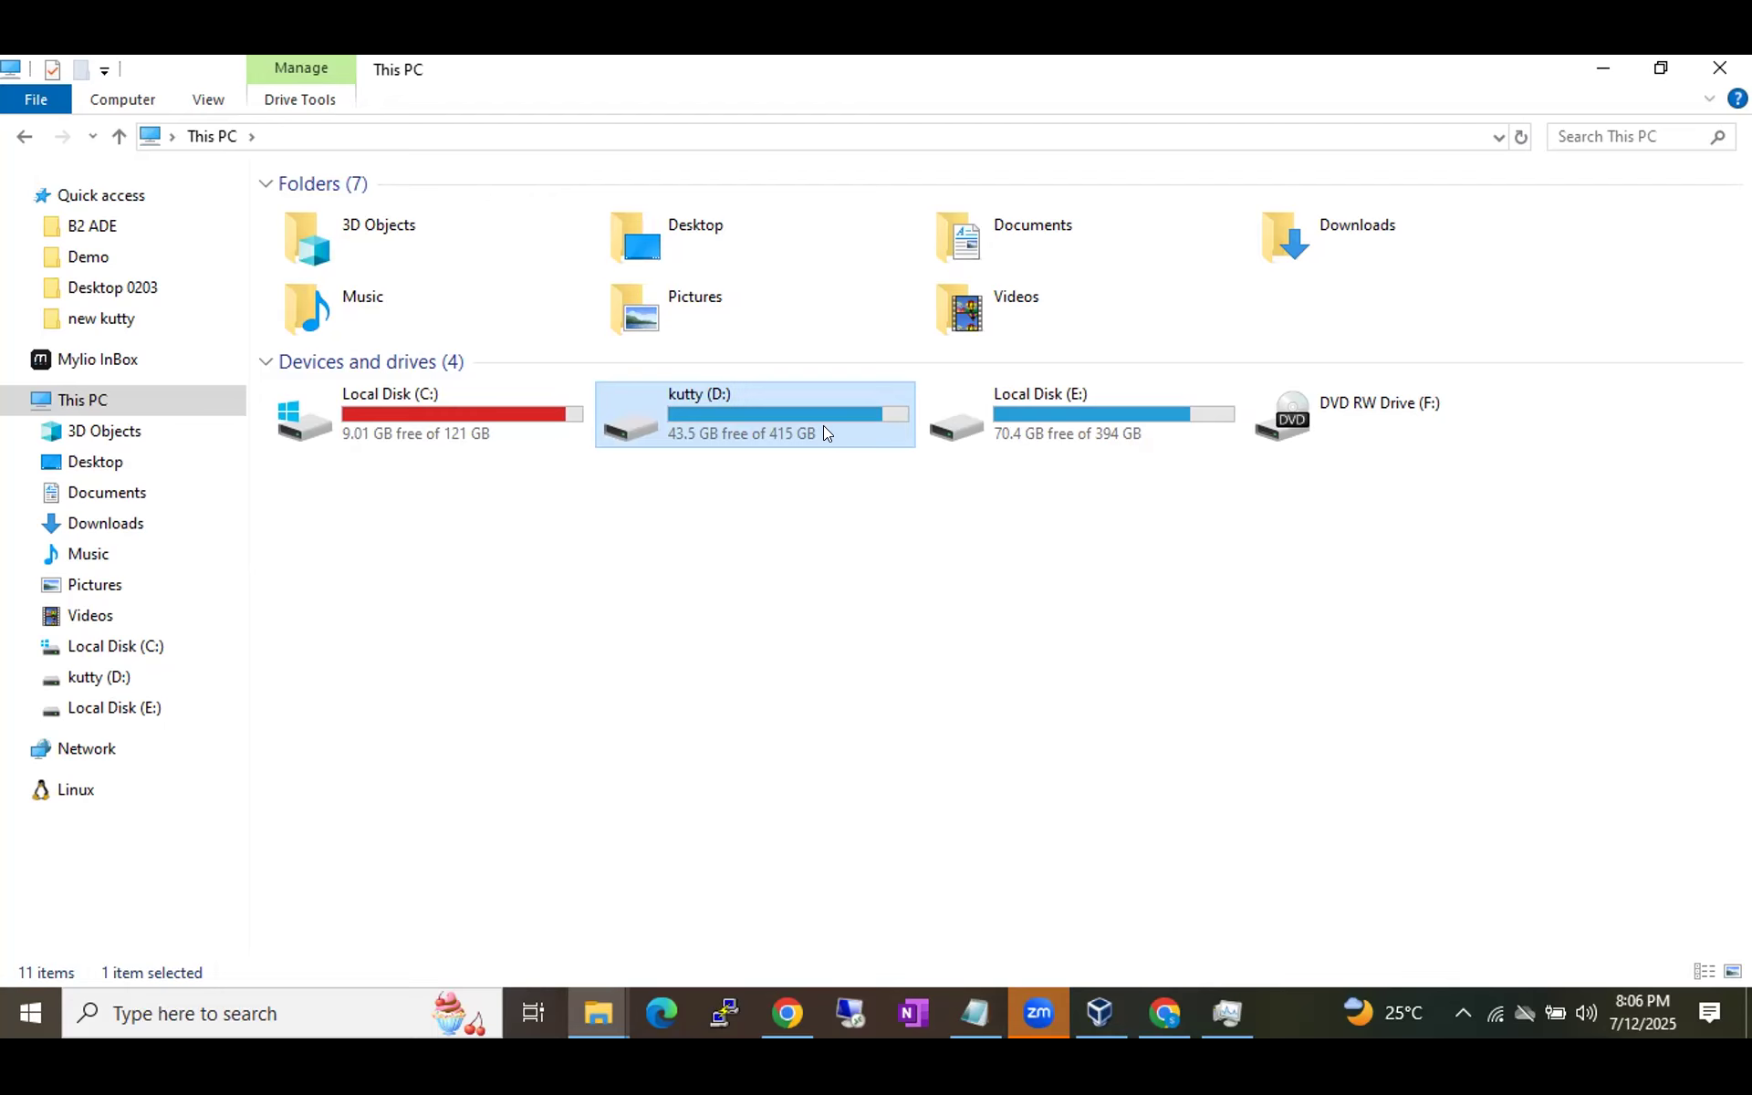
# Switch from File Explorer to VirtualBox Manager, where Batch59VM appears powered off.
pyautogui.click(1098, 1012)
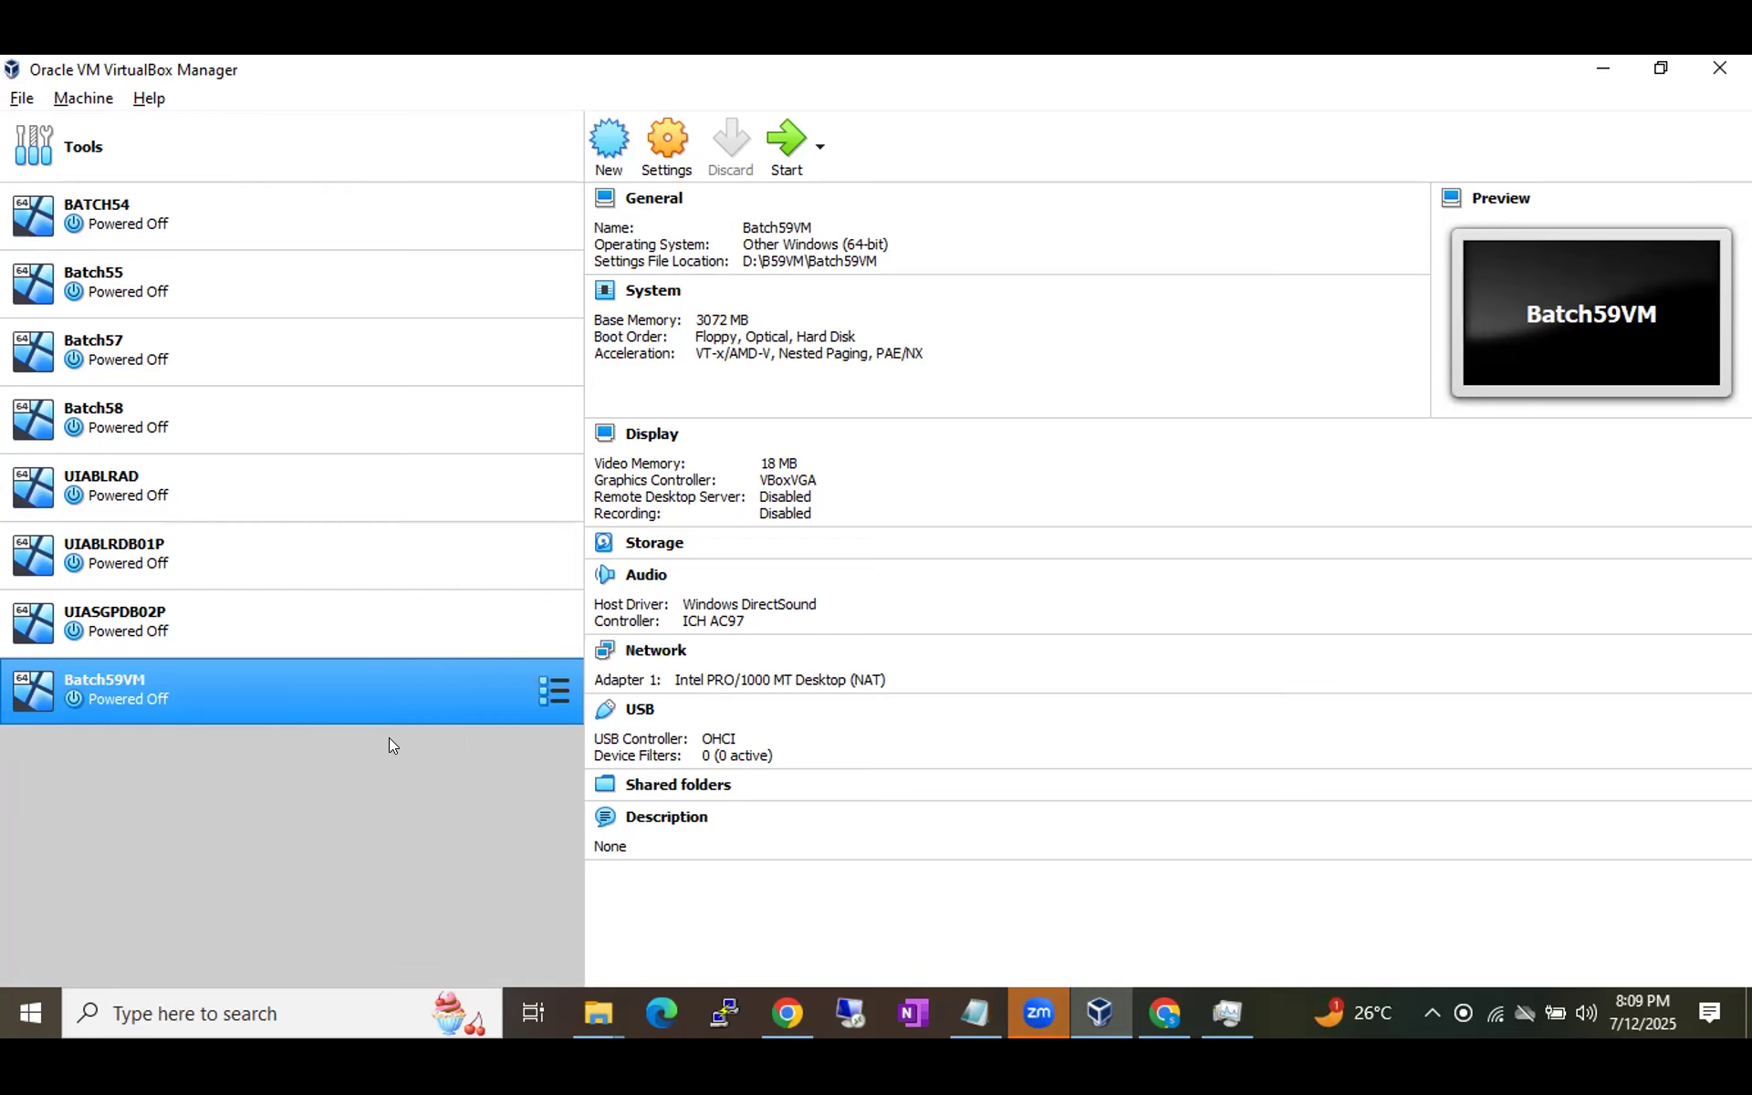
# In Batch59VM's Settings under Storage, select the empty IDE optical drive and show its disk choices.
pyautogui.rightClick(272, 679)
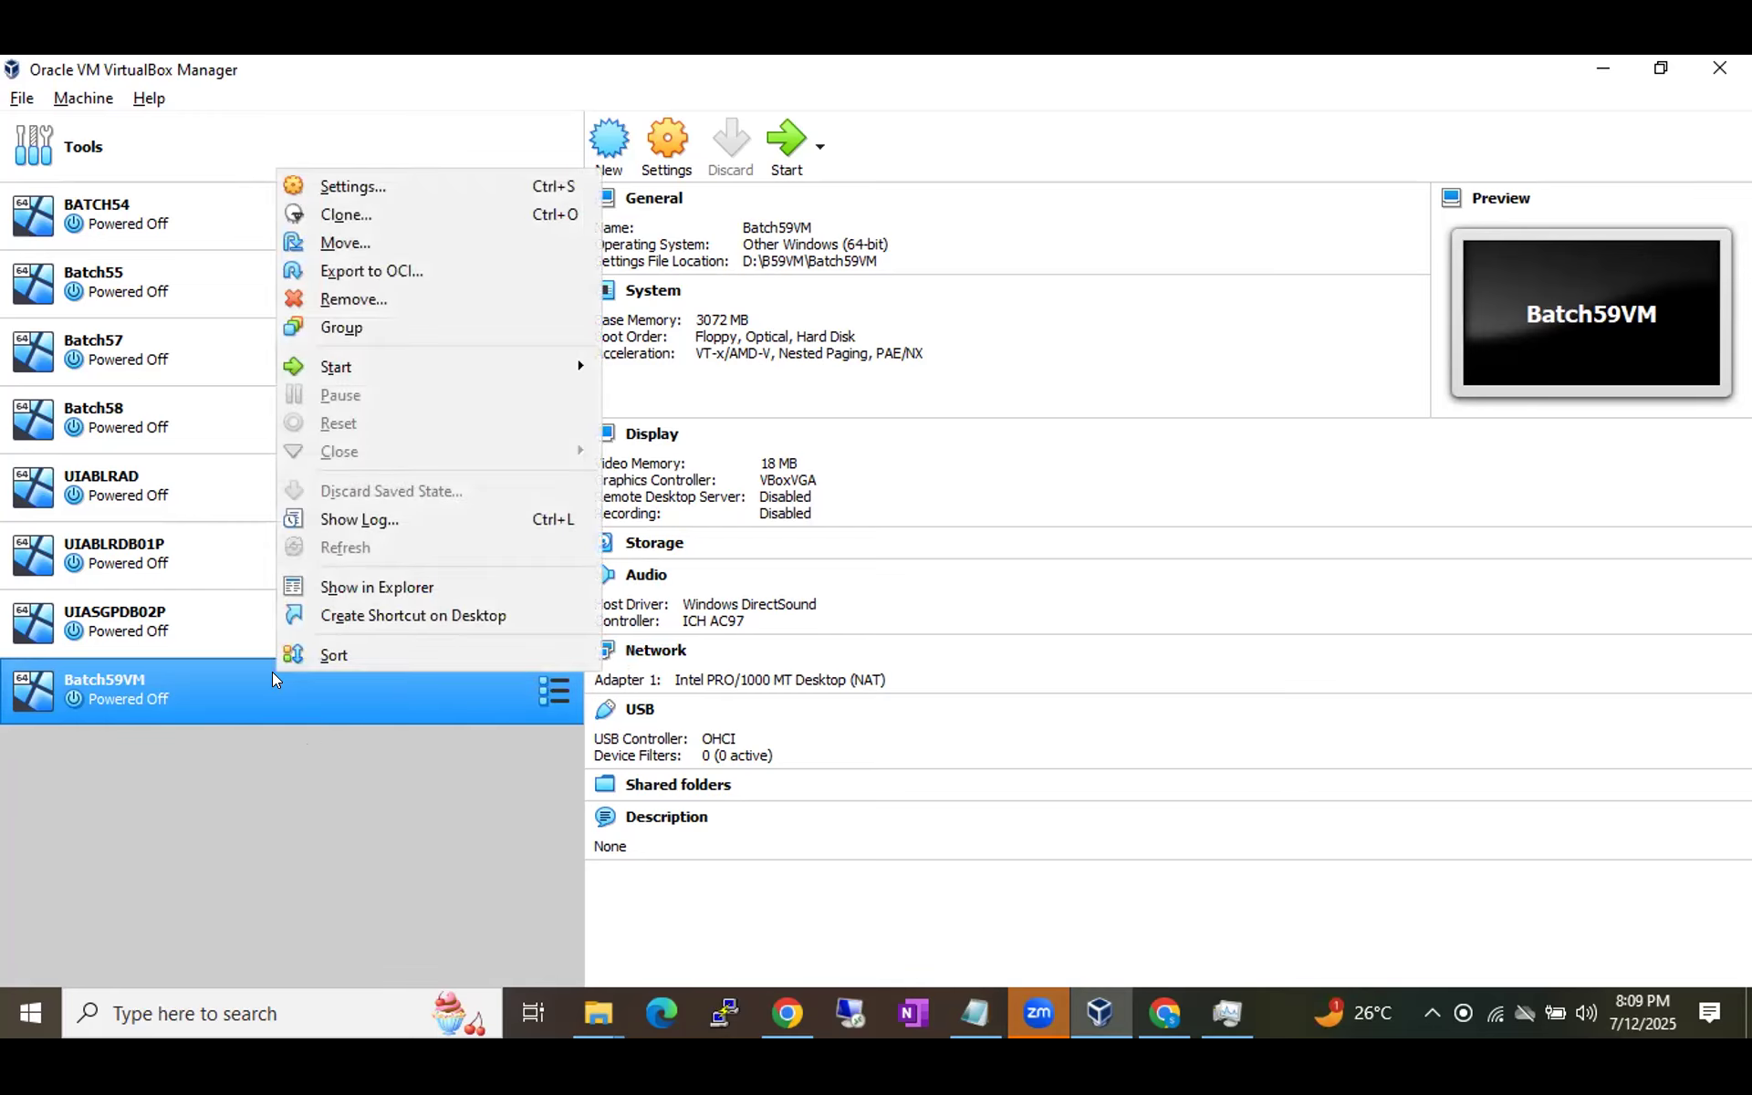
pyautogui.click(177, 675)
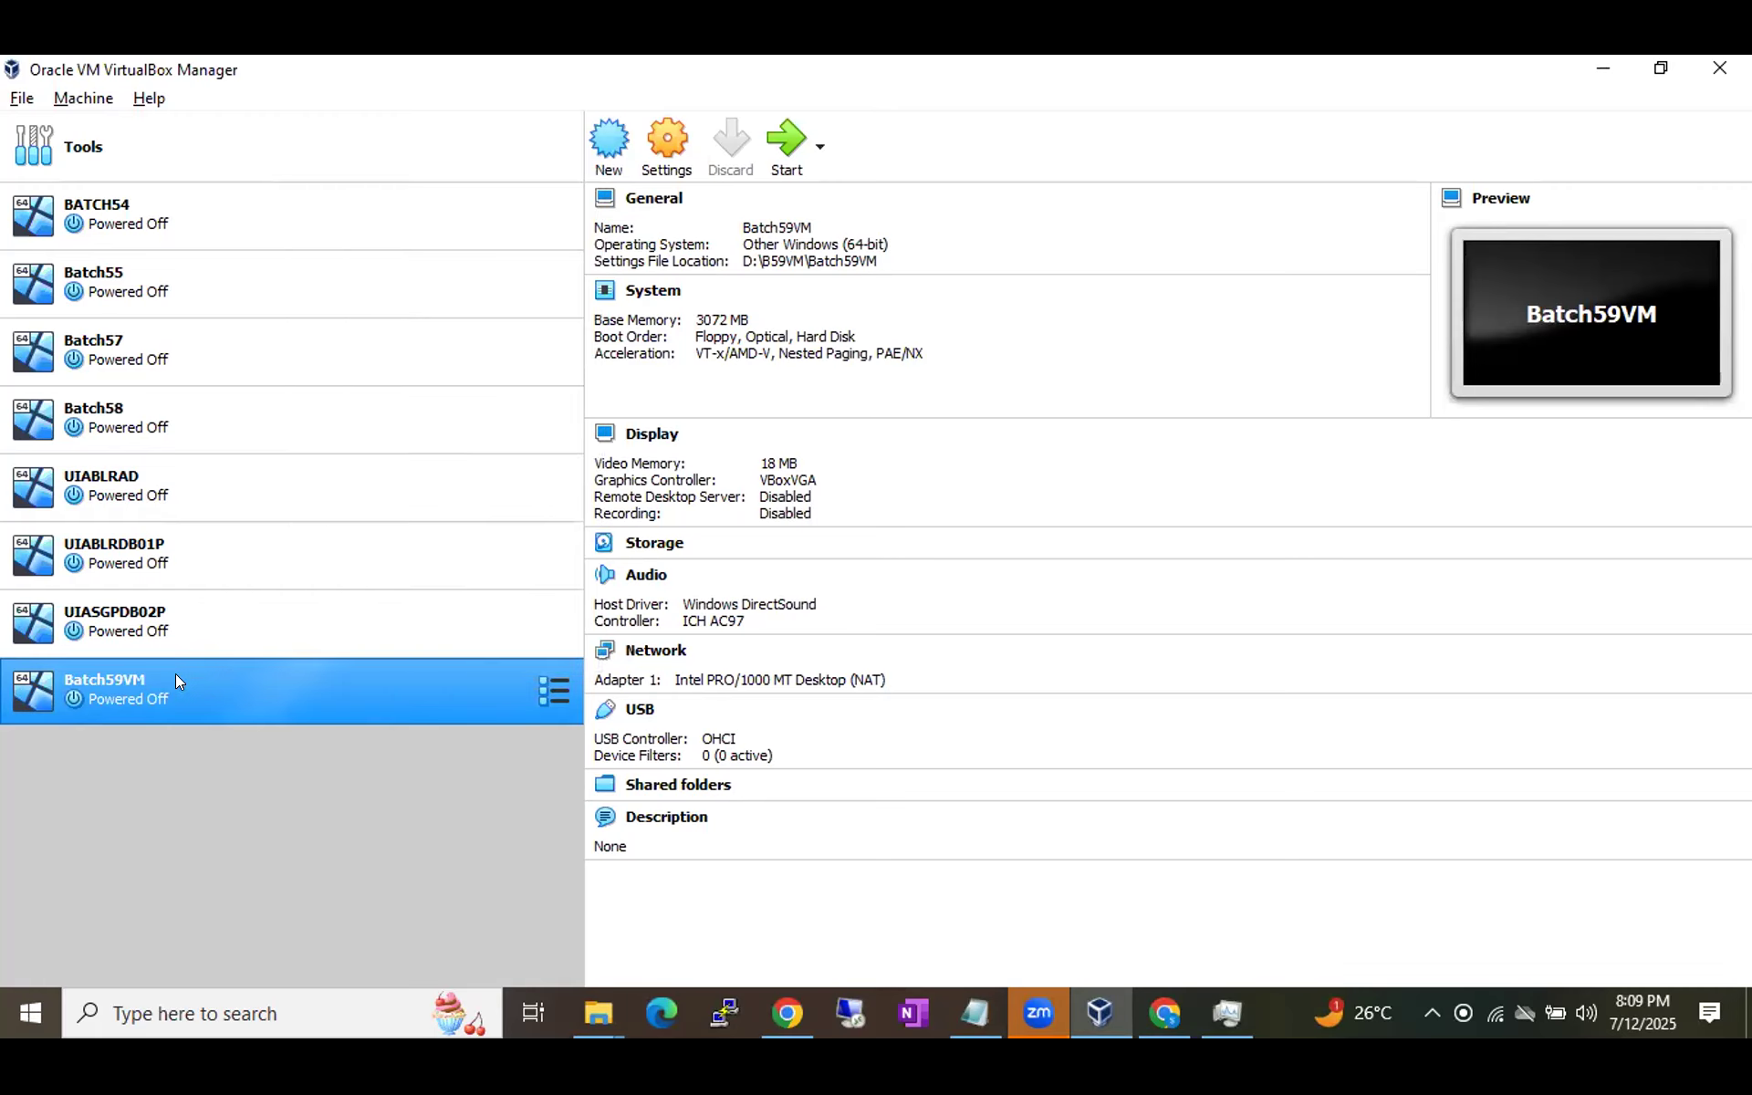
pyautogui.click(659, 144)
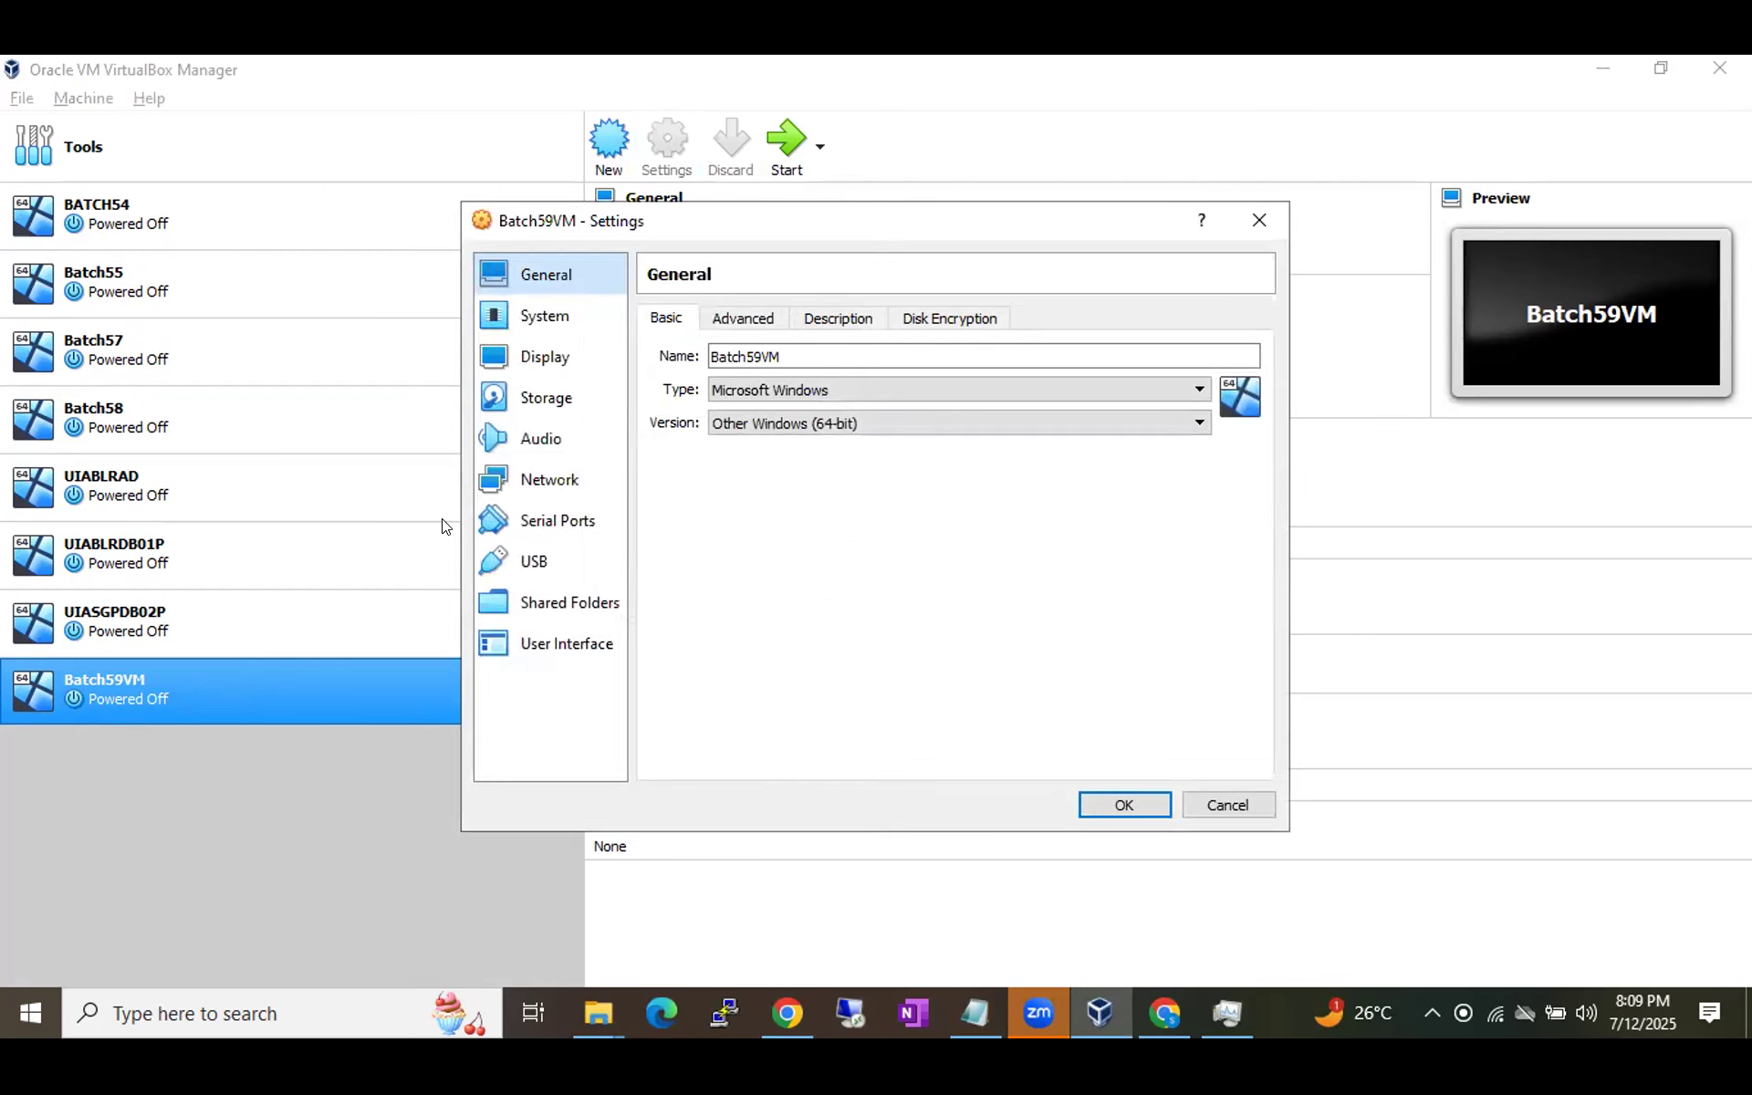
pyautogui.click(547, 398)
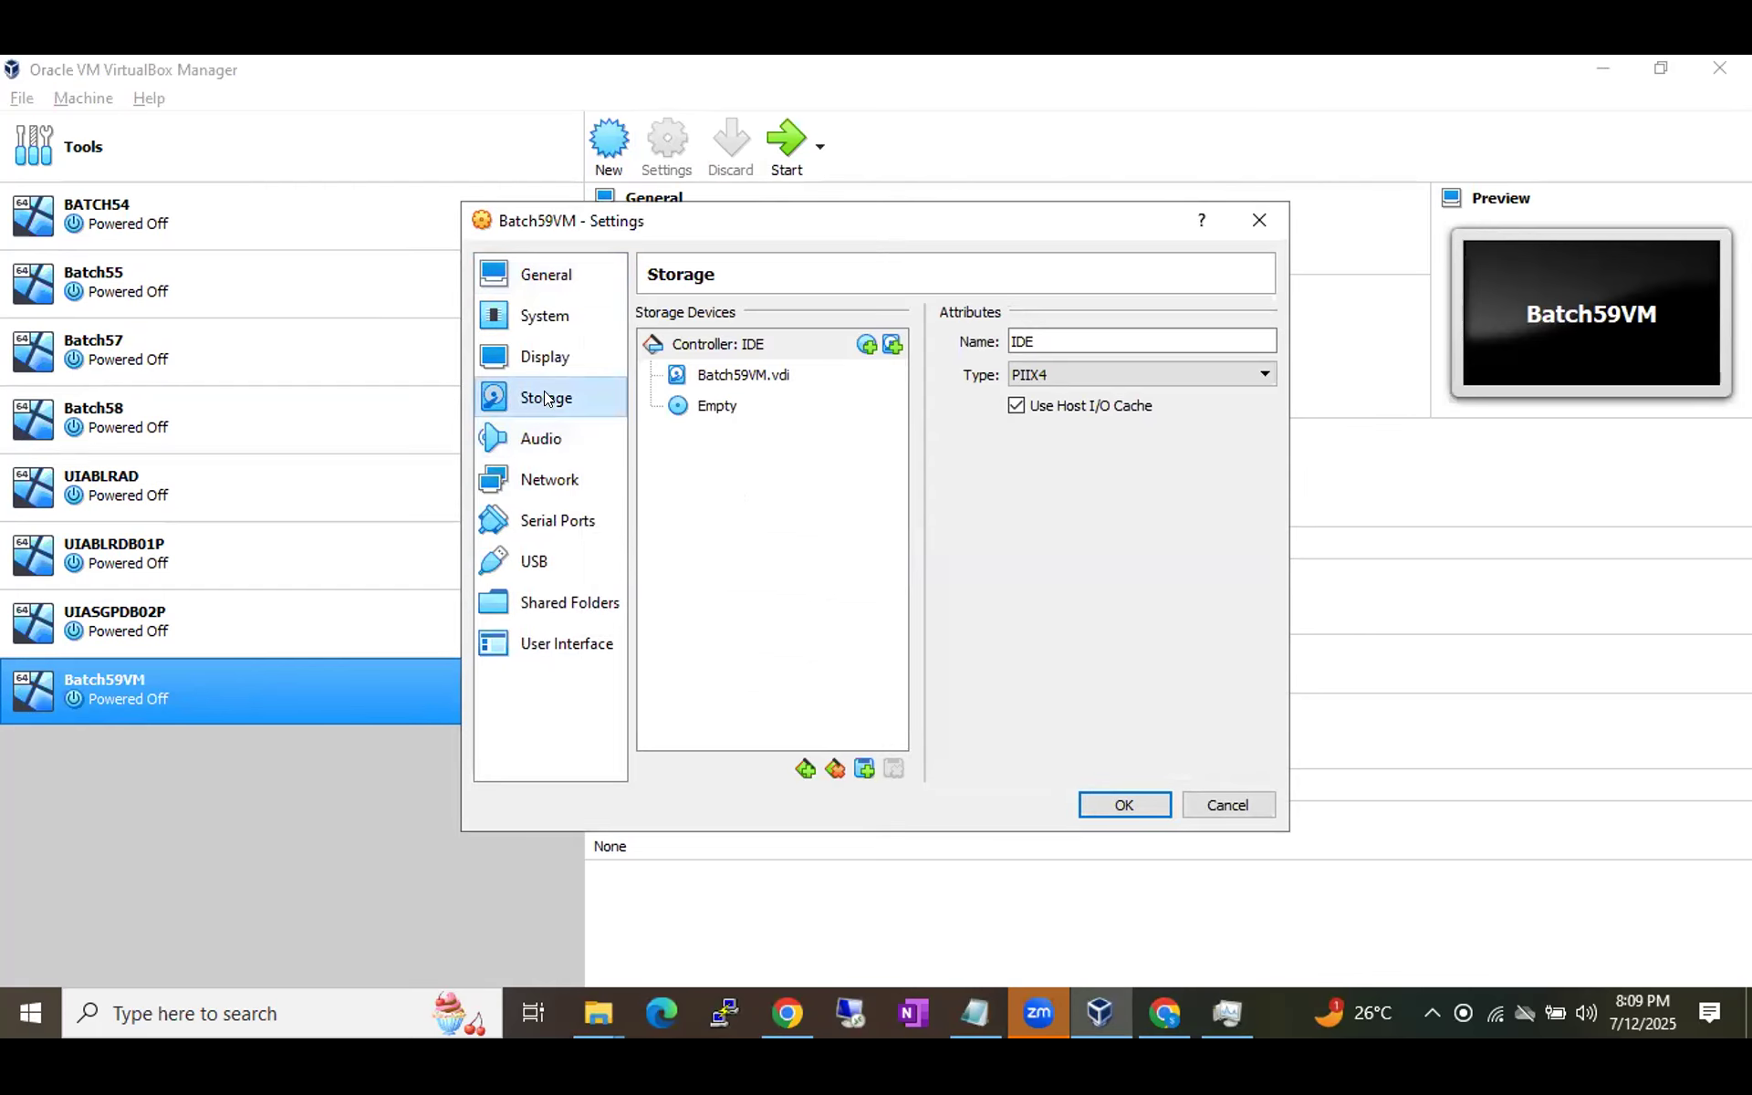
pyautogui.click(739, 398)
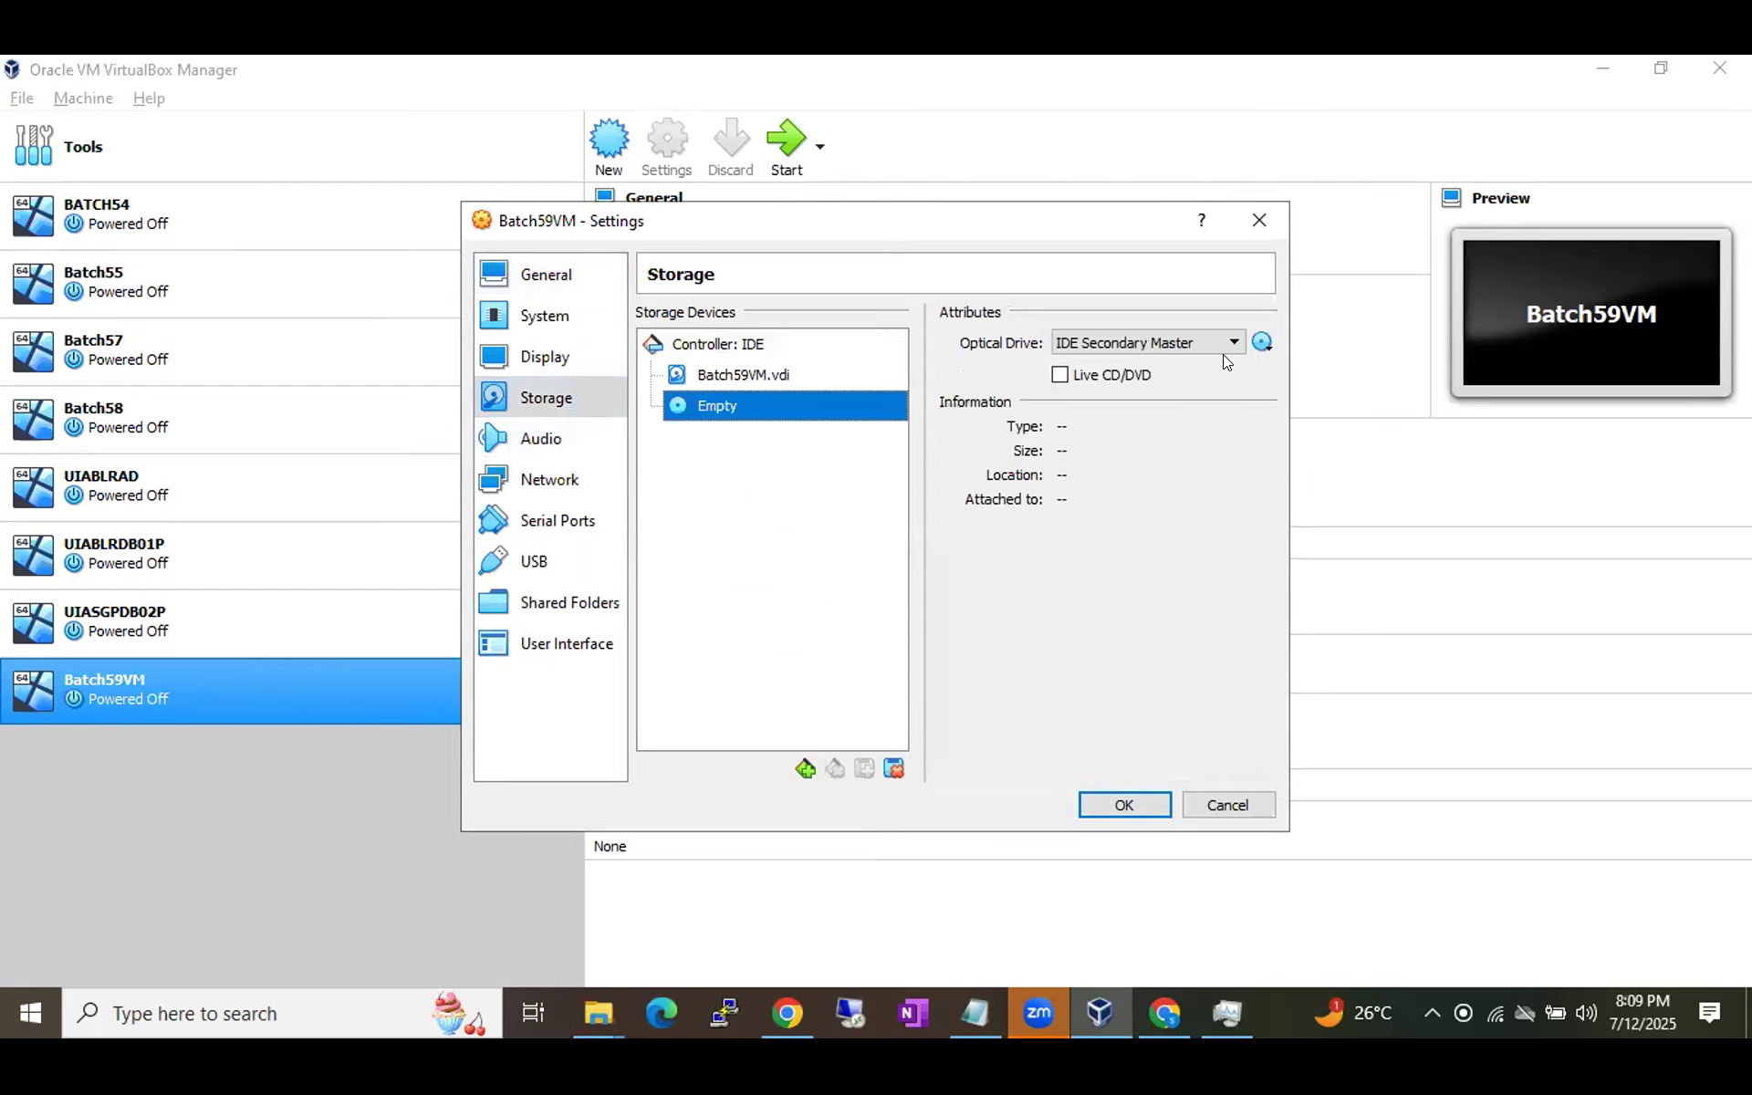
pyautogui.click(1263, 342)
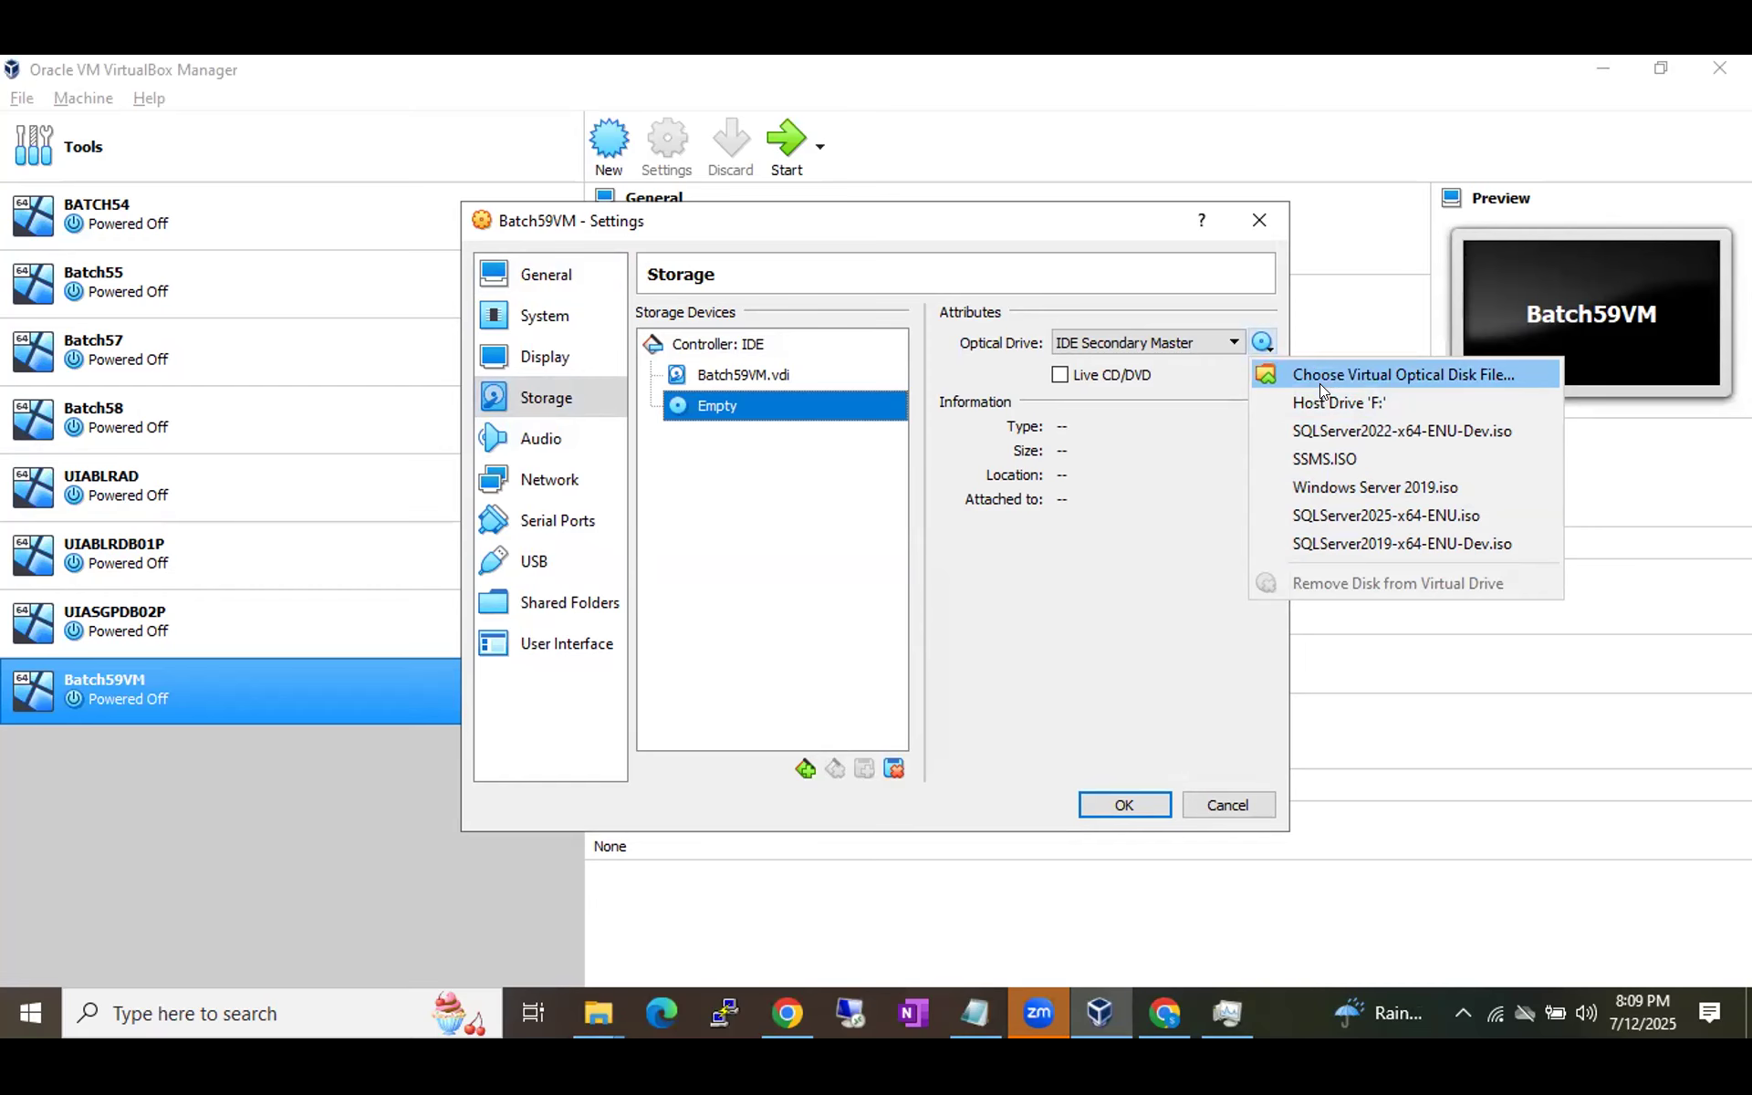
# Attach Windows Server 2019.iso from the Media_x64 folder to the optical drive.
pyautogui.click(1320, 385)
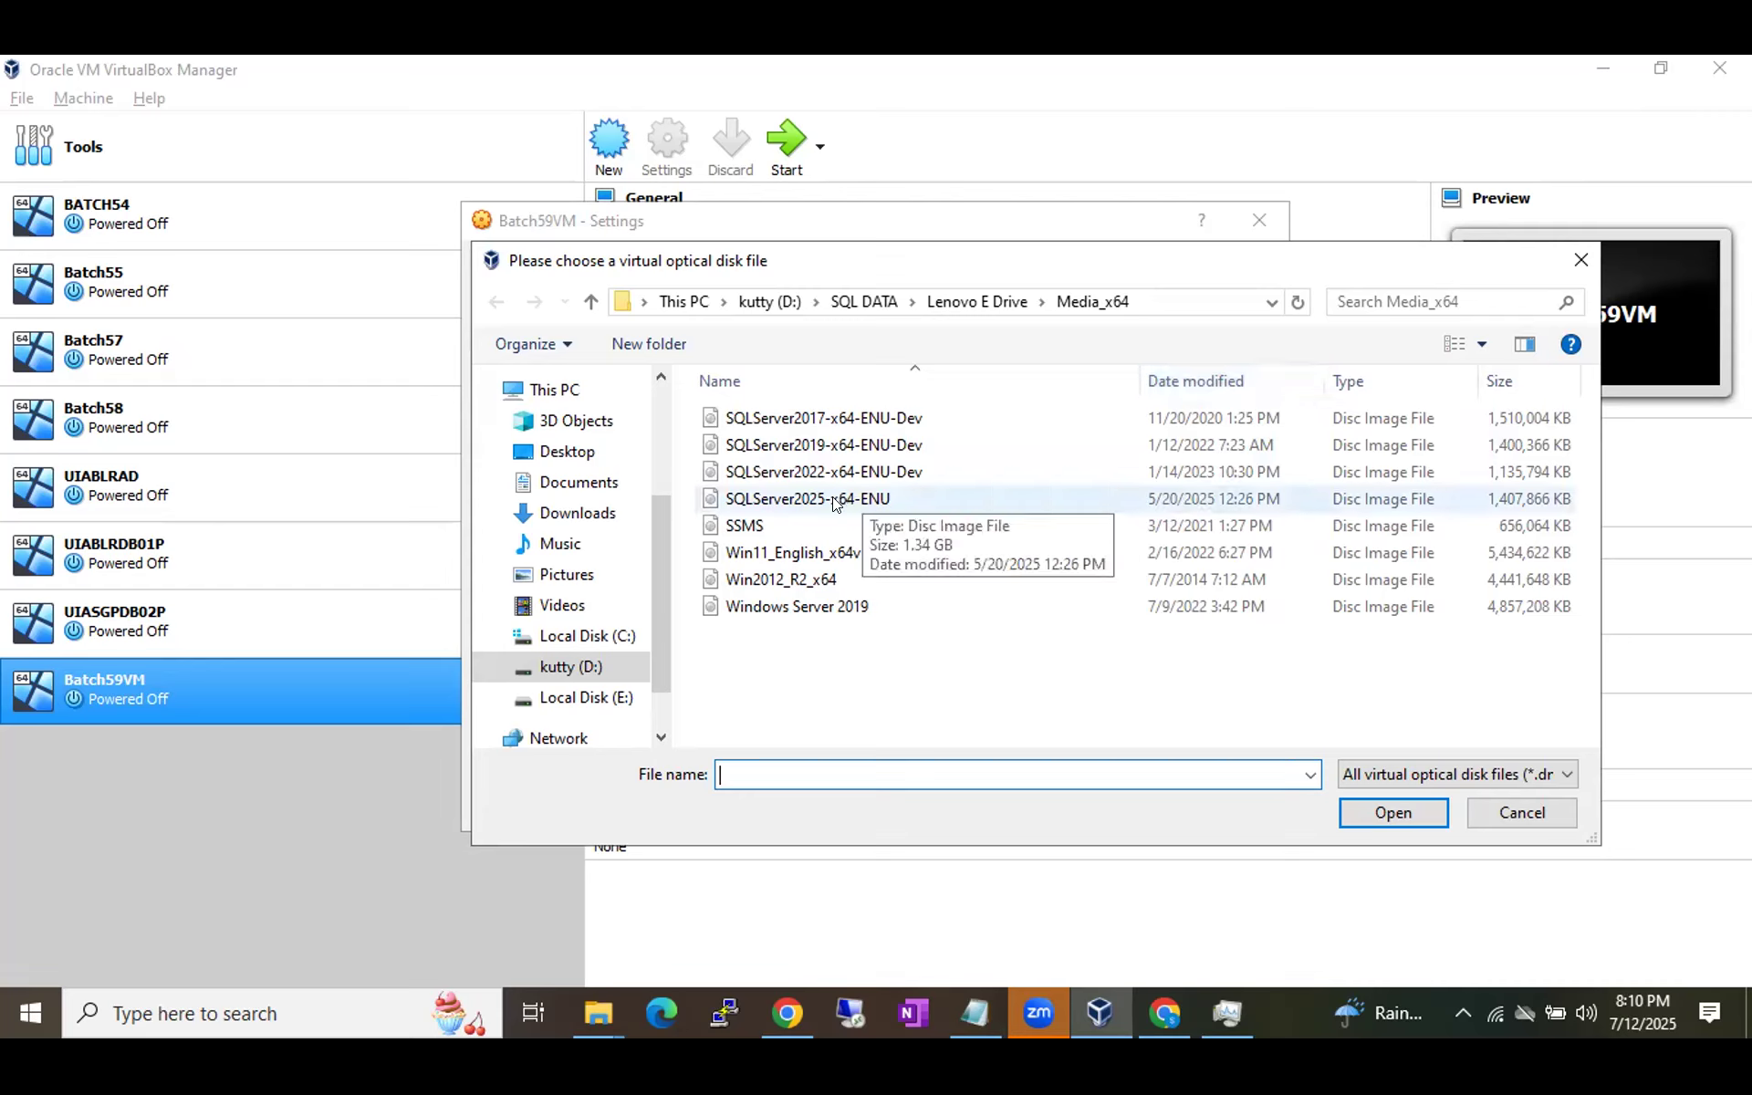
pyautogui.click(739, 612)
pyautogui.click(740, 606)
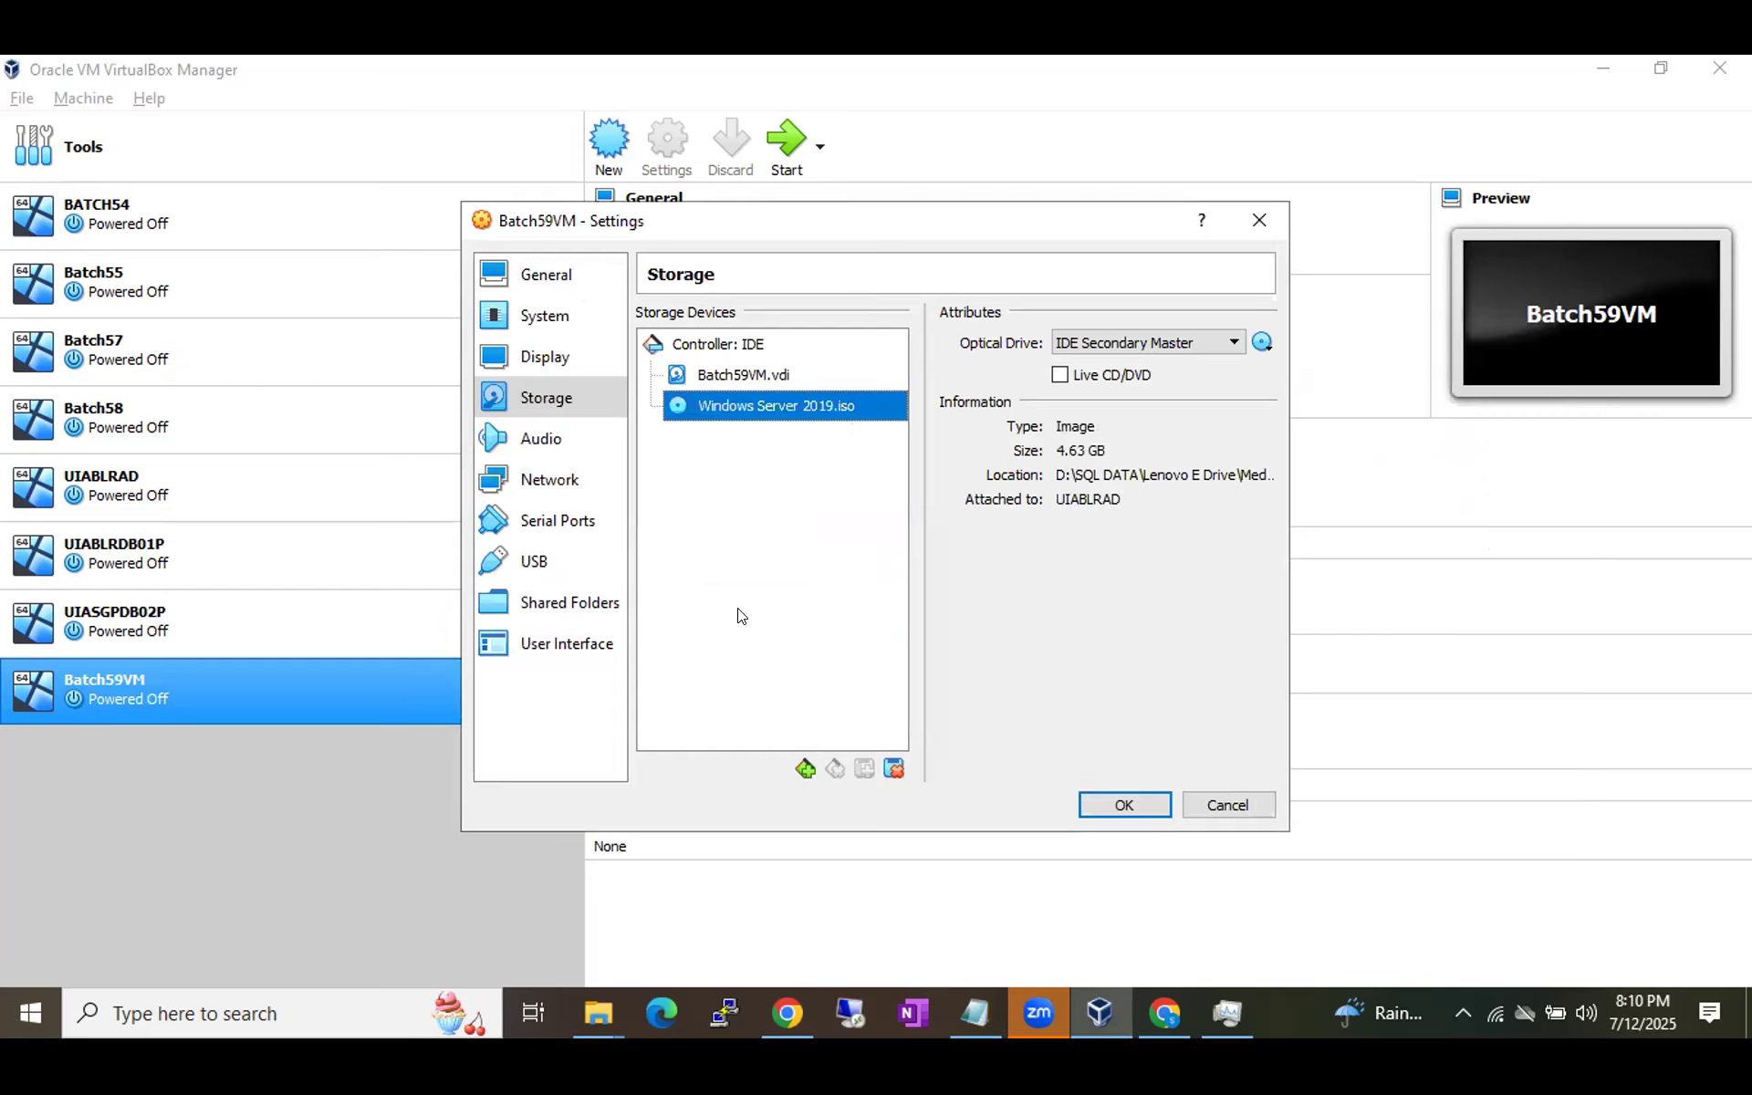
# Save the storage settings and start Batch59VM so it boots from the Windows Server 2019 image.
pyautogui.click(1094, 806)
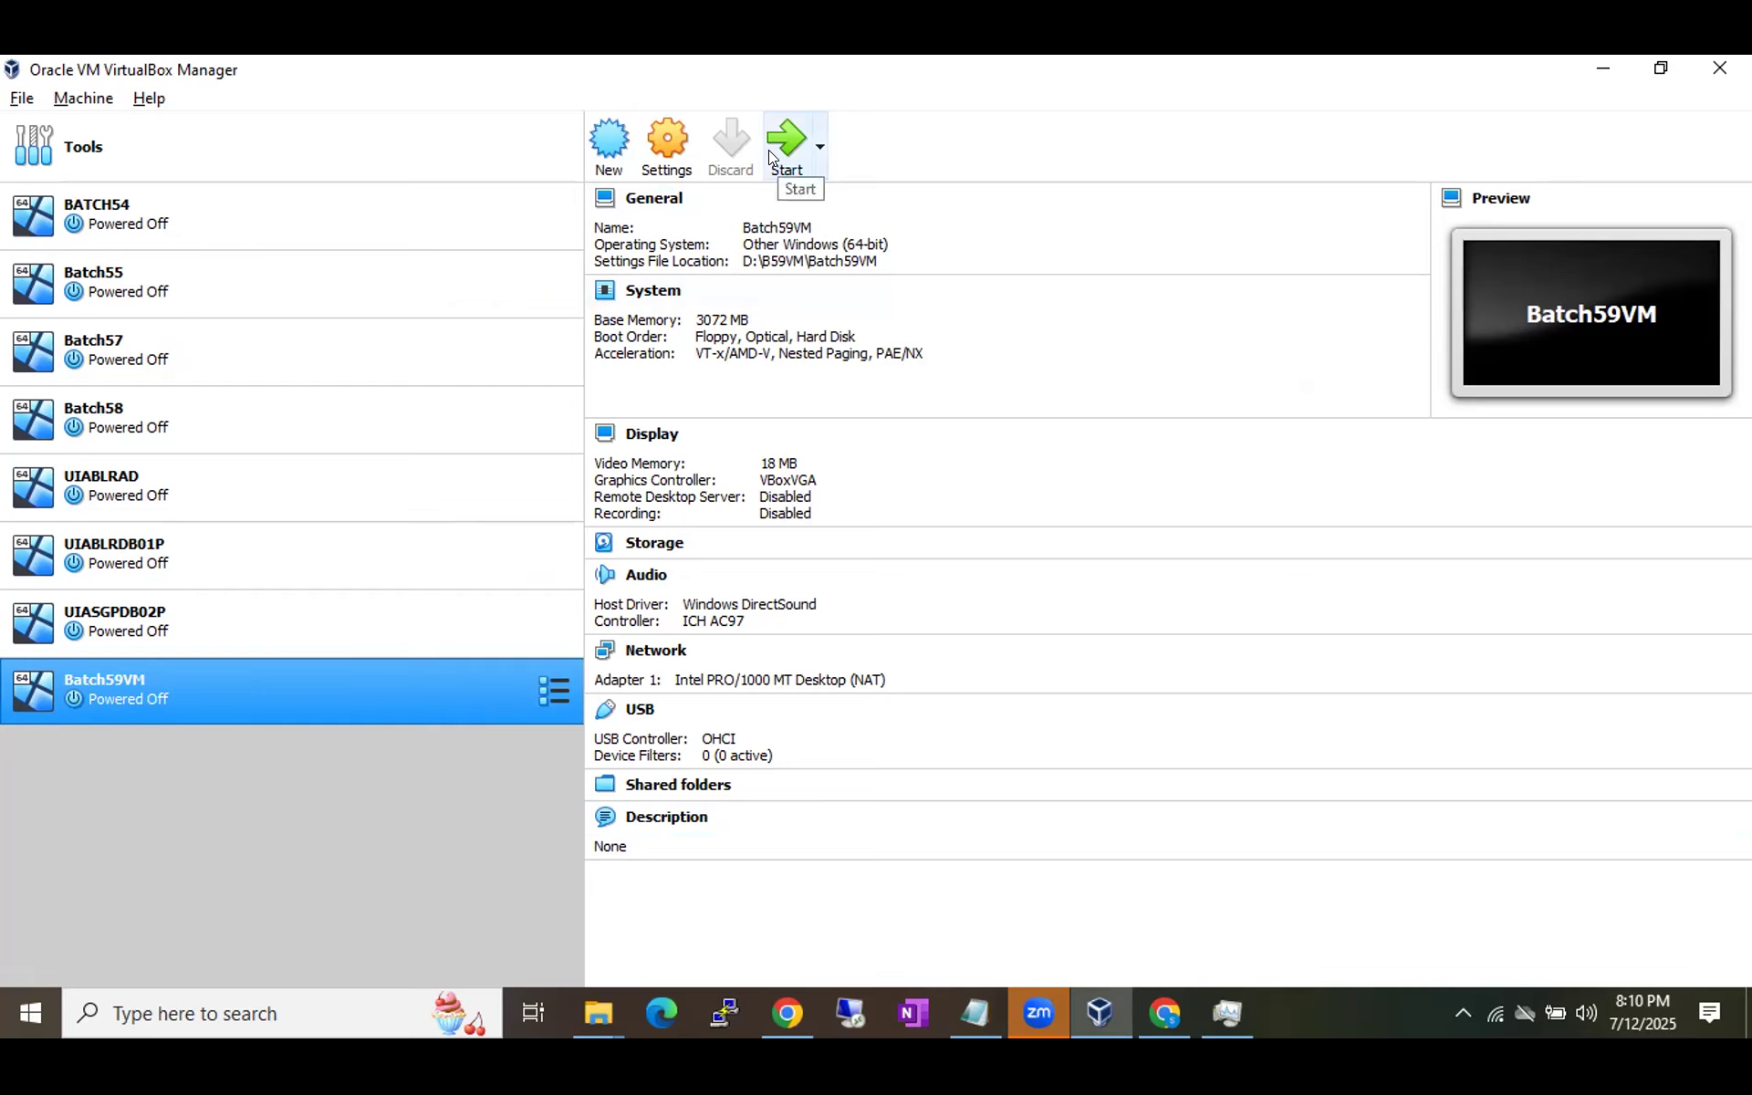
pyautogui.doubleClick(294, 681)
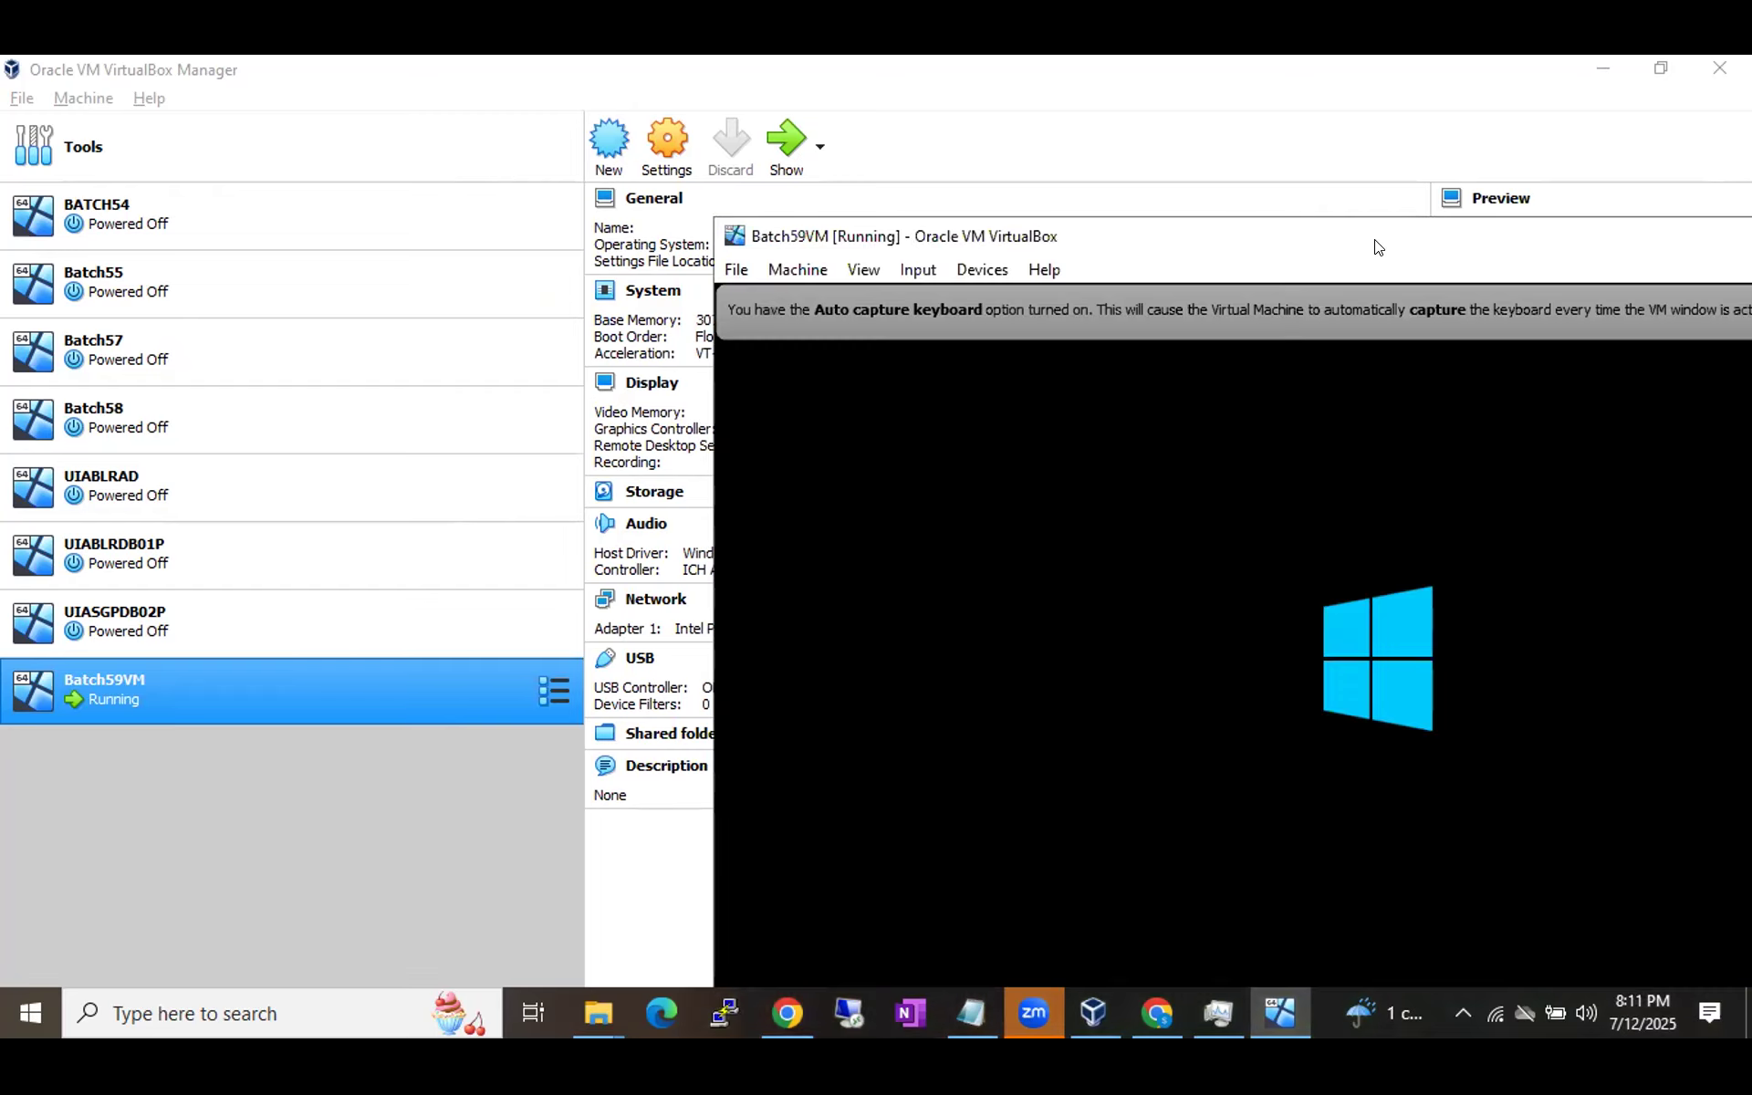
# Move the Batch59VM console window up and left while it boots into Windows Setup.
pyautogui.moveTo(1381, 249); pyautogui.dragTo(914, 111)
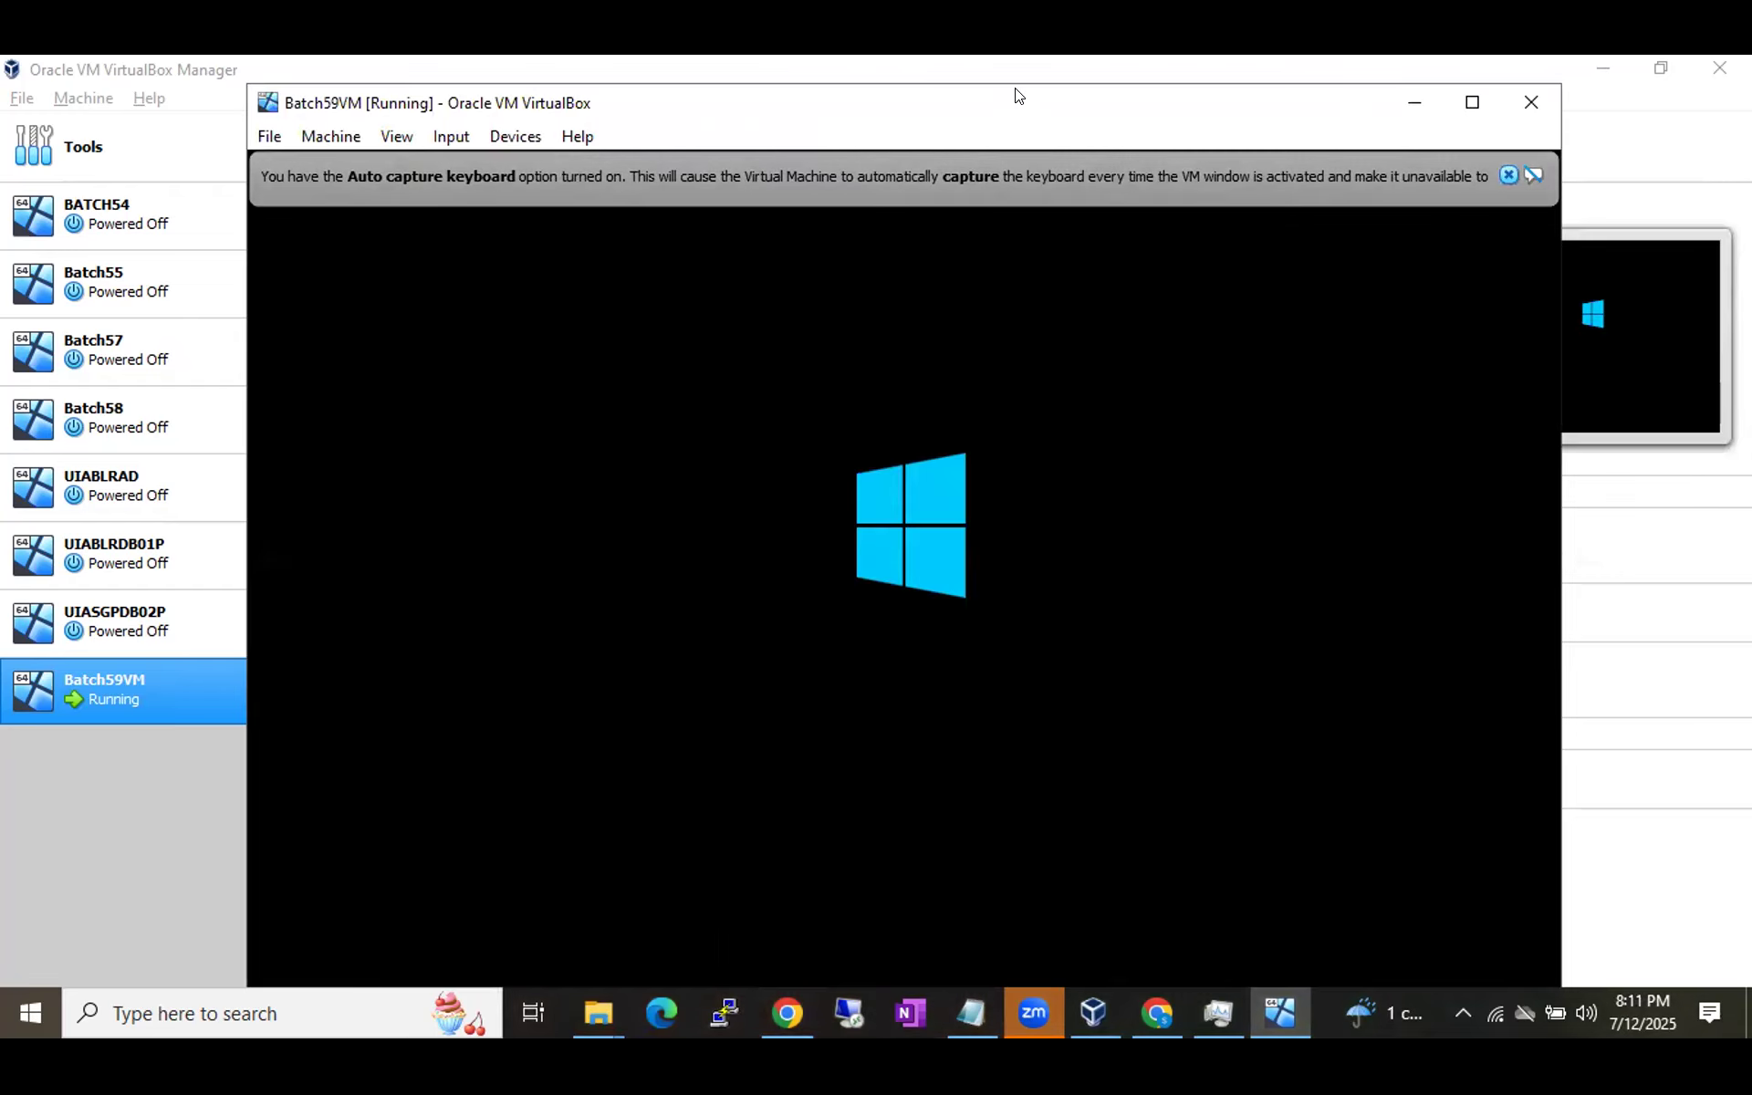
pyautogui.moveTo(1019, 95); pyautogui.dragTo(1008, 88)
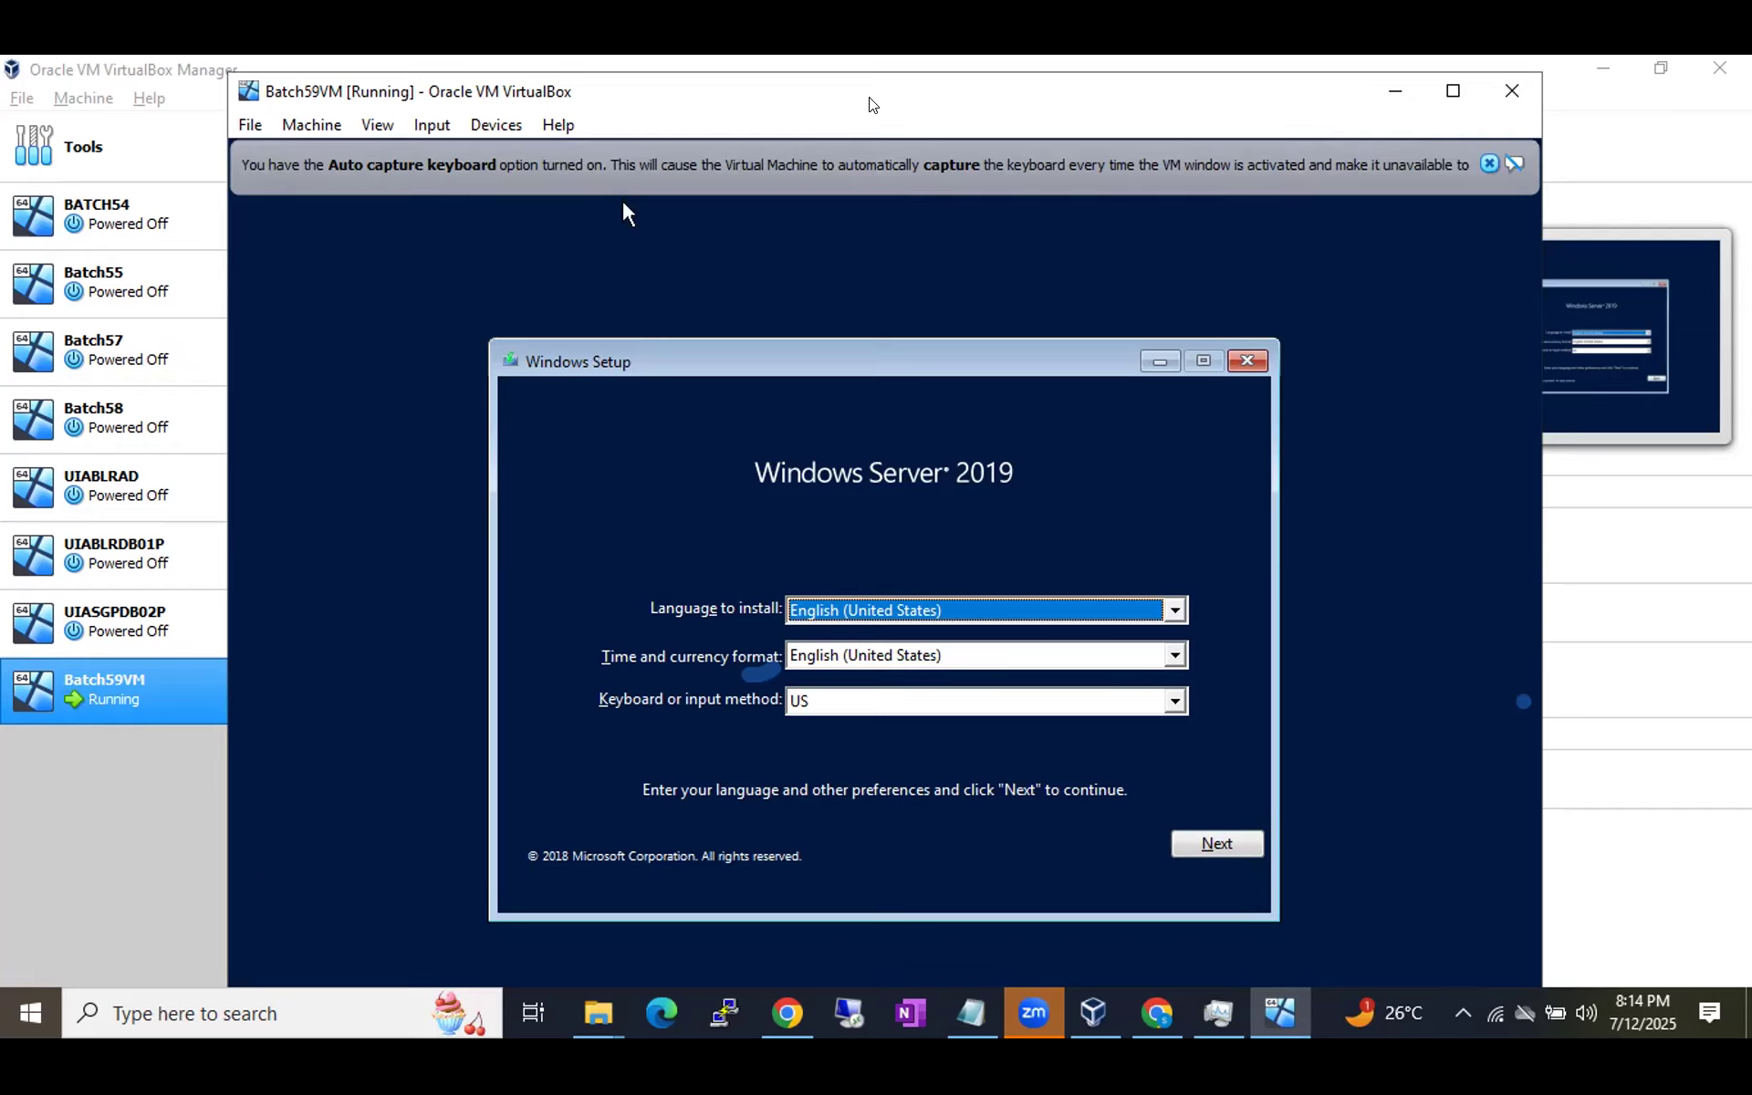
# Keep English (United States) with the US keyboard and choose Install now.
pyautogui.moveTo(866, 101); pyautogui.dragTo(842, 87)
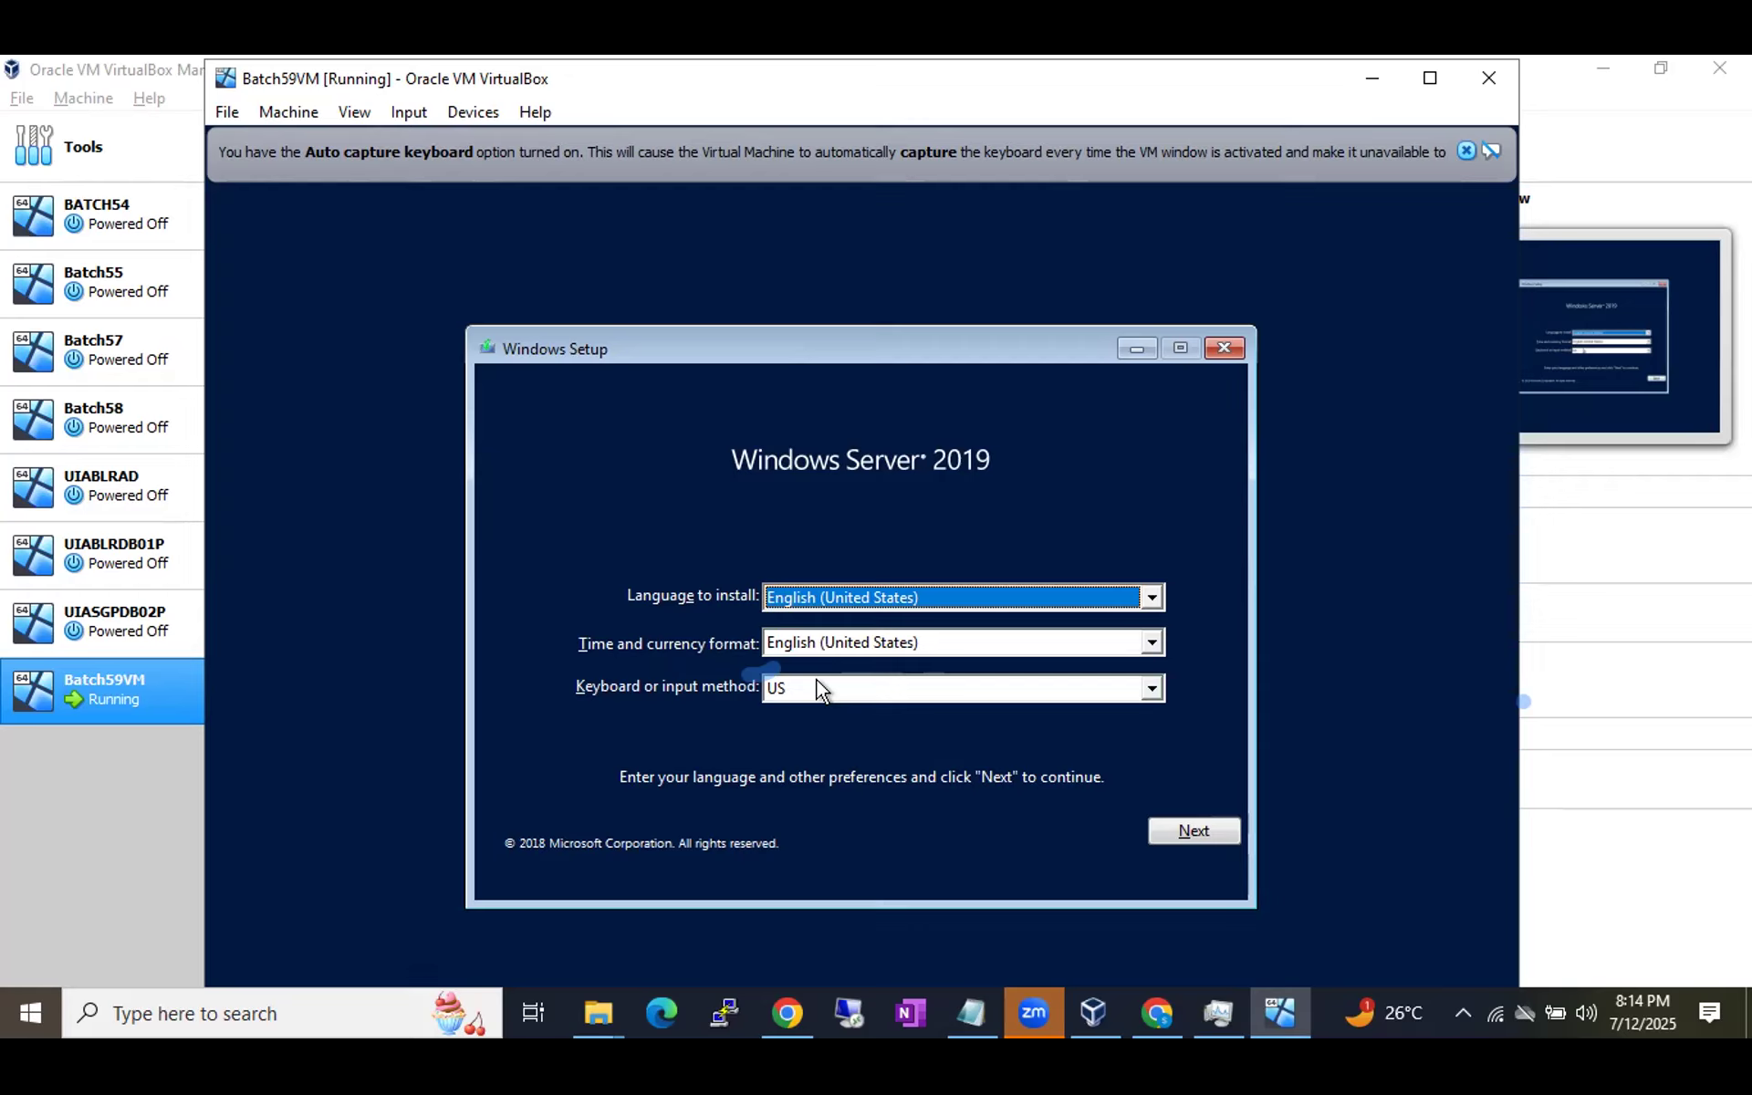
pyautogui.click(1184, 837)
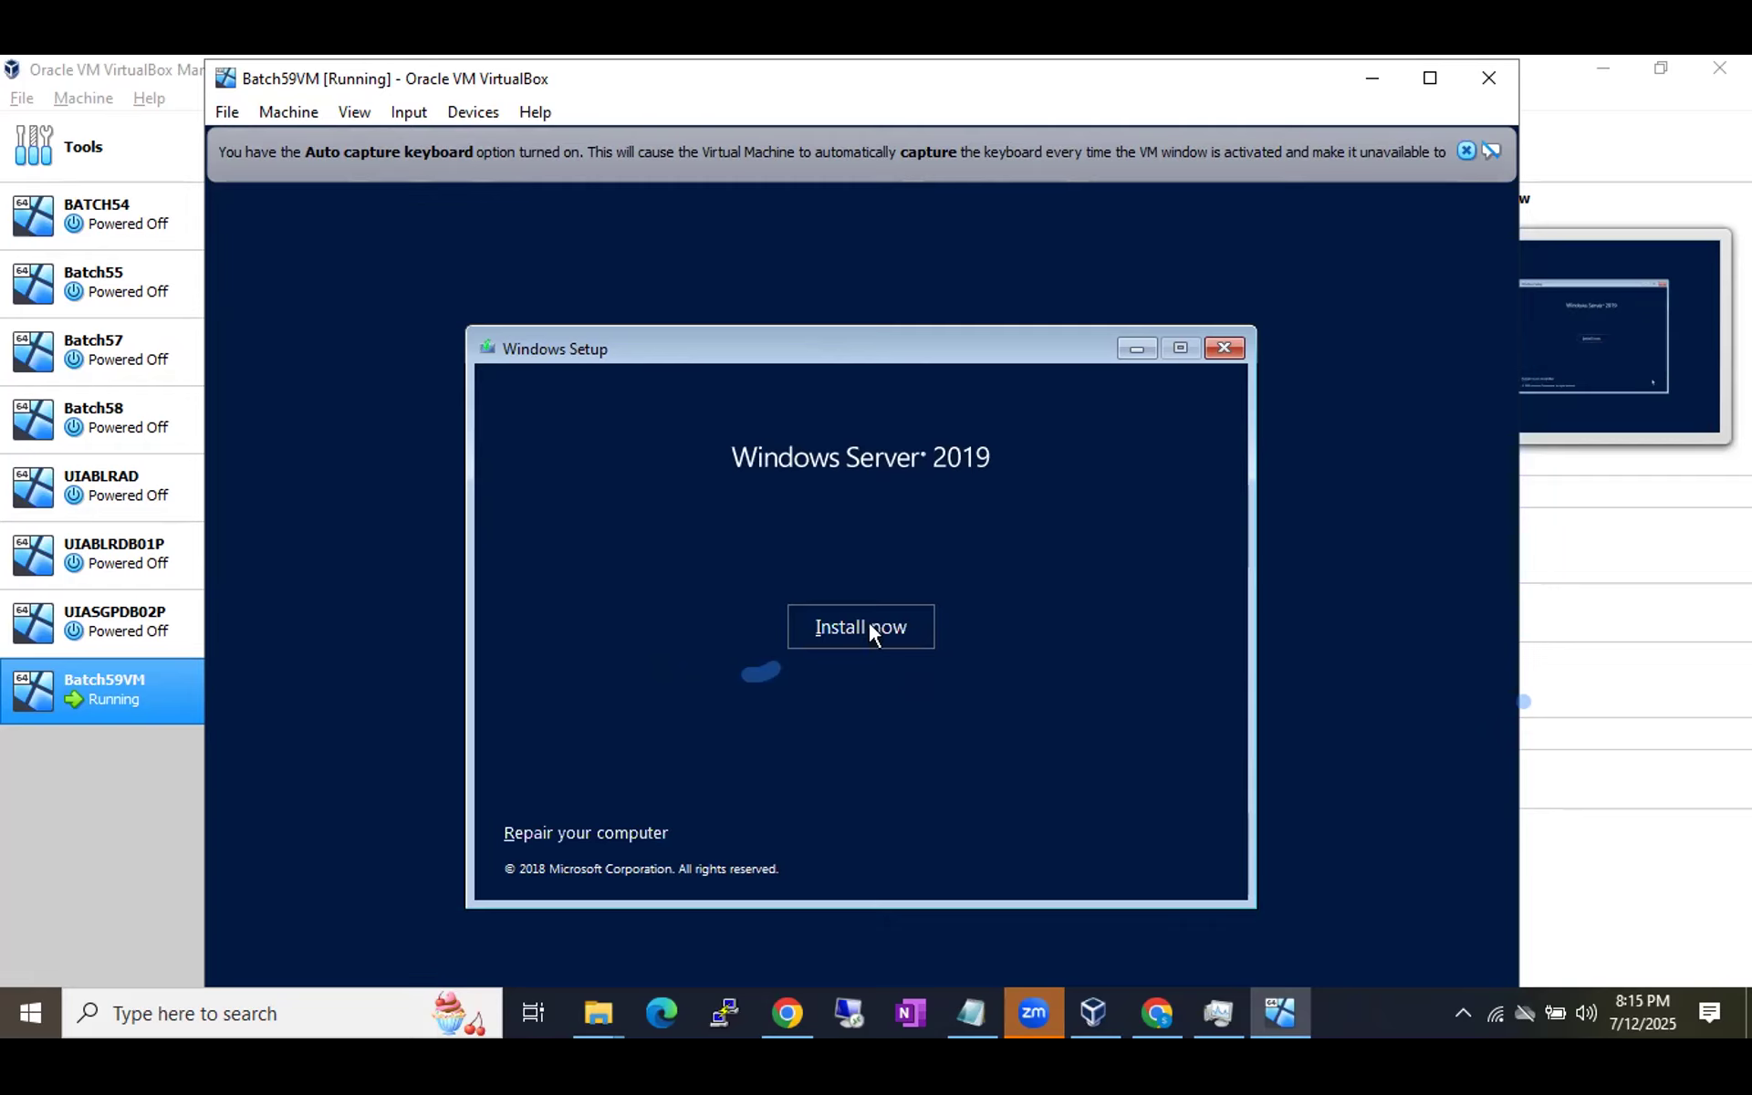
pyautogui.click(872, 626)
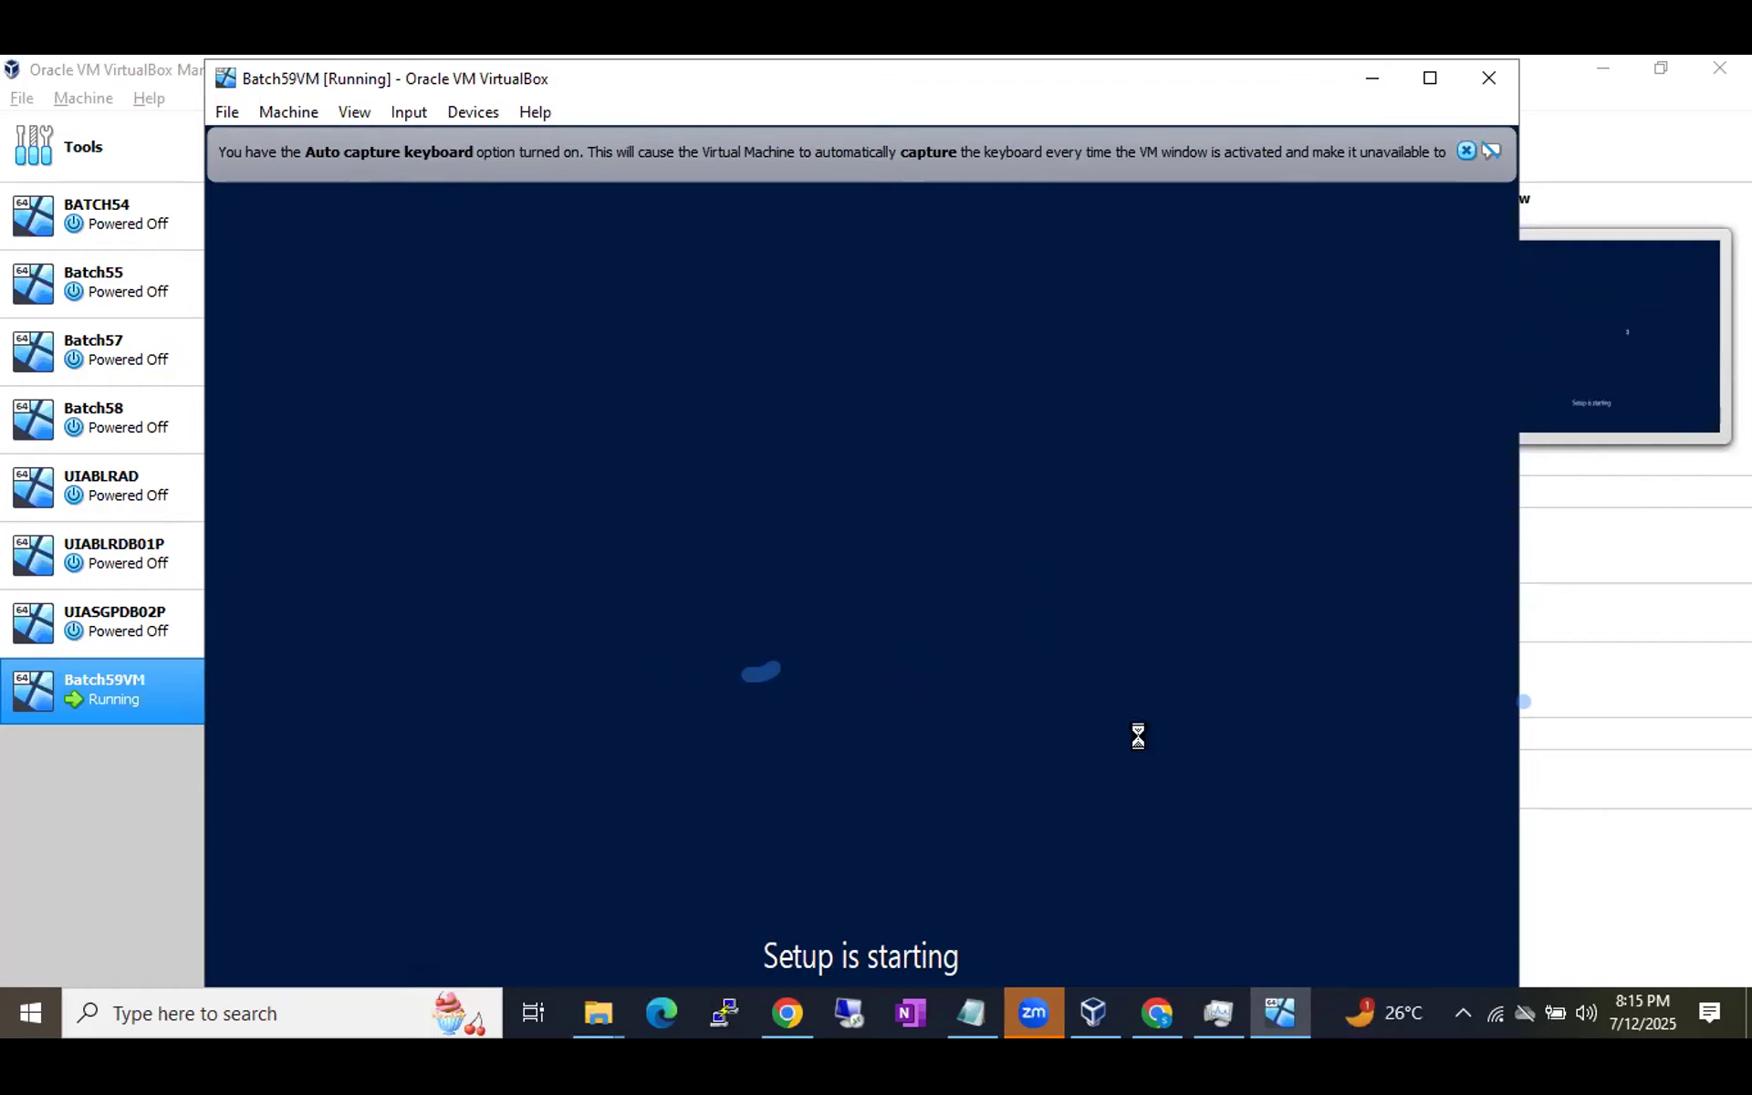
# Refocus the VM window until Setup lists the Windows Server 2019 editions.
pyautogui.click(1318, 1006)
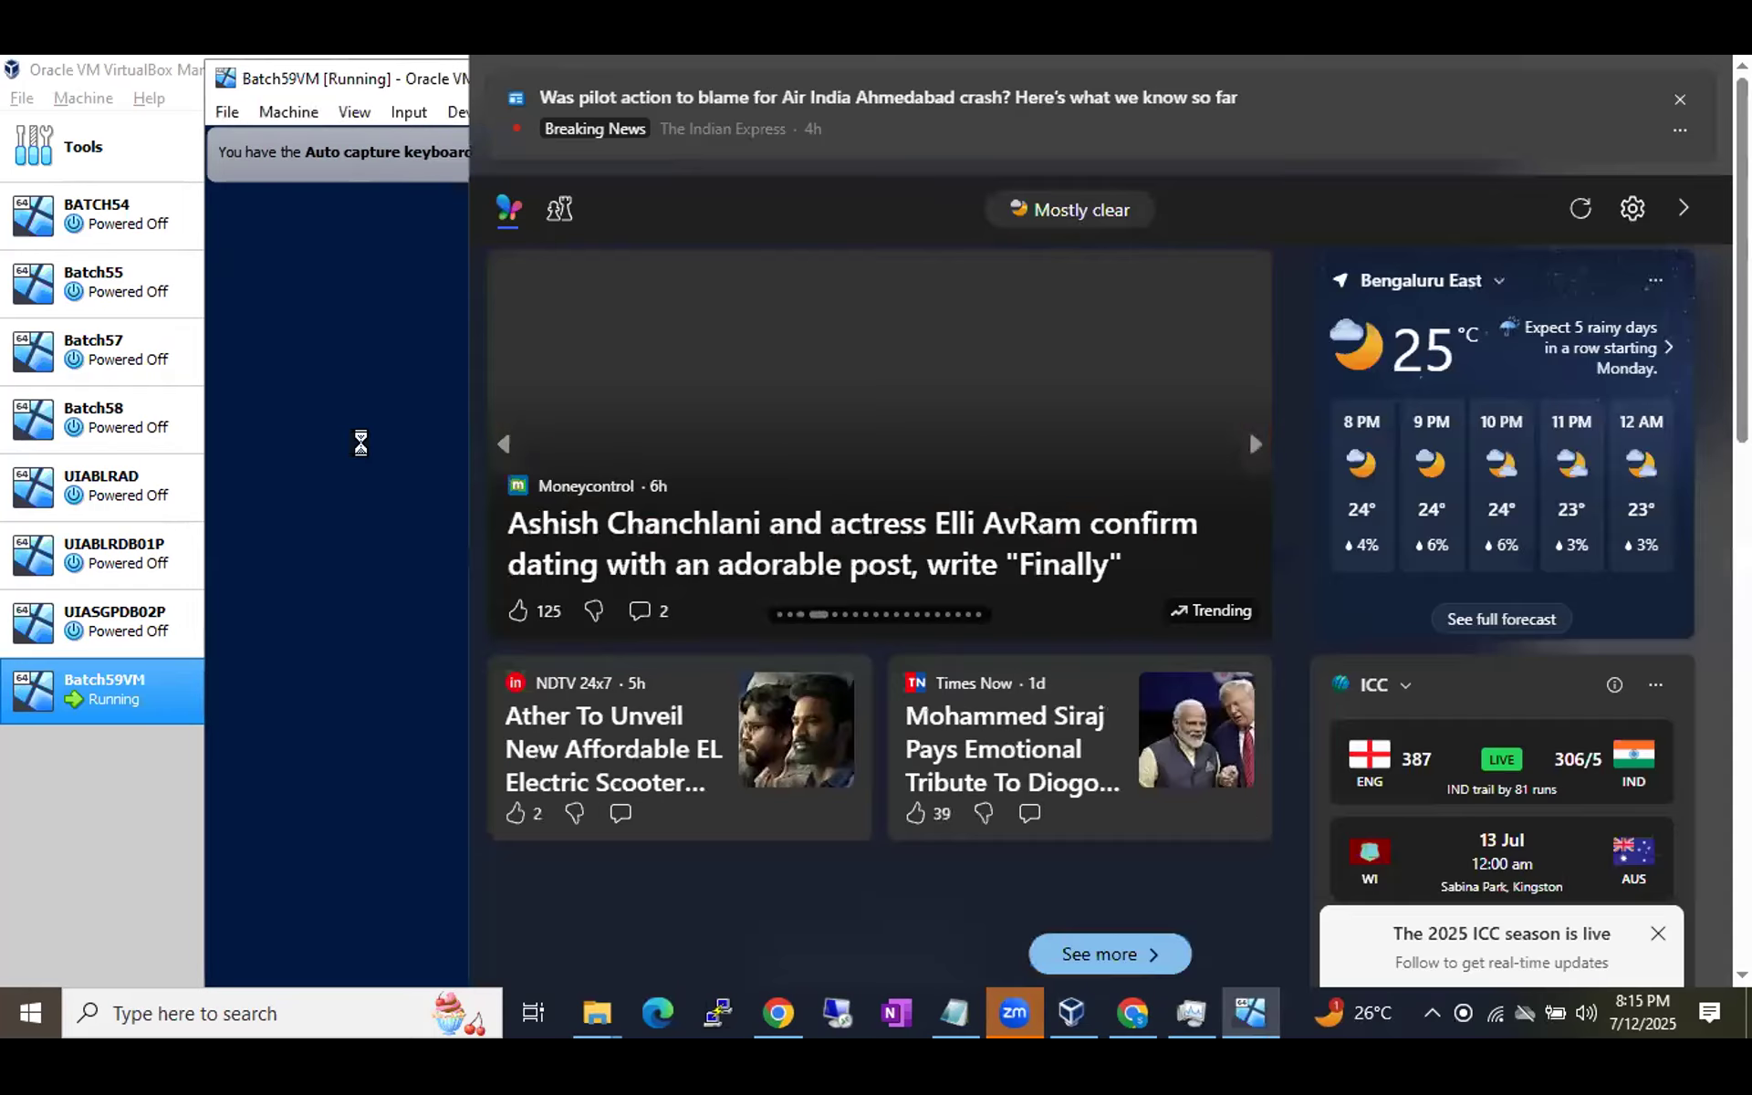
pyautogui.click(366, 439)
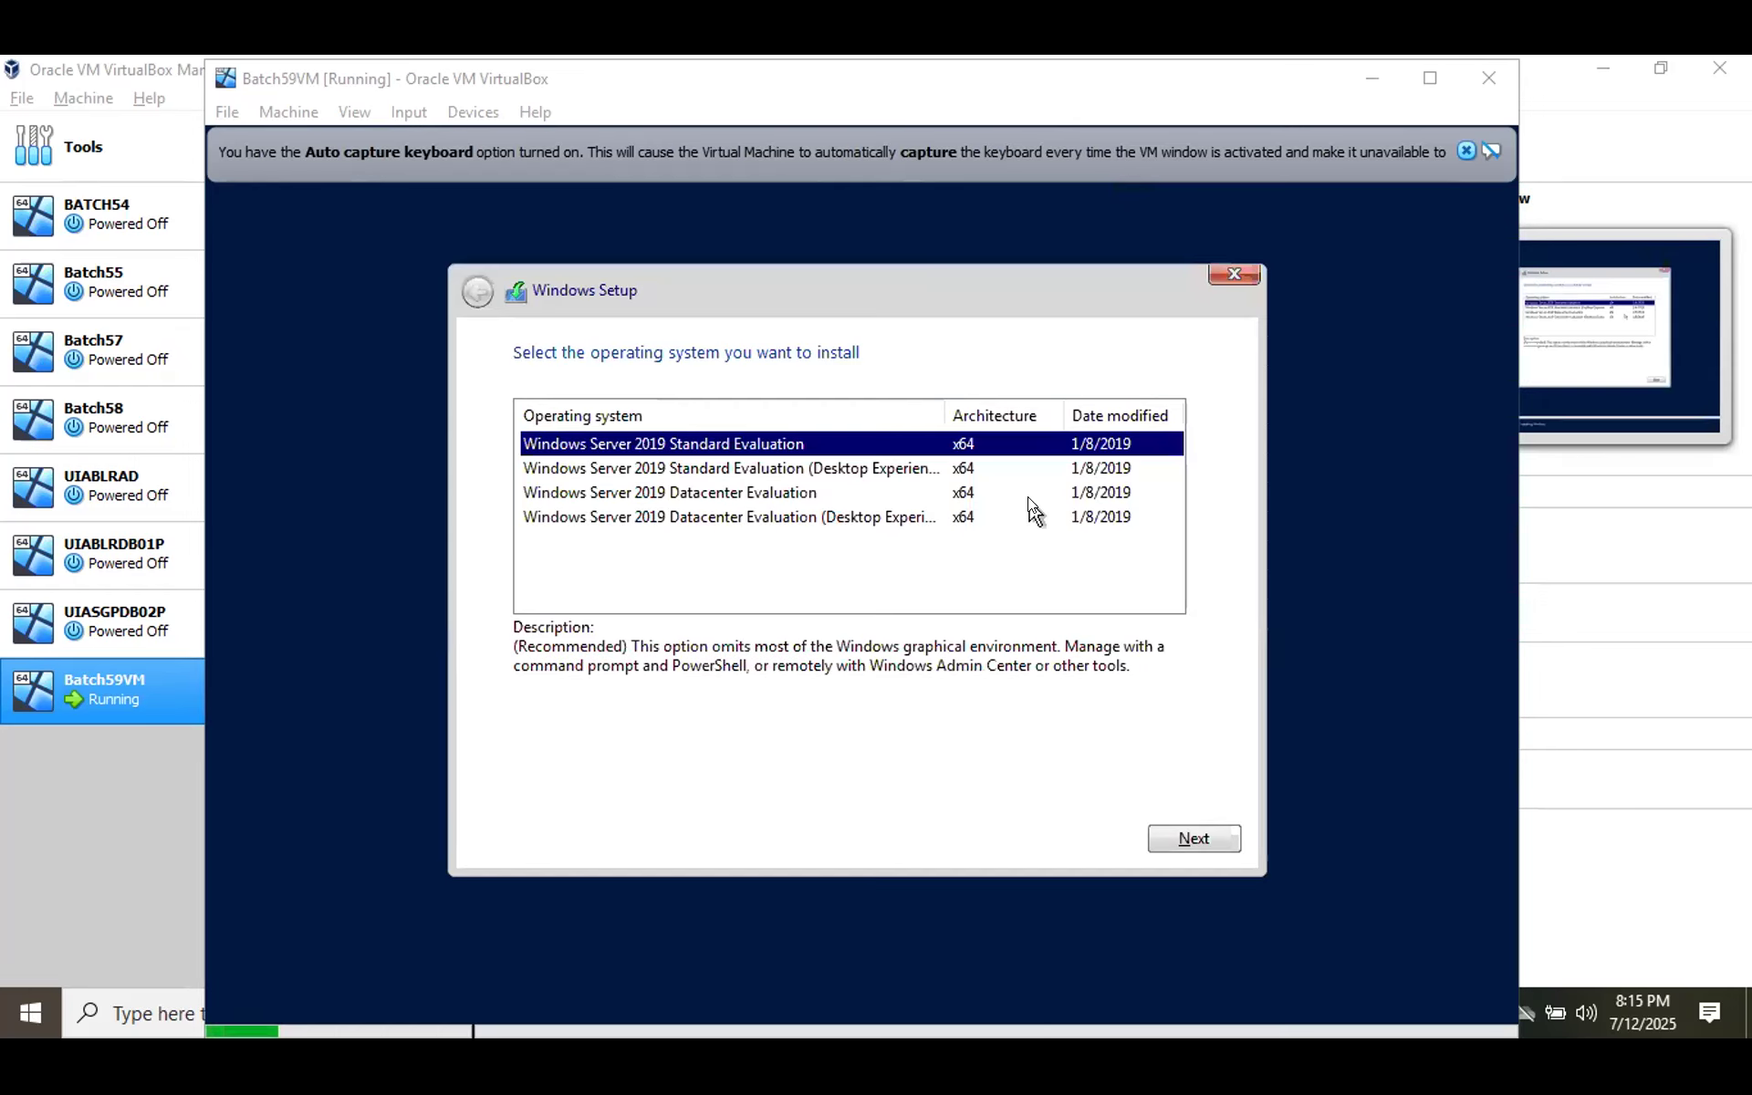
# Pick Windows Server 2019 Datacenter Evaluation (Desktop Experience) and accept the license terms.
pyautogui.click(788, 522)
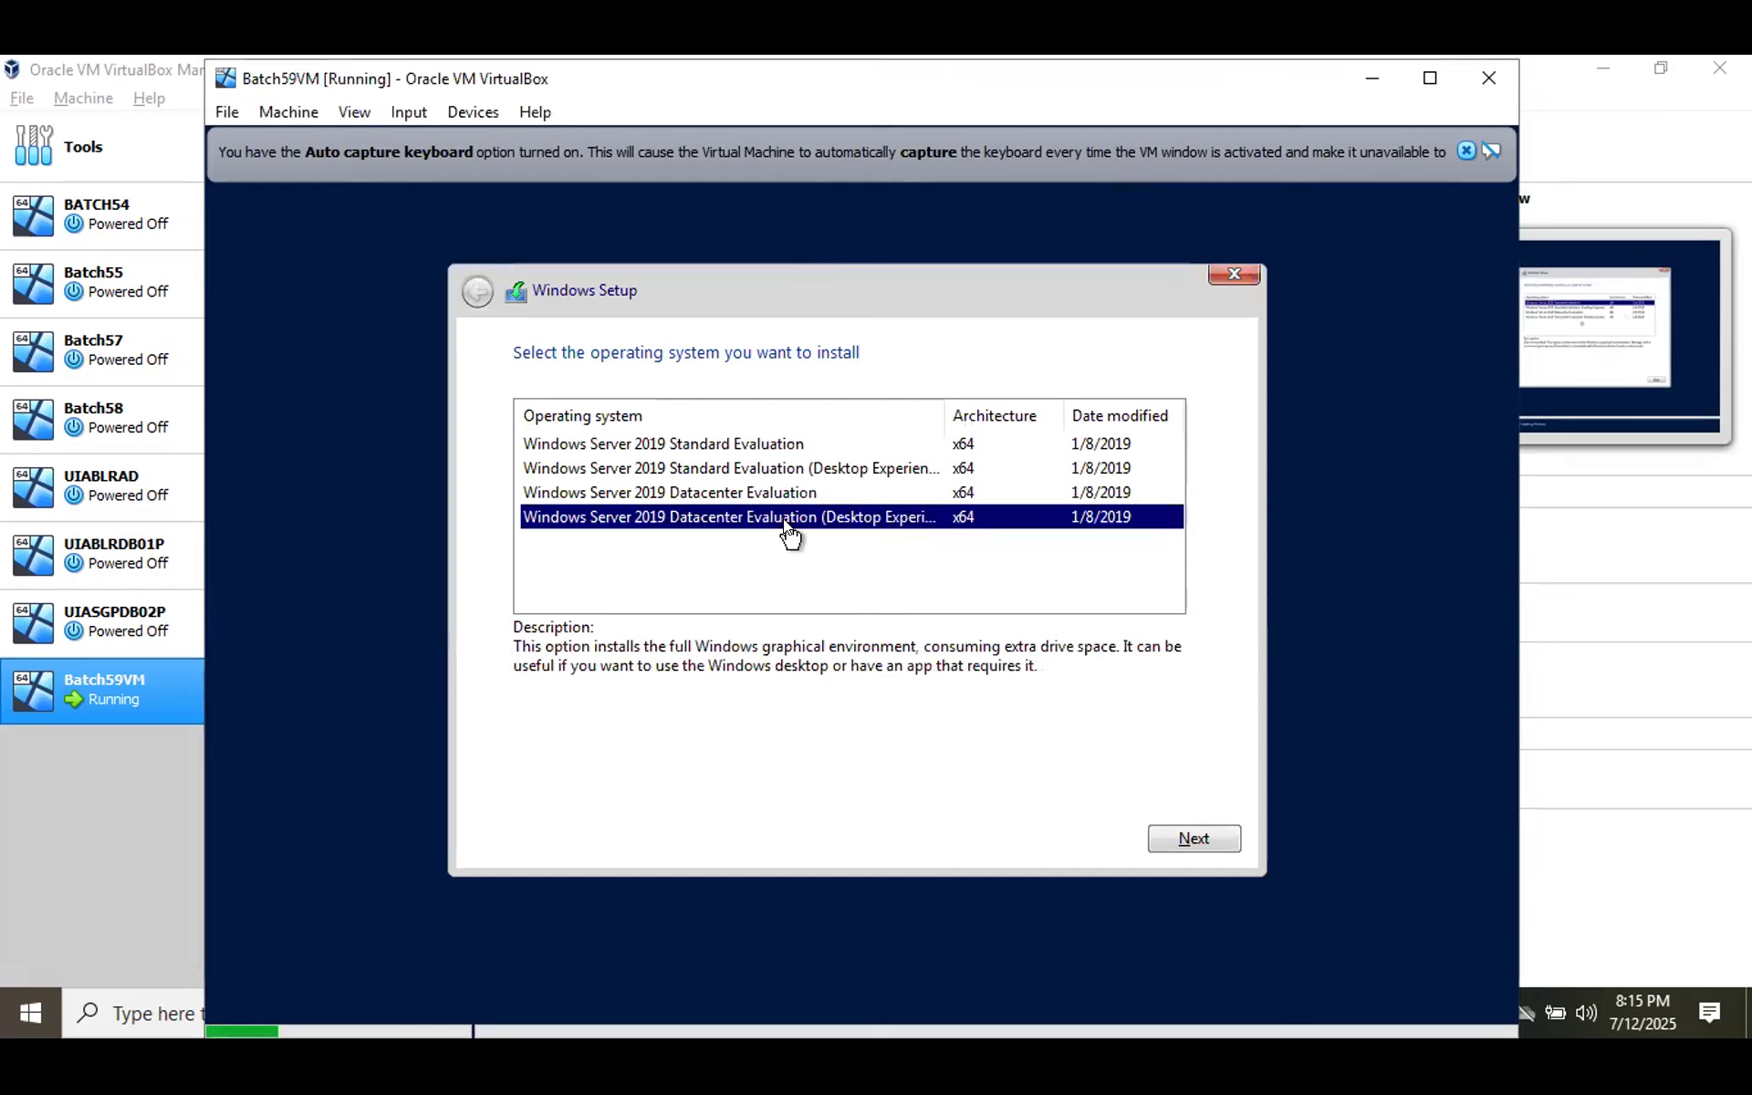
pyautogui.click(1175, 840)
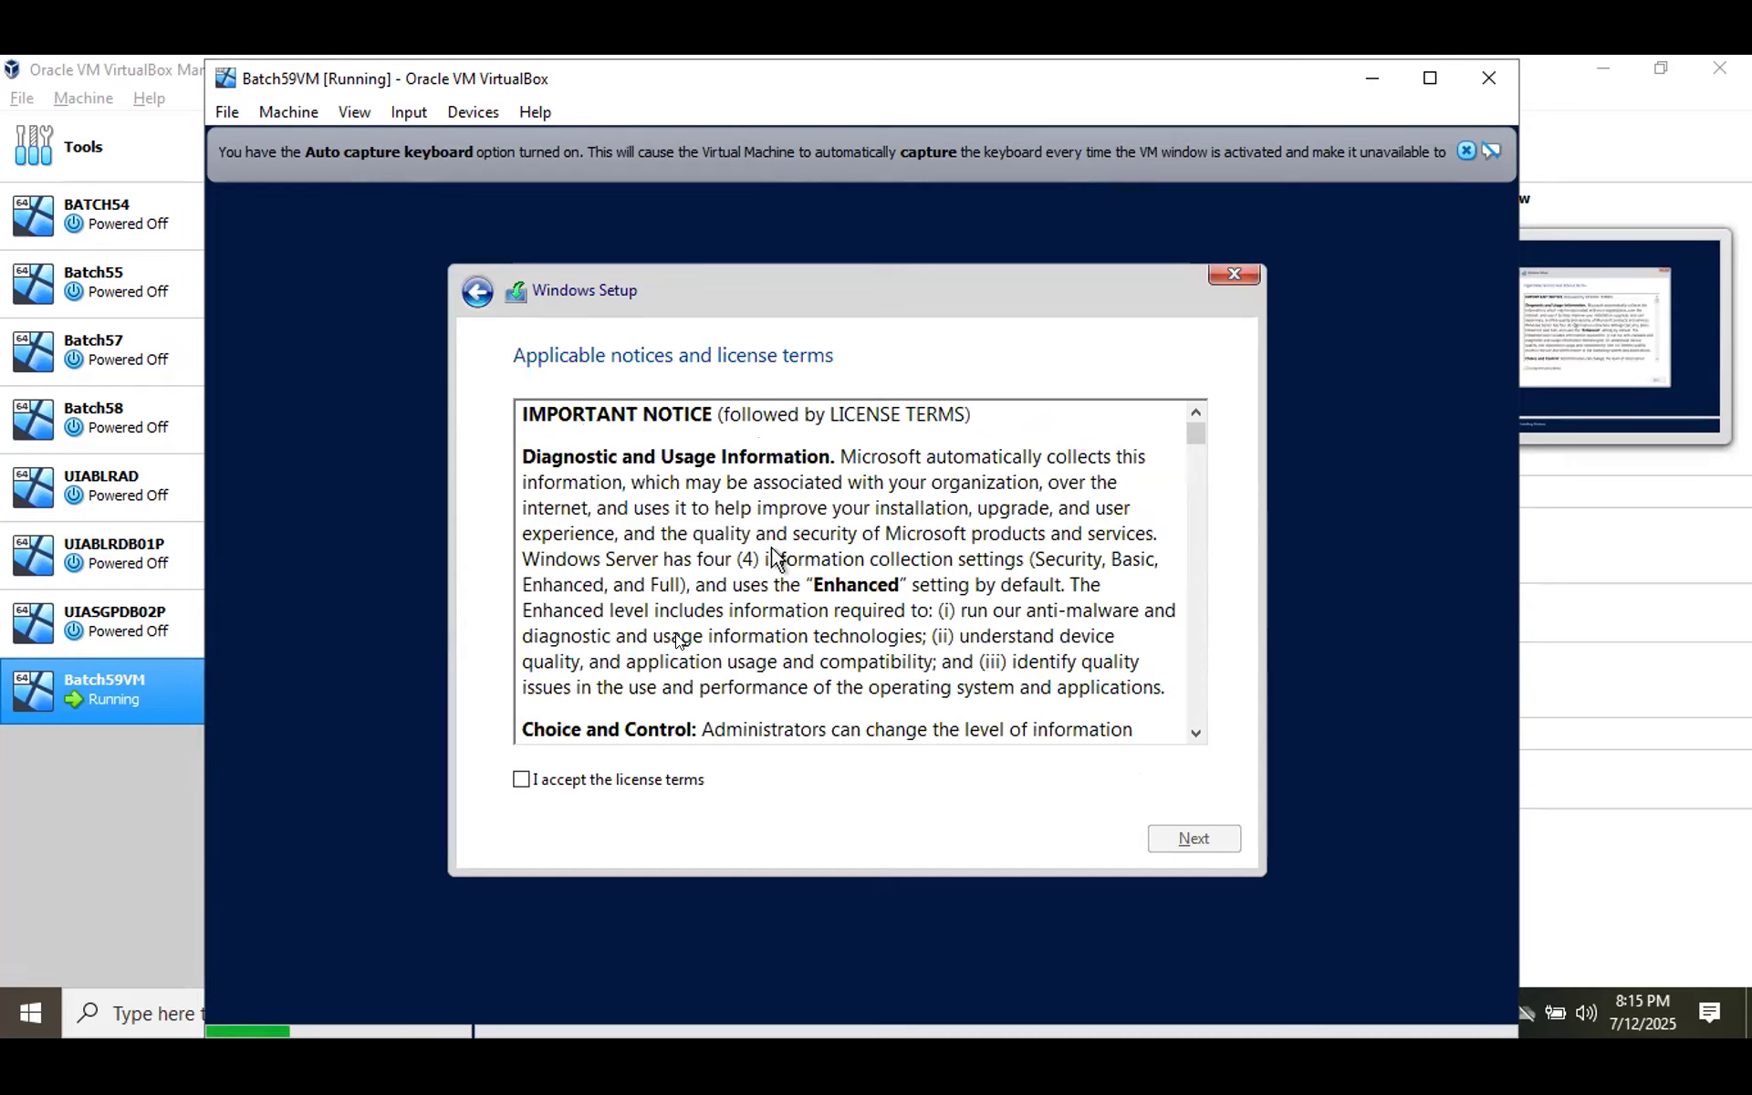
pyautogui.click(522, 781)
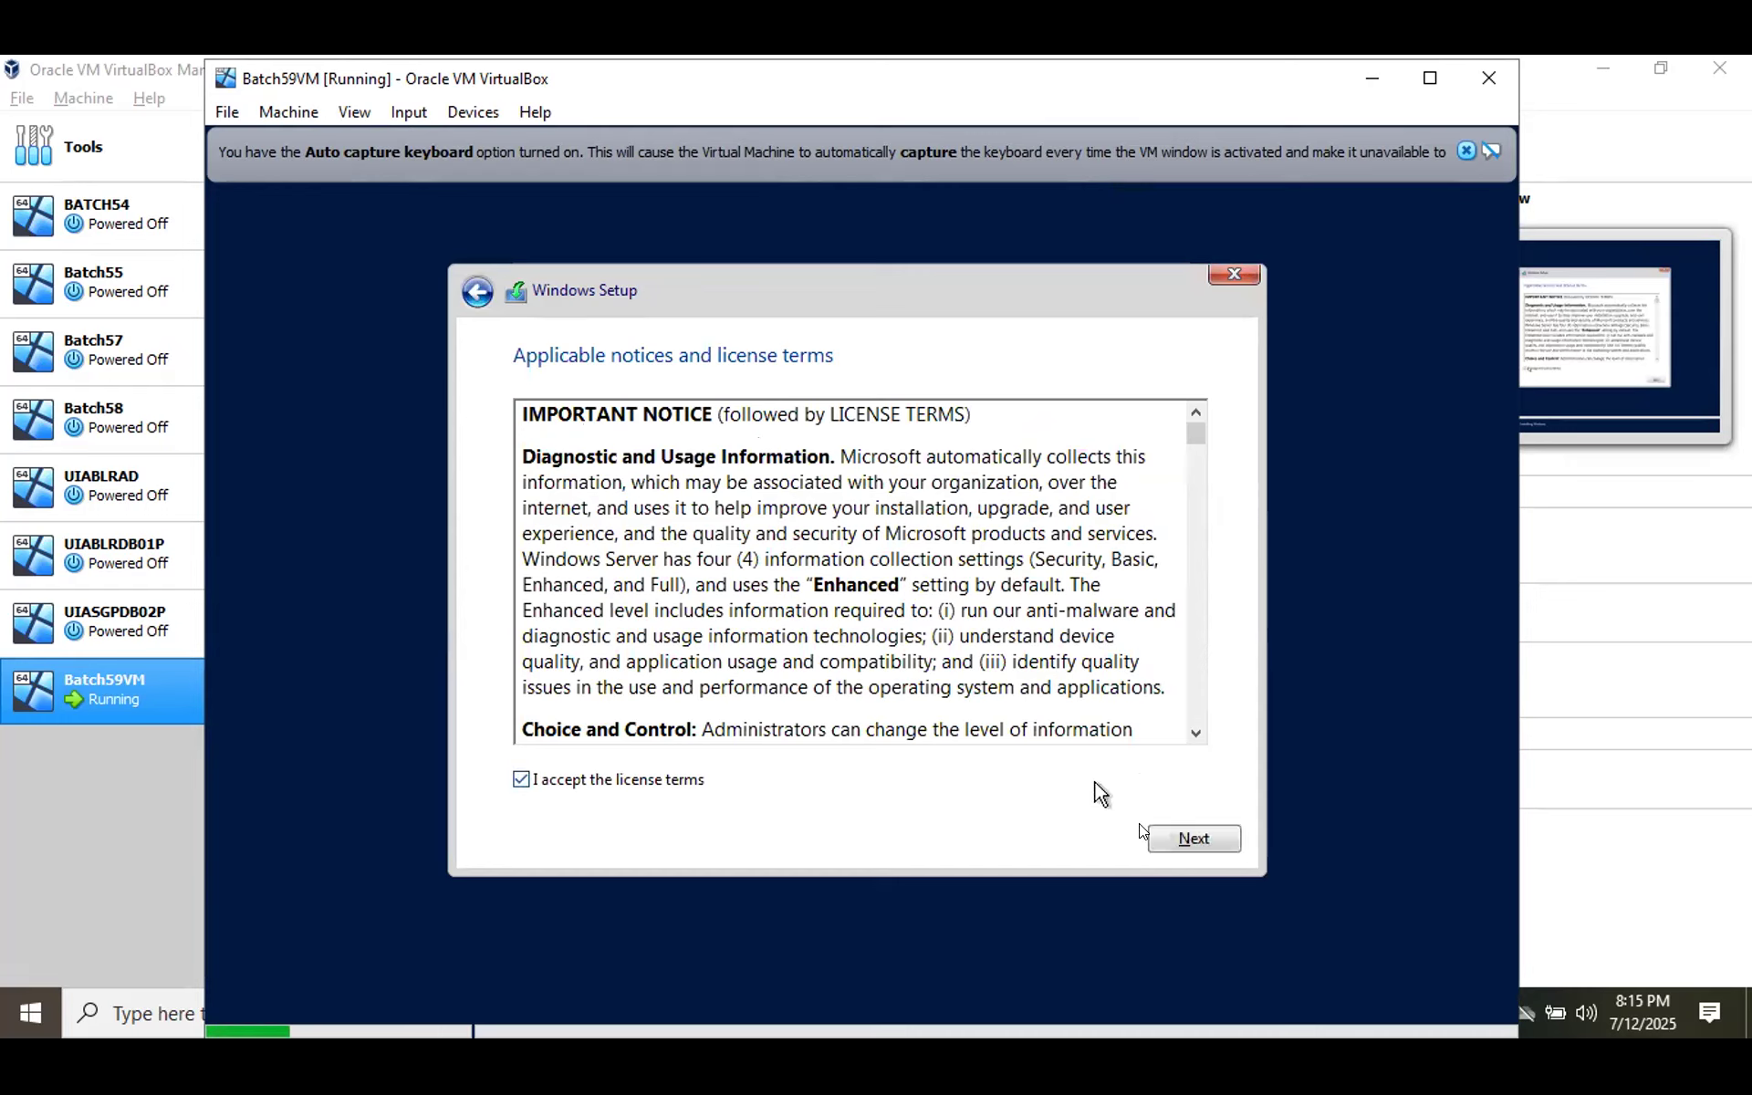
pyautogui.click(1161, 842)
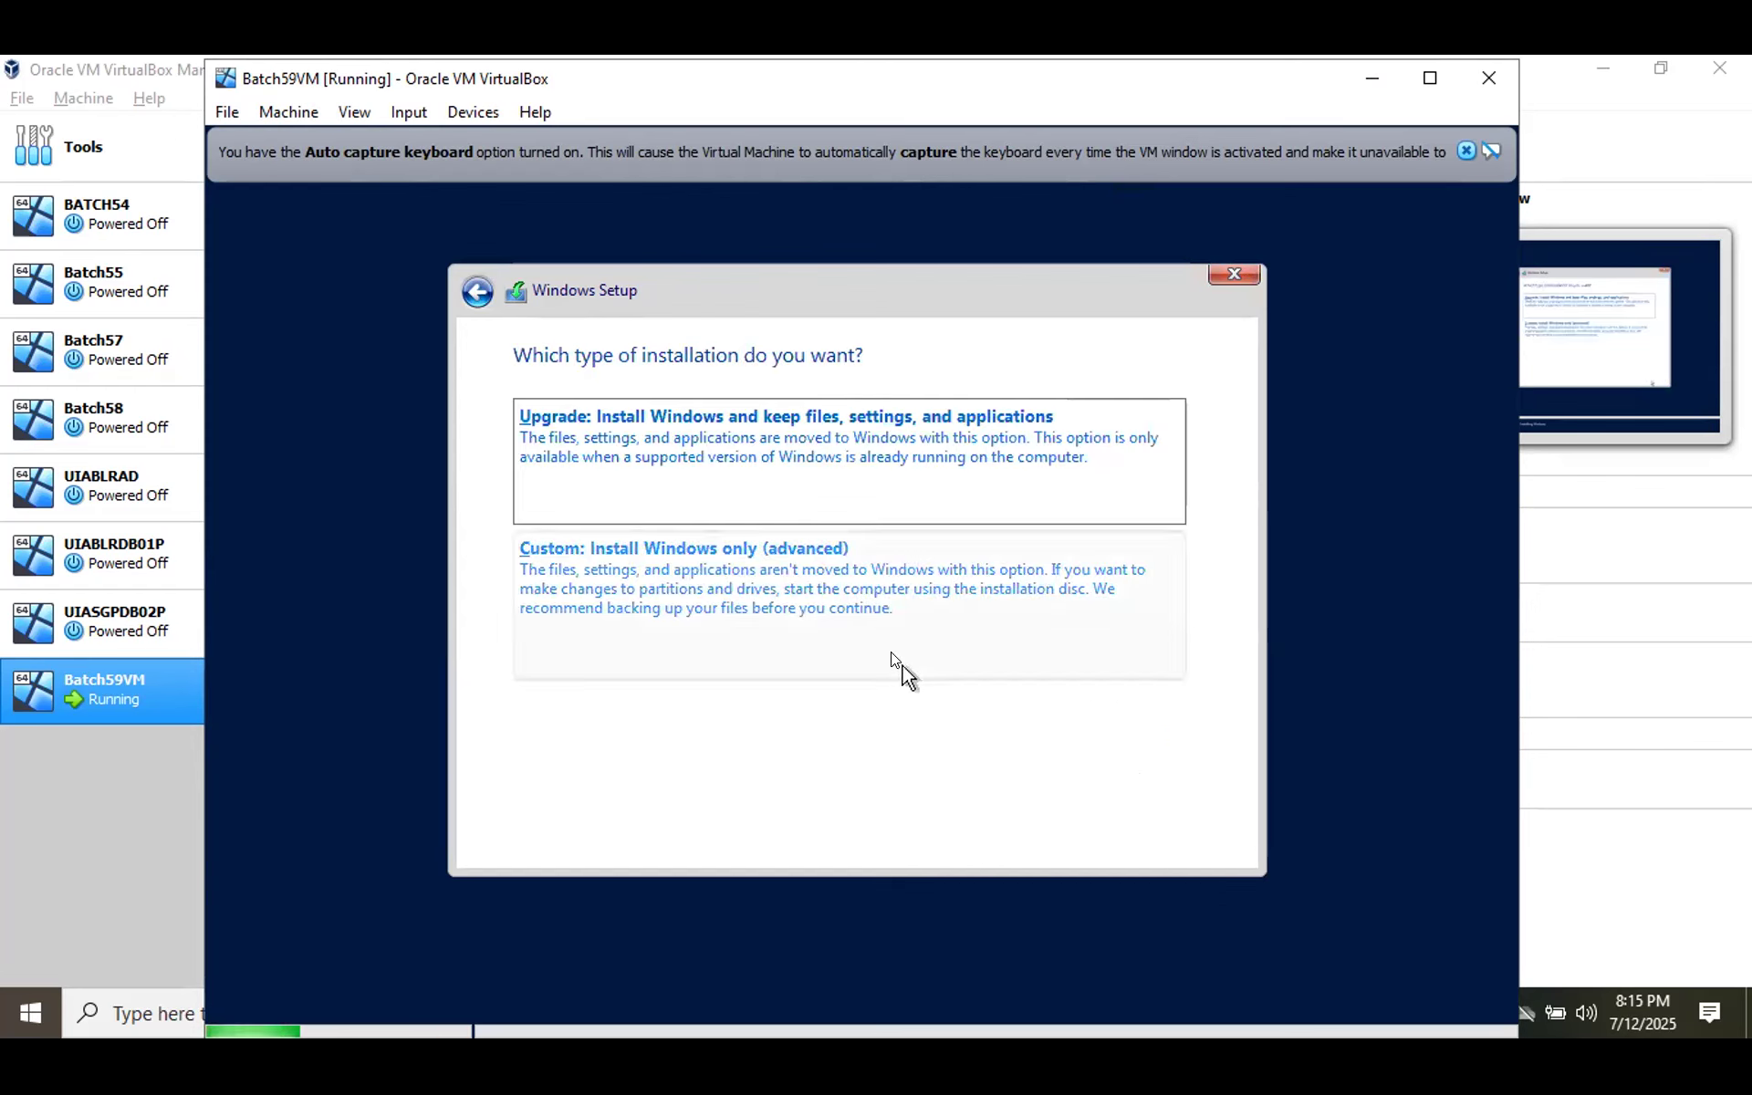
# Choose Custom: Install Windows only and install onto Drive 0's 30.0 GB unallocated space.
pyautogui.click(883, 615)
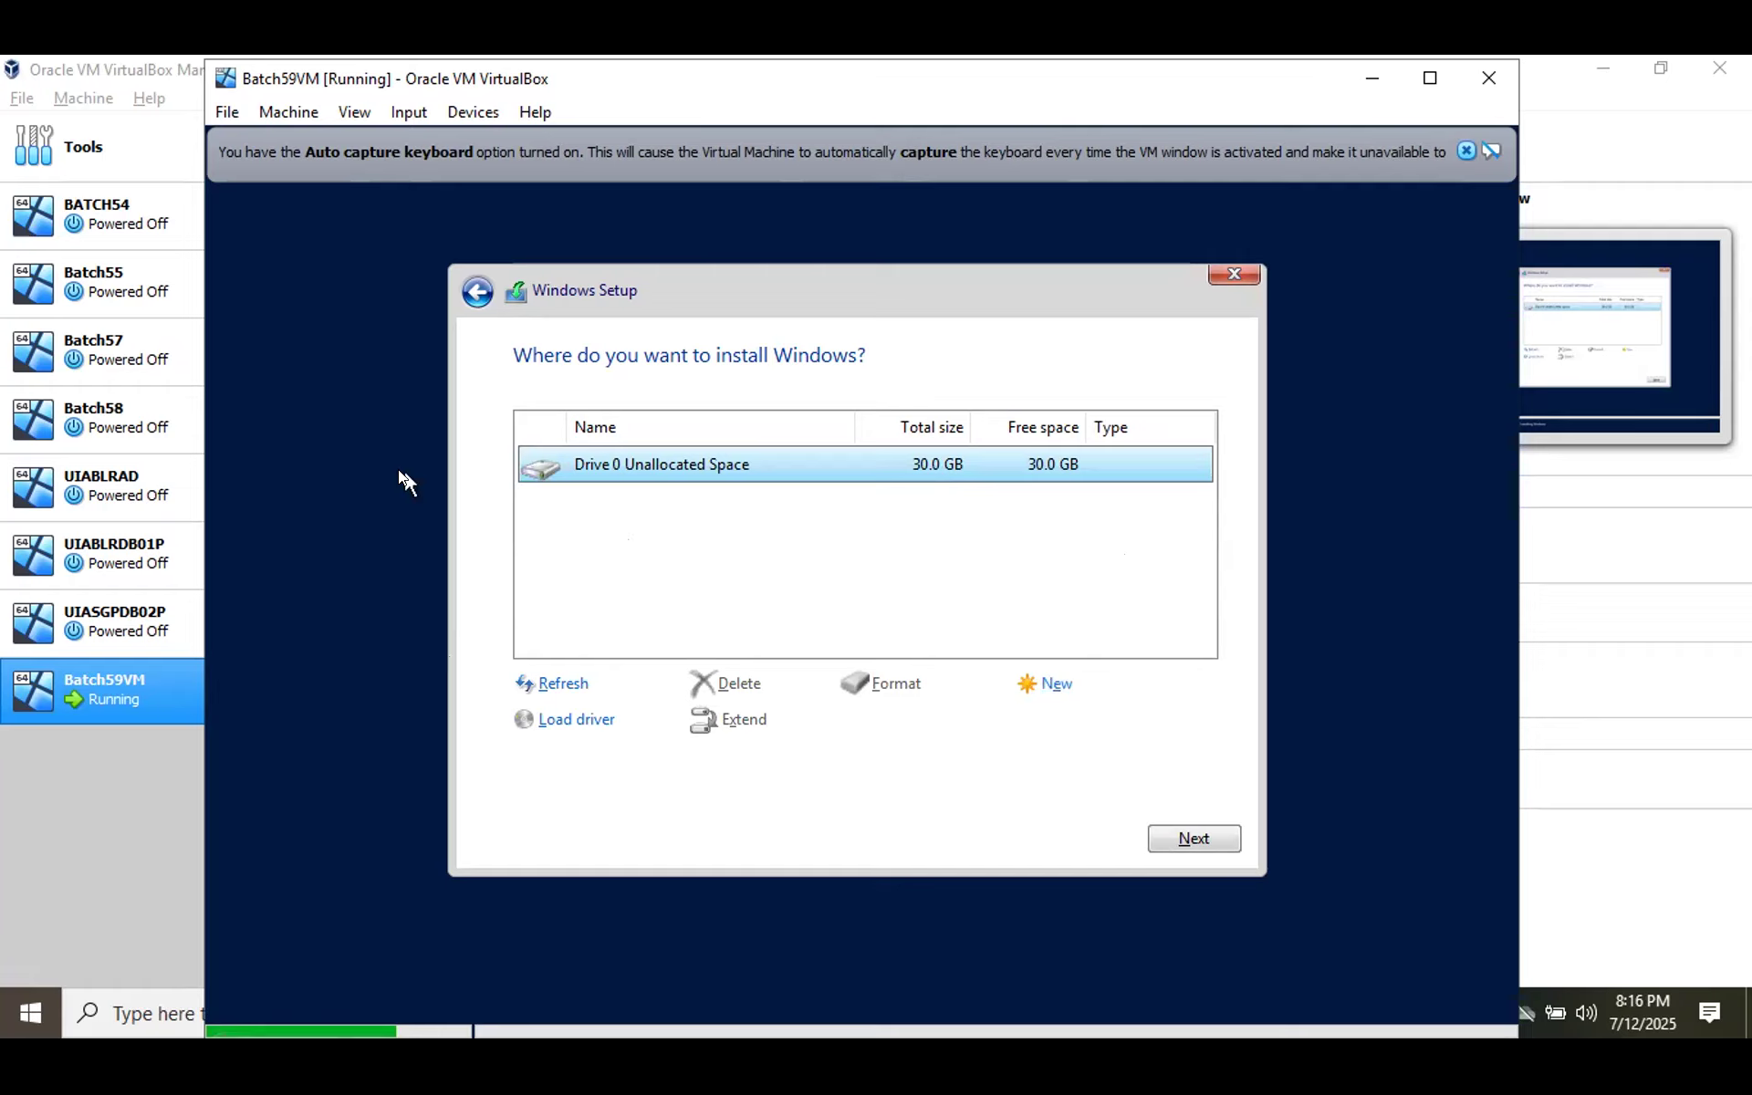
pyautogui.click(1222, 832)
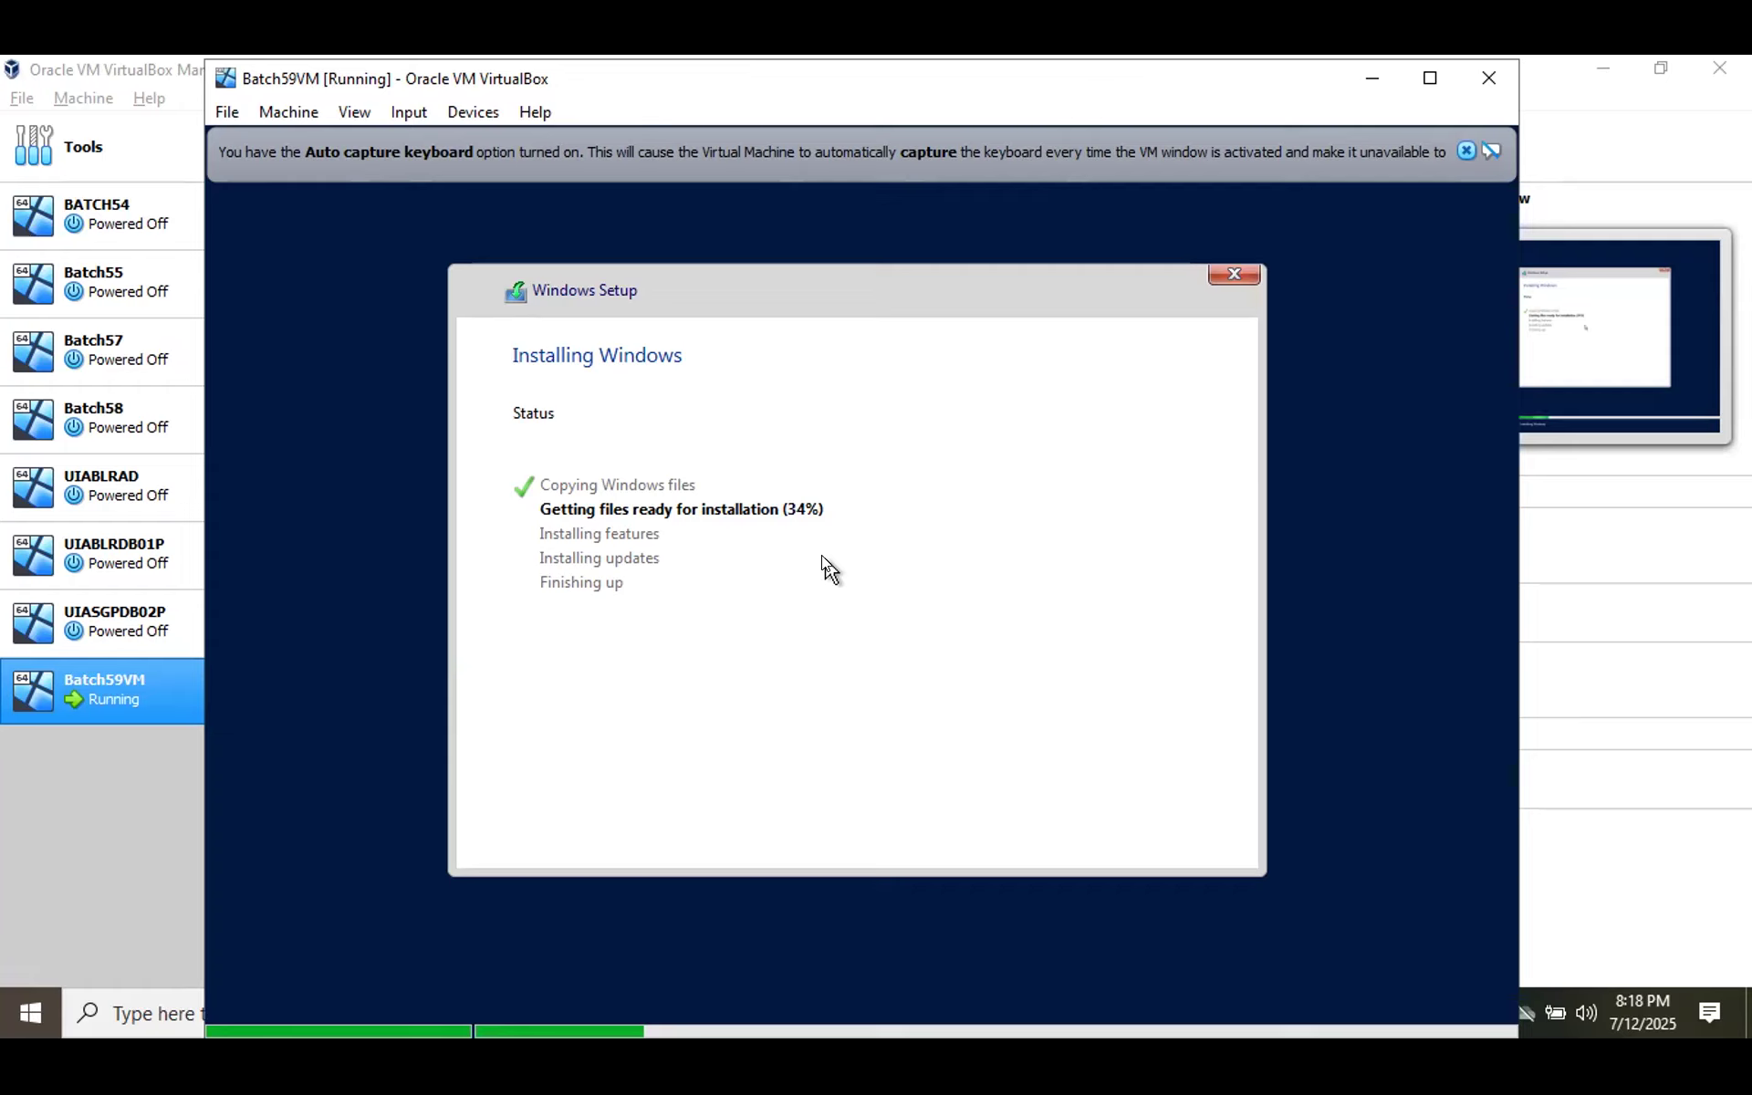
# While Windows files copy, bring VirtualBox Manager forward showing Batch59VM as Running.
pyautogui.click(1590, 110)
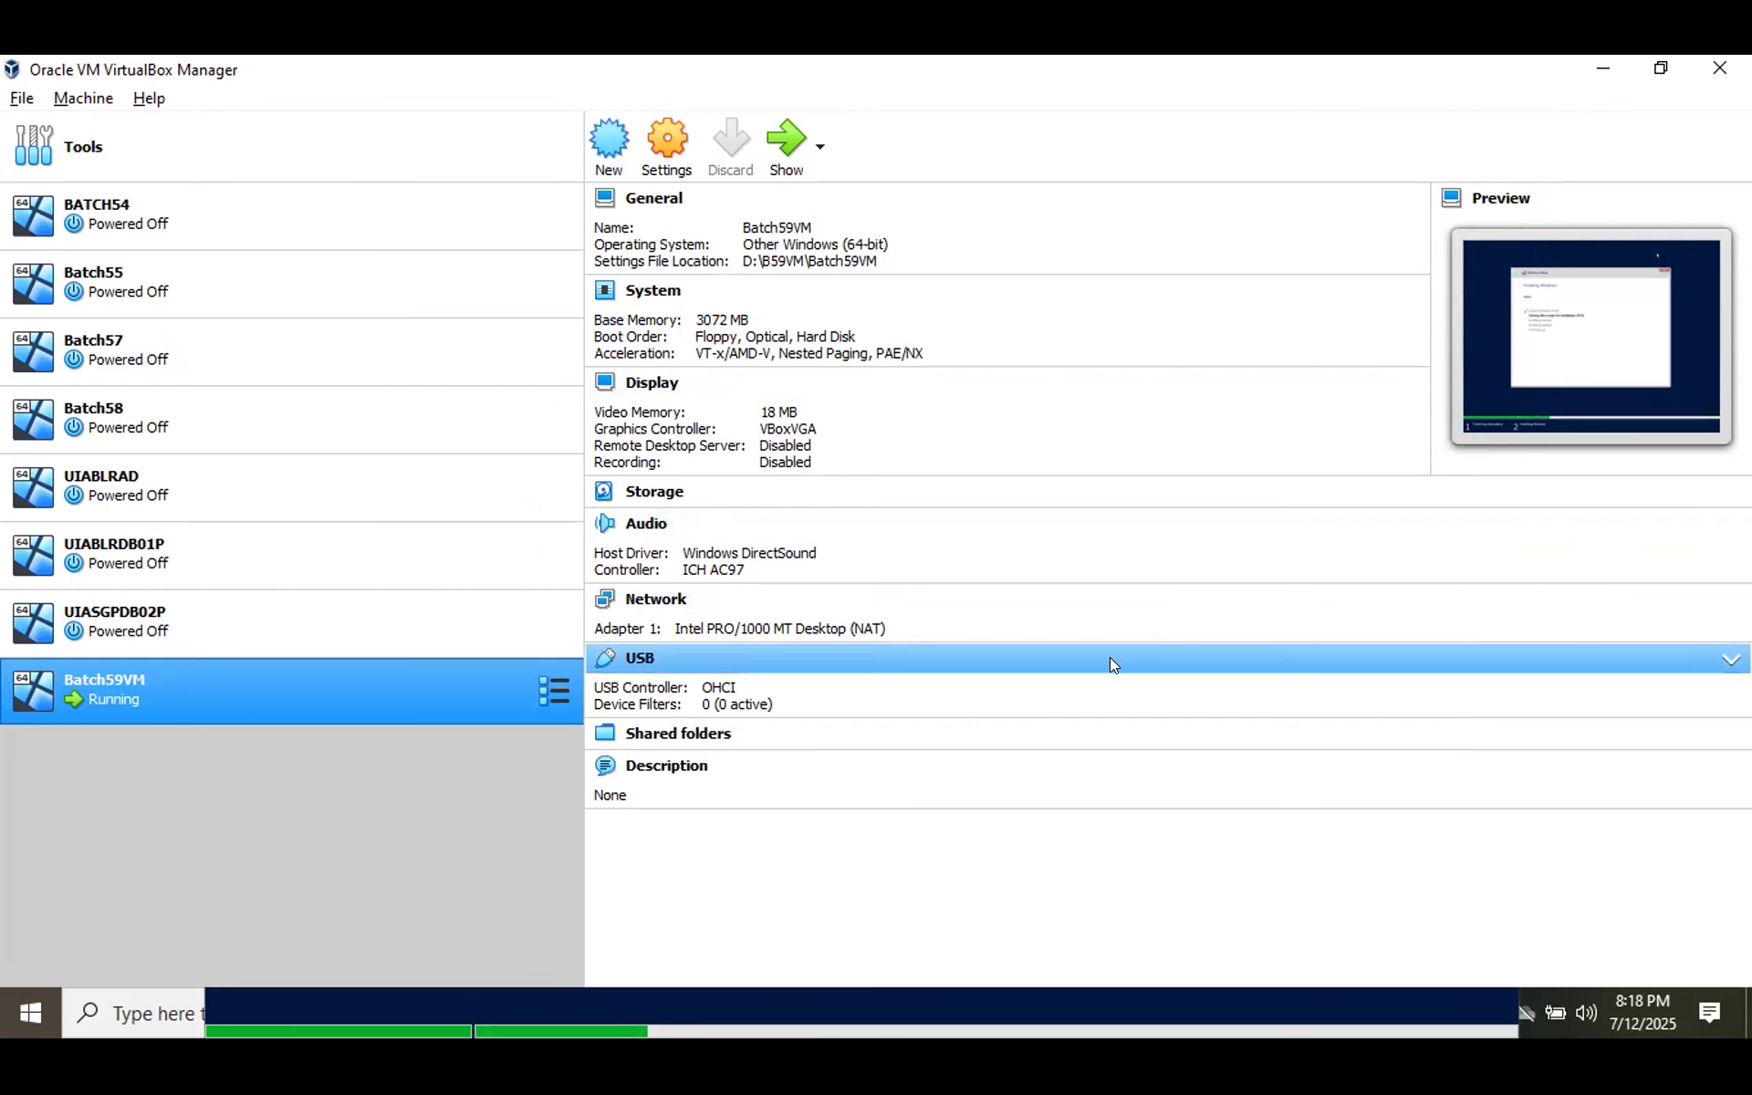
# Switch to the B59 Diagrams.drawio window showing CPU, RAM and Storage pooled through Virtualization.
pyautogui.hotkey('alt', 'Tab')
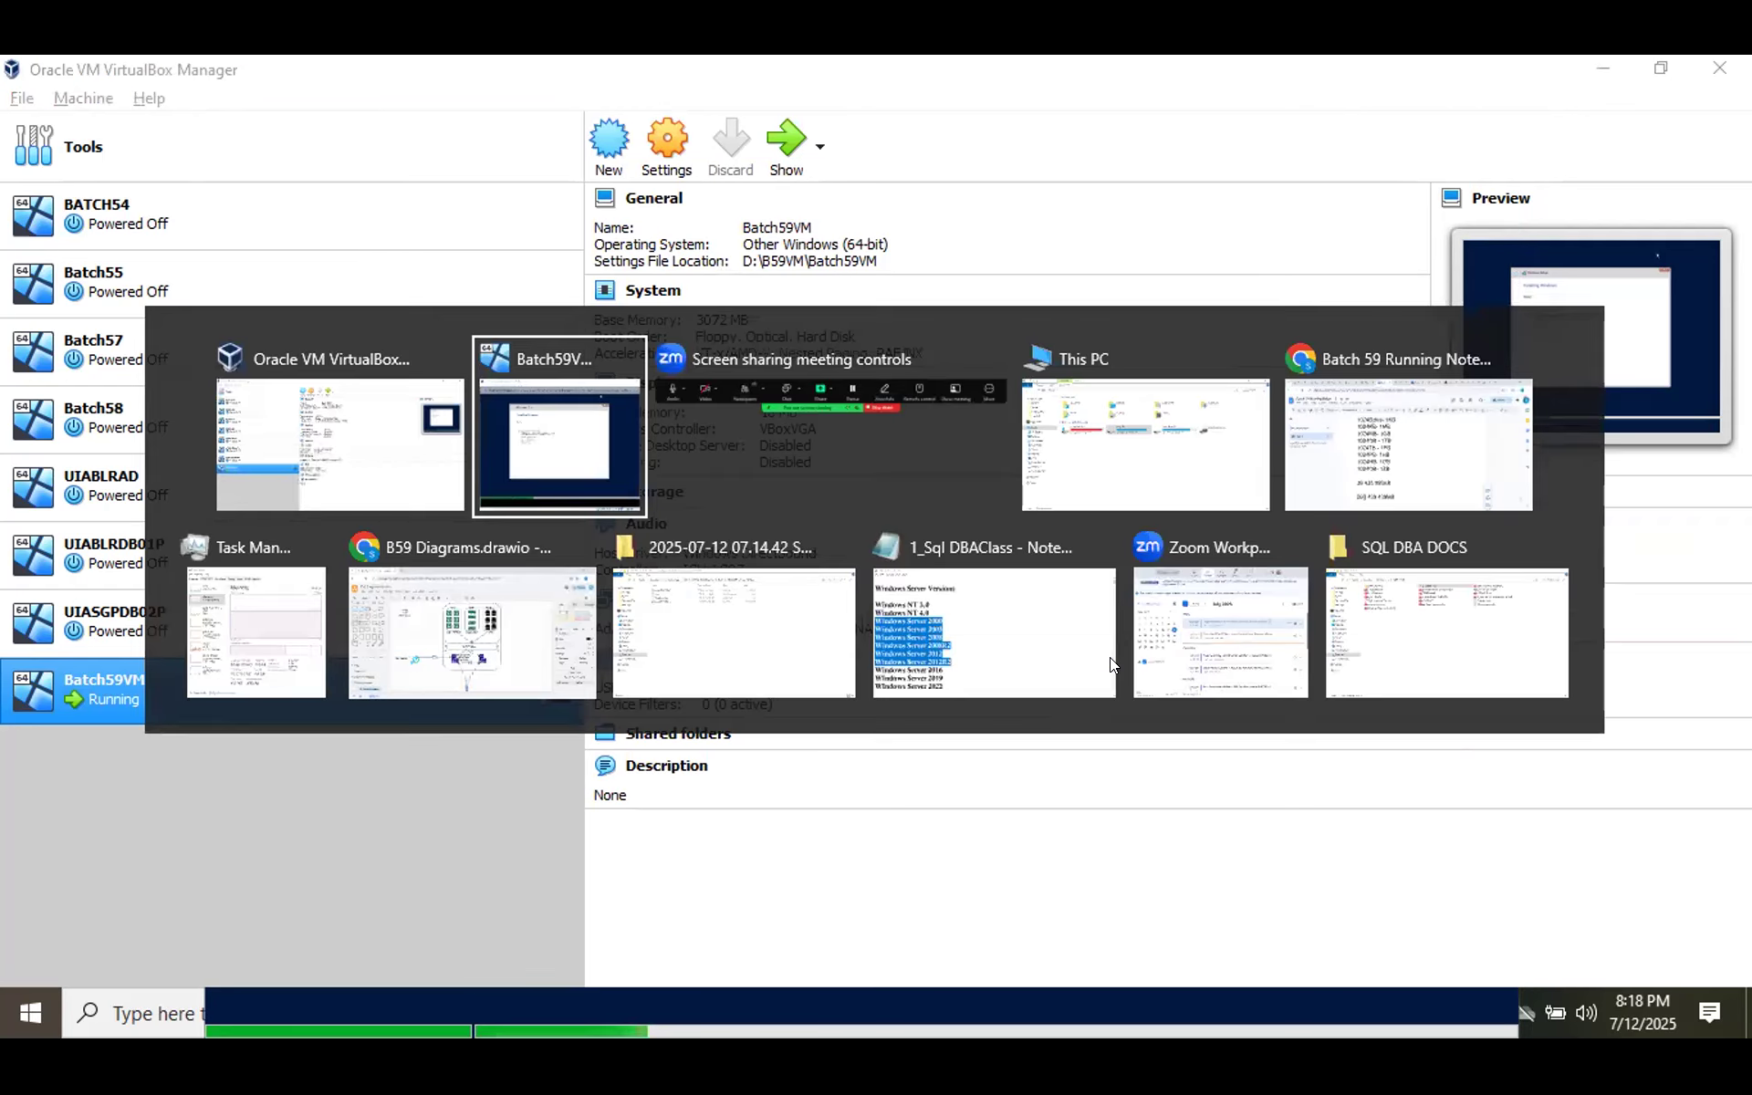
pyautogui.press('Tab')
pyautogui.press('Tab')
pyautogui.press('Tab')
pyautogui.press('Tab')
pyautogui.press('Tab')
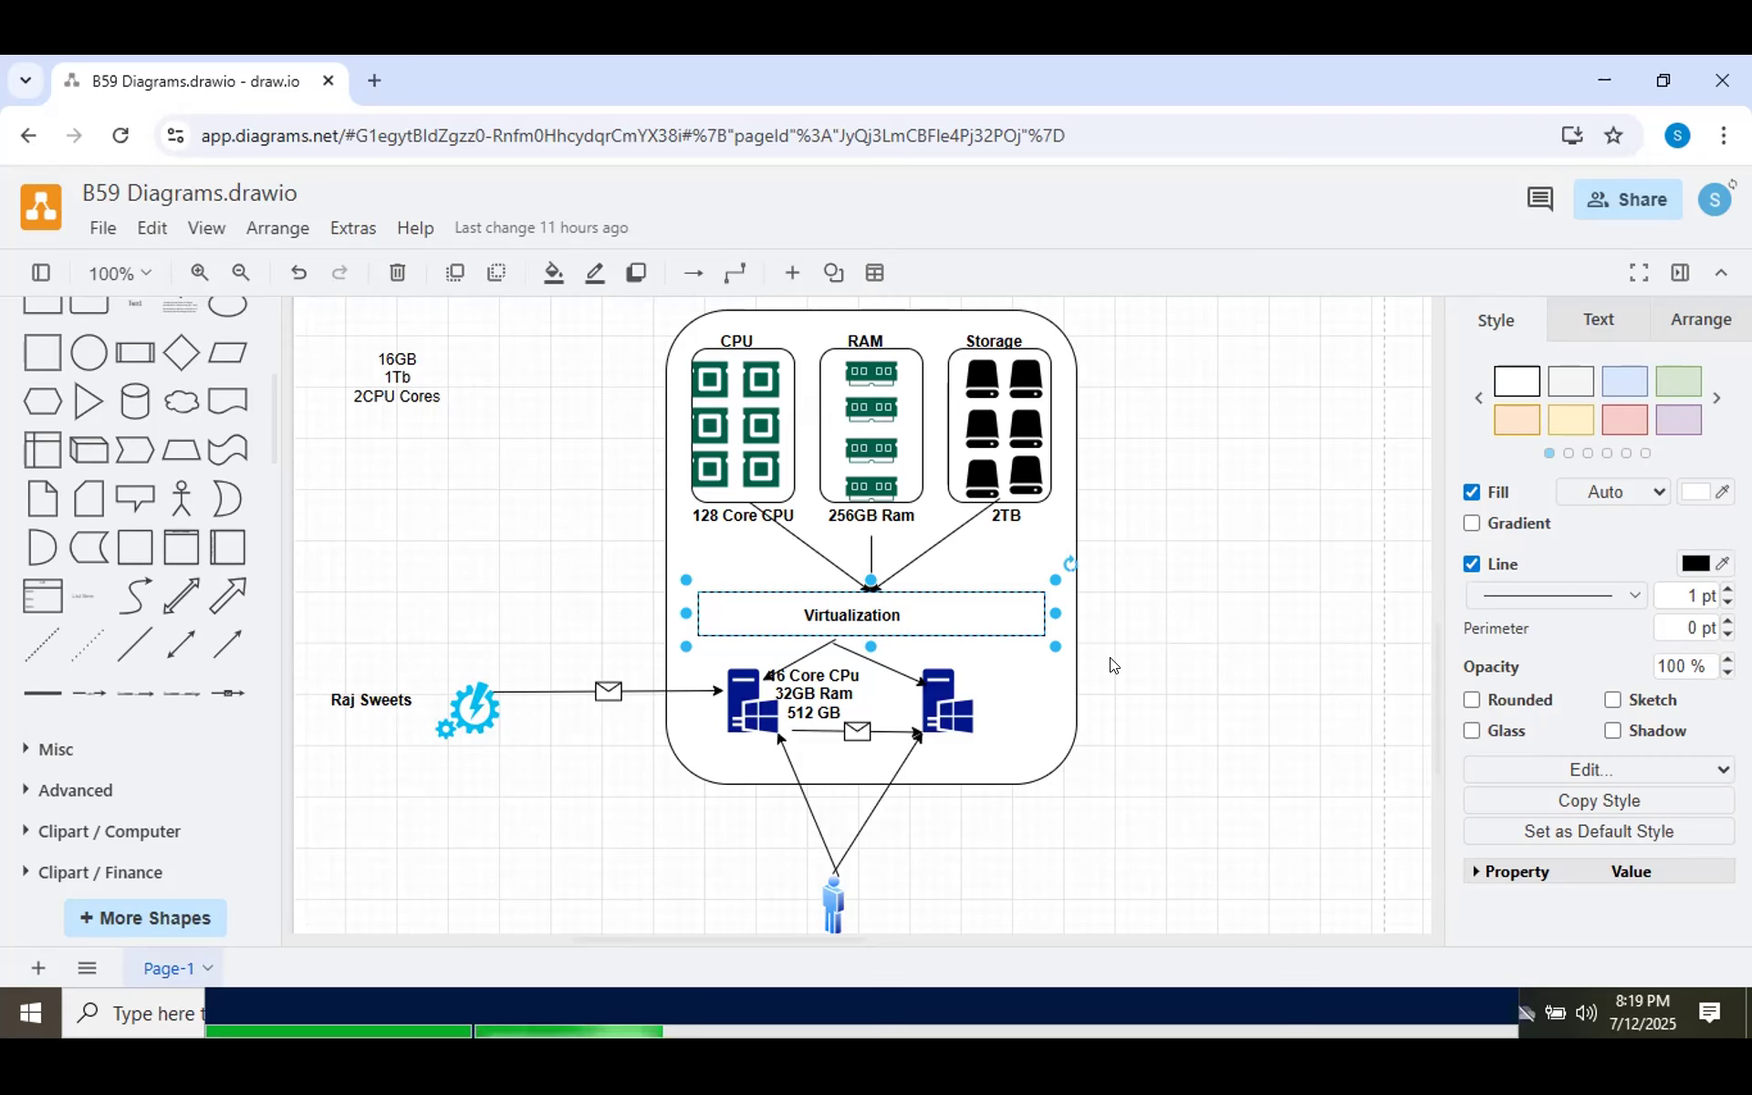
# View the Batch 59 Running Notes doc, then return to the Batch59VM console at 48%.
pyautogui.hotkey('alt', 'Tab')
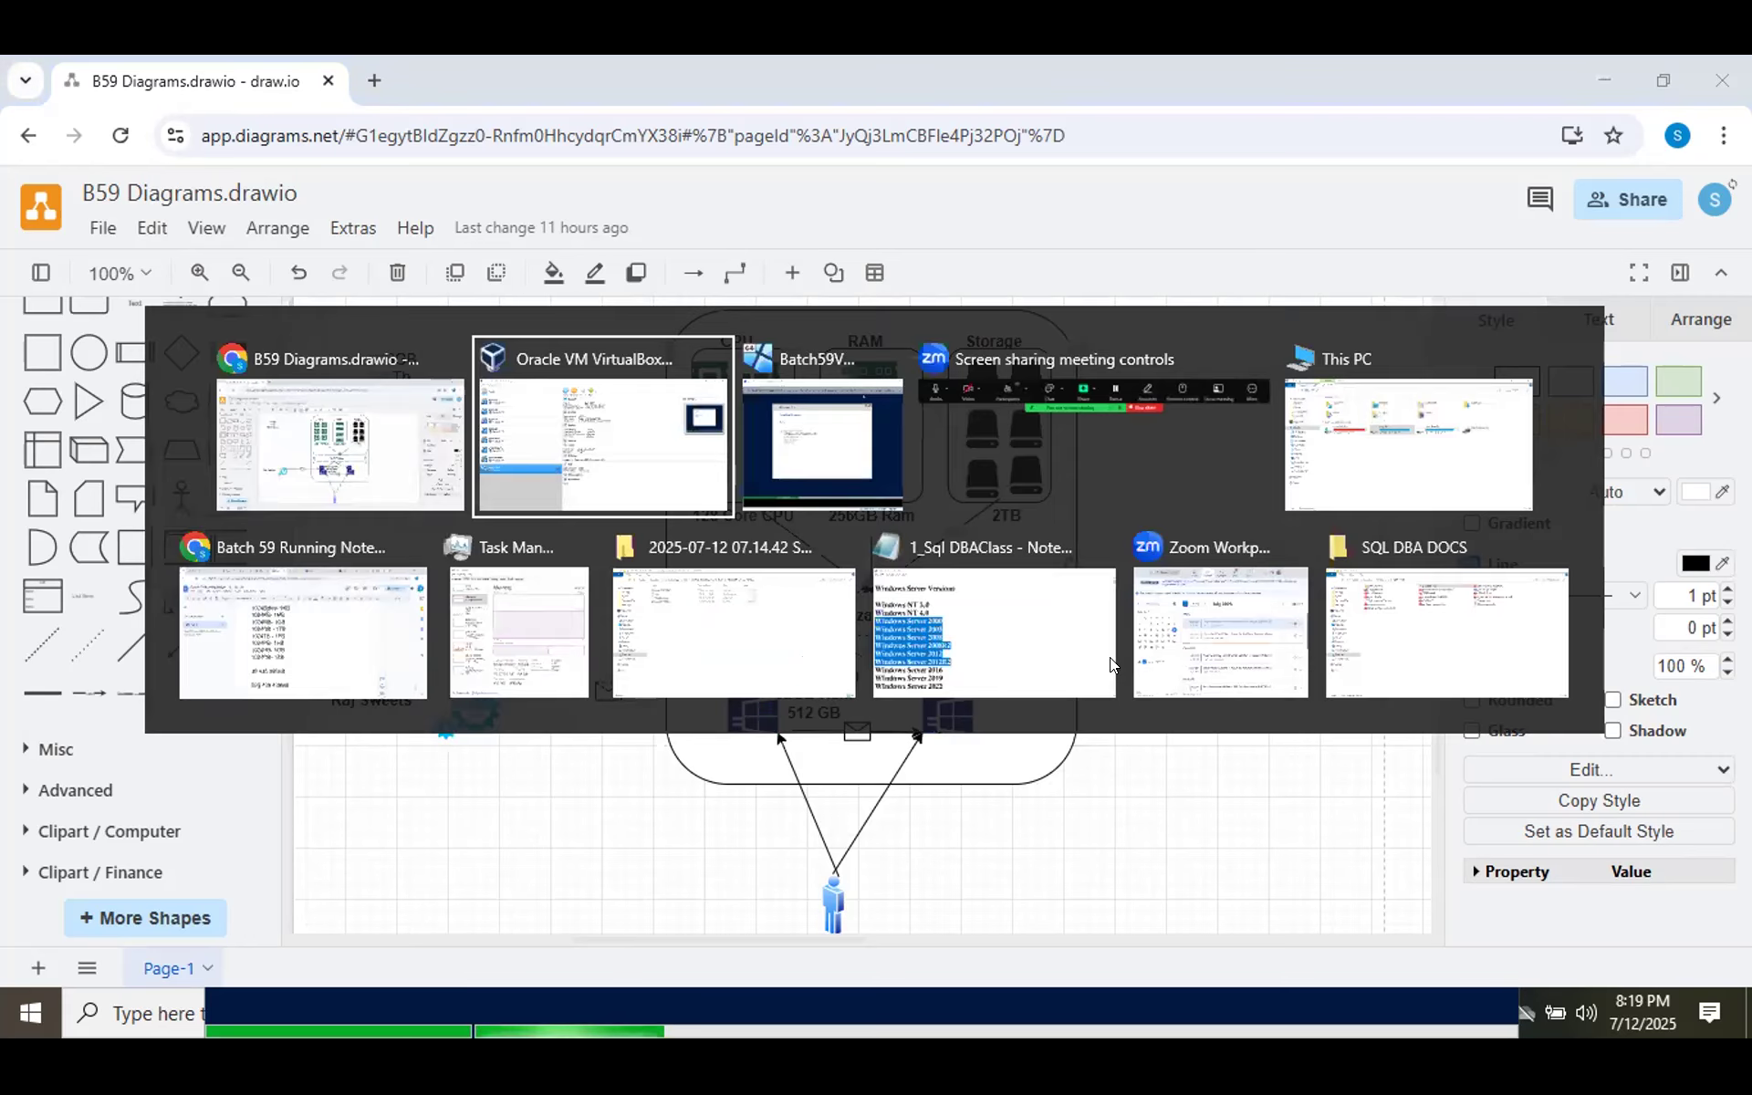
pyautogui.hotkey('alt', 'Down')
pyautogui.hotkey('alt', 'Left')
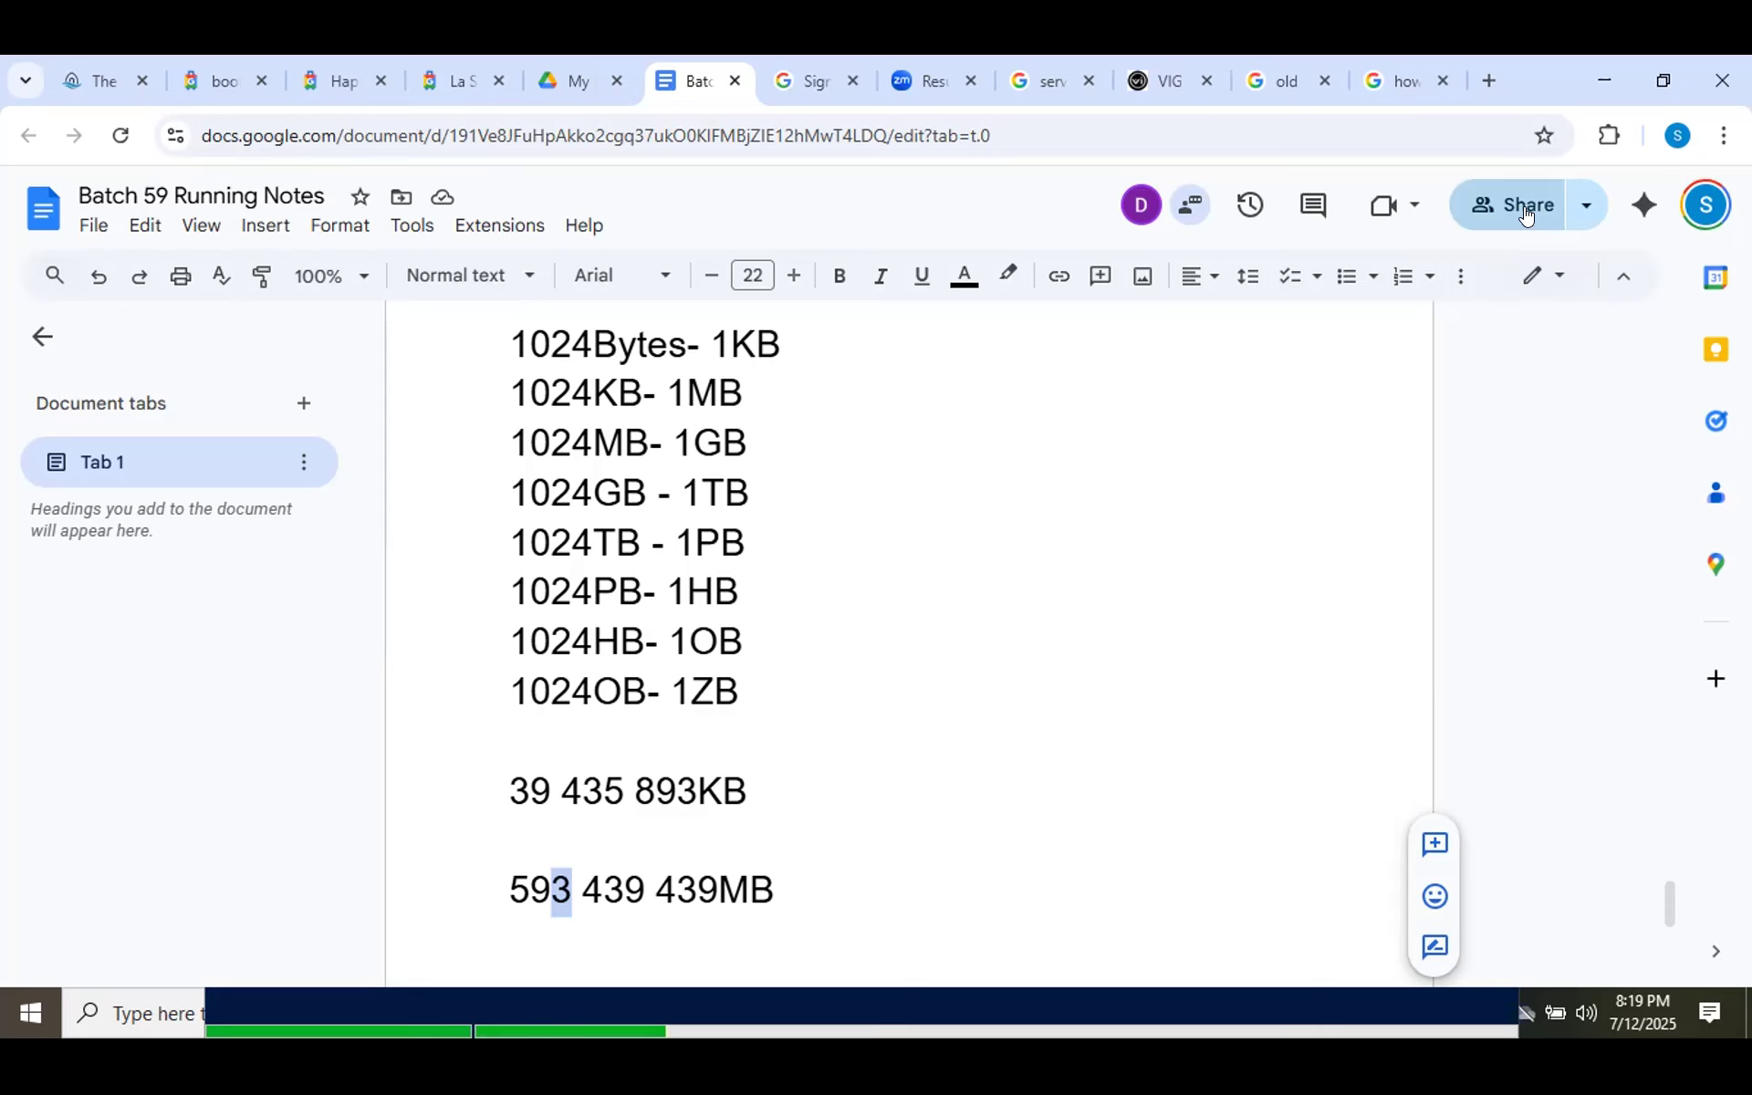
pyautogui.hotkey('alt', 'Tab')
pyautogui.hotkey('alt', 'Tab')
pyautogui.hotkey('alt', 'Tab')
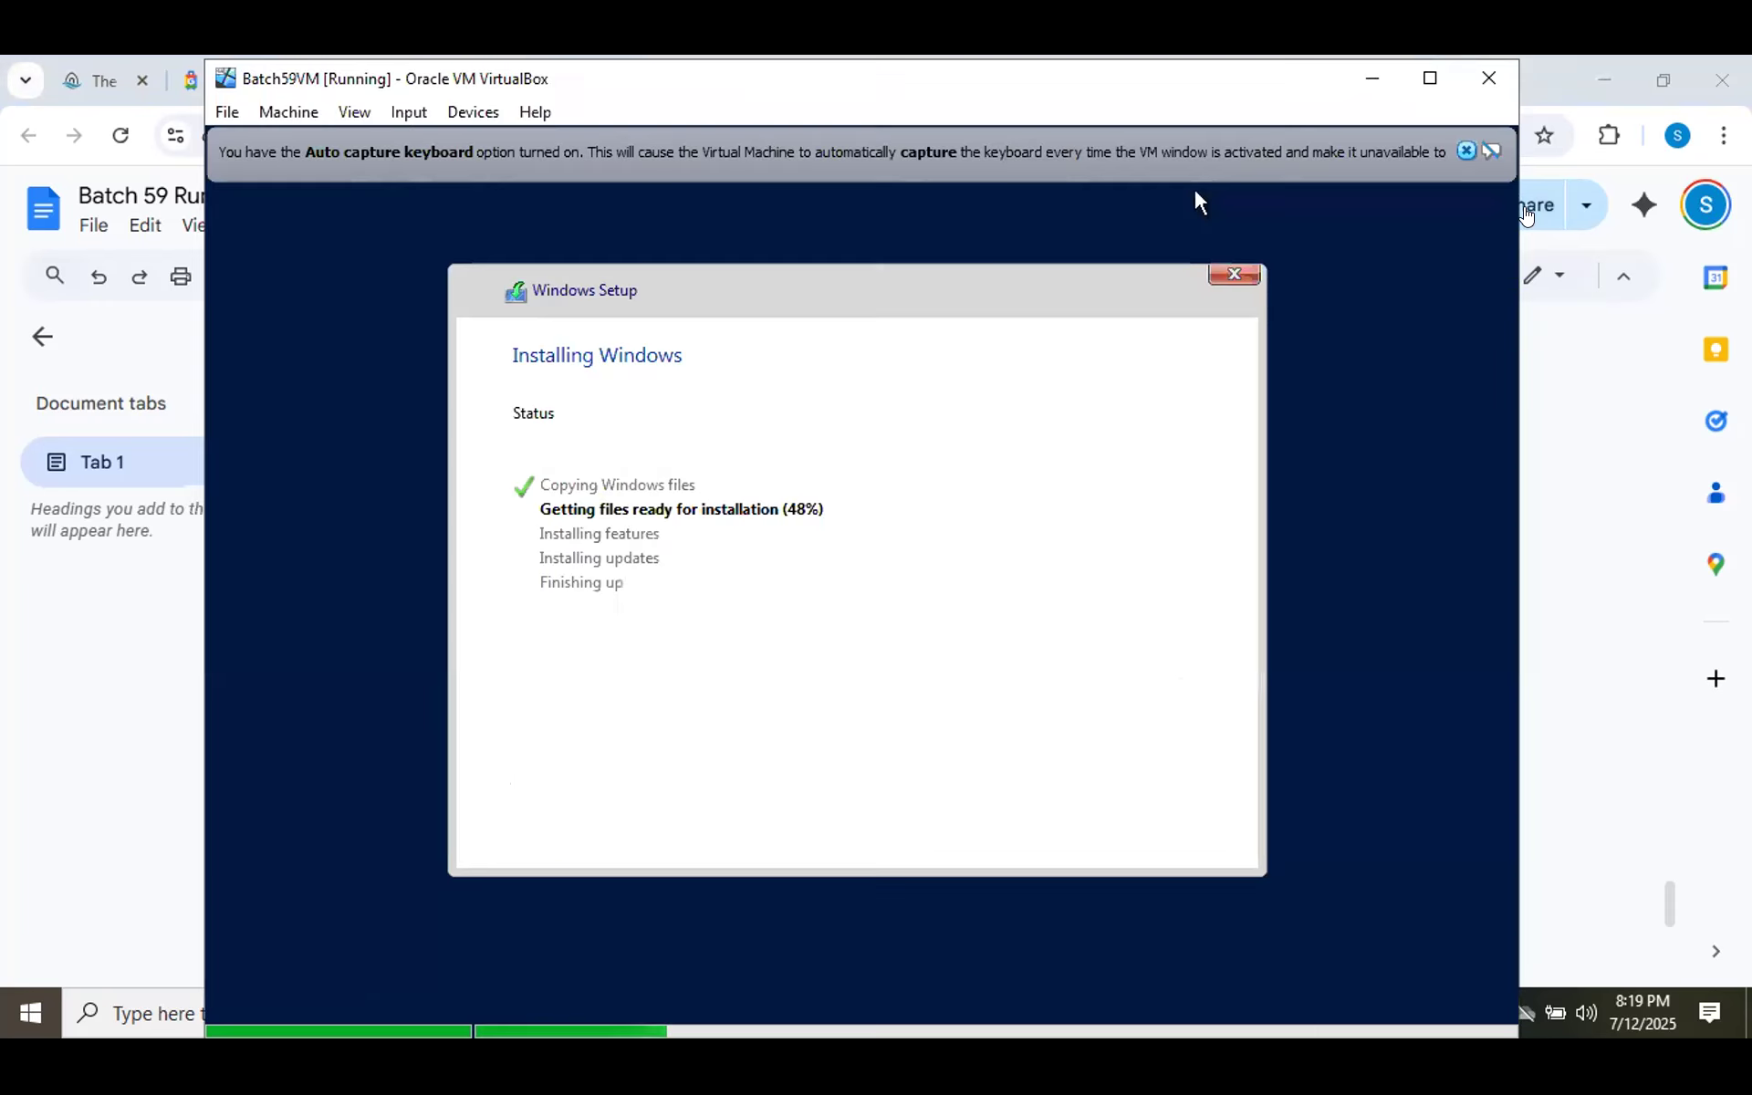
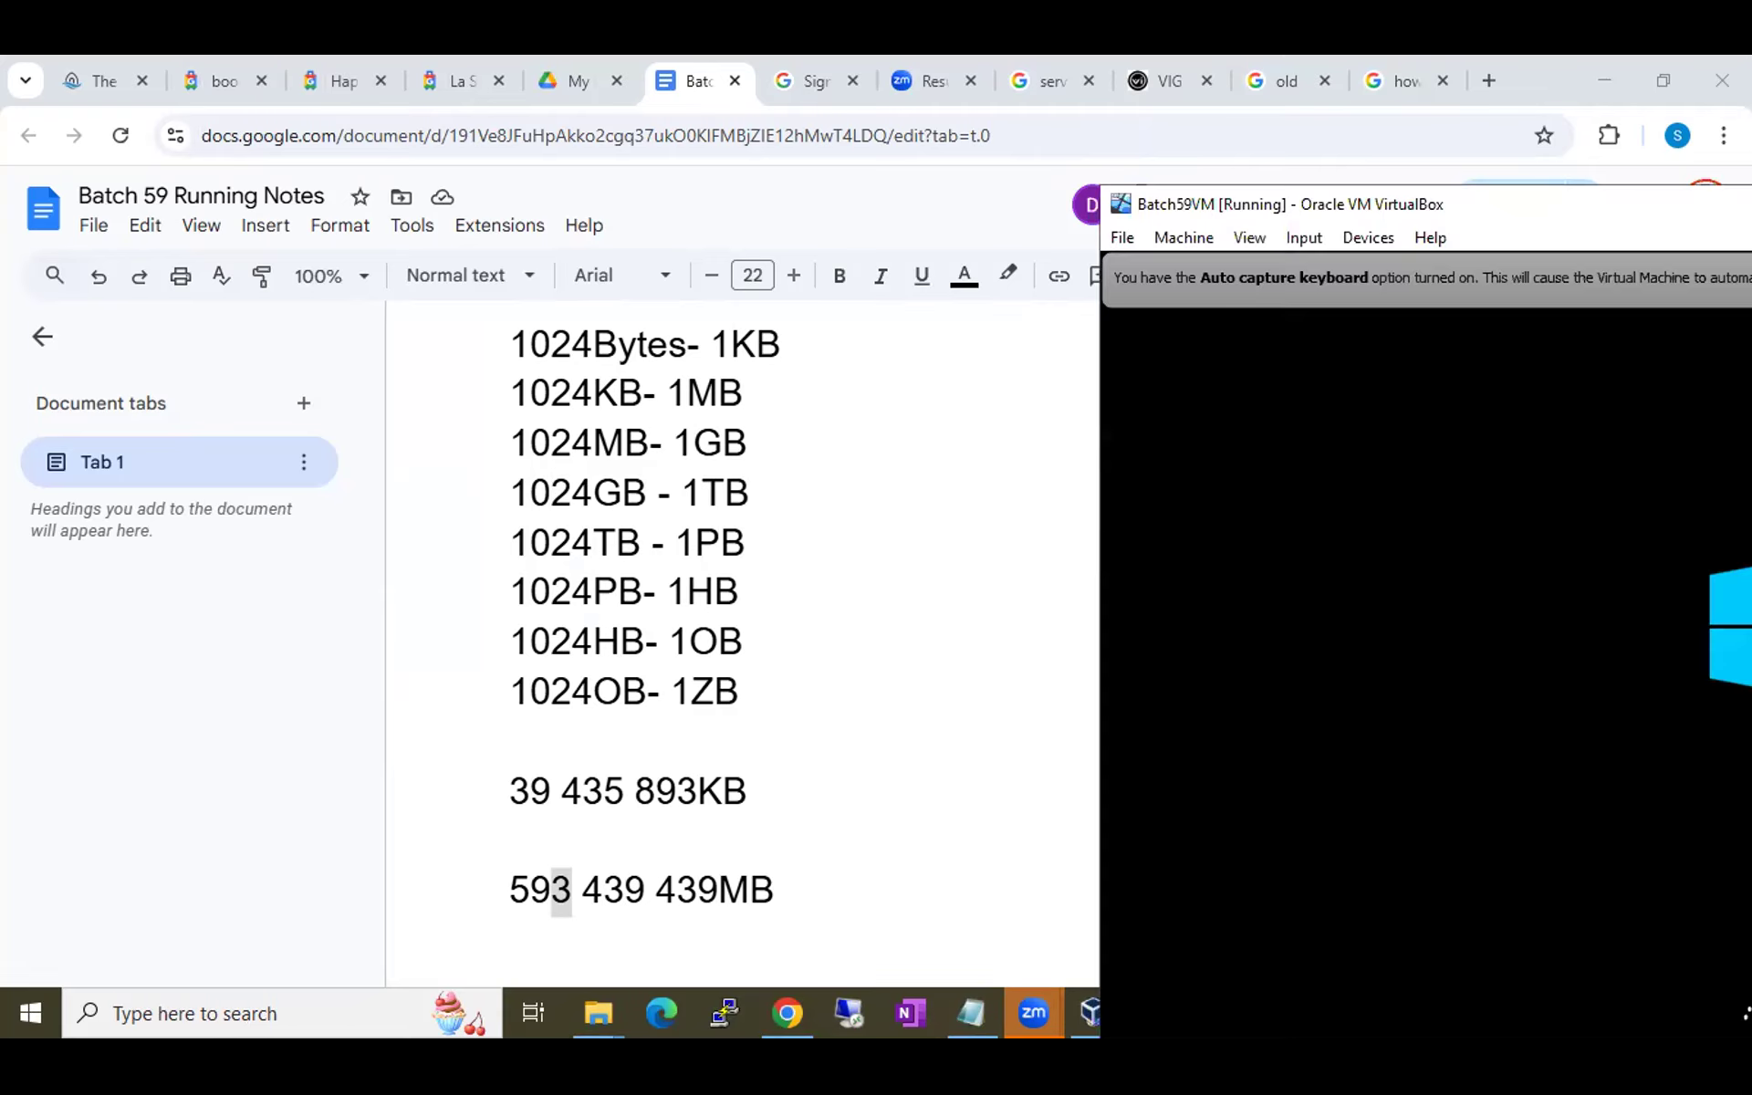
# Drag the Batch59VM console window back into view after finishing the storage notes.
pyautogui.moveTo(1751, 196); pyautogui.dragTo(1587, 160)
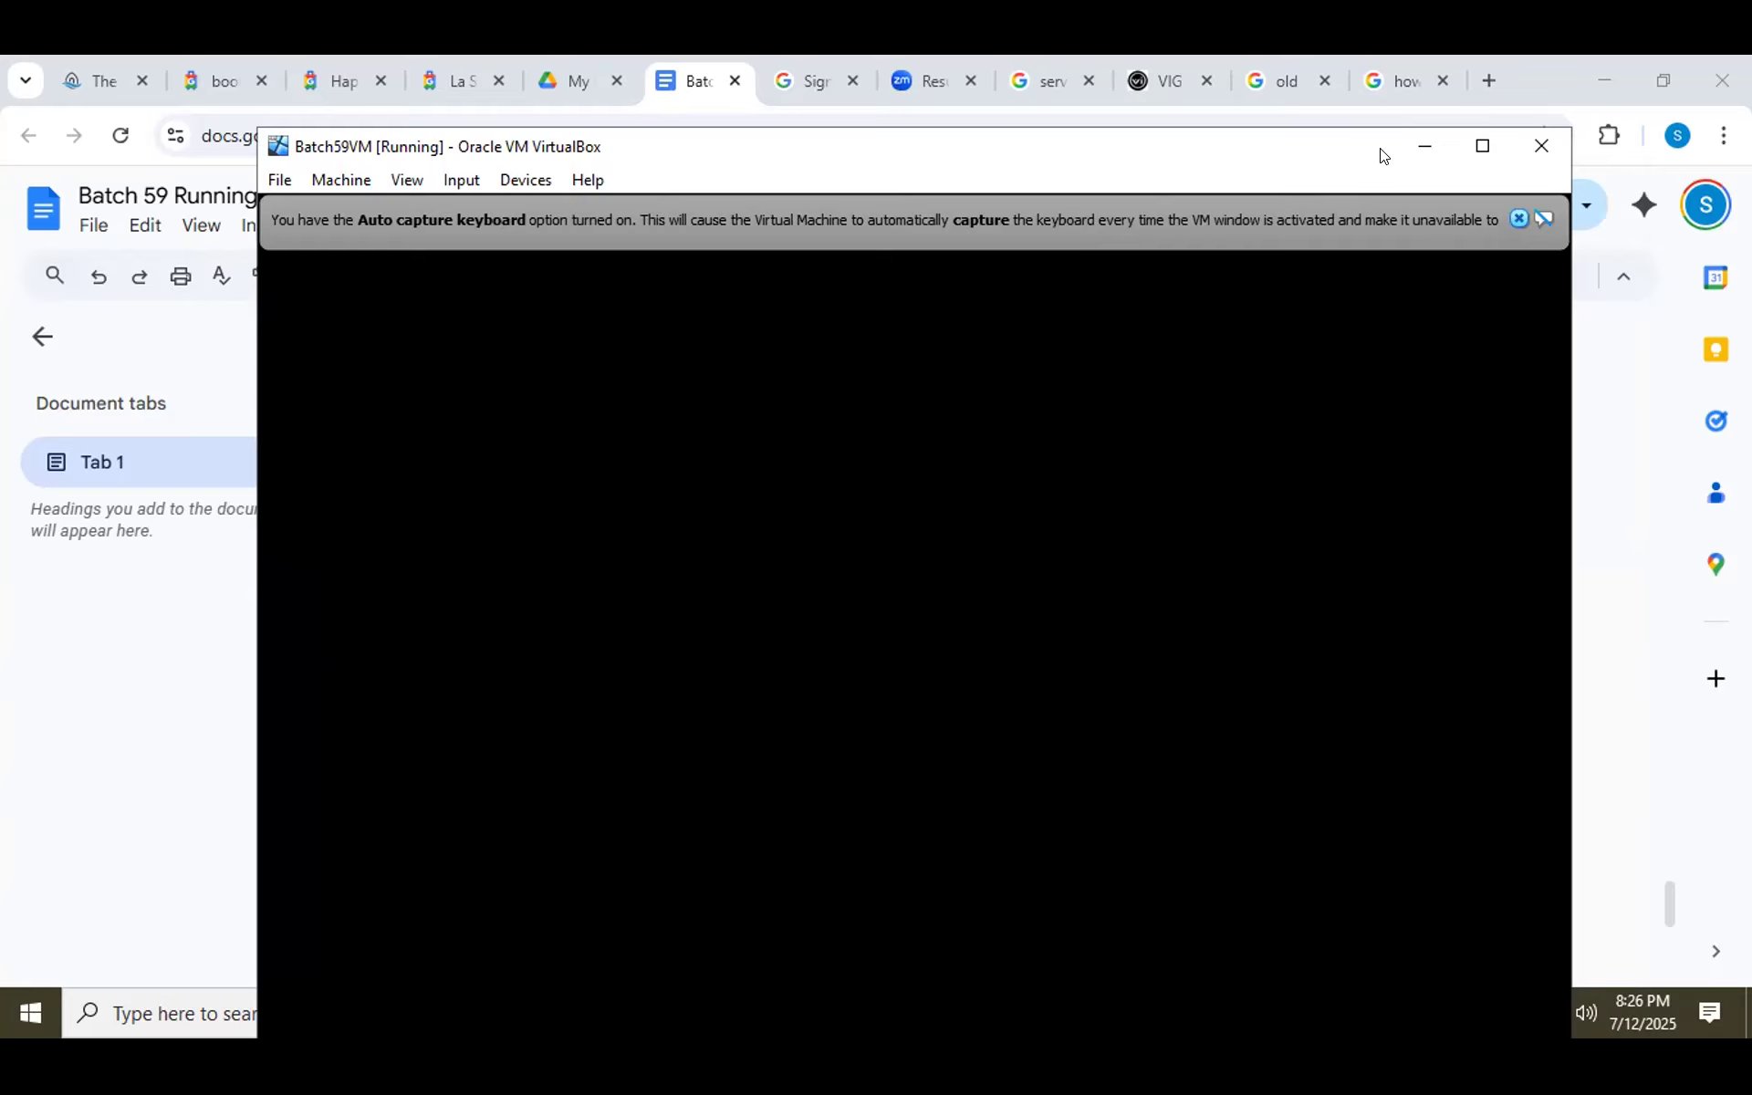
# Move the Batch59VM window higher on screen to watch the installation's reboot spinner.
pyautogui.moveTo(1371, 160); pyautogui.dragTo(1414, 102)
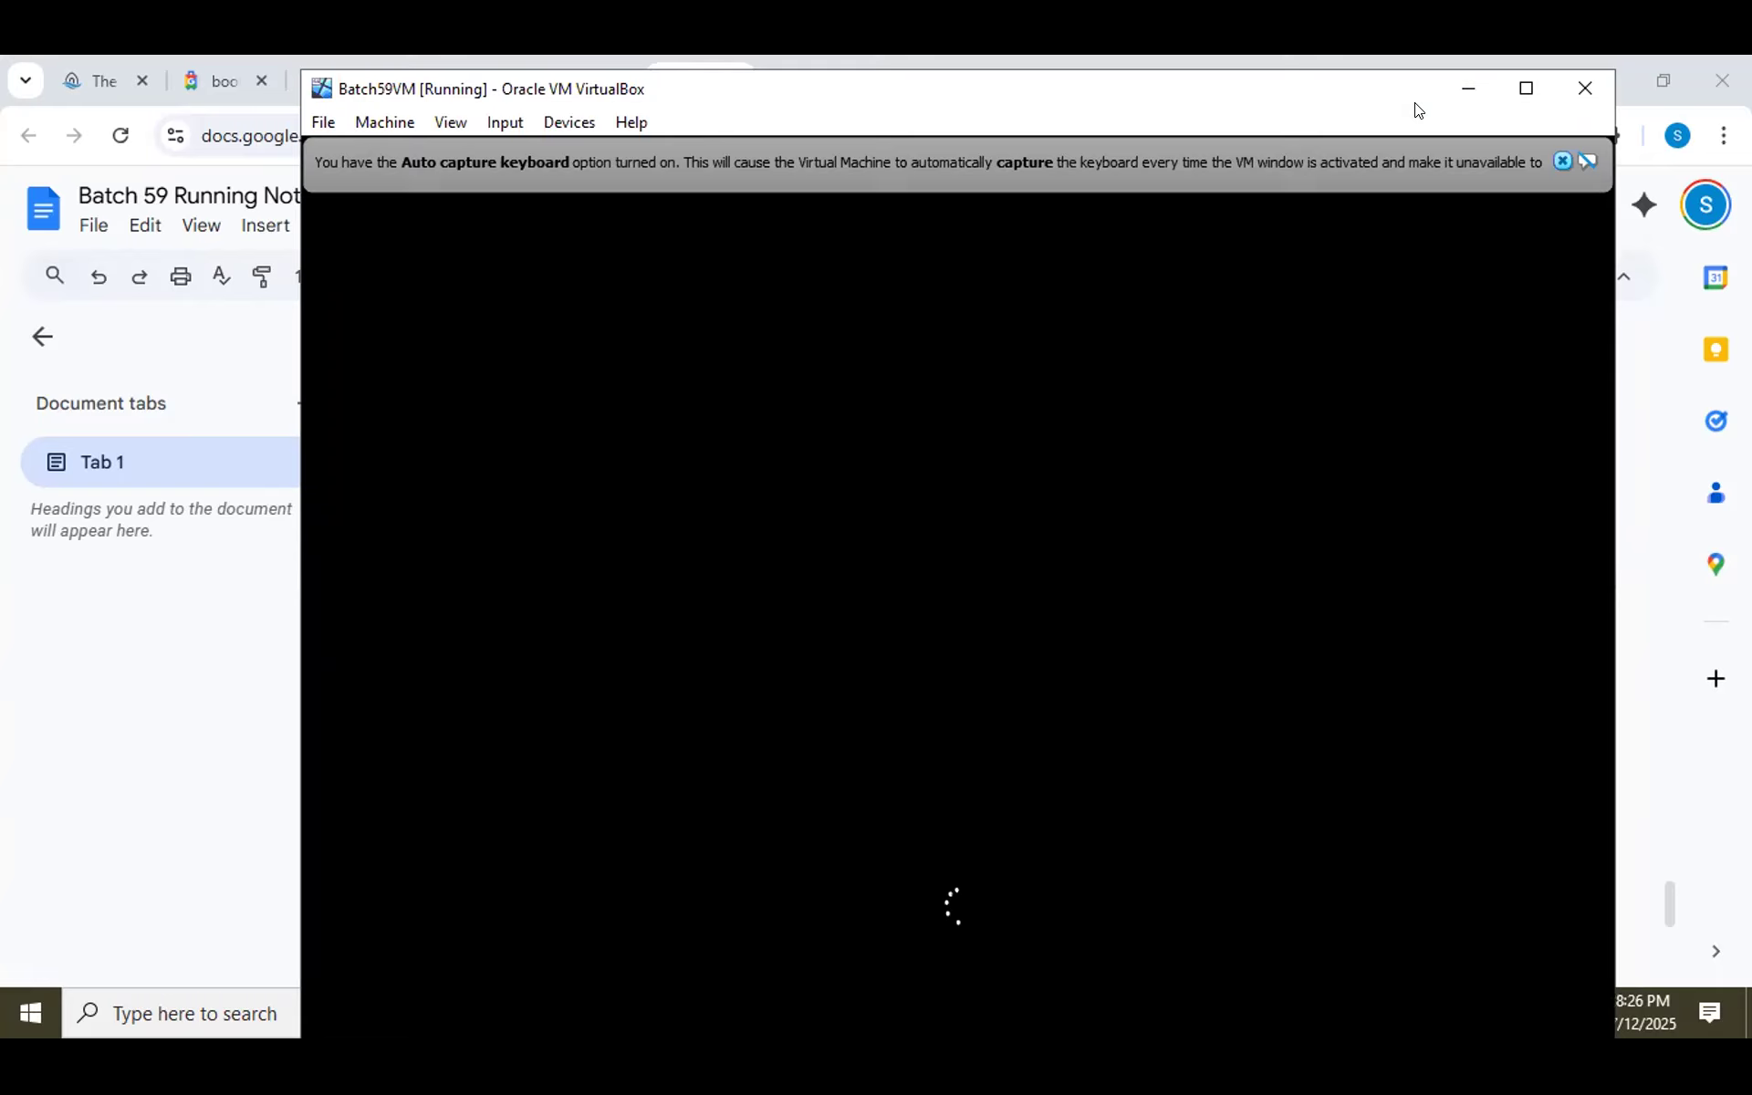
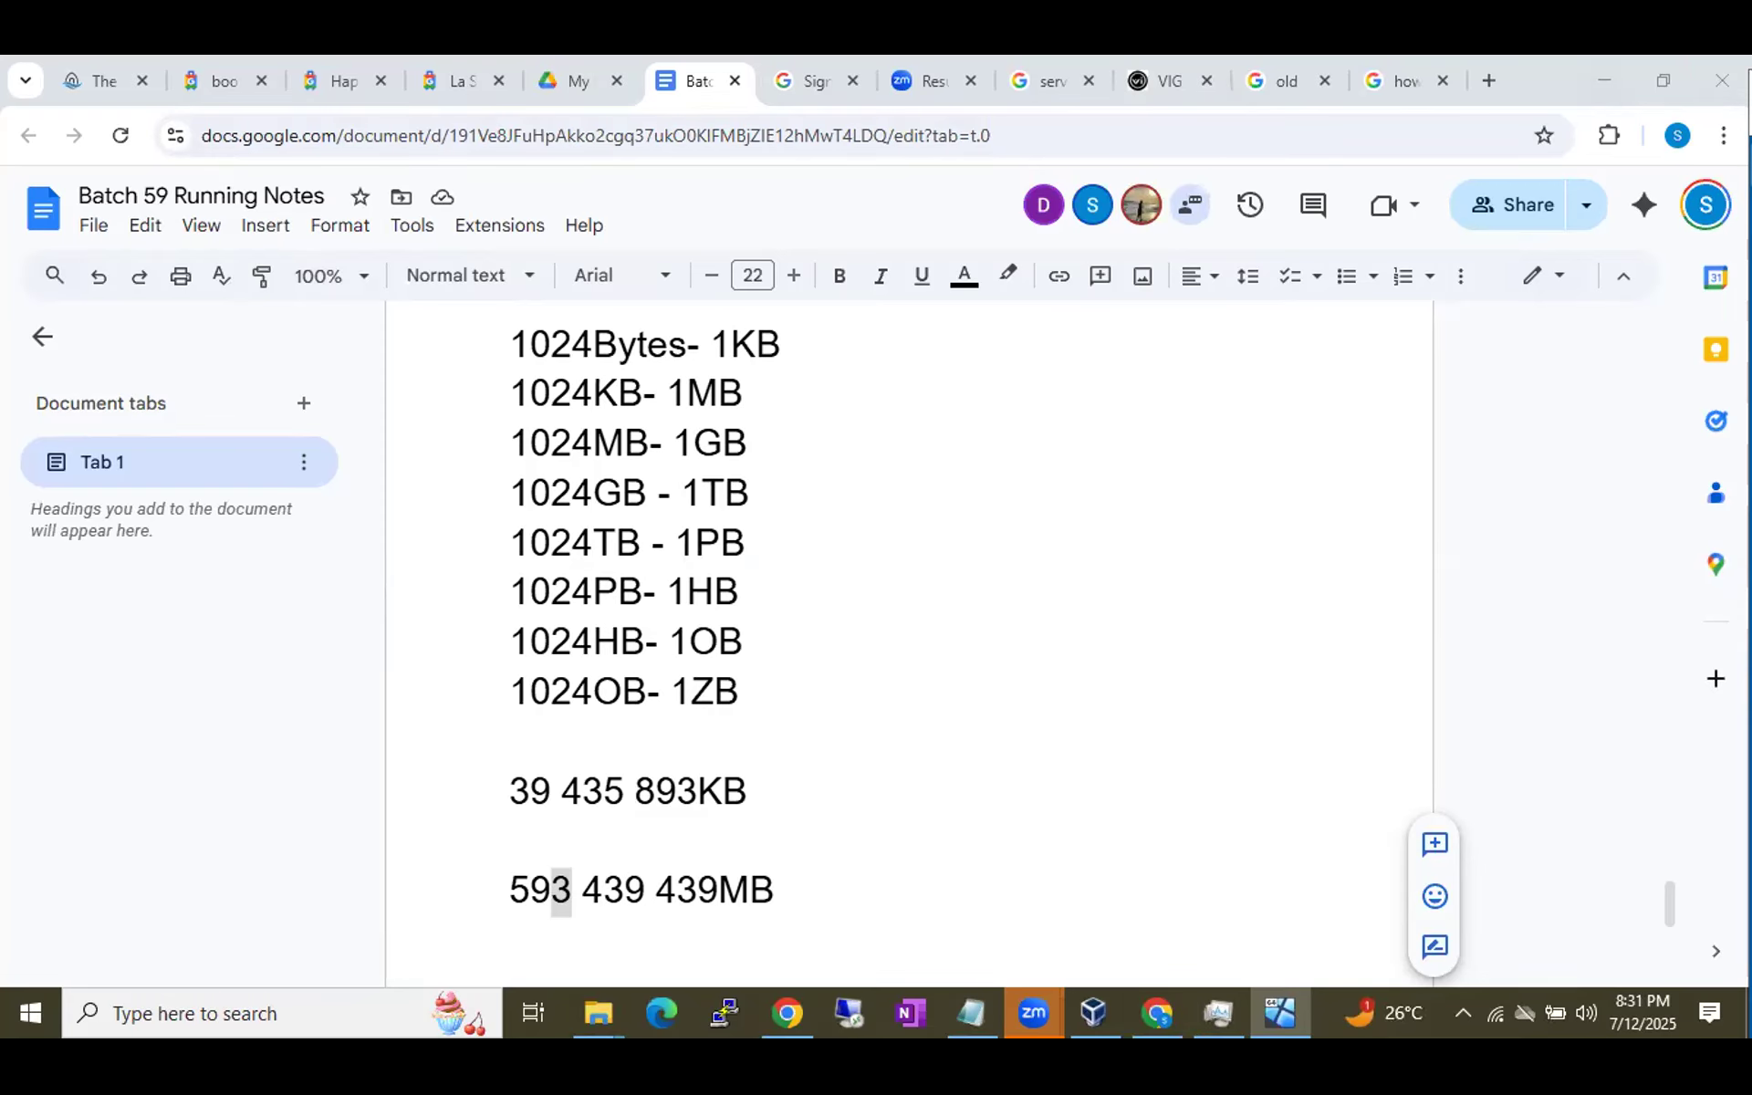
# Drag the Batch59VM window from the other monitor onto the main screen over the Google Docs notes.
pyautogui.moveTo(1751, 89); pyautogui.dragTo(1751, 218)
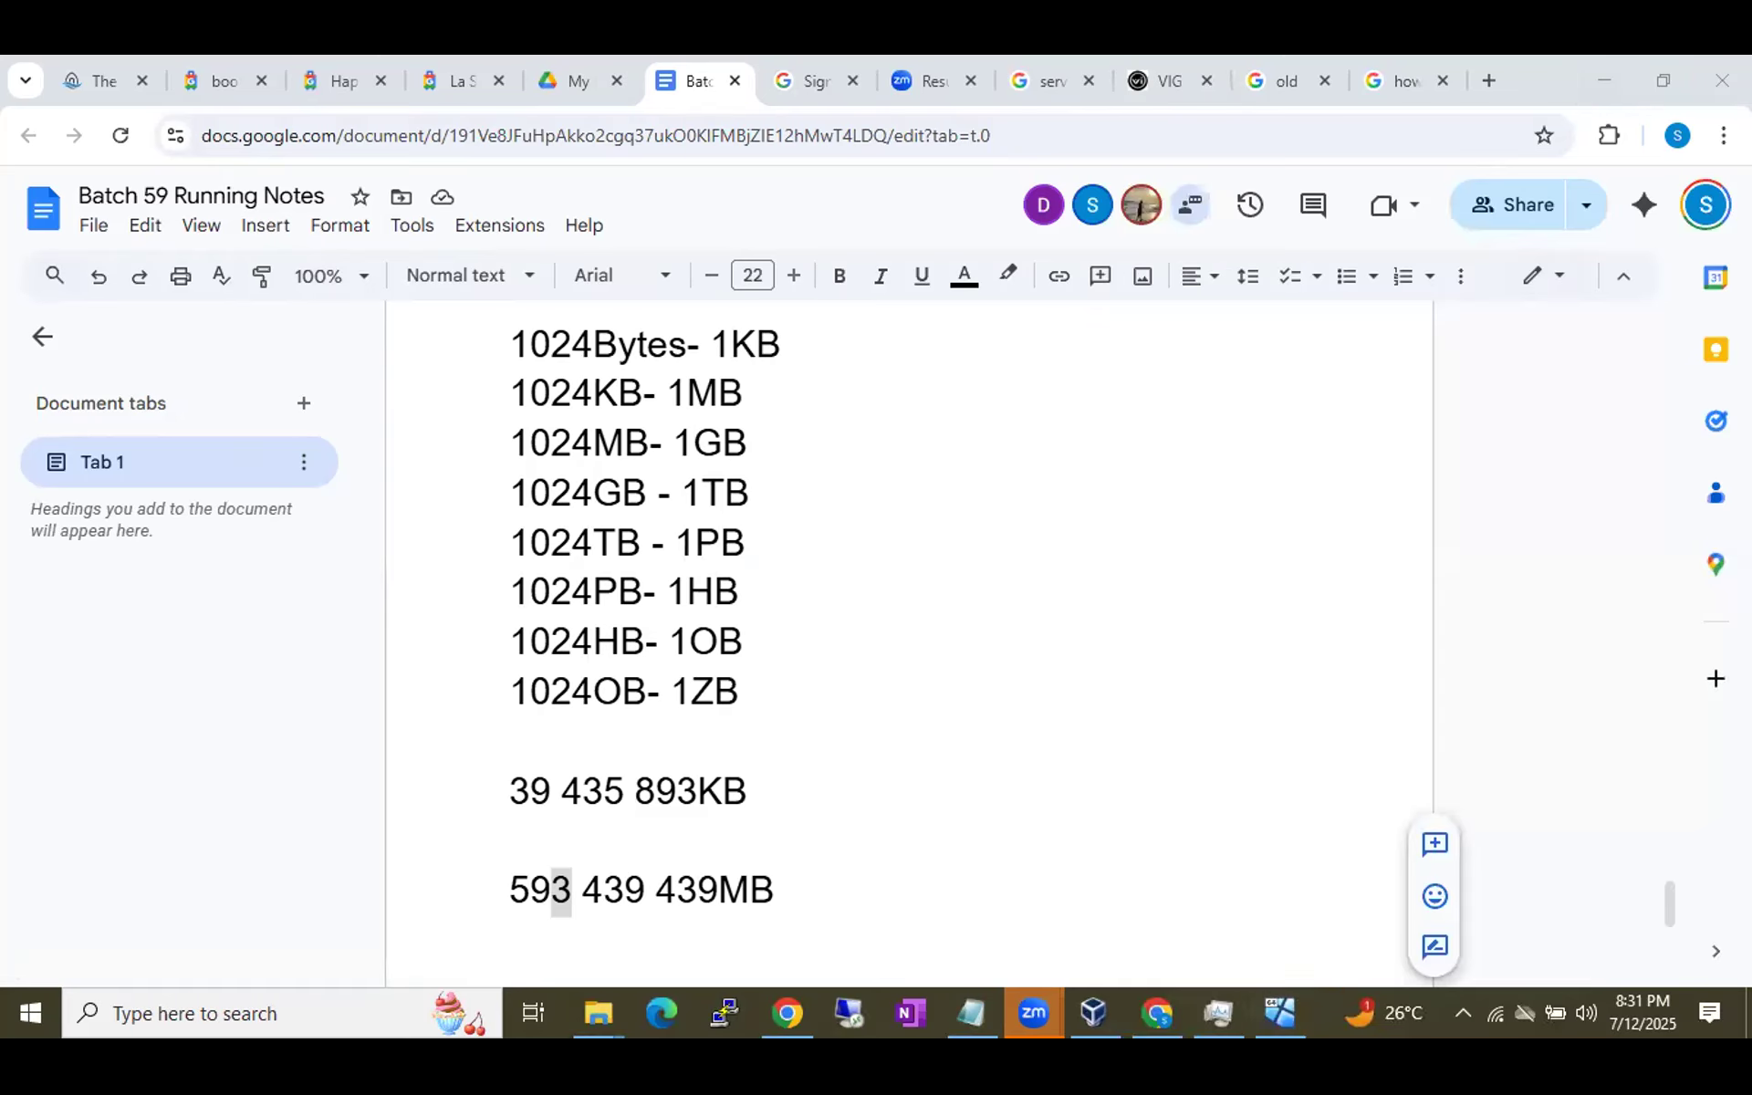
pyautogui.moveTo(1751, 128); pyautogui.dragTo(962, 134)
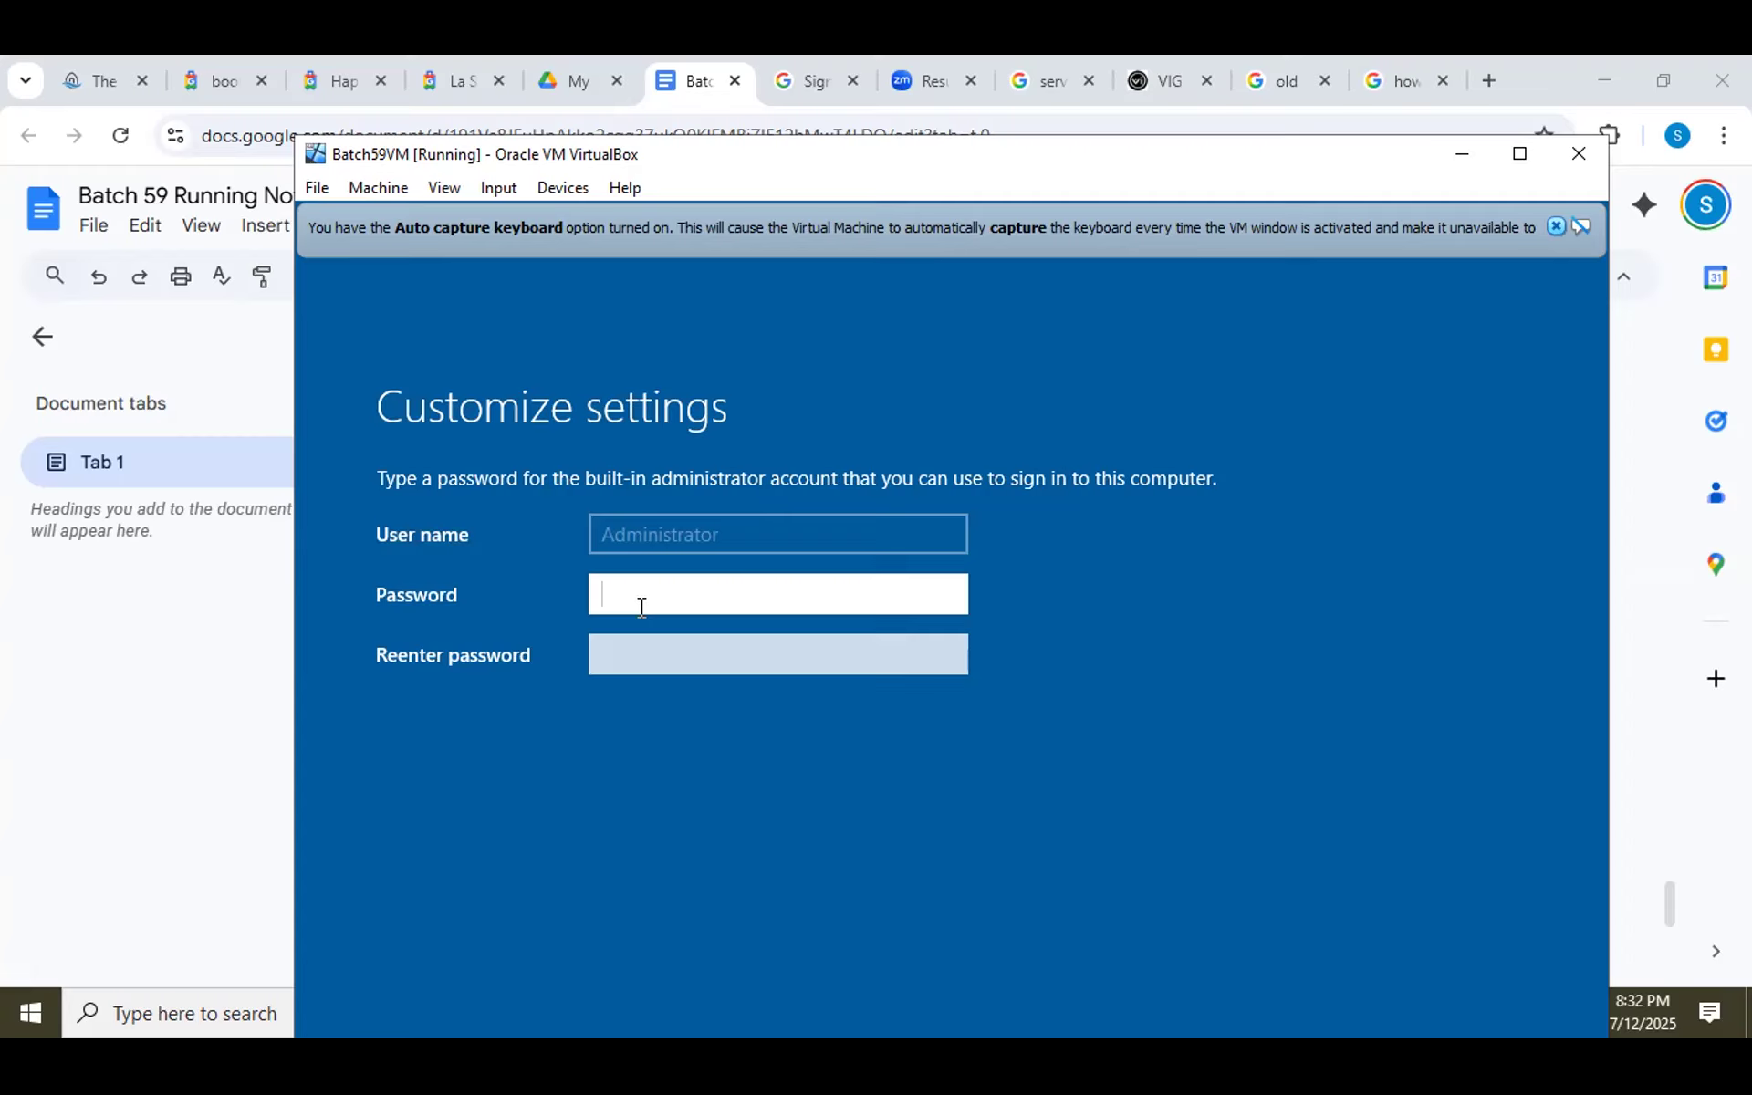
# Enter and confirm the Administrator password on Customize settings, then finish Windows setup.
pyautogui.write('•••')
pyautogui.moveTo(642, 606); pyautogui.dragTo(522, 595)
pyautogui.write('*******')
pyautogui.click(610, 652)
pyautogui.write('*******')
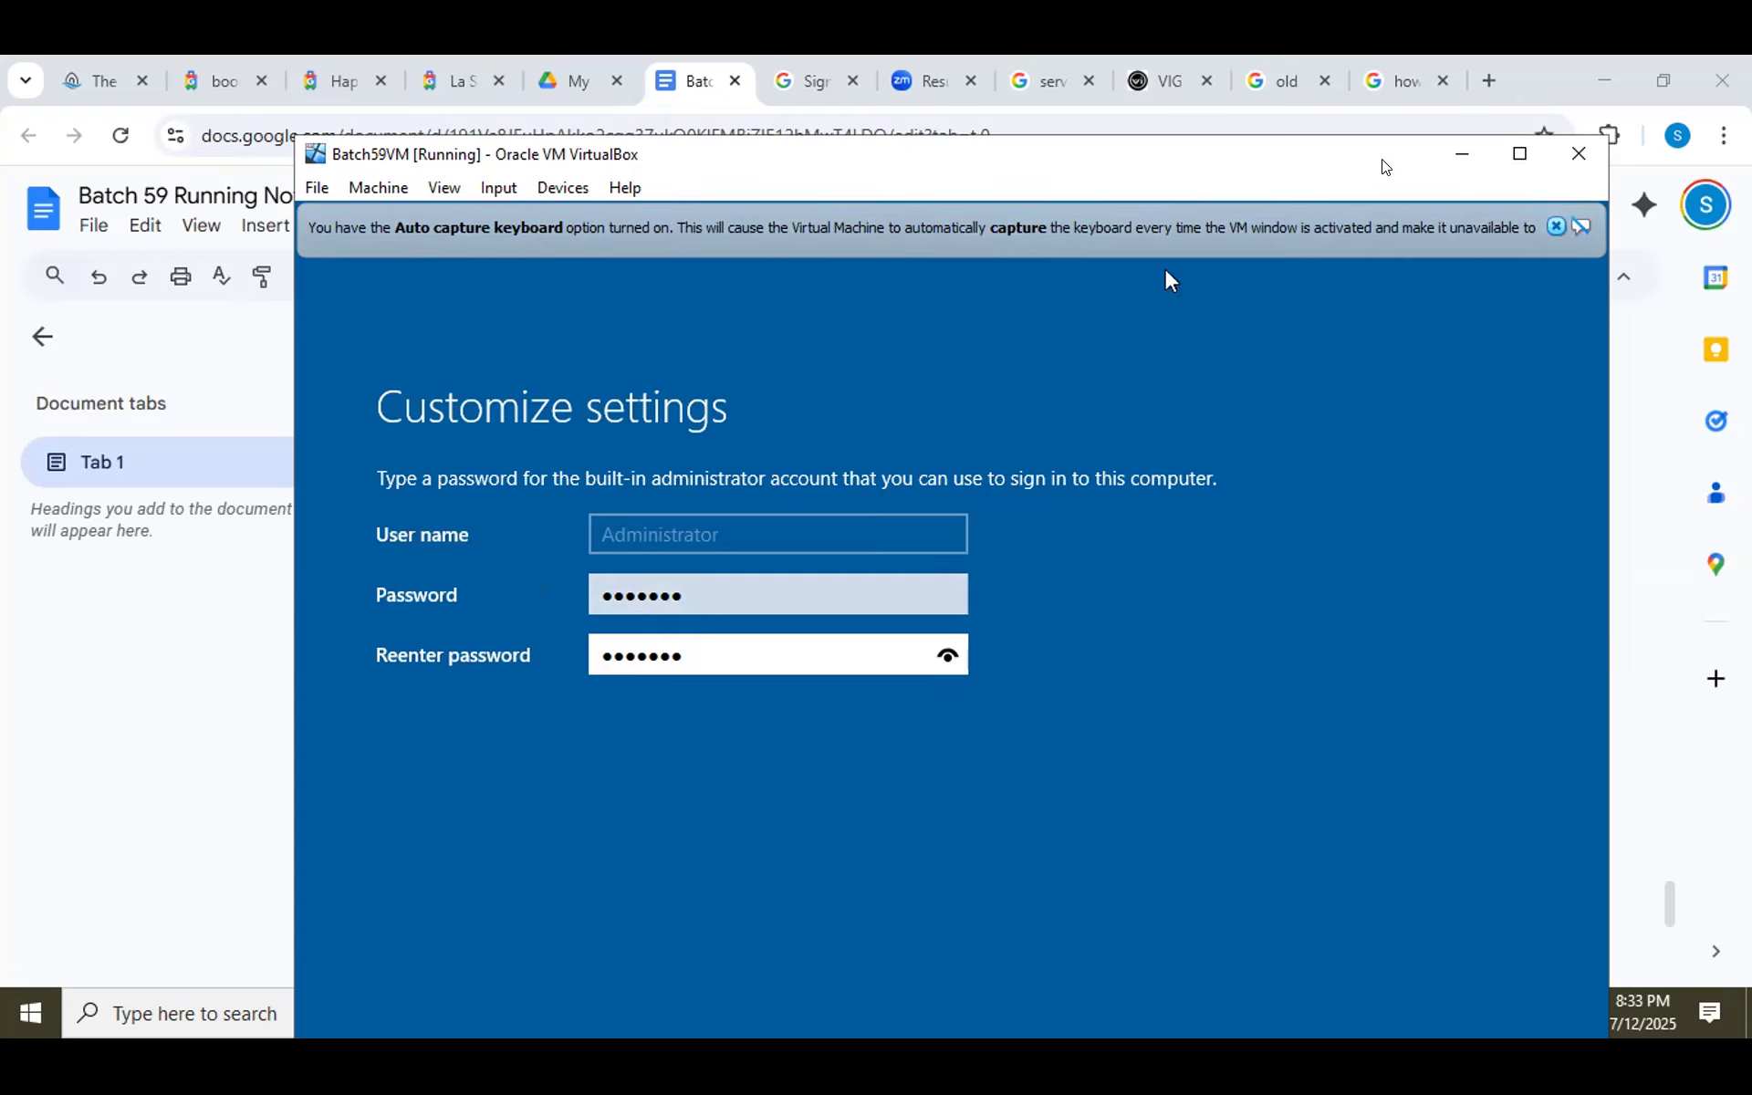
pyautogui.moveTo(1384, 166); pyautogui.dragTo(1384, 87)
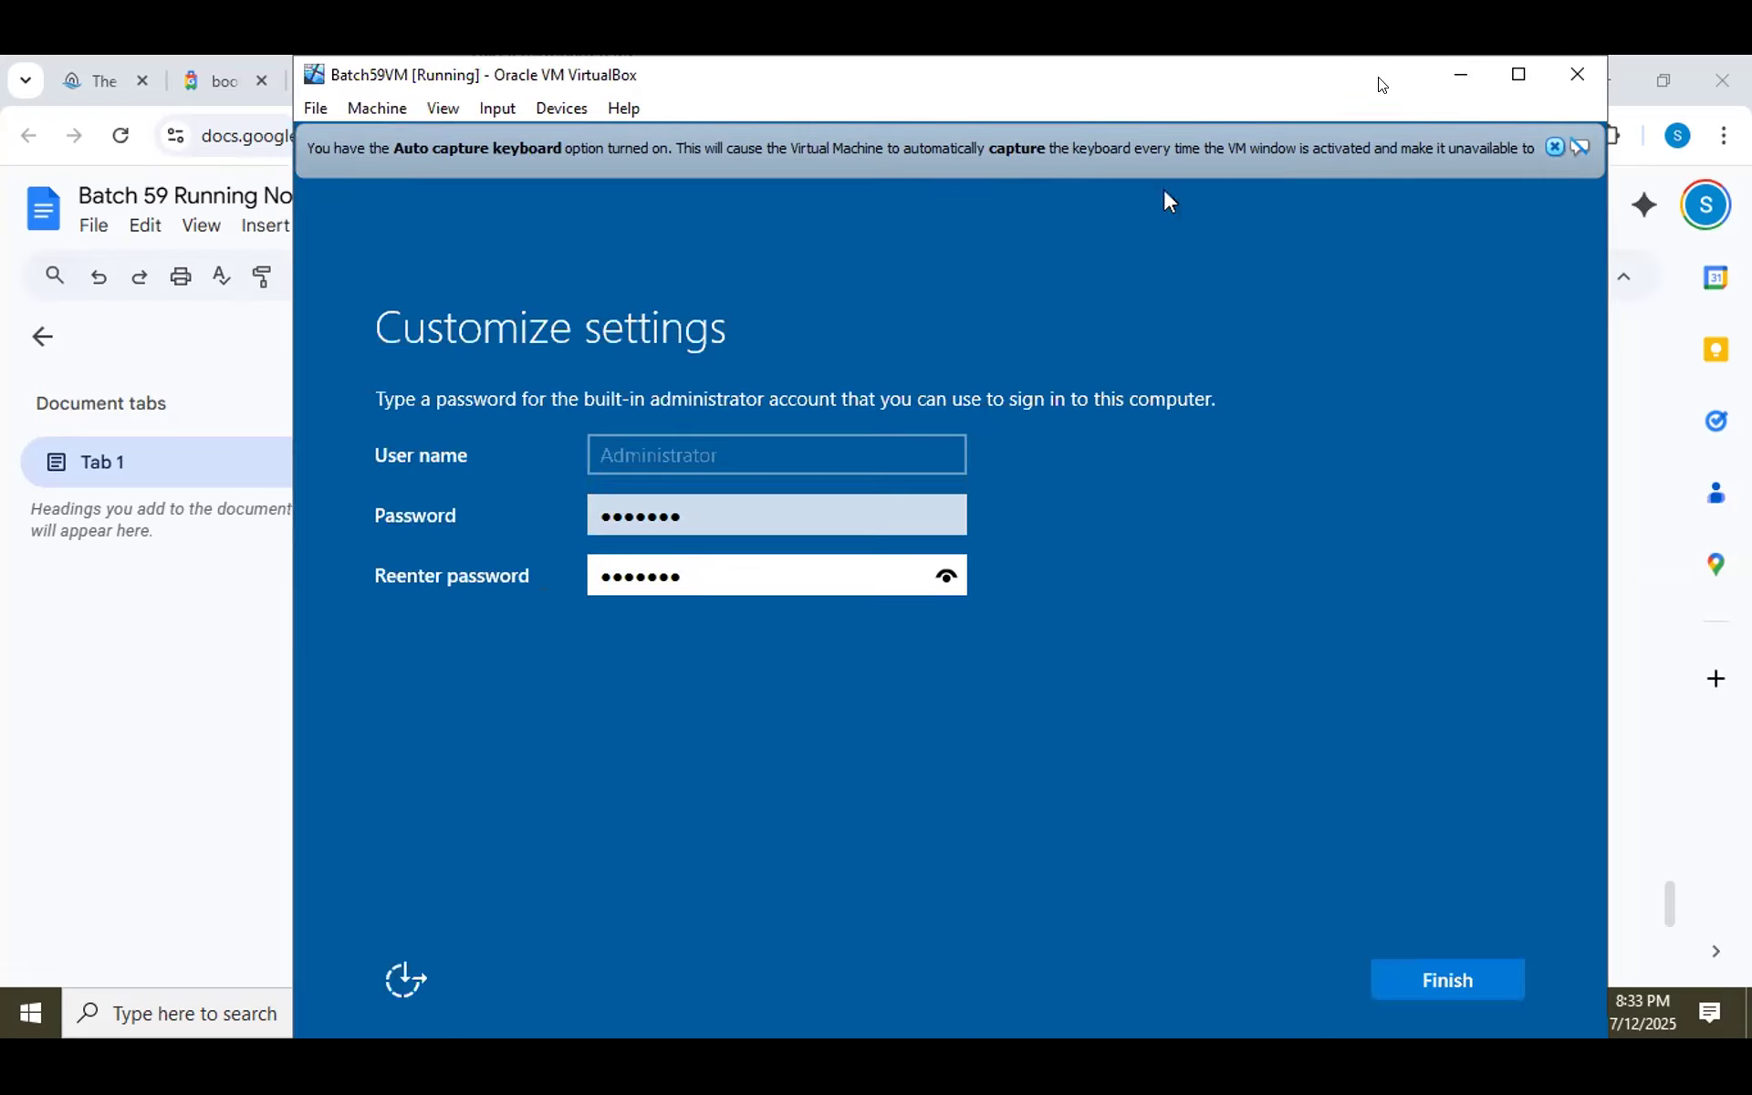
pyautogui.click(1464, 981)
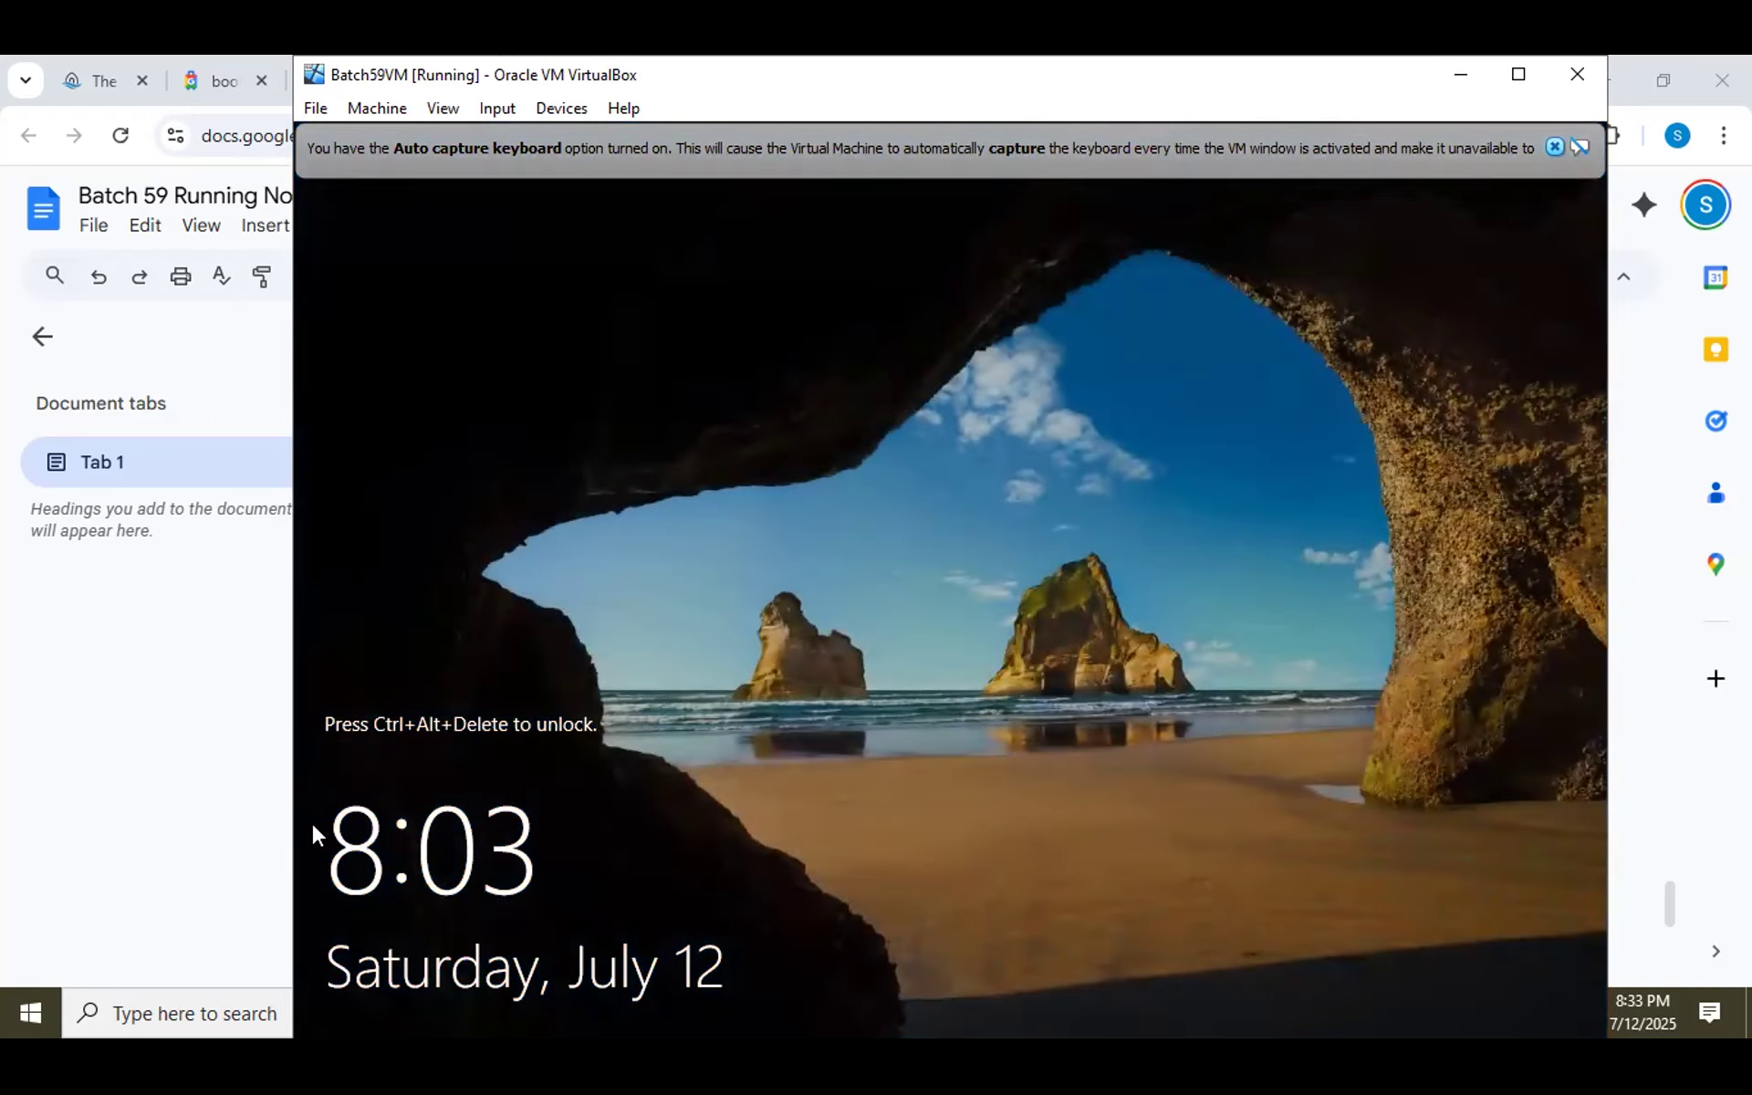
# Return the VM window to normal size over the lock screen and dismiss the auto-capture keyboard notice.
pyautogui.click(156, 743)
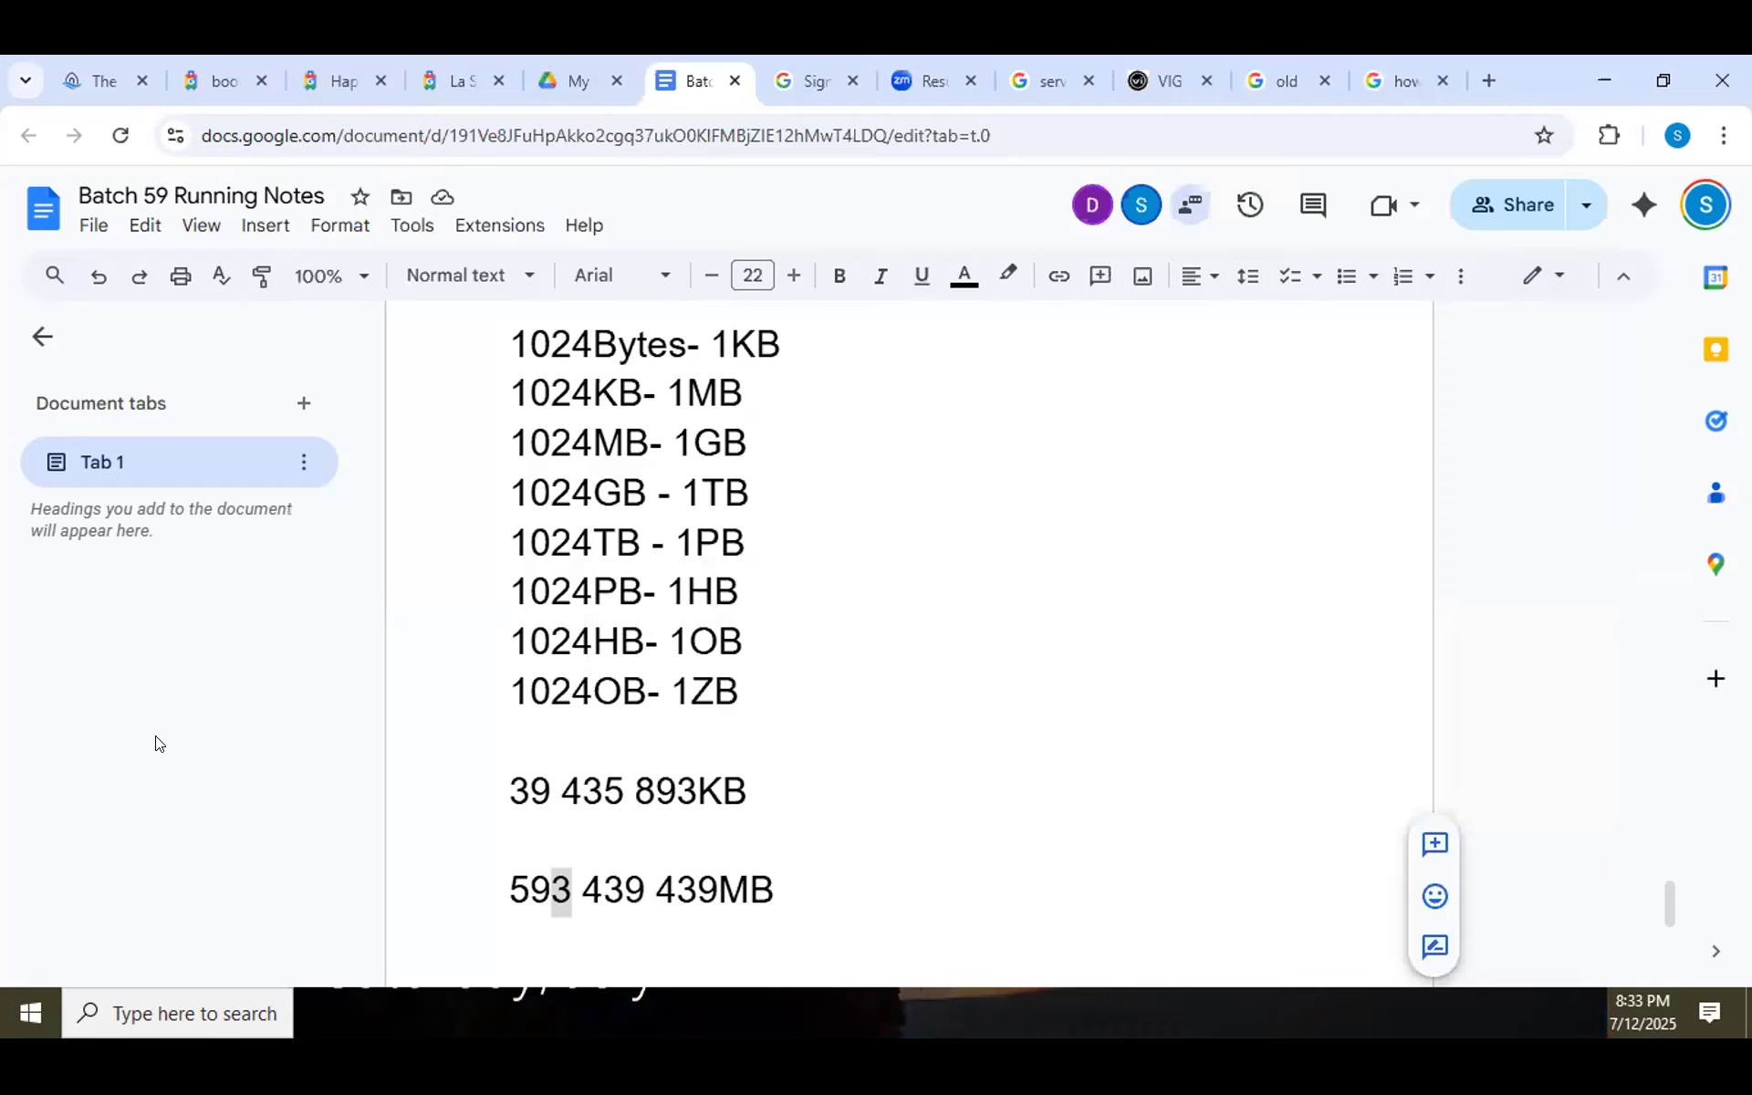
pyautogui.click(721, 1015)
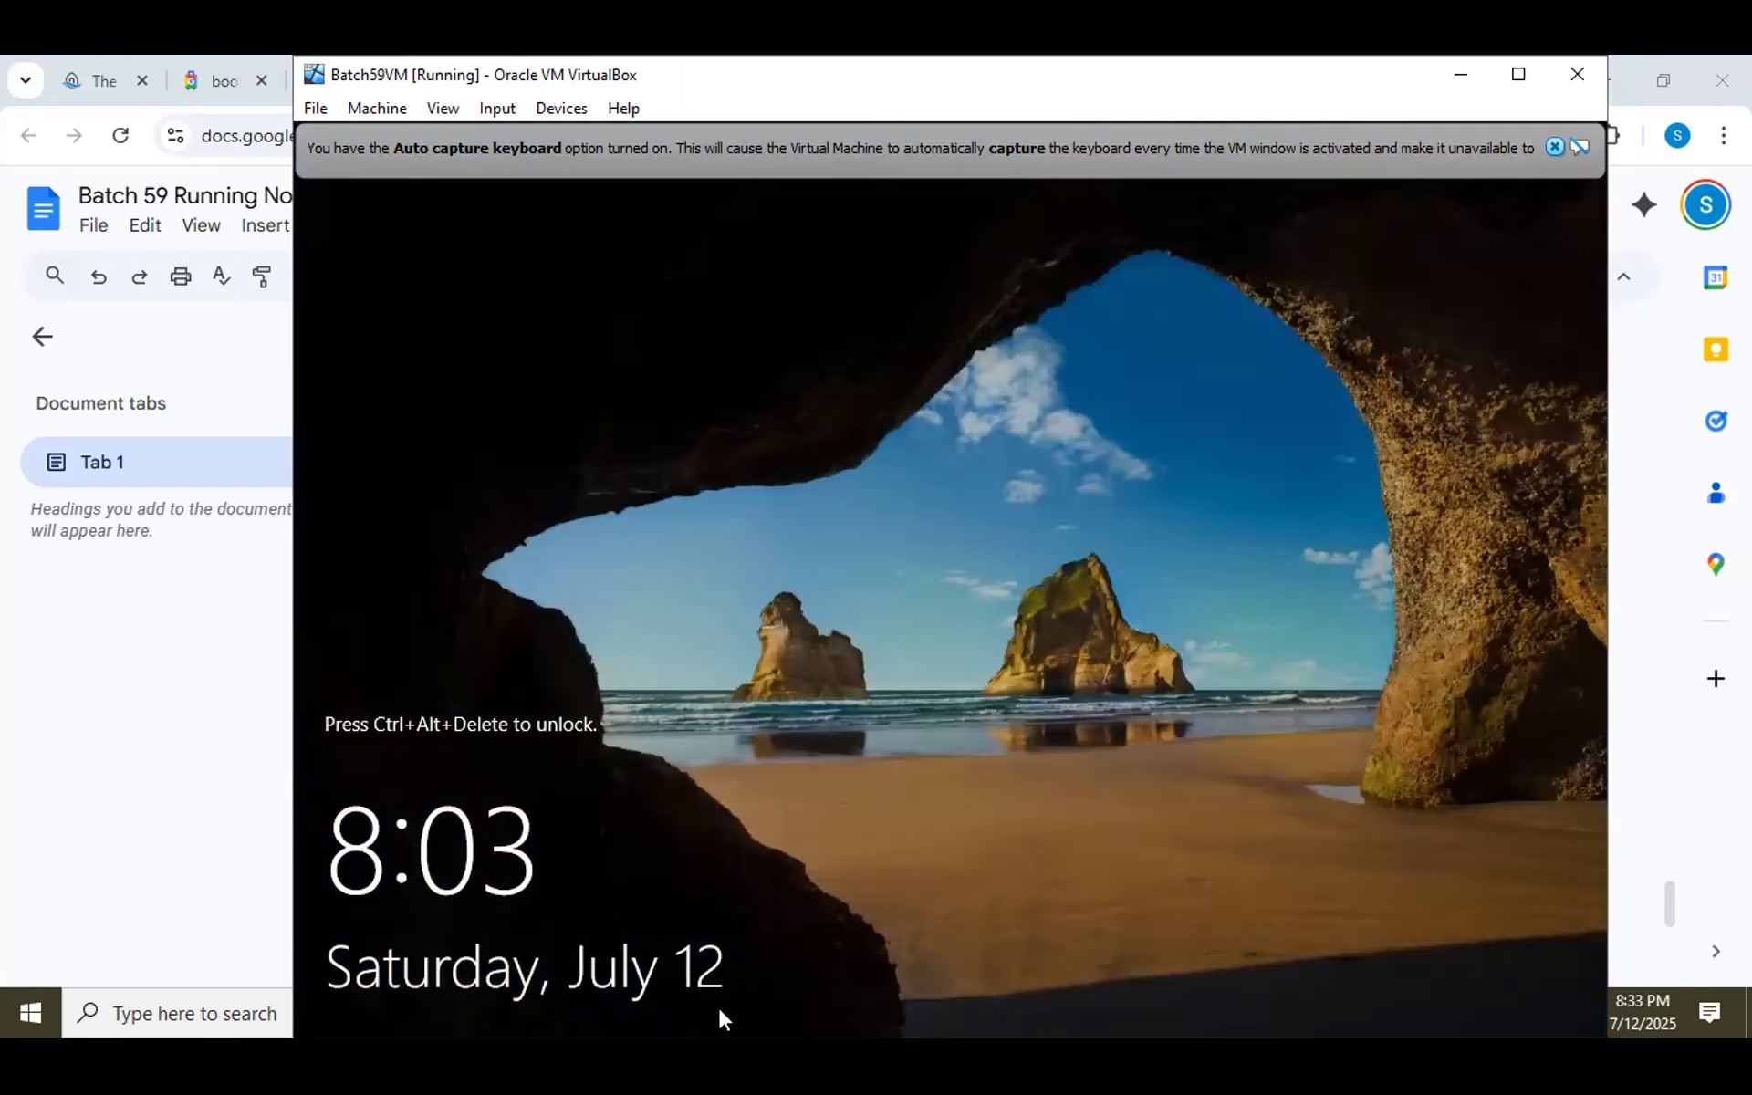
pyautogui.click(1519, 74)
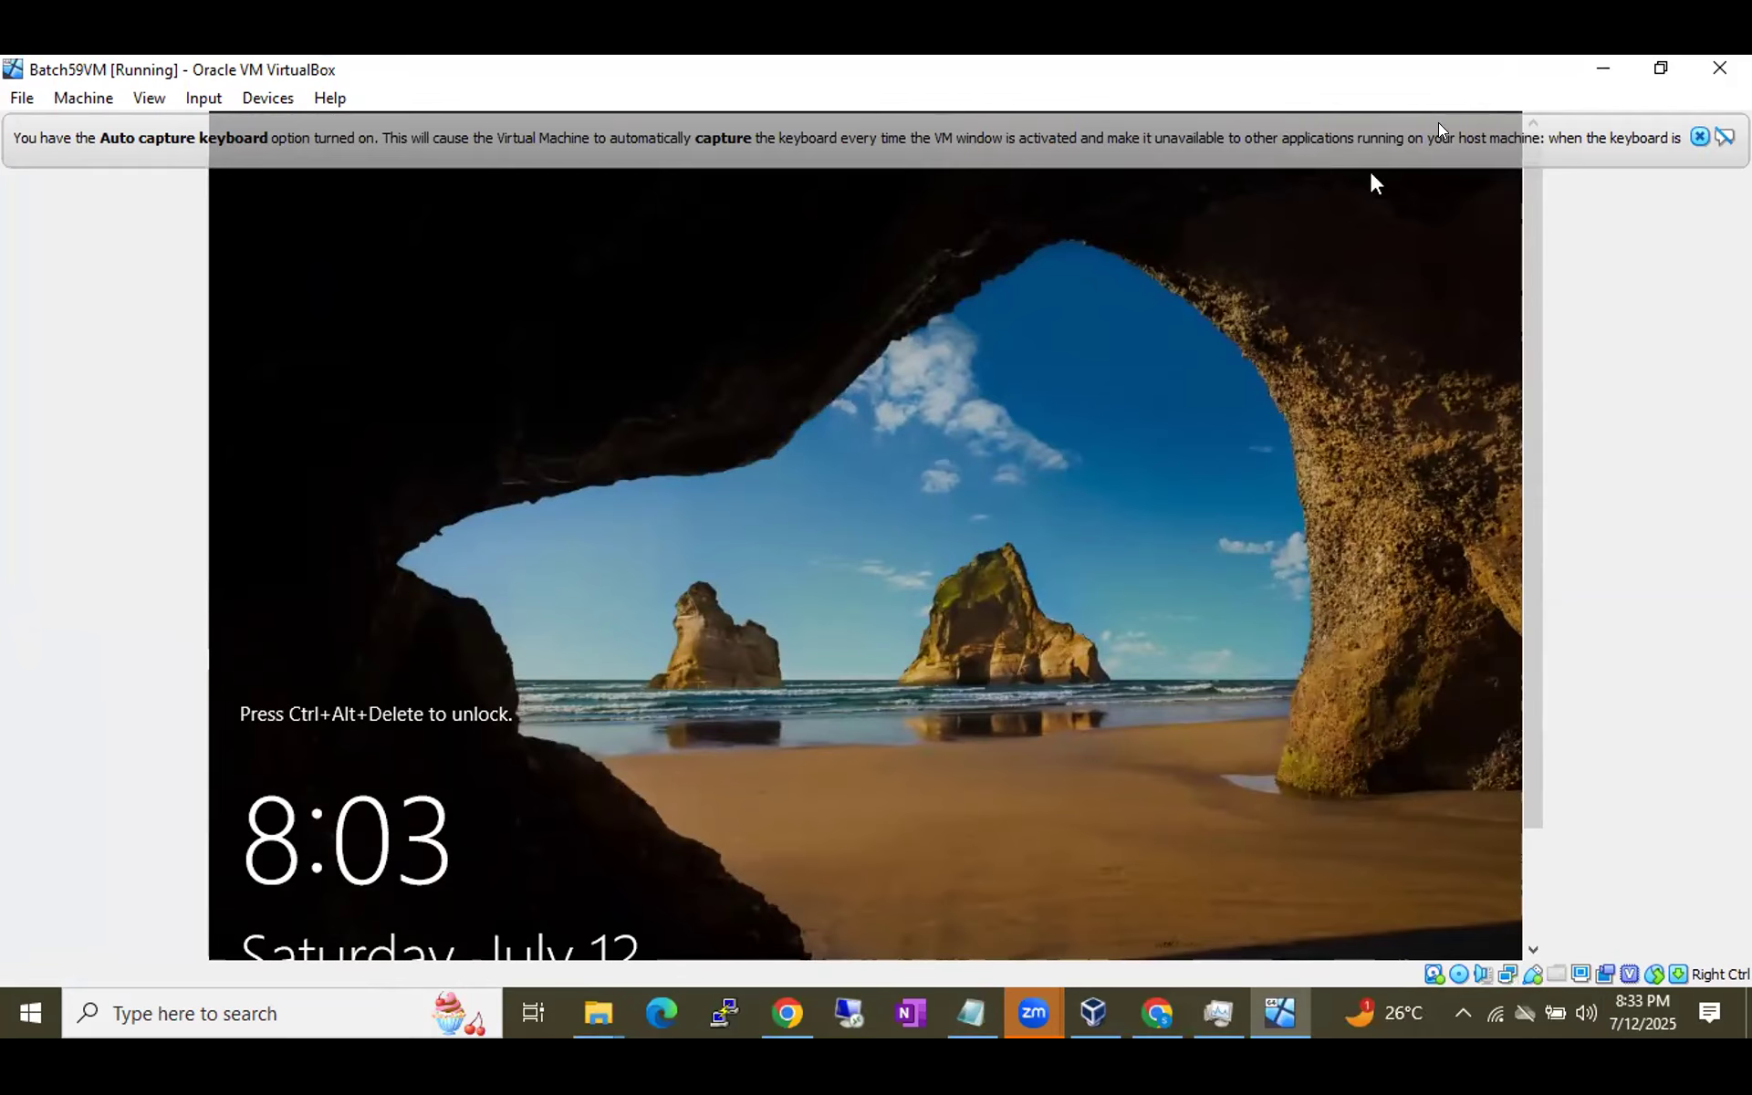
pyautogui.click(1593, 73)
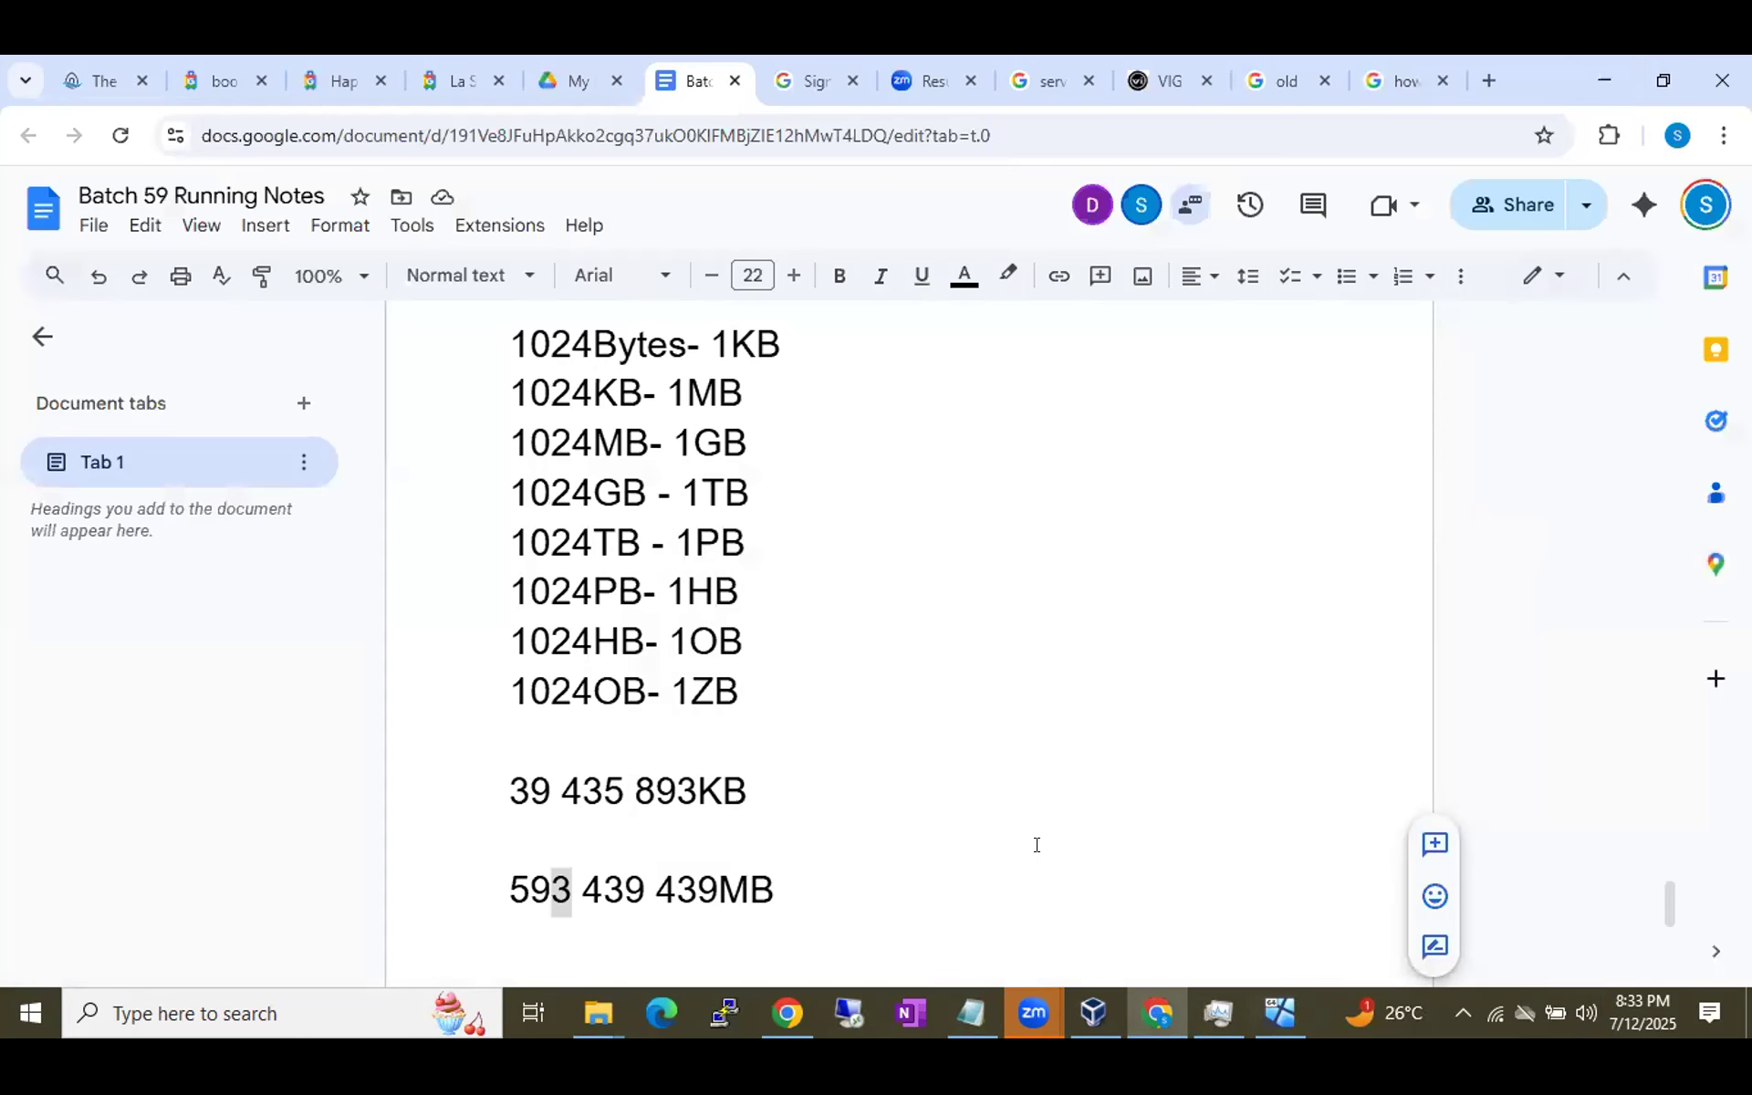
pyautogui.click(1278, 1013)
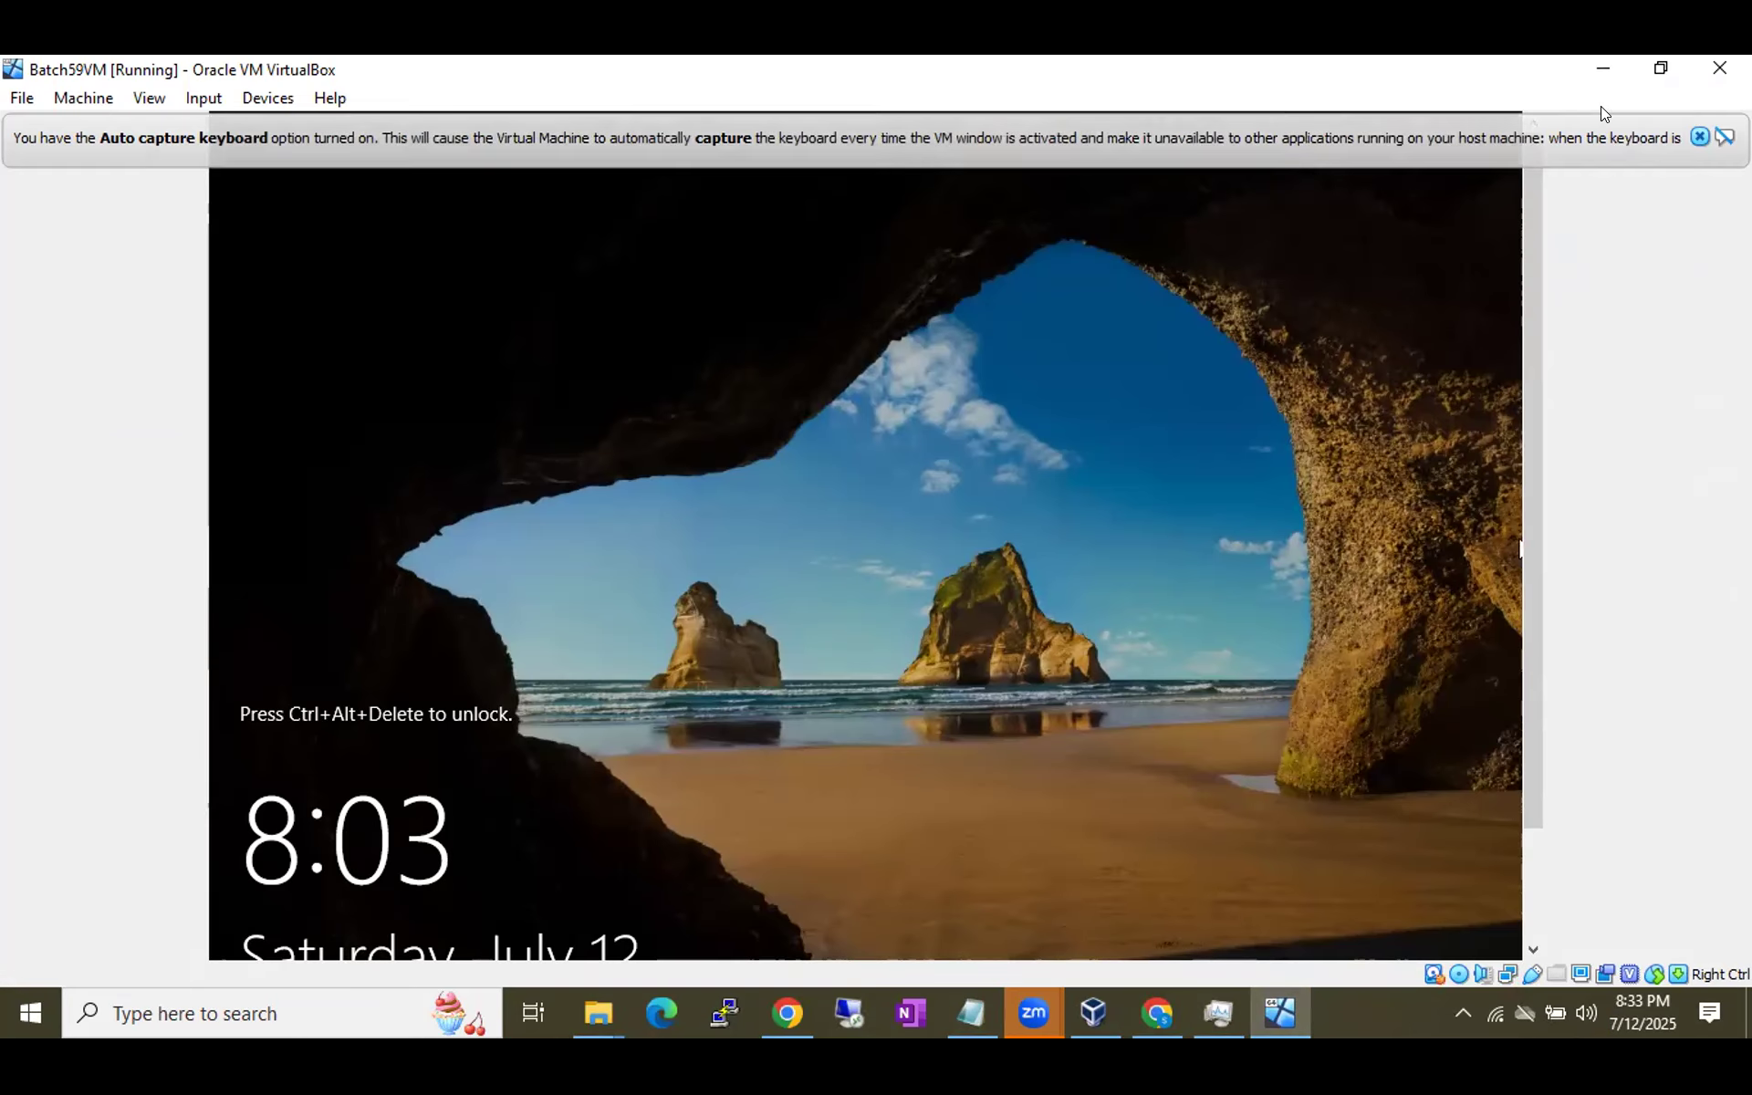
pyautogui.click(1604, 70)
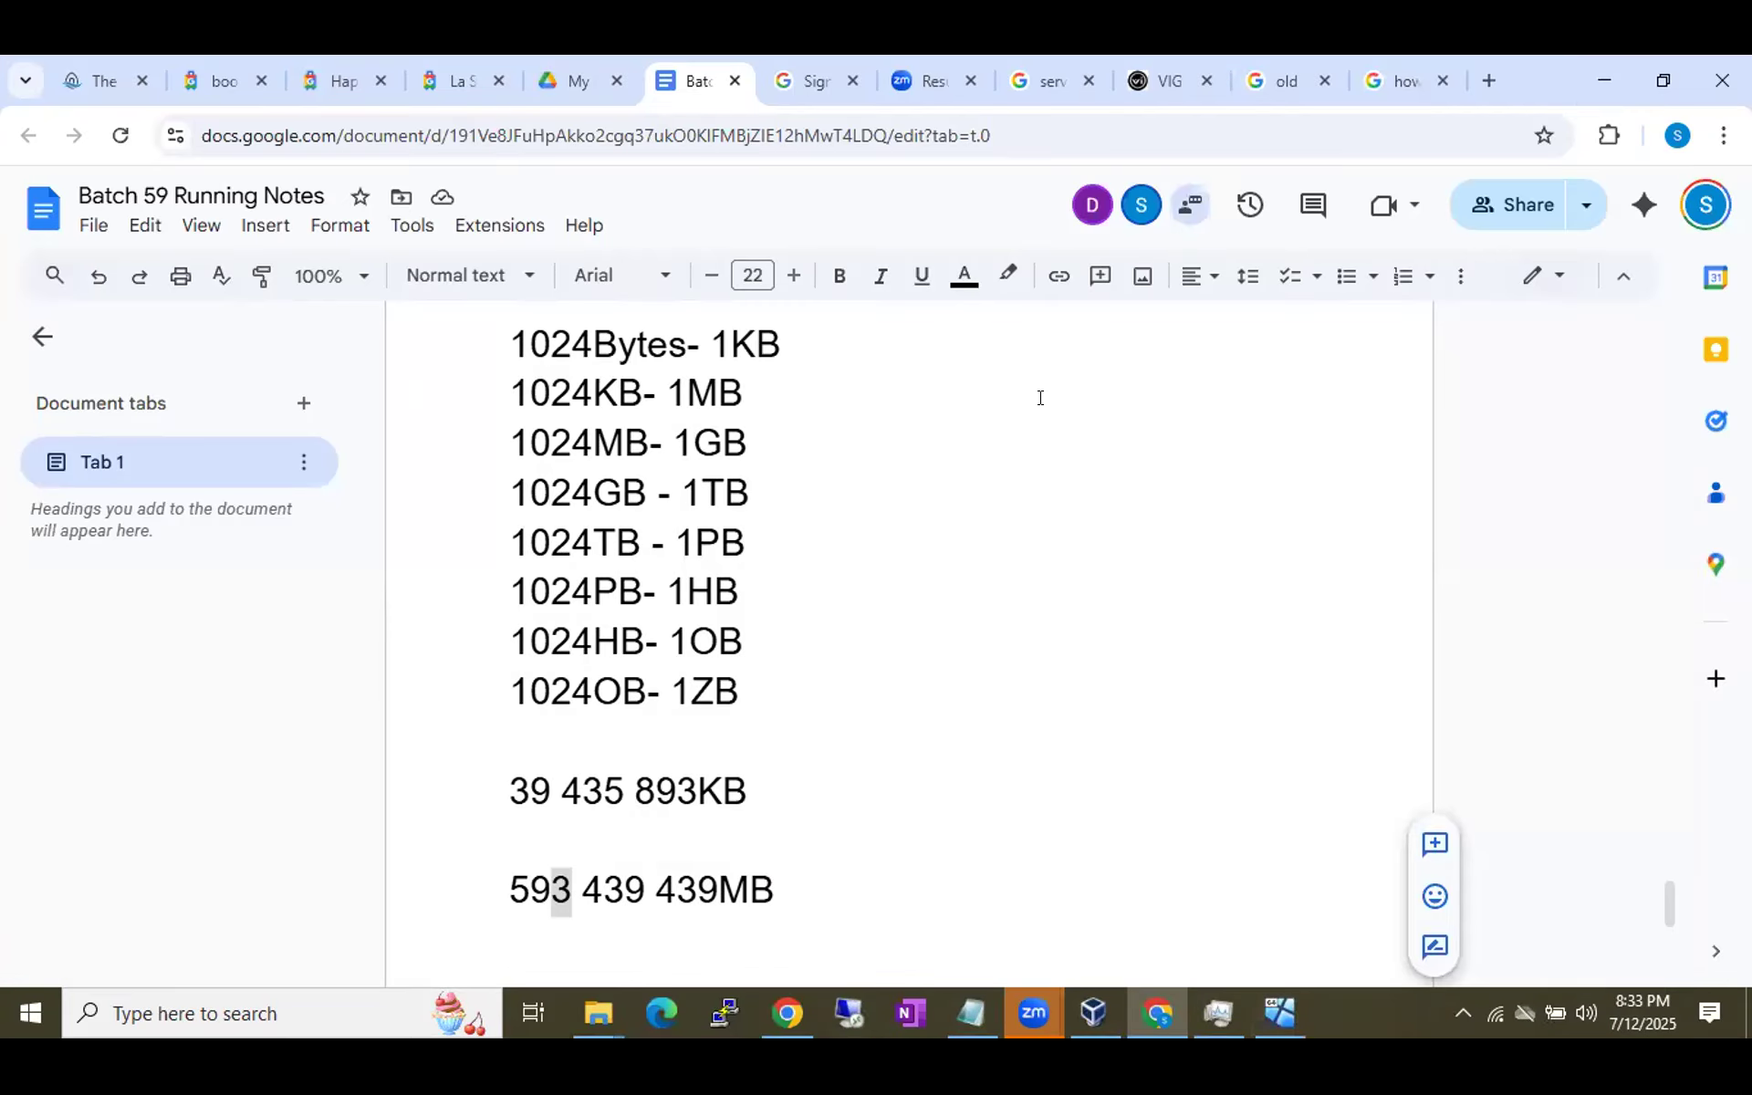
pyautogui.click(1279, 1011)
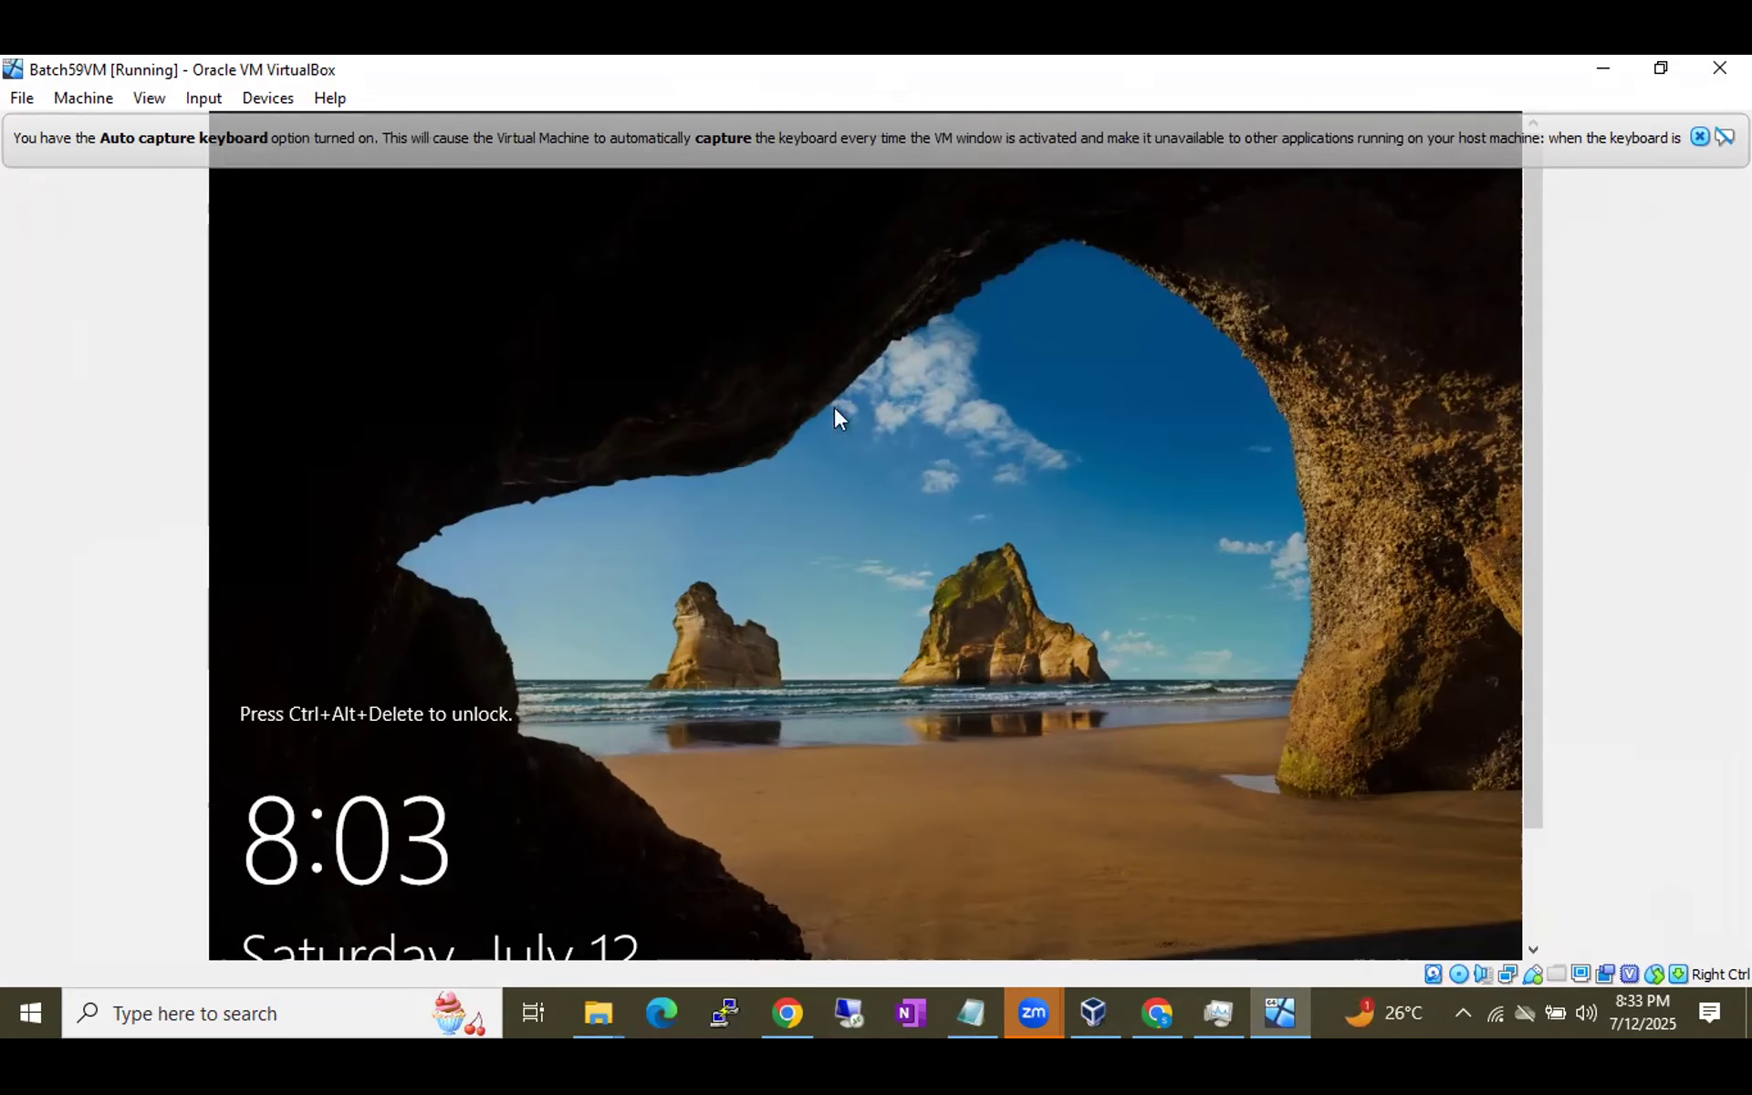
pyautogui.click(1658, 69)
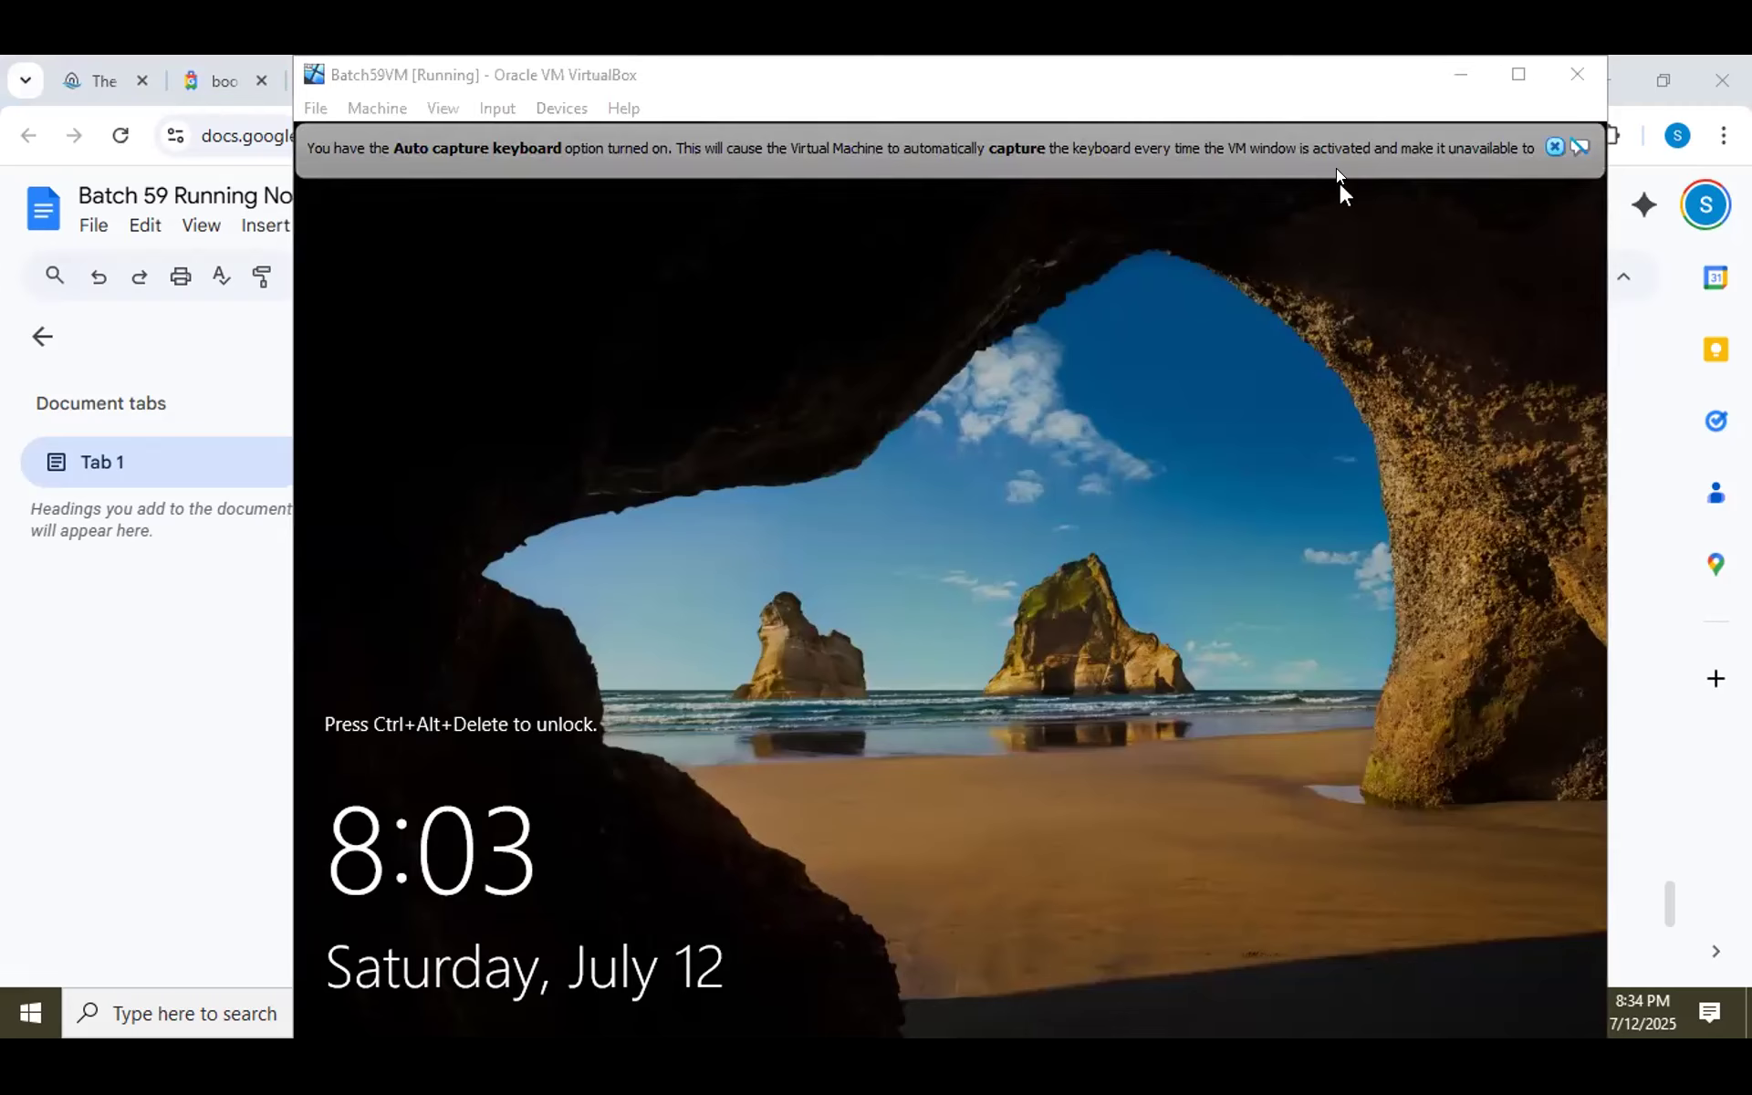
pyautogui.click(1552, 147)
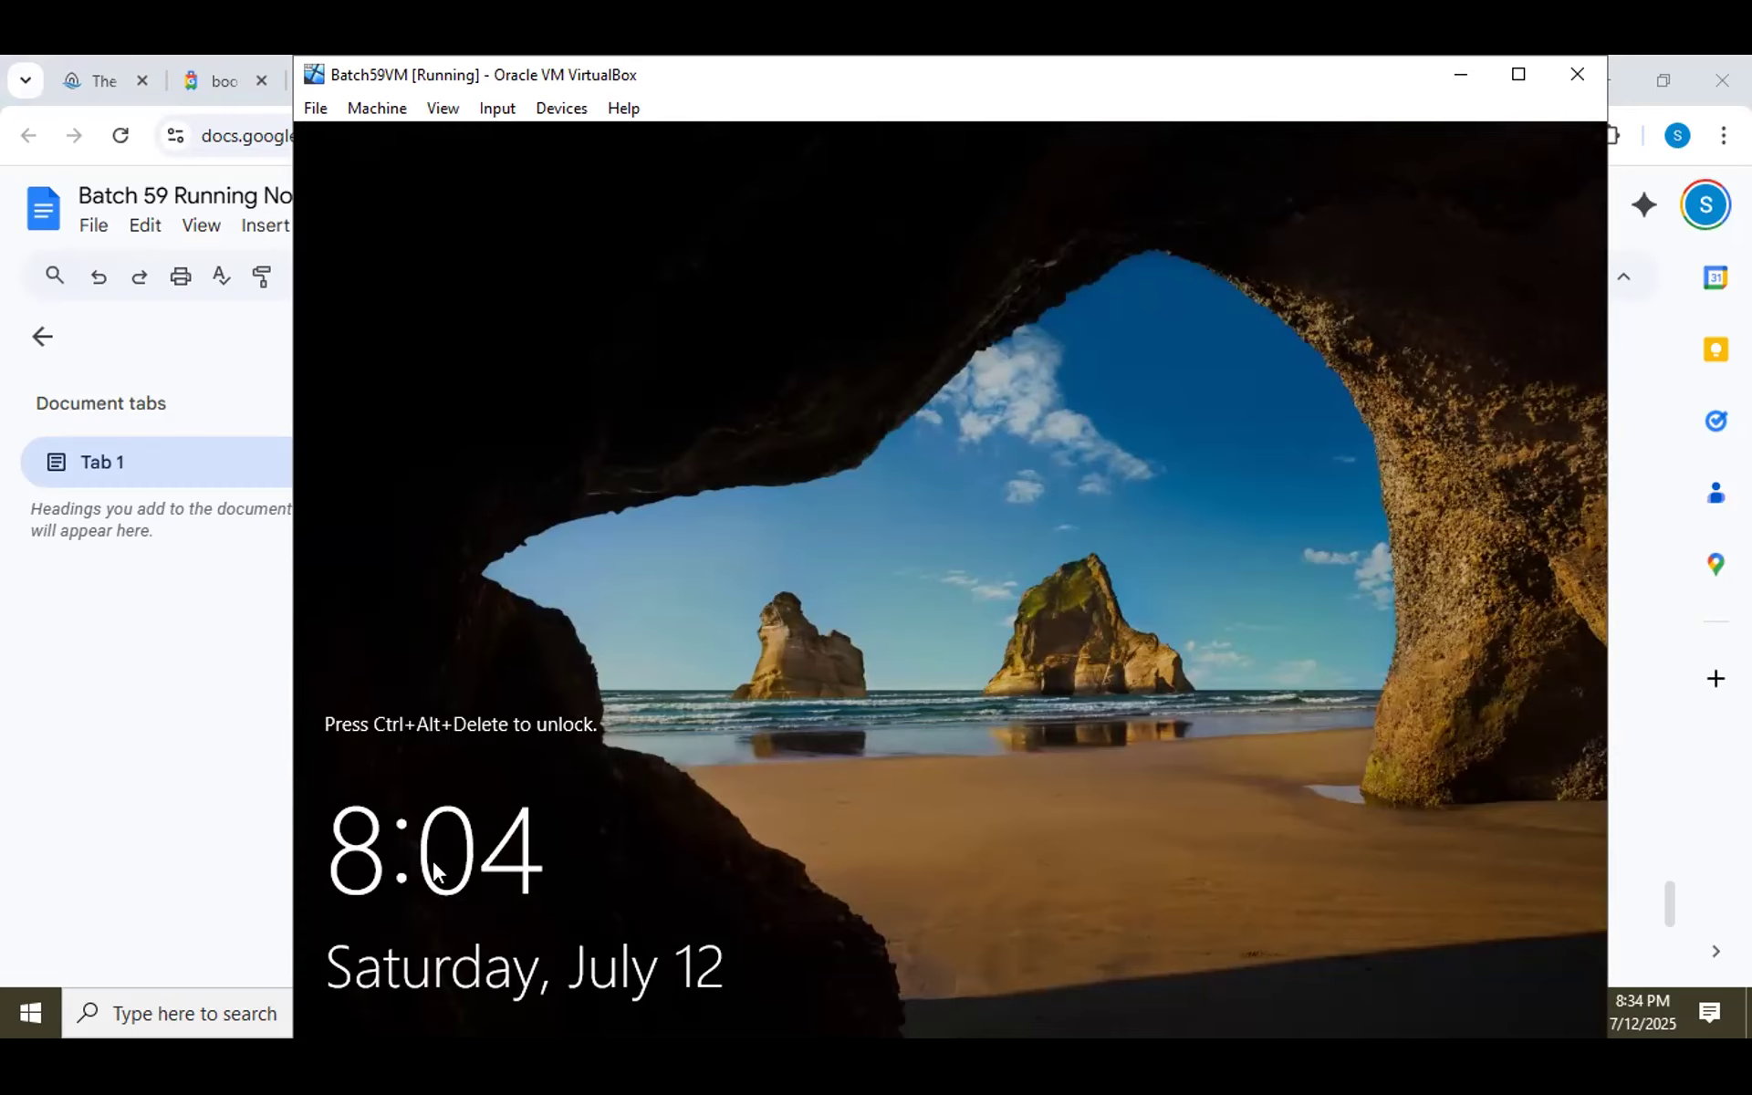
# In the Batch 59 Running Notes, start a new line below 593 439 439MB.
pyautogui.click(265, 844)
pyautogui.scroll(-3, 838, 721)
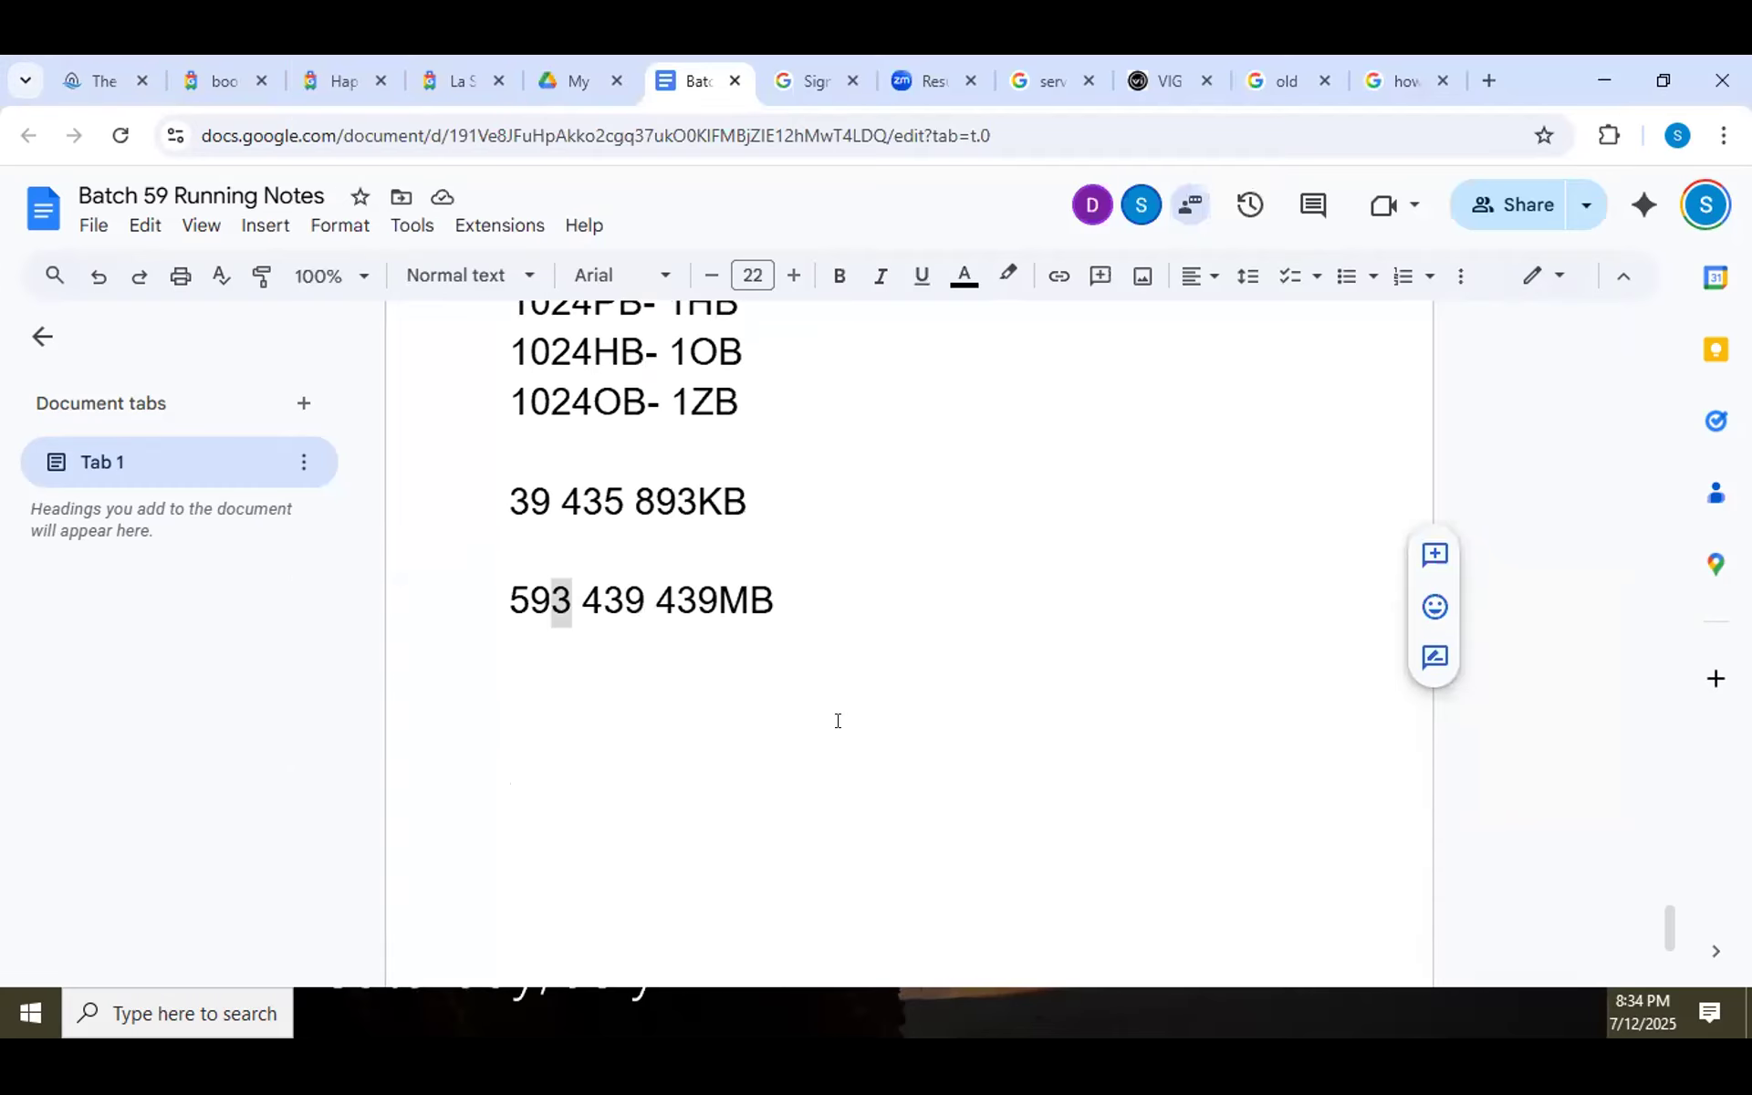
pyautogui.click(858, 616)
pyautogui.press('Return')
pyautogui.press('Return')
# Add the note 'Use Right CTRL+DEL key to unlock the server' and bring the VM window back.
pyautogui.write('User')
pyautogui.press('BackSpace')
pyautogui.write('Ct')
pyautogui.press('BackSpace')
pyautogui.press('BackSpace')
pyautogui.write('Right CTR')
pyautogui.press('BackSpace')
pyautogui.write('TRL')
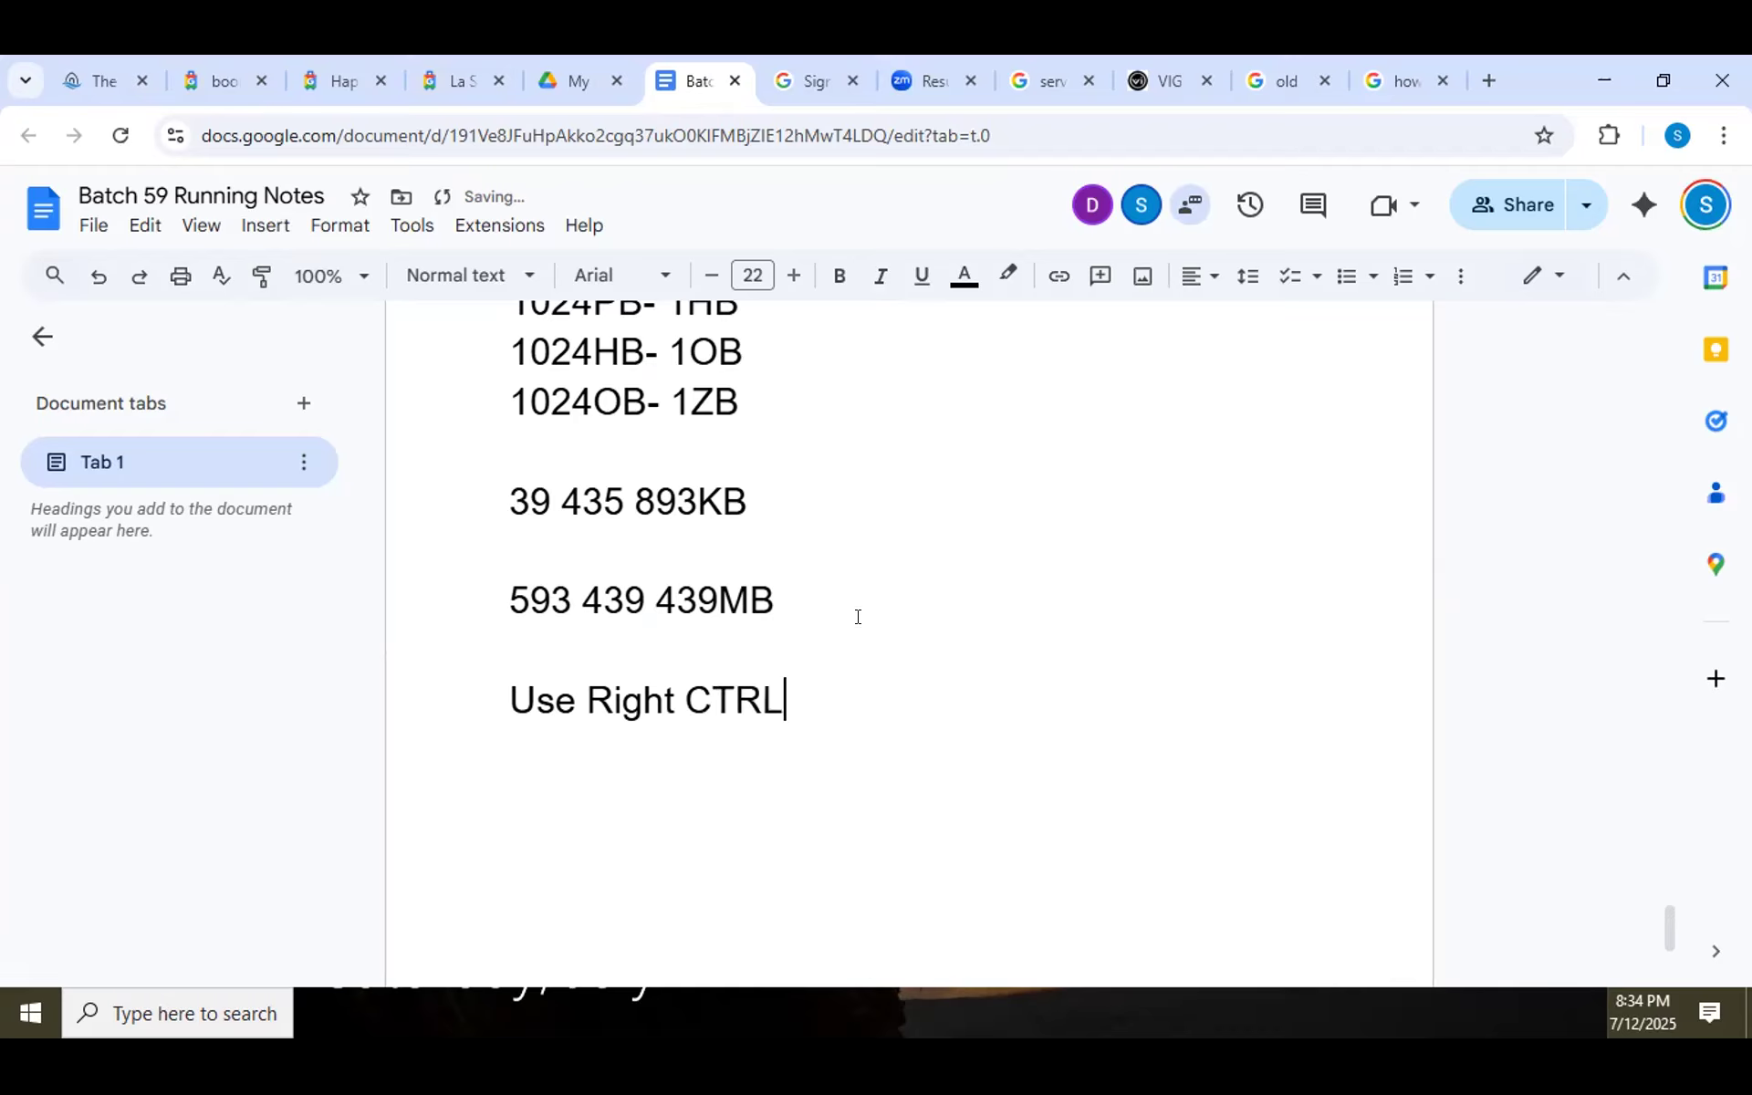
pyautogui.write('+DEL key ')
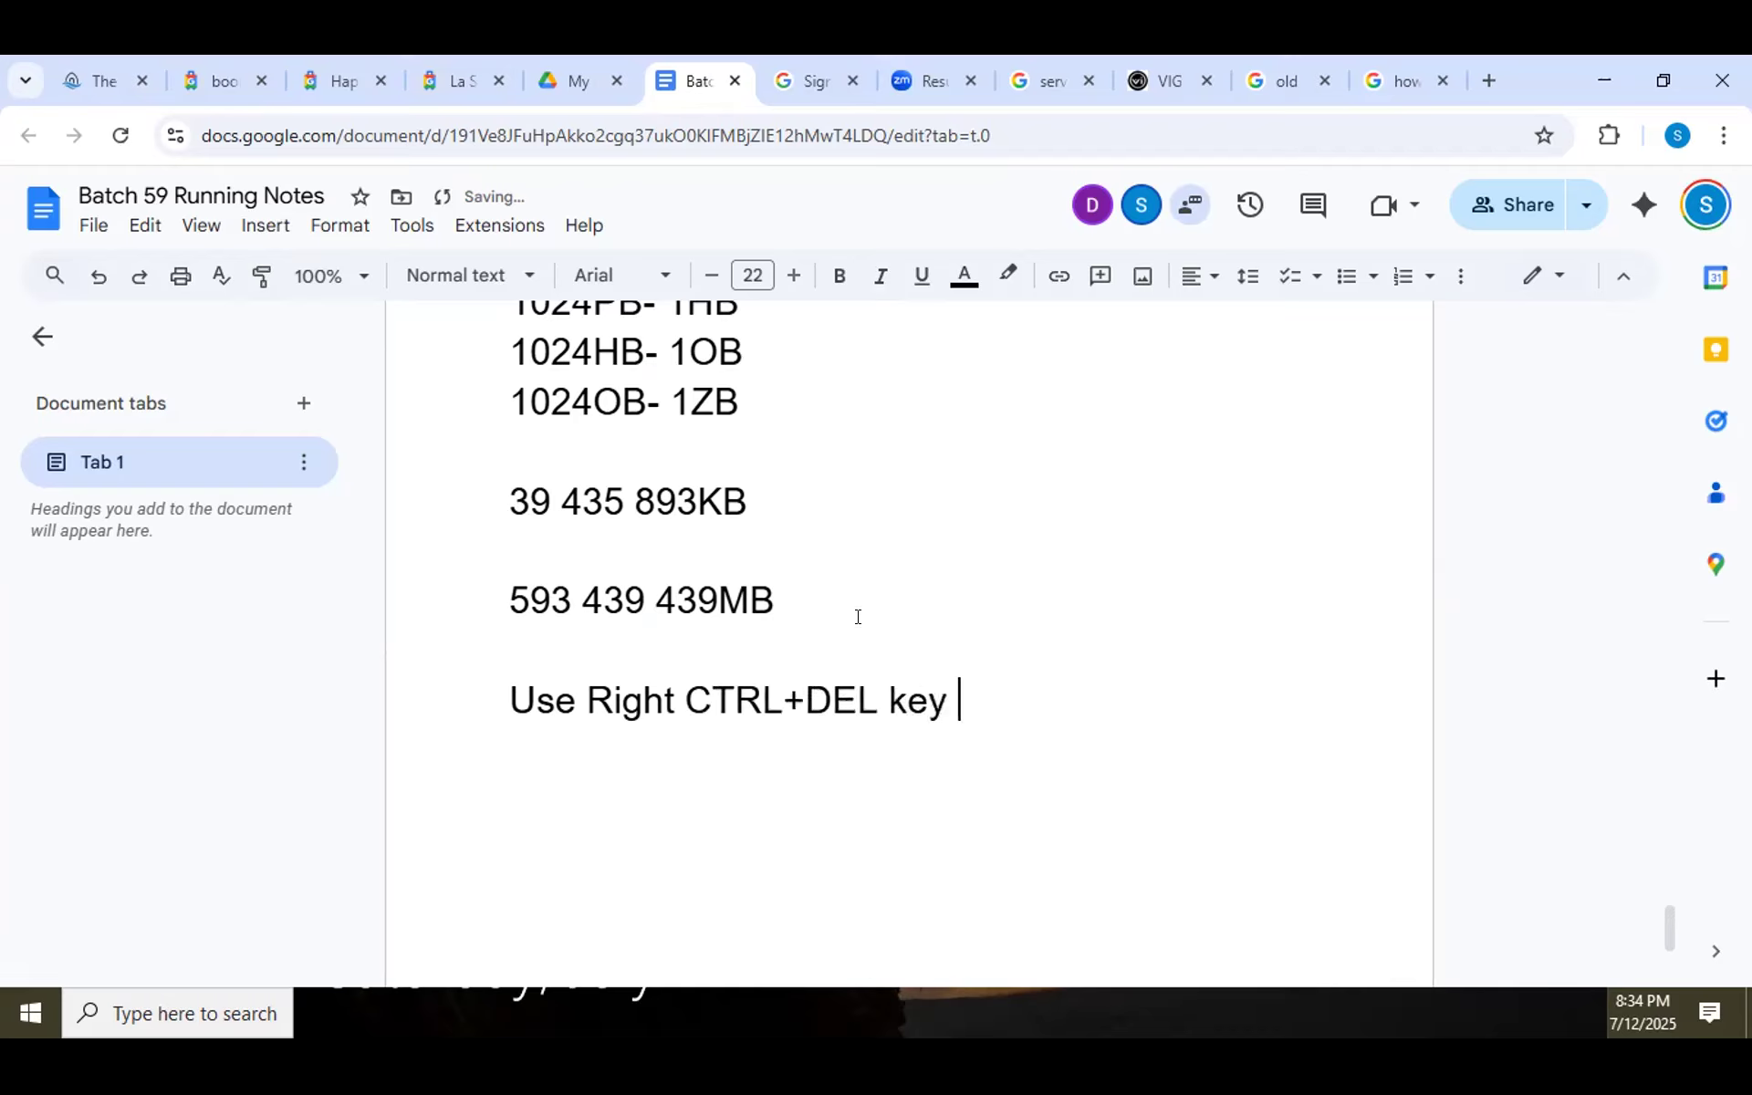
pyautogui.write('to unlokc')
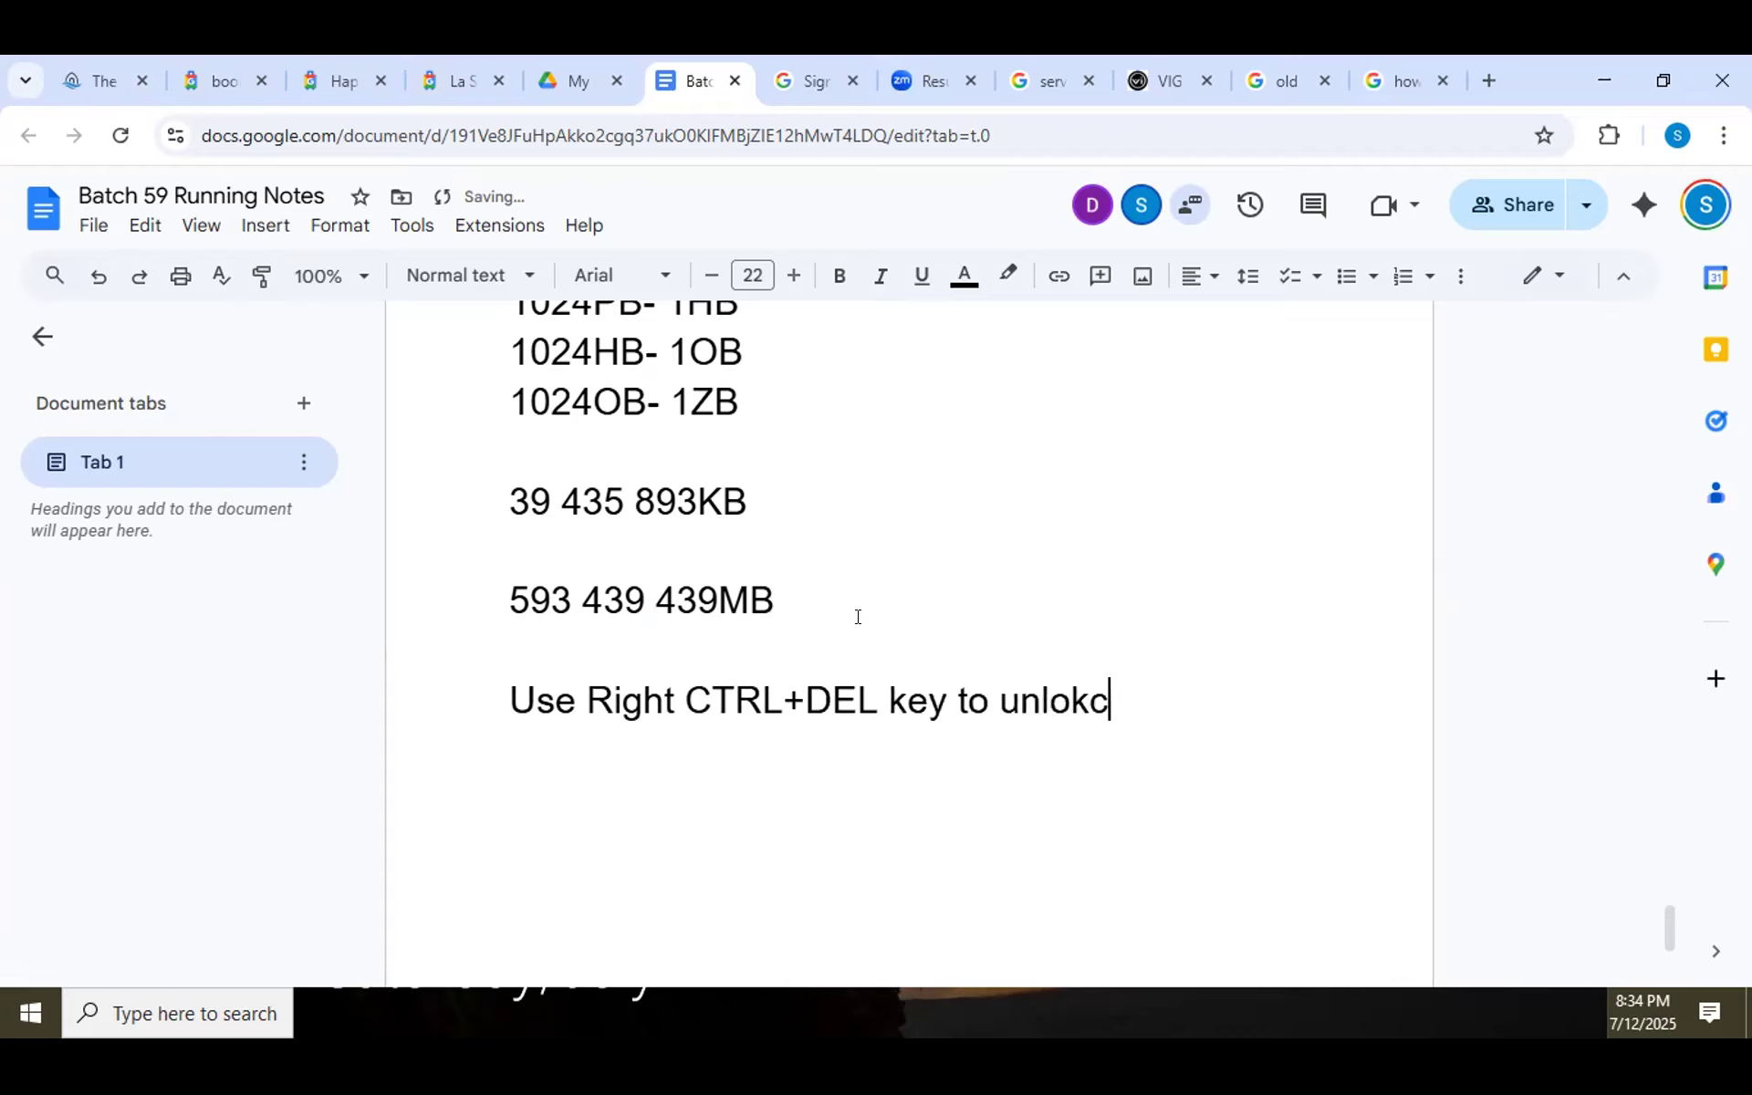
pyautogui.press('BackSpace')
pyautogui.press('BackSpace')
pyautogui.write('k the  server')
pyautogui.press('Return')
pyautogui.click(684, 1022)
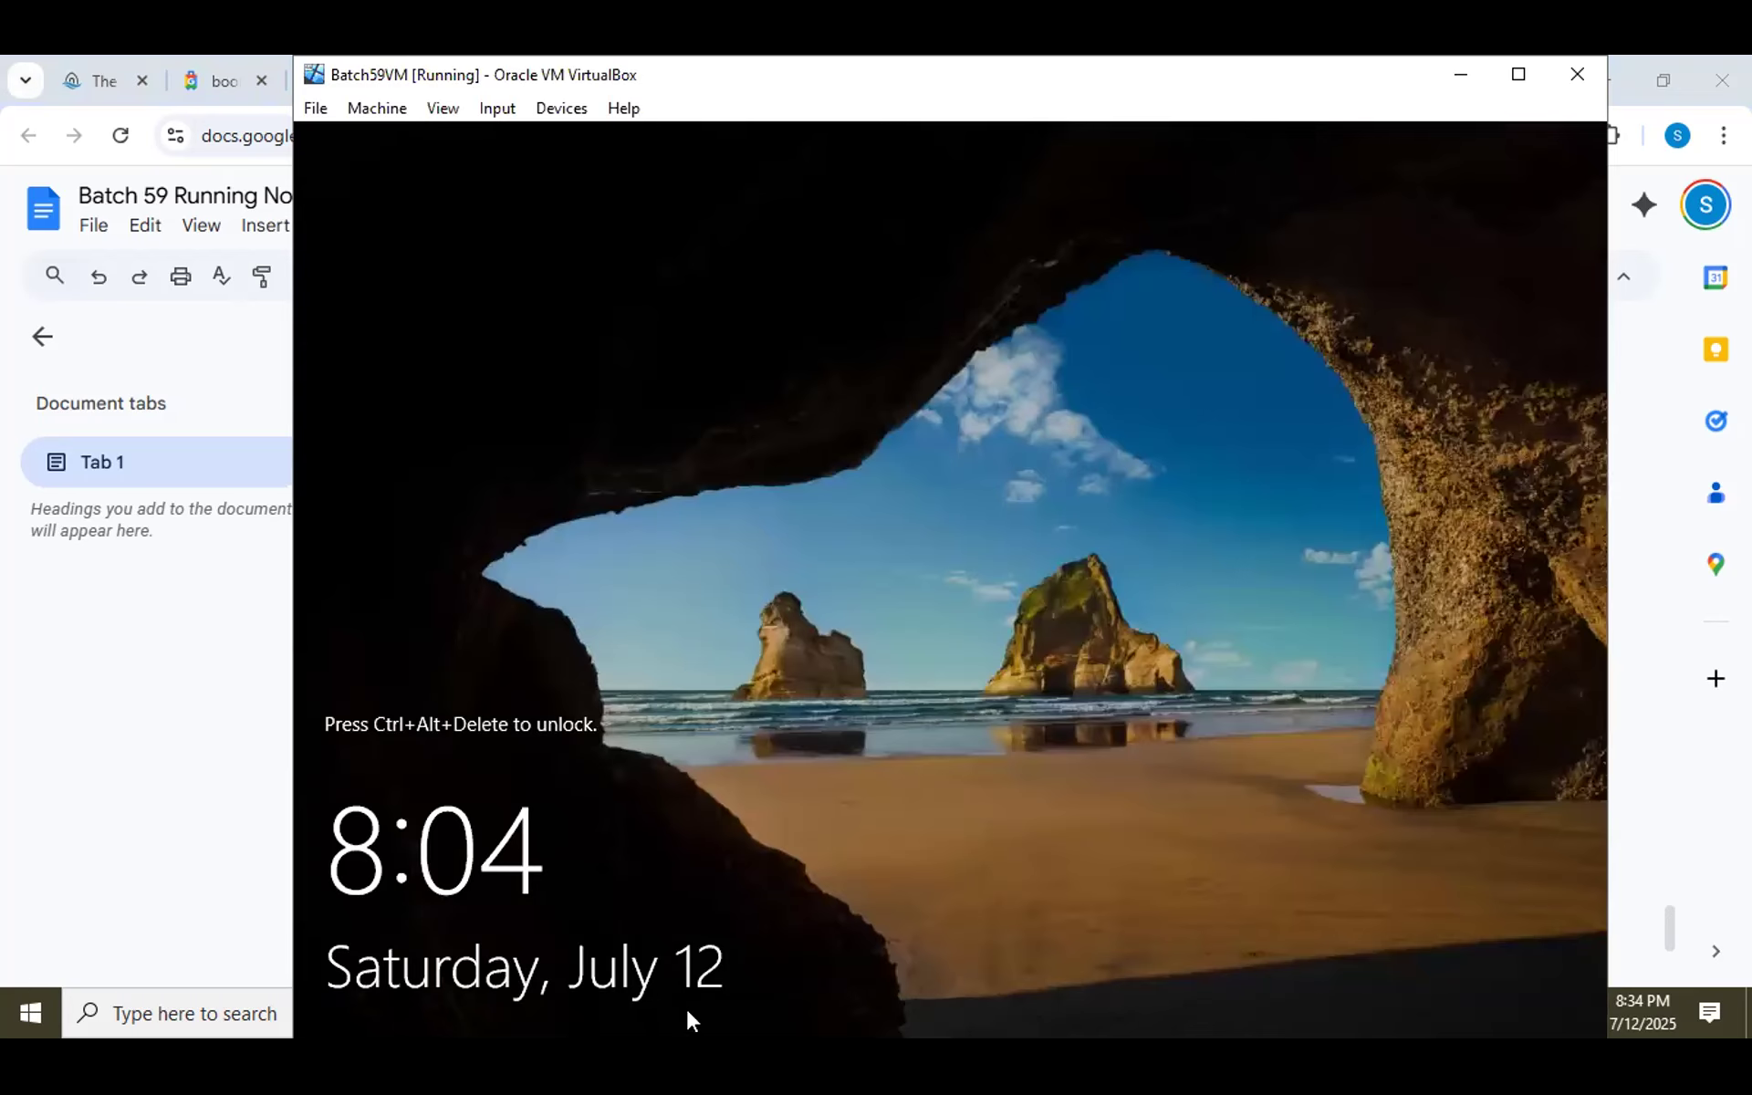
# Send Ctrl-Alt-Del to the VM via Input > Keyboard > Insert Ctrl-Alt-Del.
pyautogui.click(497, 108)
pyautogui.moveTo(675, 143)
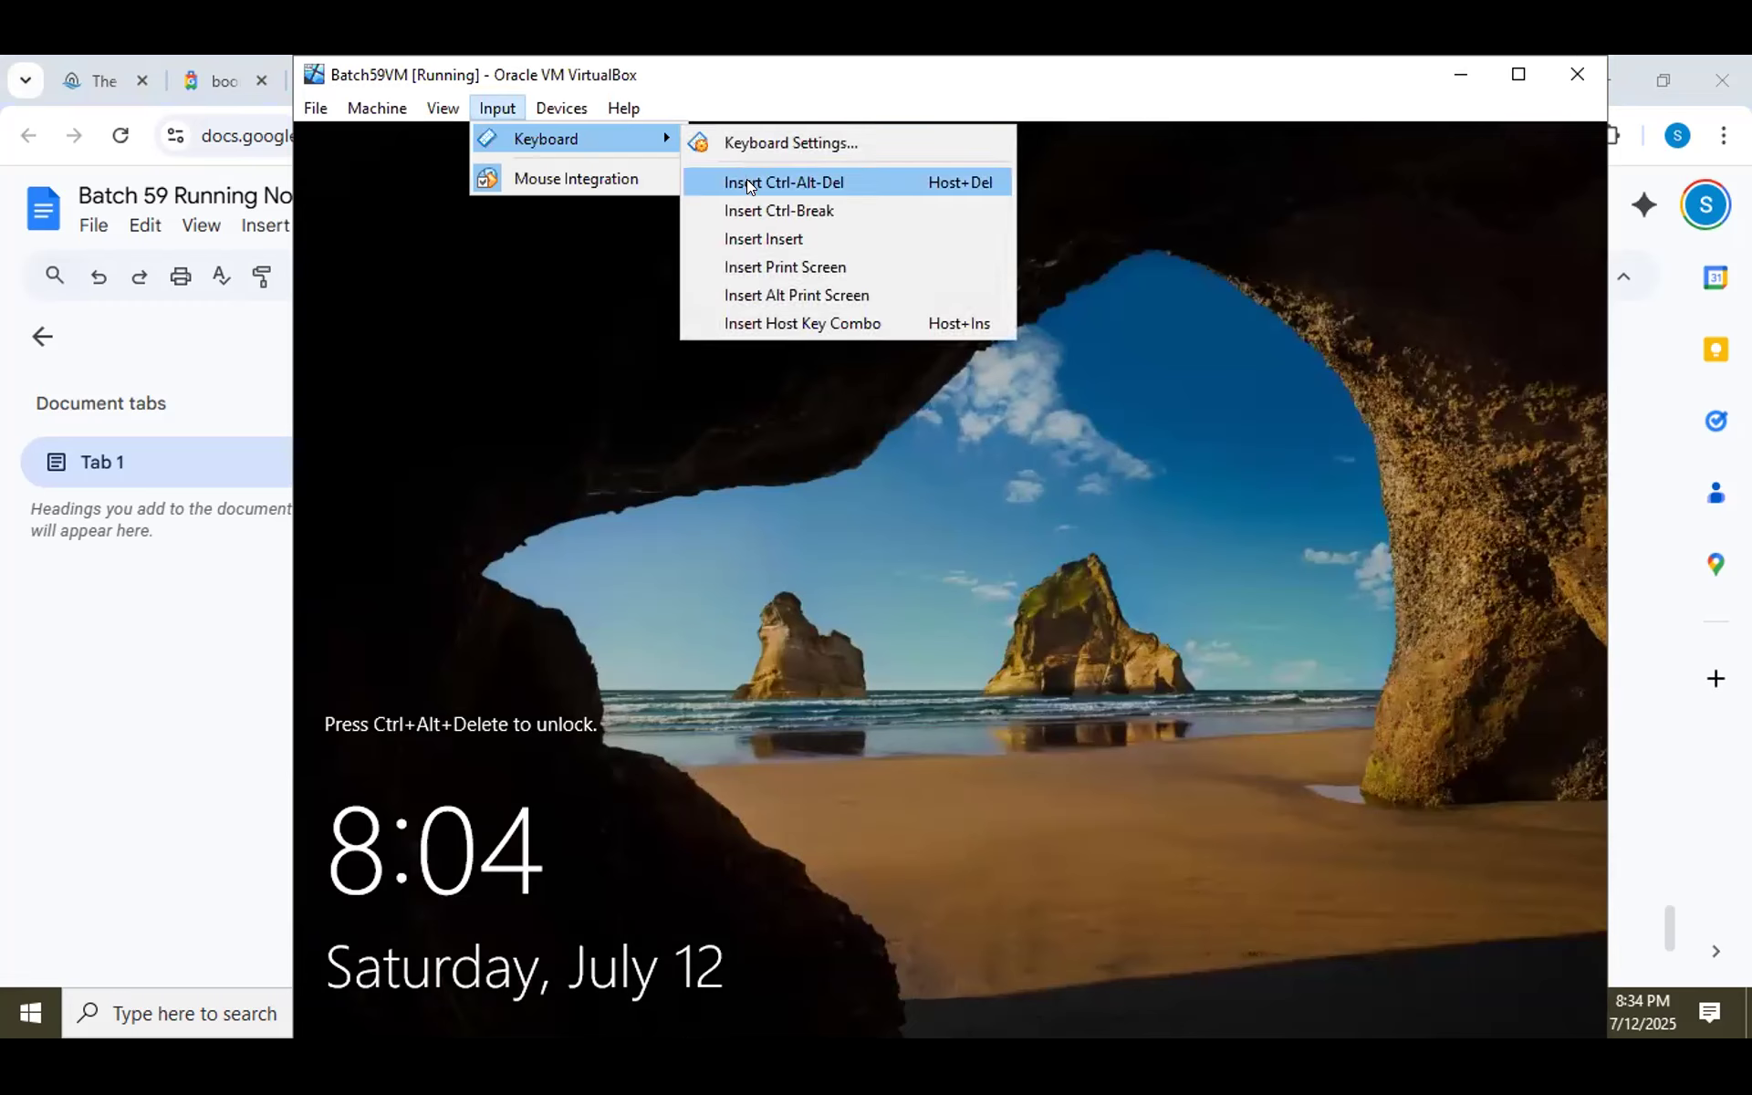
pyautogui.click(898, 608)
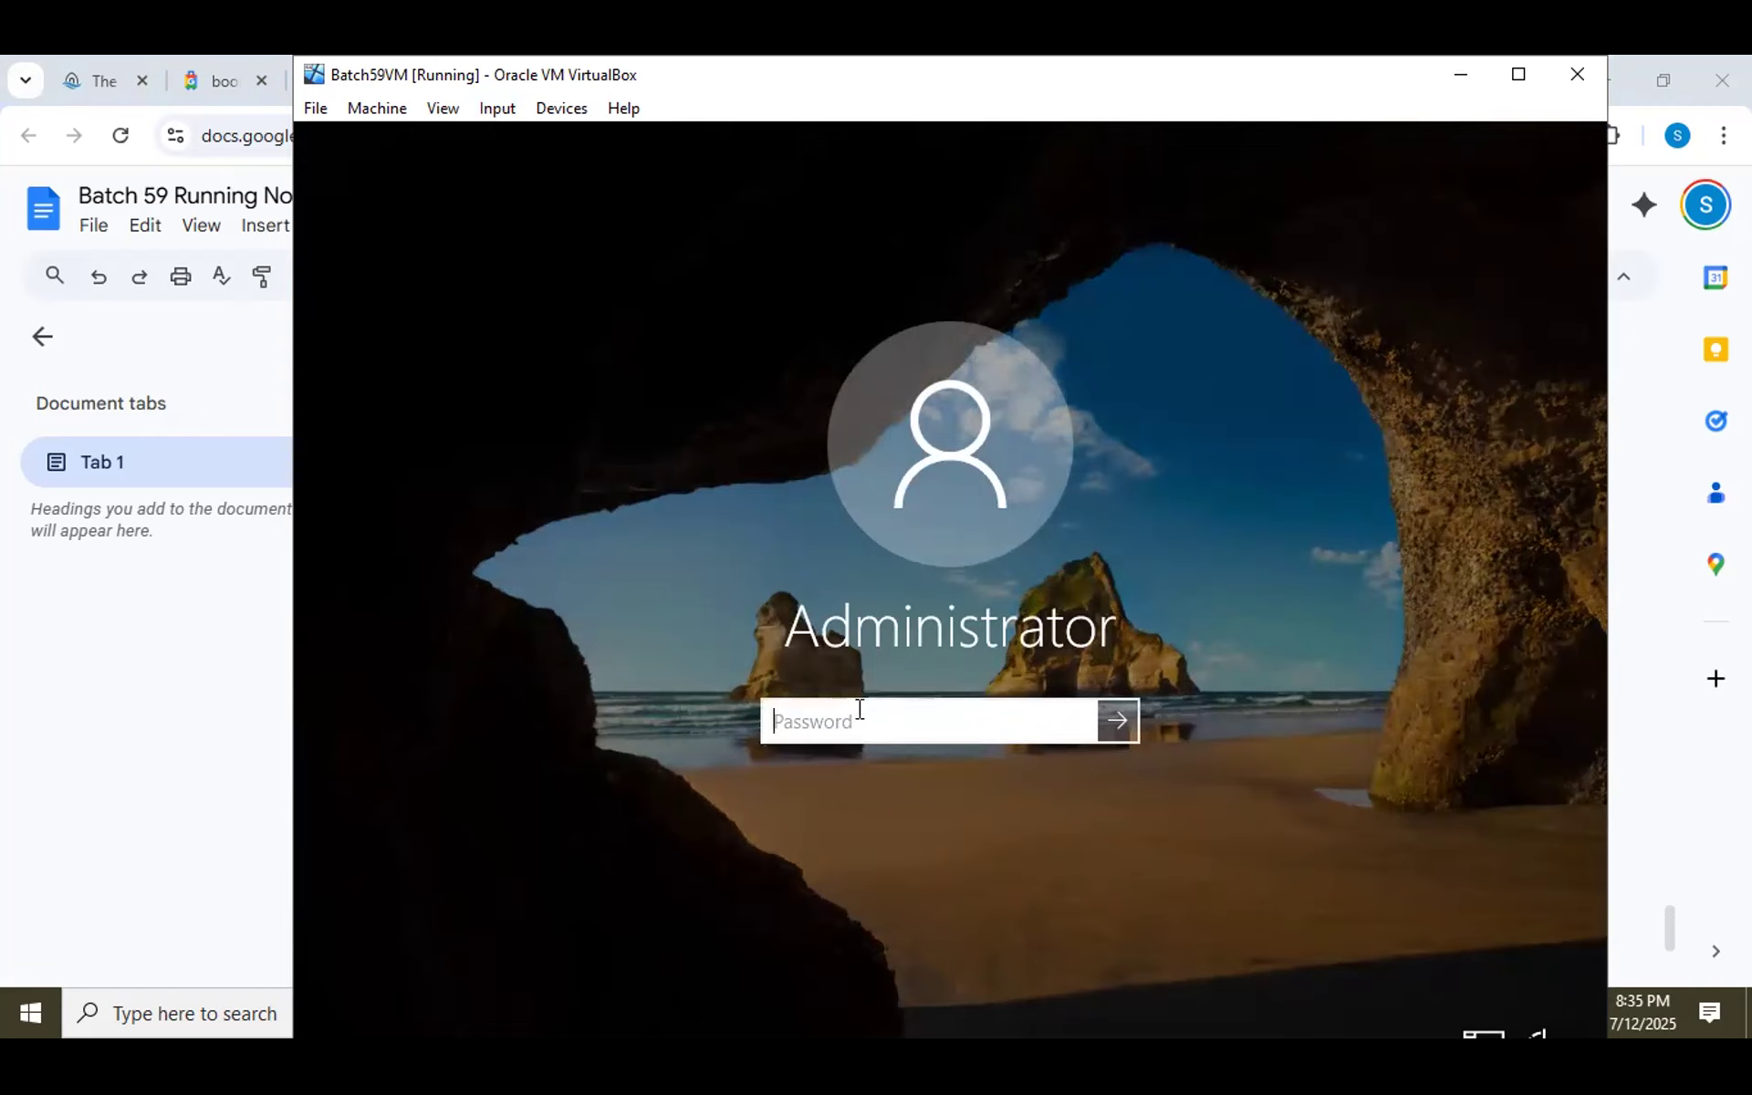
# Sign in as Administrator with the account password.
pyautogui.write('P')
pyautogui.press('BackSpace')
pyautogui.write('Password')
pyautogui.press('Return')
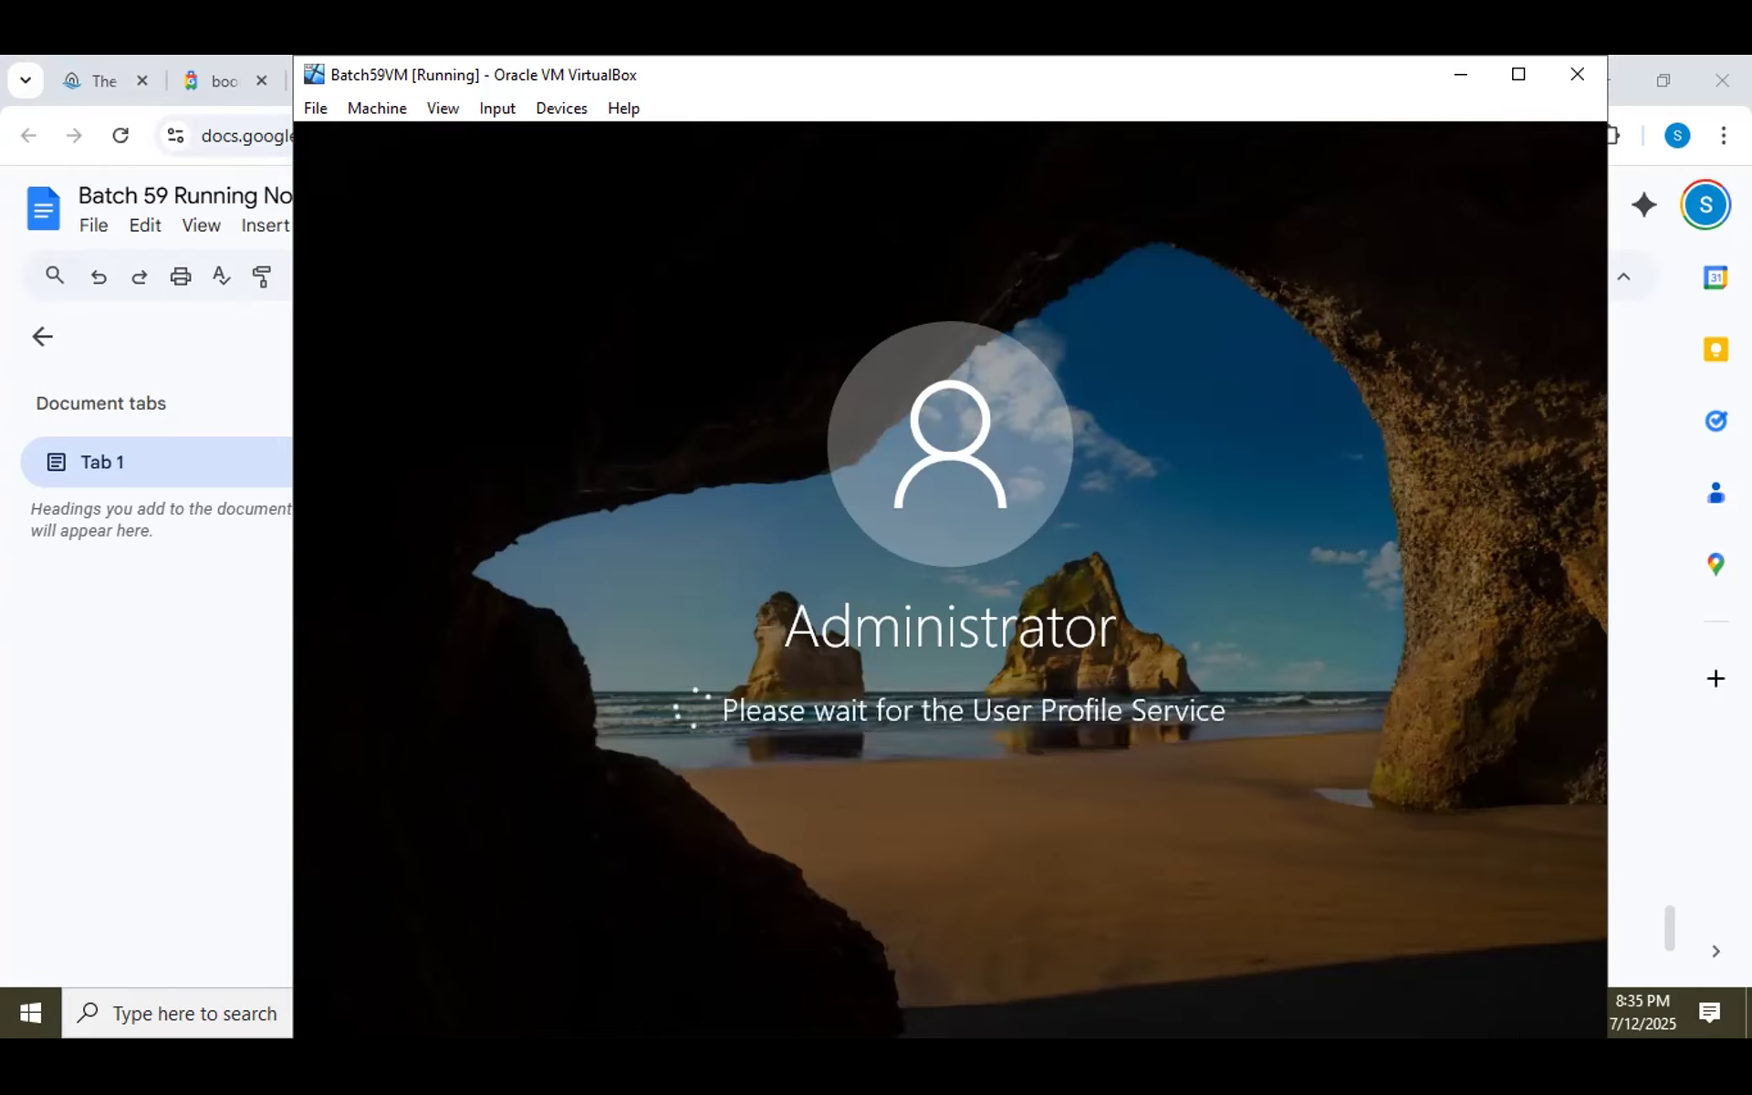
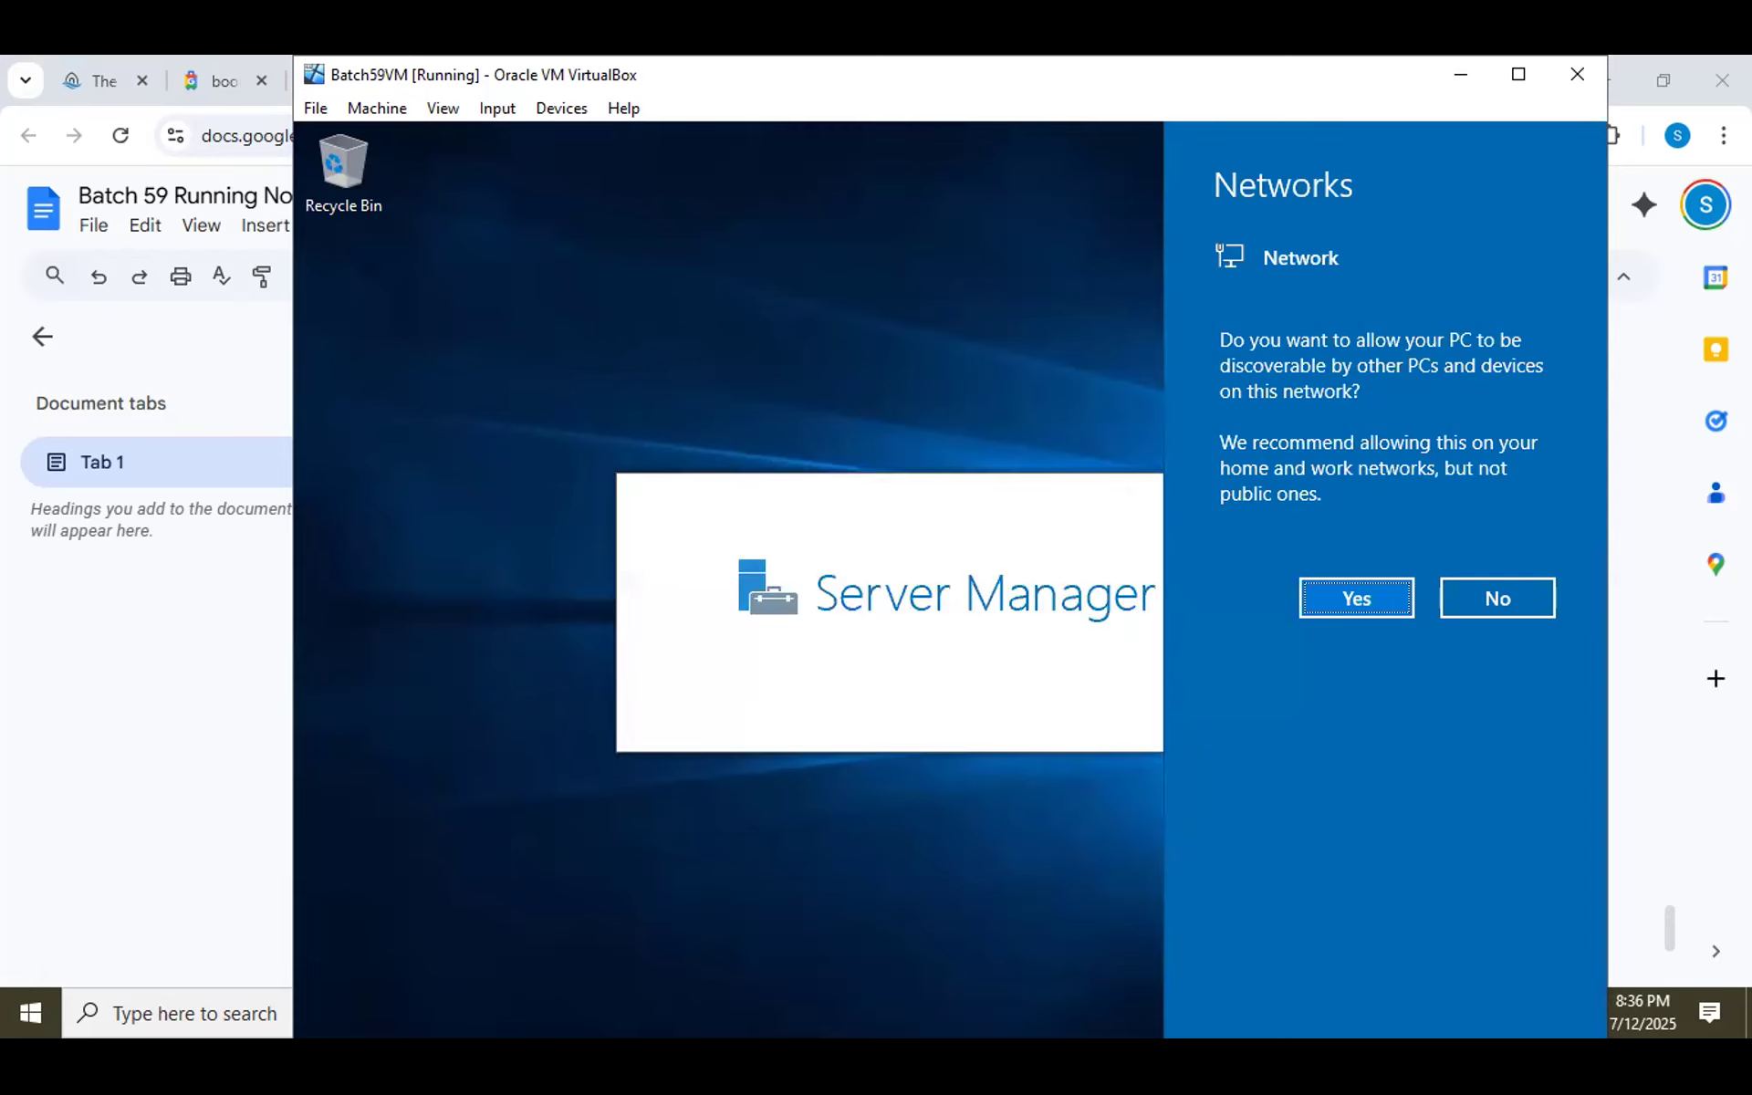
# Answer Yes to network discovery, close the Windows Admin Center popup and minimize Server Manager.
pyautogui.click(1354, 596)
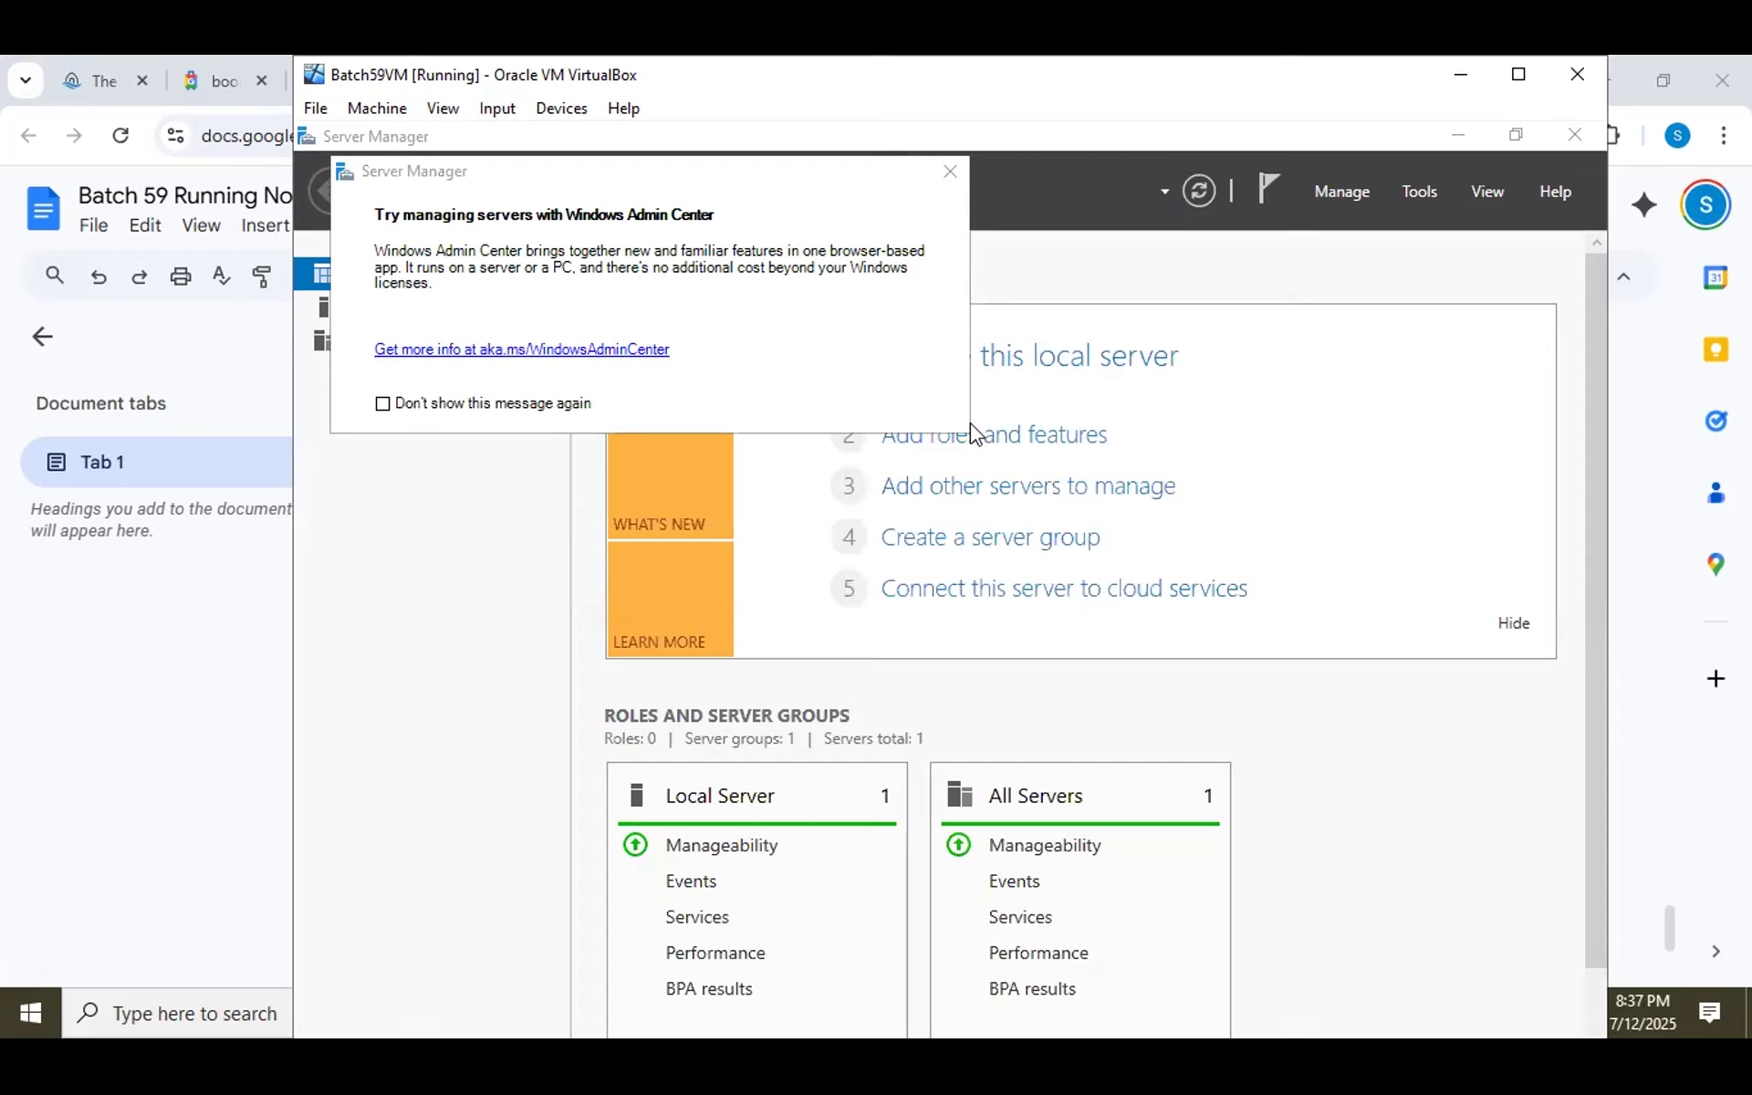
pyautogui.click(959, 177)
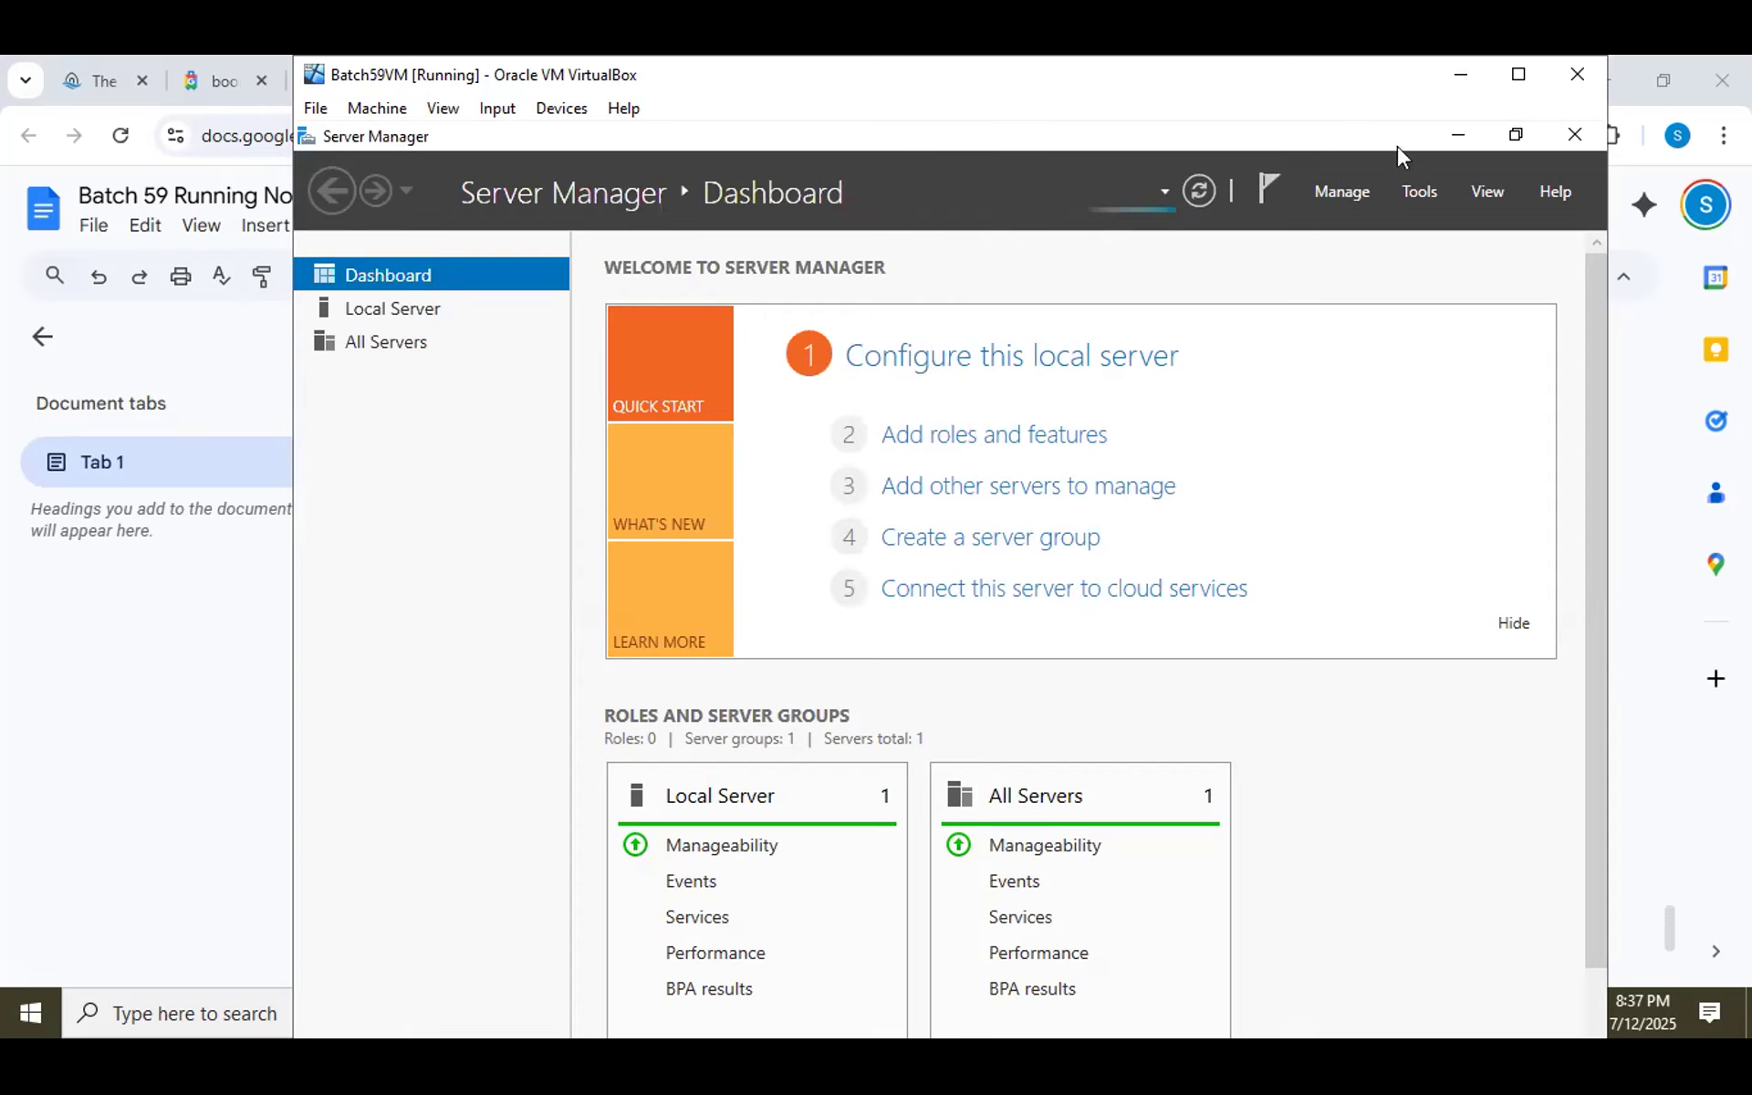
pyautogui.click(1458, 135)
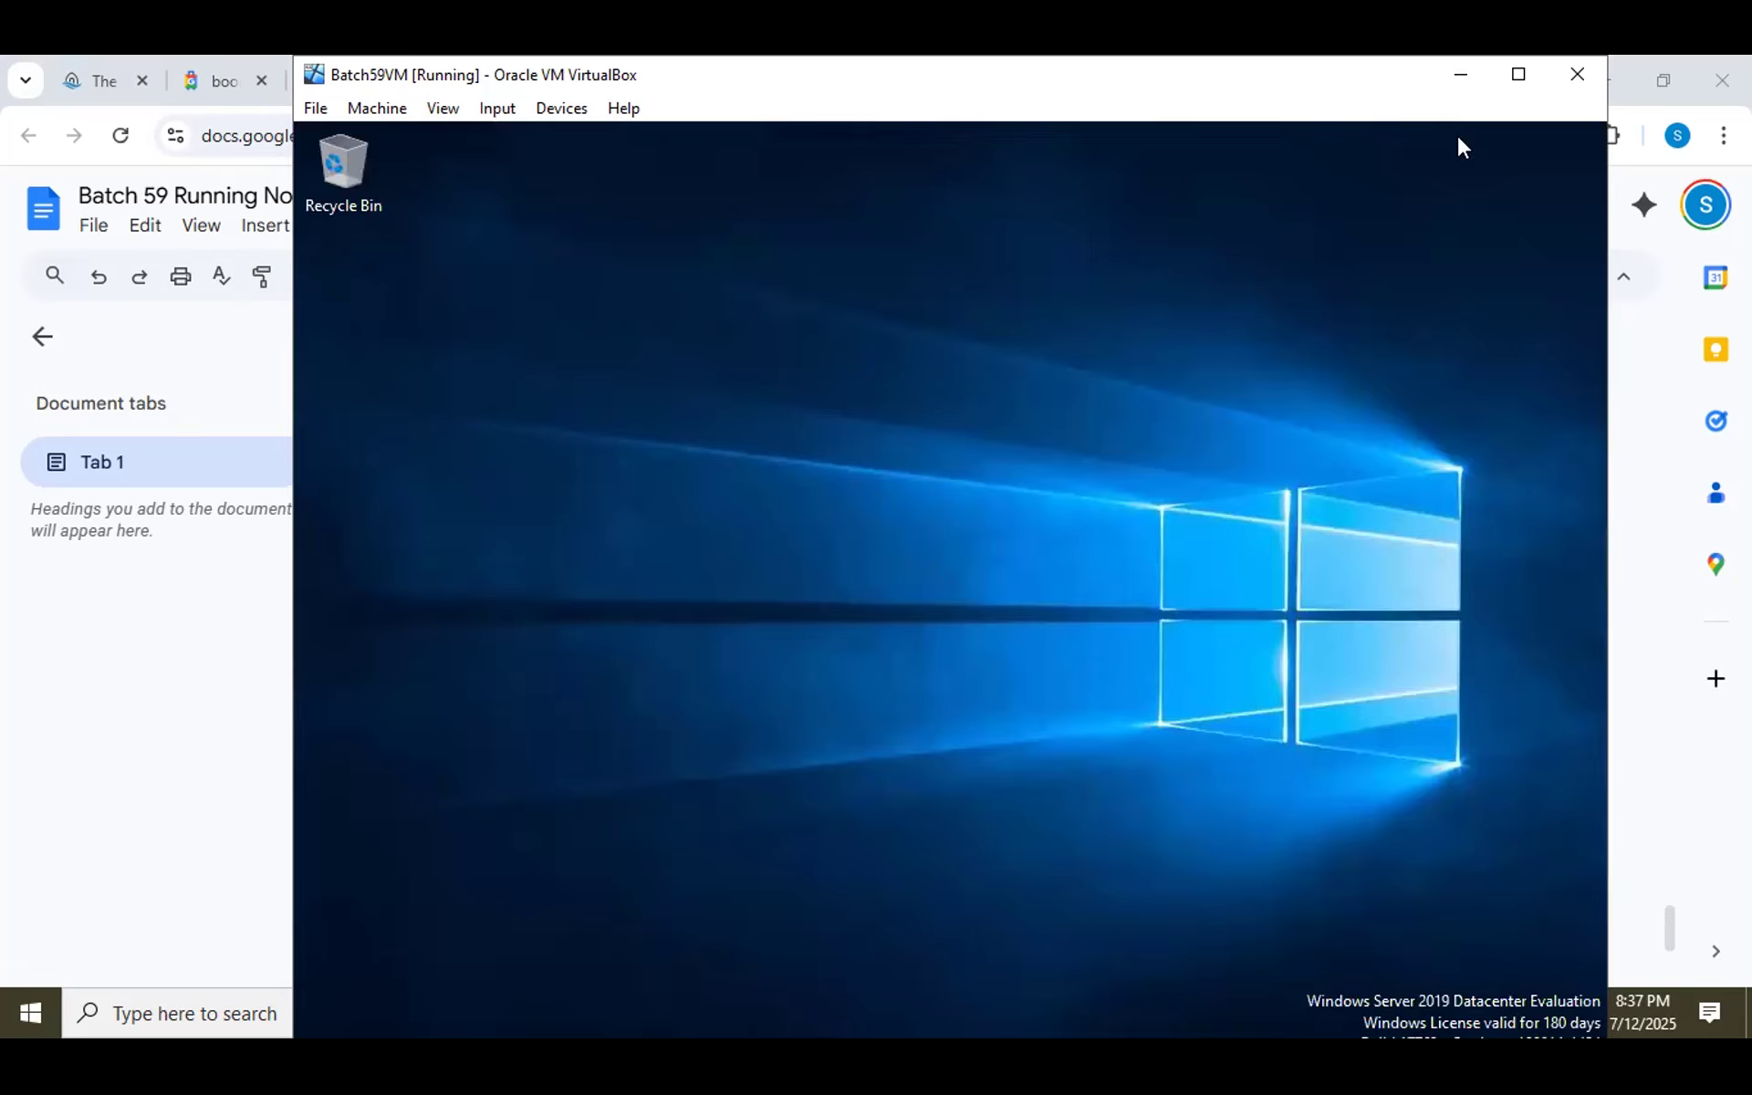
# Maximize VirtualBox and select Local Disk (C:), 20.0 GB free of 29.4 GB, under the guest's This PC.
pyautogui.click(1519, 74)
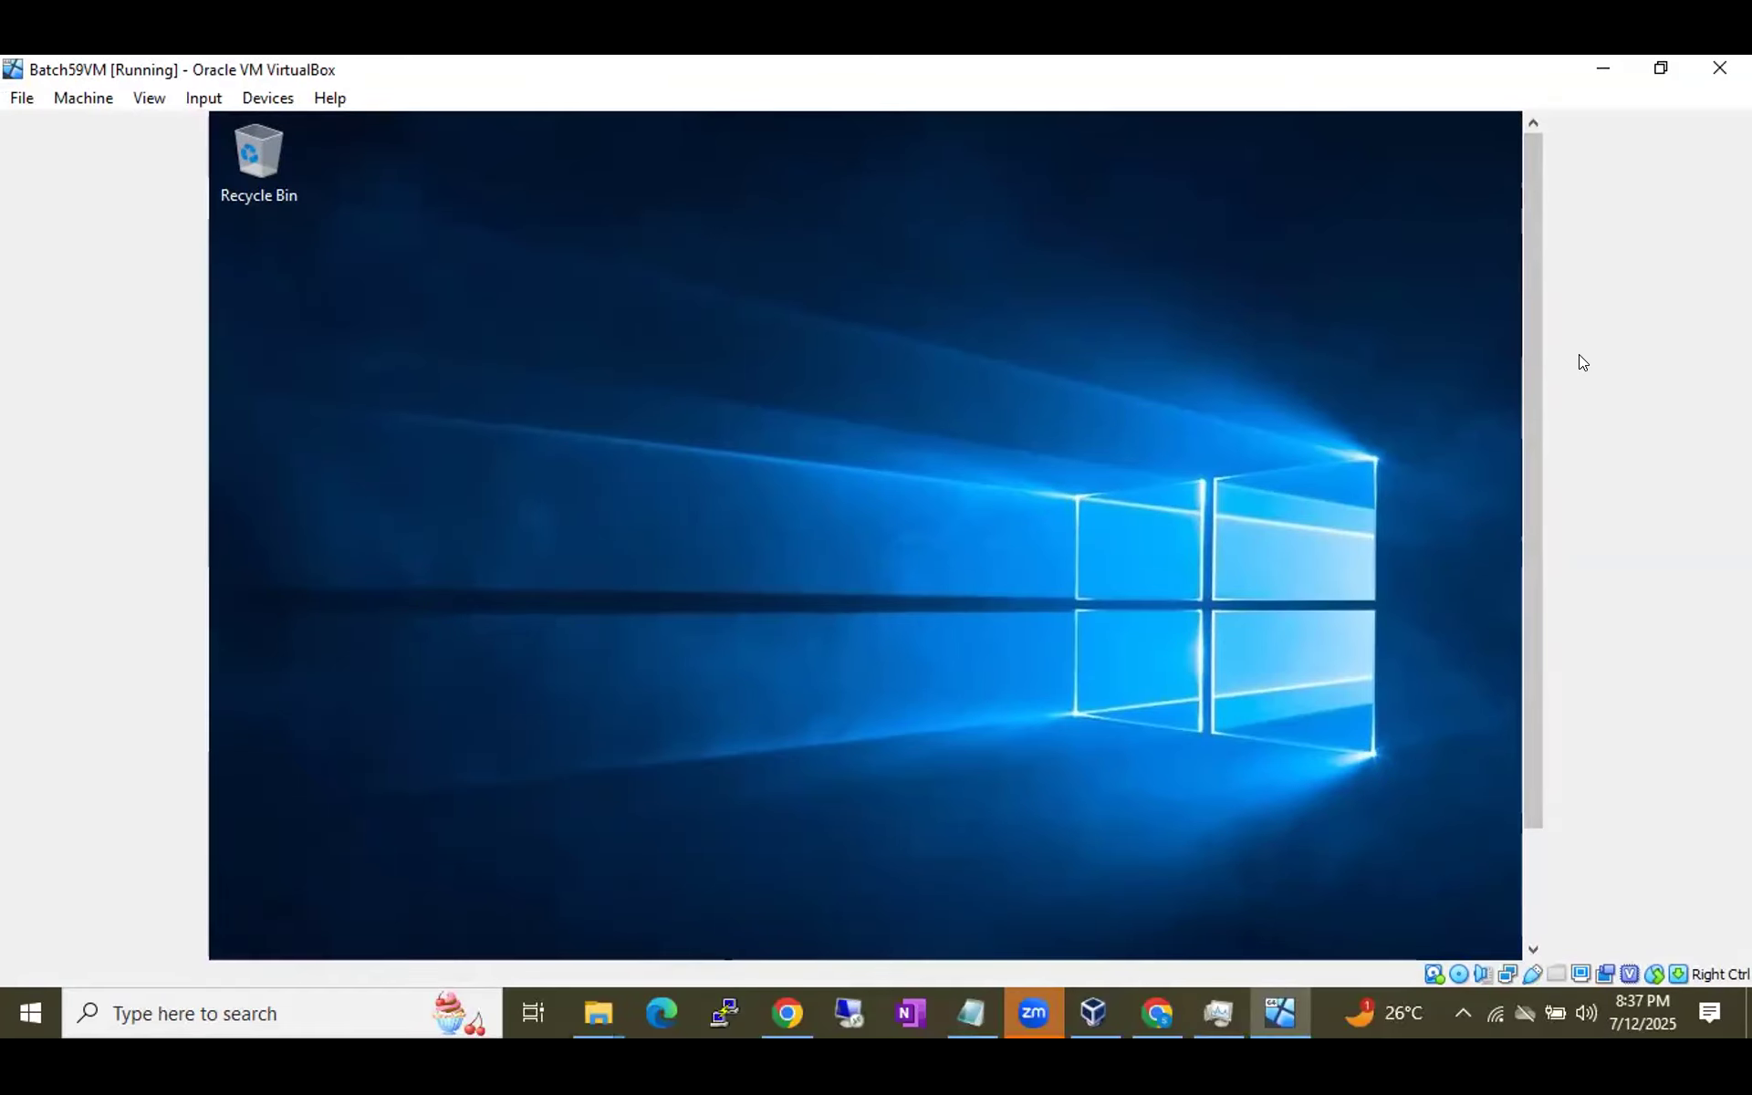
pyautogui.moveTo(1529, 374); pyautogui.dragTo(1534, 516)
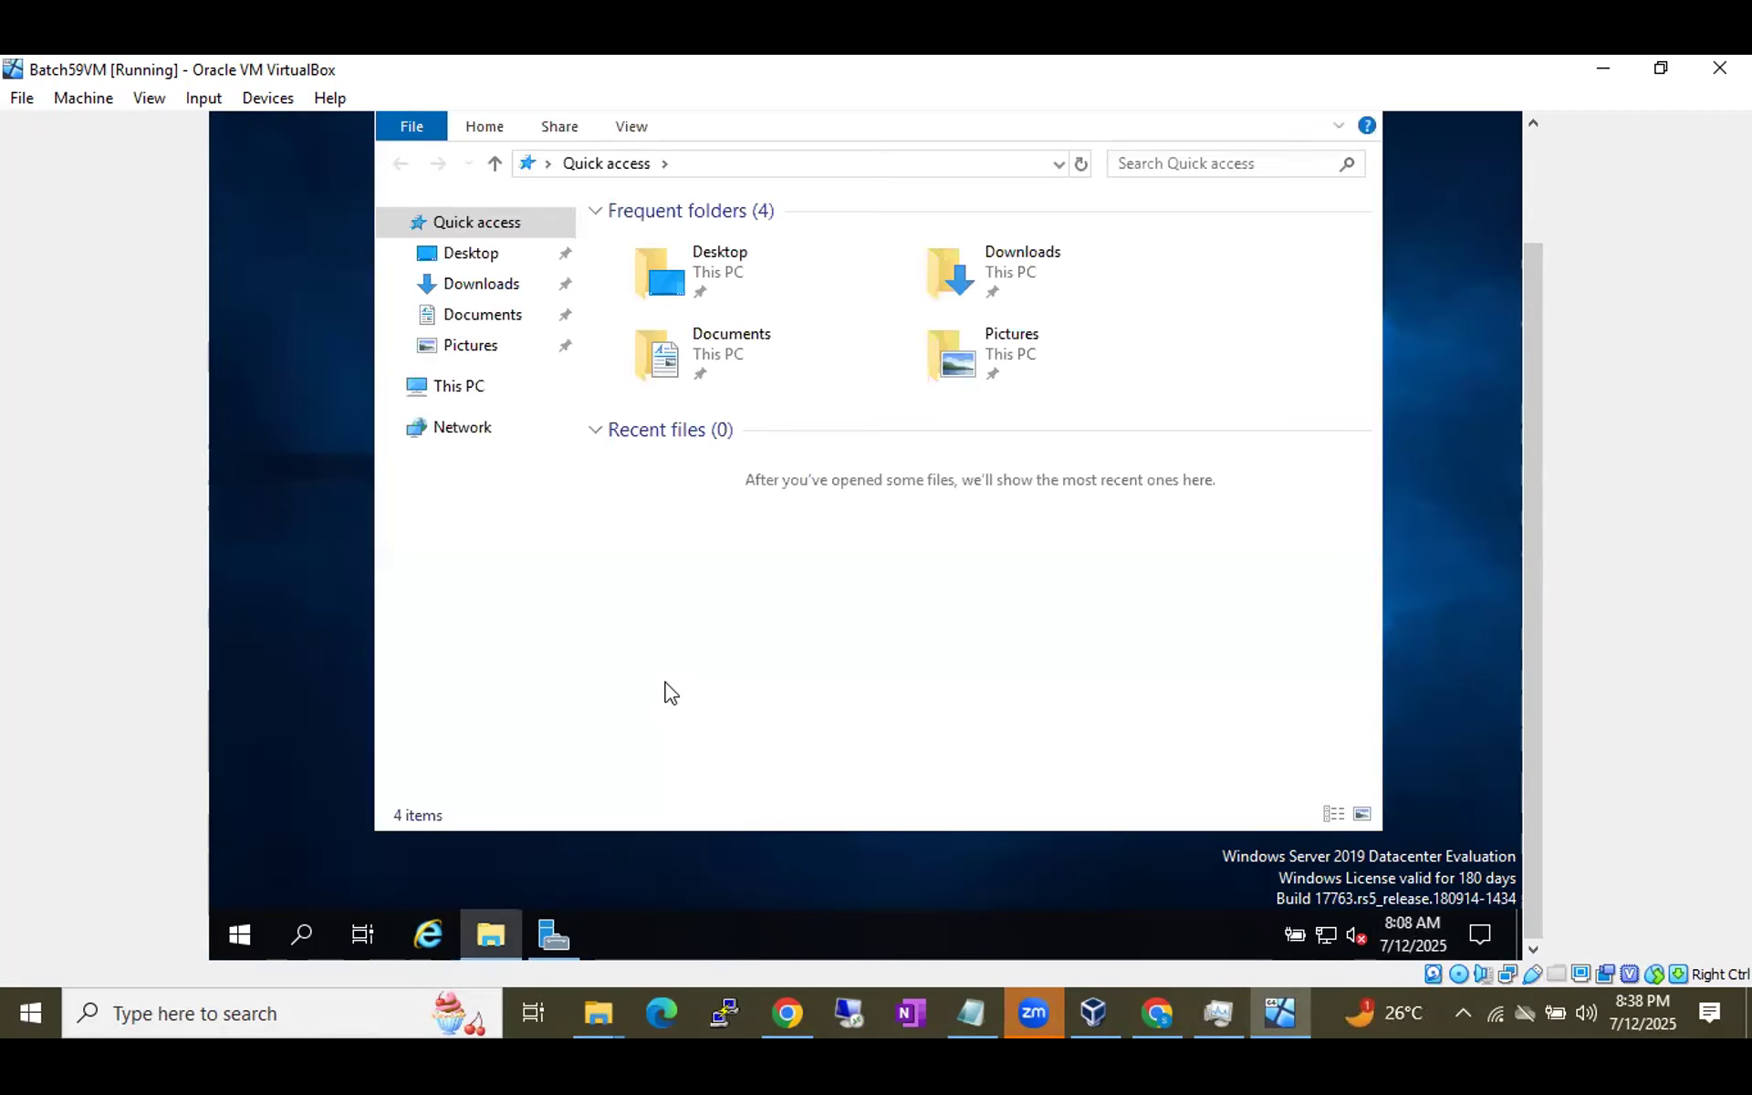
pyautogui.click(439, 398)
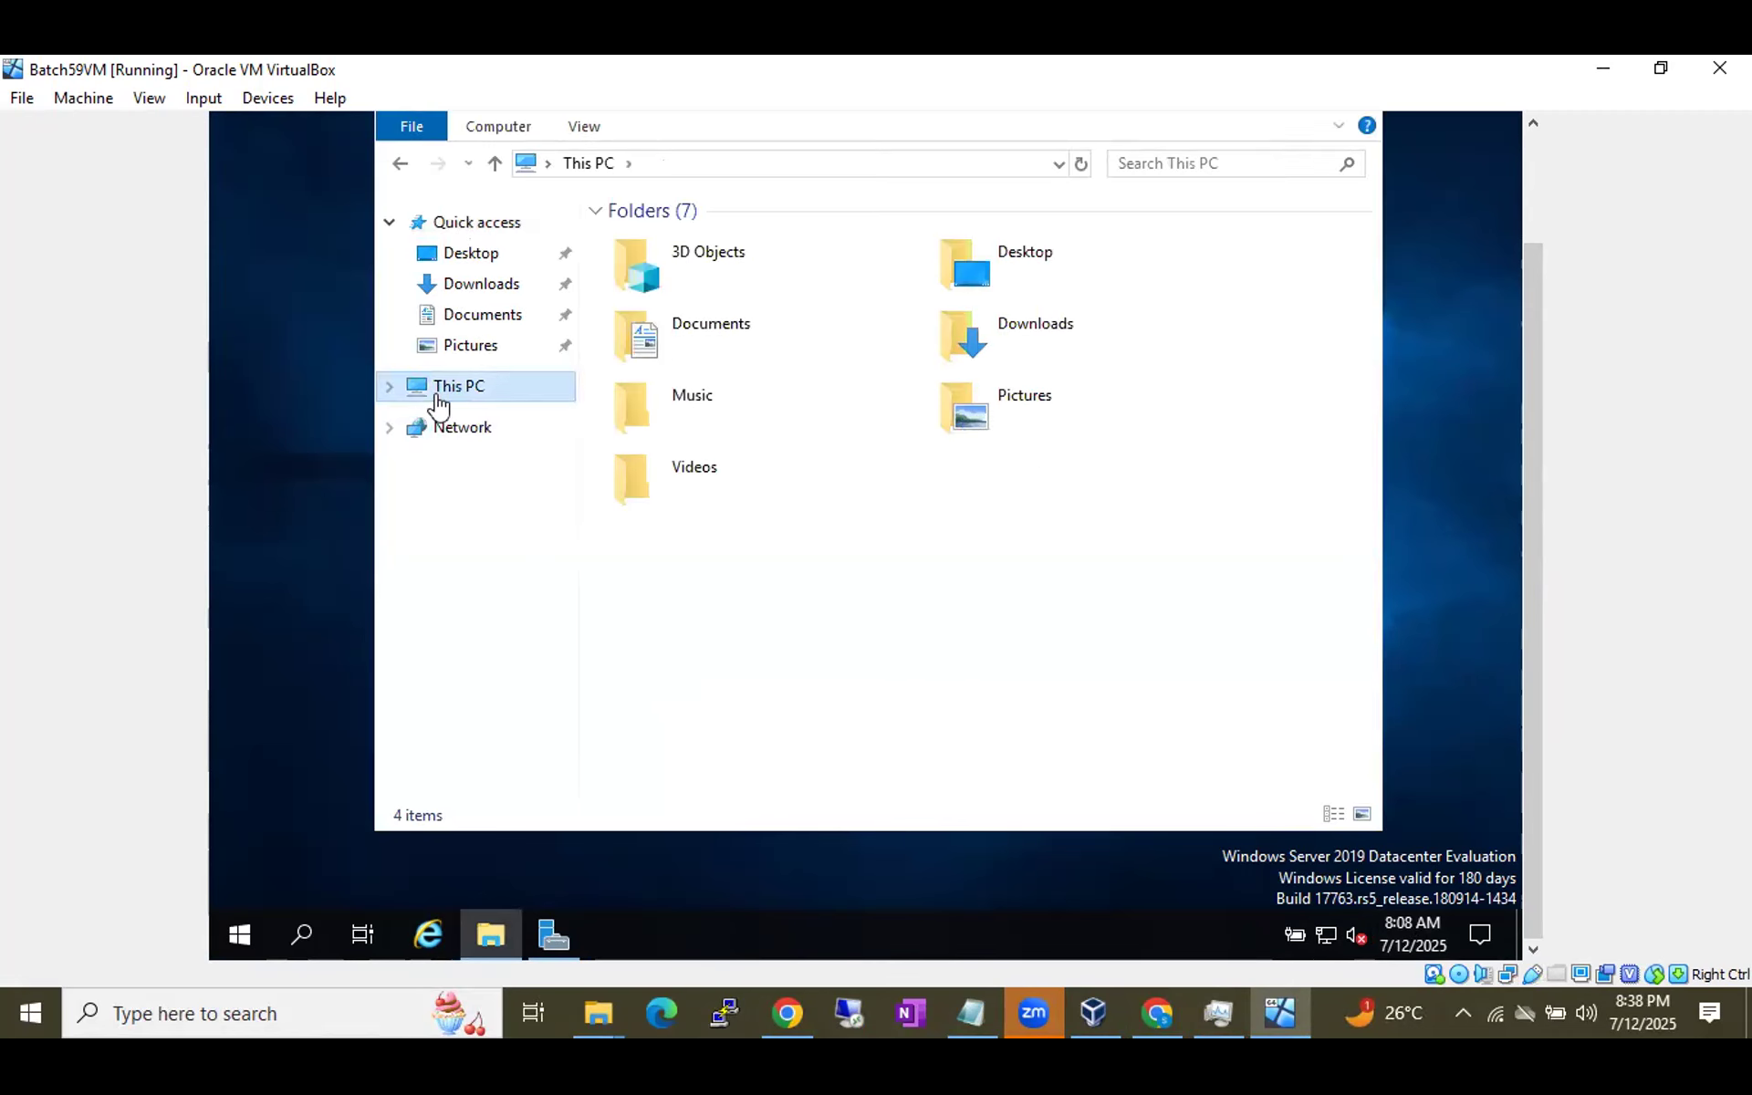
pyautogui.click(742, 601)
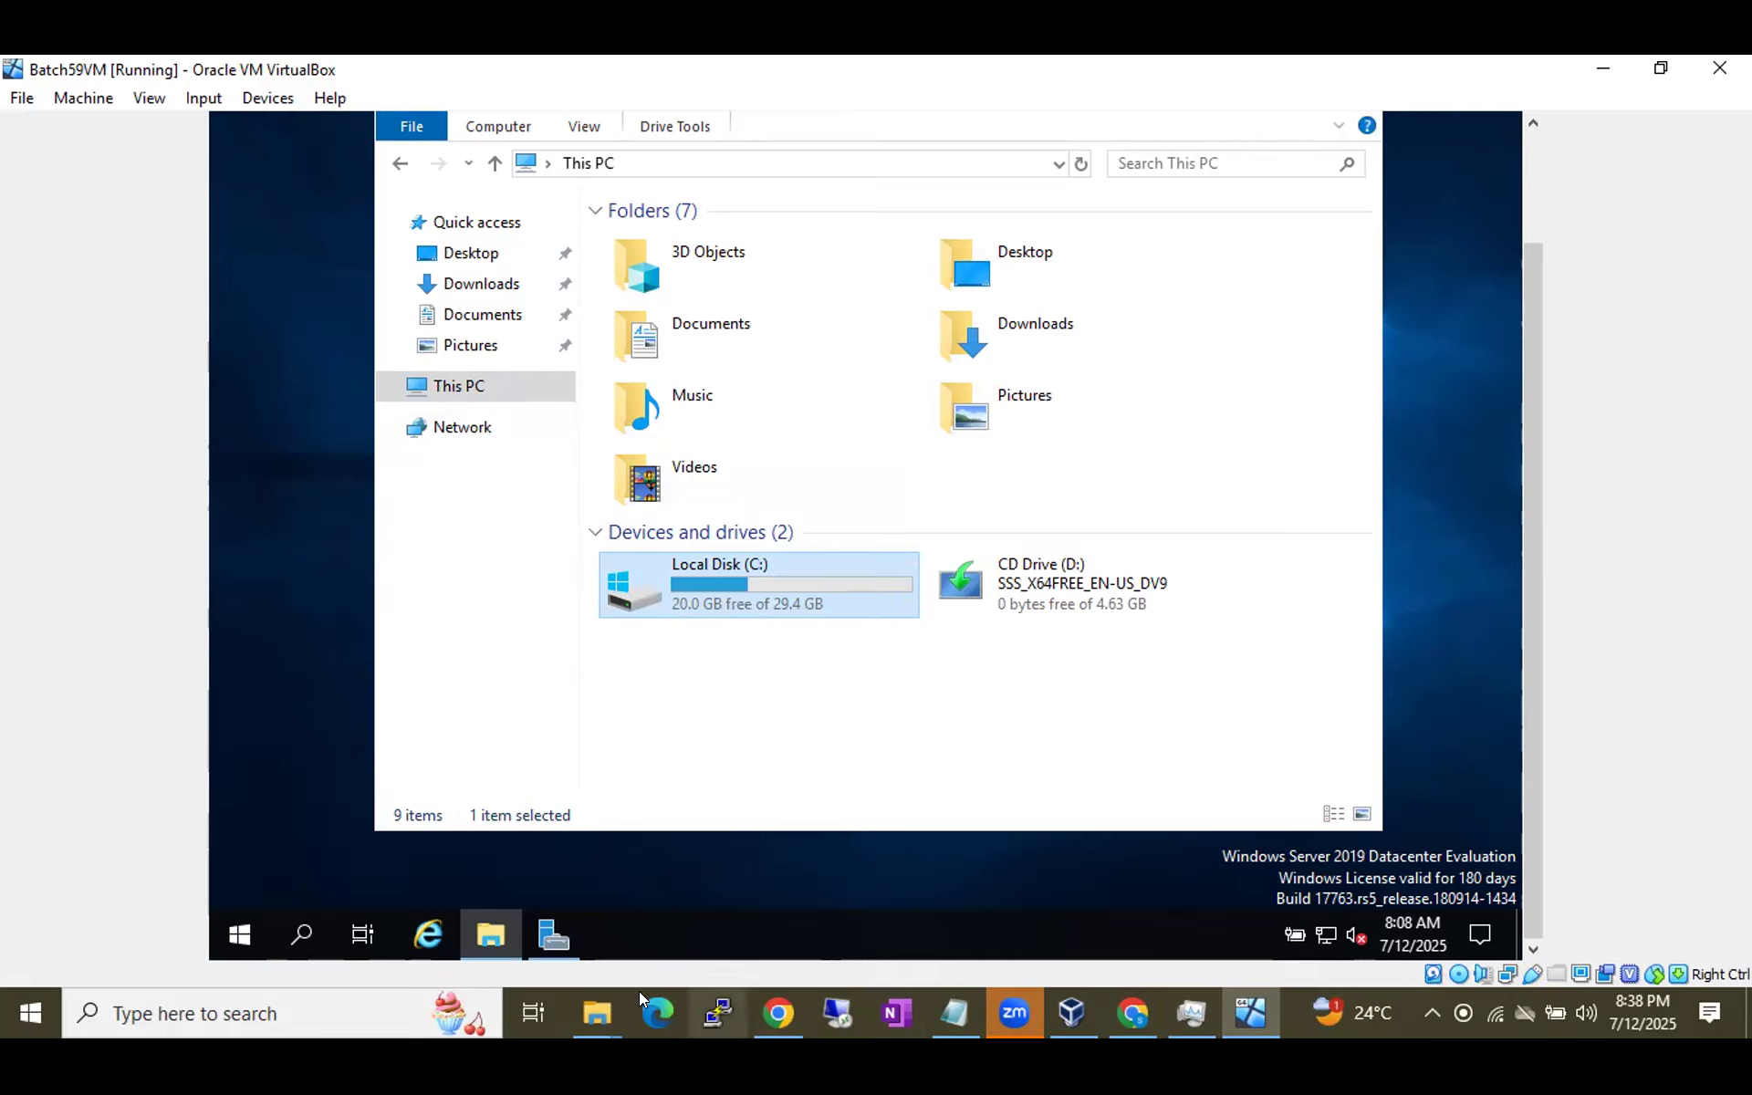
# Switch to the host's This PC window from the taskbar Explorer previews.
pyautogui.moveTo(580, 1006)
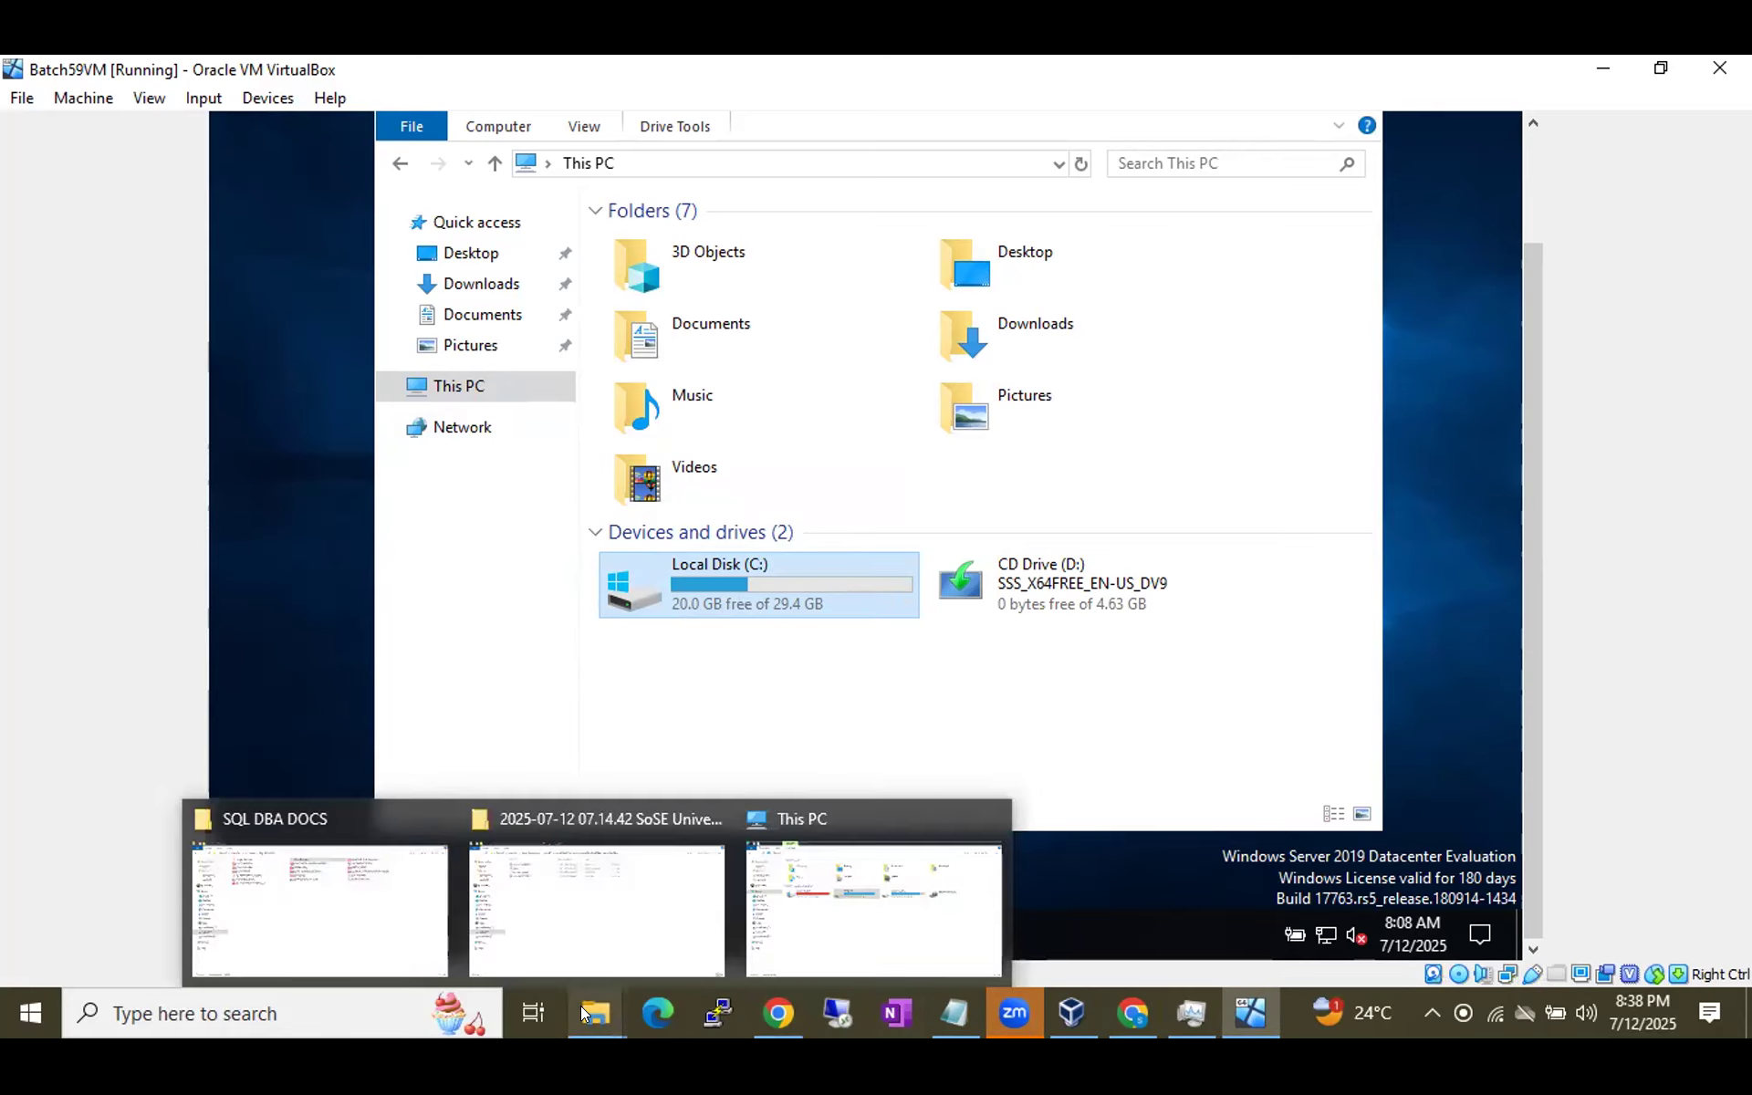
pyautogui.click(790, 912)
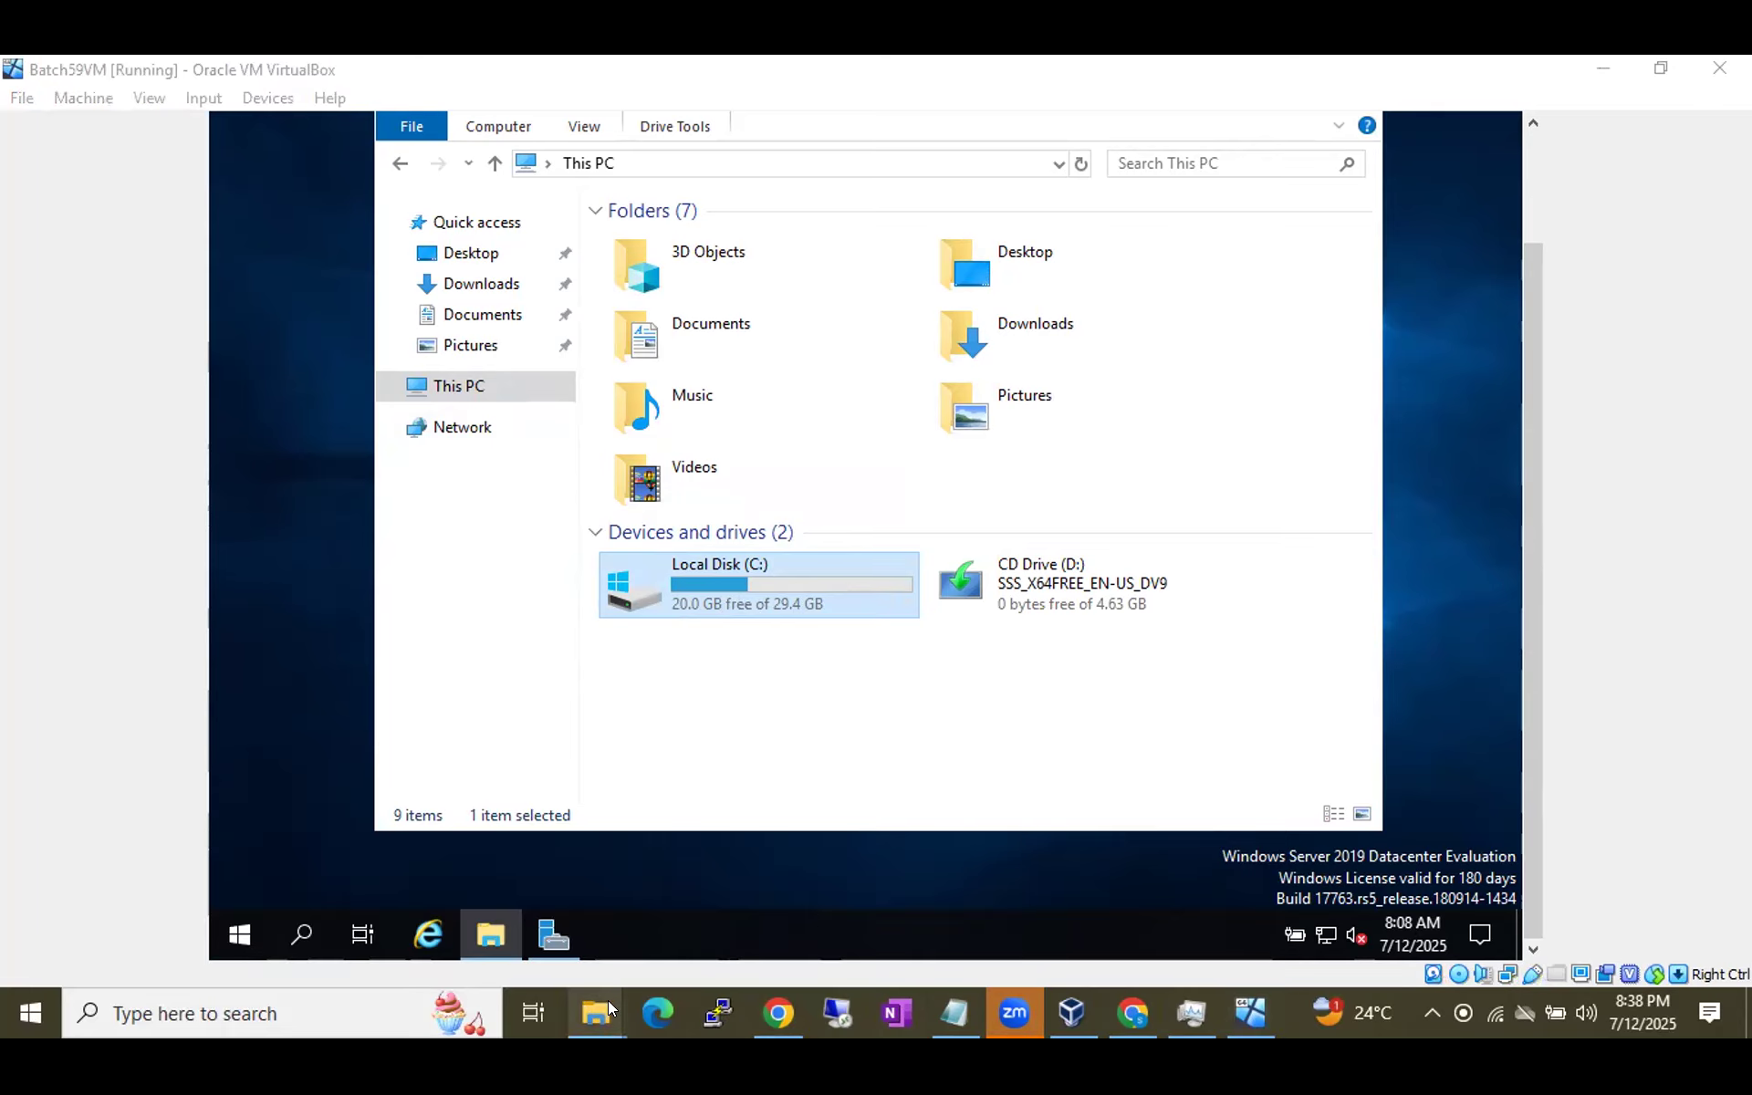
pyautogui.moveTo(608, 1006)
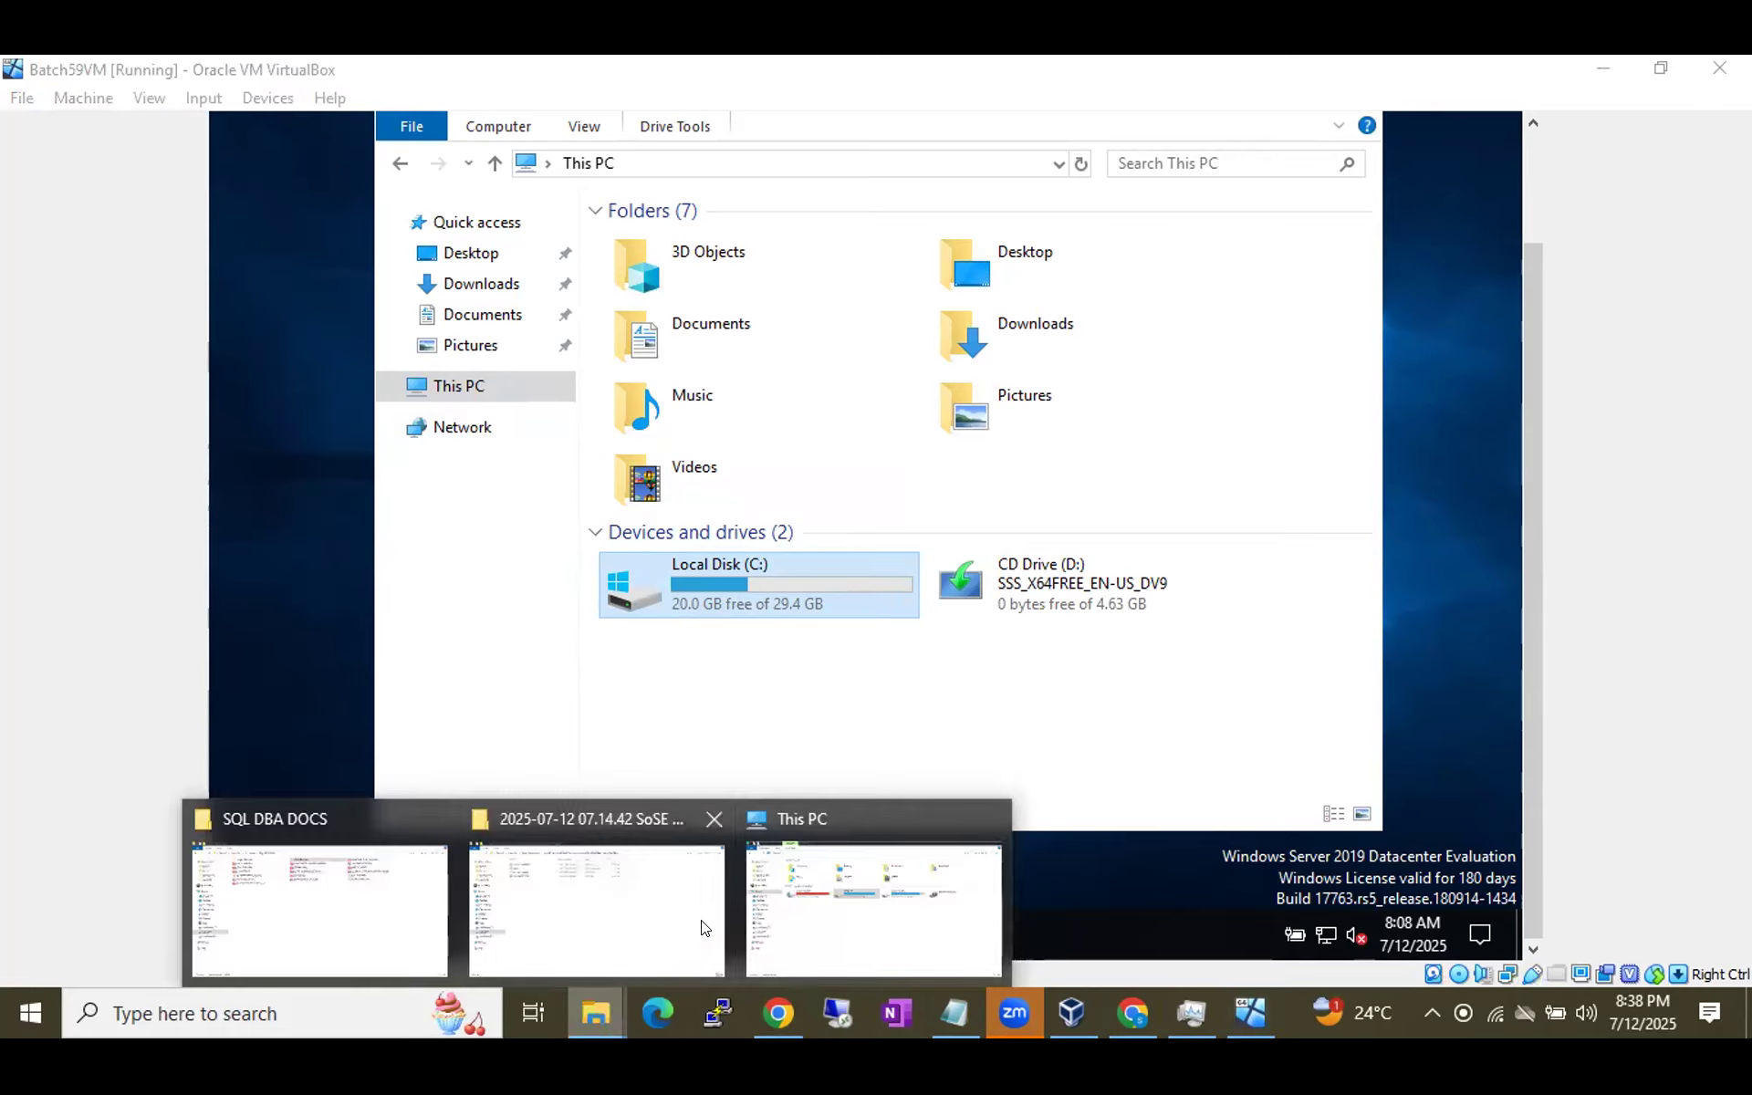
pyautogui.click(808, 909)
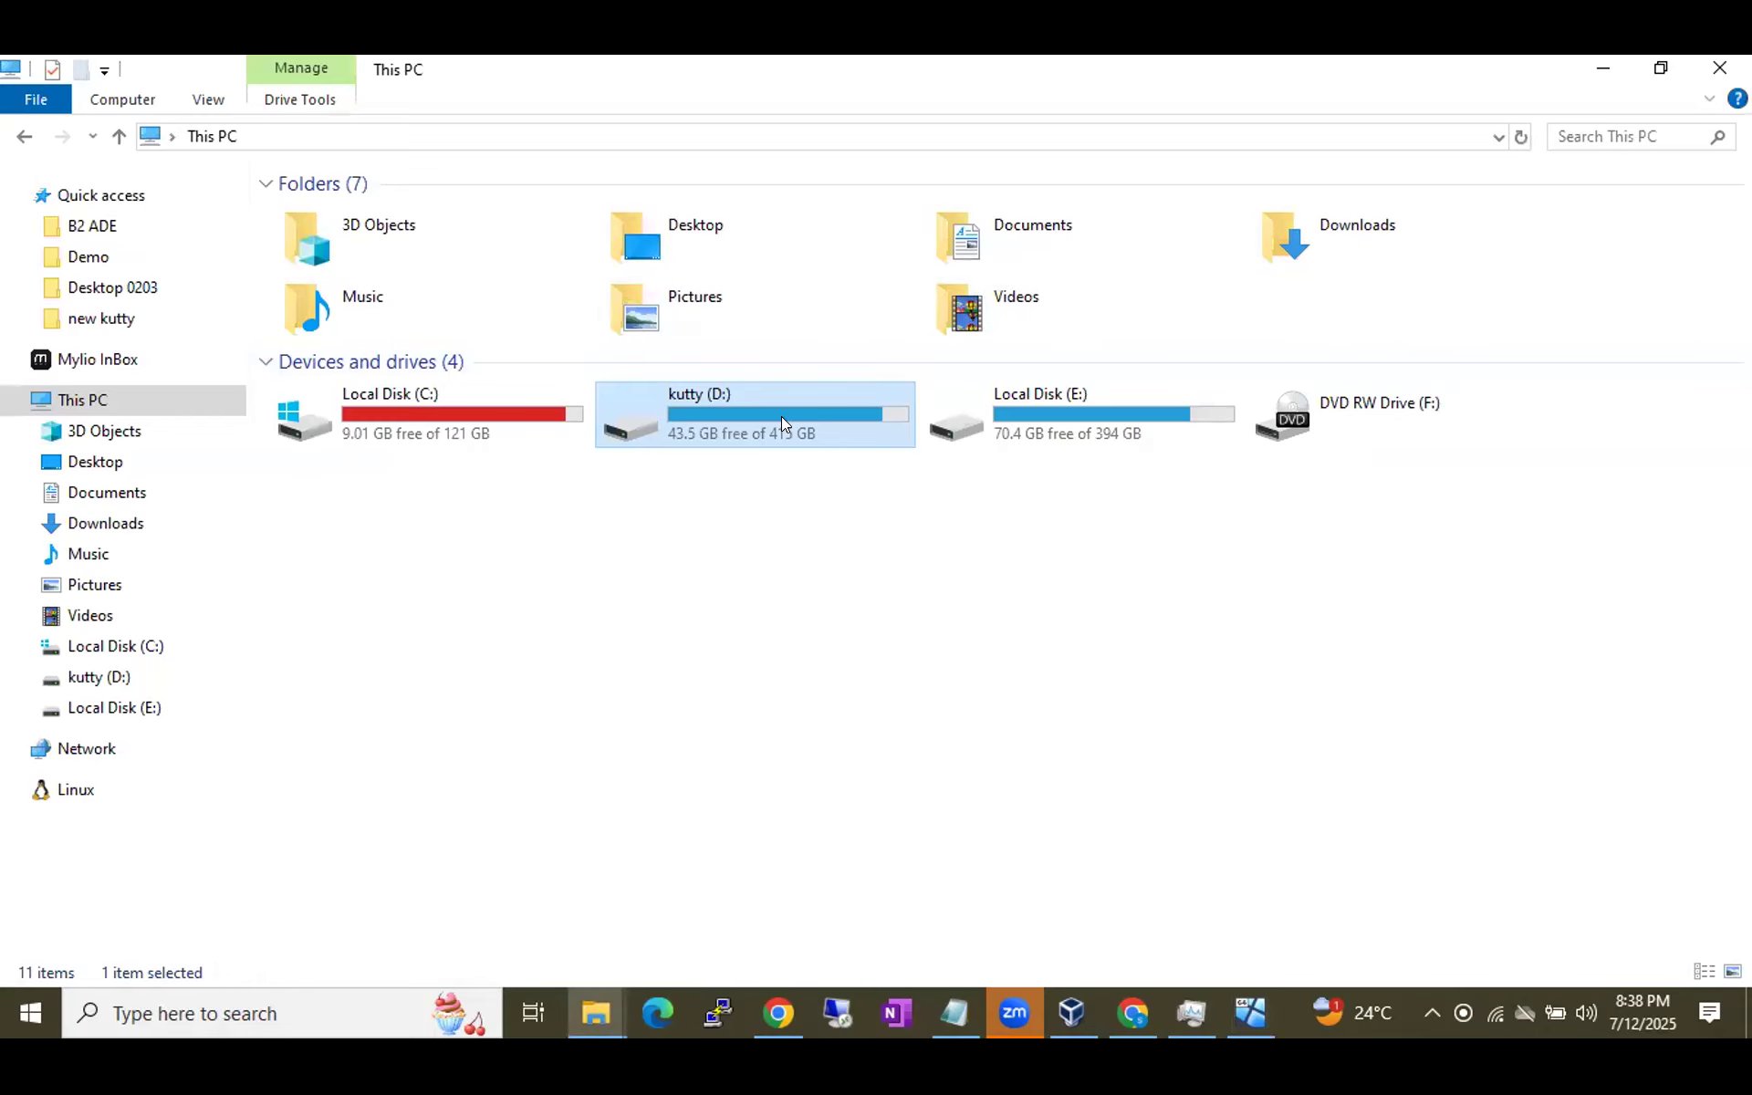
# Refresh the host's drives so D: shows 34.2 GB free, then return to Batch59VM.
pyautogui.click(1519, 136)
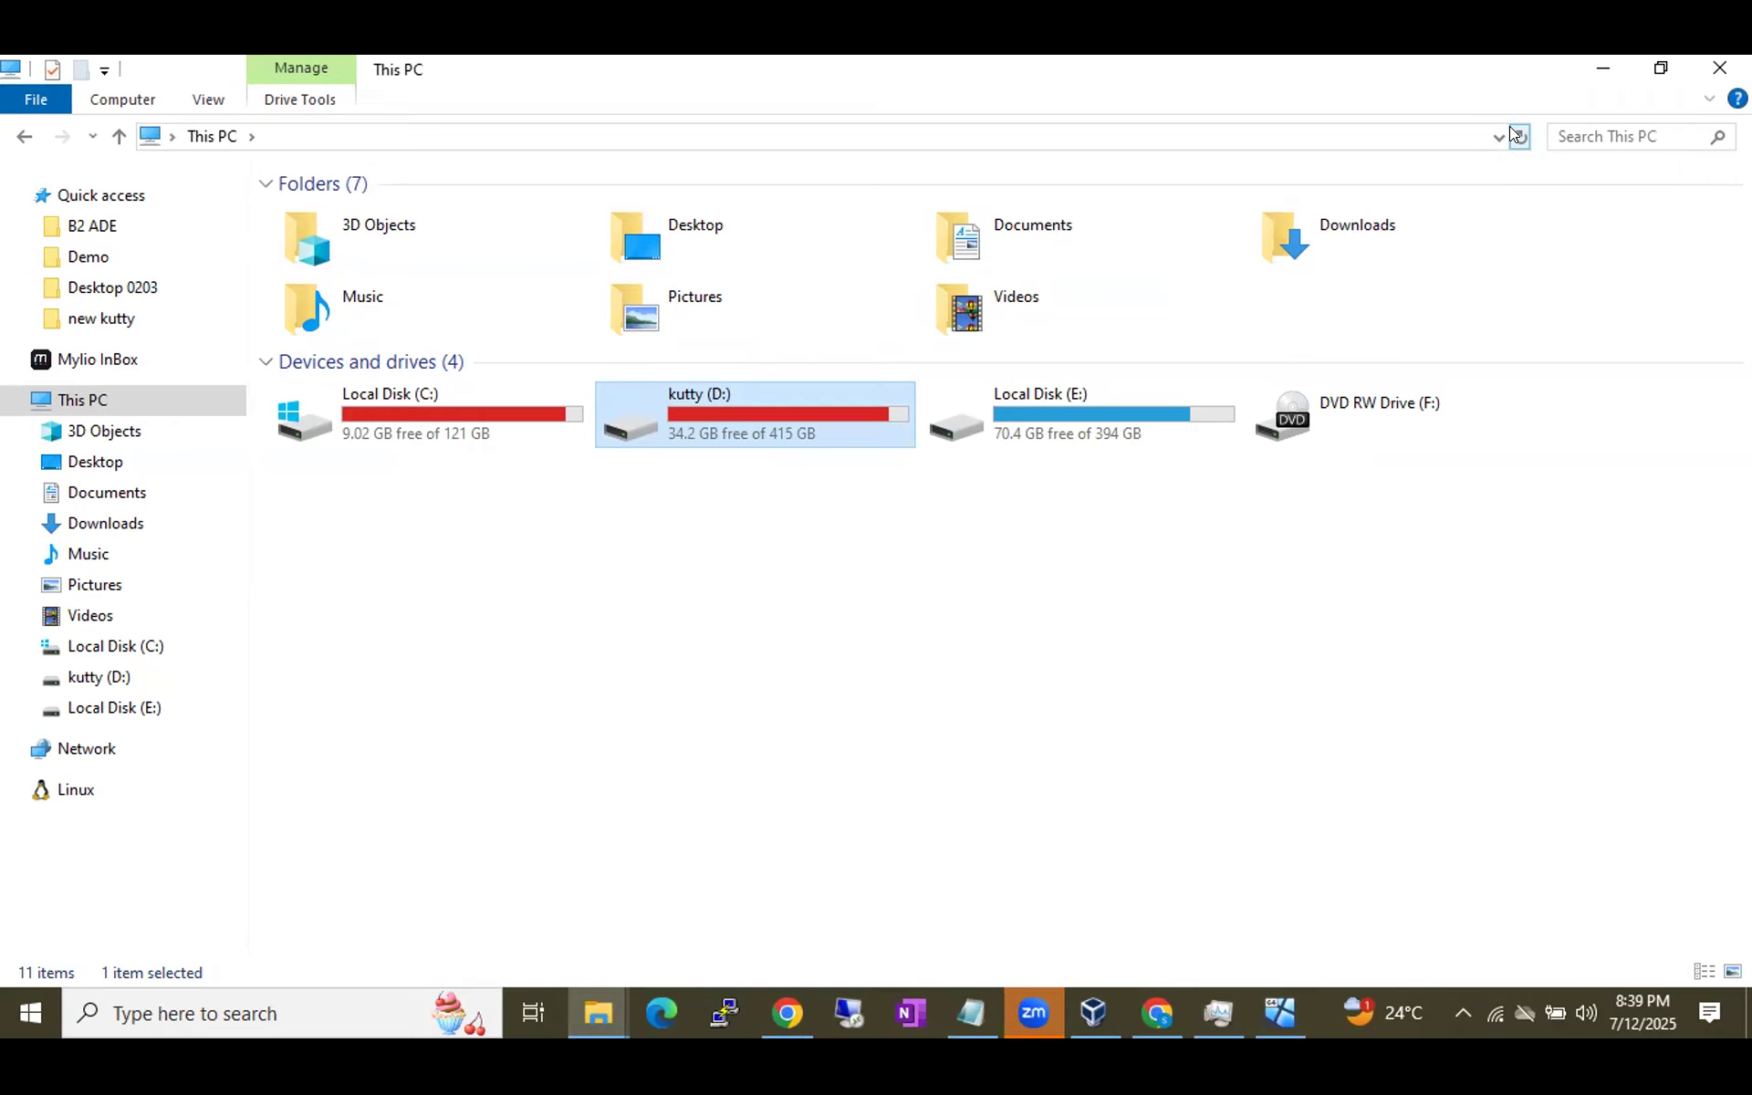
pyautogui.click(1281, 1013)
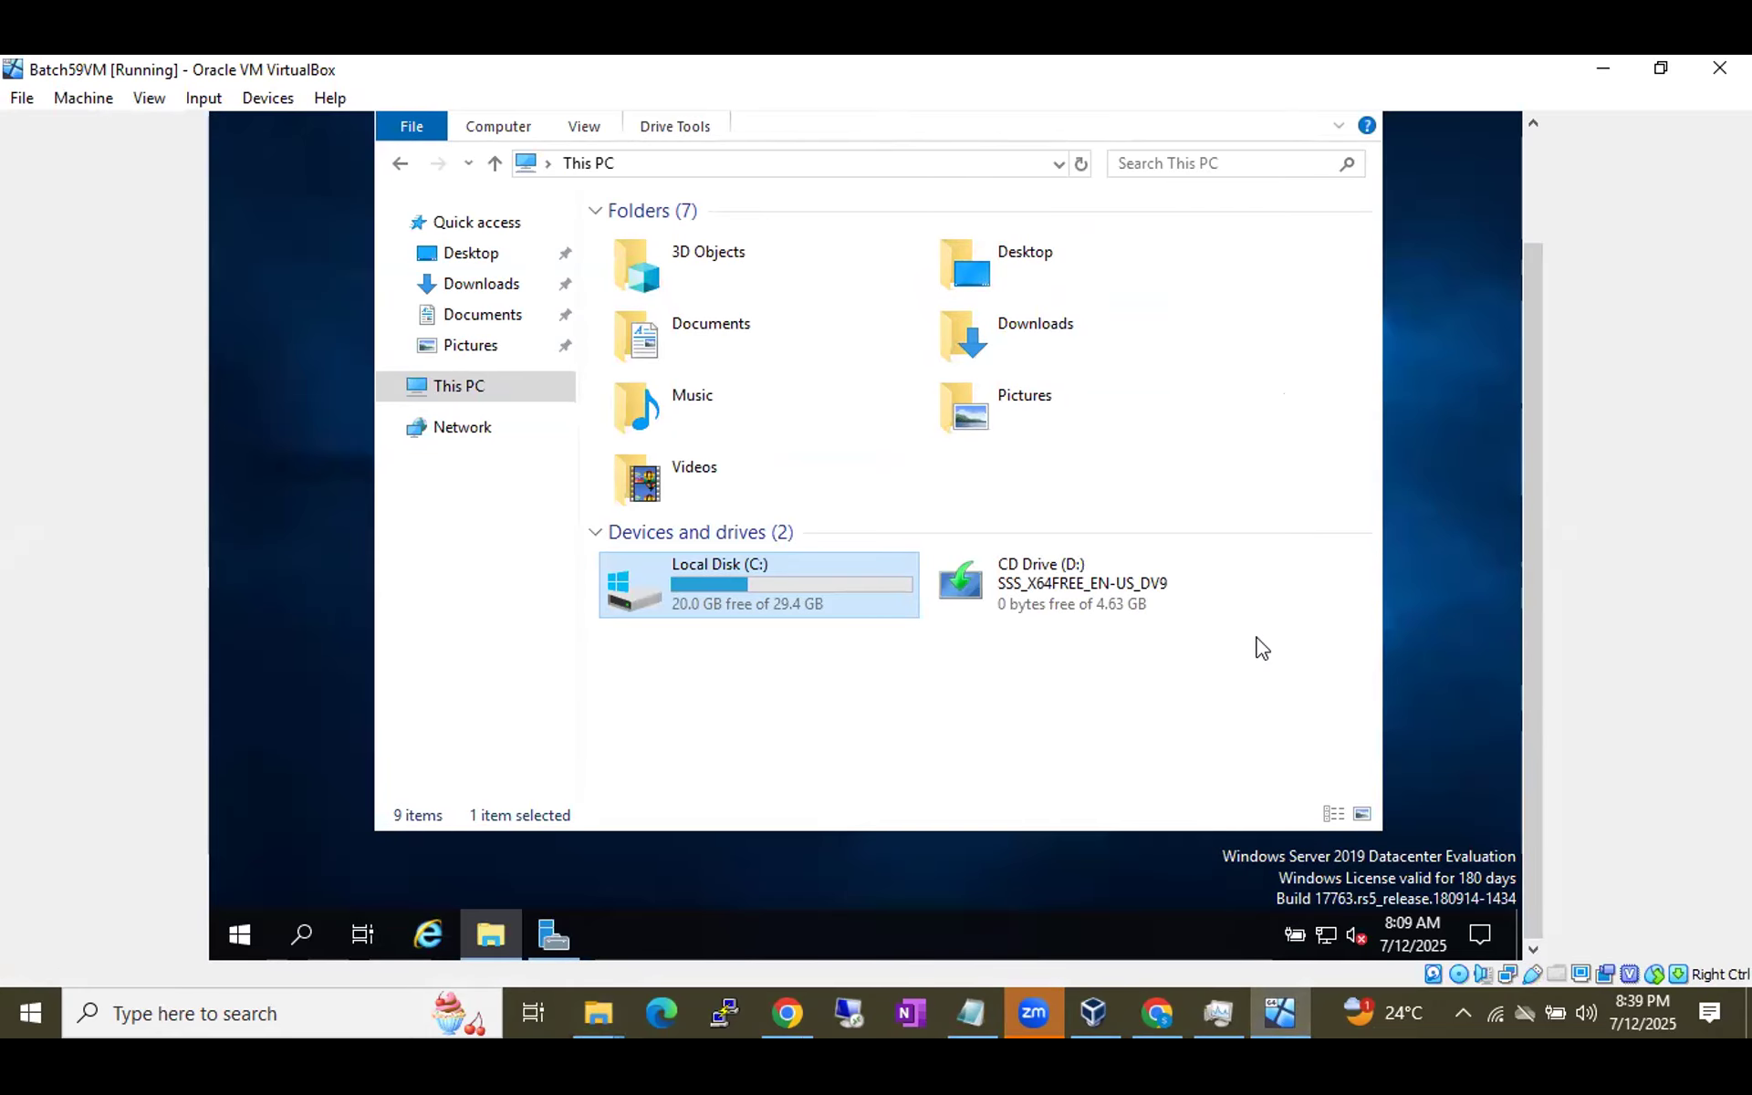
# Close the guest's File Explorer, open the guest Start menu, then switch to the draw.io browser window.
pyautogui.moveTo(1529, 555); pyautogui.dragTo(1530, 483)
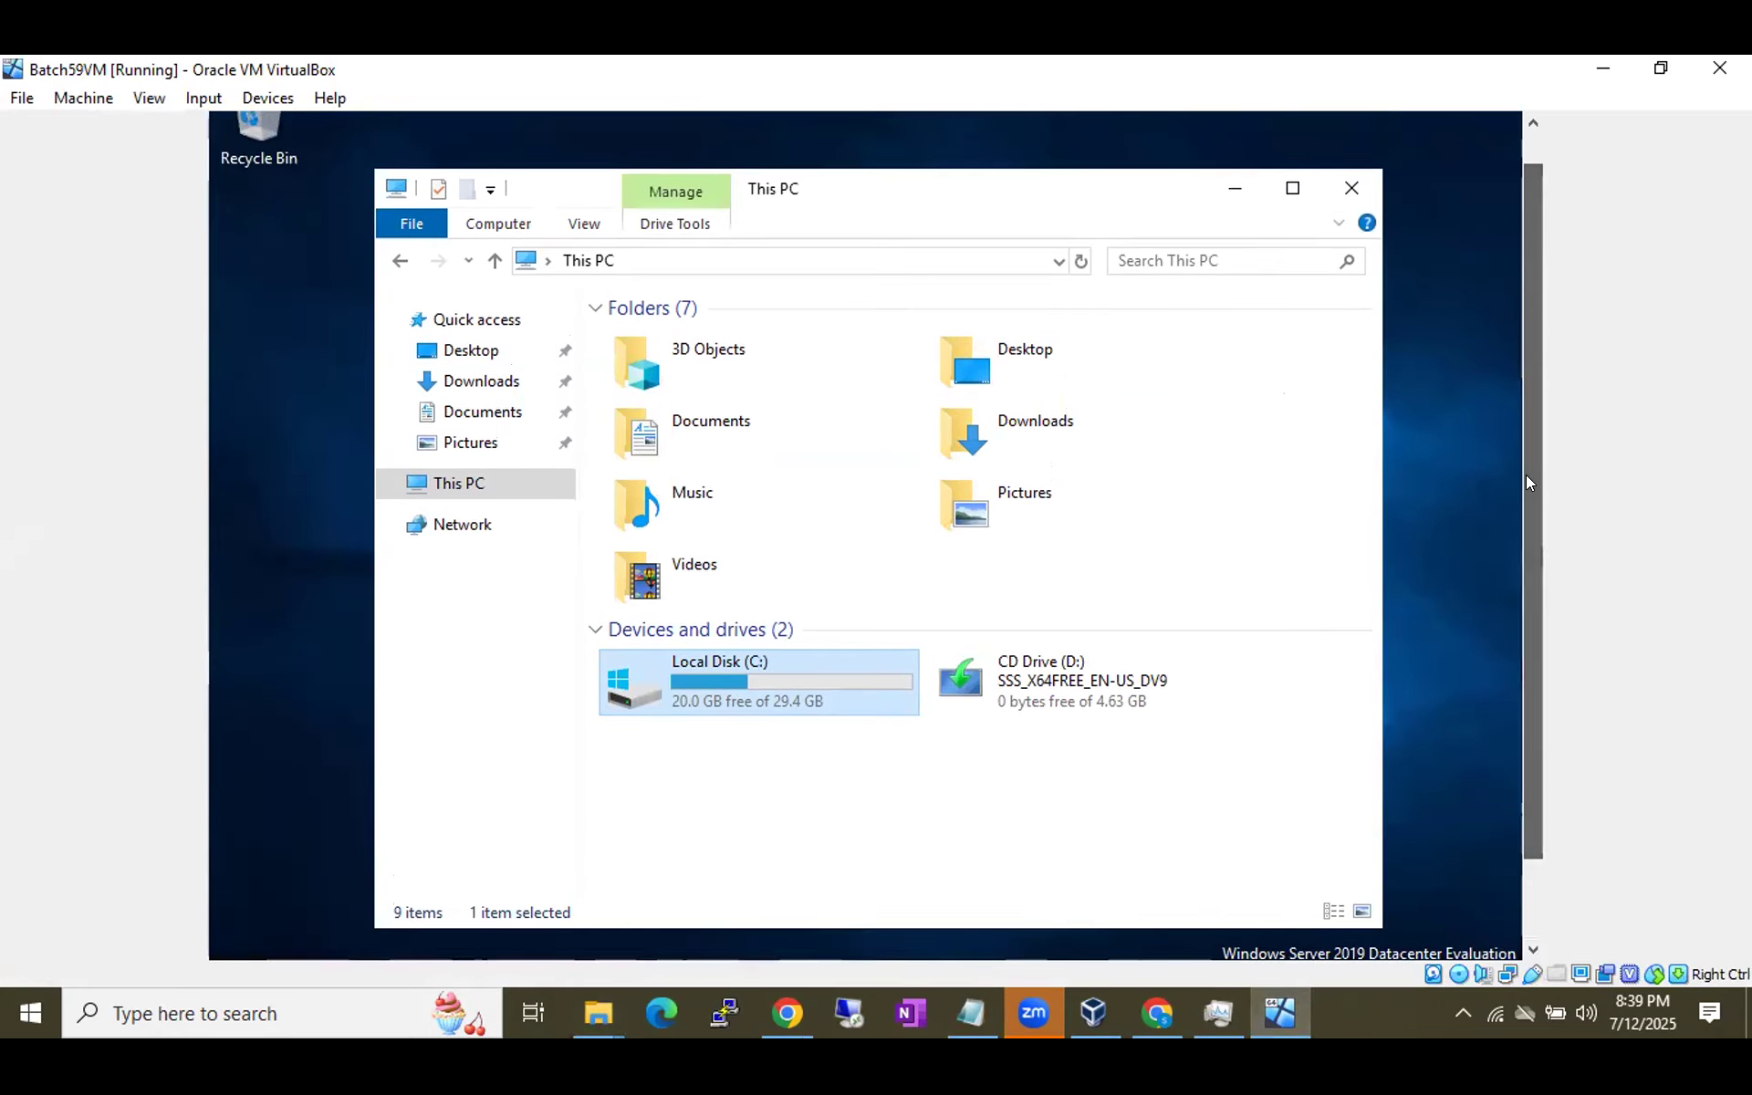
pyautogui.click(1351, 188)
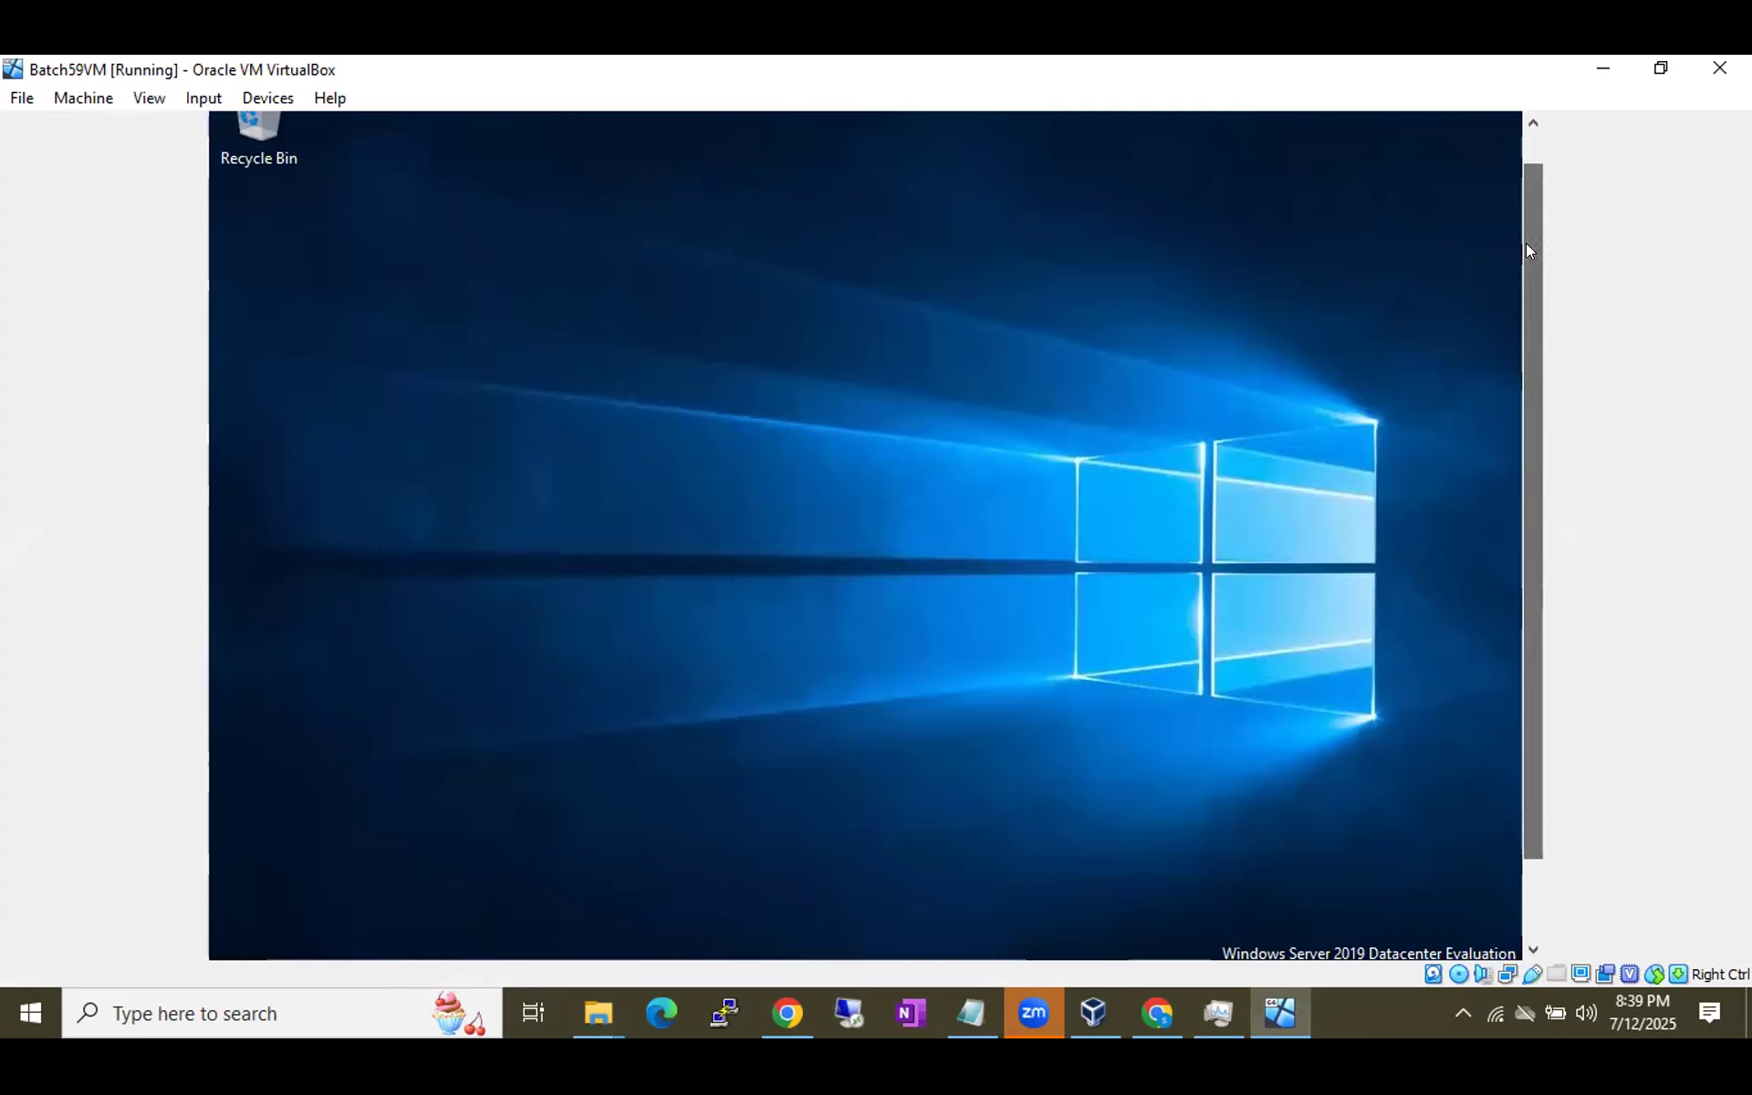
pyautogui.moveTo(1525, 243); pyautogui.dragTo(1548, 363)
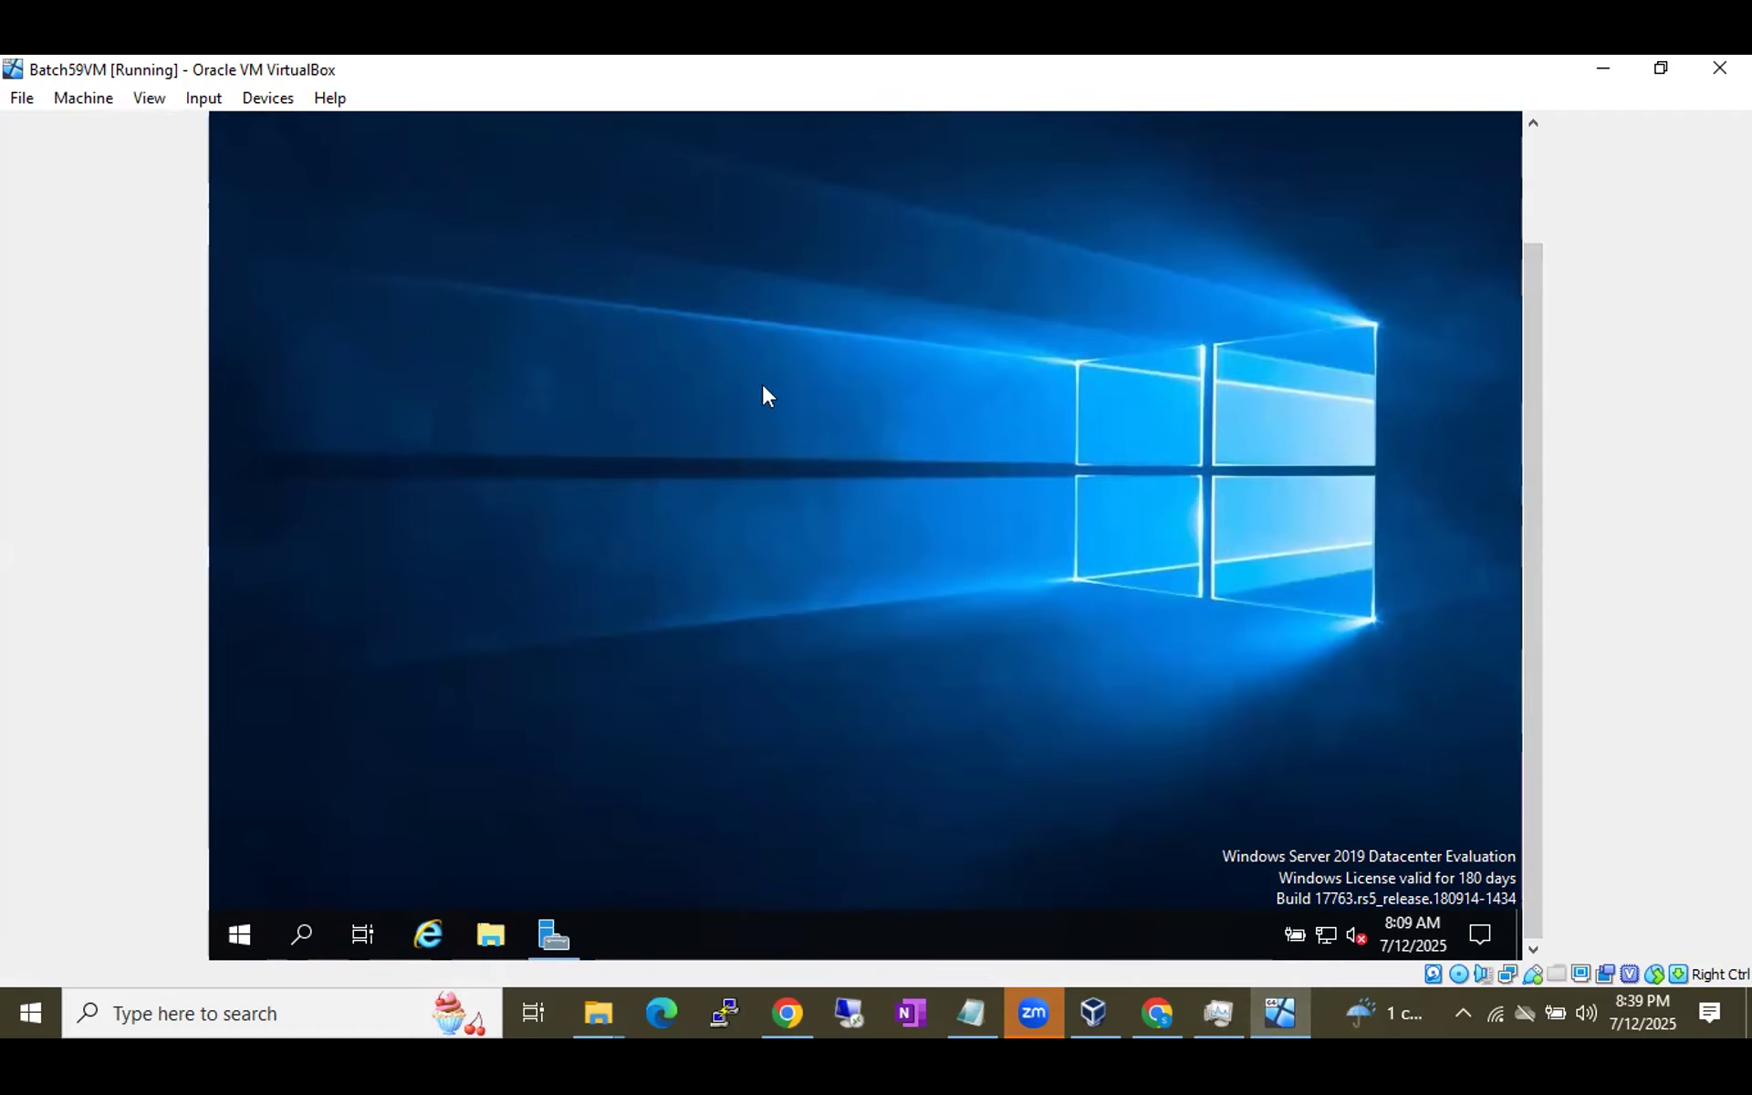
pyautogui.click(240, 934)
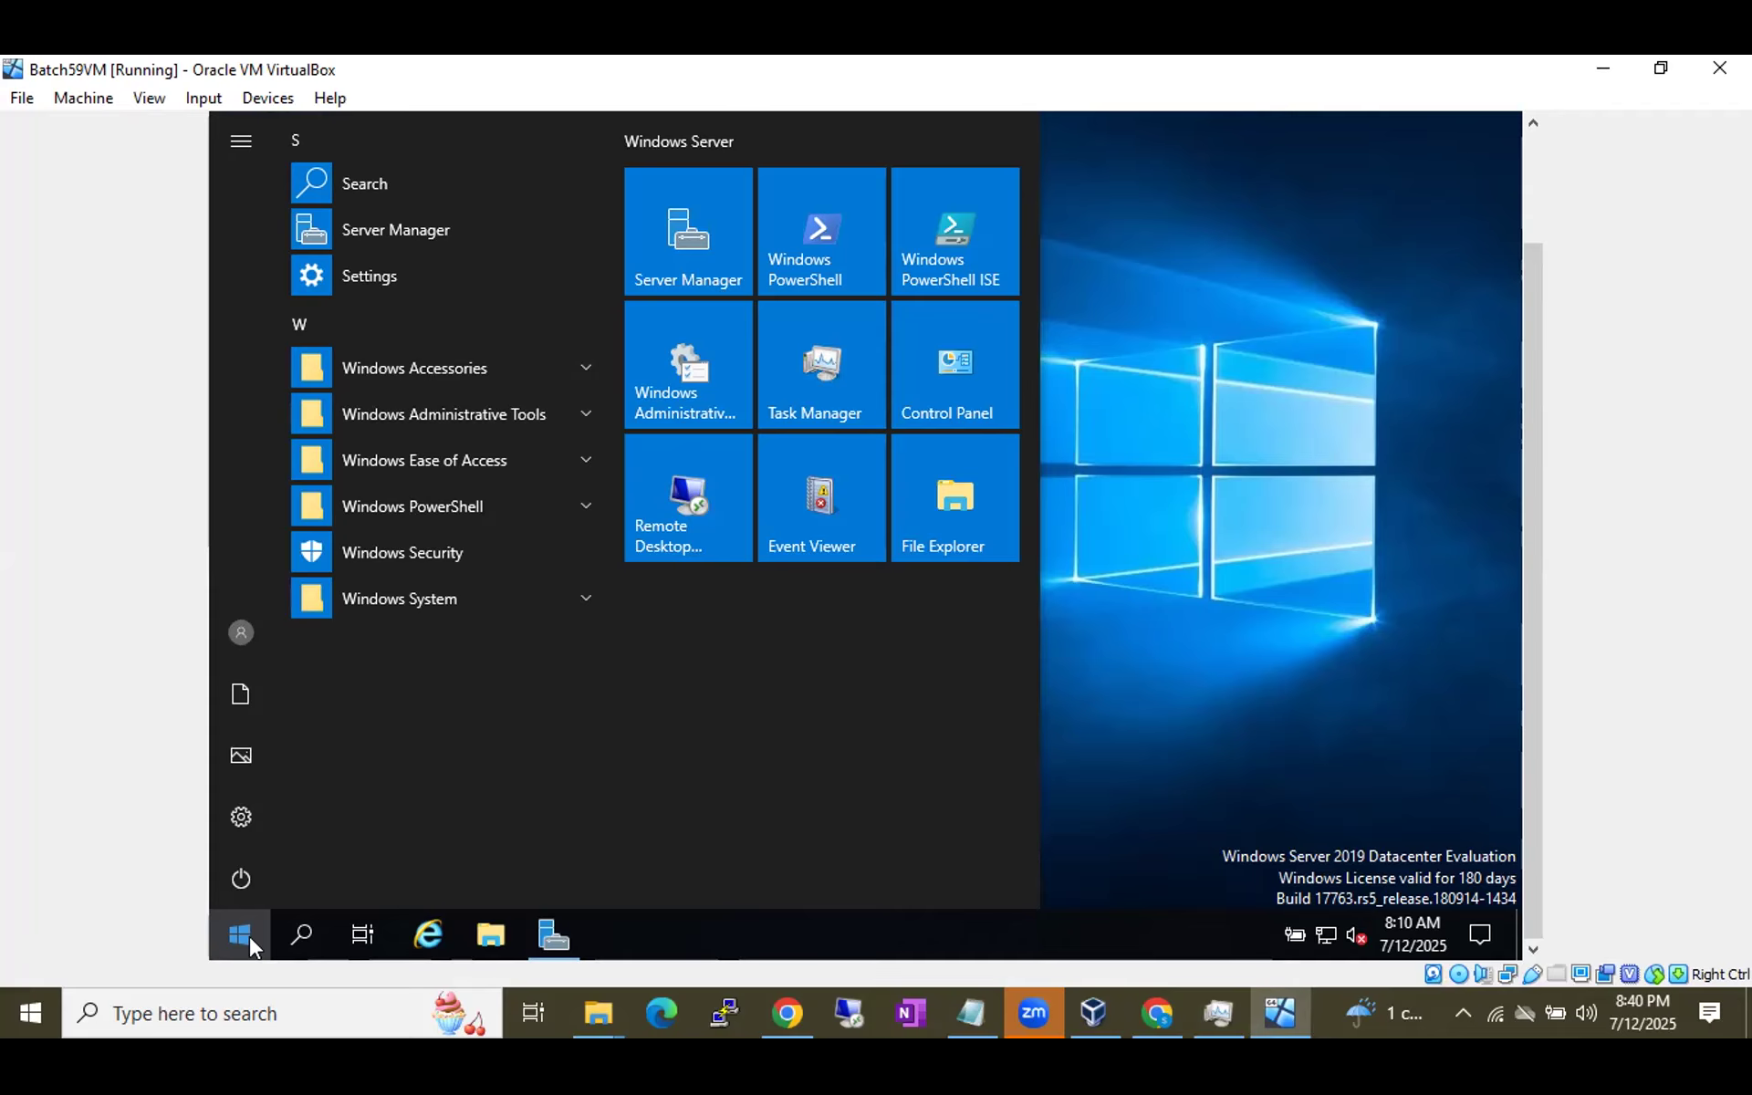
pyautogui.click(779, 1004)
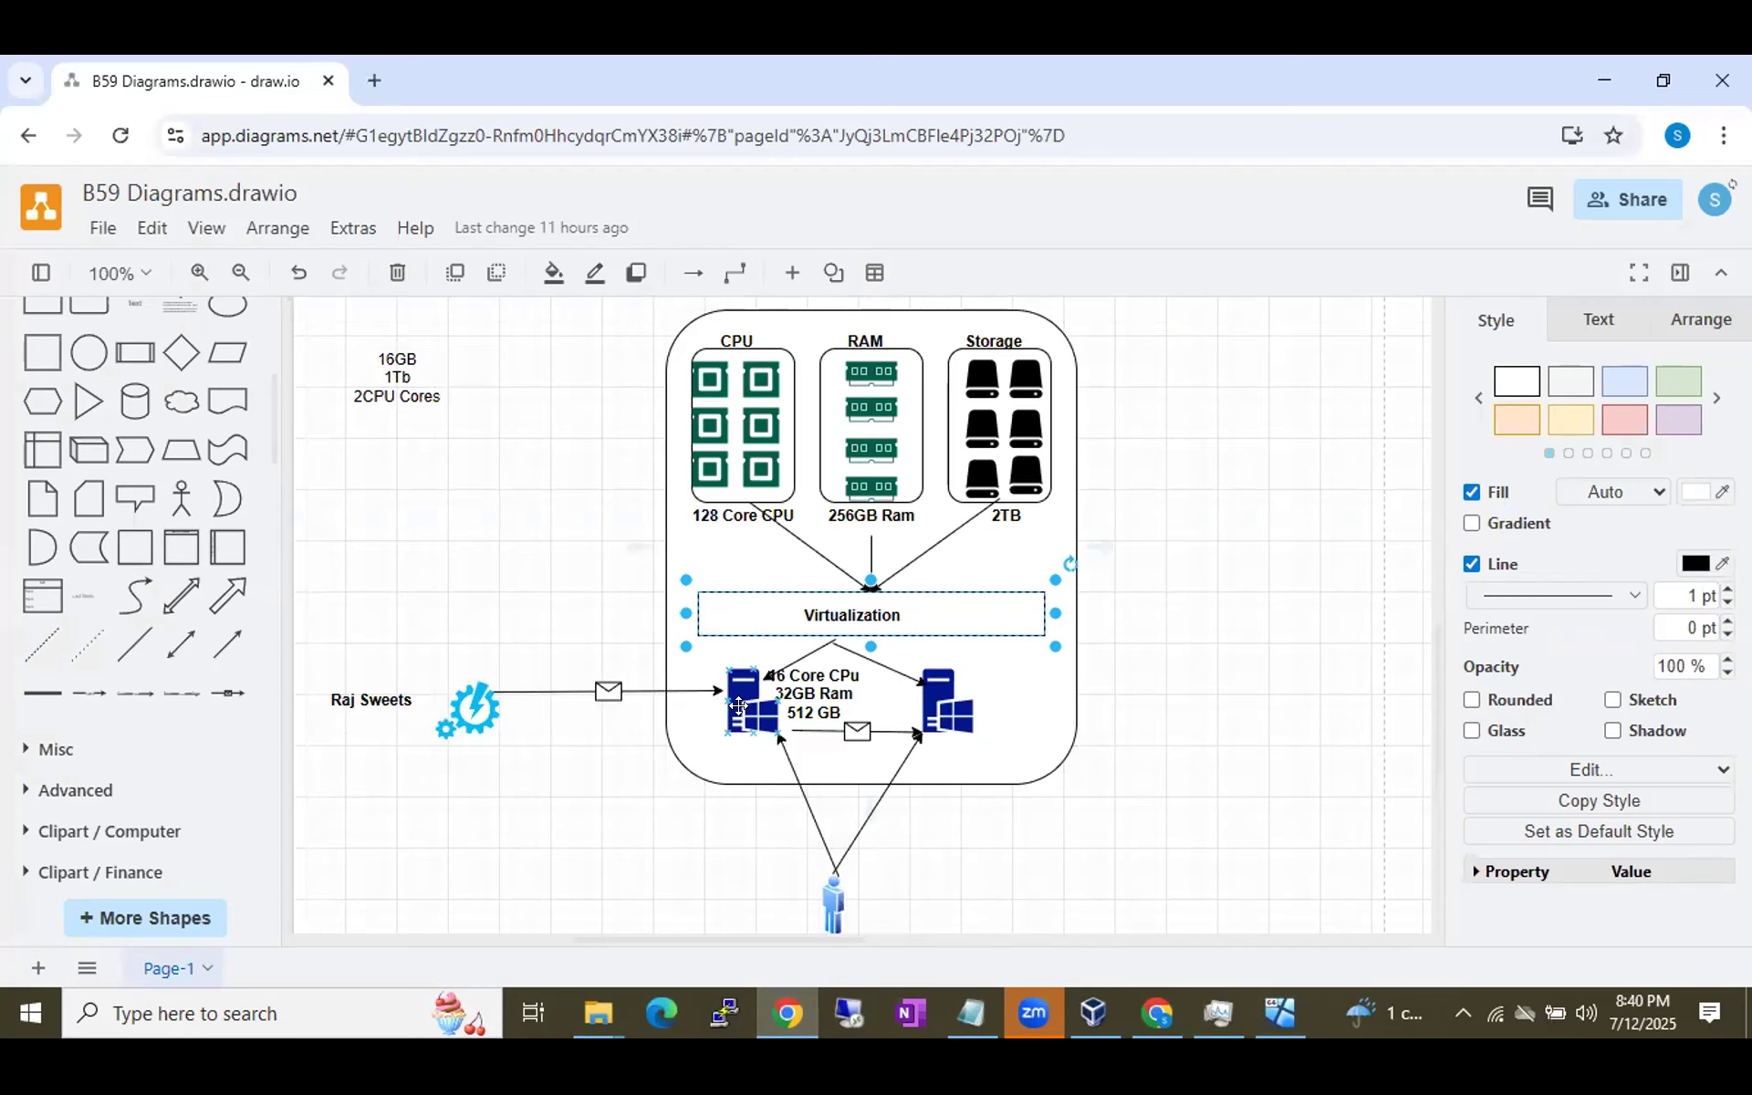
# Select the Windows server and gear shapes in the B59 Diagrams virtualization diagram.
pyautogui.click(740, 706)
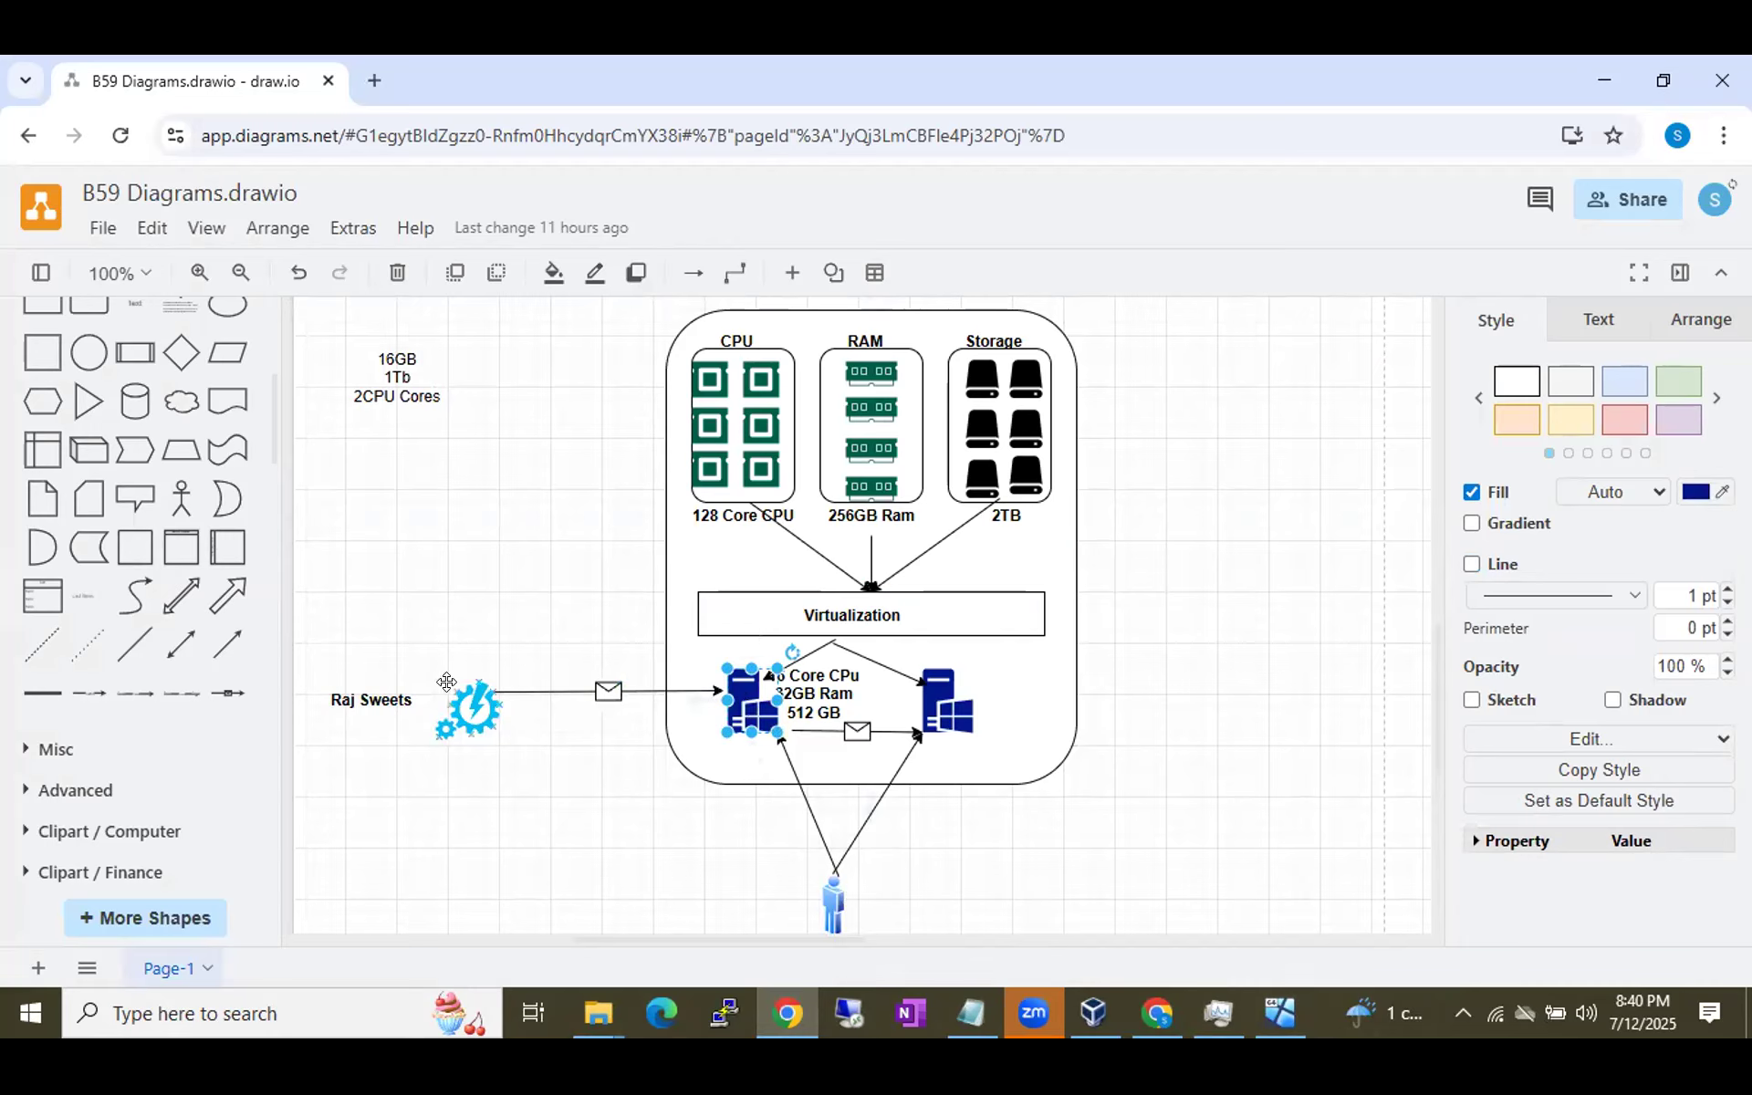
pyautogui.click(461, 710)
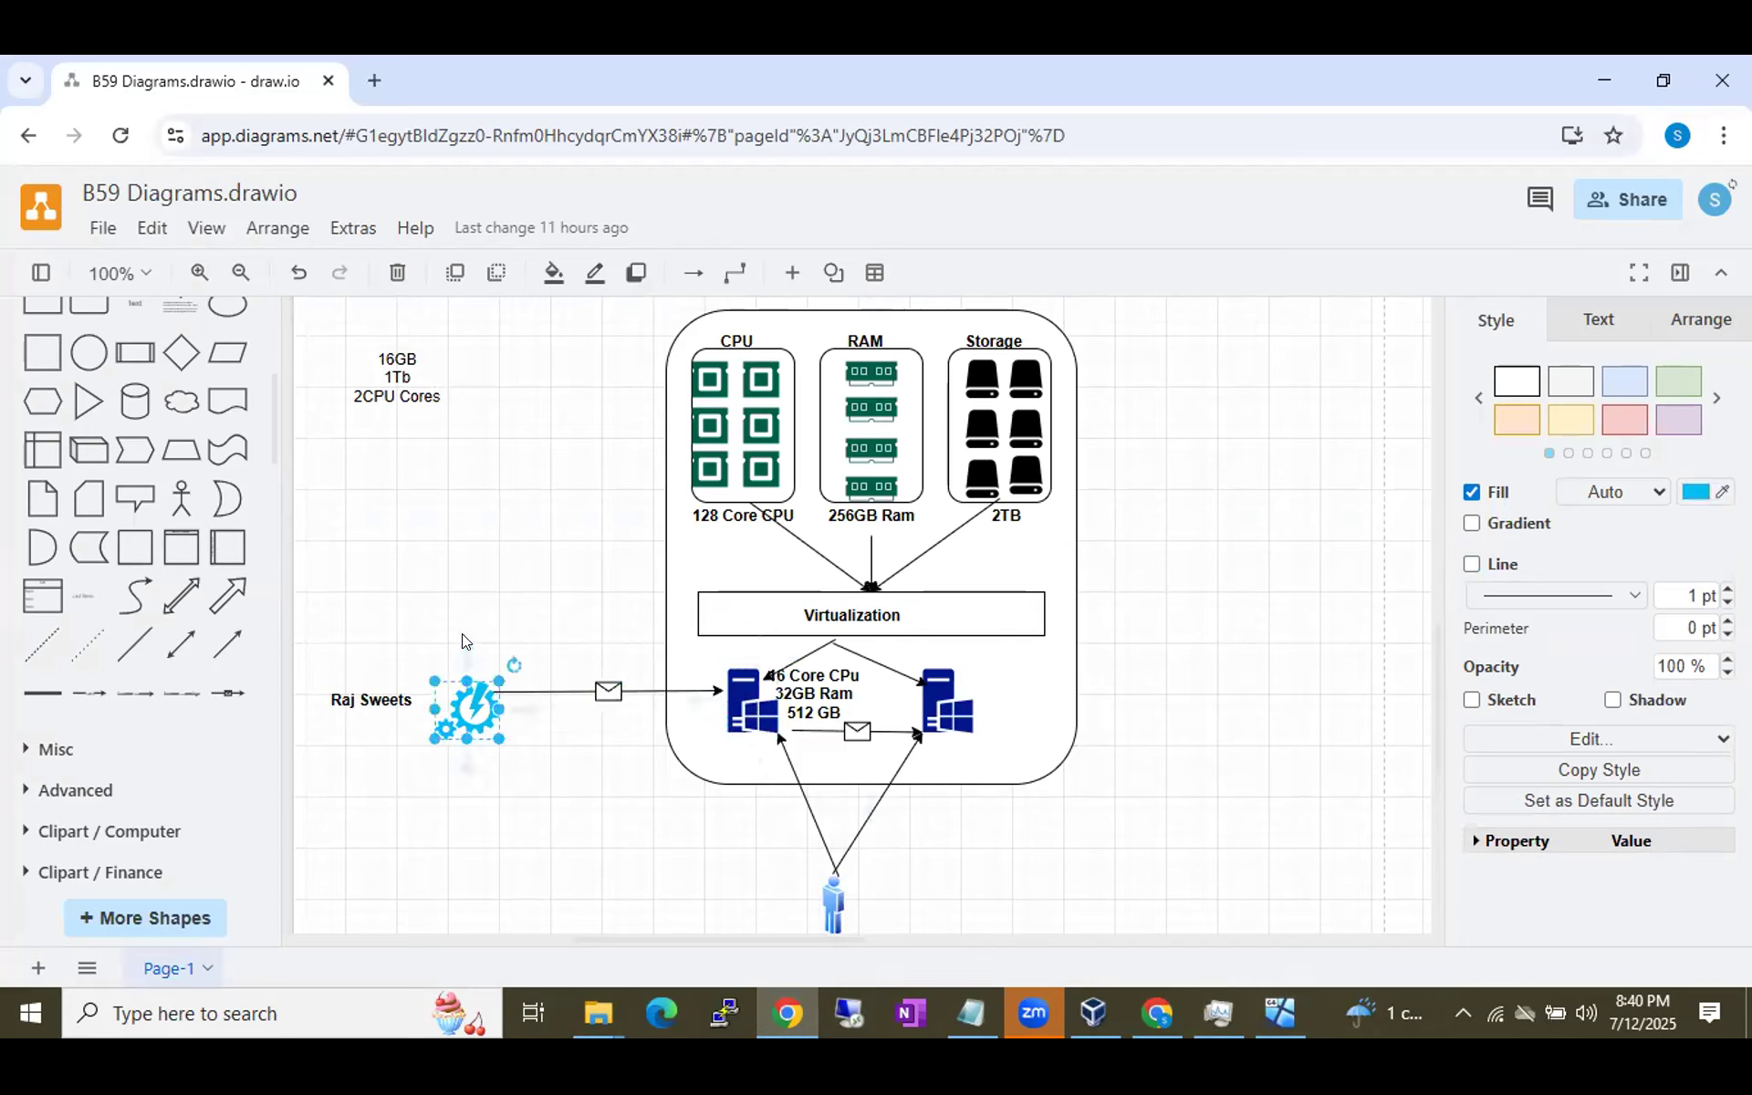